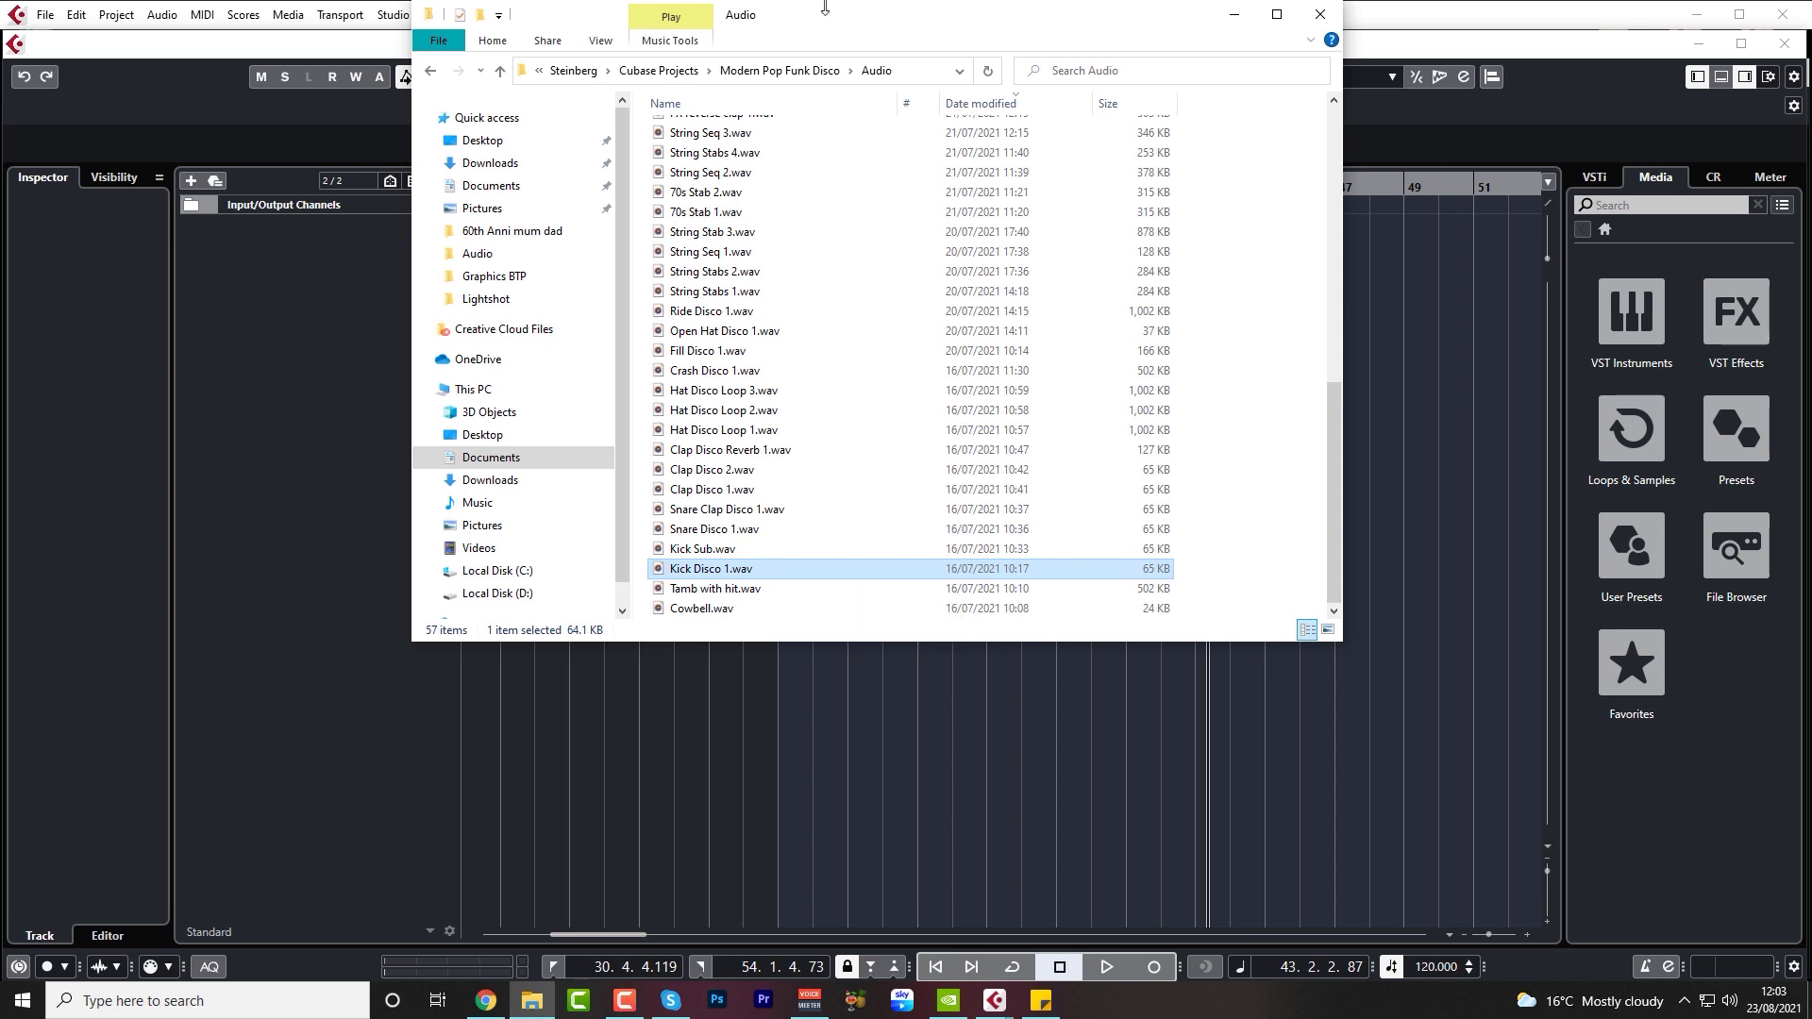
- Import Kick Disco 1.wav from the Audio folder onto a new track, copying the file to the project folder
left_click_drag(825, 26, 1283, 70)
left_click_drag(1179, 614, 638, 240)
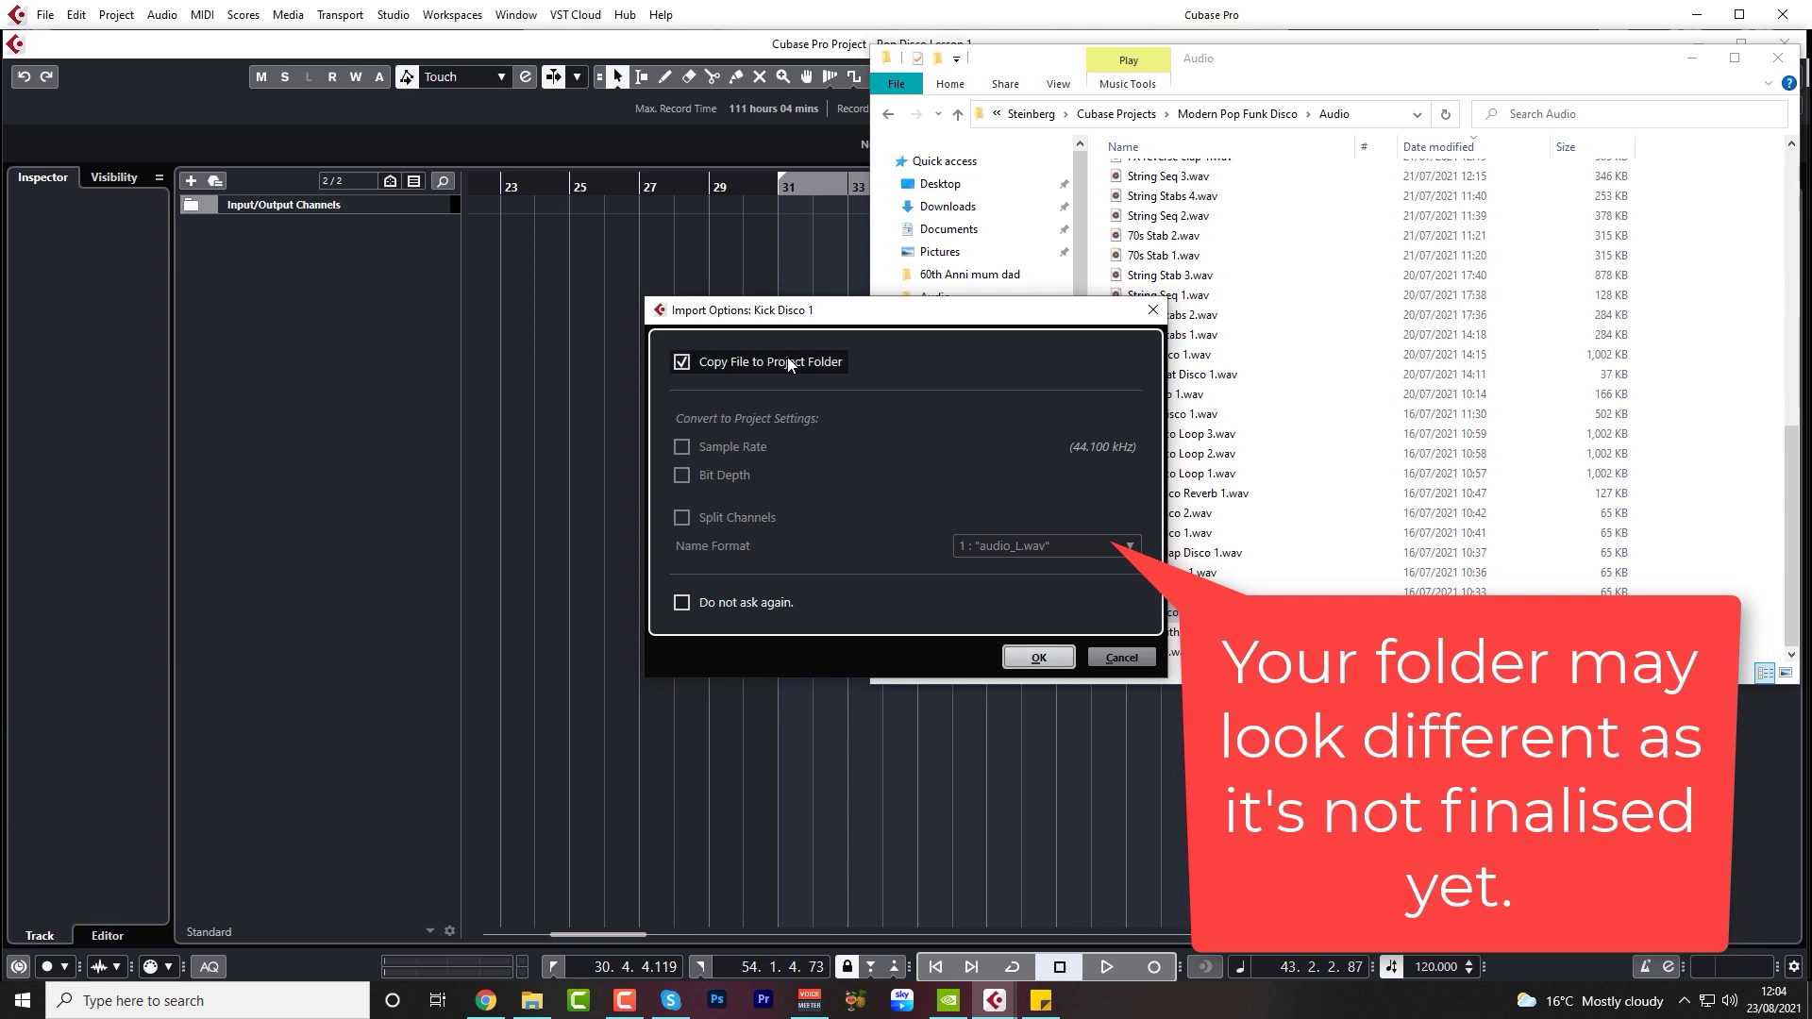
left_click(1036, 658)
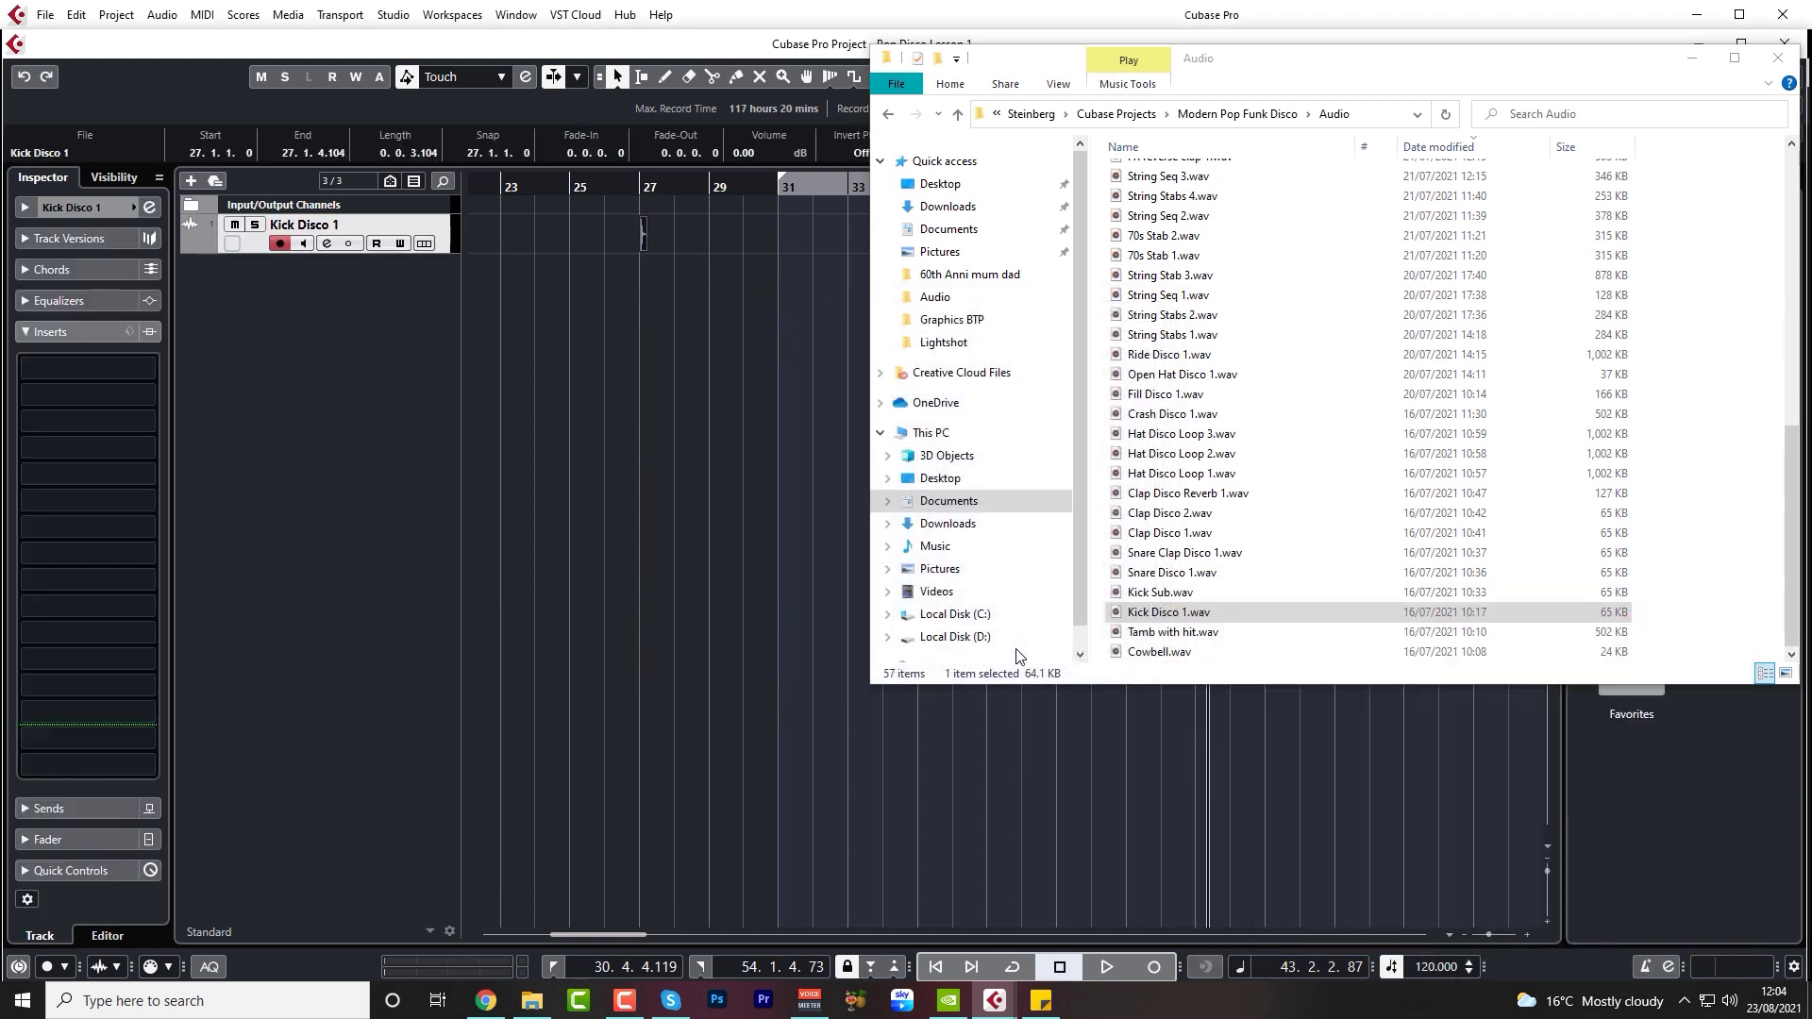
left_click(994, 1000)
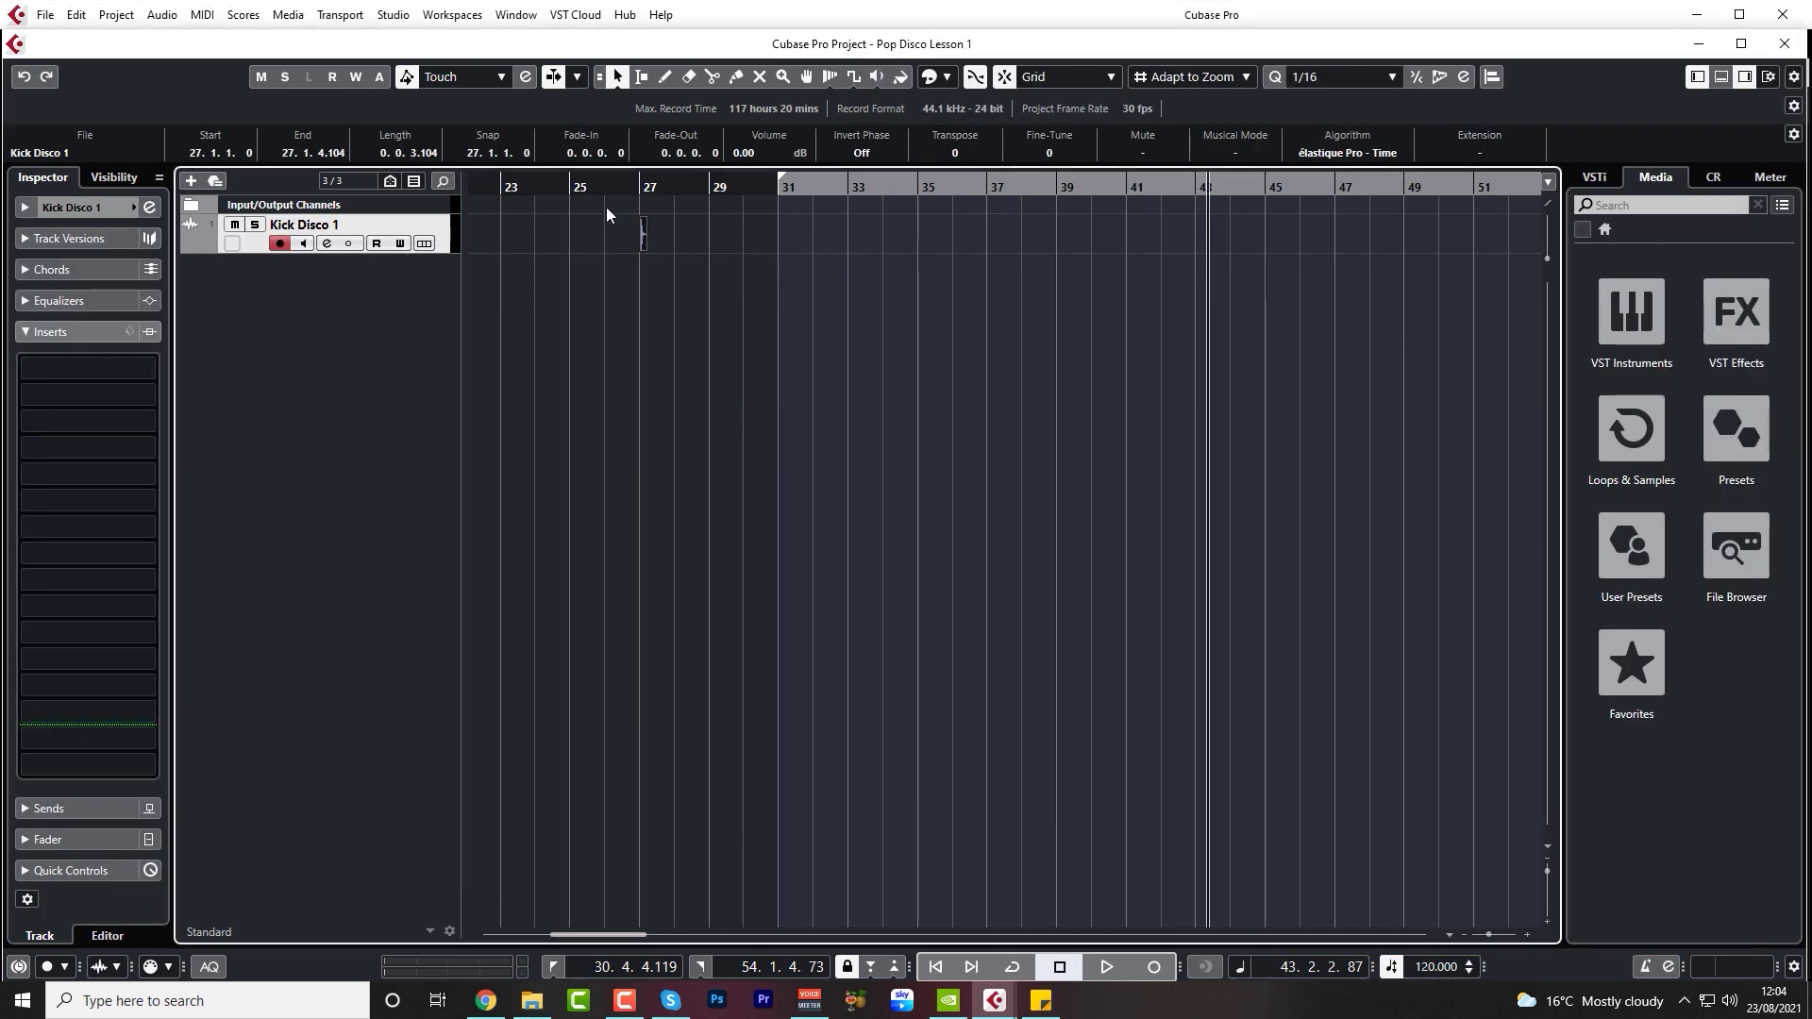
- Colour the Kick Disco 1 track yellow-green and move its clip to the start of bar 9
left_click(207, 246)
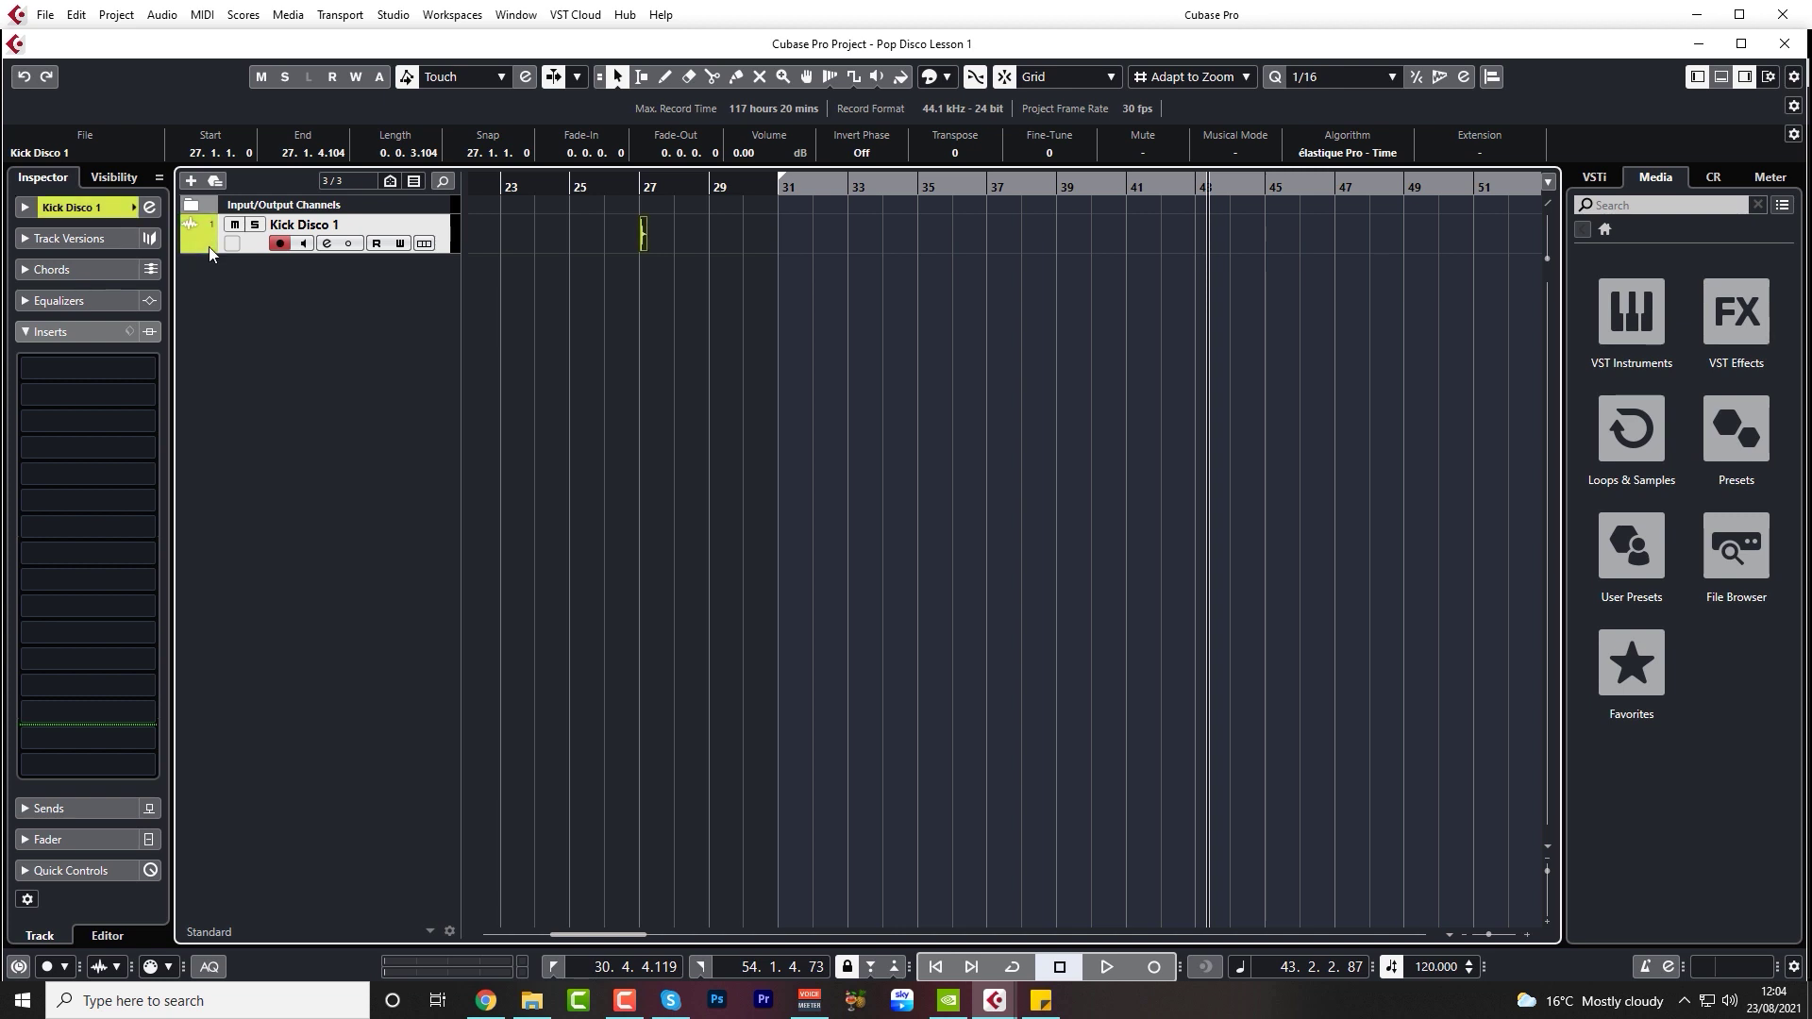
left_click_drag(644, 236, 748, 236)
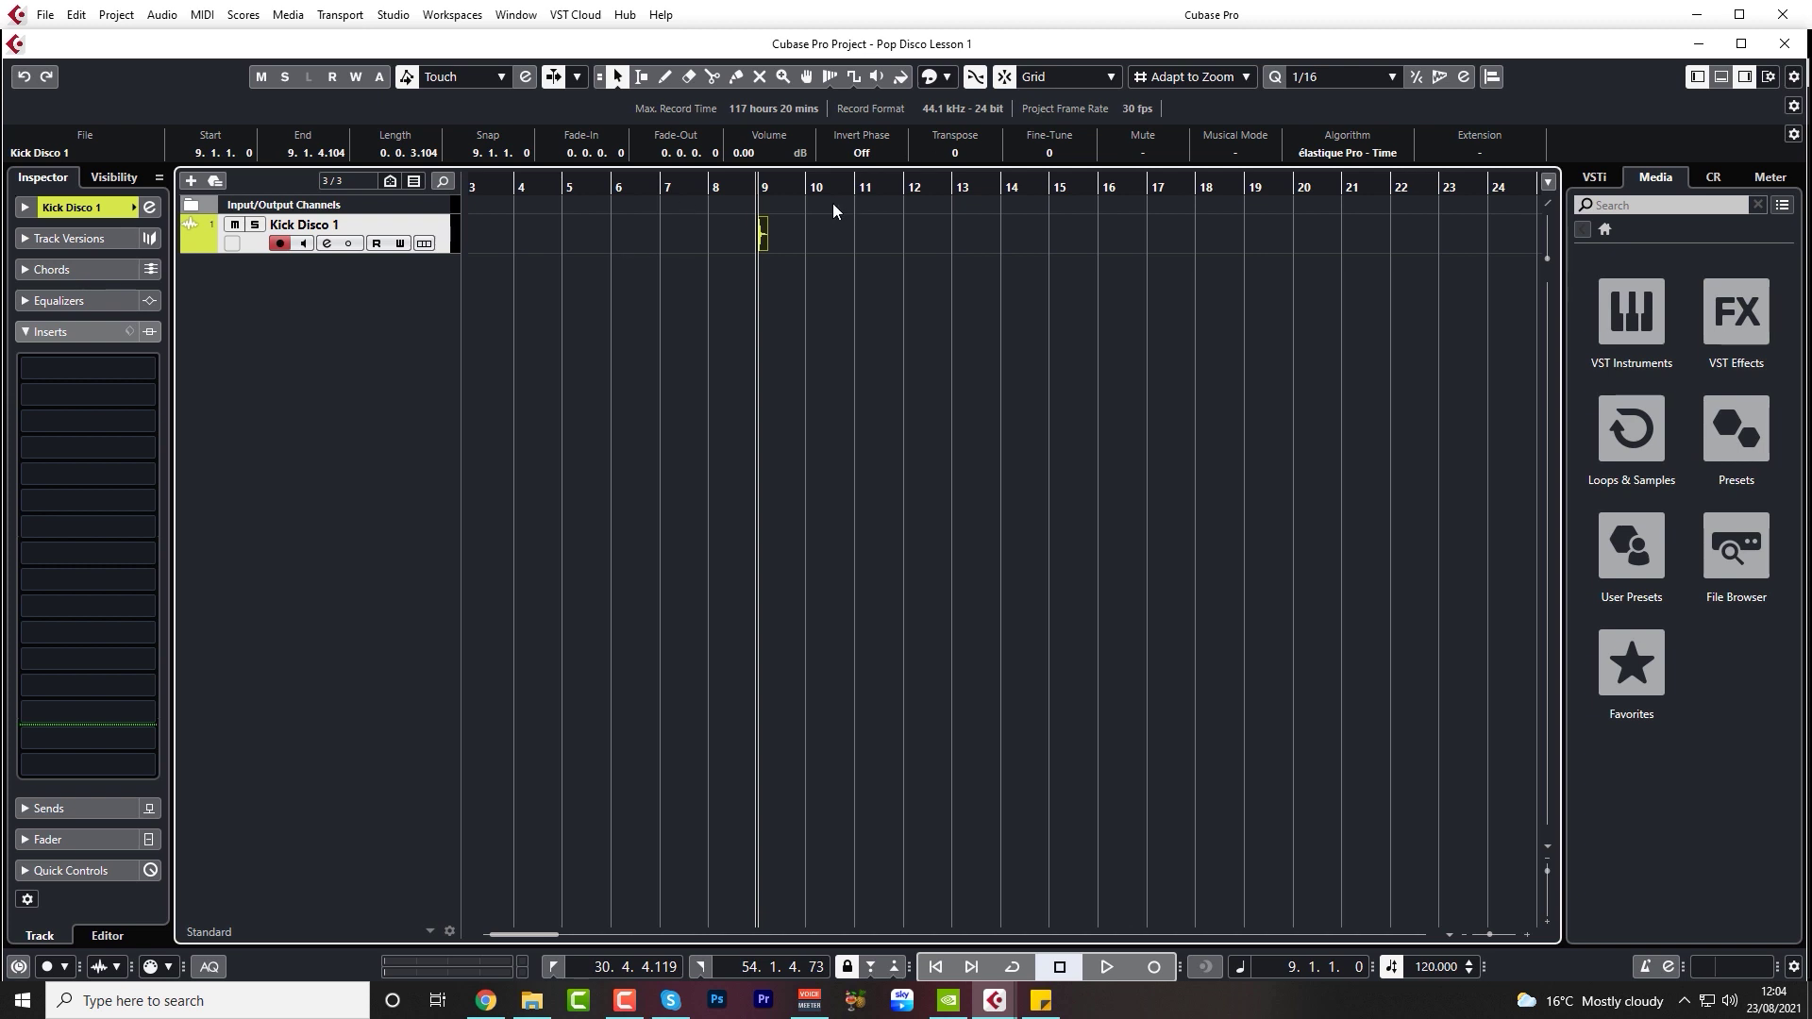
- Play the kick clip from just before bar 9 to hear how it sounds
left_click_drag(747, 181, 742, 203)
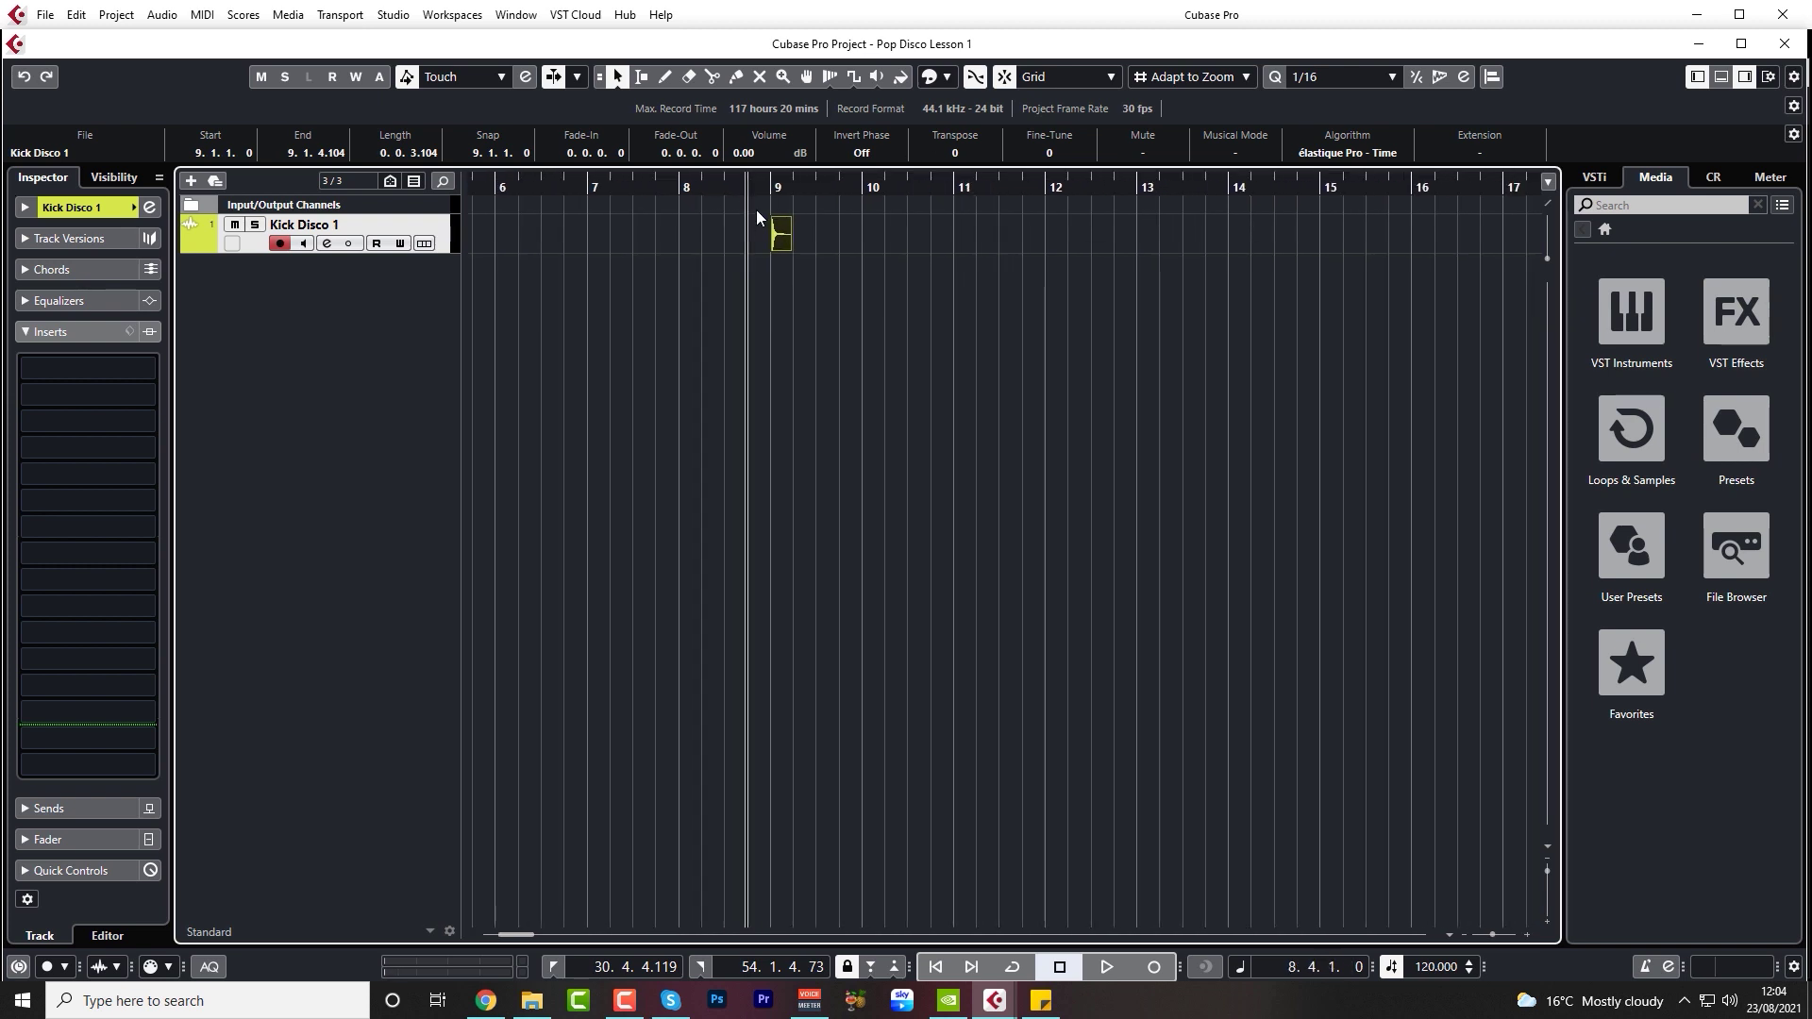
key("space")
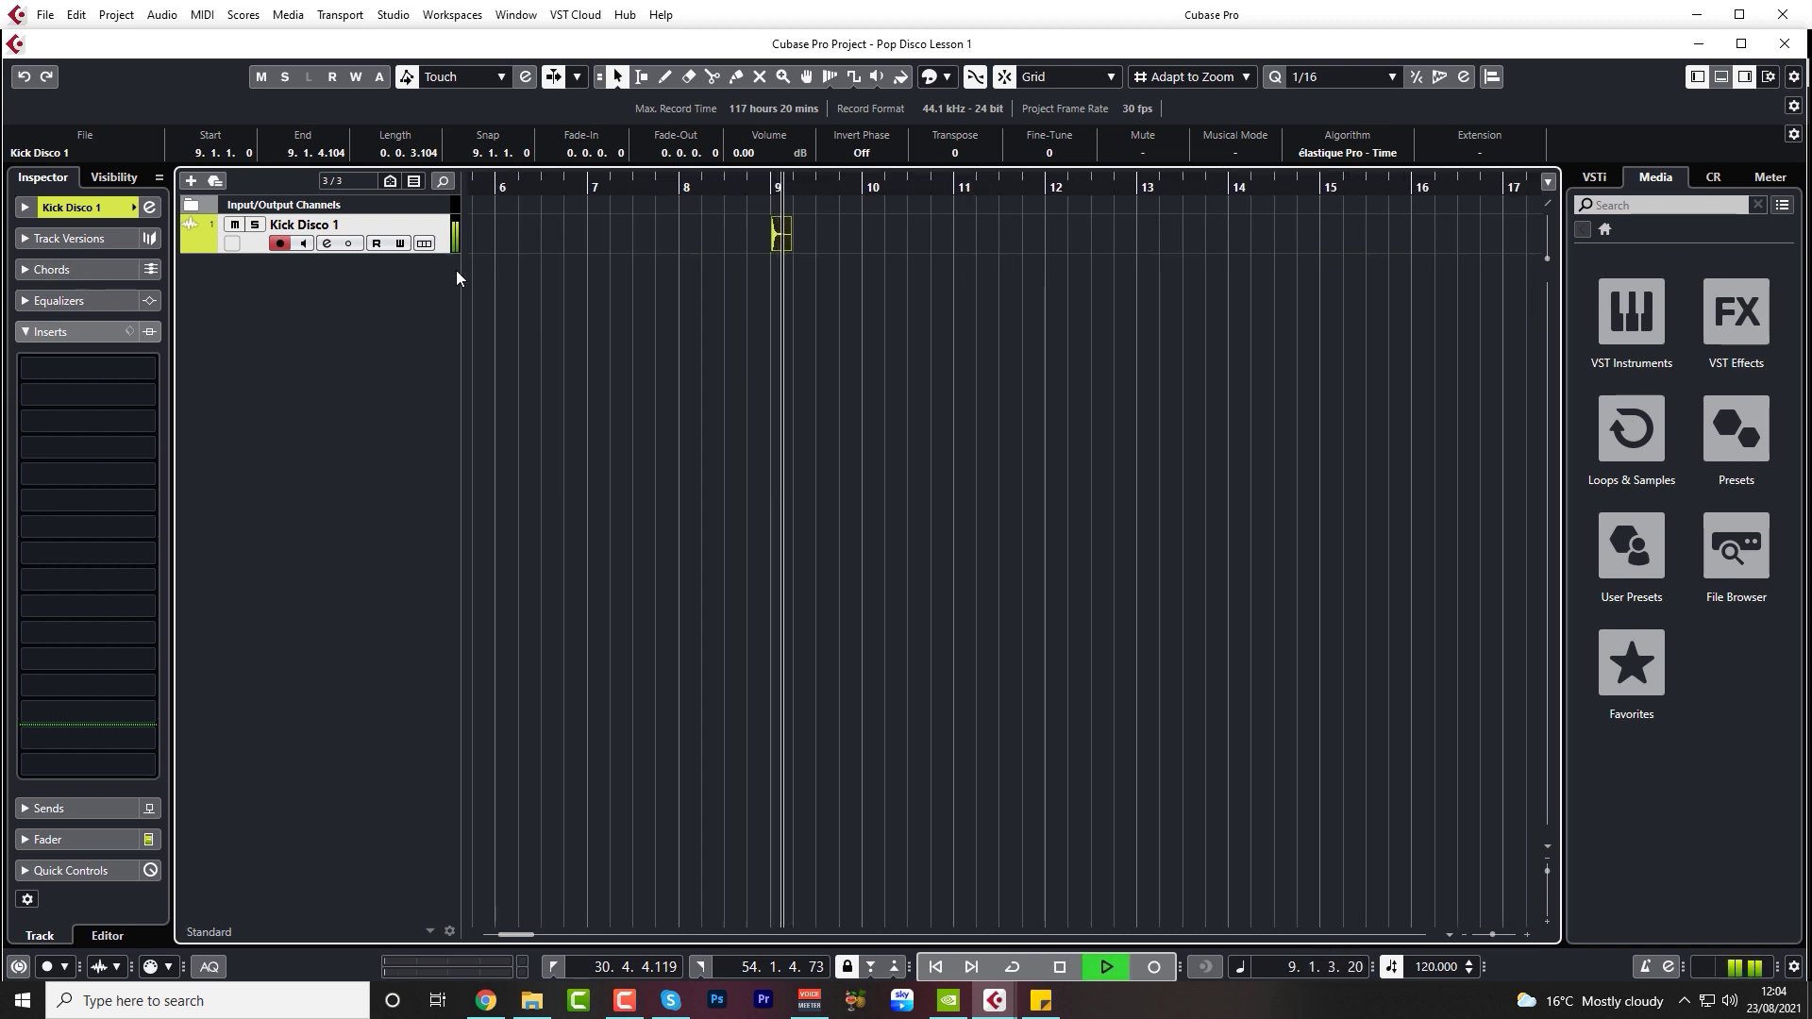
key("space")
left_click_drag(760, 181, 758, 213)
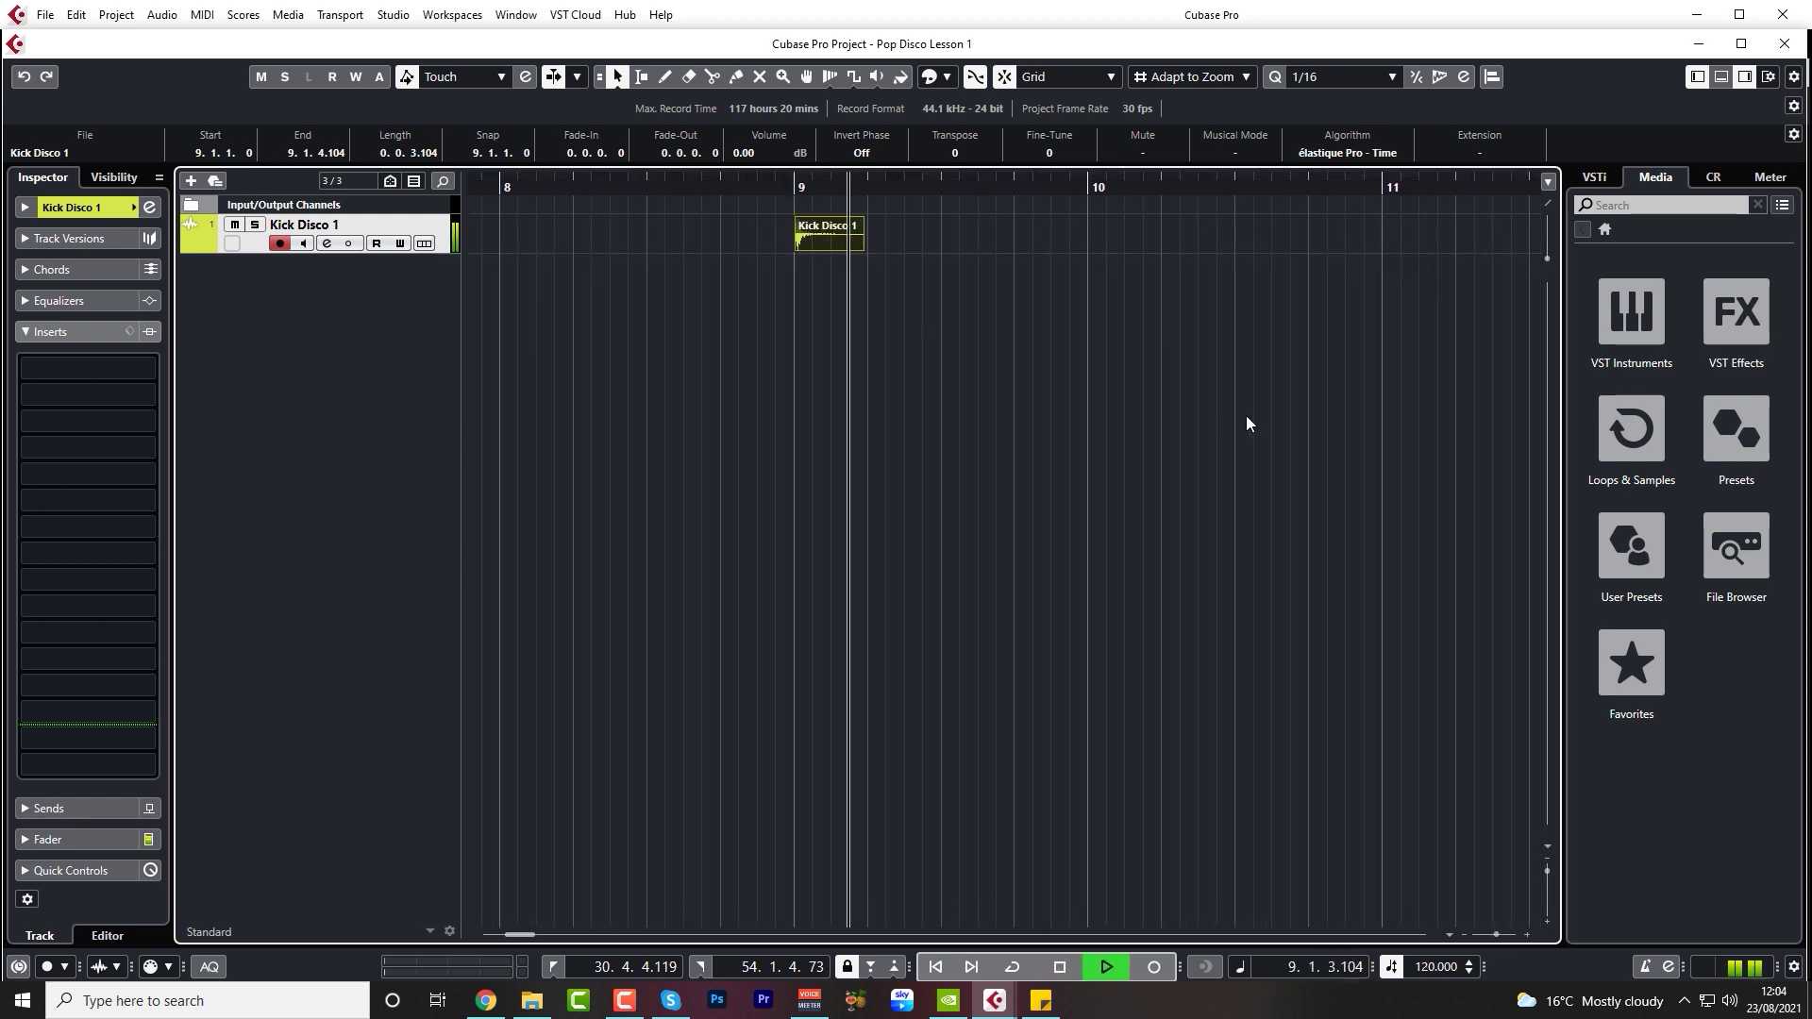
key("space")
- Add a fade-out of about 0.0.0.92 to the kick clip's end and play it from bar 9
left_click_drag(862, 222, 849, 223)
left_click(788, 182)
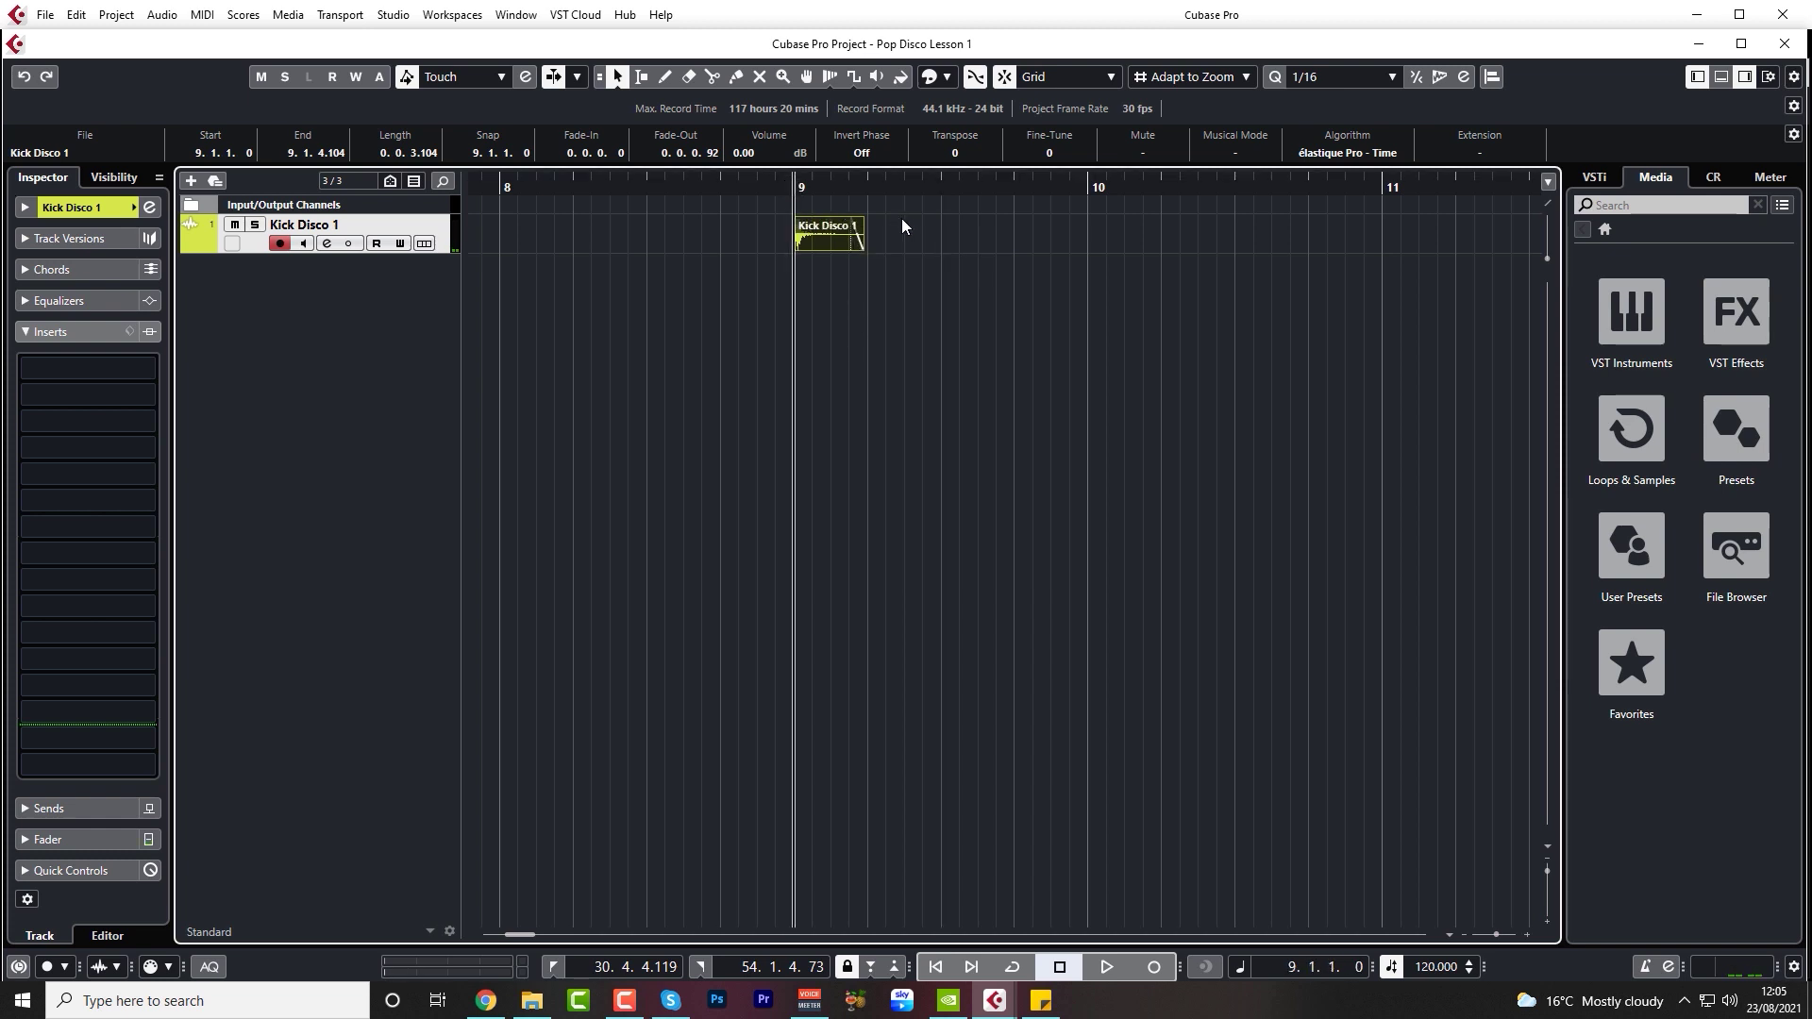
key("space")
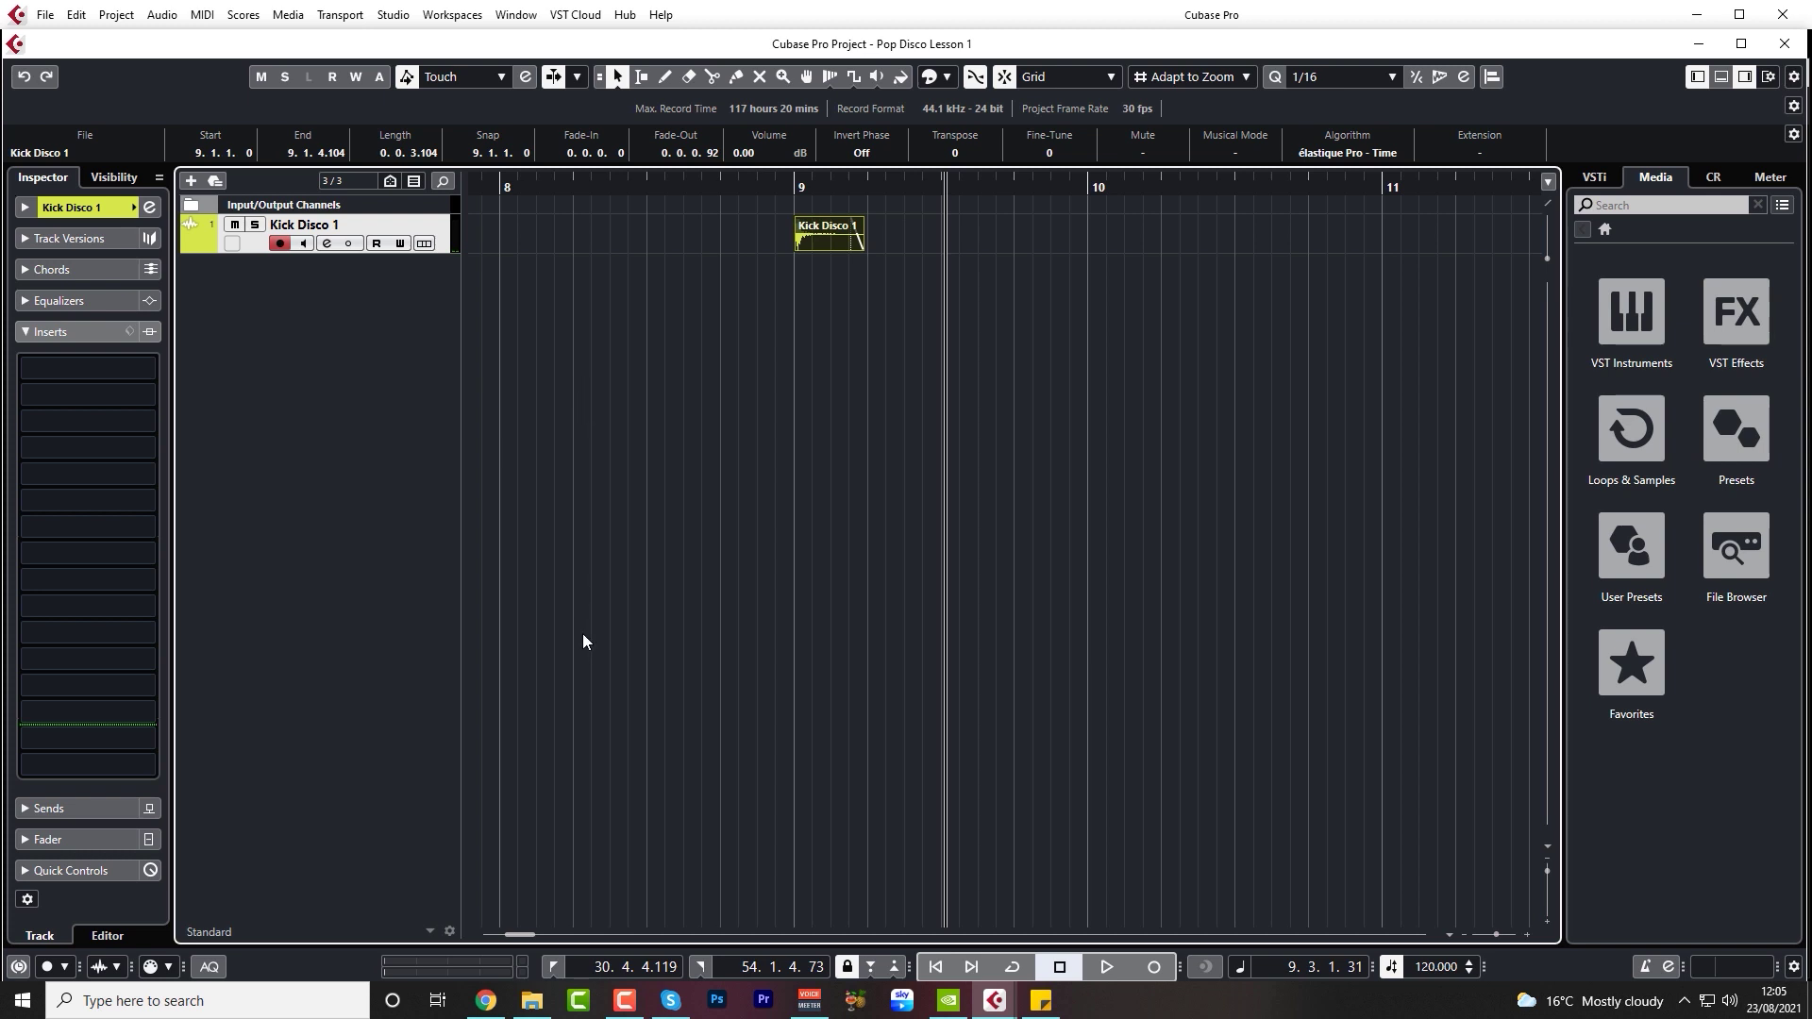
- Show the MixConsole in the lower zone and play the kick from before bar 9 to check its channel level
left_click(1721, 77)
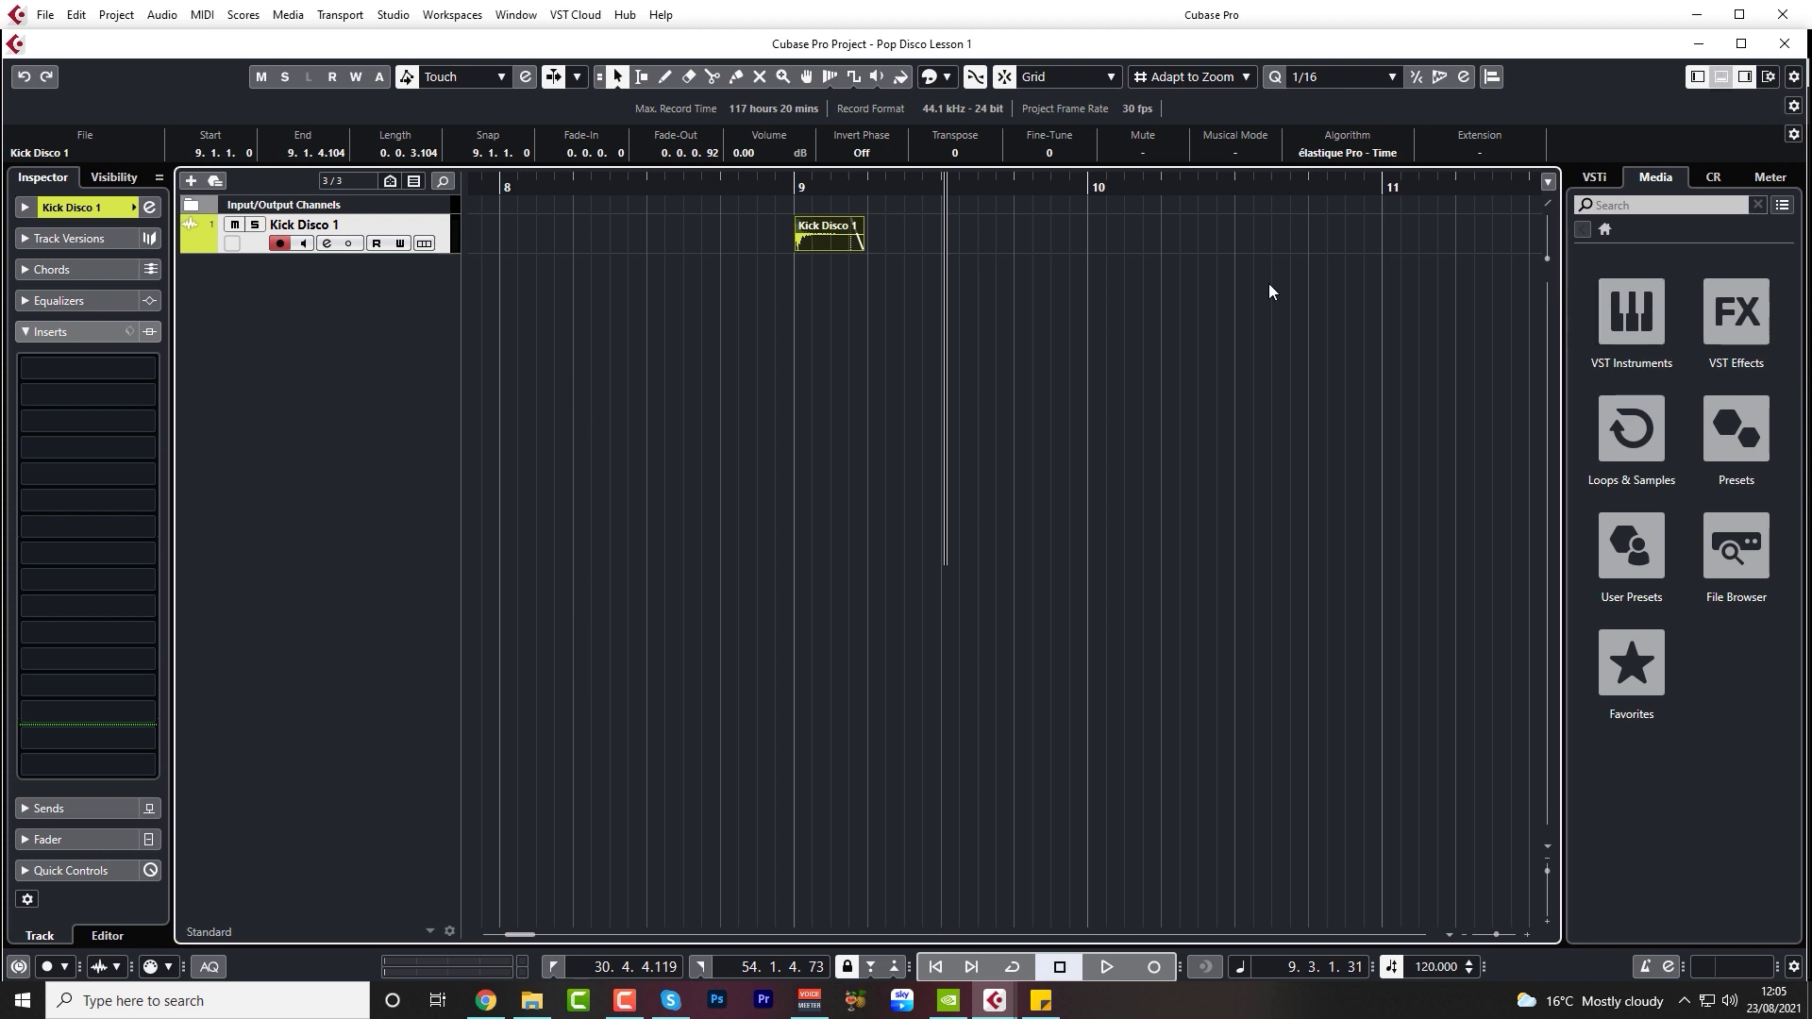
left_click(244, 936)
left_click(773, 188)
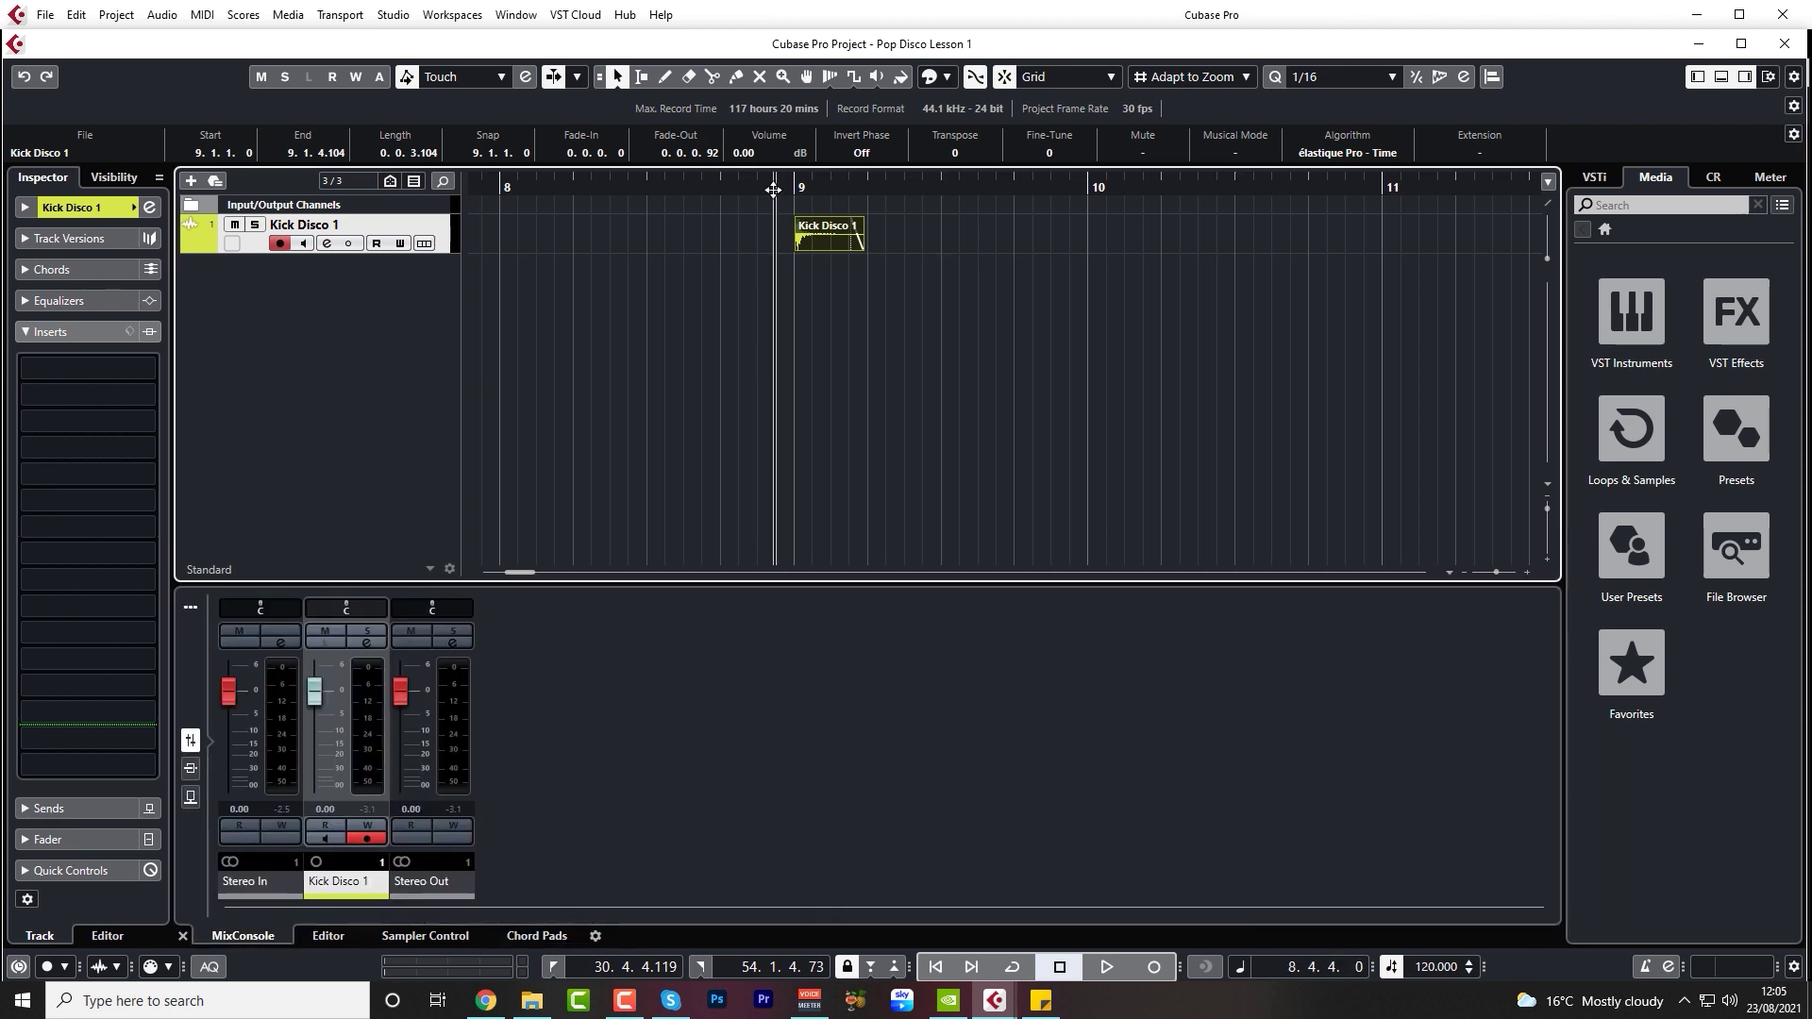
key("space")
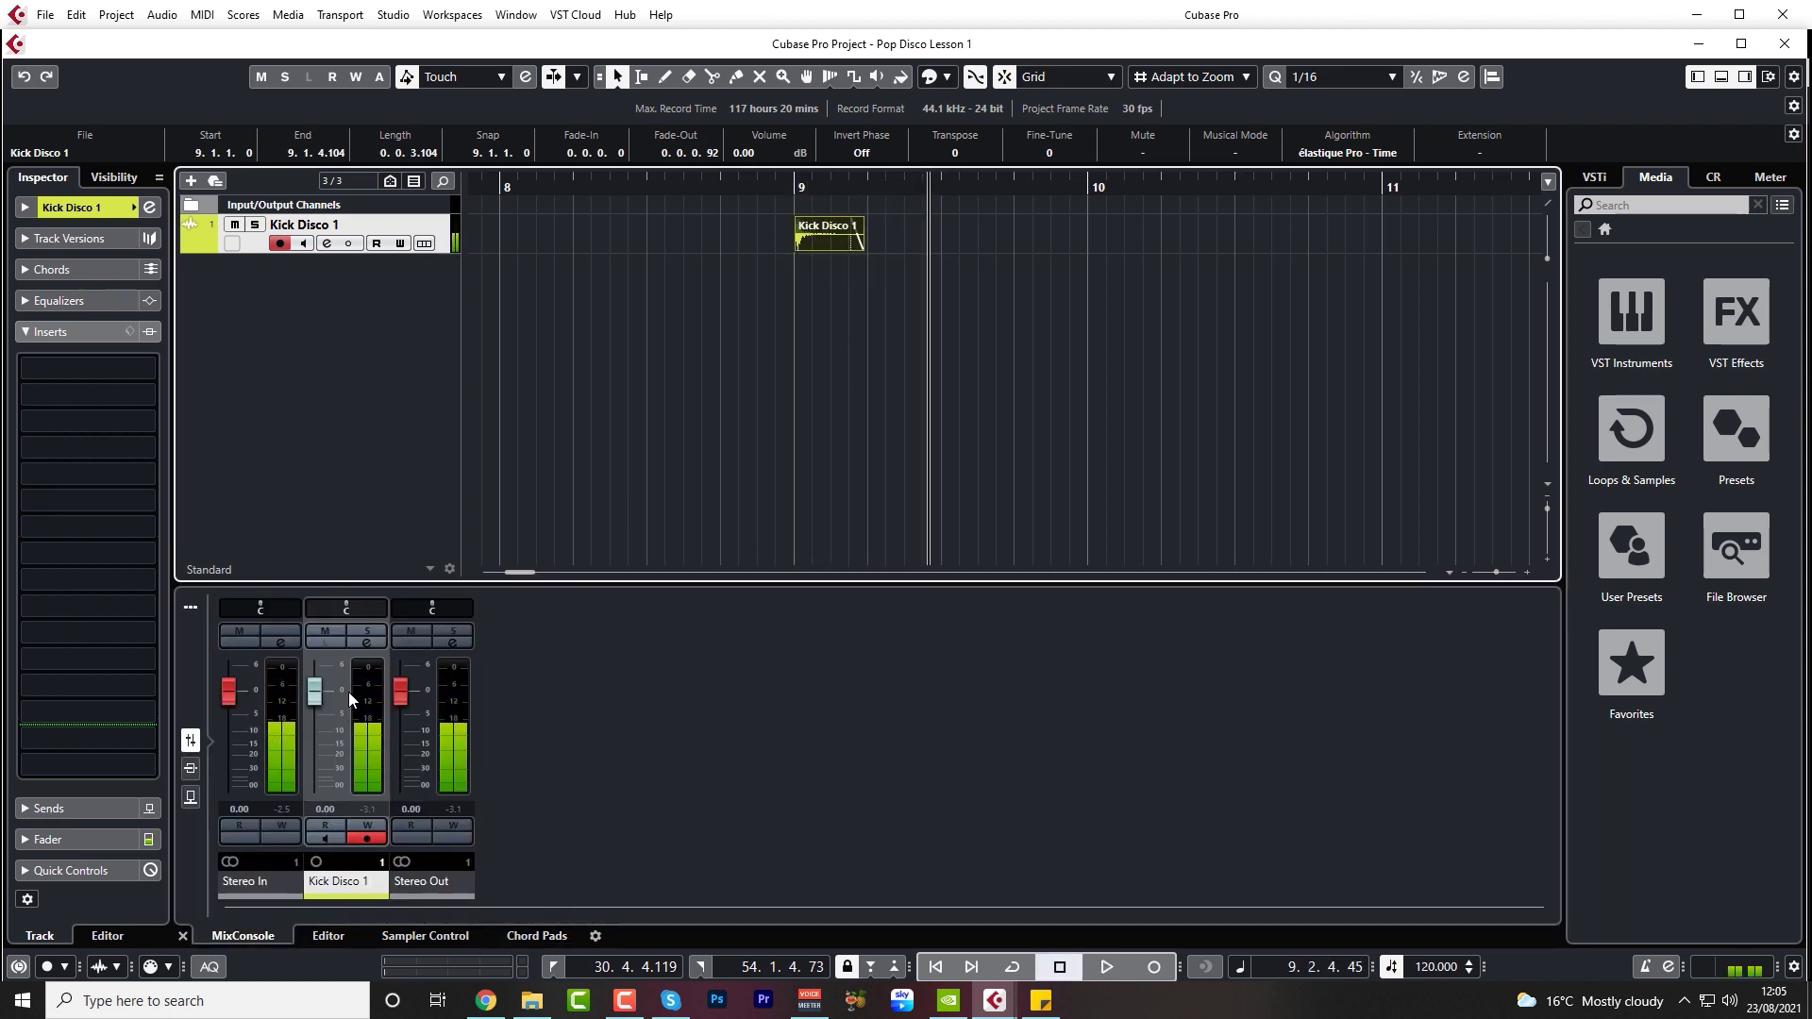
left_click(761, 182)
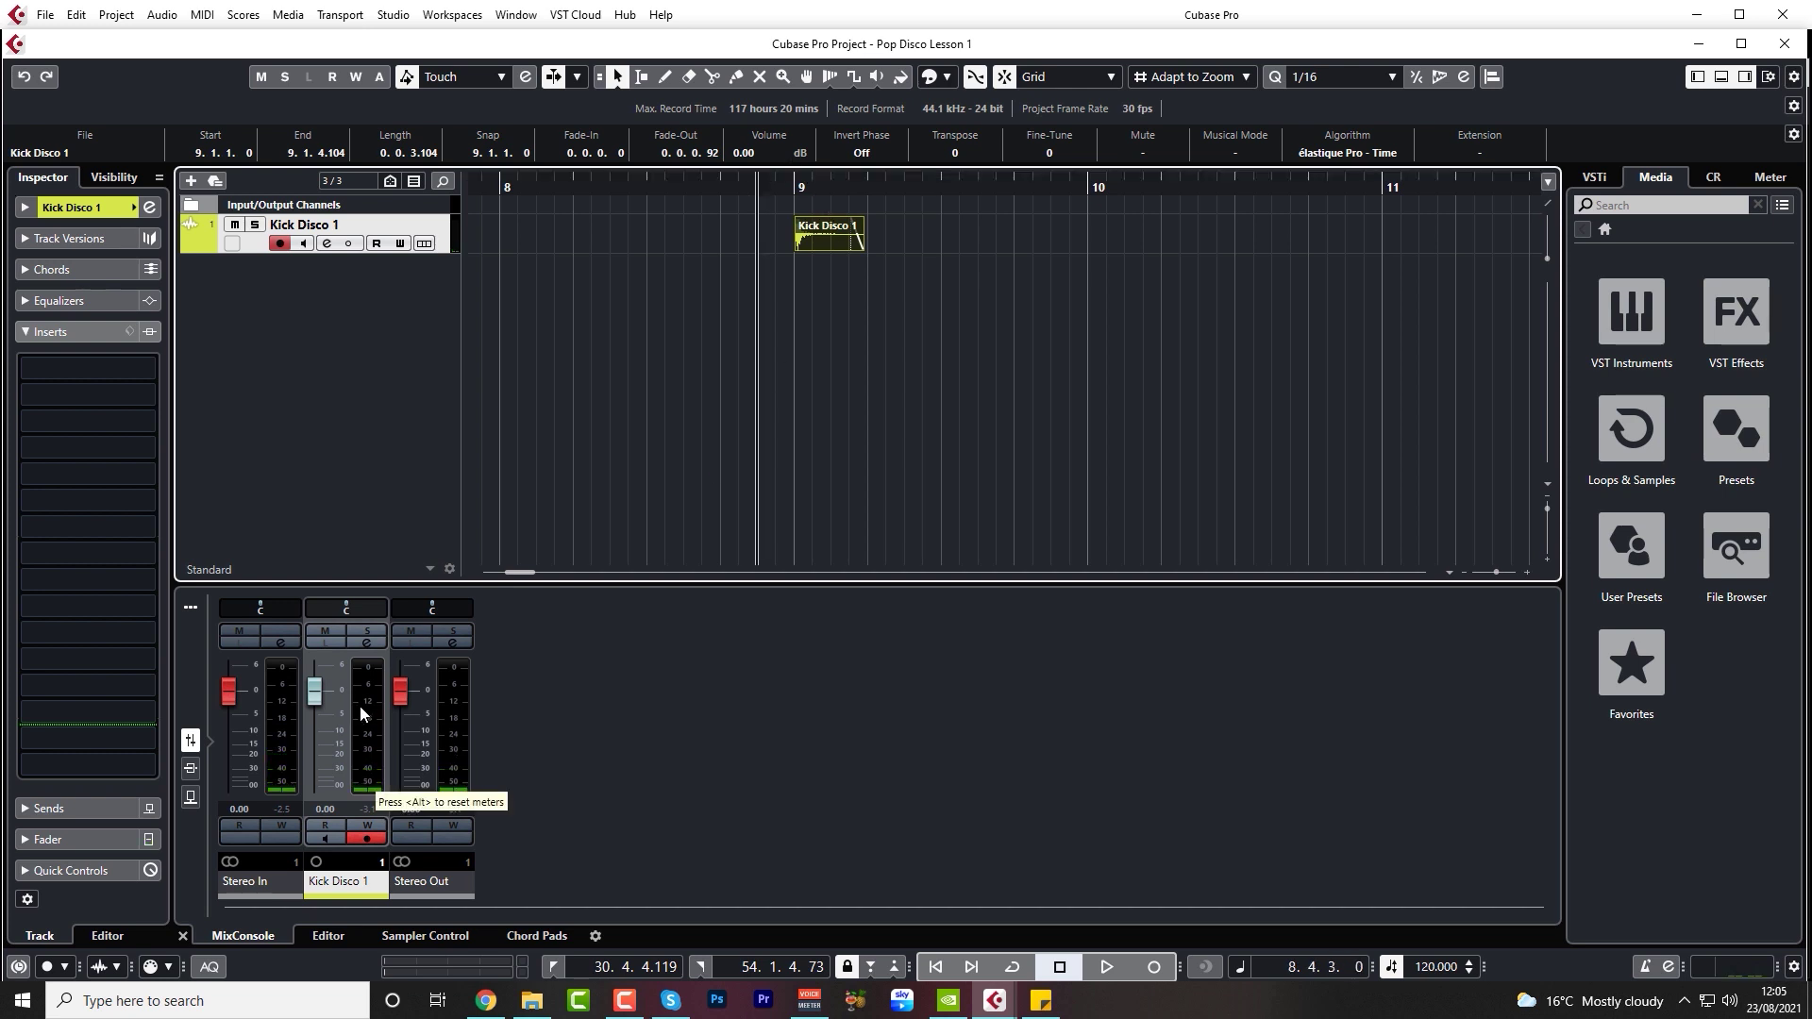
key("space")
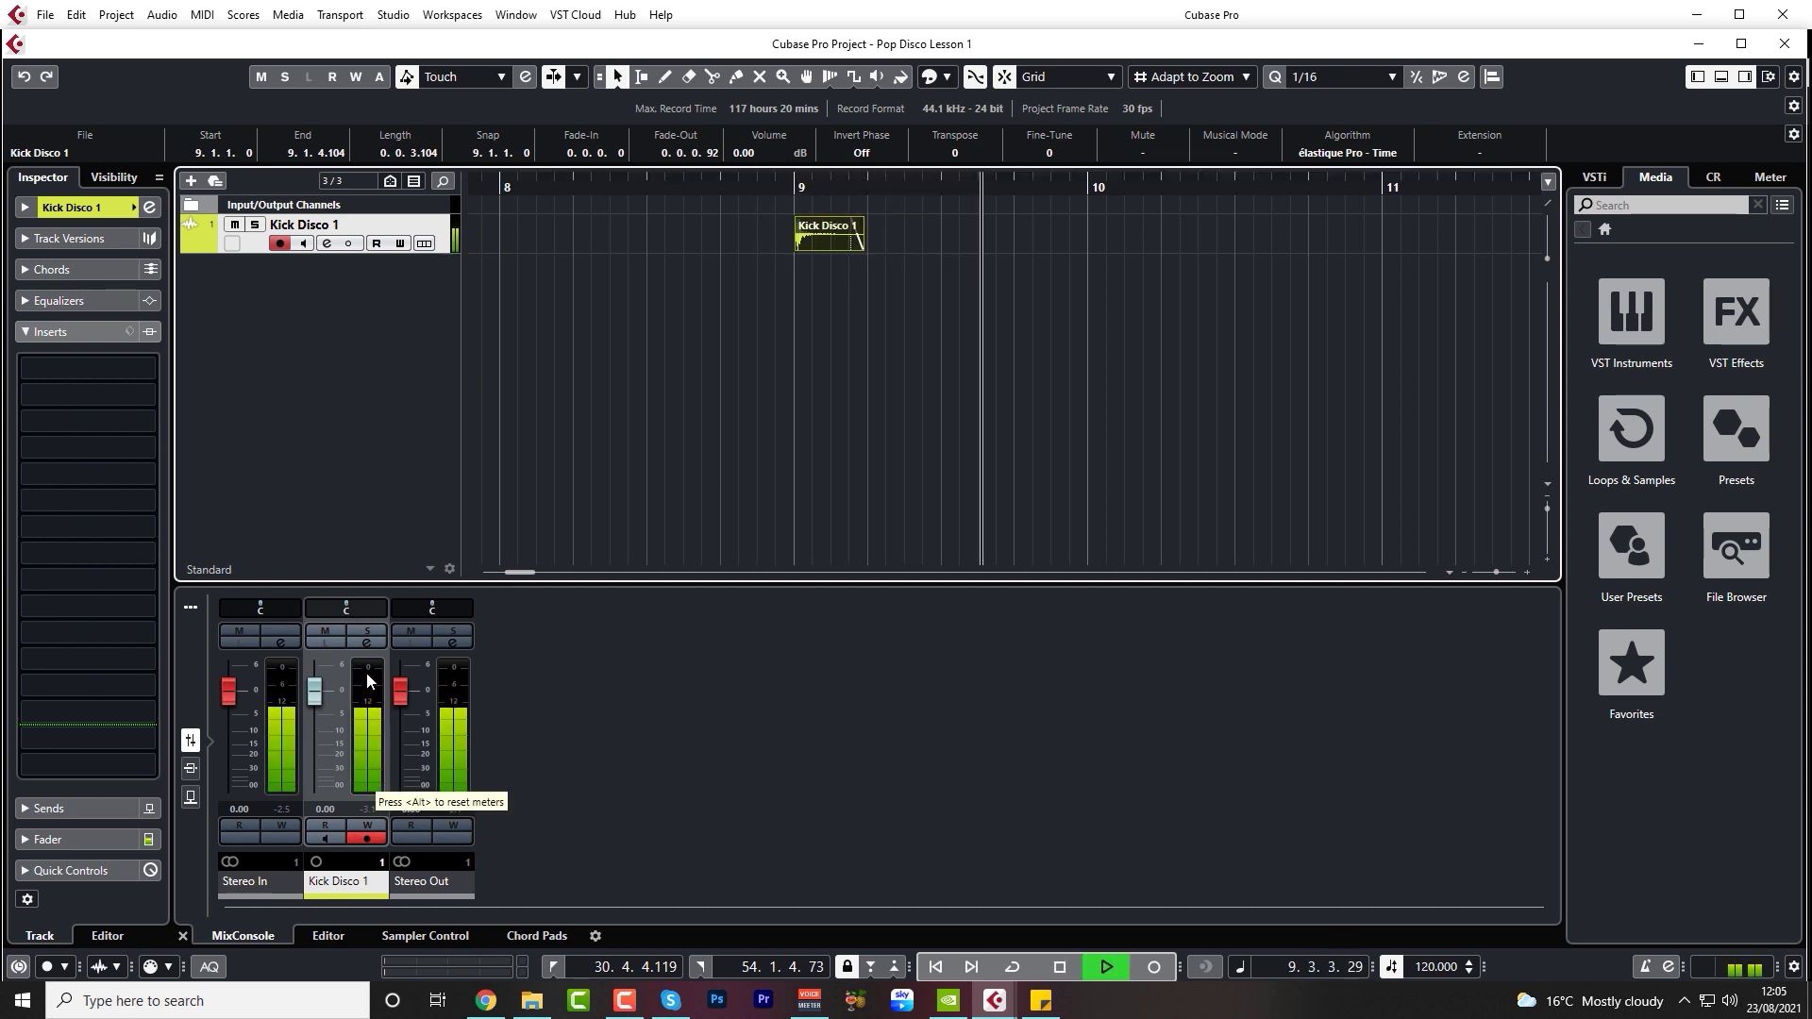
key("space")
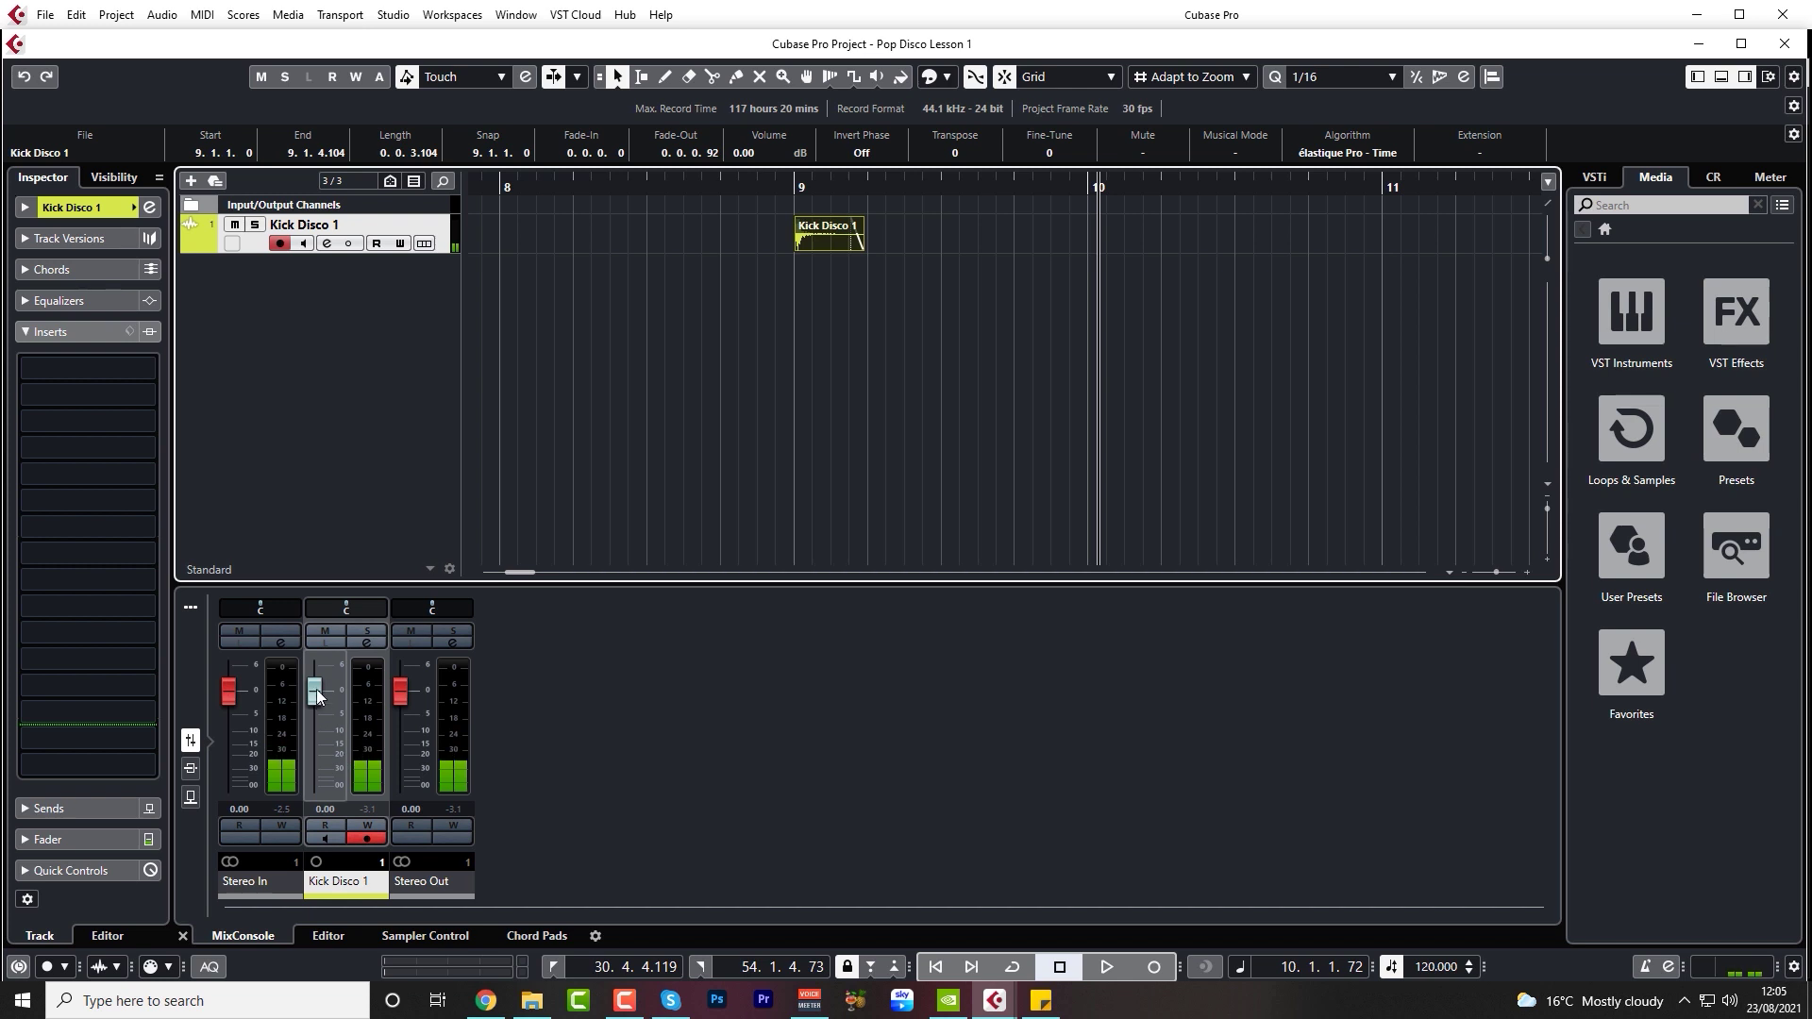
- Lower the Kick Disco 1 channel volume to -4.70 dB in the mixer
left_click_drag(315, 689, 314, 705)
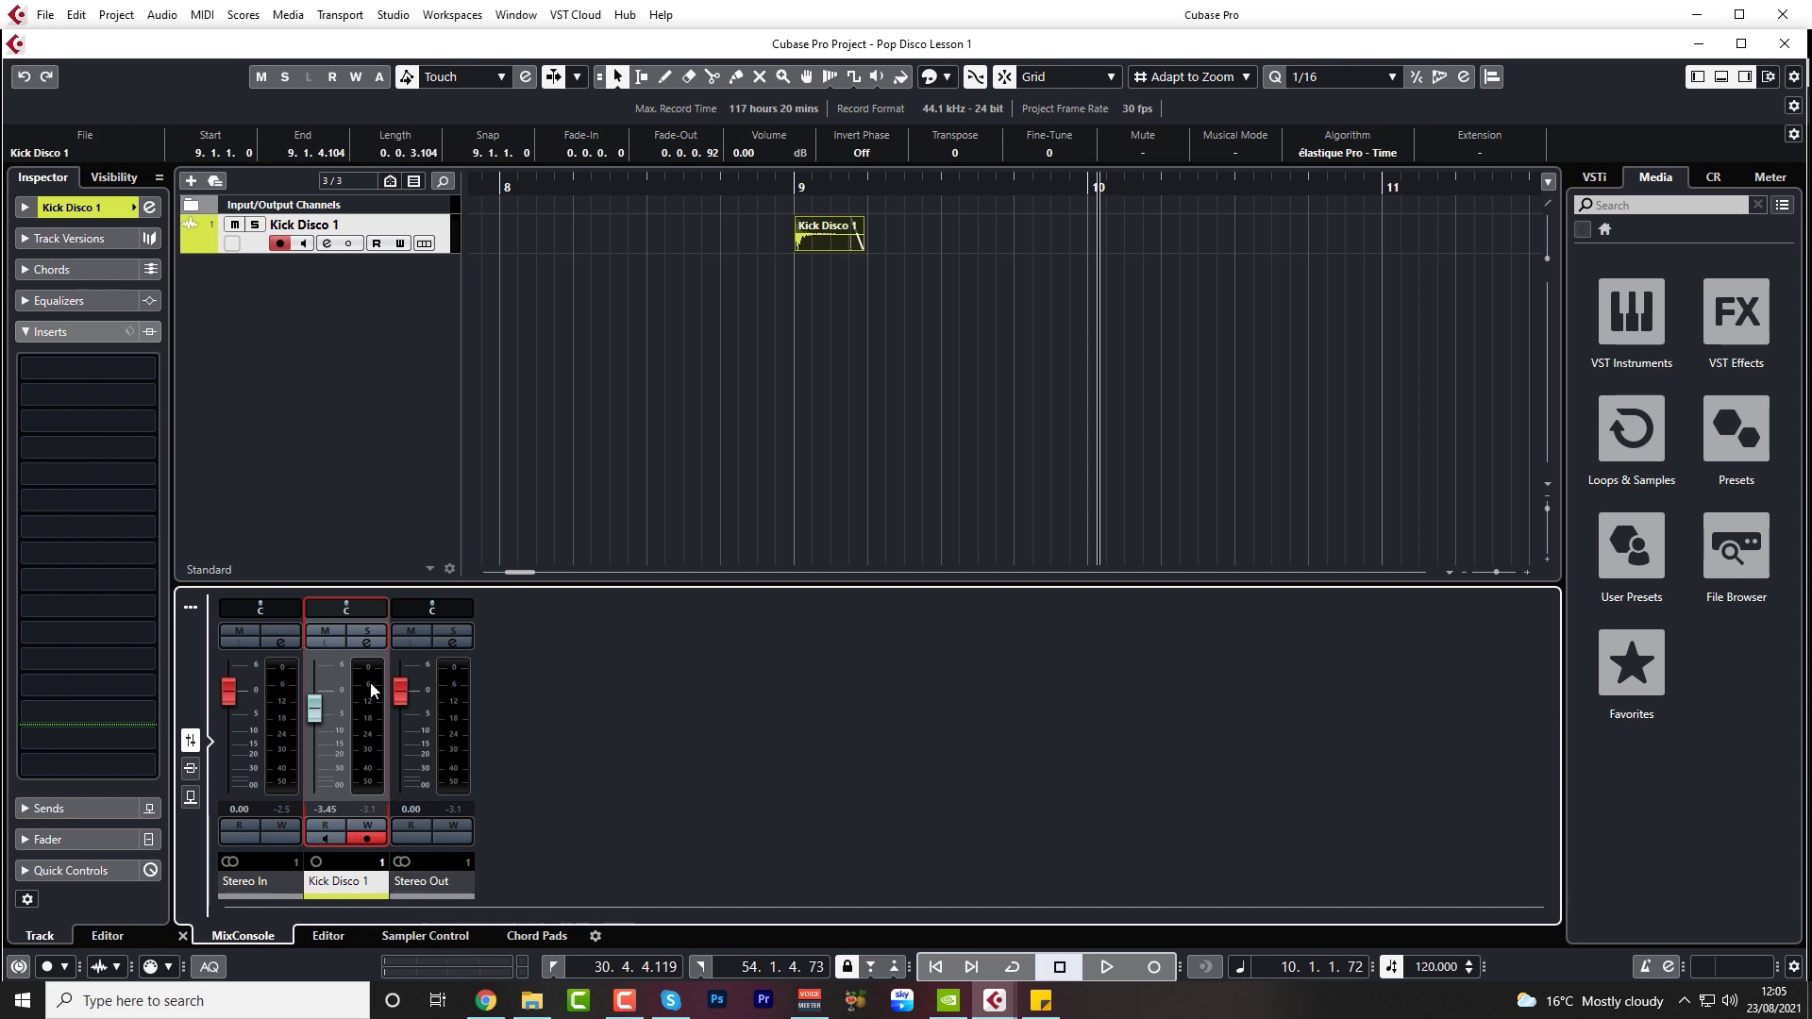
left_click_drag(316, 715, 316, 718)
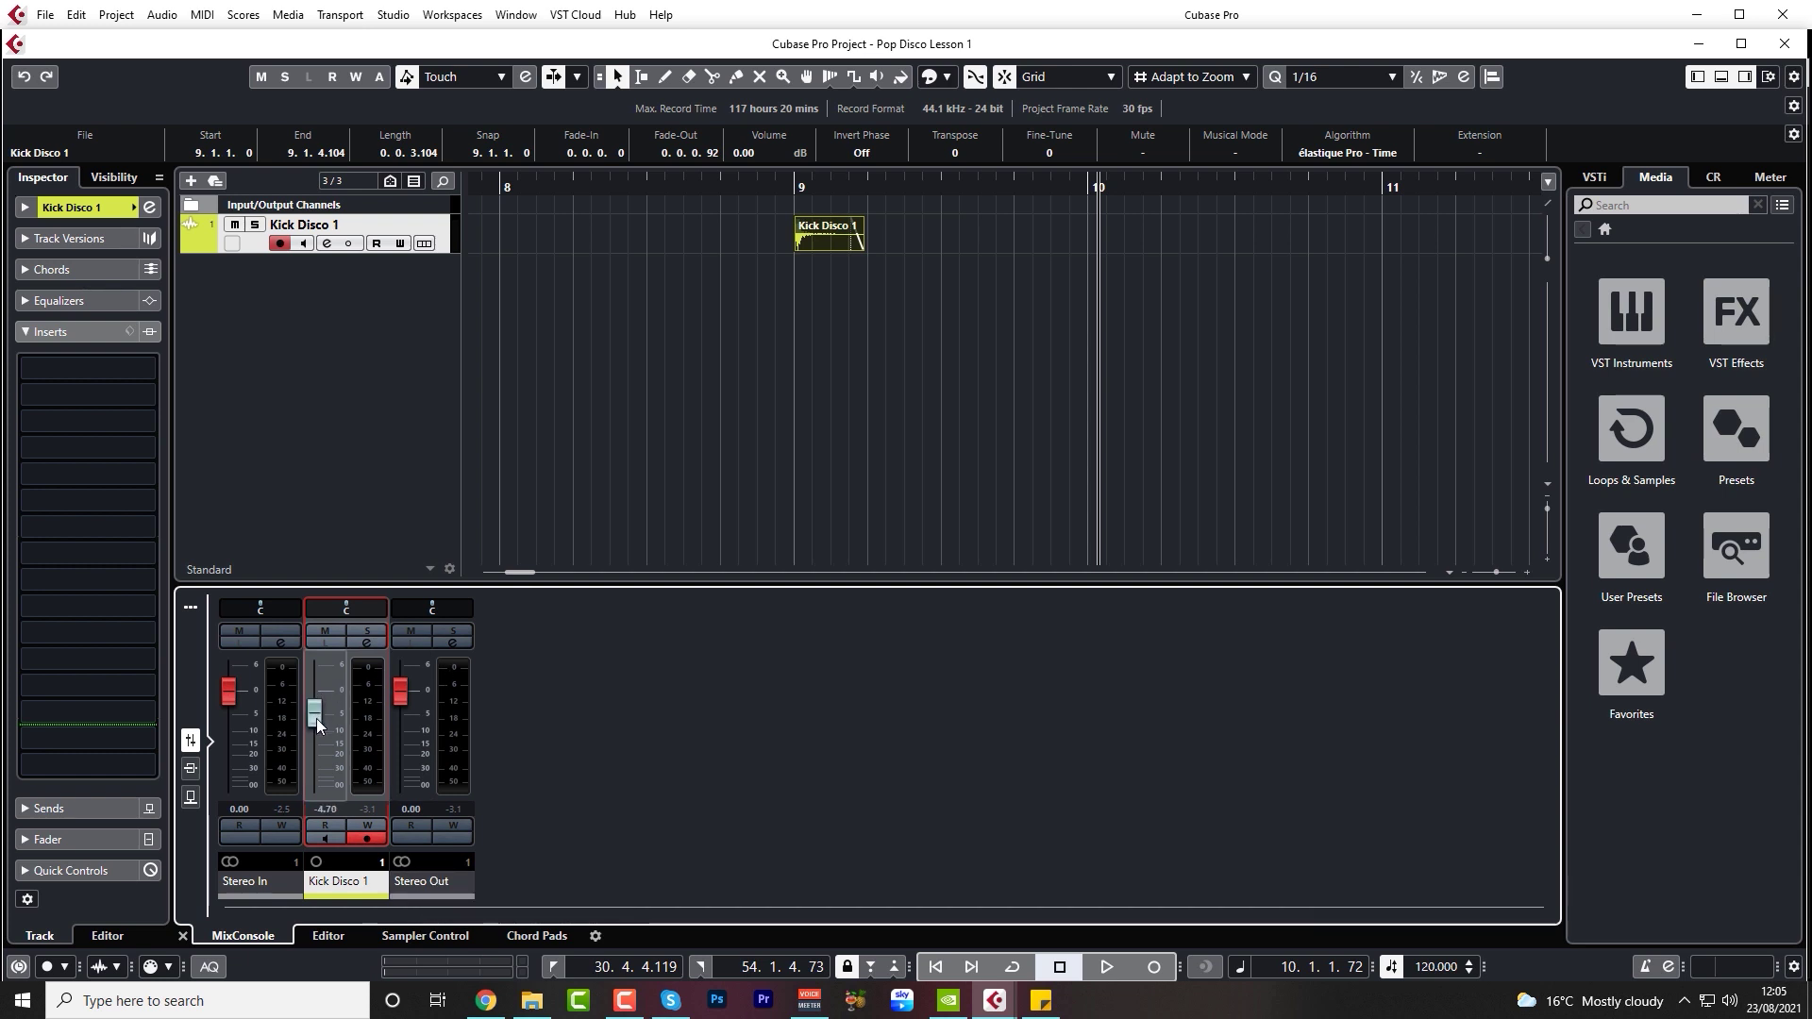
- Try lowering the pre-gain to -6.1 dB in the Kick Disco 1 channel settings, and close the settings
left_click(367, 642)
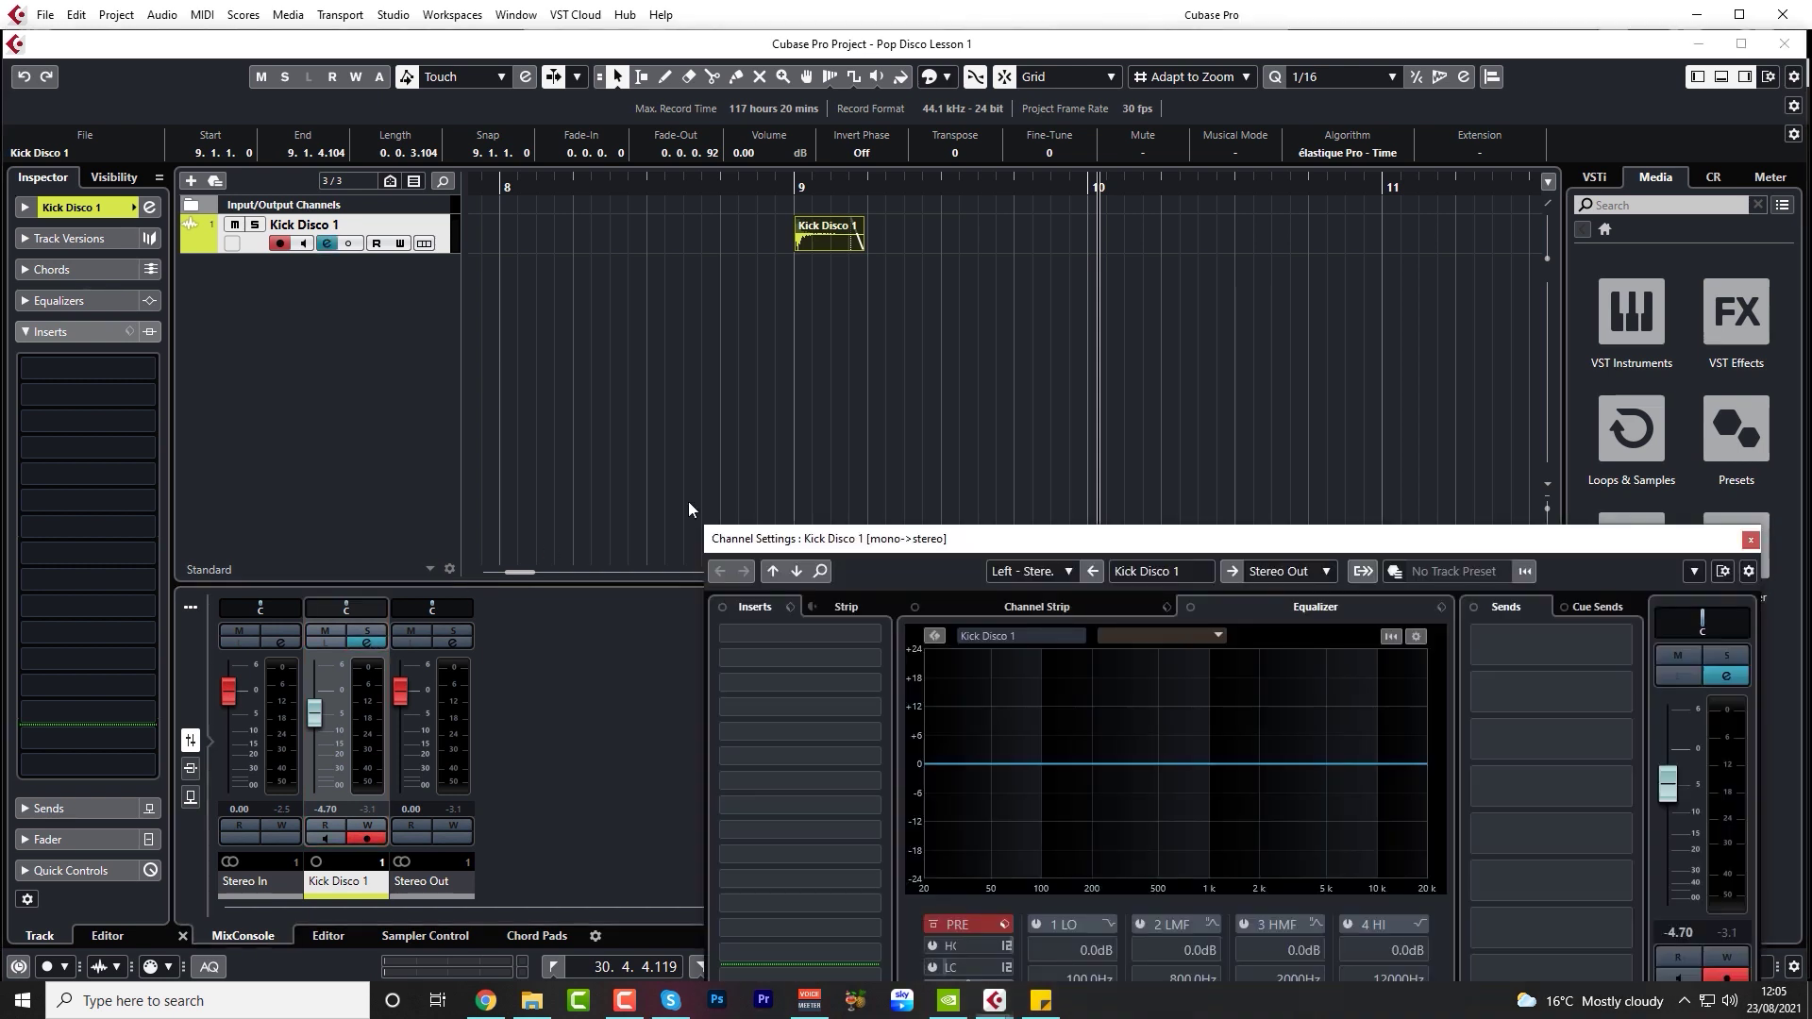
left_click_drag(1121, 528, 881, 237)
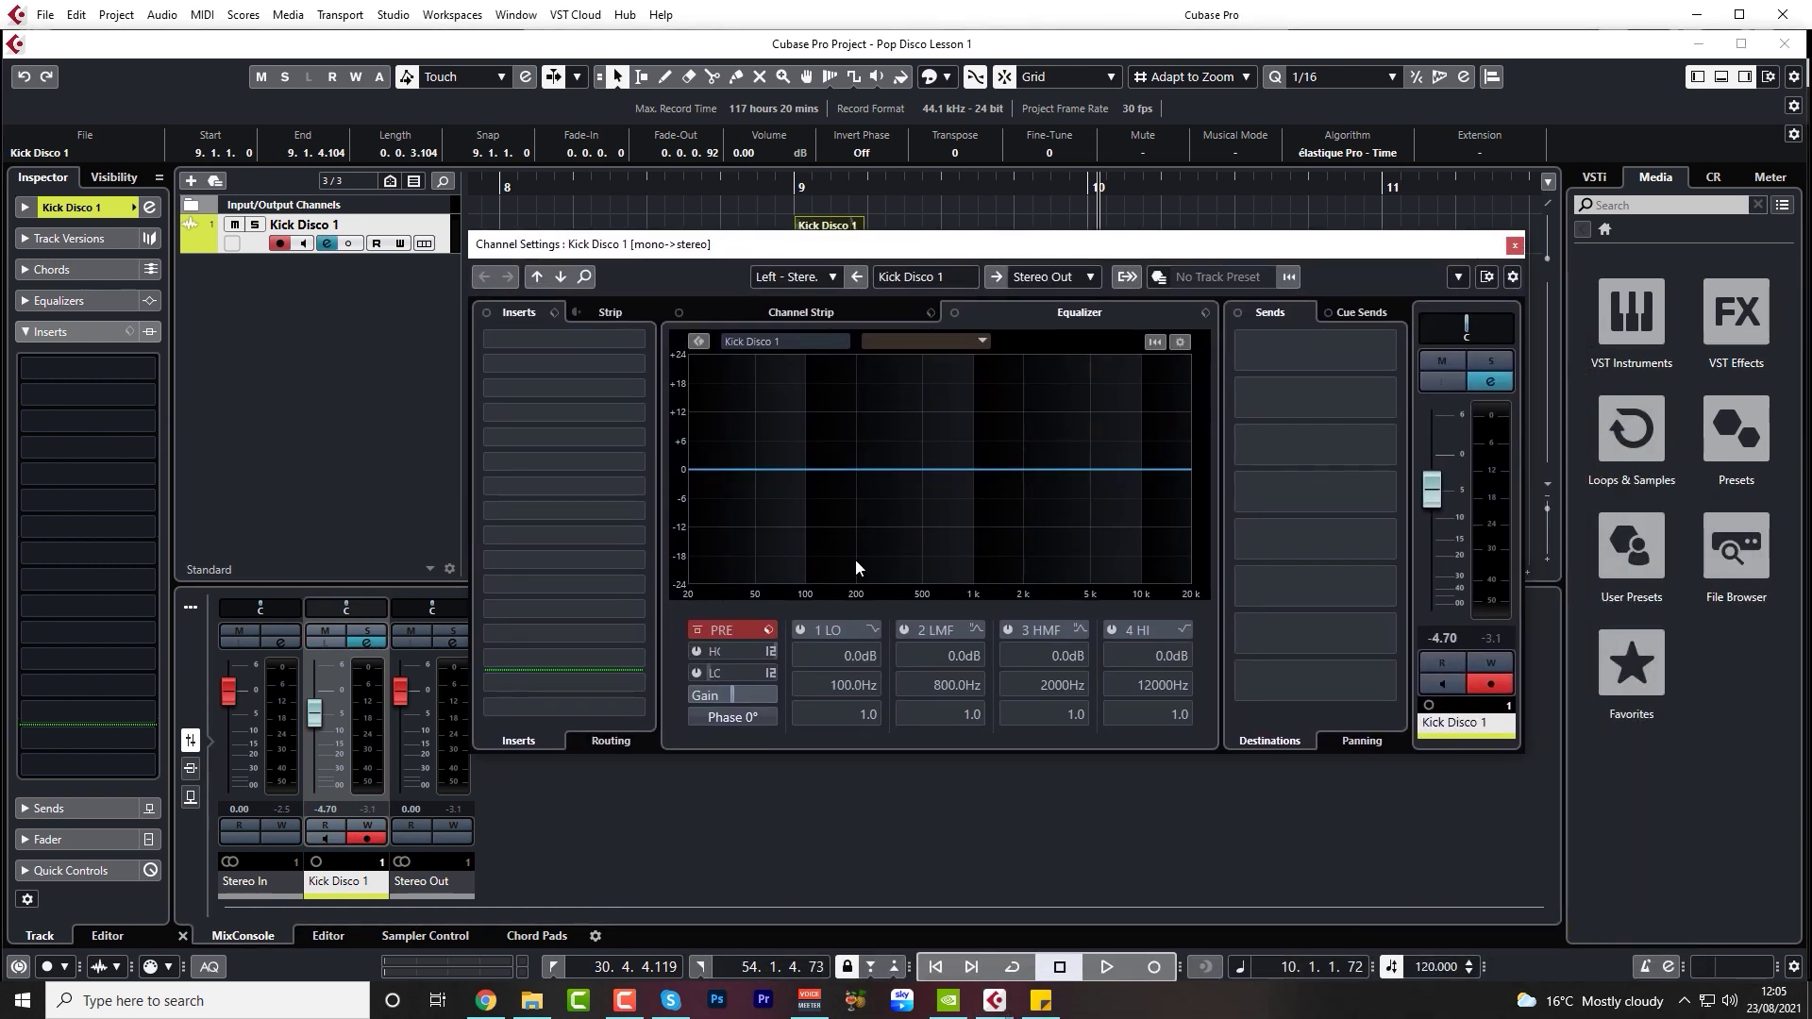
left_click(718, 697)
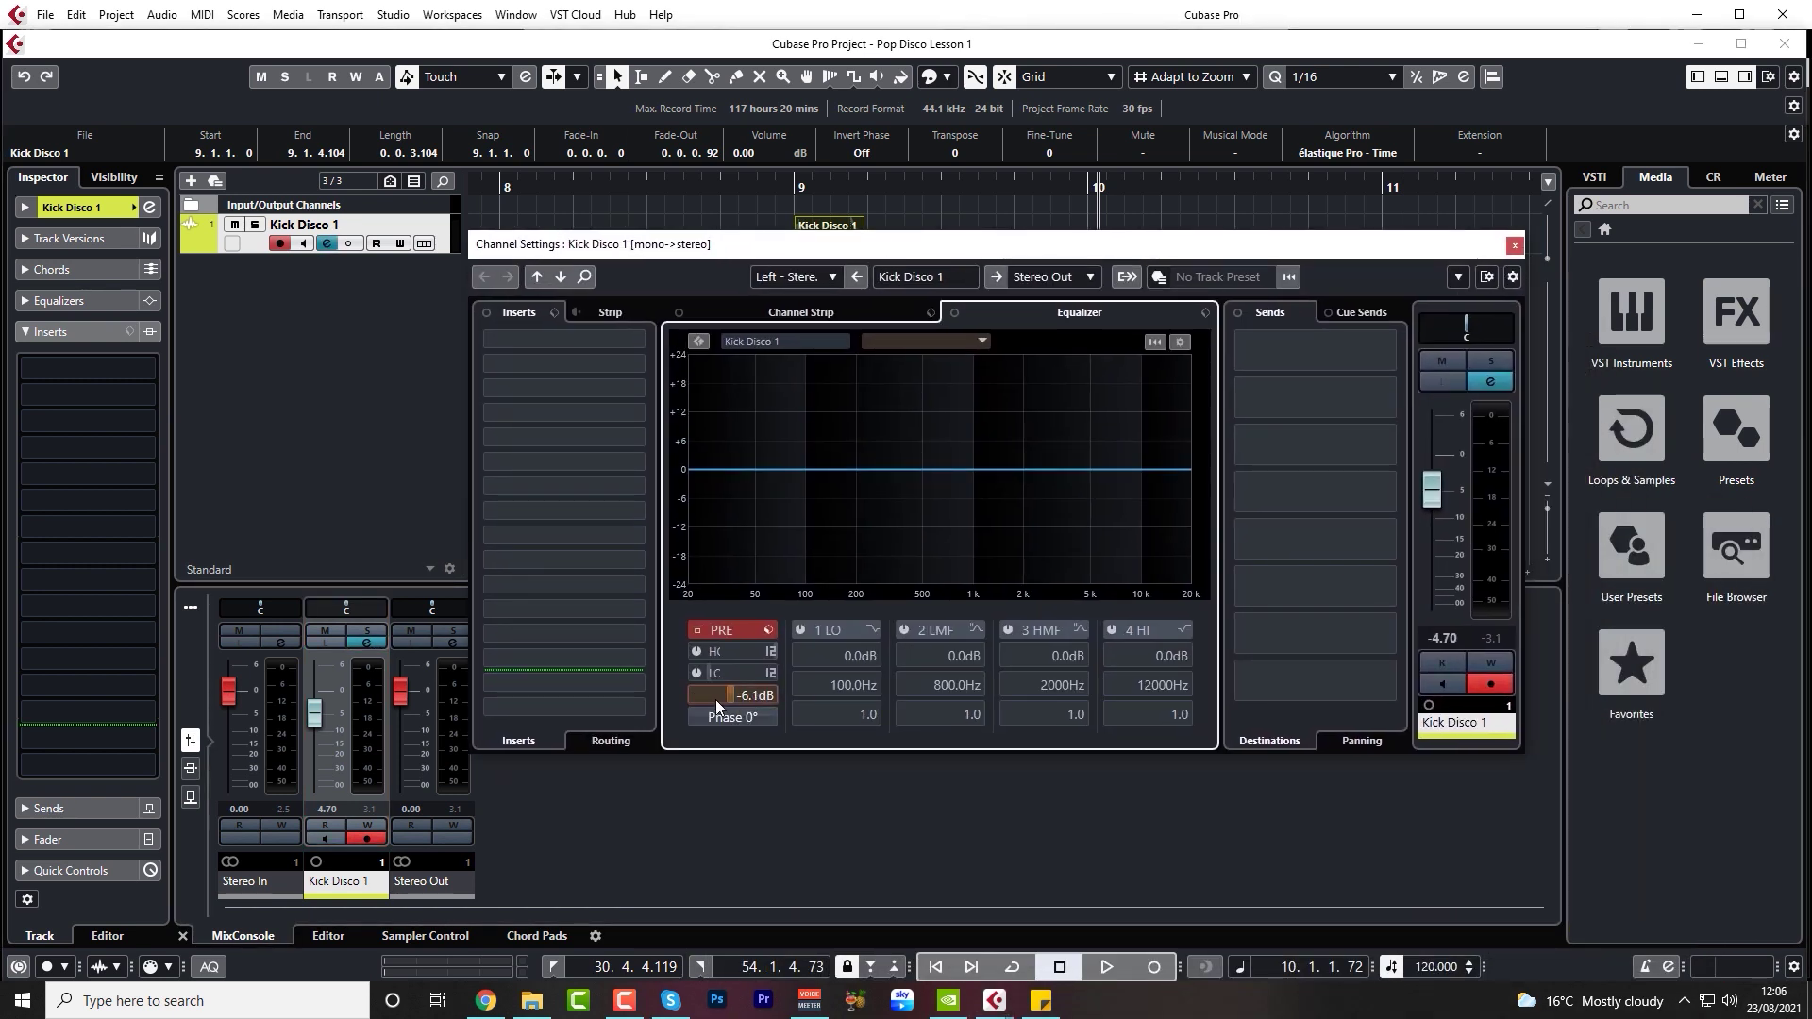
left_click(1515, 245)
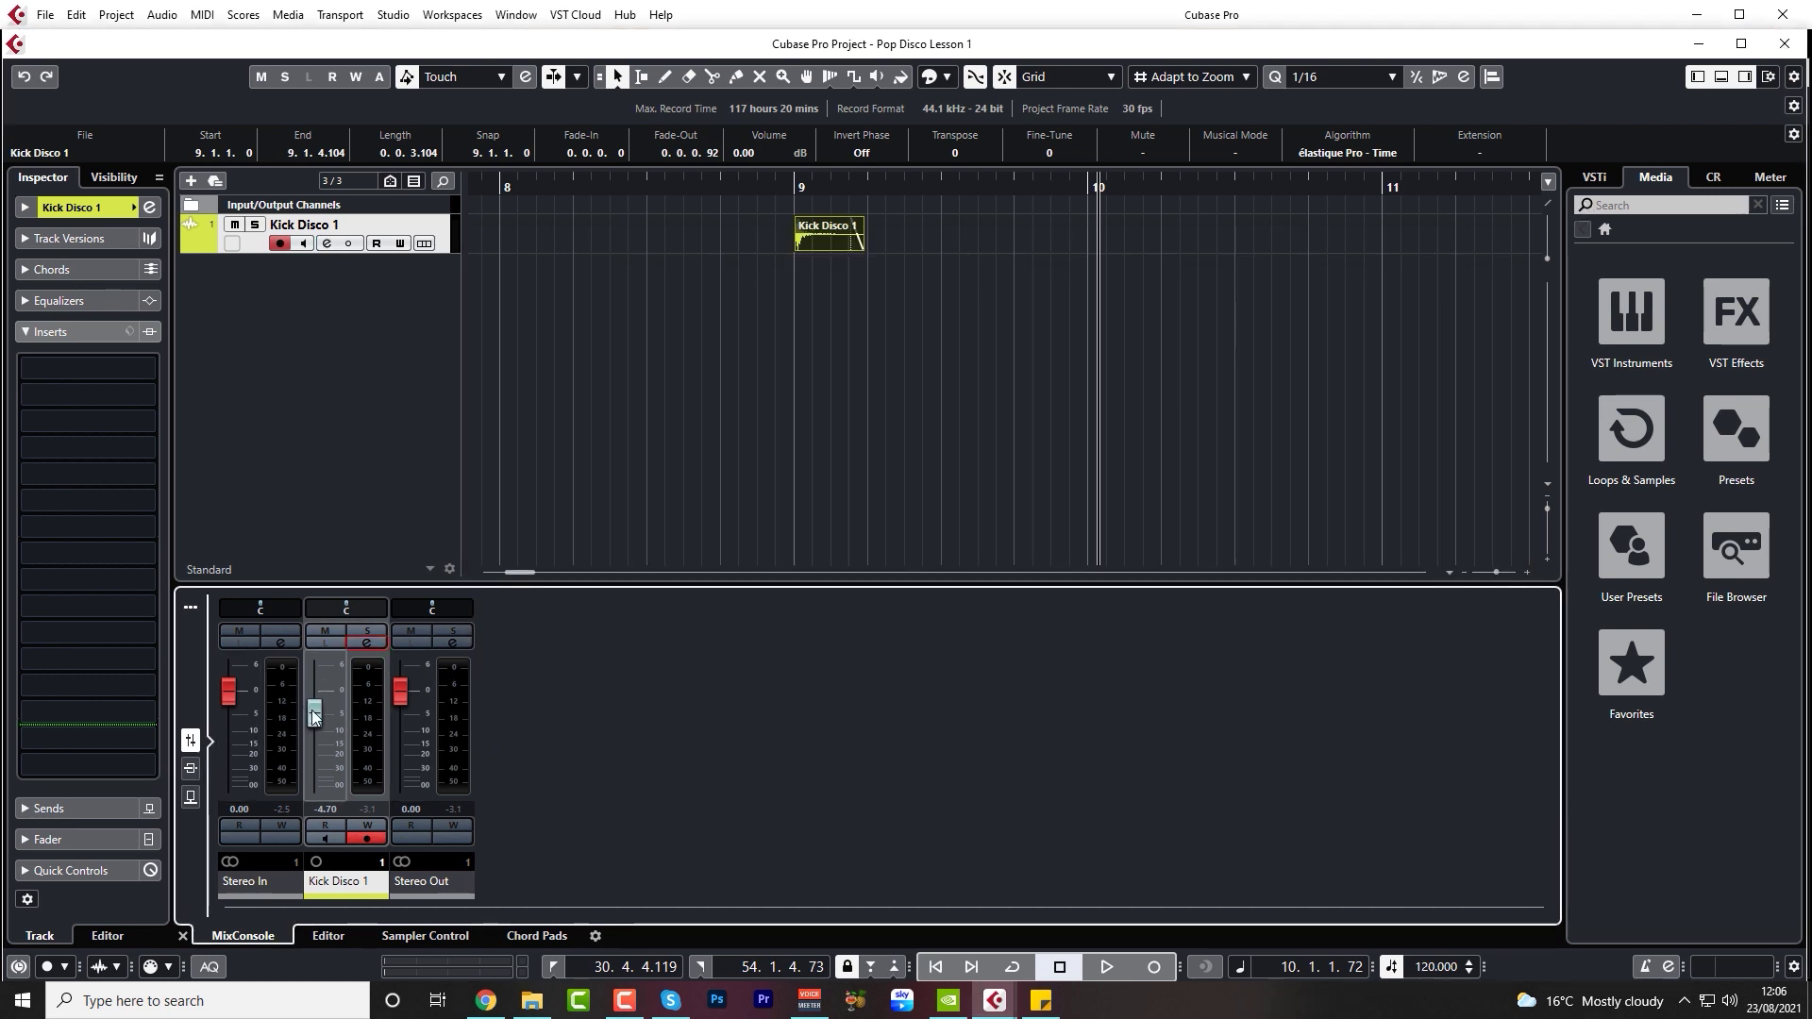
- Play the kick from before bar 9 to check its level at the lowered volume
left_click(729, 192)
key("space")
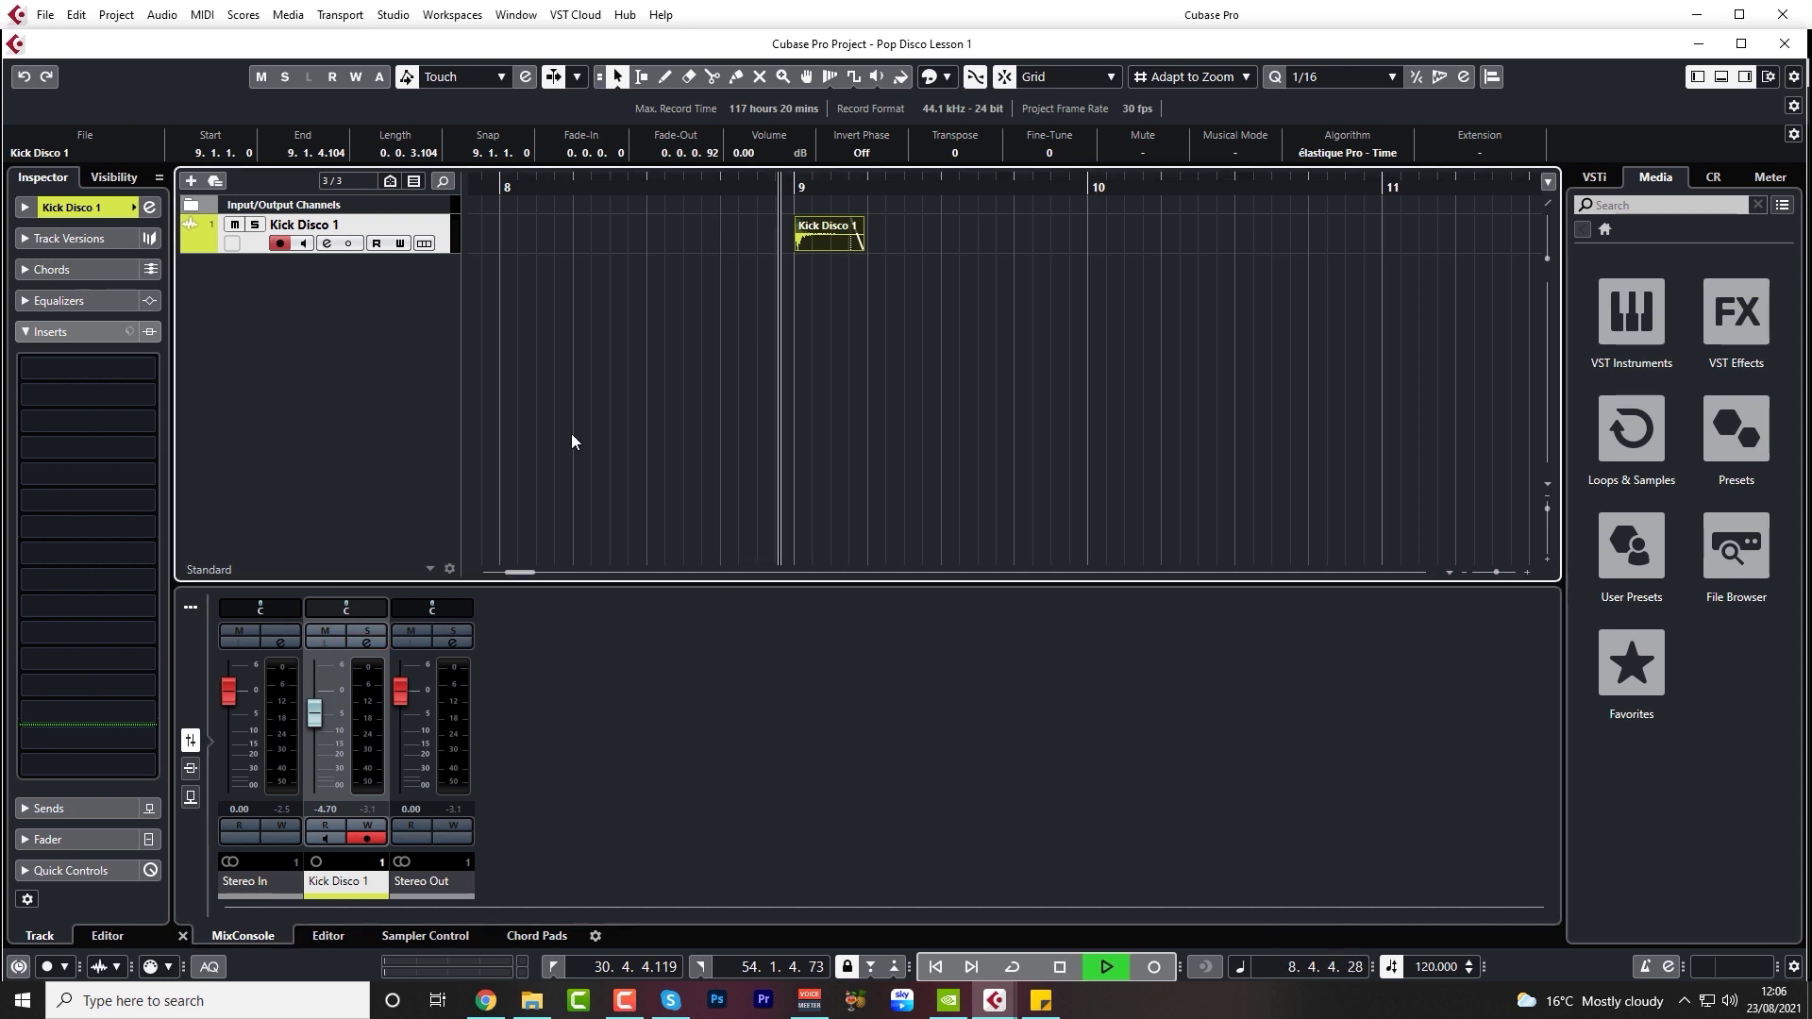
key("space")
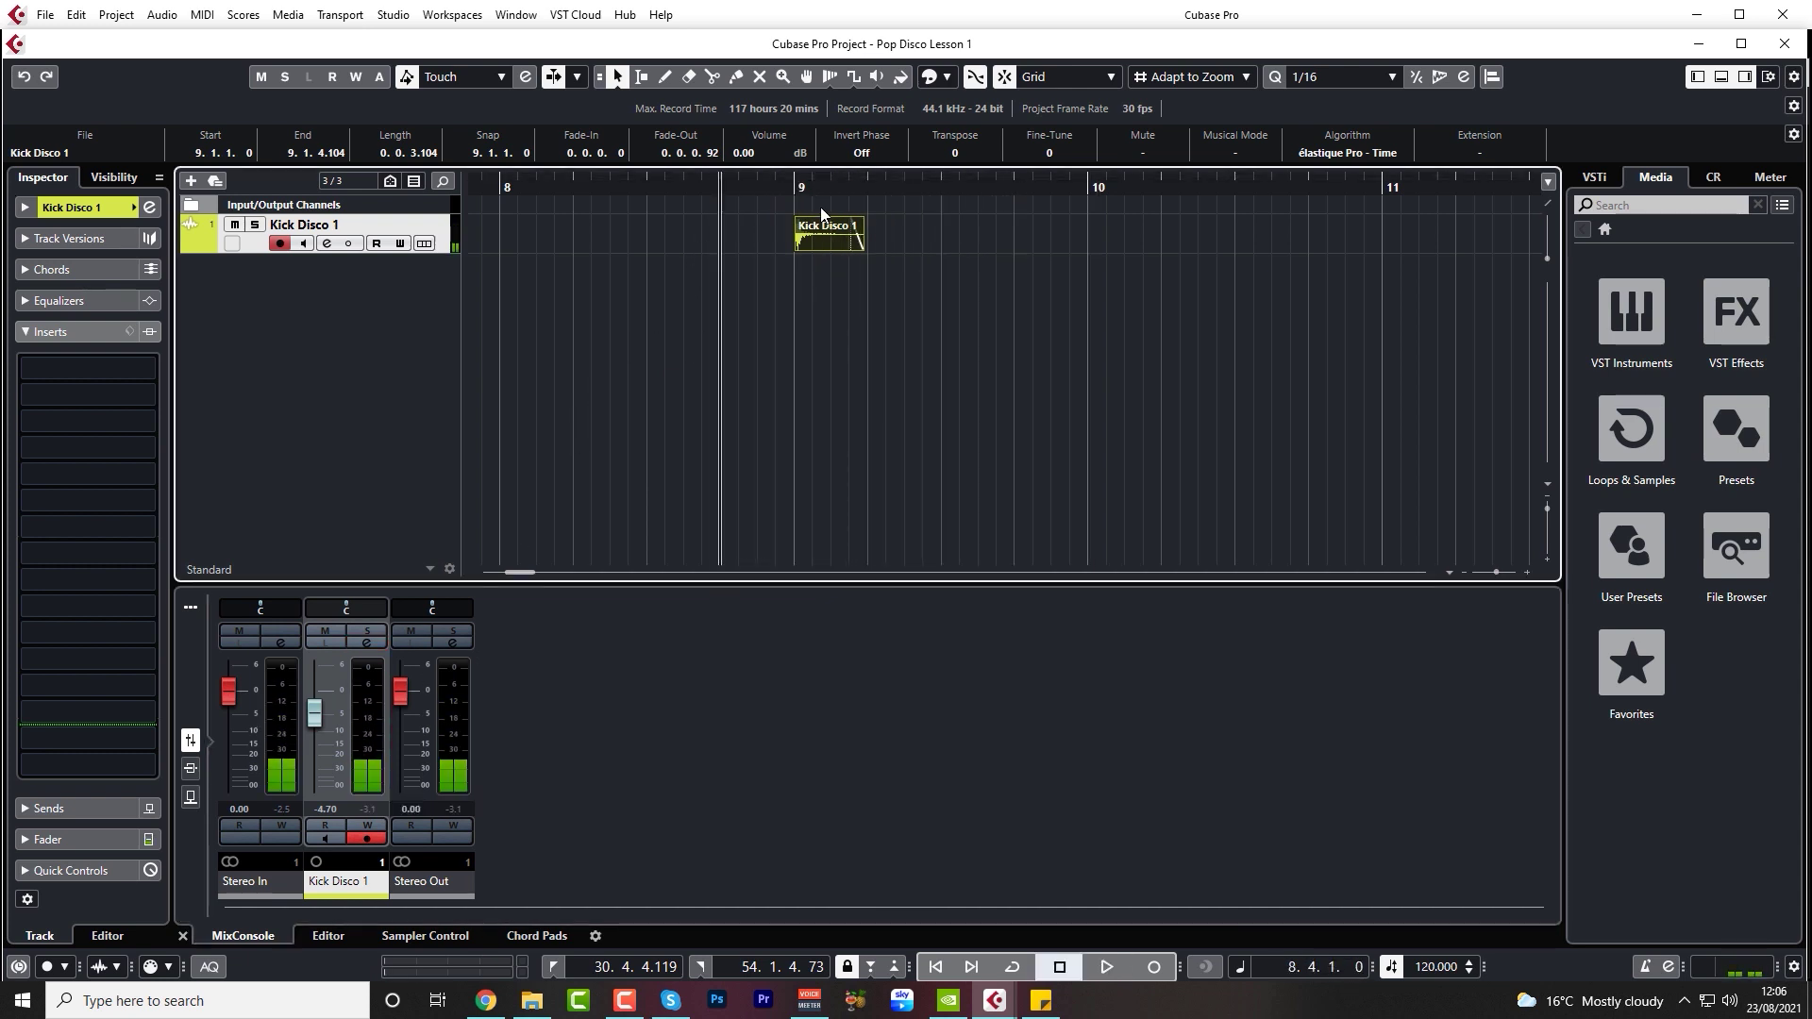
- Loop playback around the kick clip and set its channel volume to -5.54 dB while watching the peak level
key("shift+g")
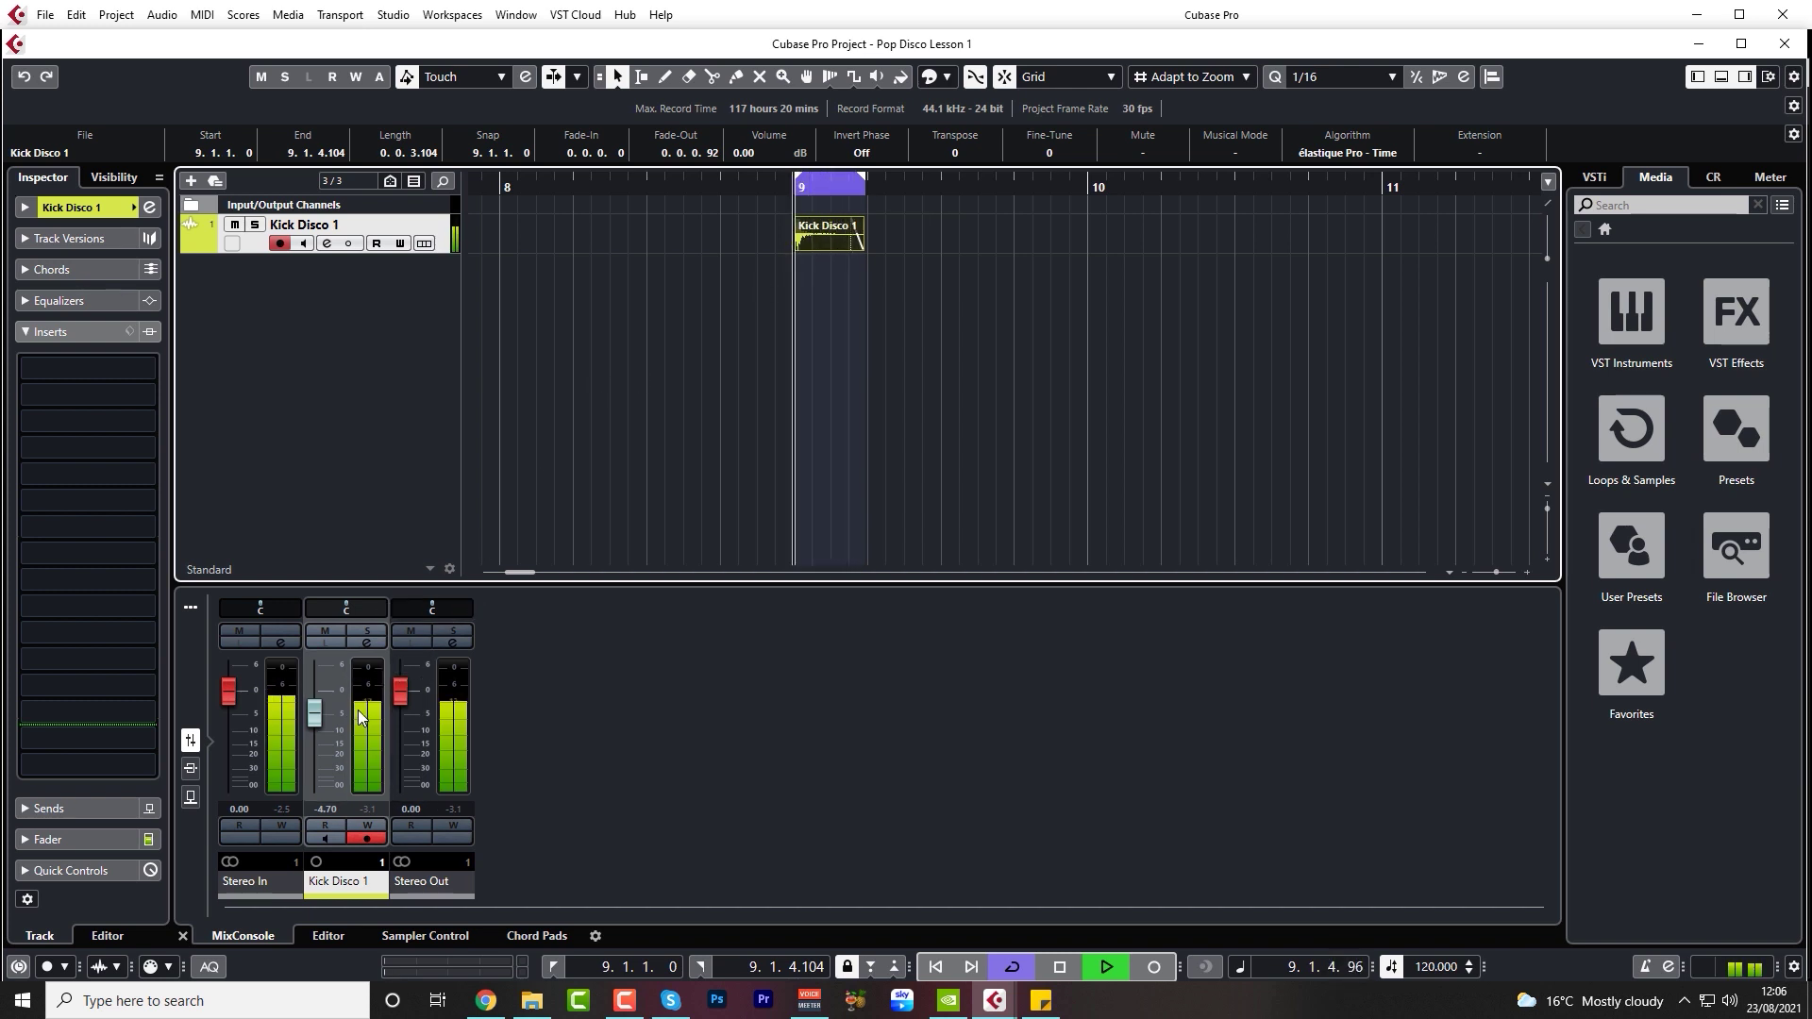
left_click_drag(315, 707, 315, 715)
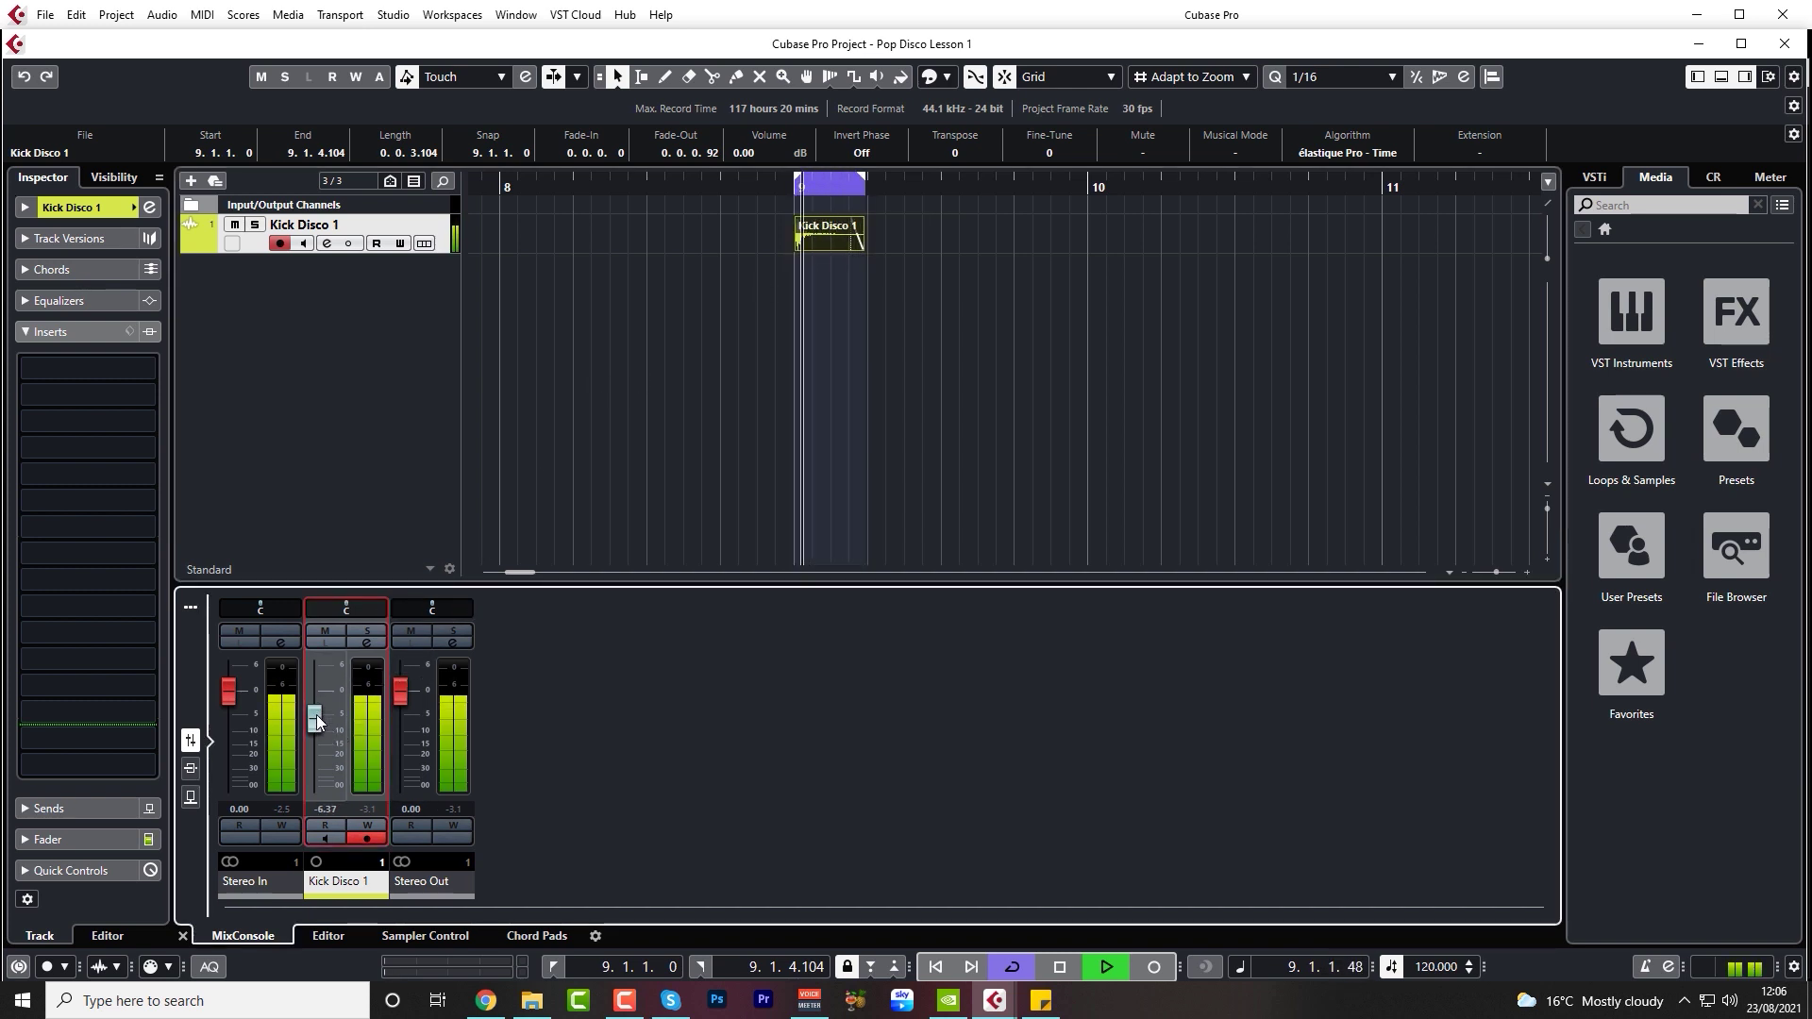
left_click(342, 808)
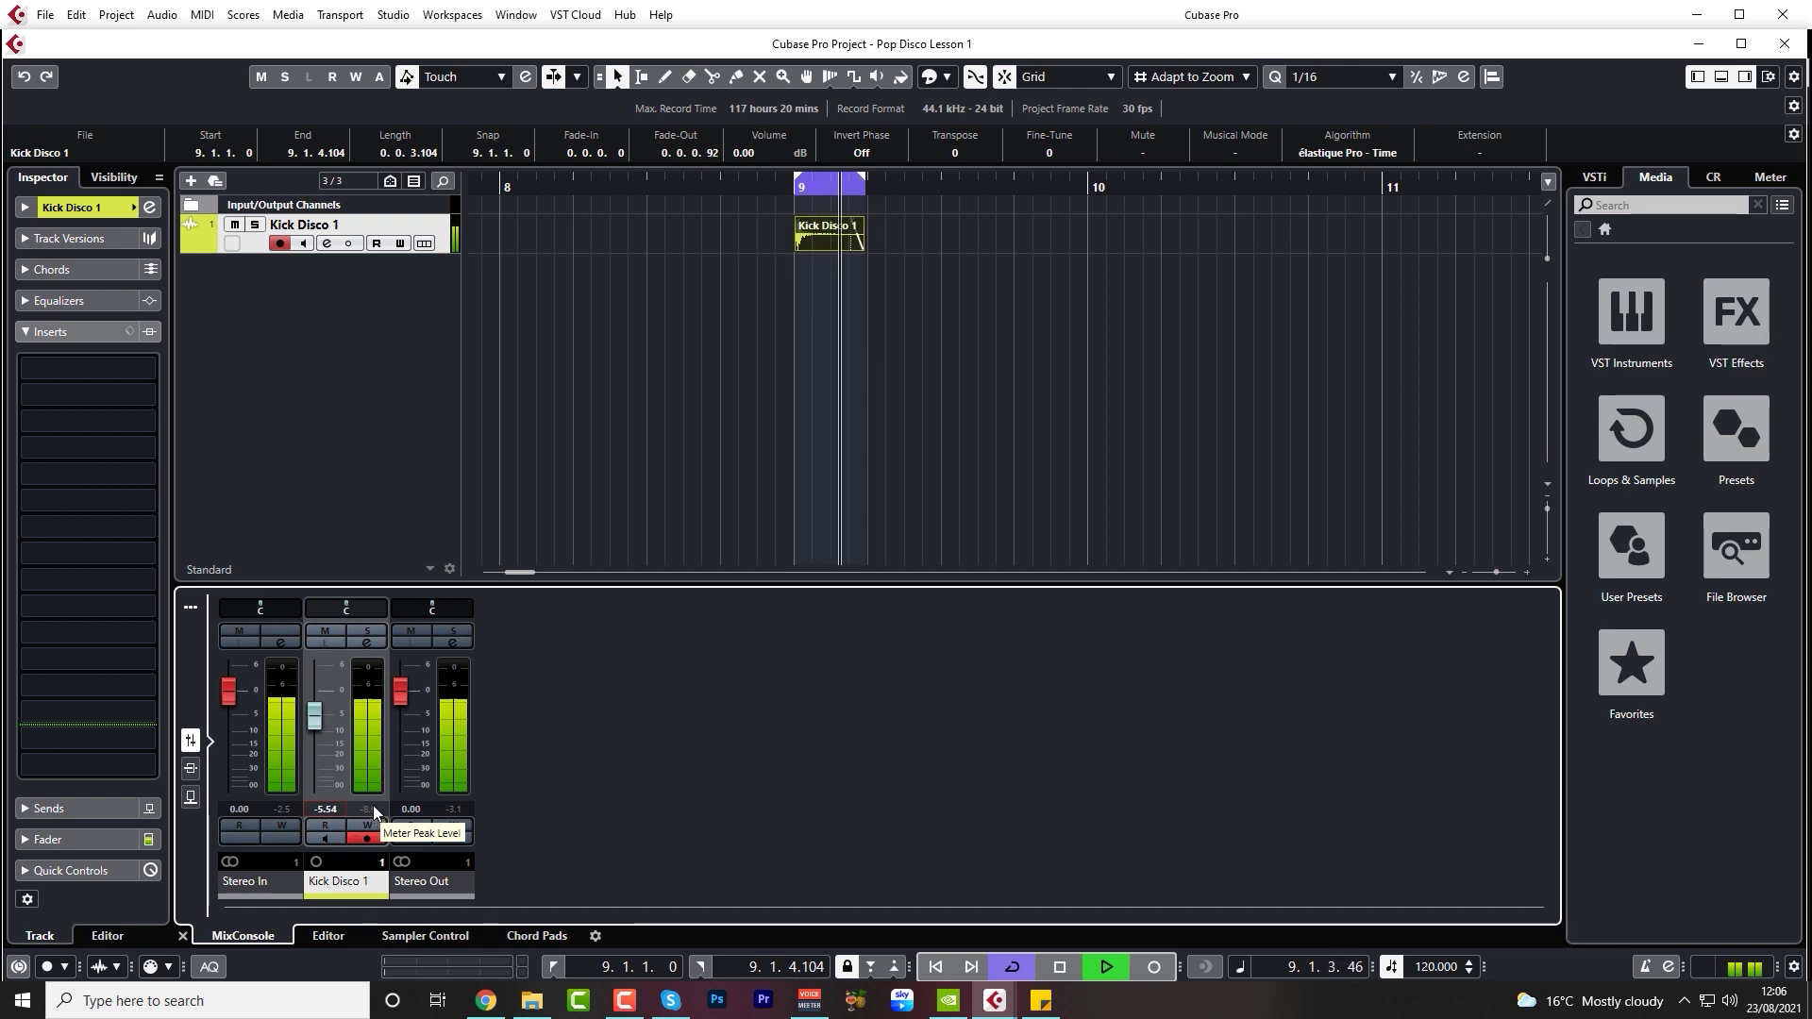
key("space")
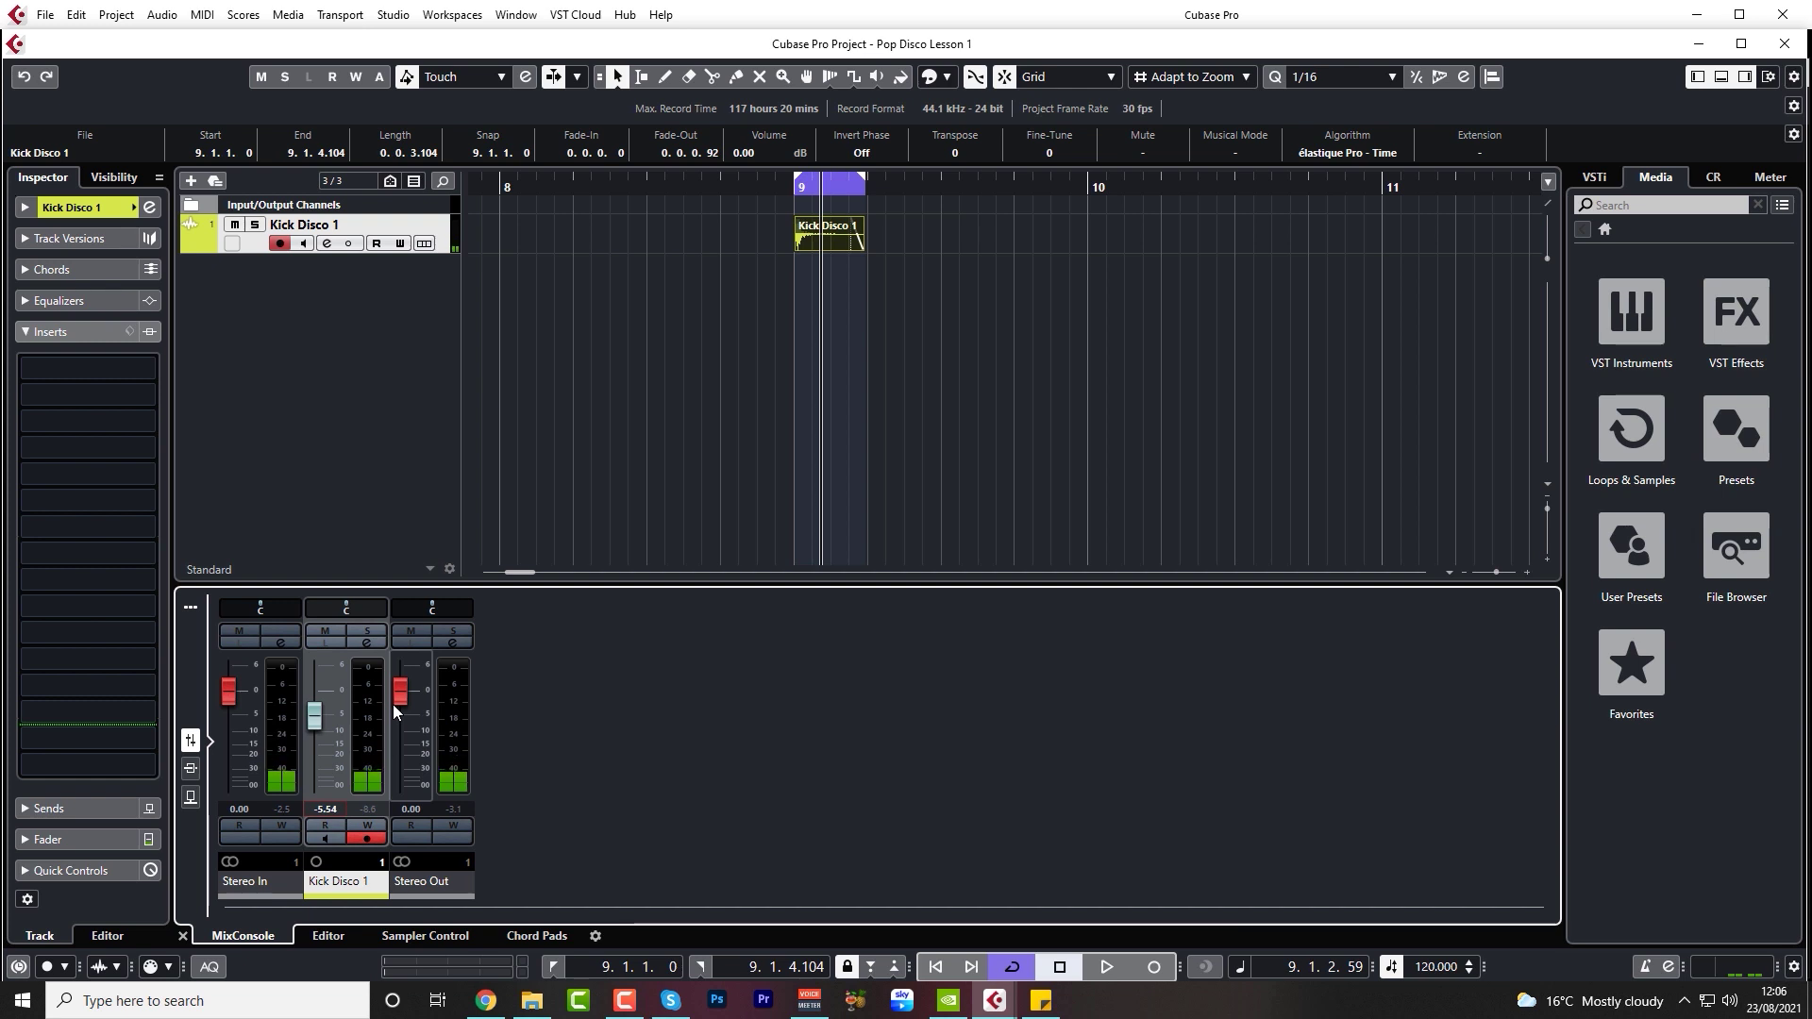
- Repeat the kick clip on every beat of bars 9 and 10, and set the loop range from bar 9 to bar 11
mouse_move(838, 247)
left_mouse_down()
mouse_move(999, 241)
mouse_move(1061, 287)
mouse_move(807, 230)
left_mouse_up()
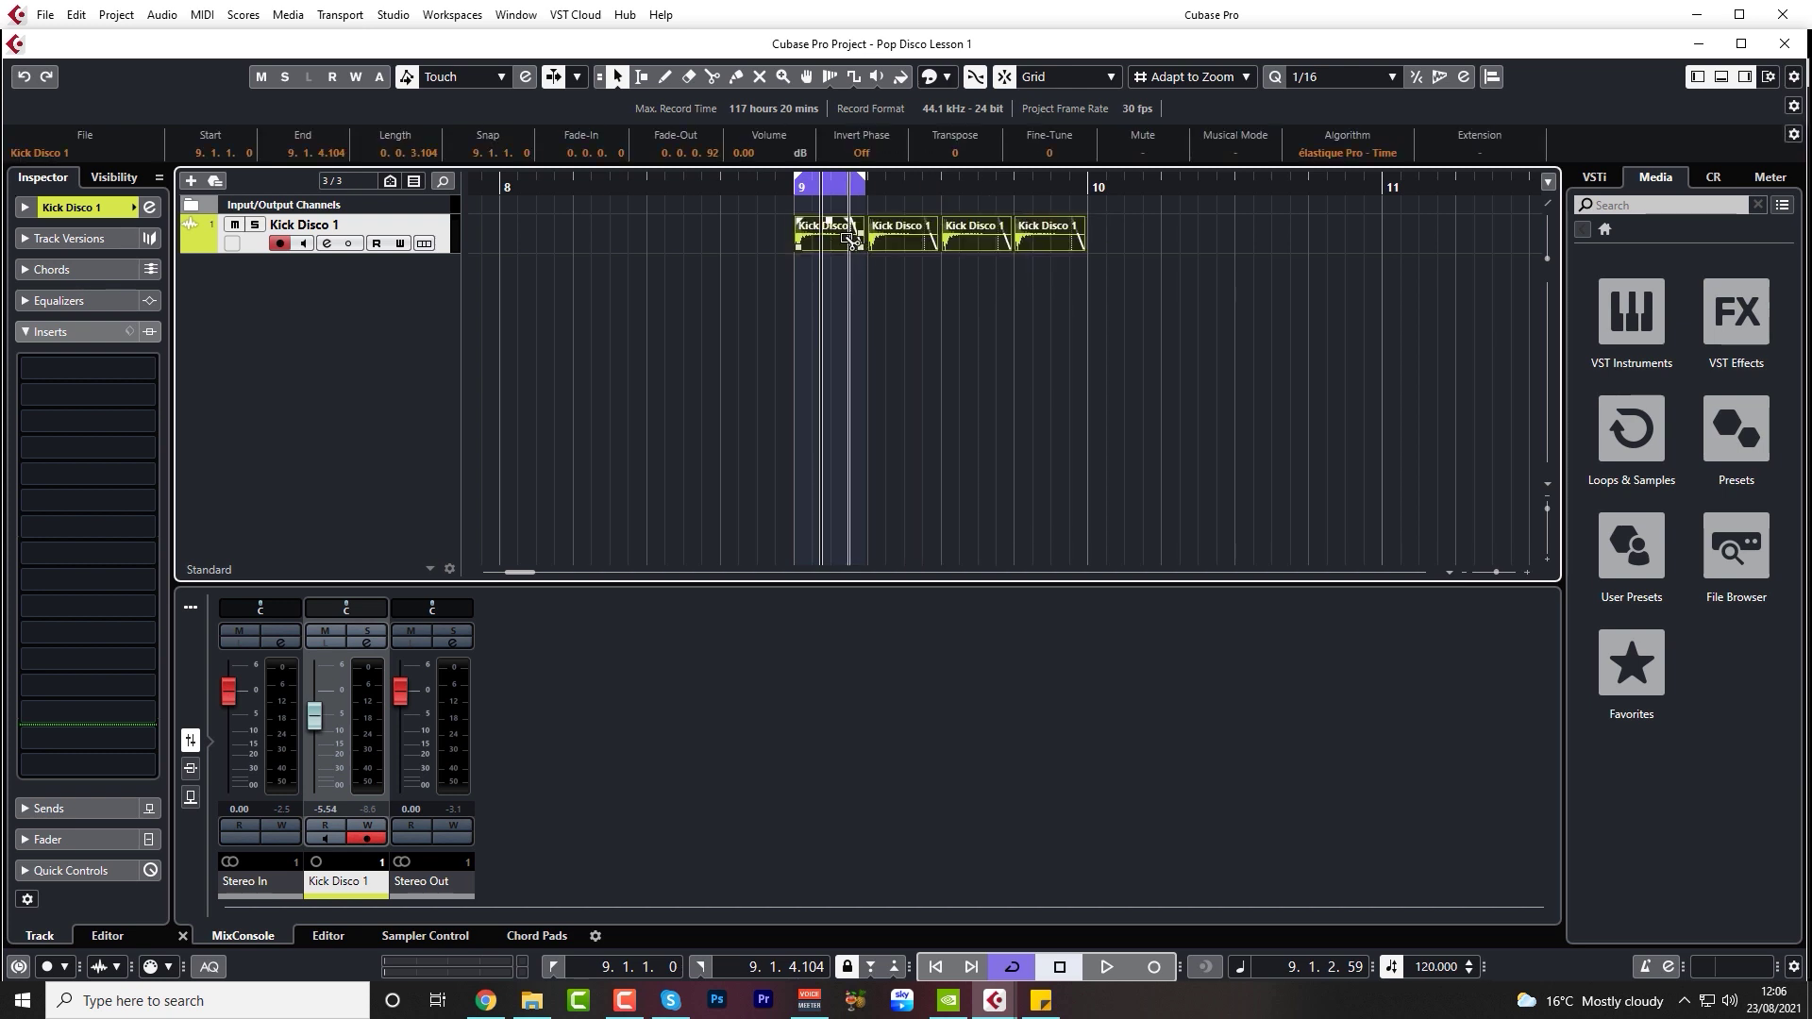
key("ctrl+d")
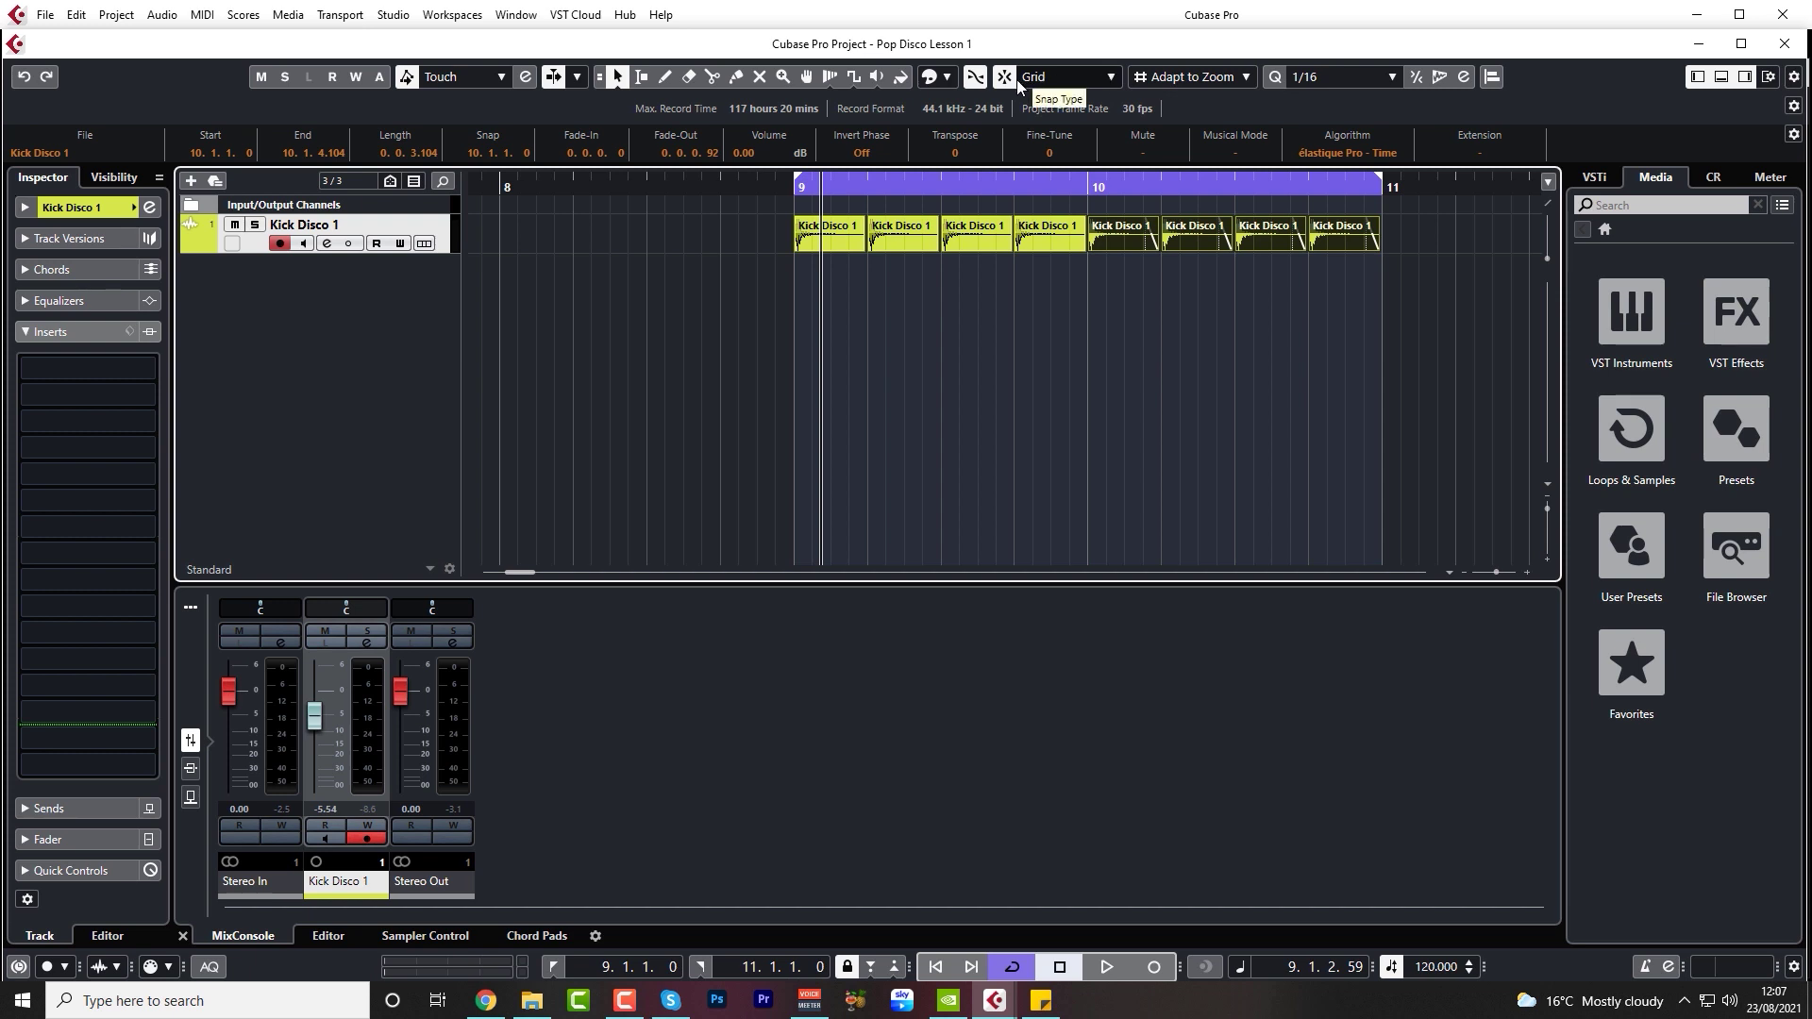
- Play the repeated kick pattern from the start of bar 9
left_click(791, 192)
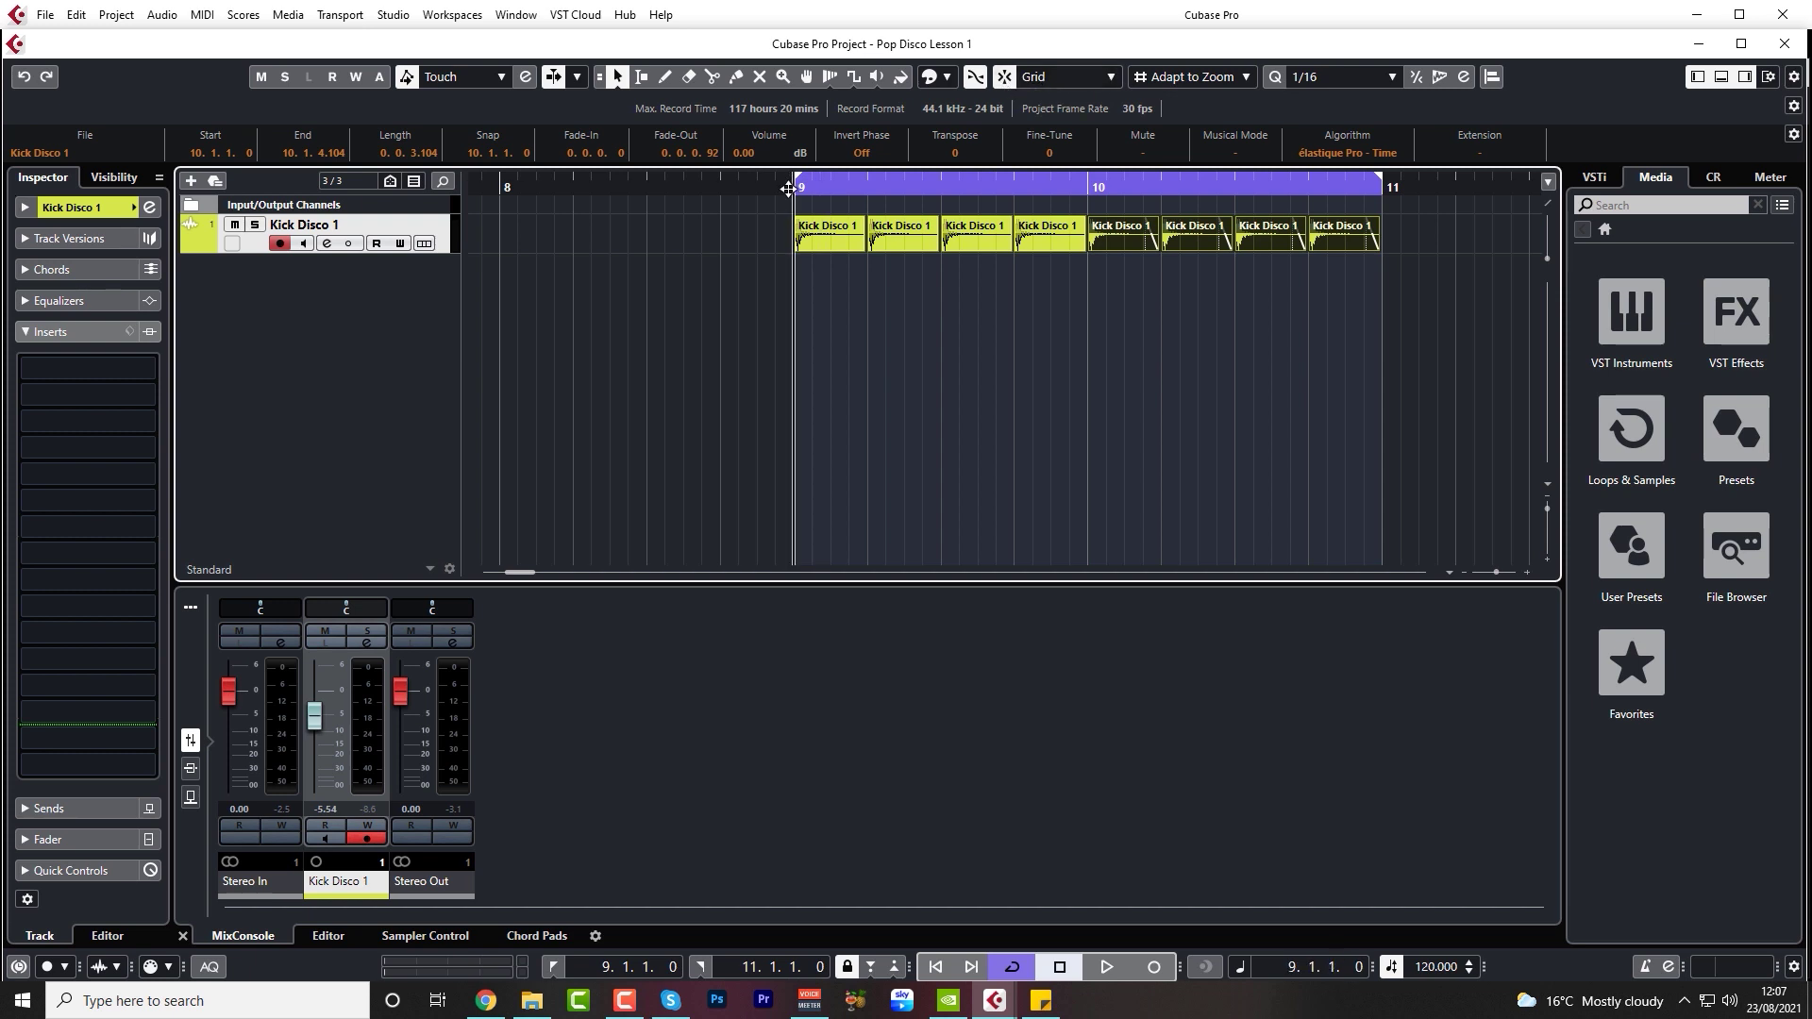
key("space")
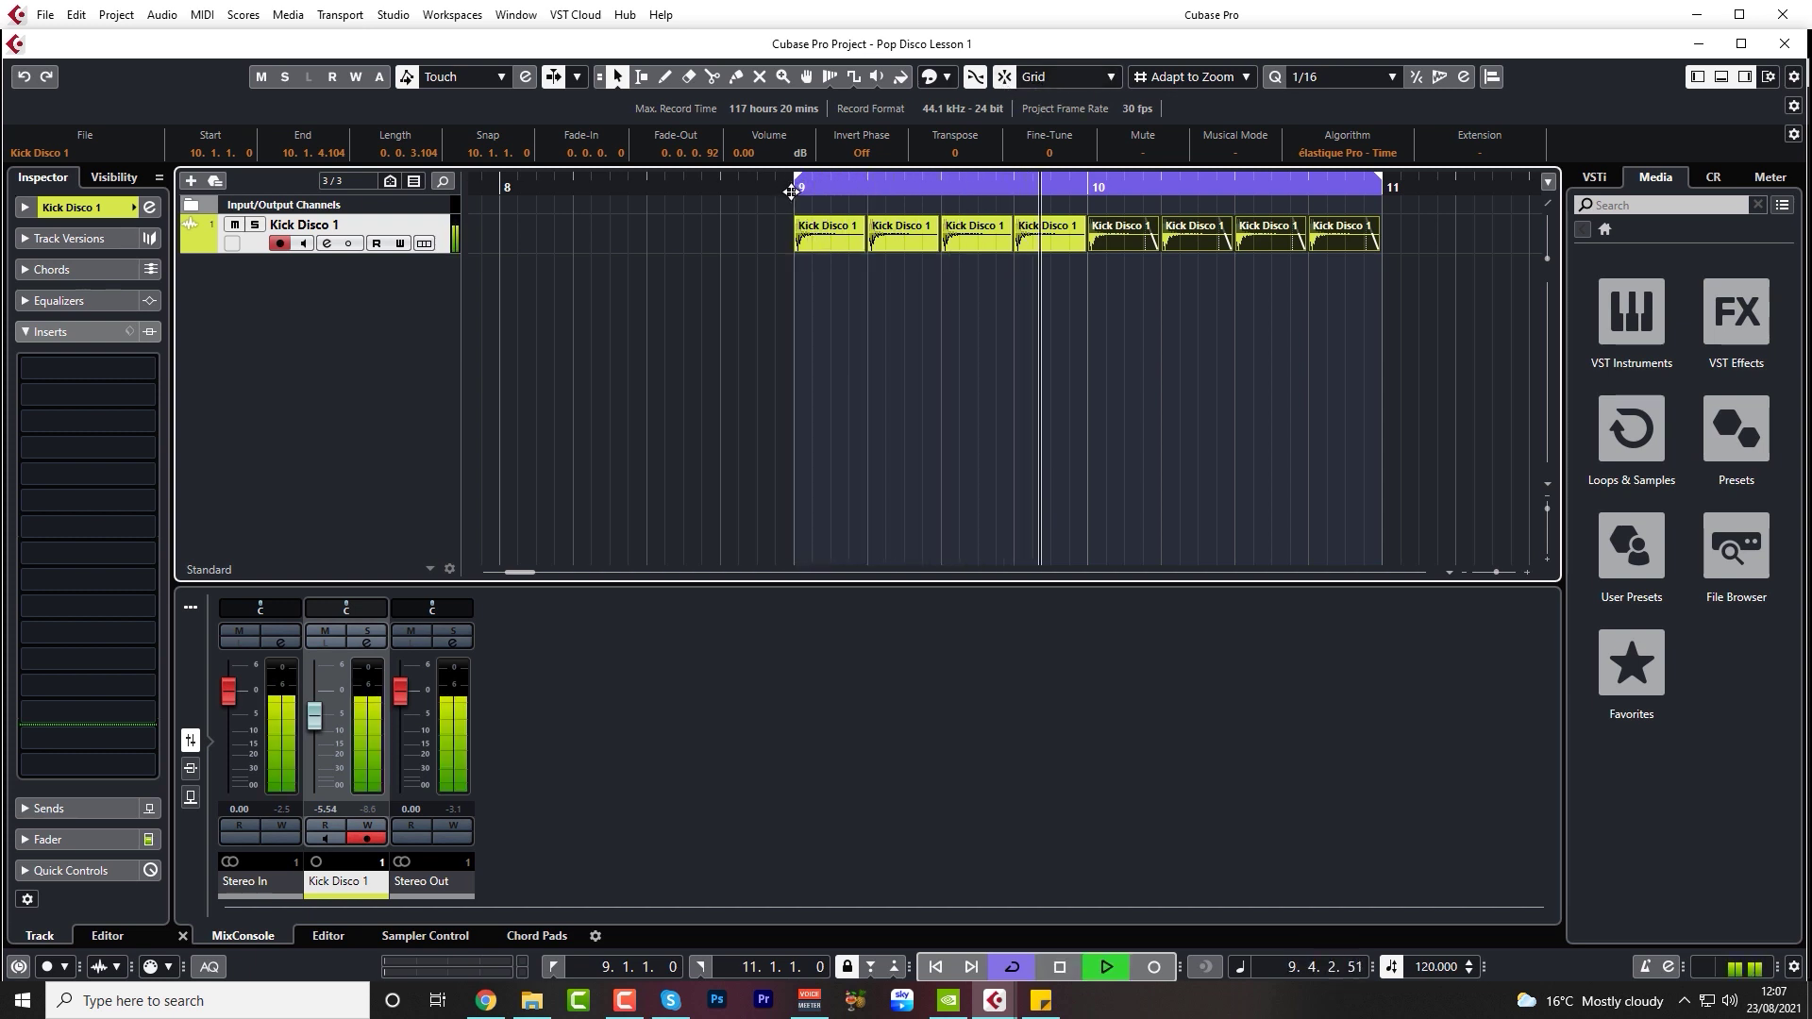
key("space")
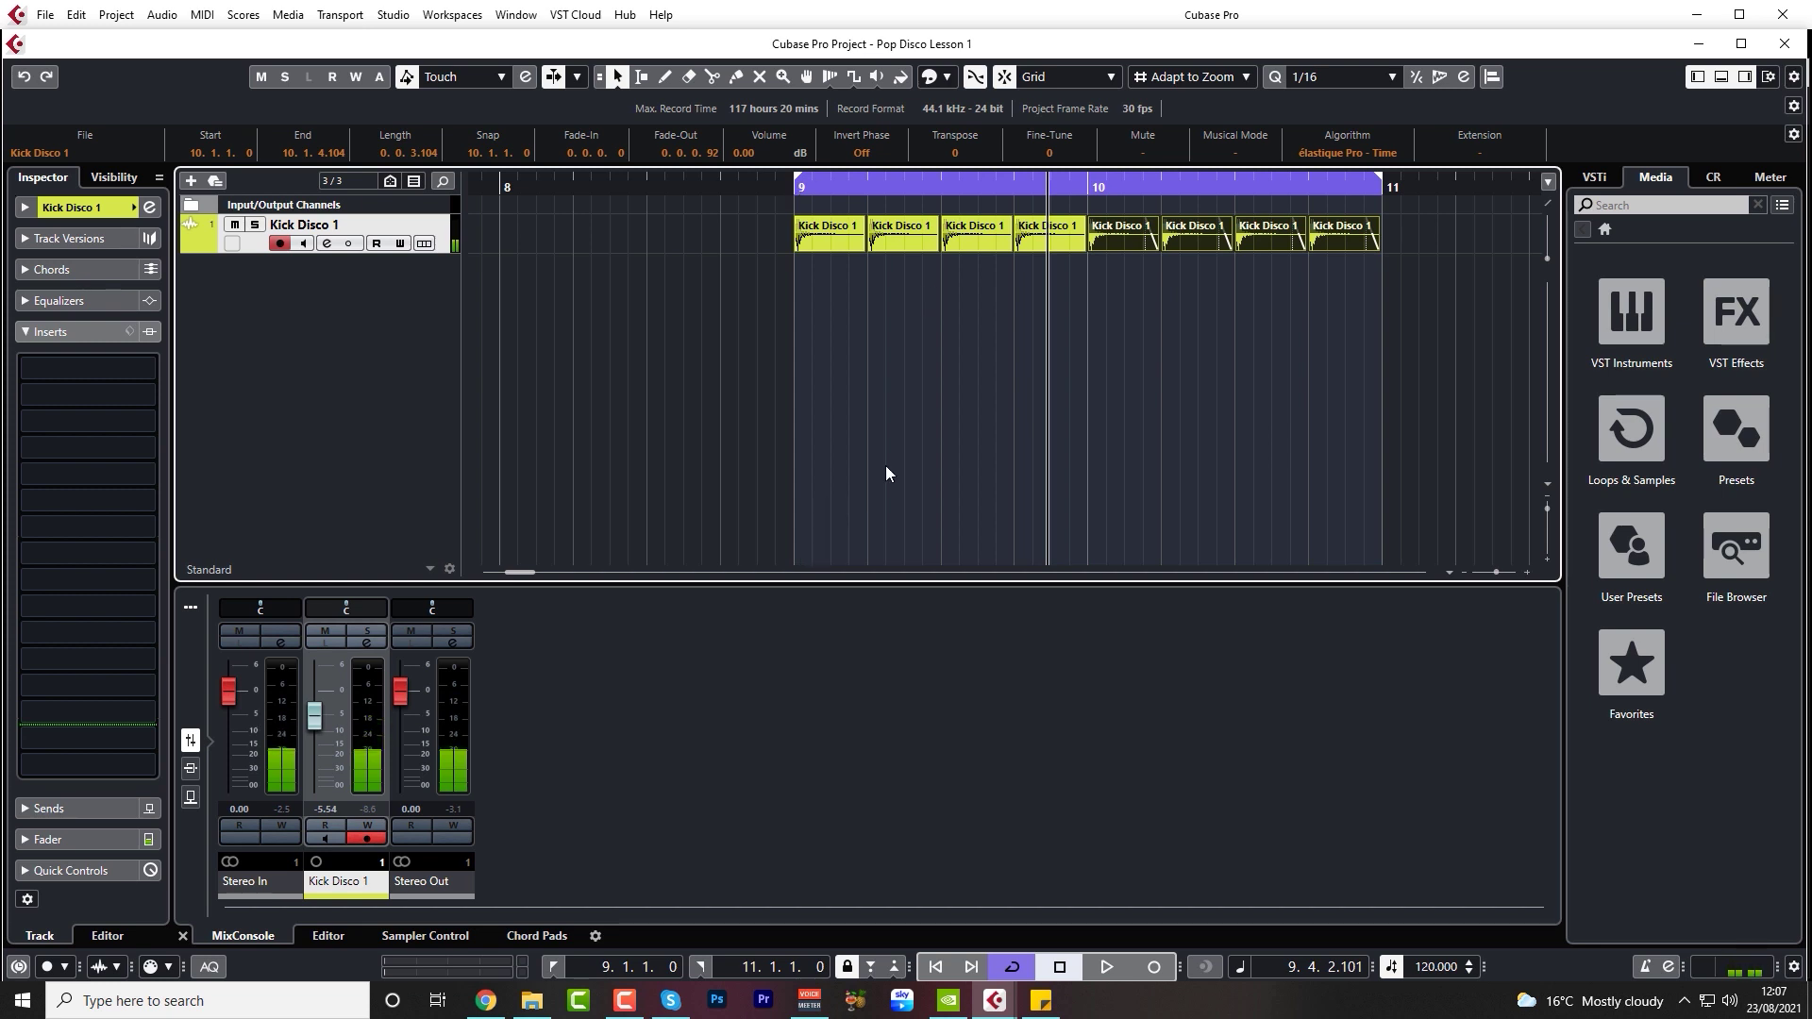
- Delete the kick clips on beats 2 and 4 of bars 9 and 10, leaving kicks on beats 1 and 3
left_click(953, 231)
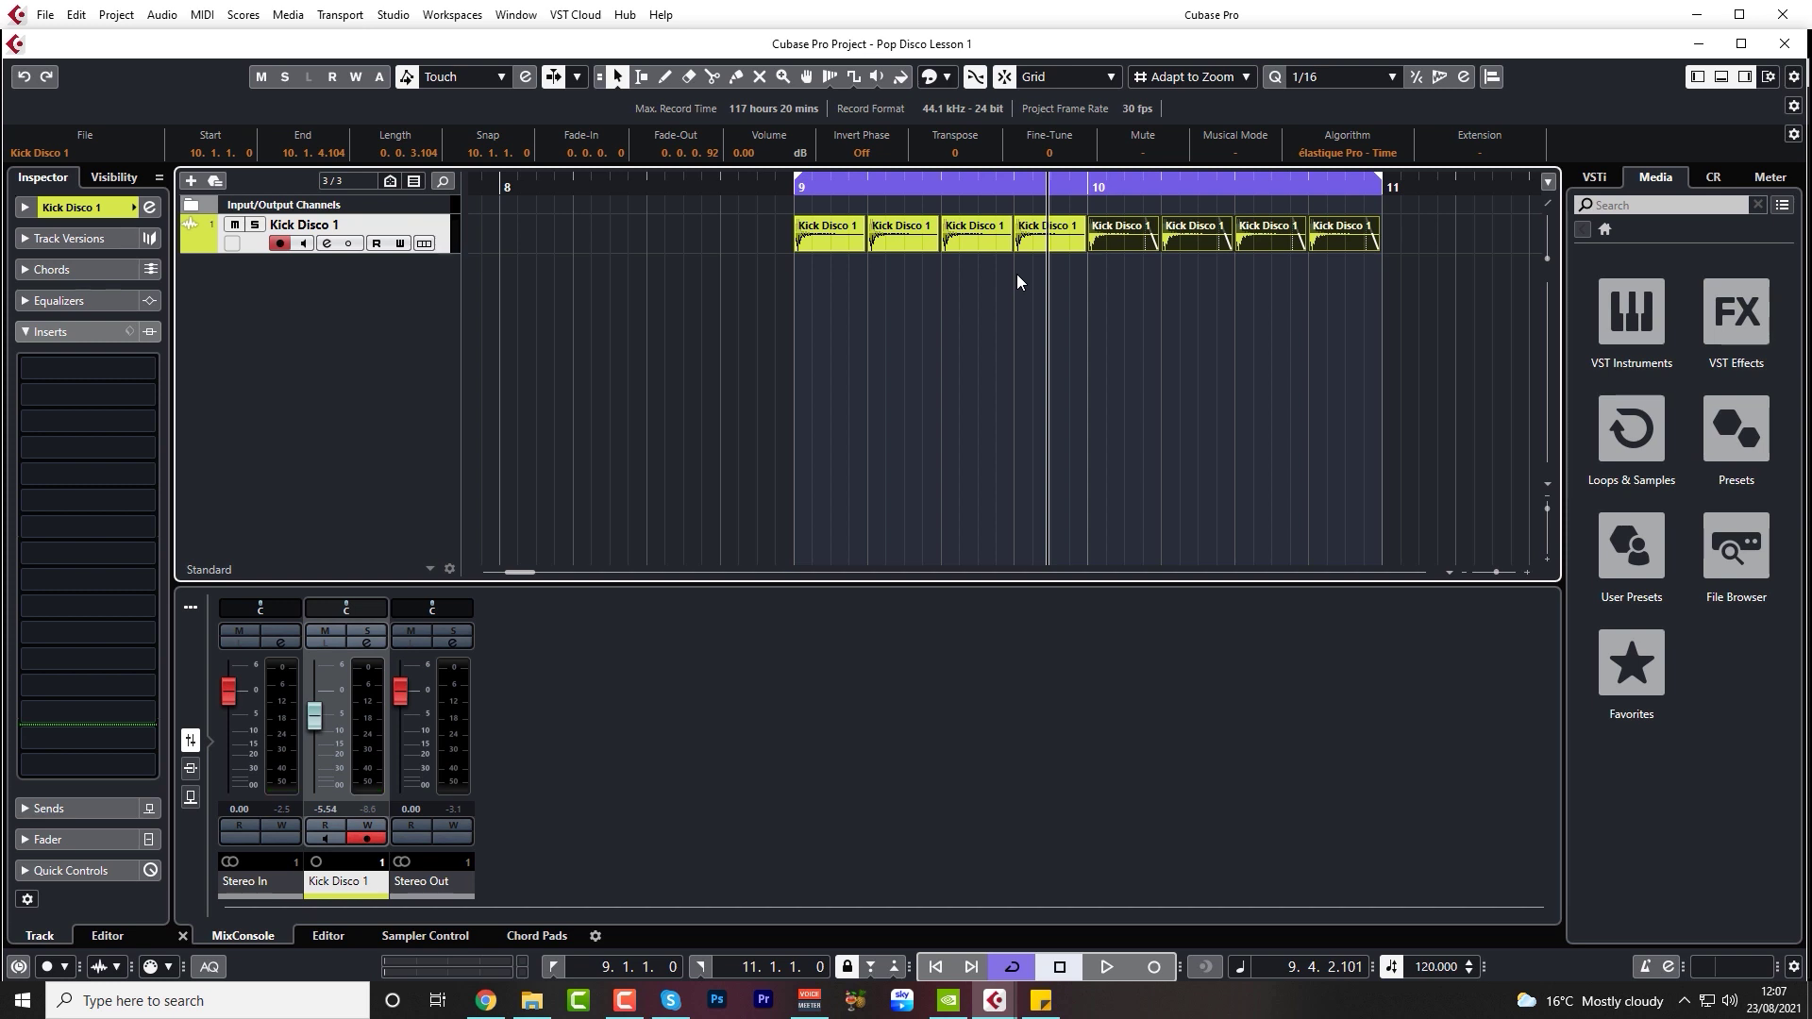
left_click(902, 240)
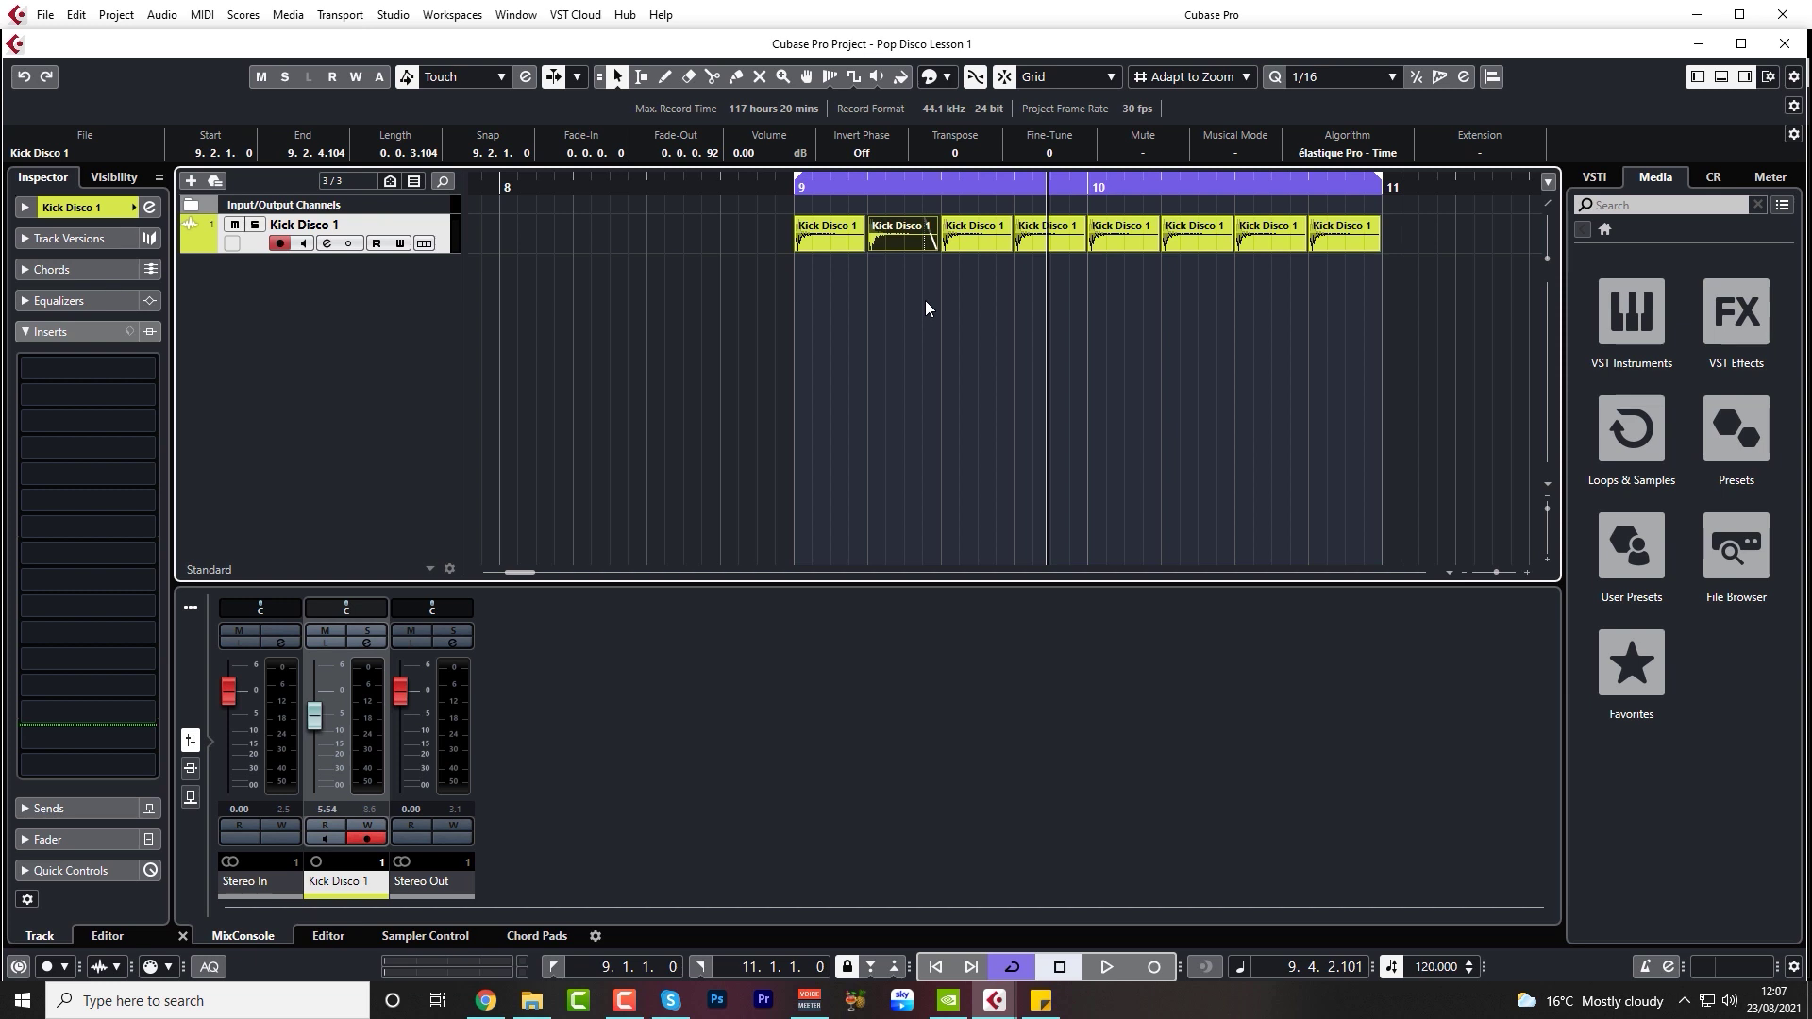
key("ctrl+Right")
key("ctrl+Right")
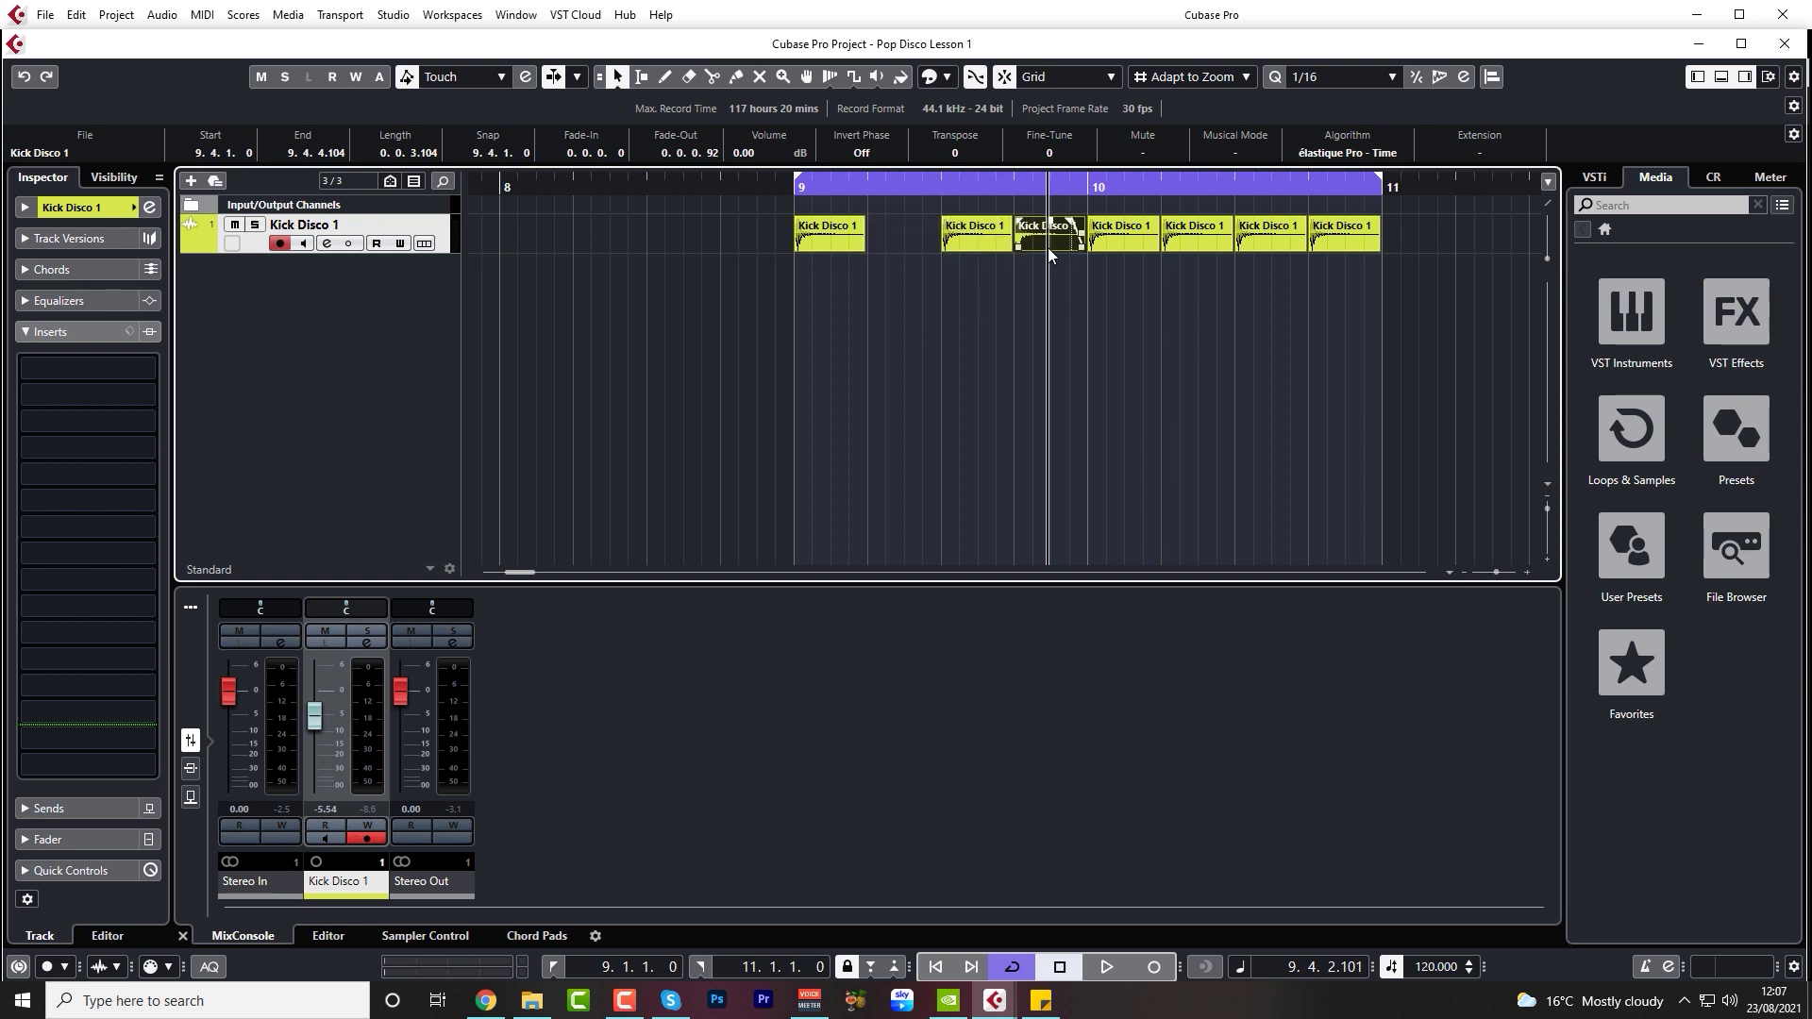
key("ctrl+Right")
left_click(1197, 244)
key("Delete")
left_click(1336, 240)
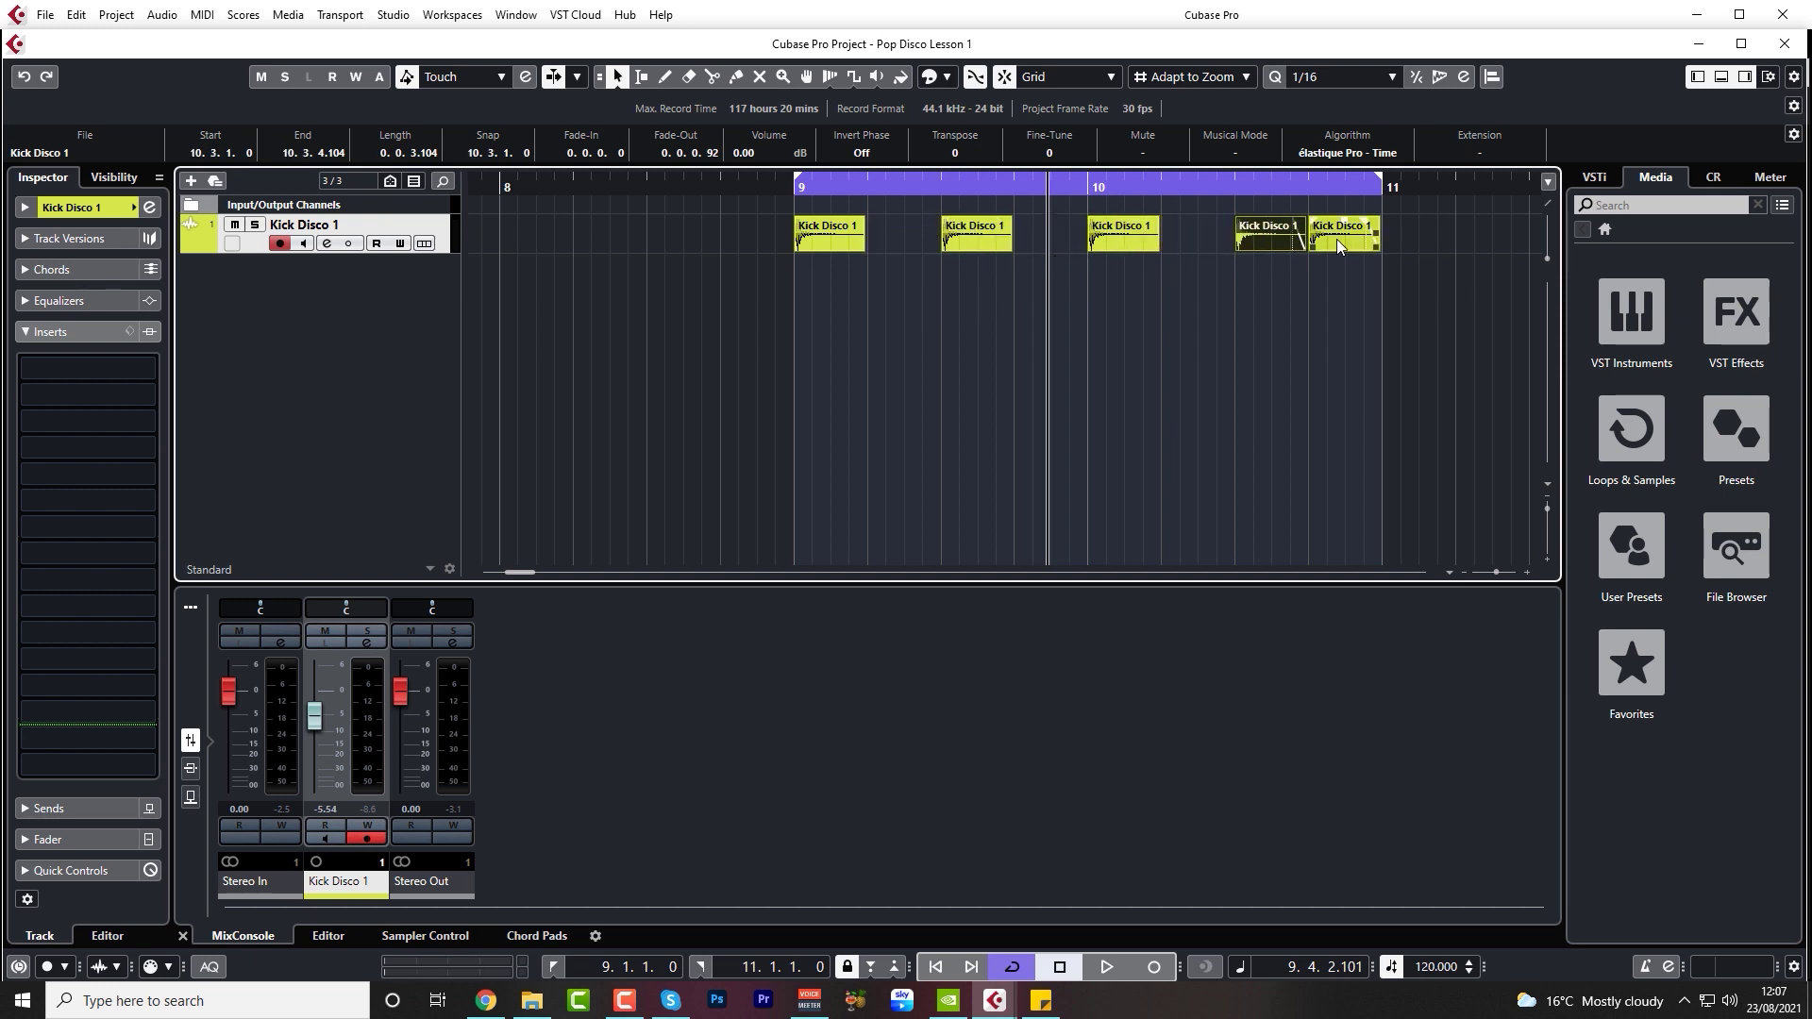
key("Delete")
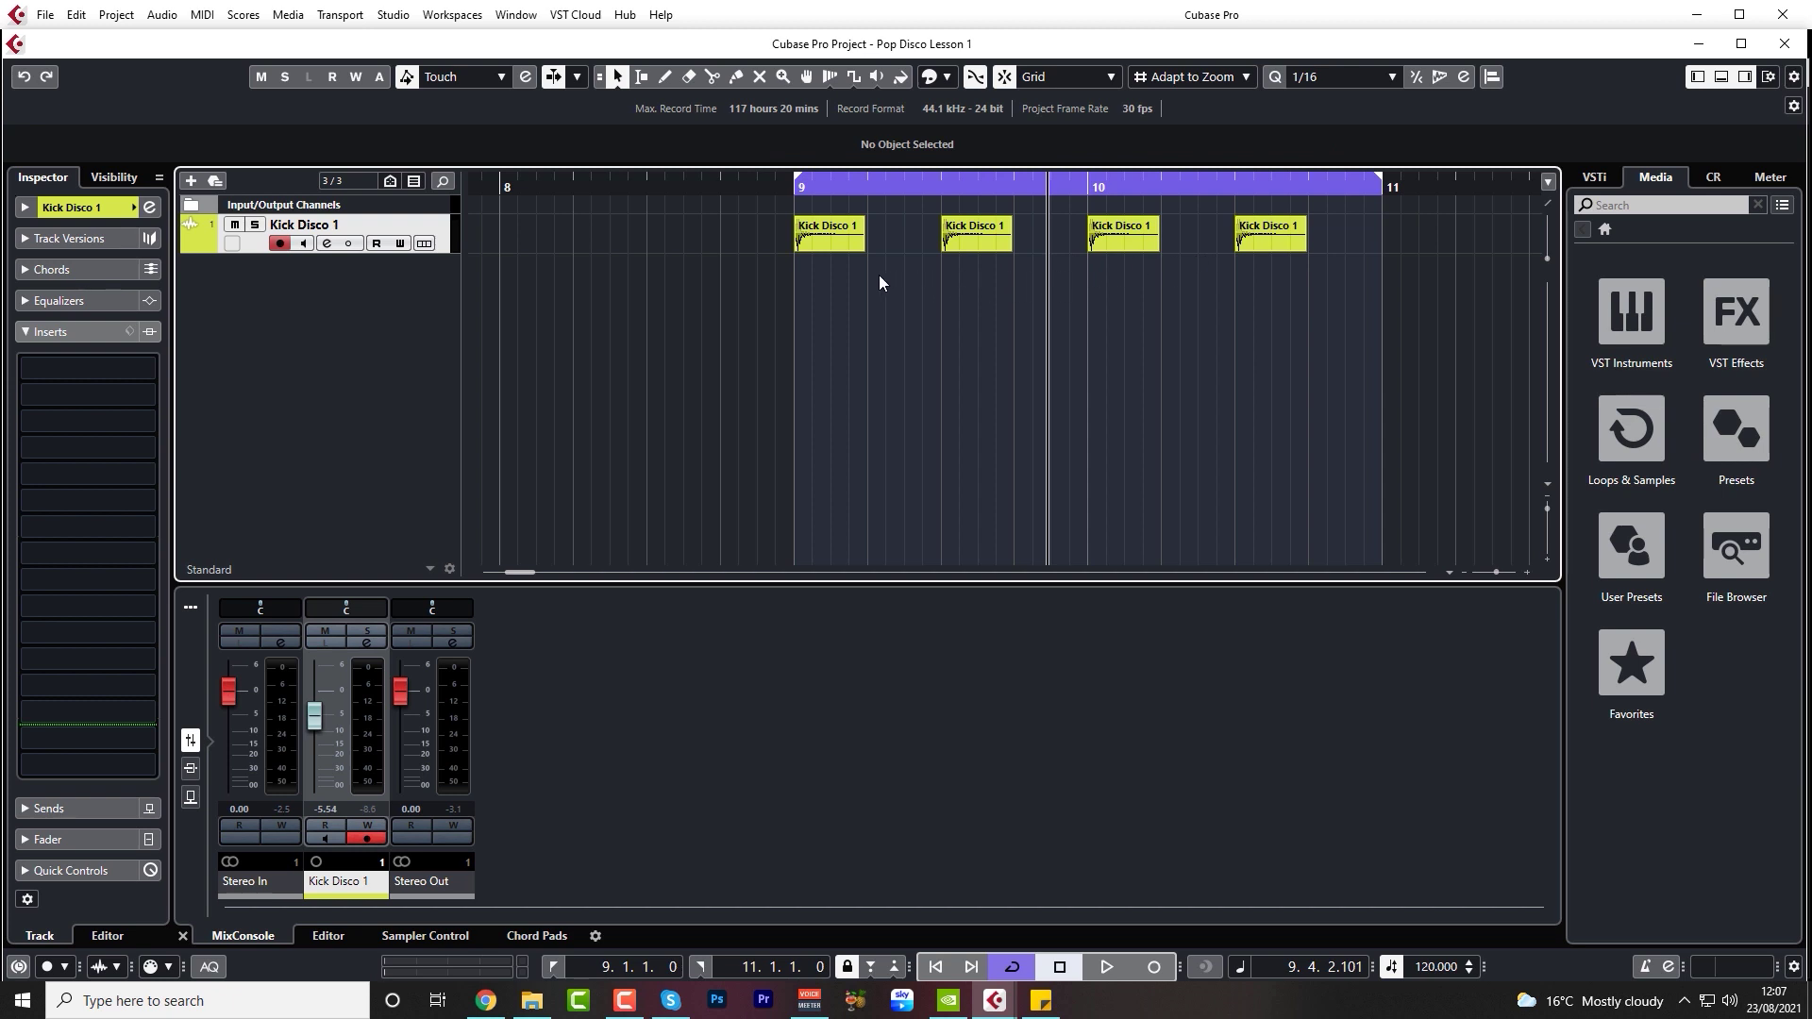
- Set the project tempo to 124 BPM and play the kick pattern from the start of bar 9
key("space")
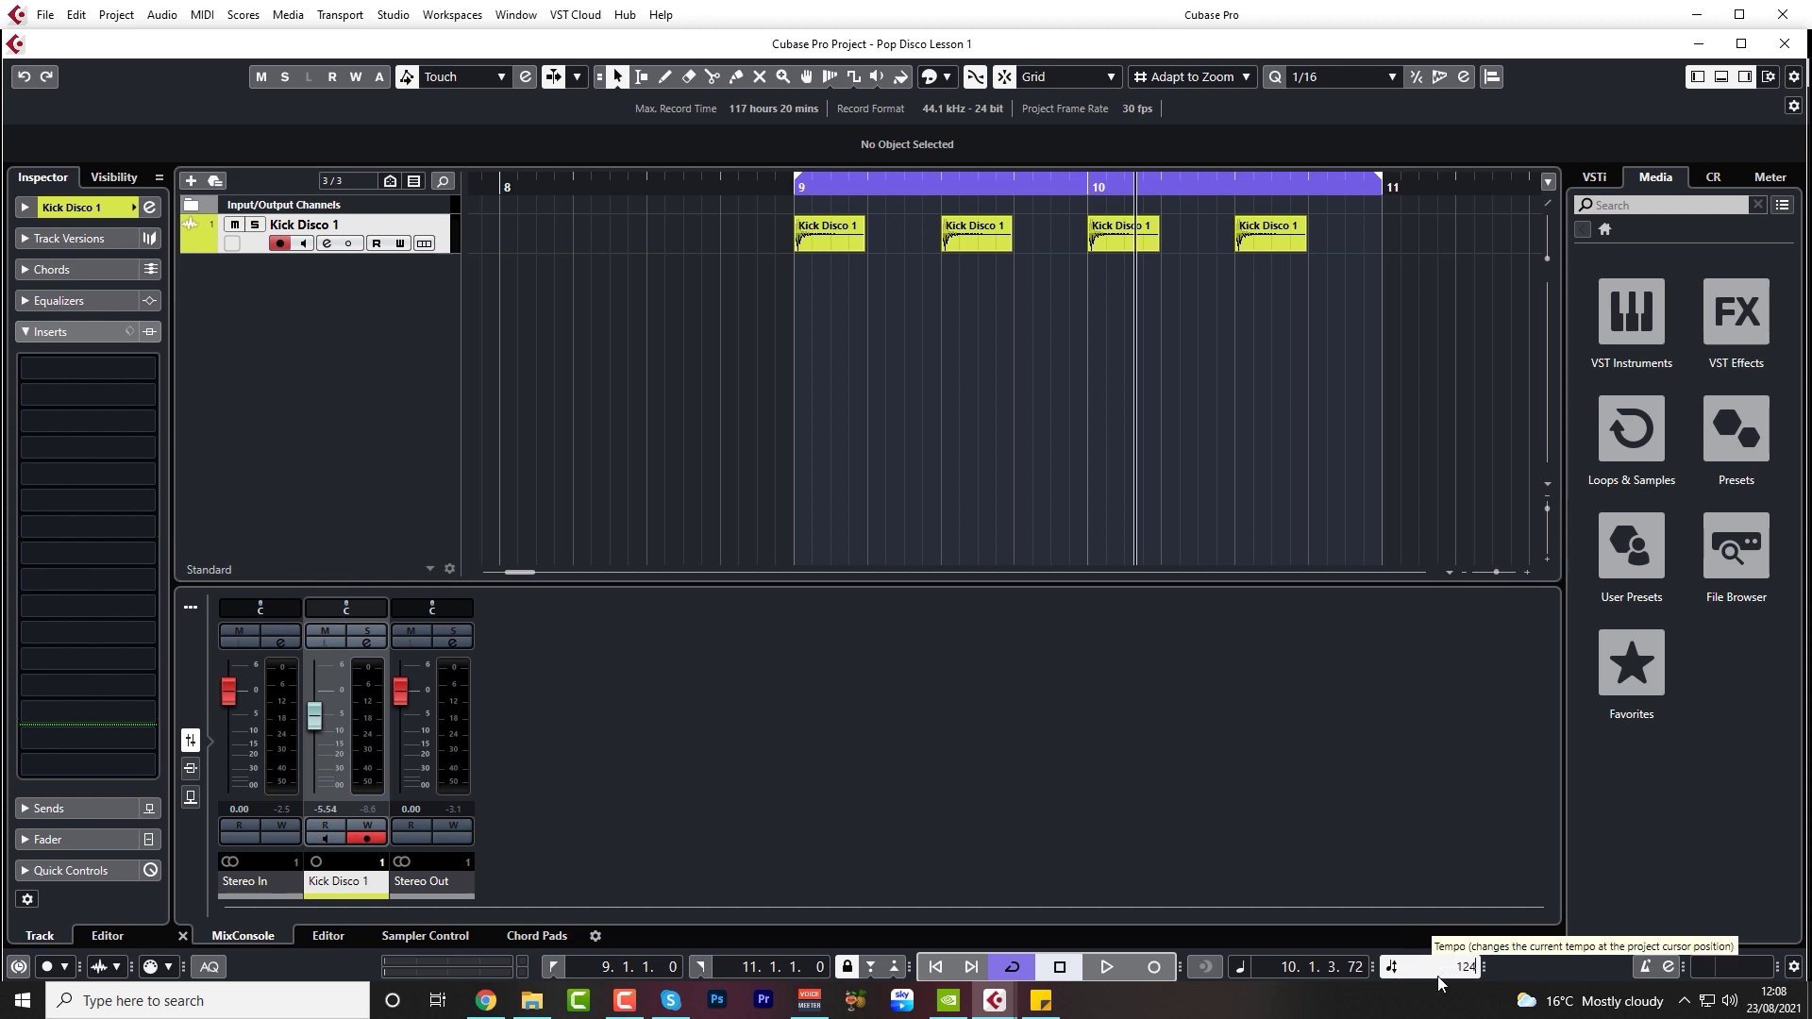
scroll(1436, 976, "up", 1)
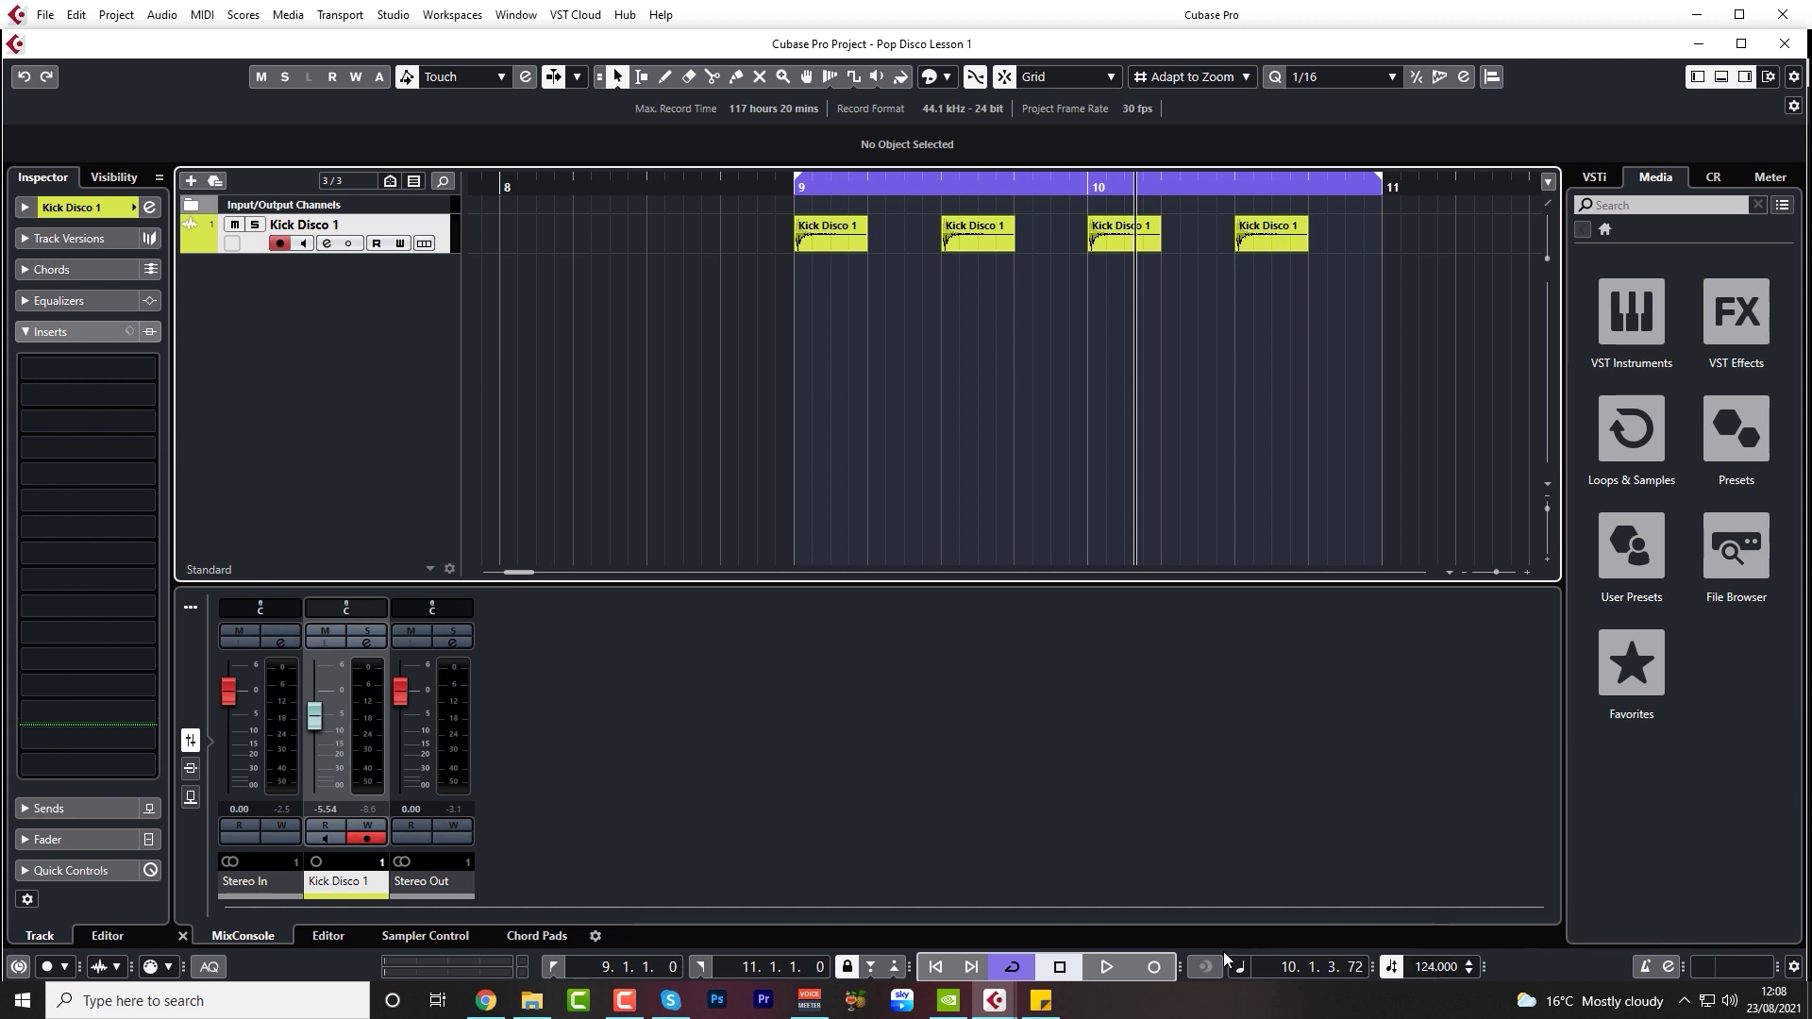
left_click(790, 190)
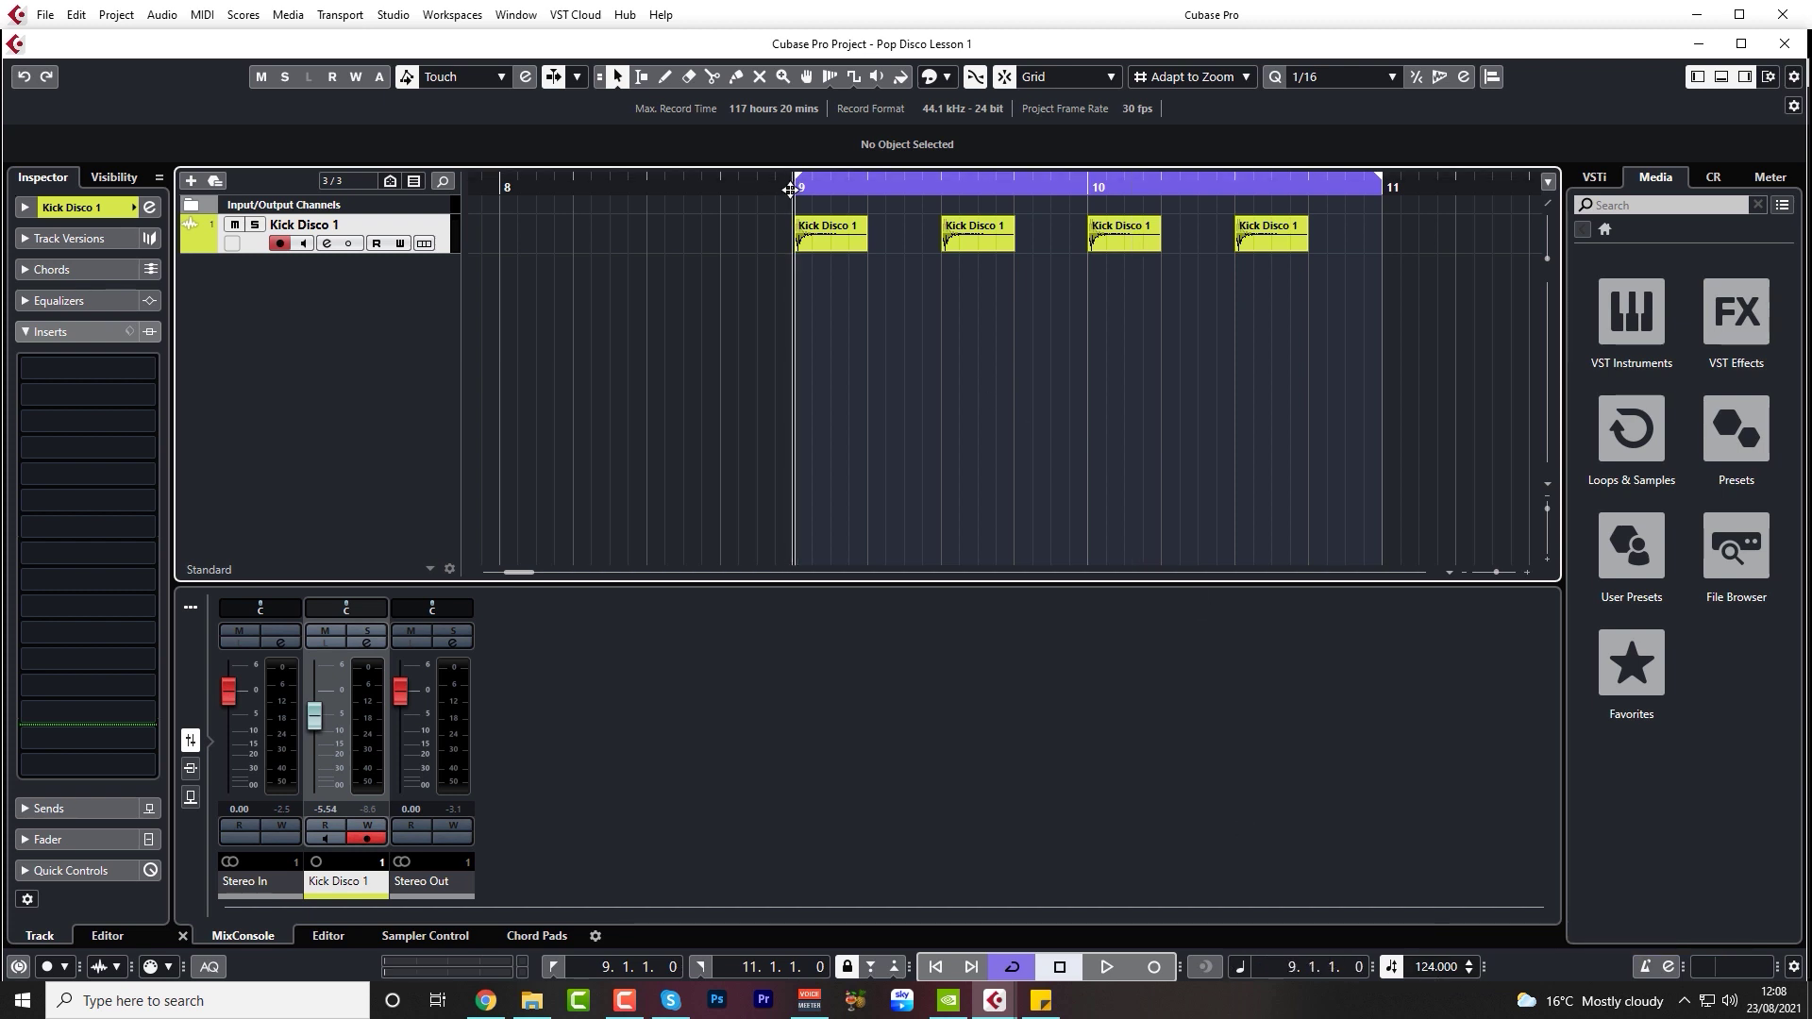
key("space")
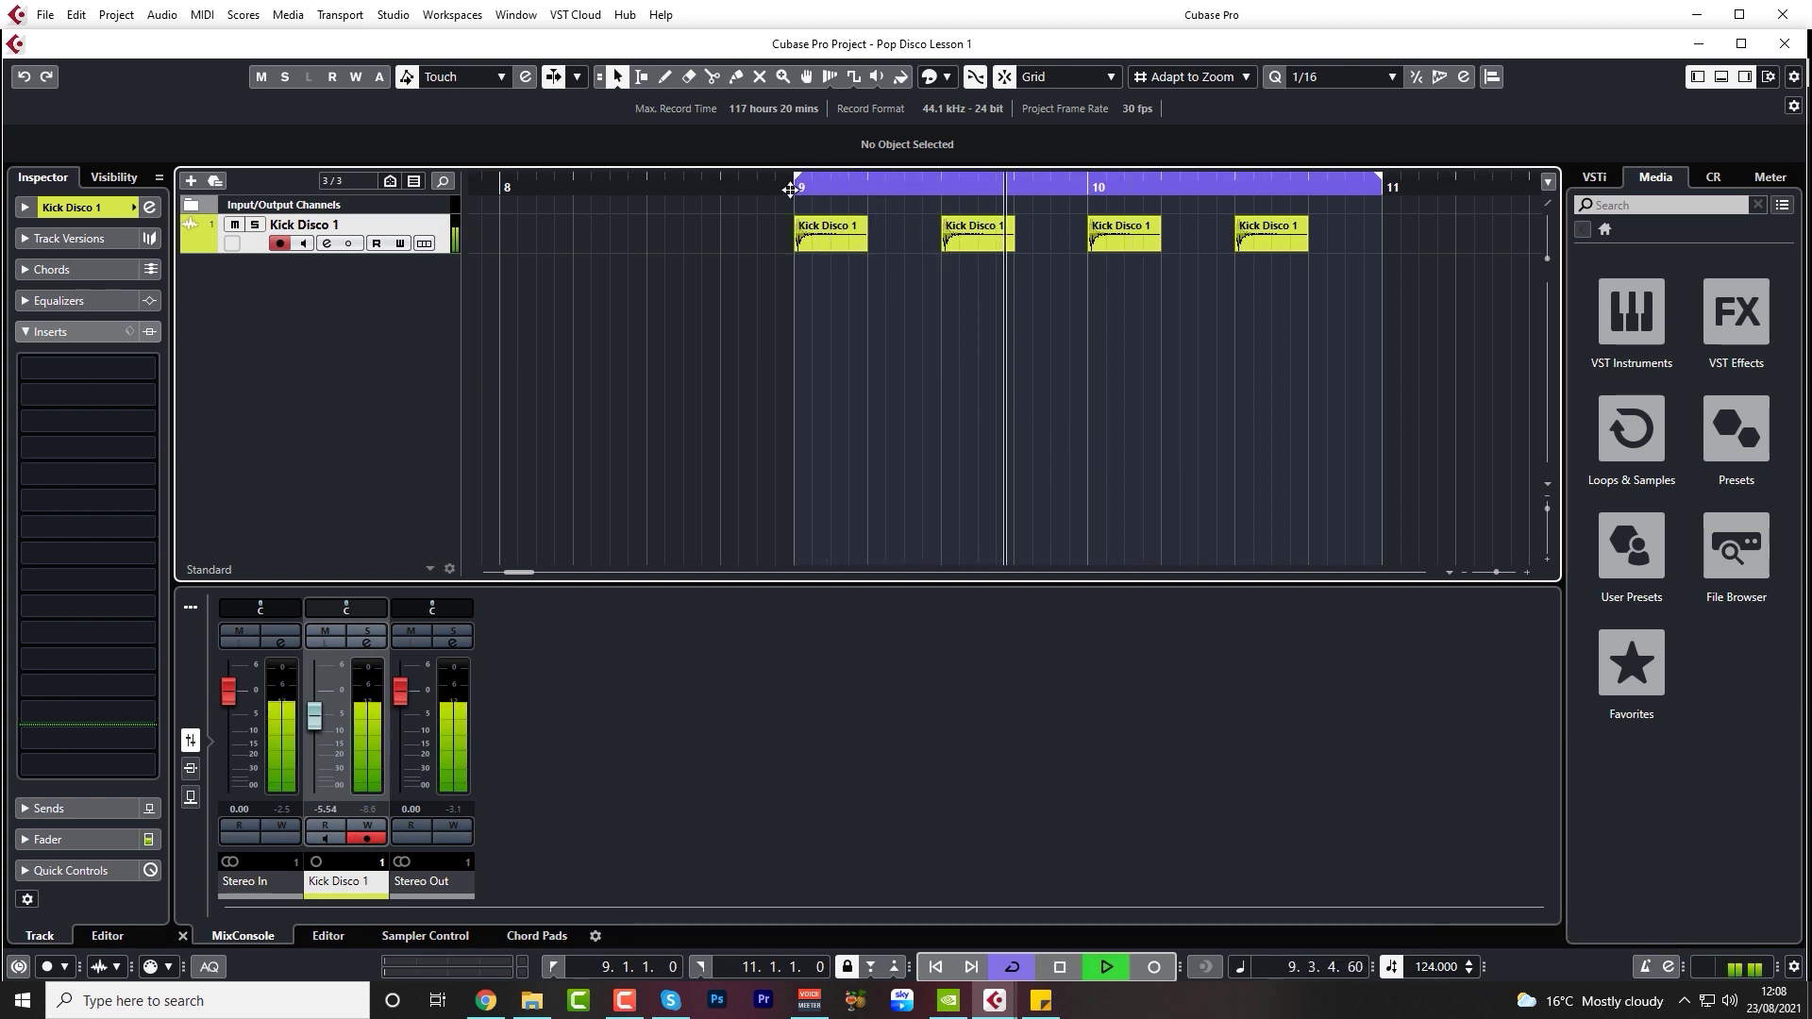
key("space")
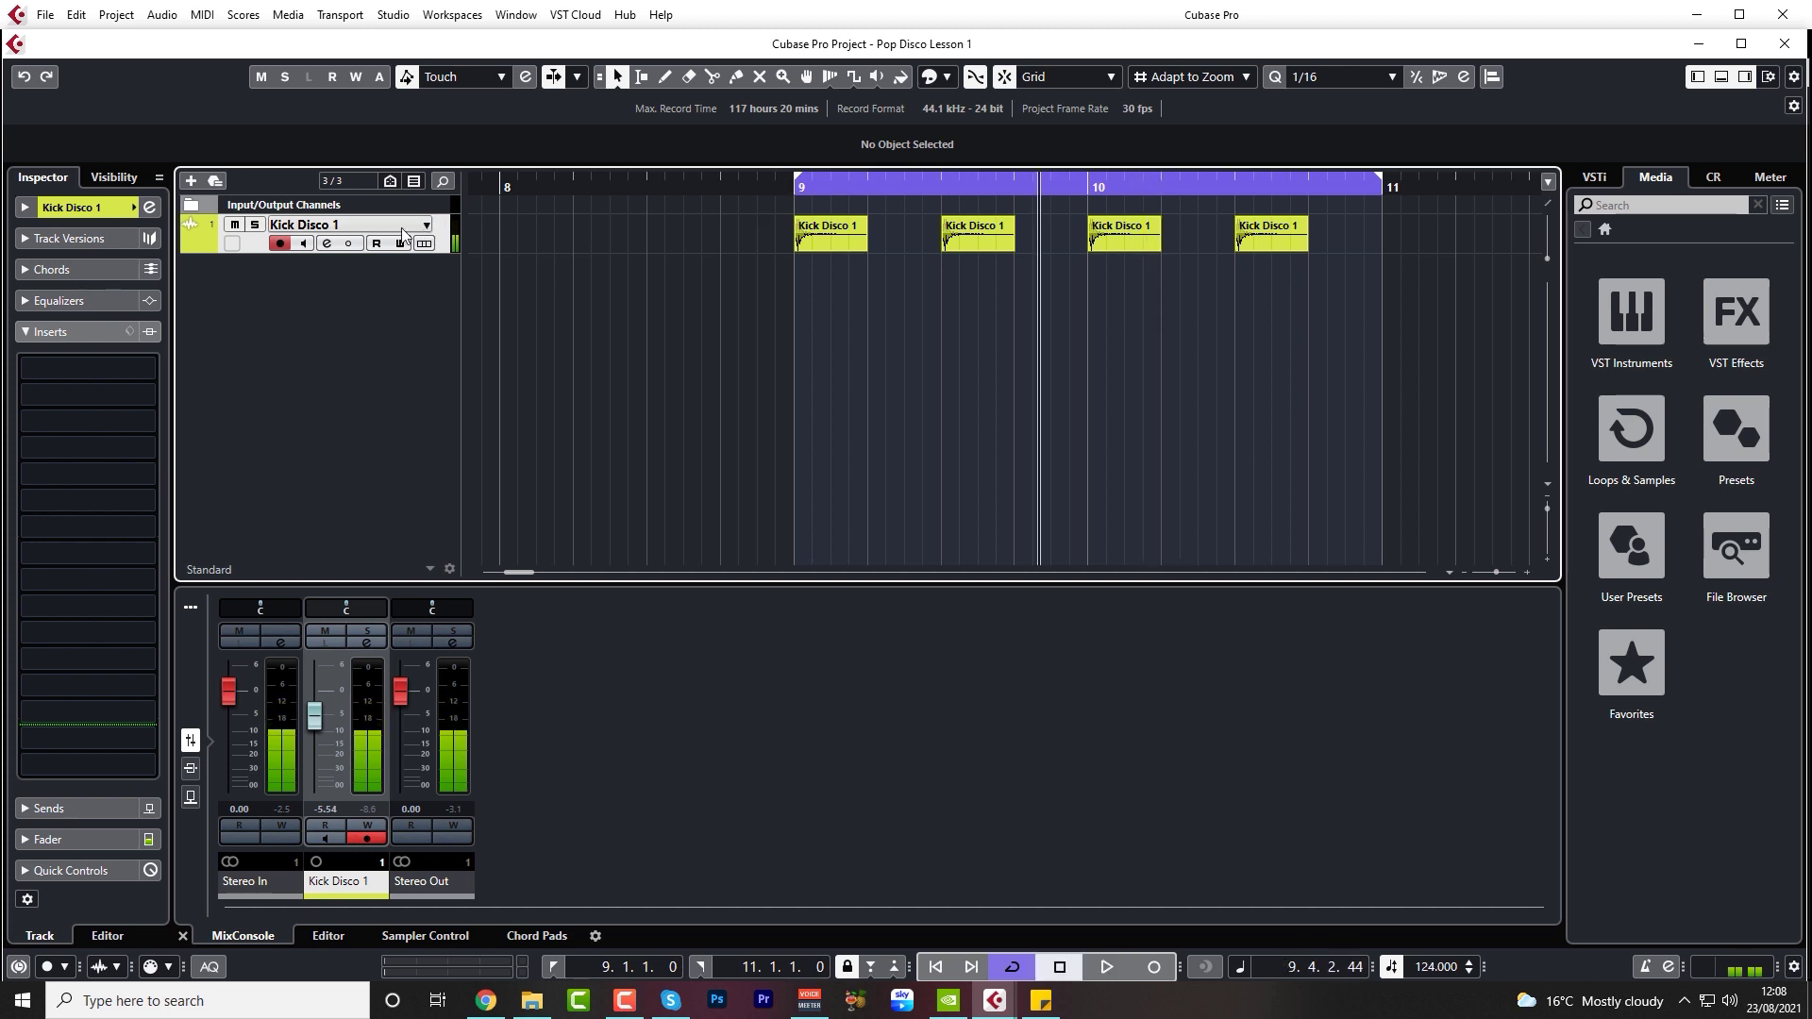
- Examine the Kick Disco 1 frequency spectrum in its channel equalizer during playback from just before bar 9
left_click(326, 243)
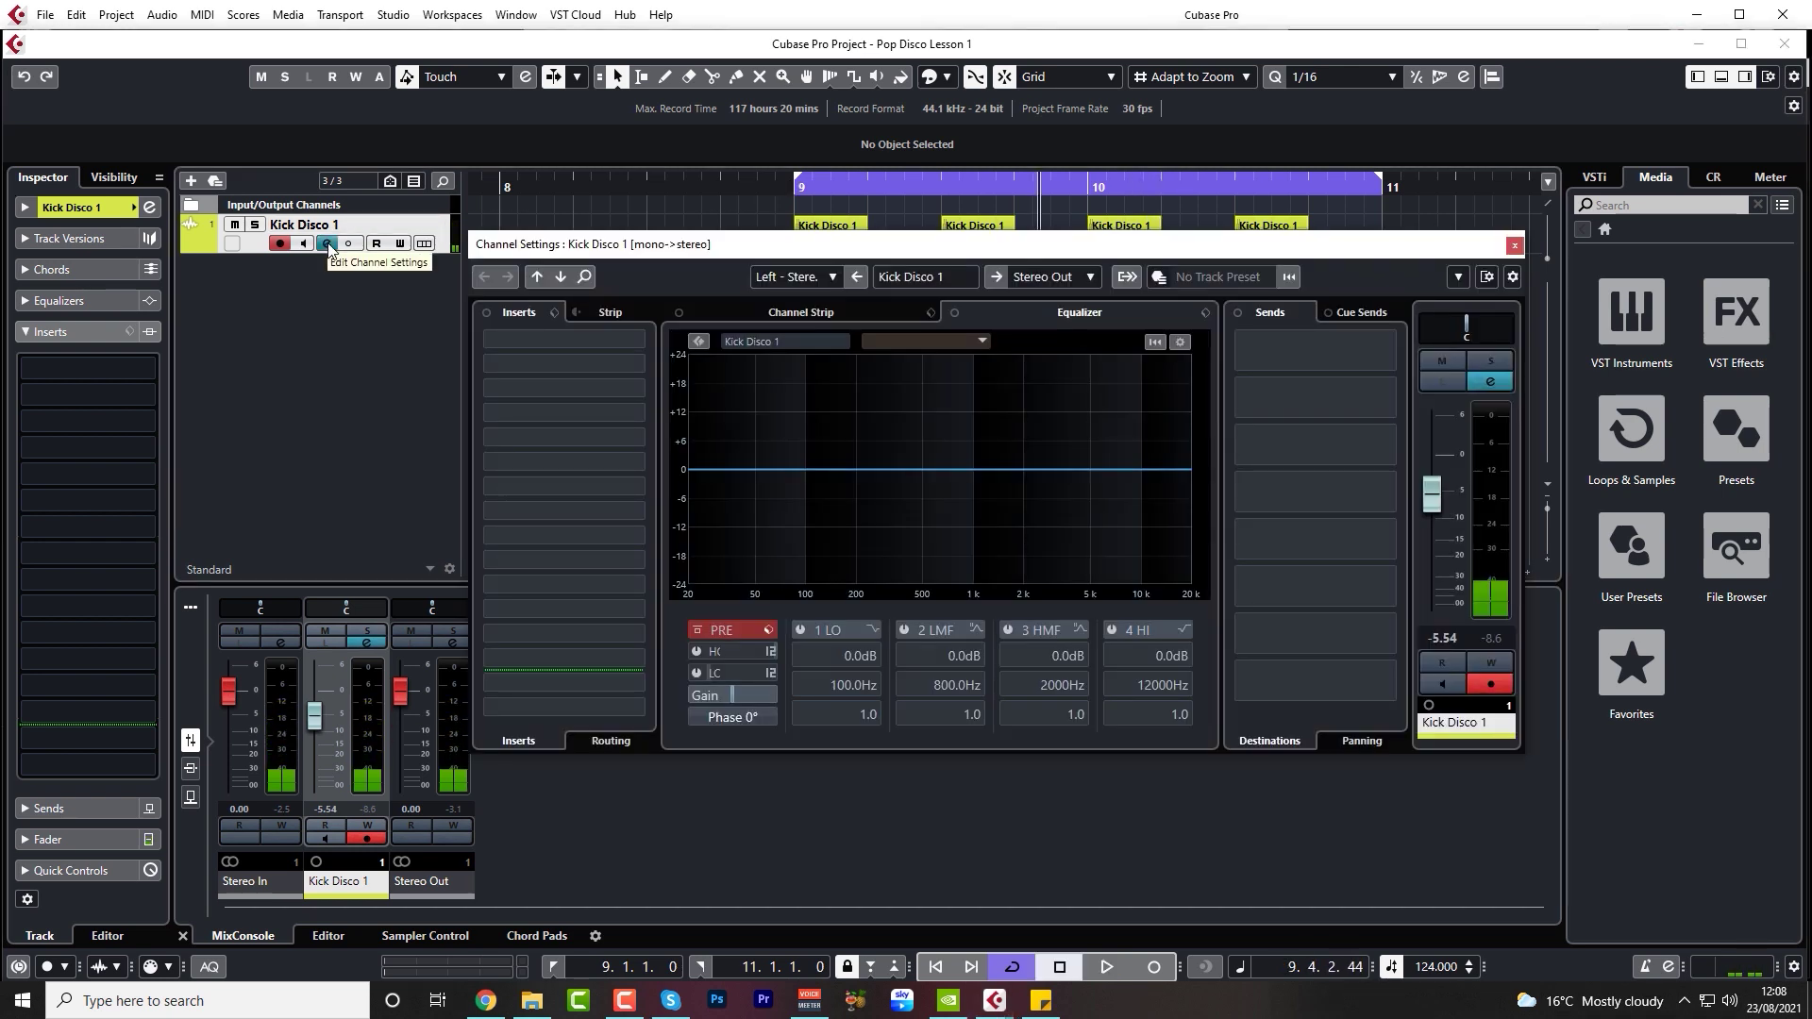
left_click_drag(747, 250, 715, 287)
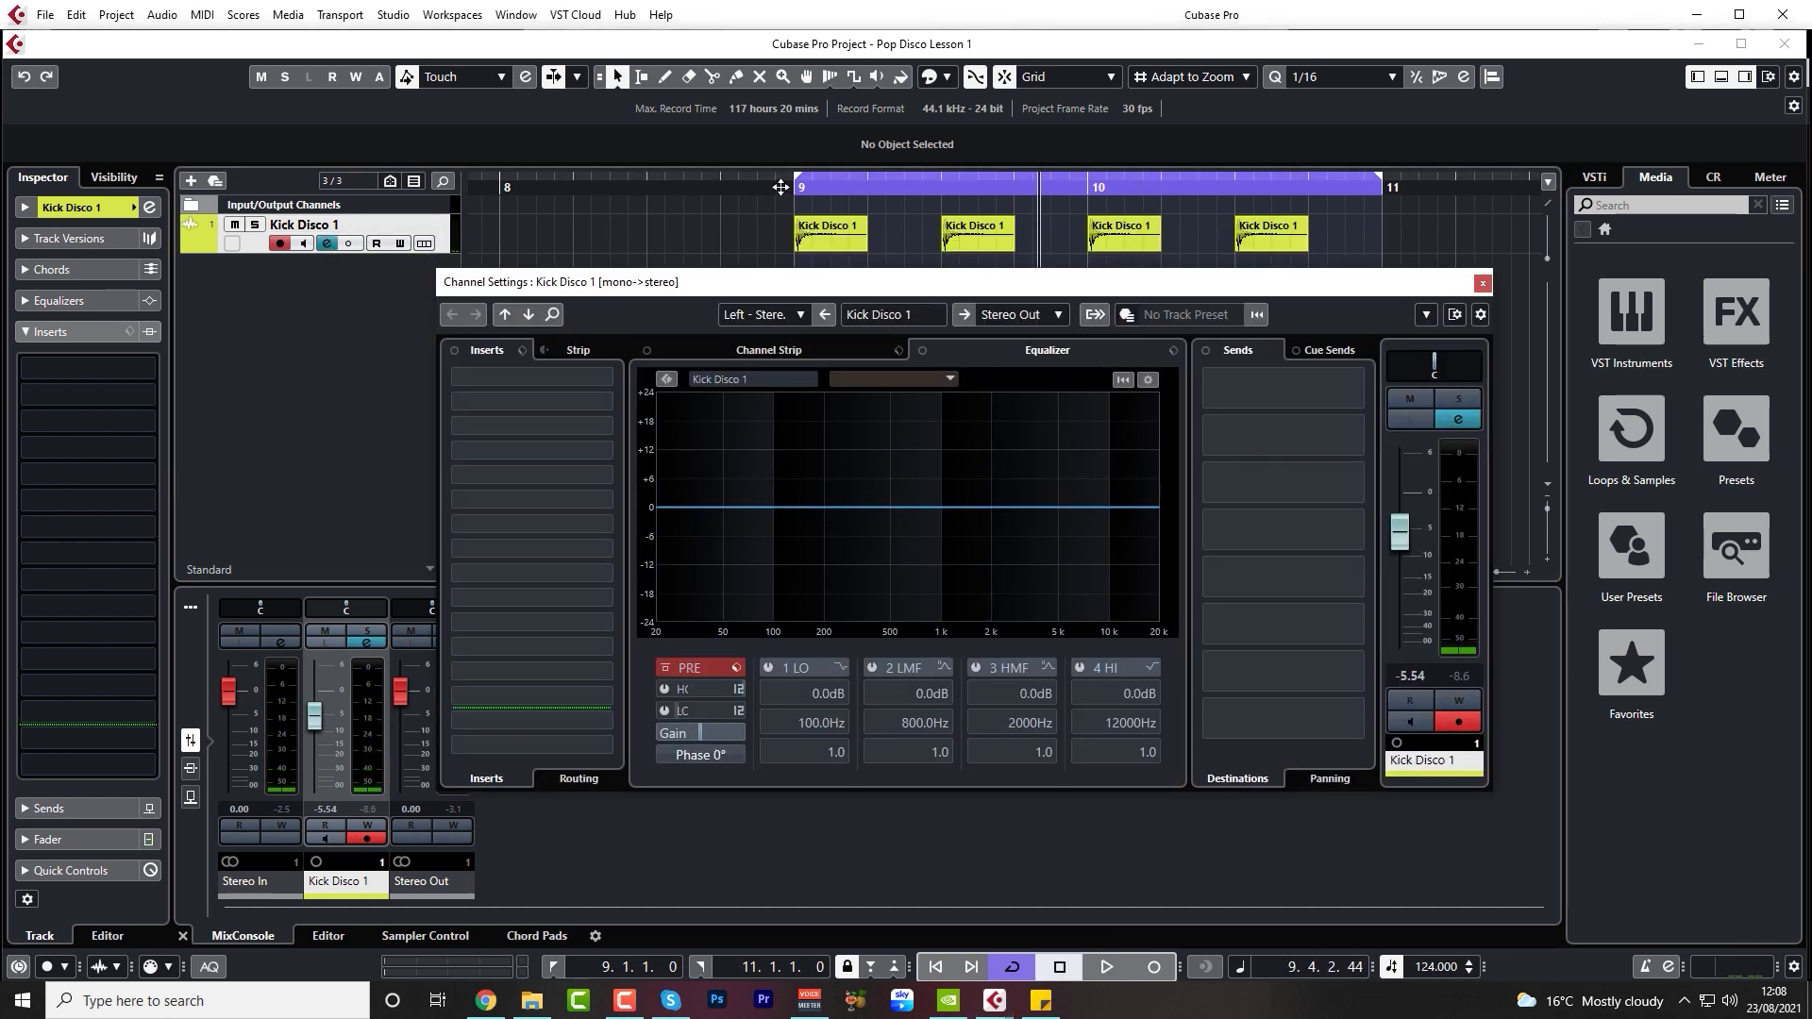
left_click(780, 187)
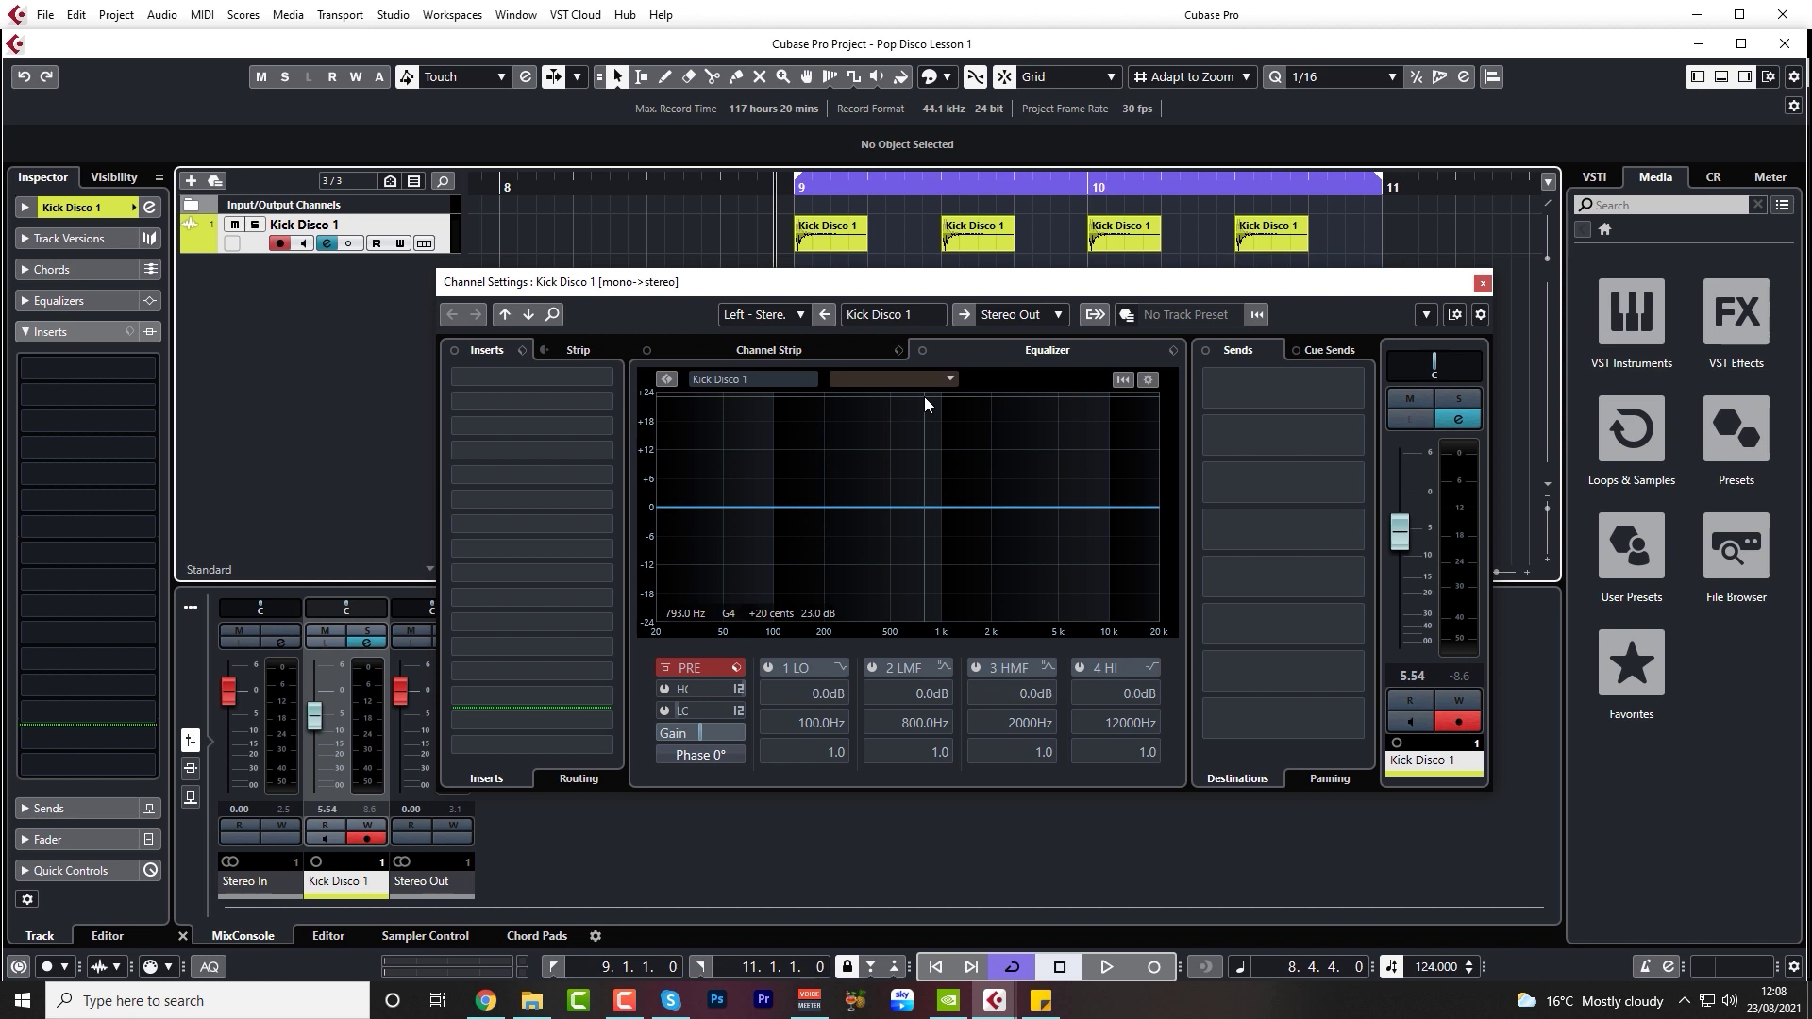
key("space")
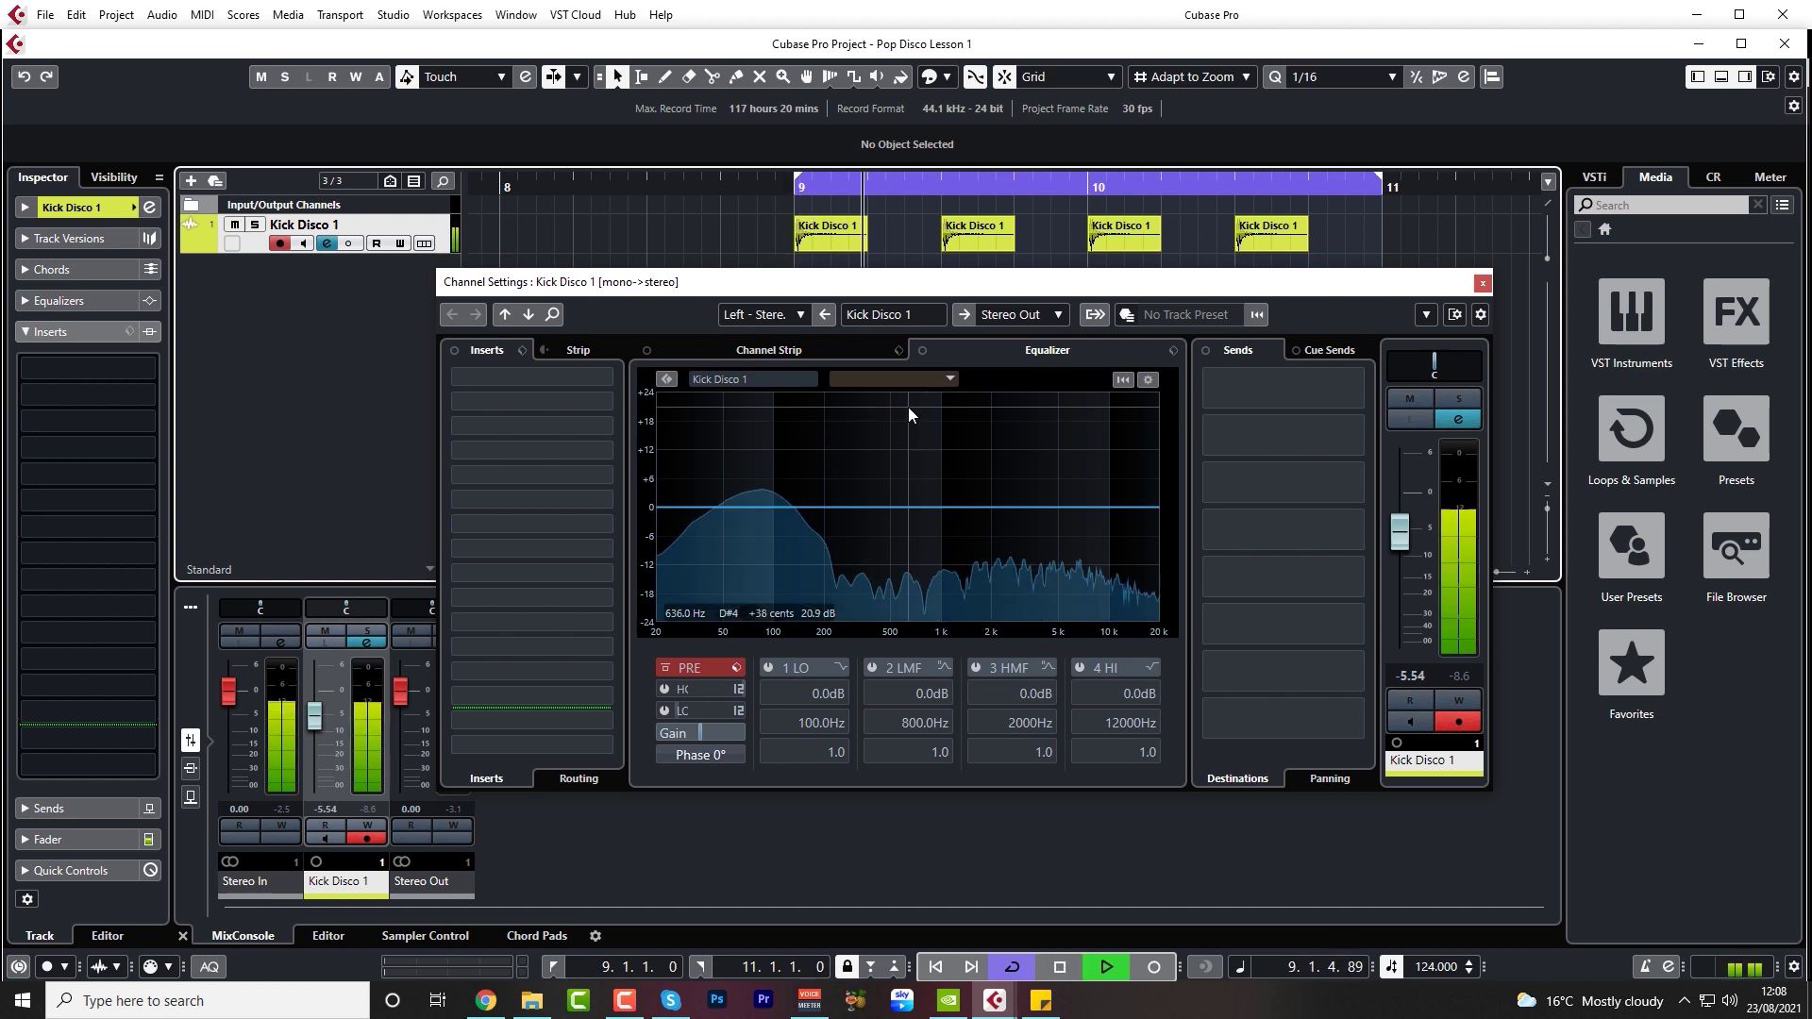
key("space")
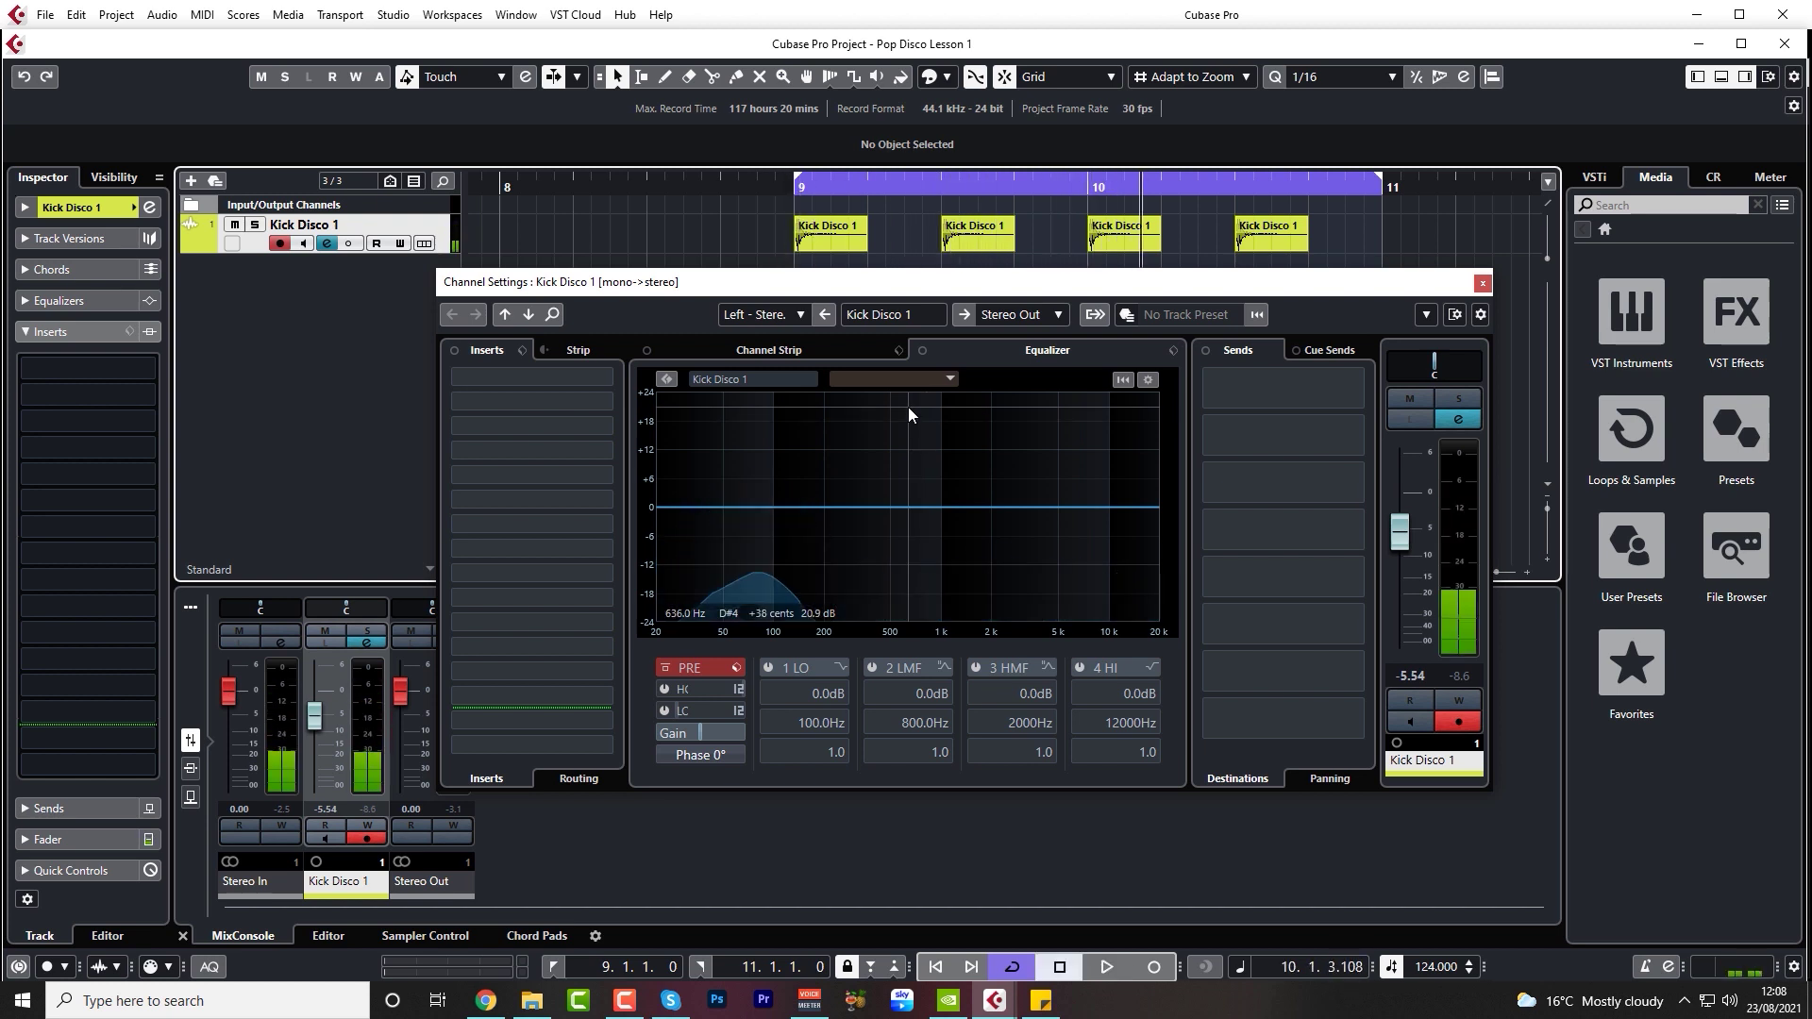
left_click(1482, 282)
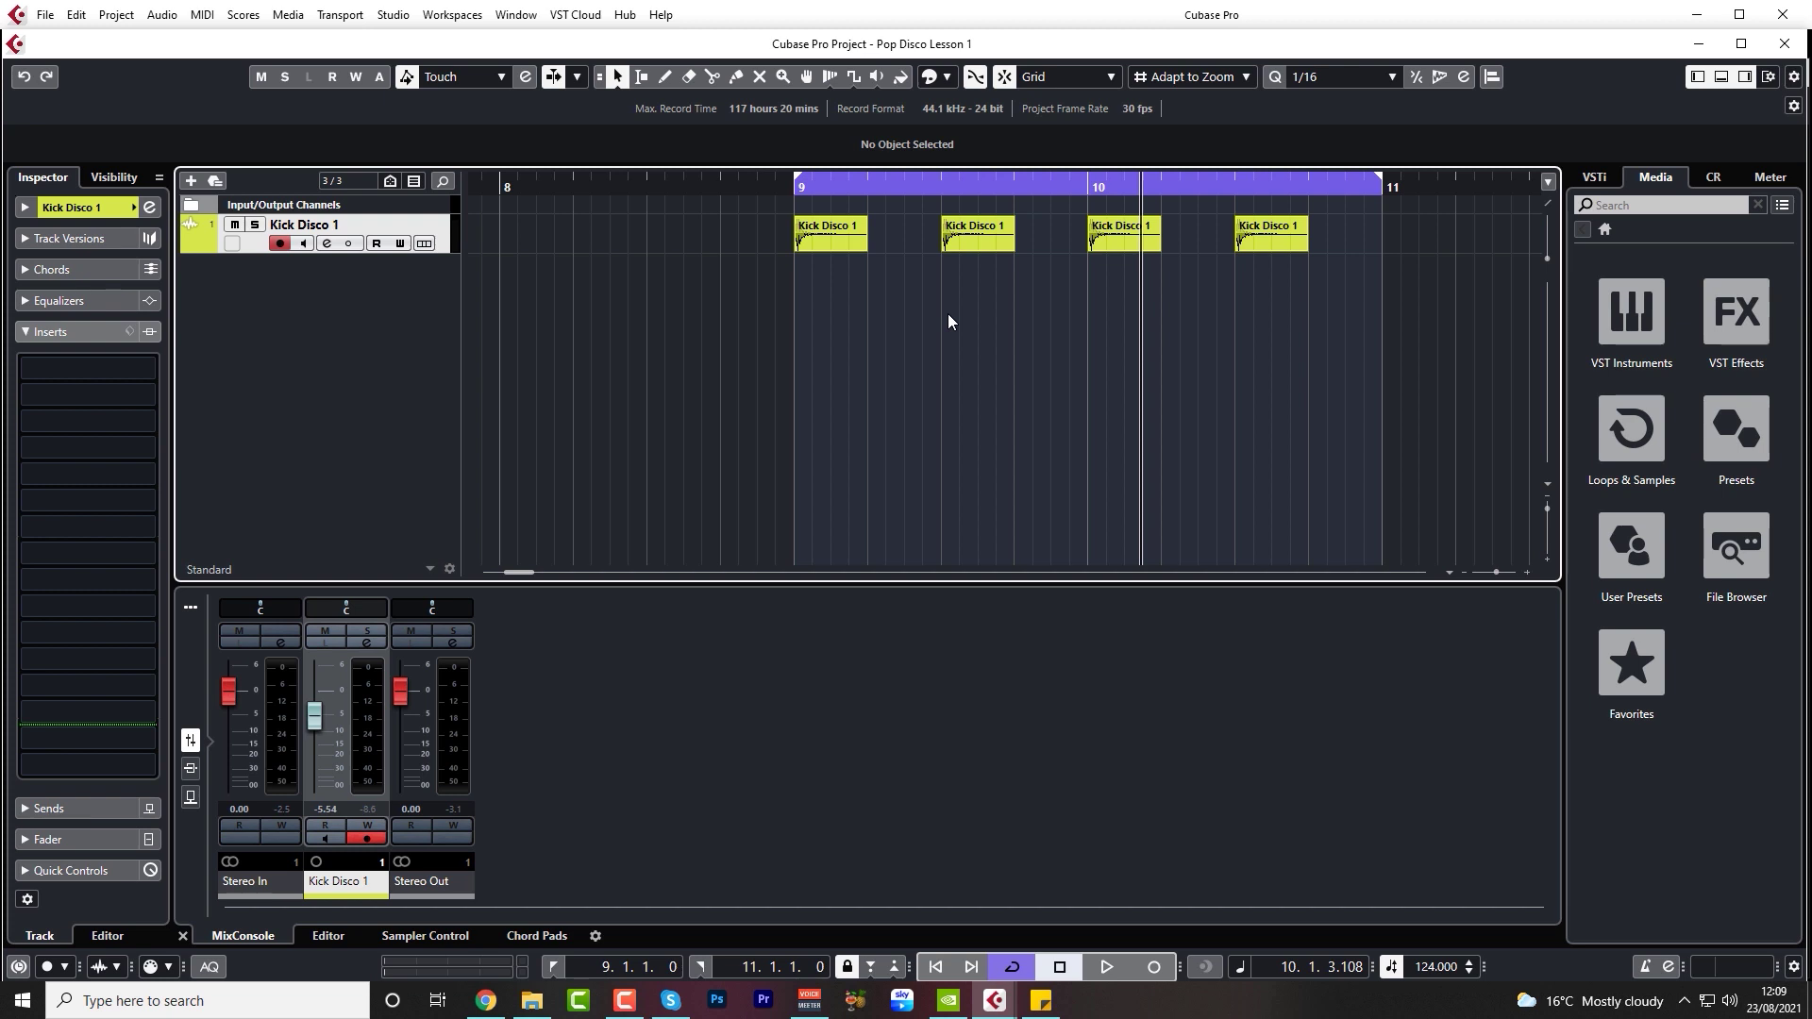
- Show Sampler Control in the lower zone and play the kick pattern from the start of bar 9
left_click(436, 936)
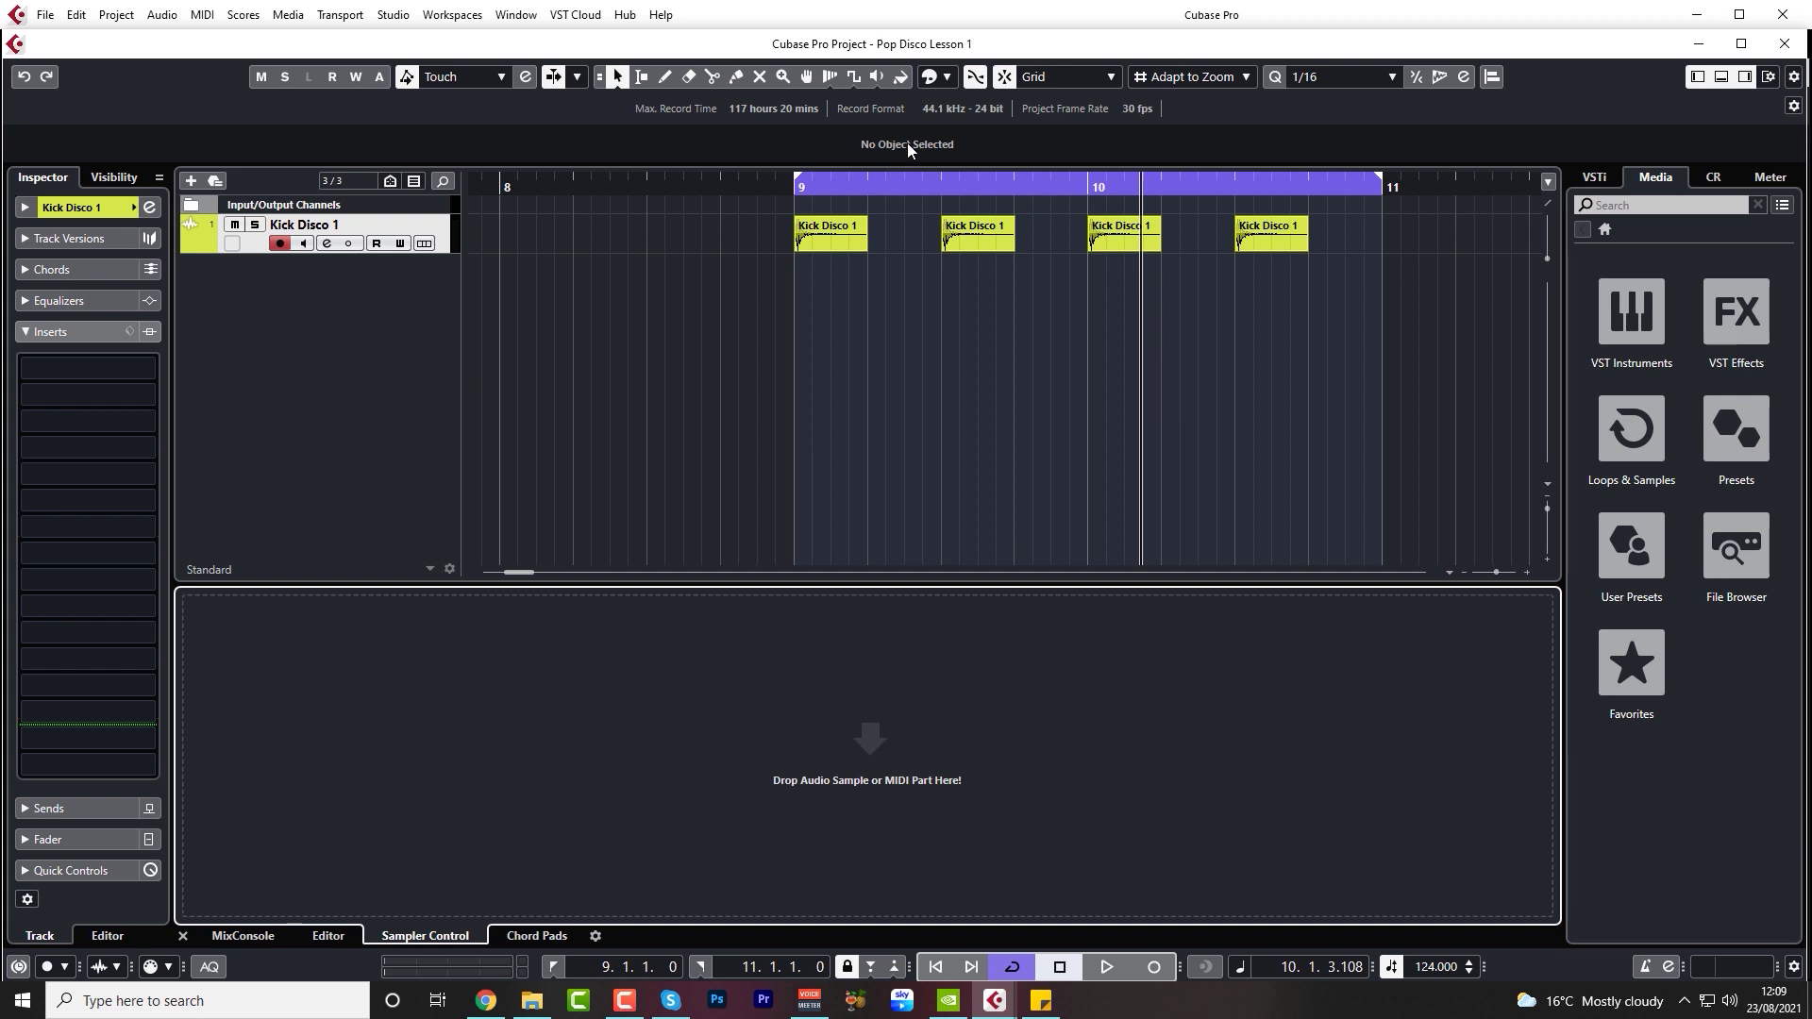
left_click(793, 190)
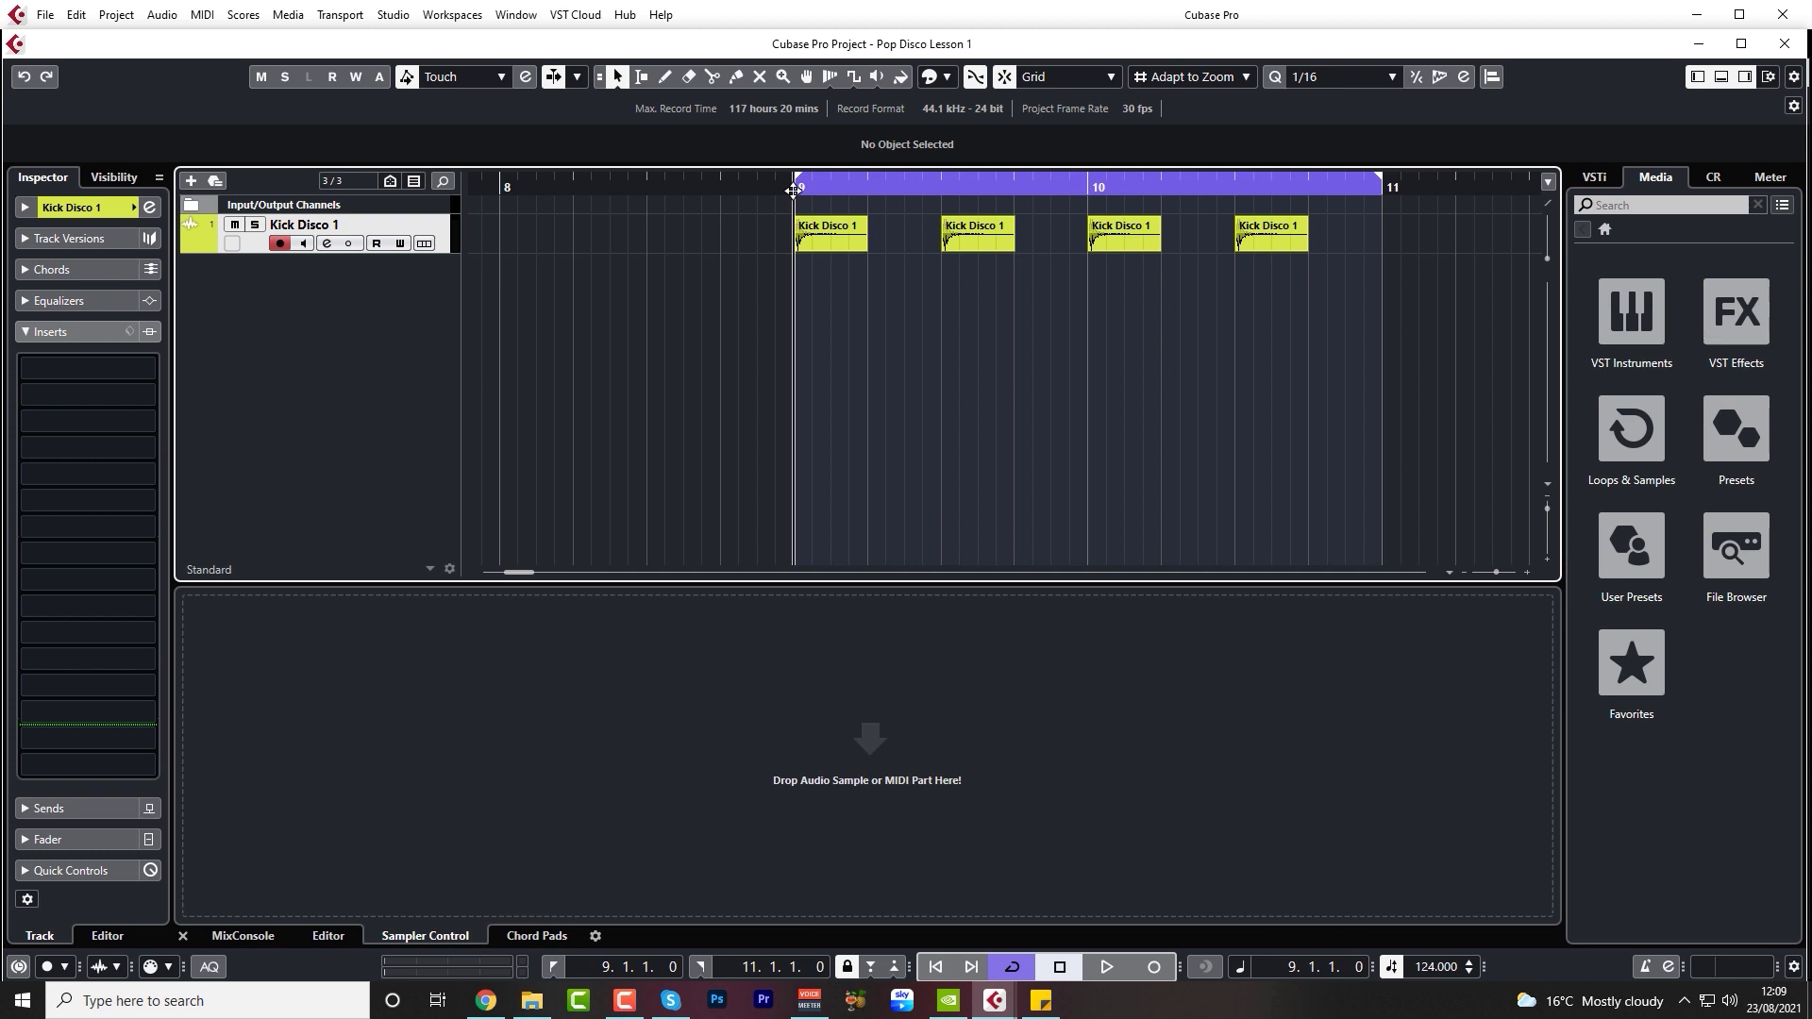
key("space")
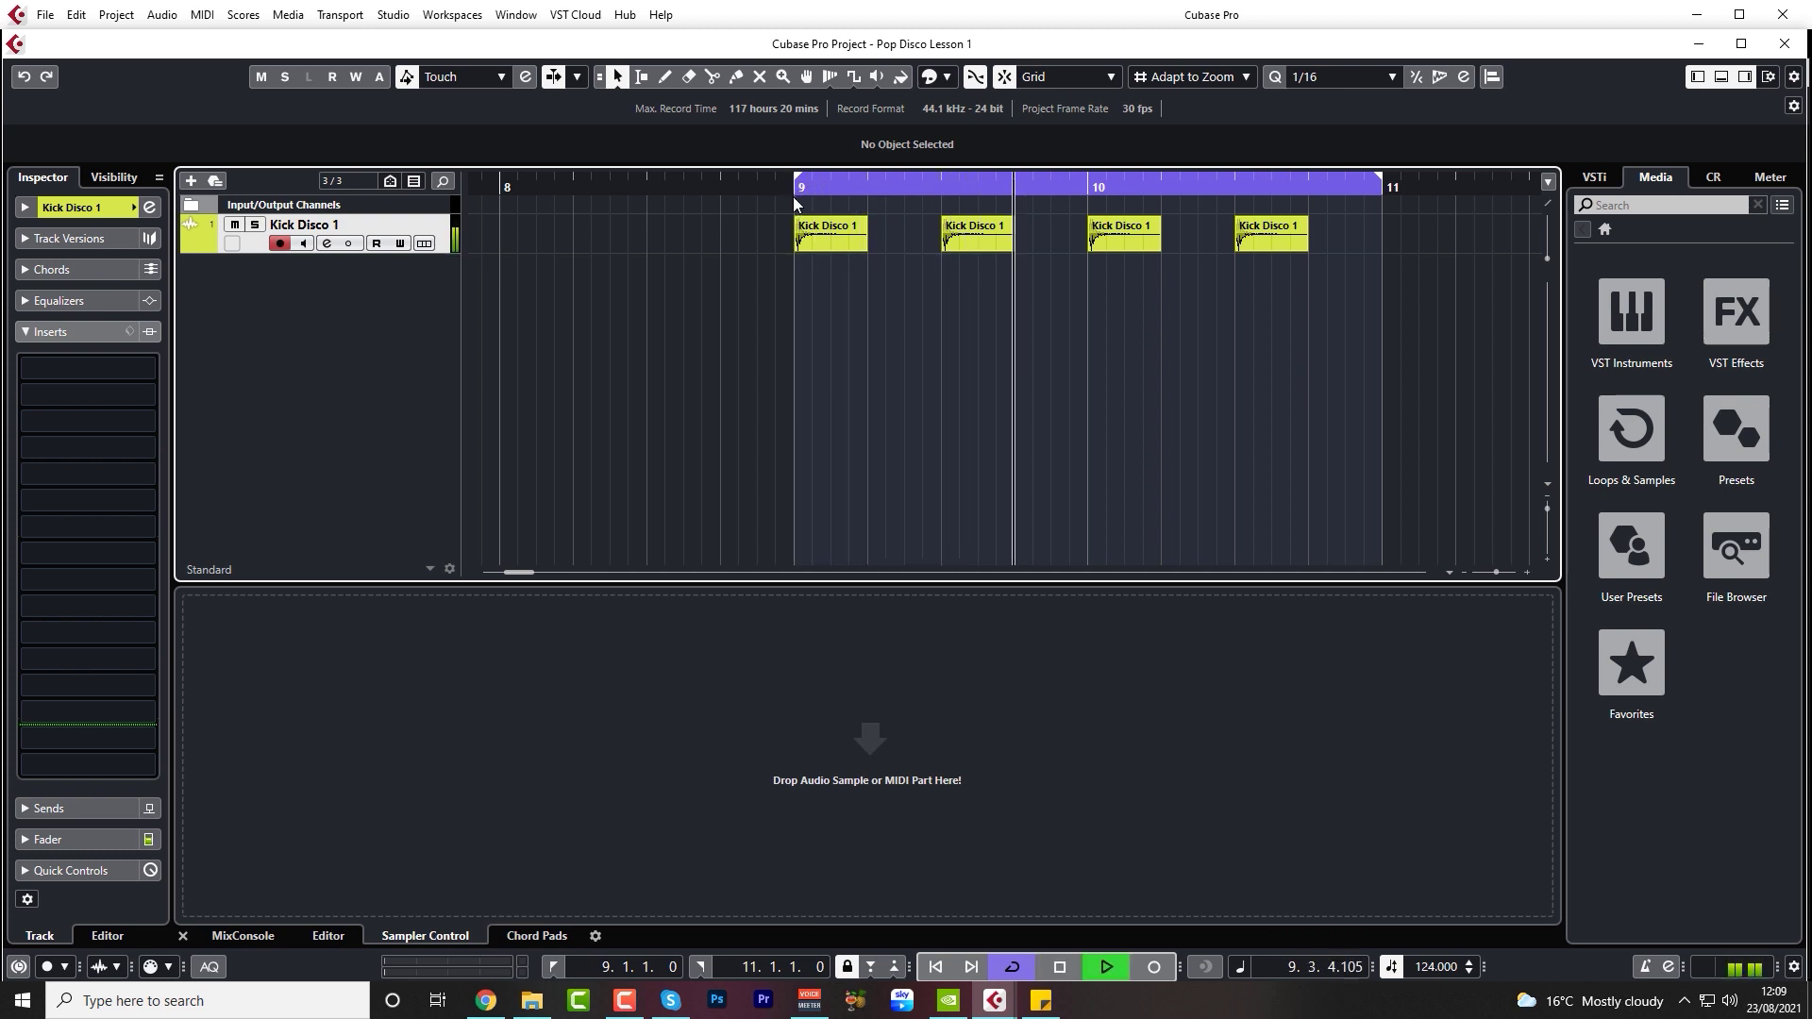
key("space")
- Boost the Kick Disco 1 channel's high-mid EQ band by 6.3 dB at 2753 Hz and check it during playback
key("e")
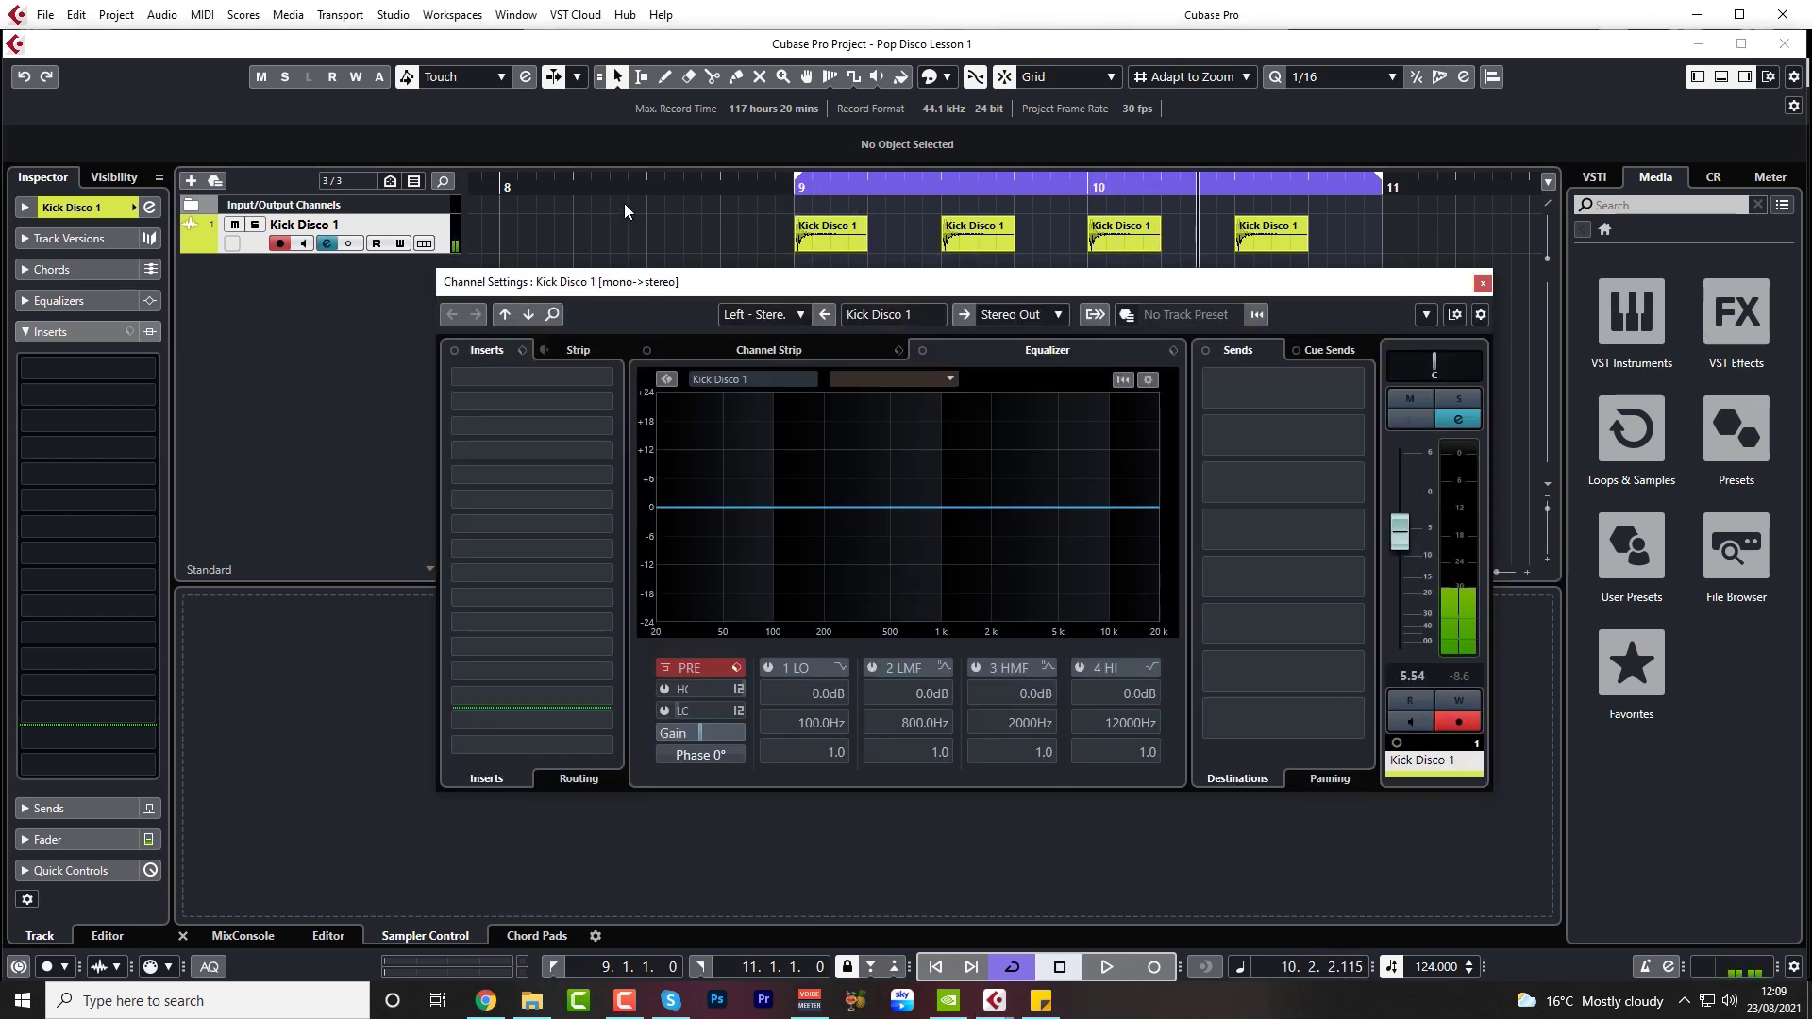
left_click(801, 196)
key("space")
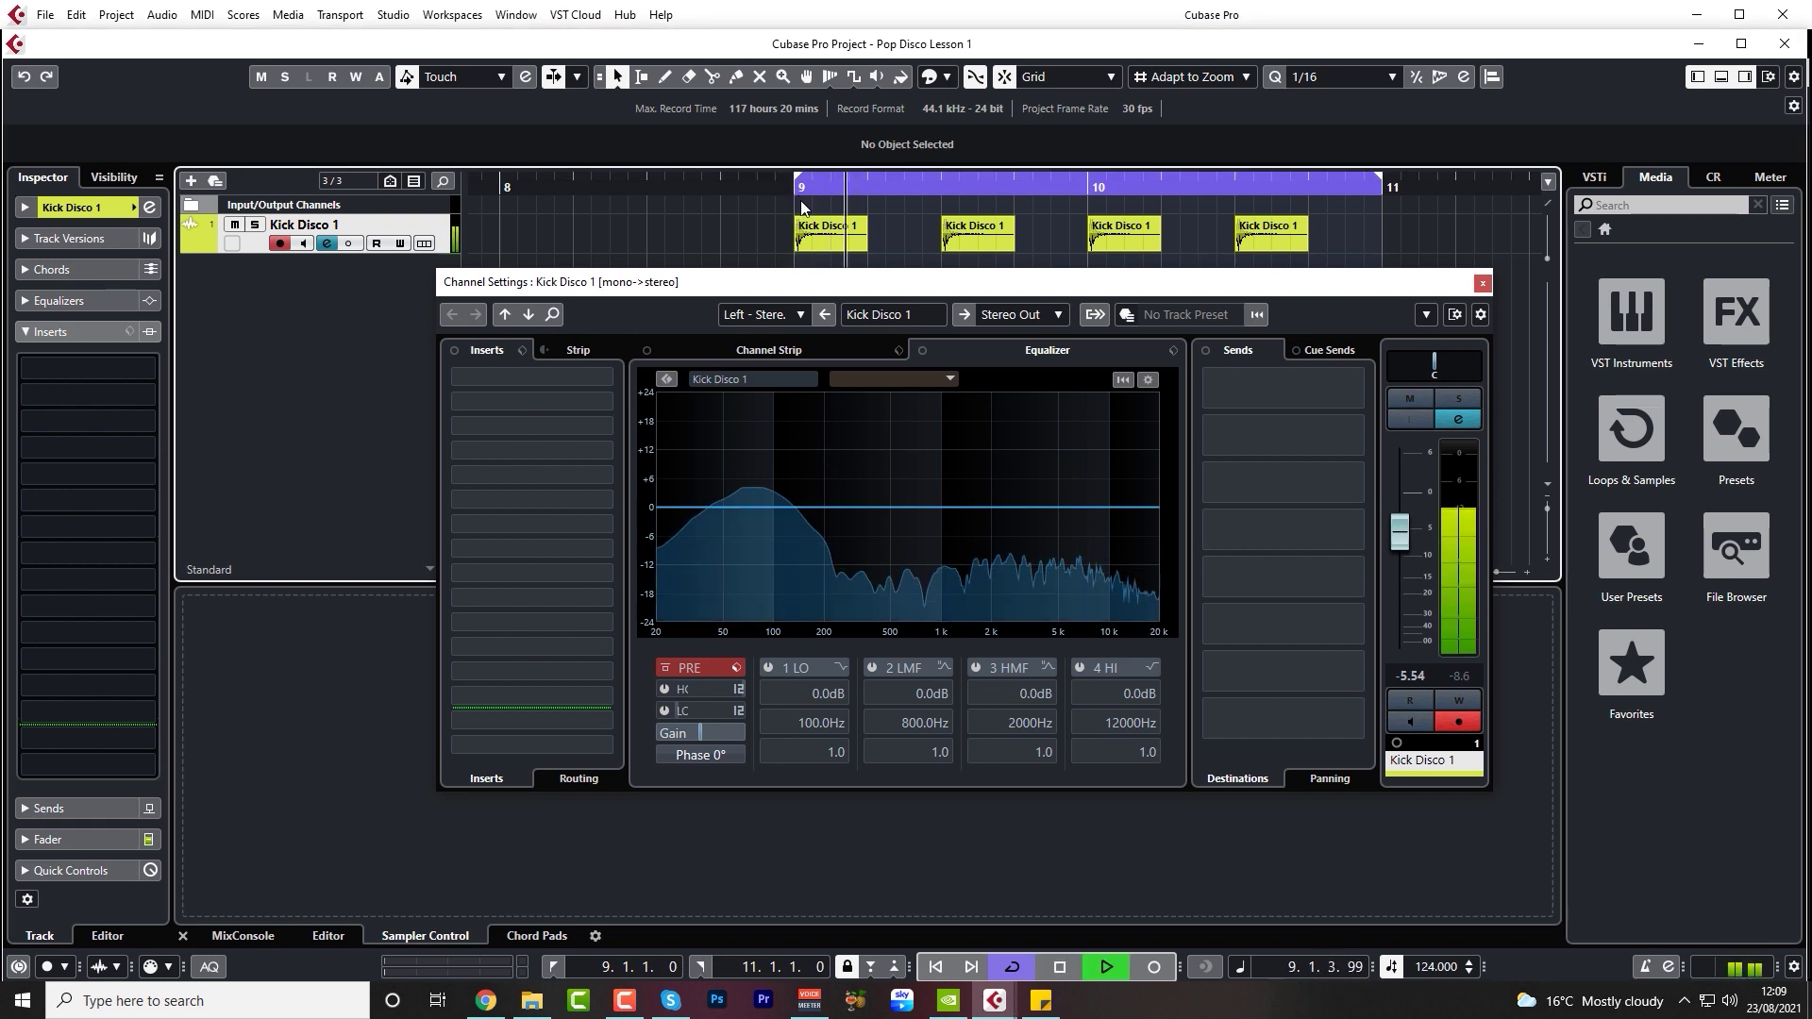
key("space")
left_click(1009, 508)
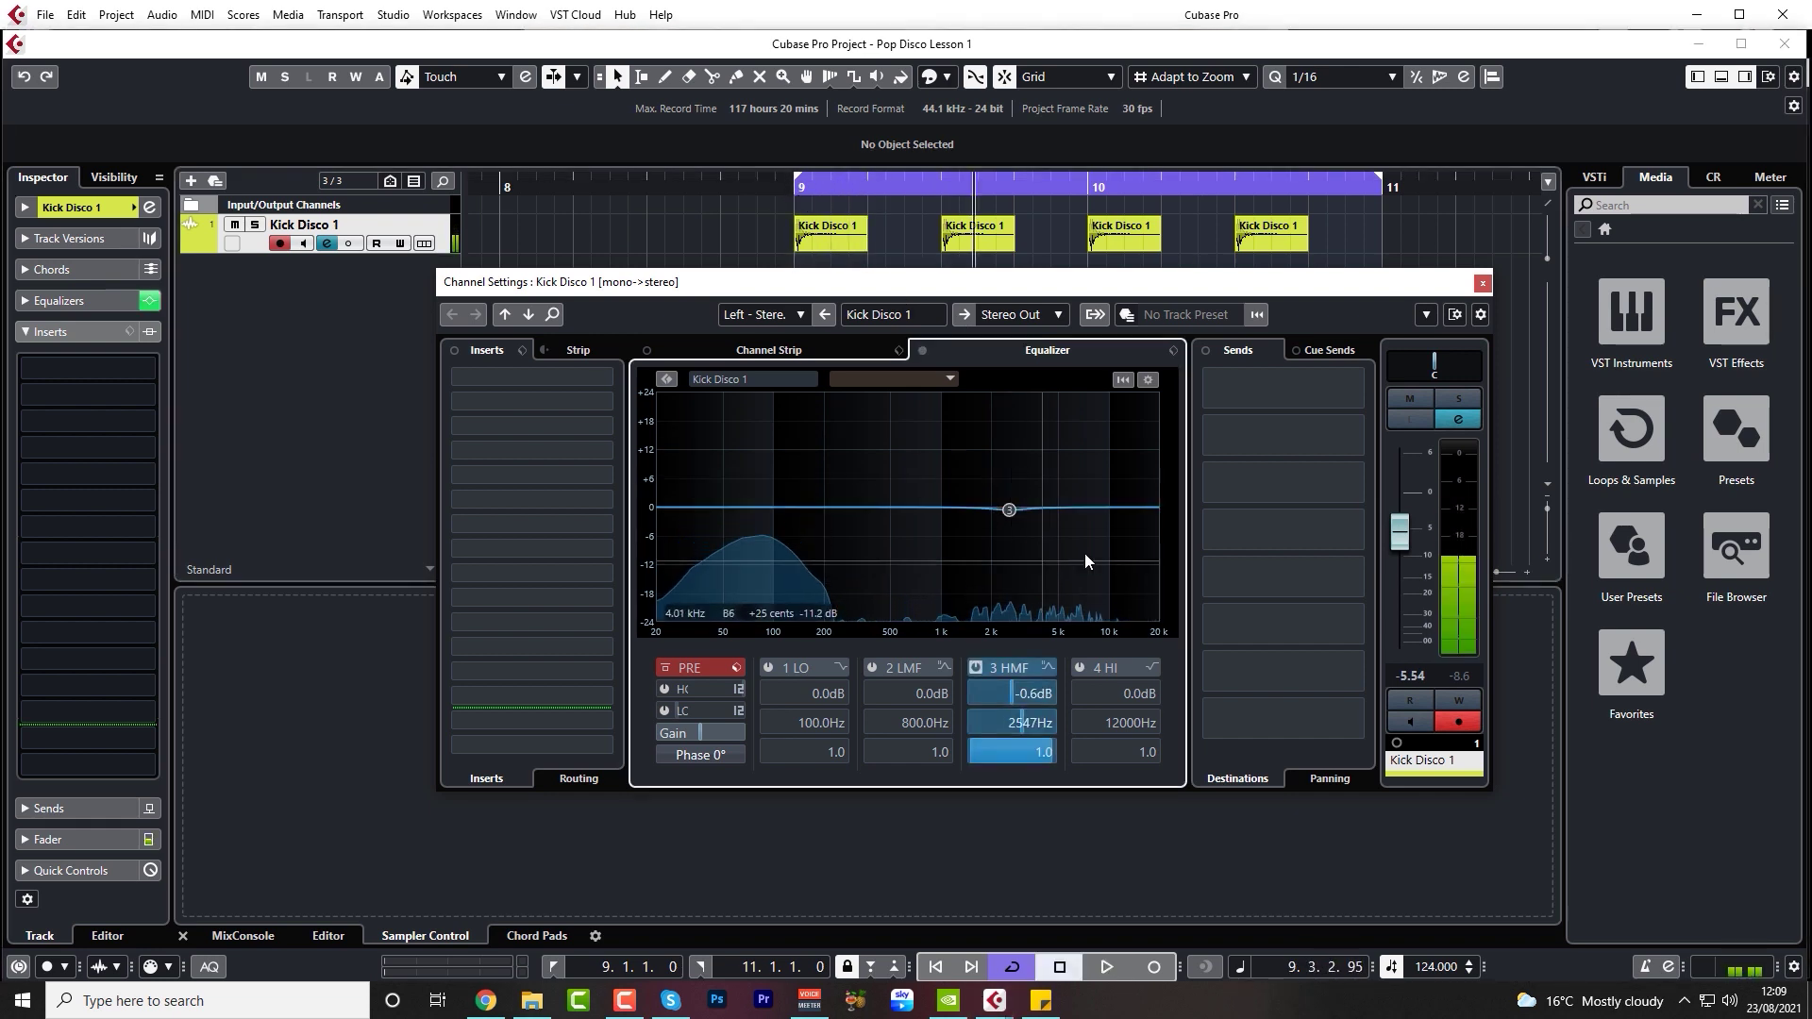
left_click_drag(1010, 509, 1018, 484)
key("space")
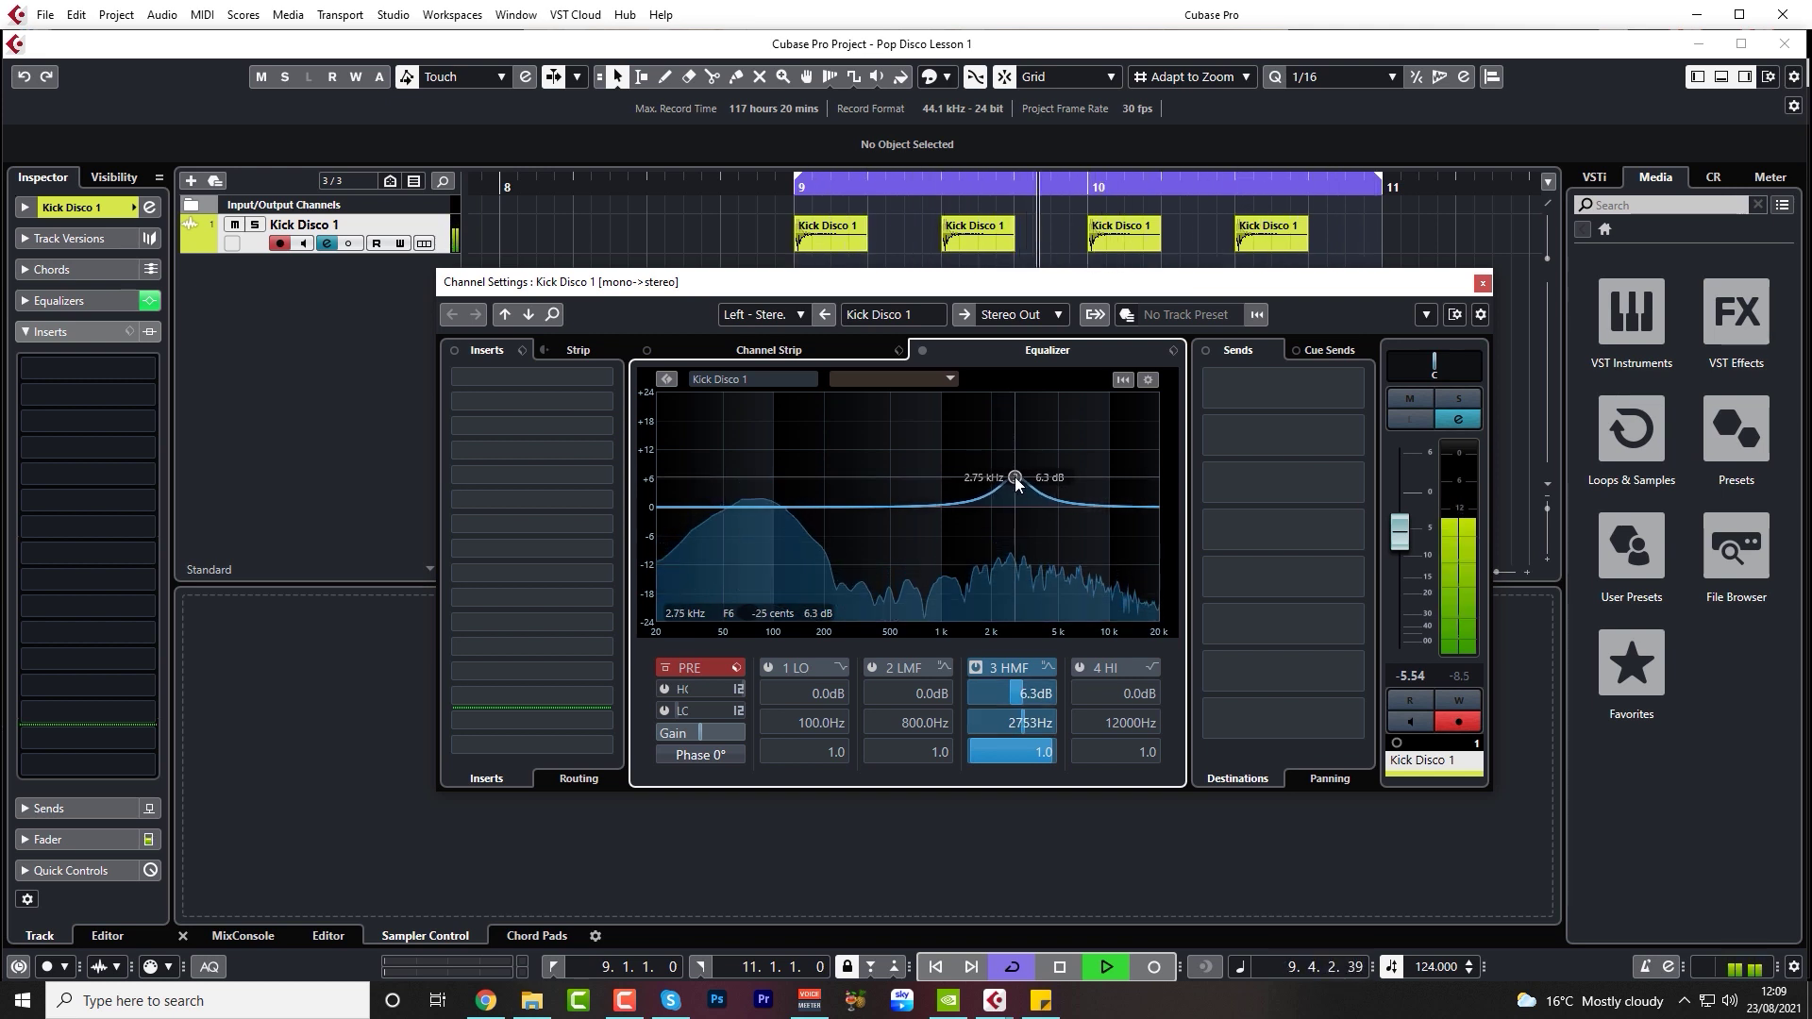
key("space")
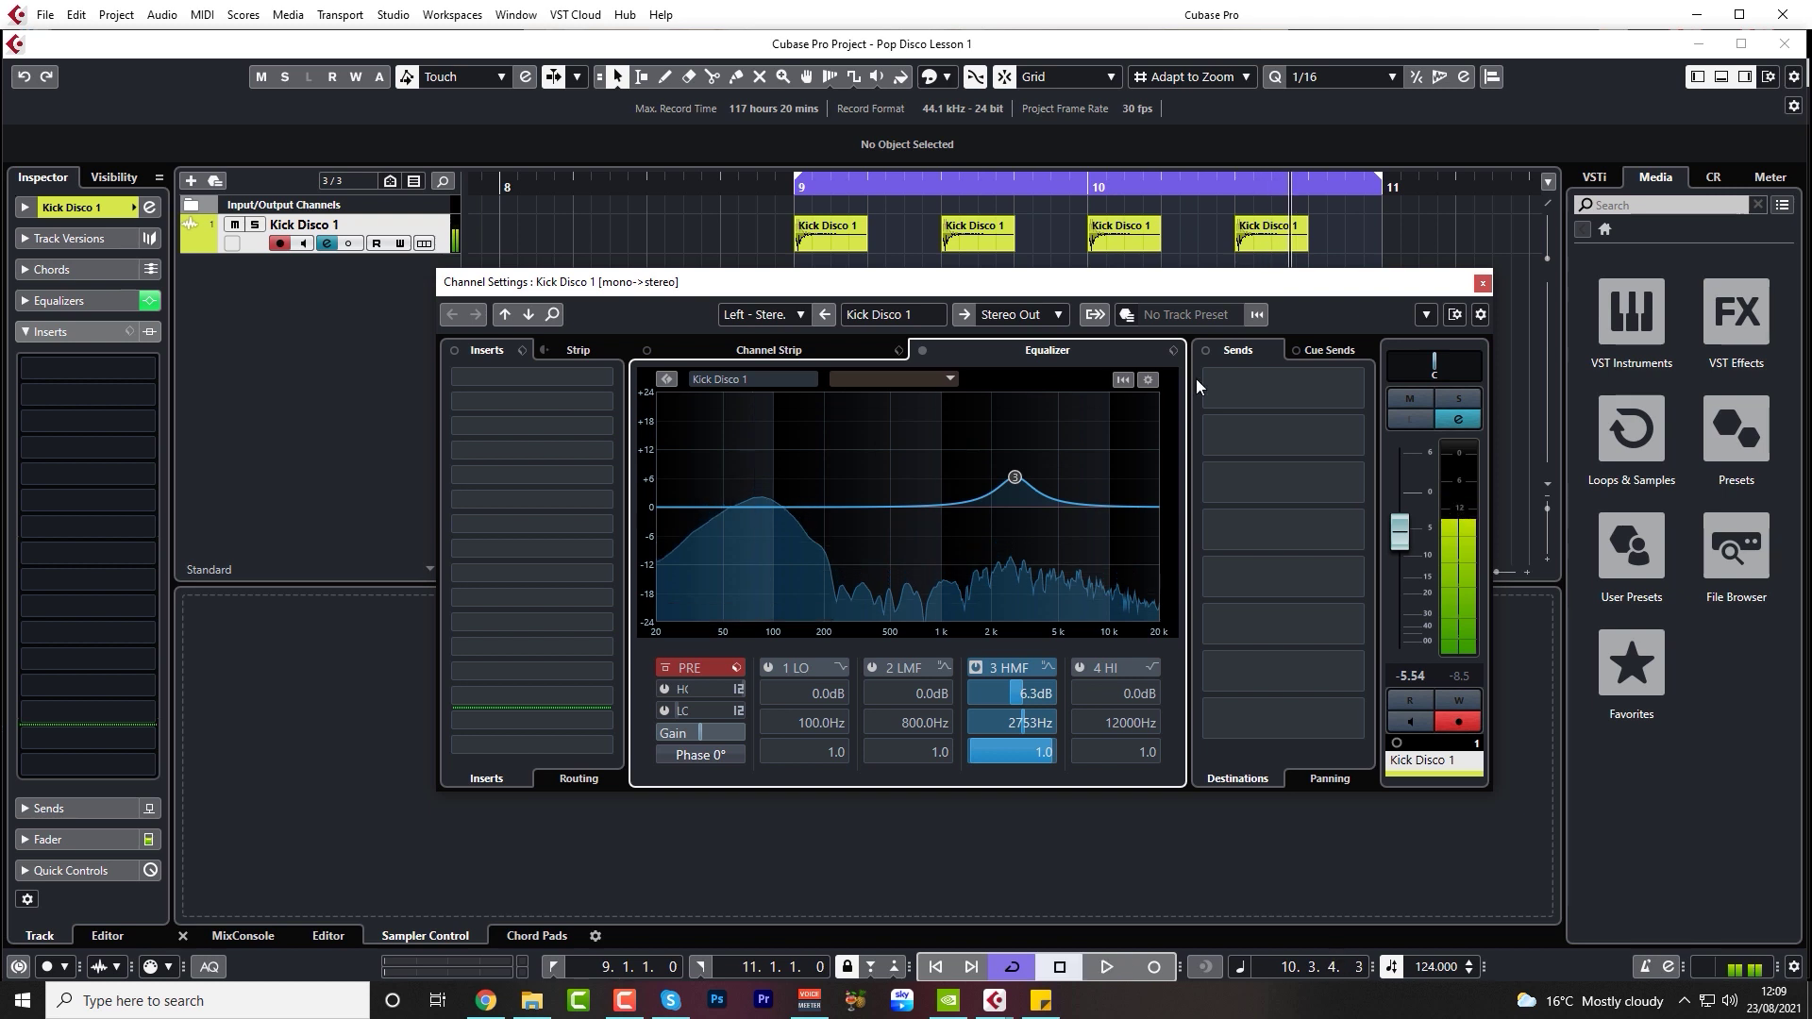
left_click(1483, 284)
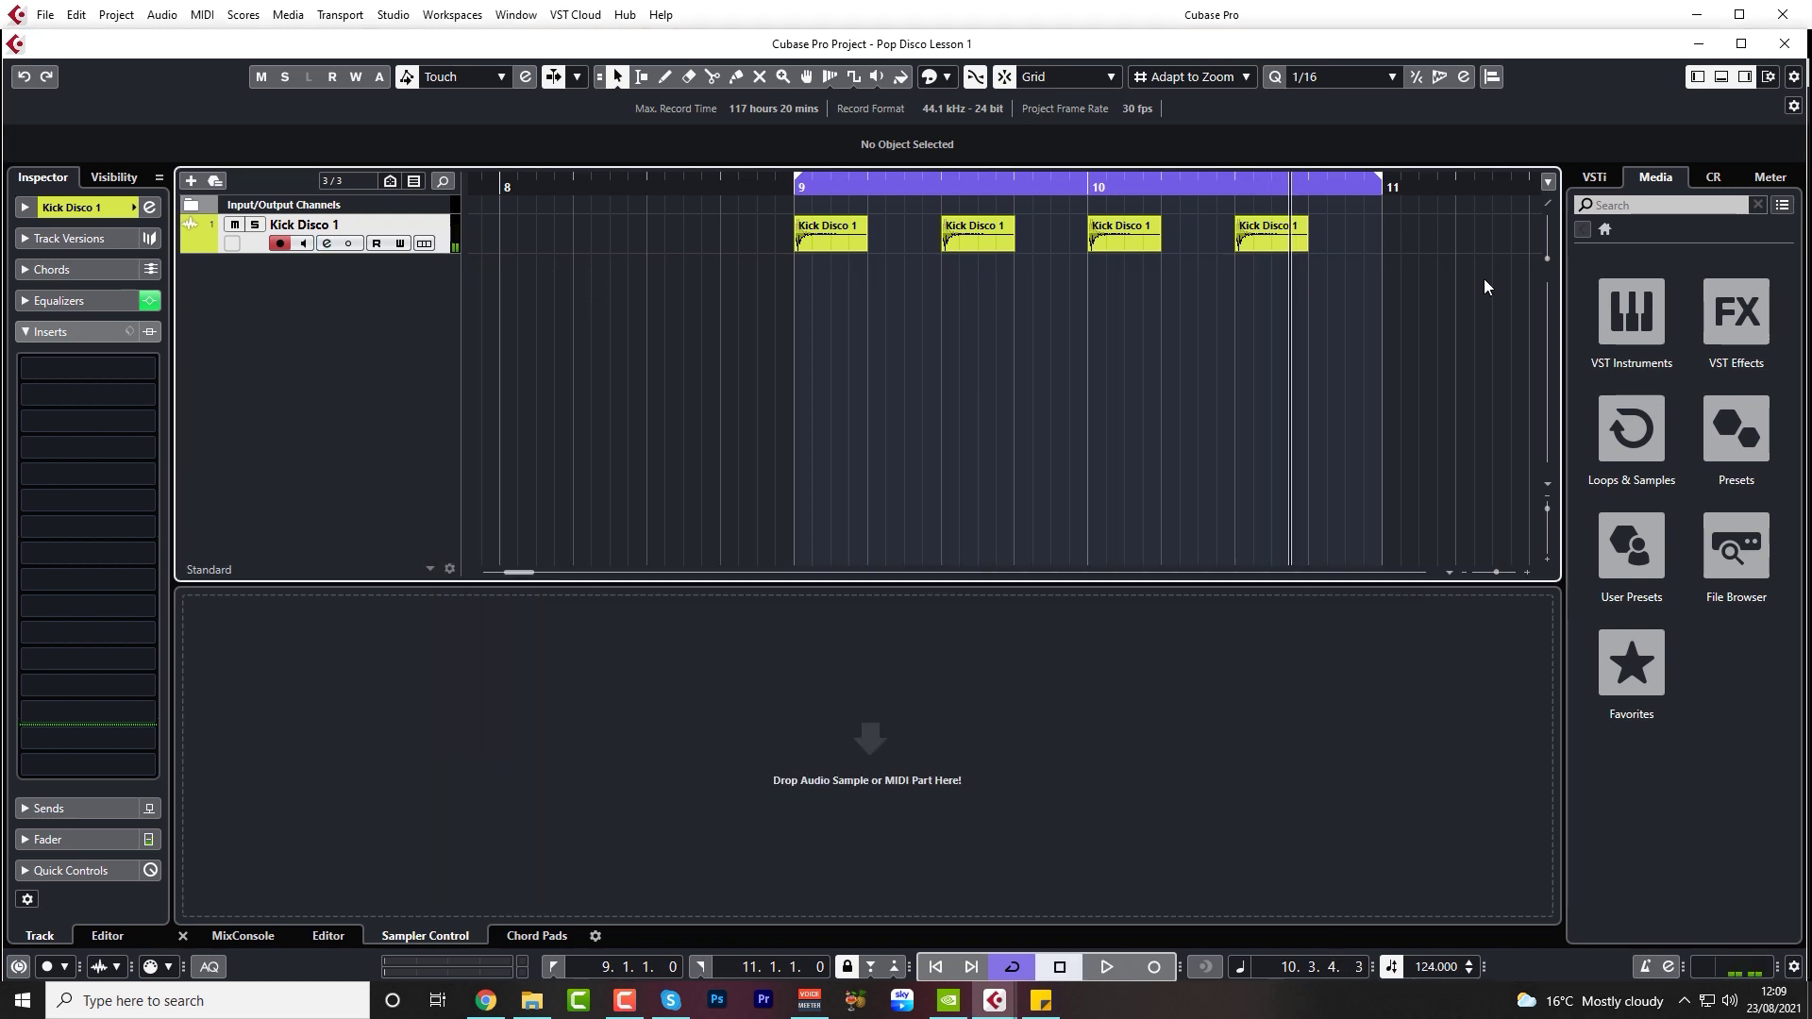
left_click(326, 244)
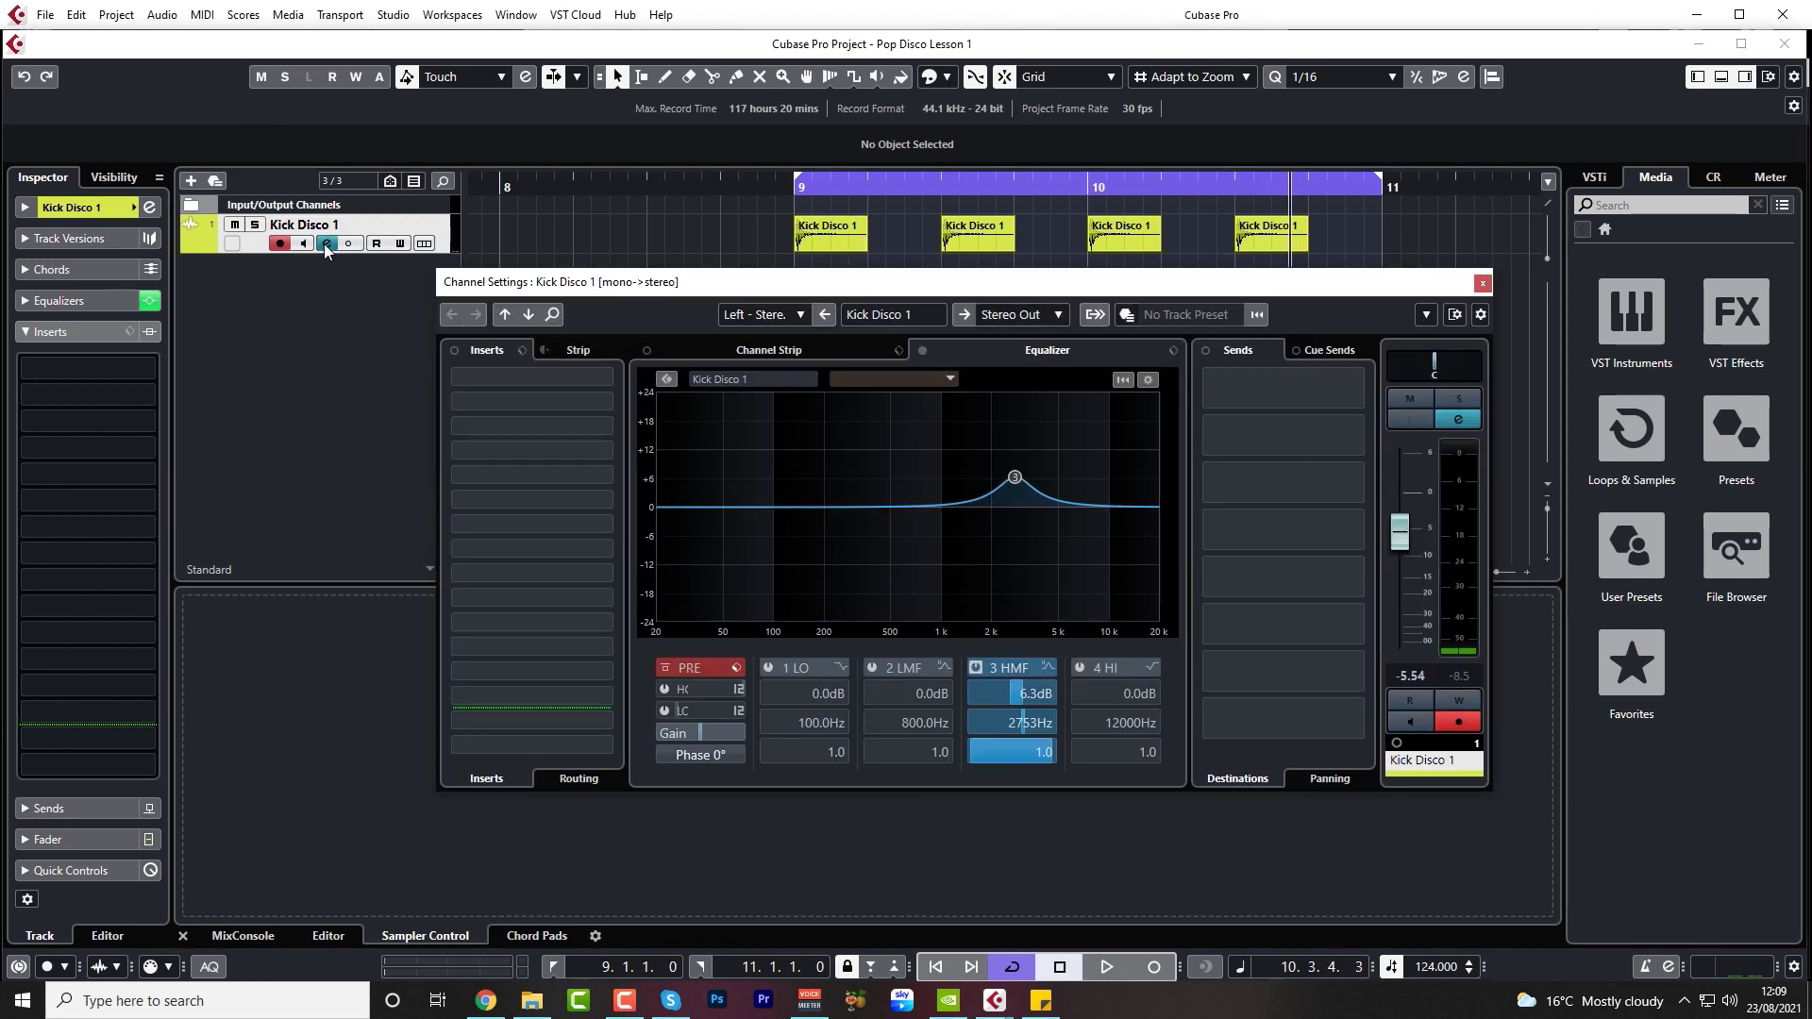
left_click(1482, 284)
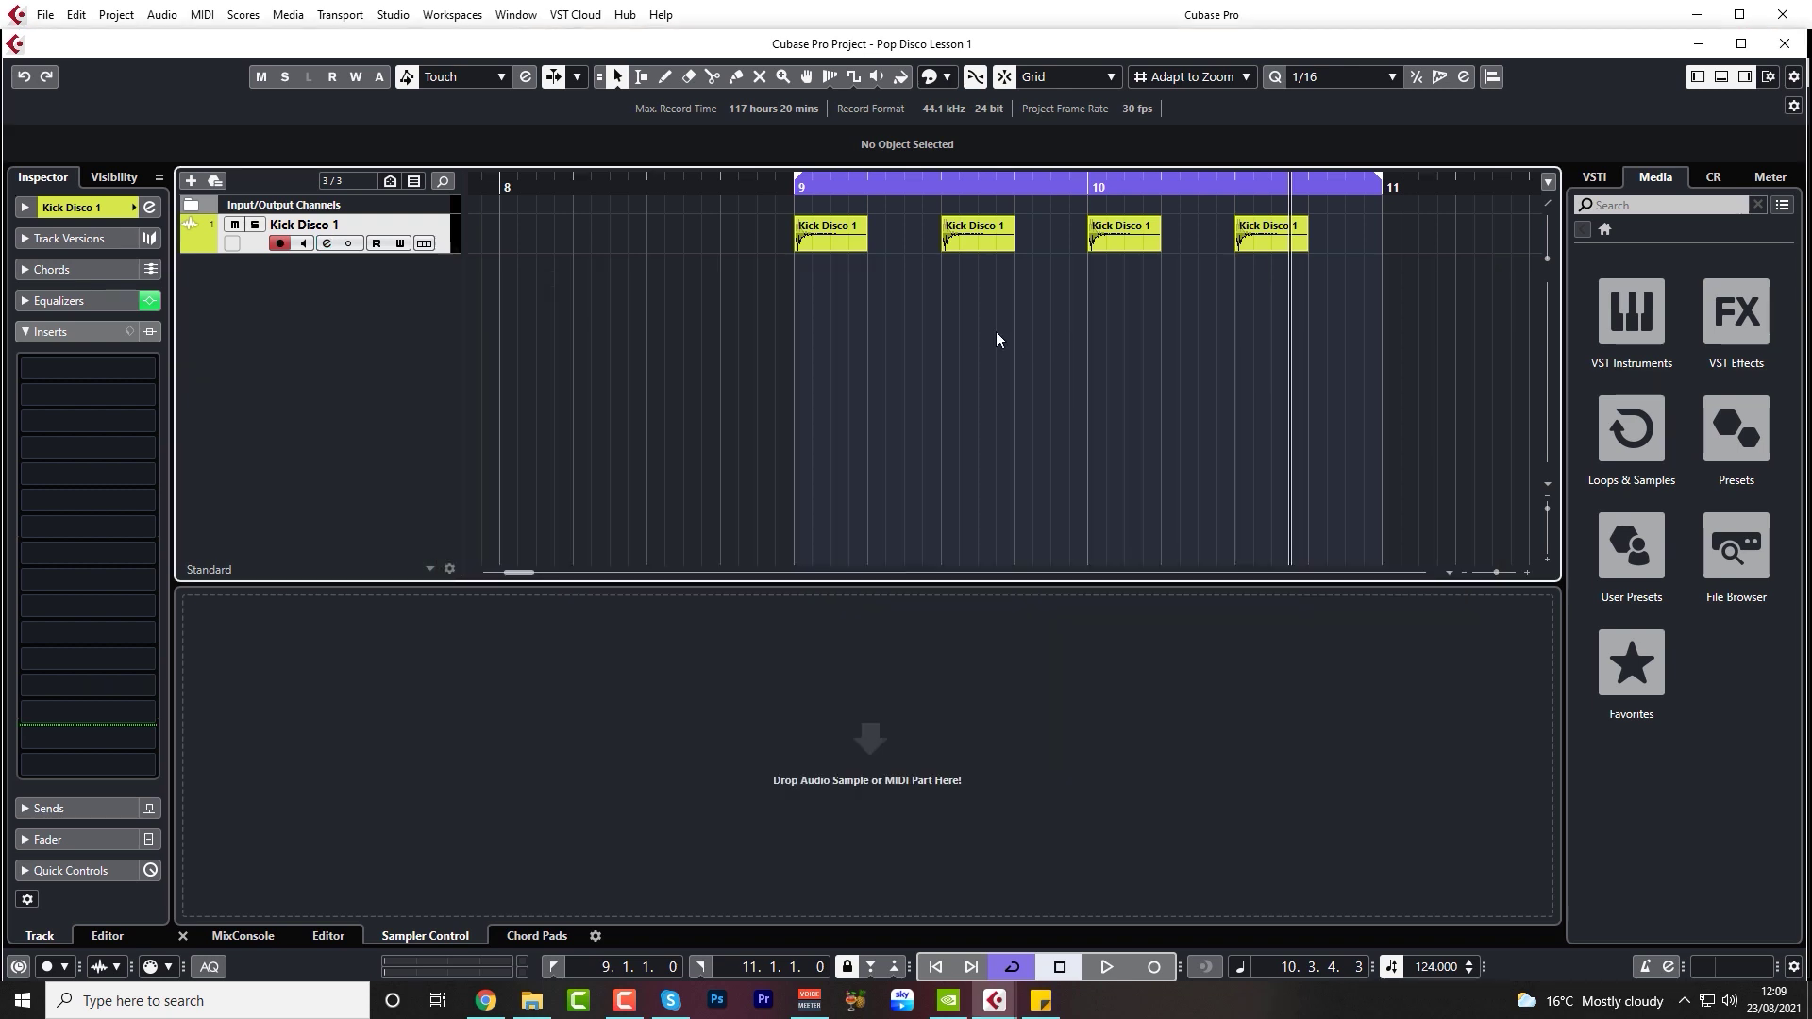
- Import Kick Sub.wav from the Modern Pop Funk Disco audio folder onto a new track at bar 9
left_click(531, 1000)
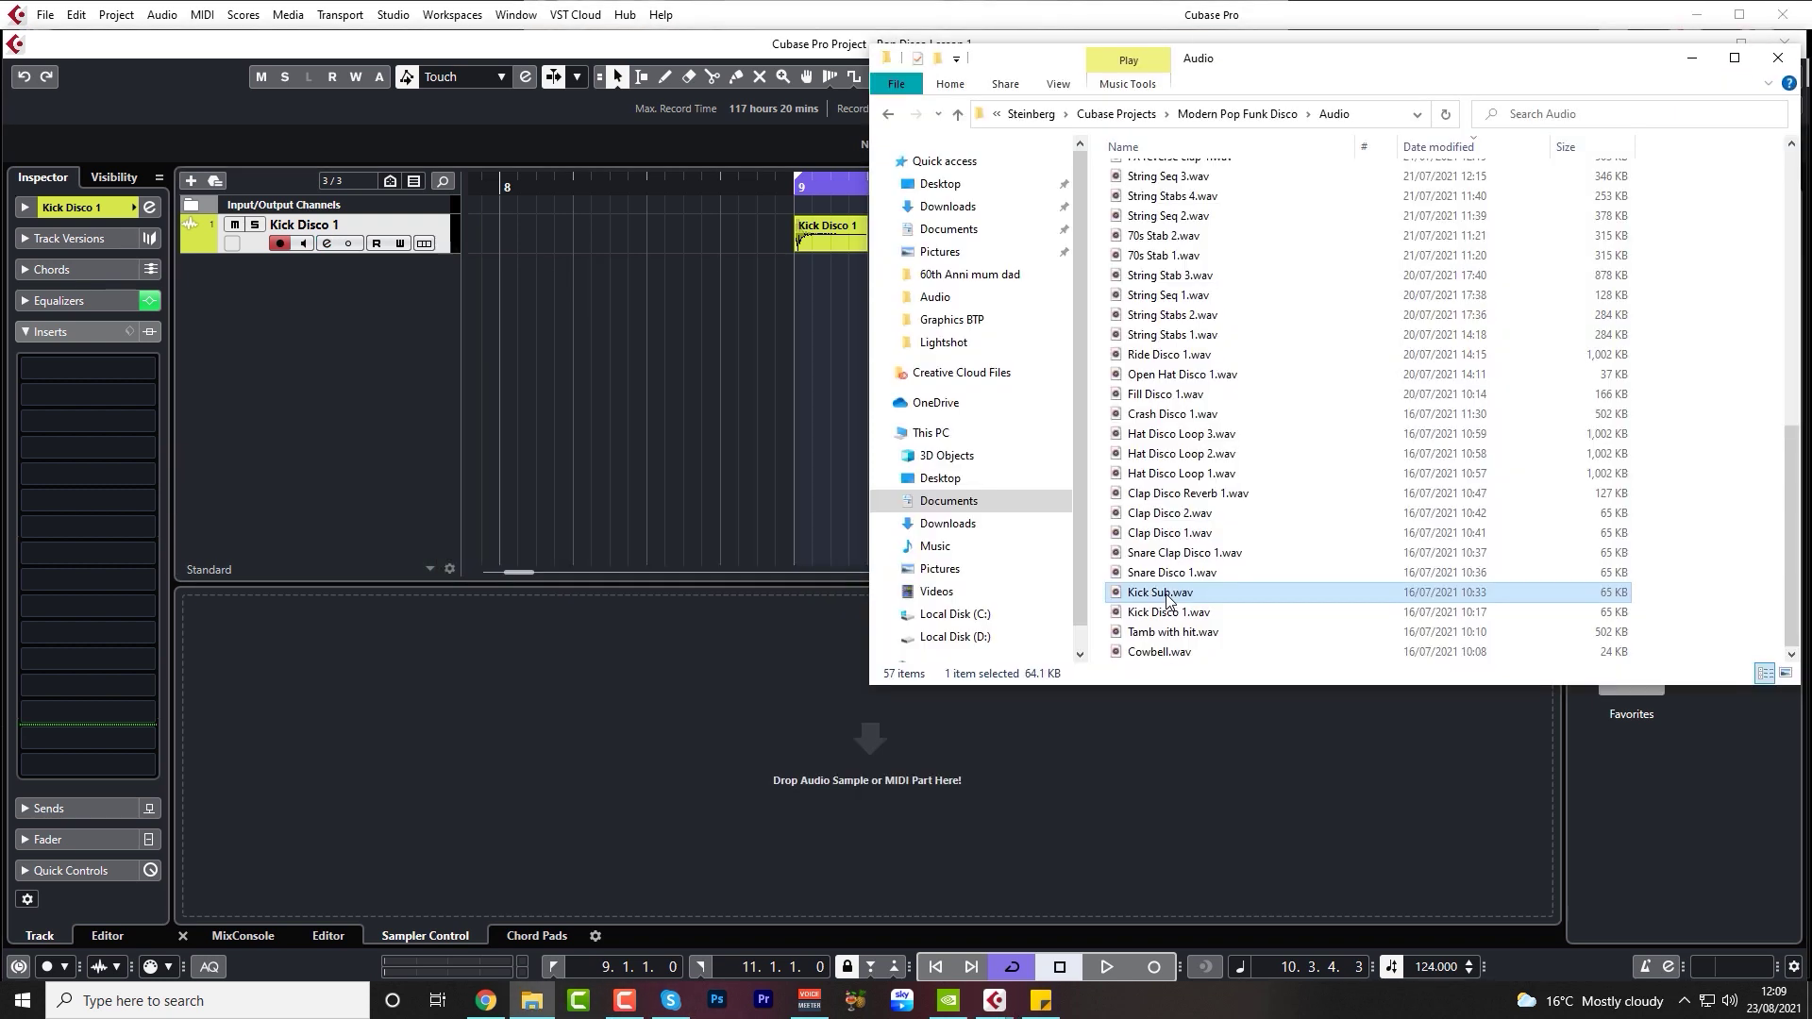
left_click_drag(1168, 600, 802, 277)
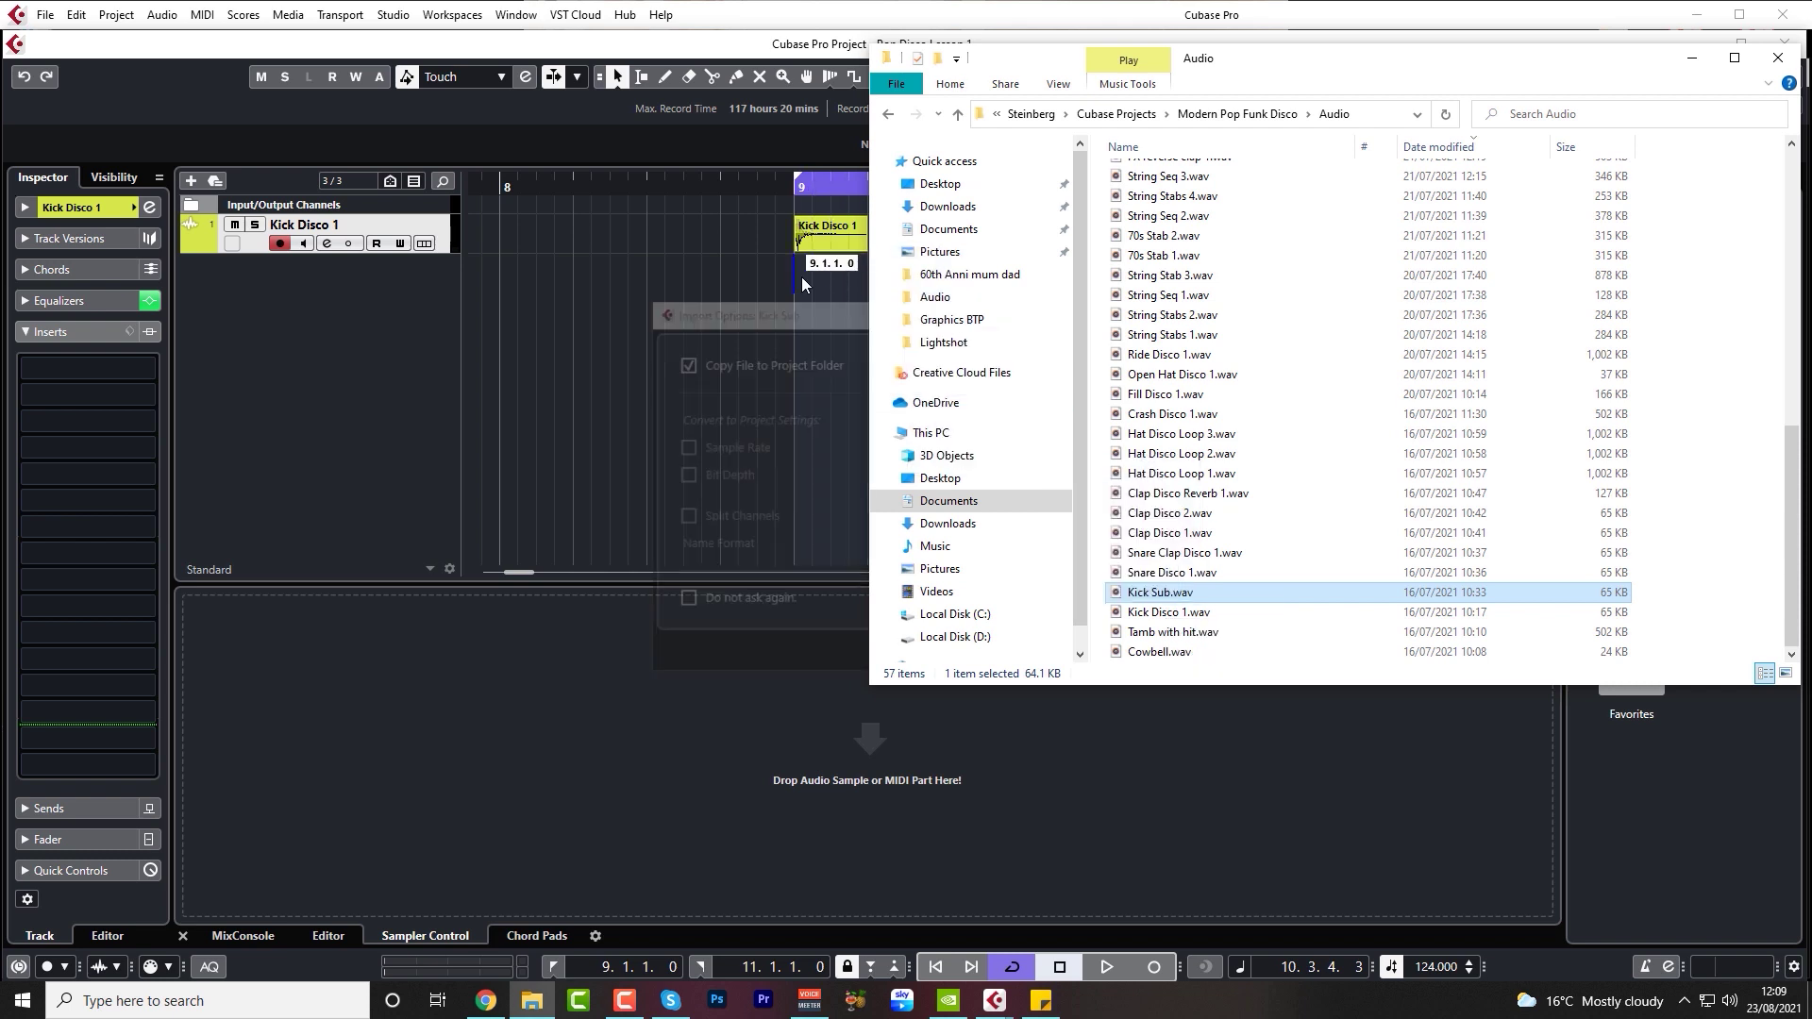
left_click(1036, 656)
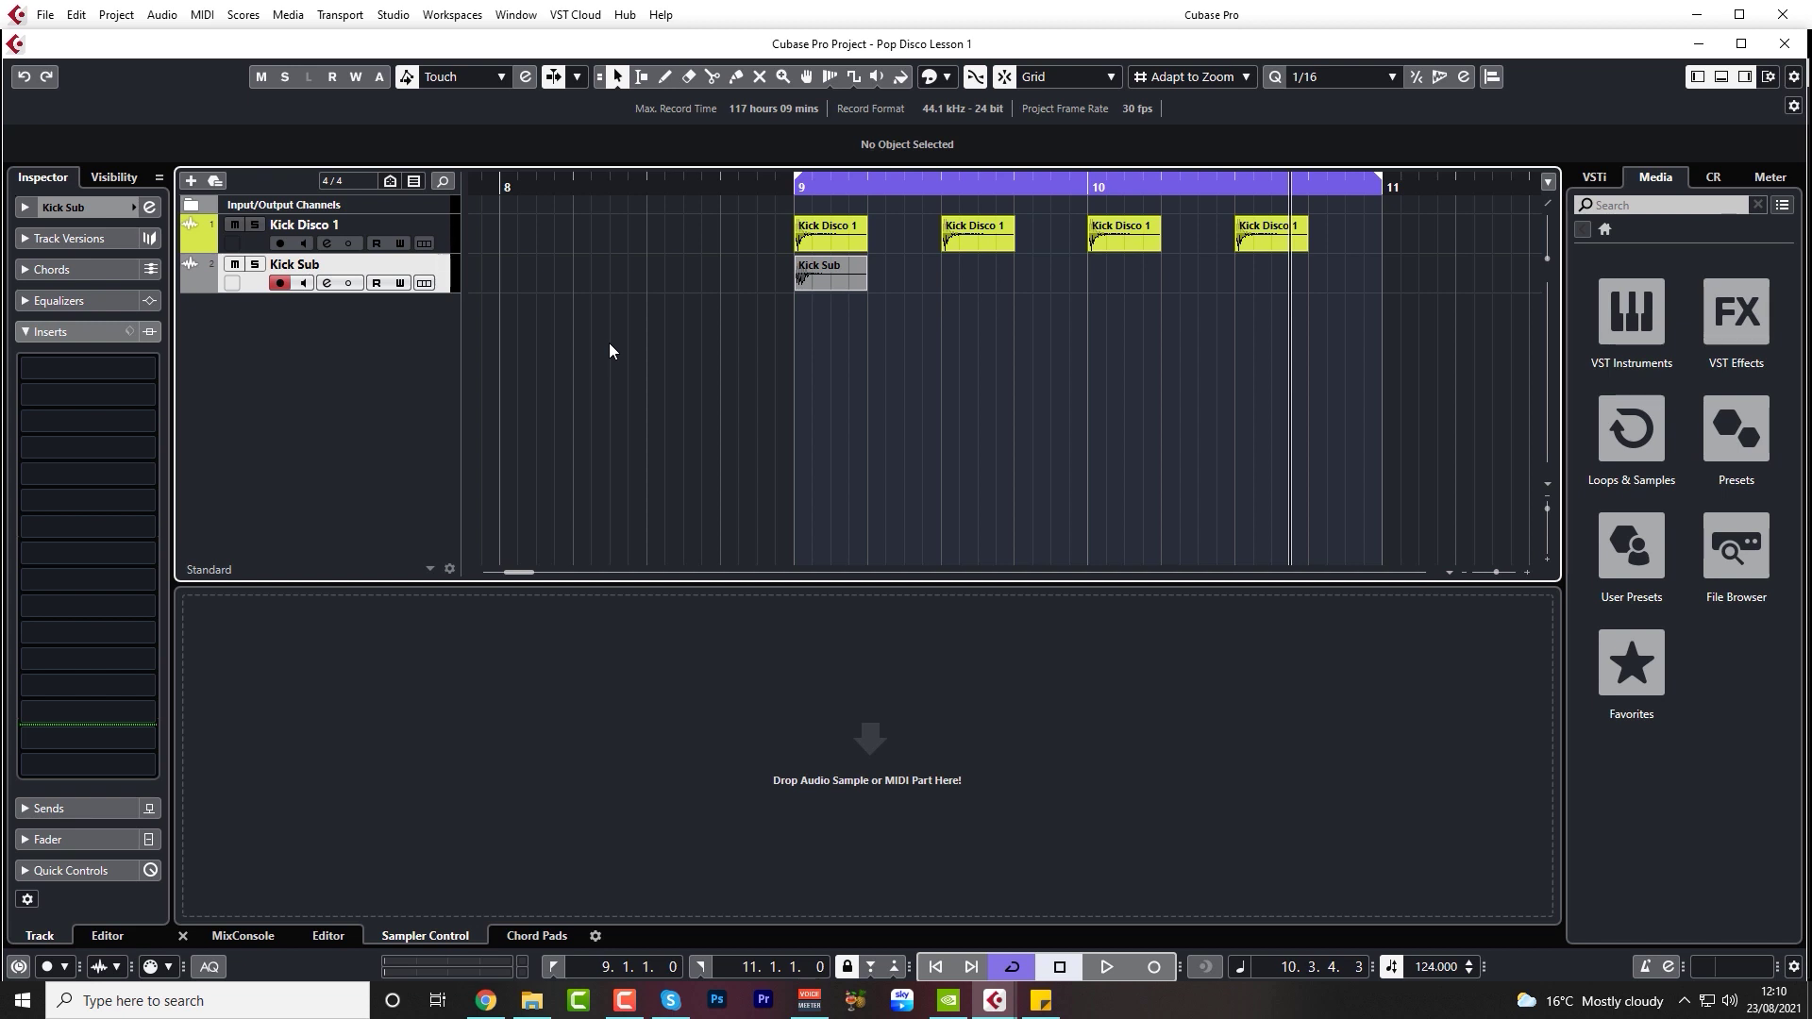
- Play from just before bar 9, repeat the Kick Sub clip under every kick clip, and select the first Kick Disco 1 clip
left_click(789, 184)
key("space")
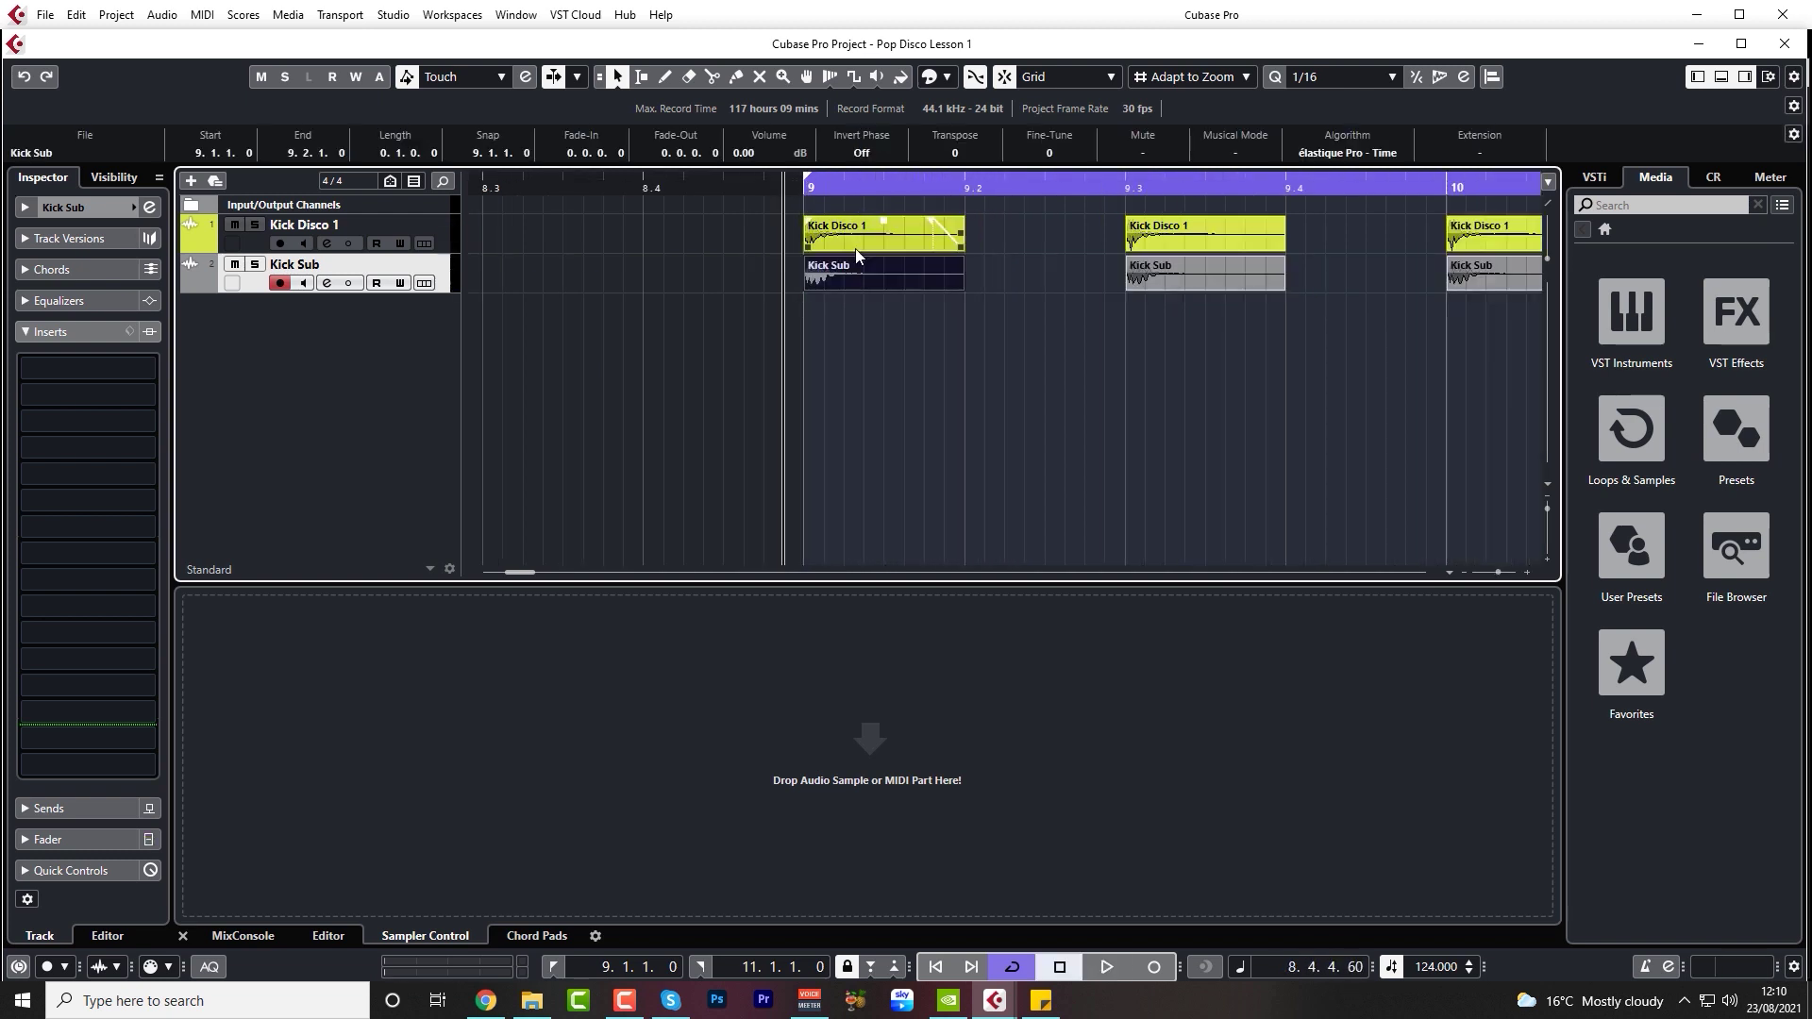
left_click(845, 236)
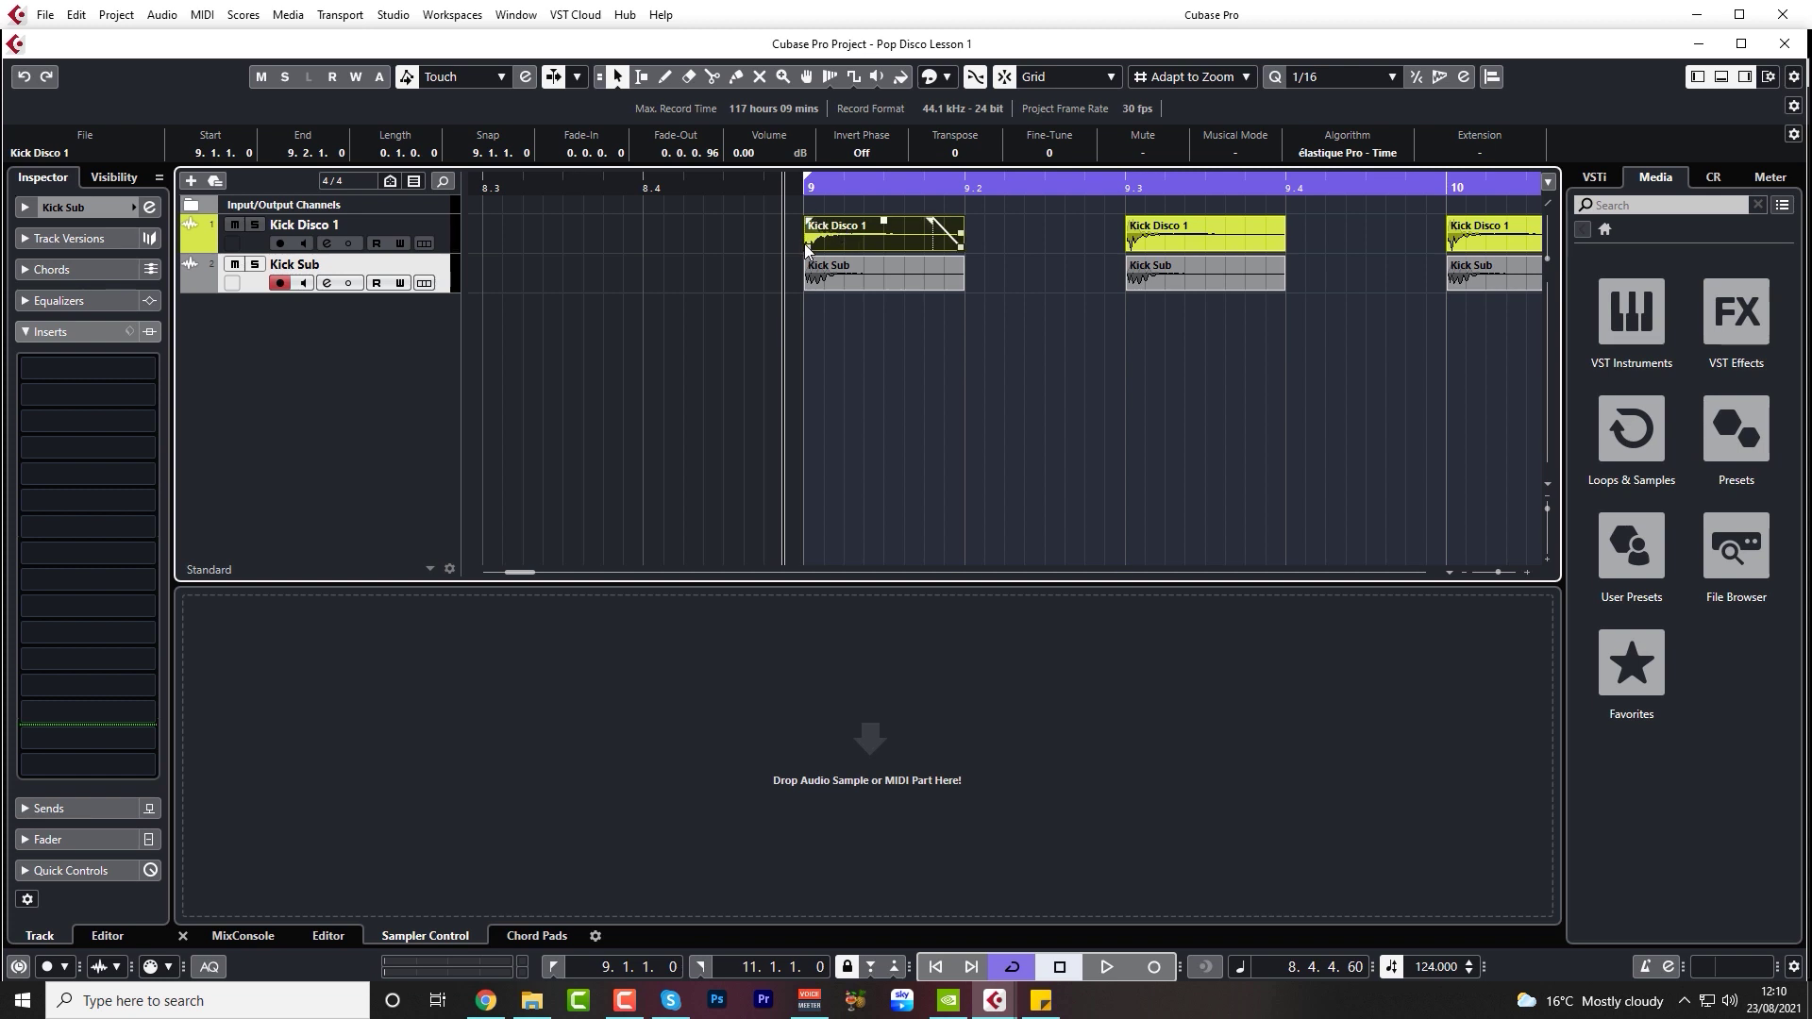
- Play the layered kick pattern and compare it with the Kick Sub track muted and unmuted
key("space")
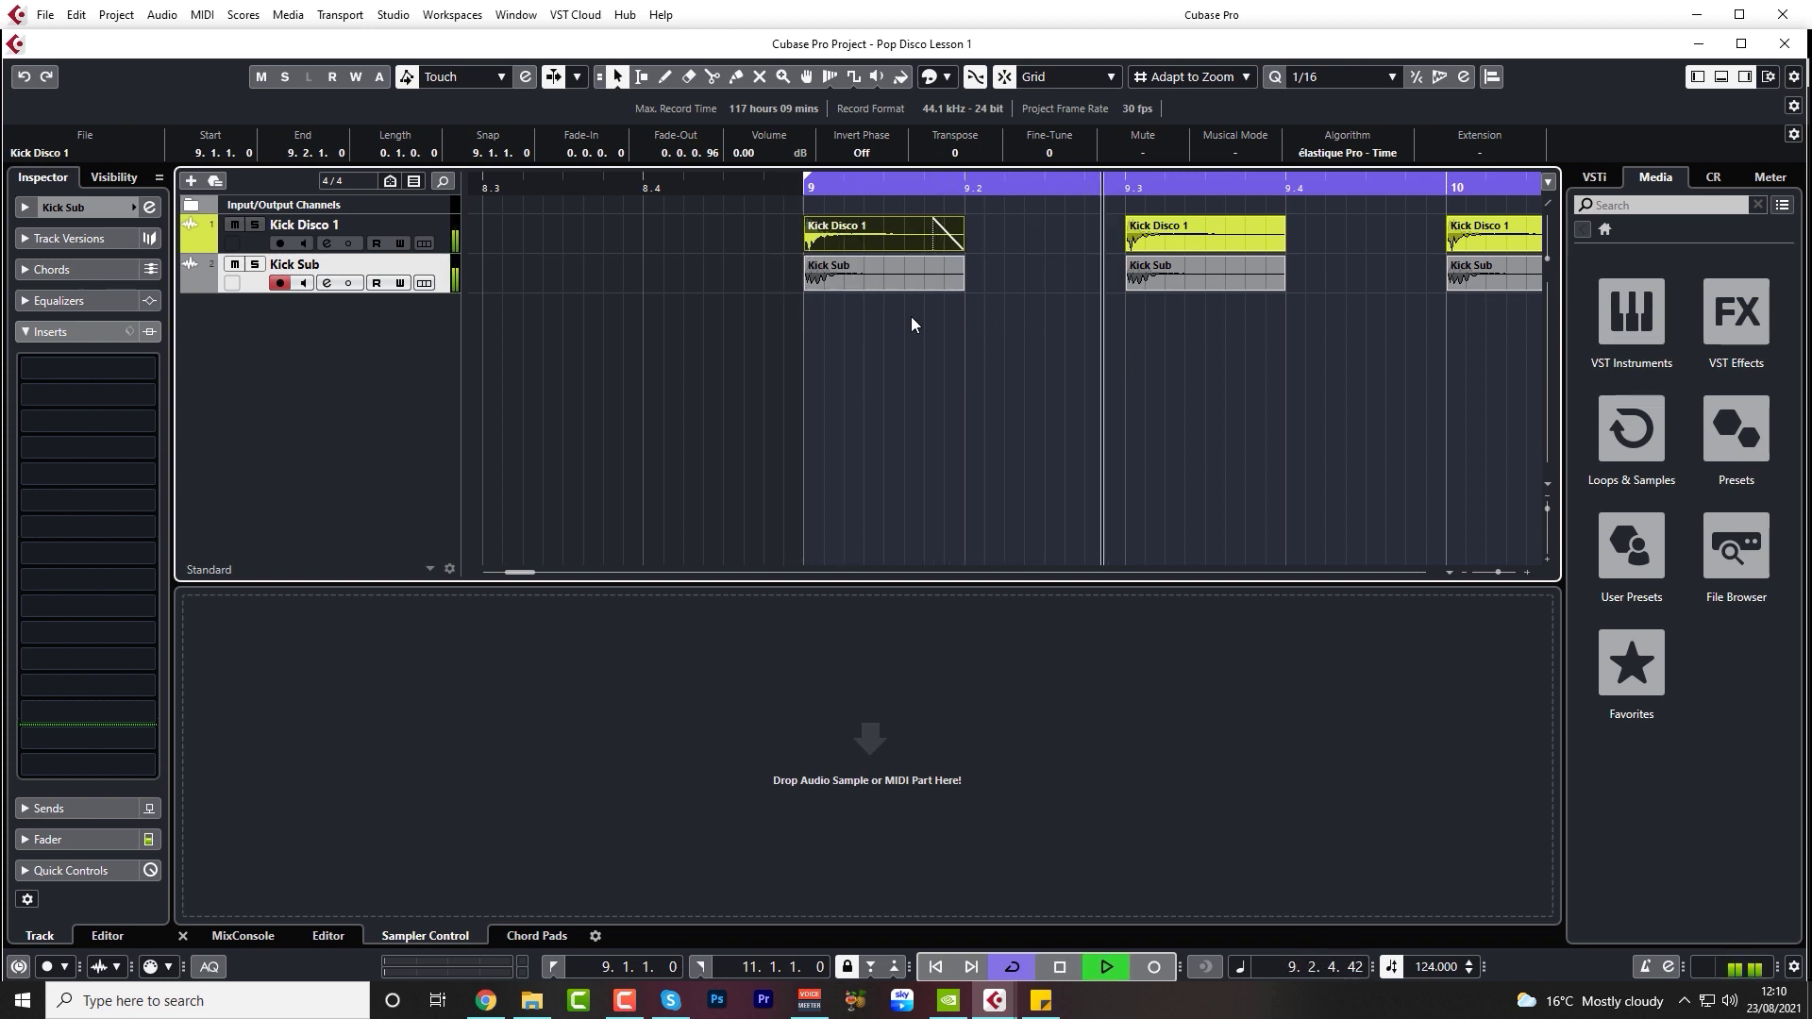
key("g")
key("g")
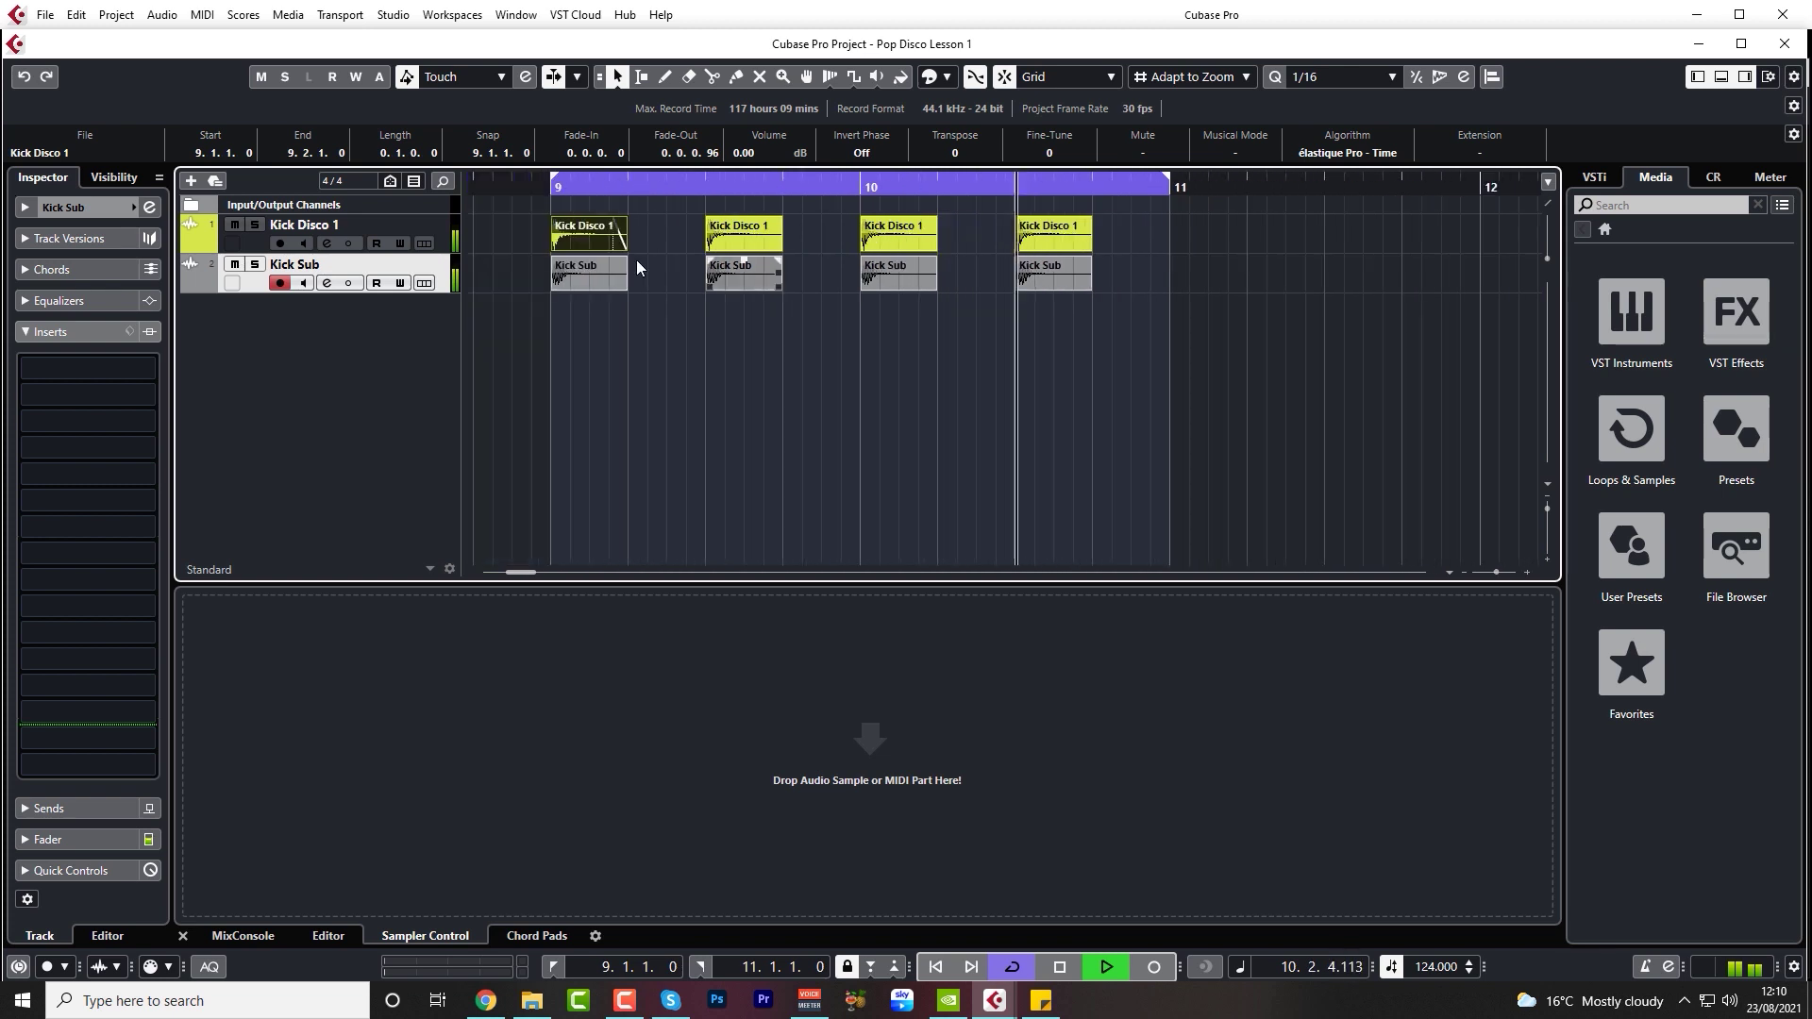
left_click(235, 264)
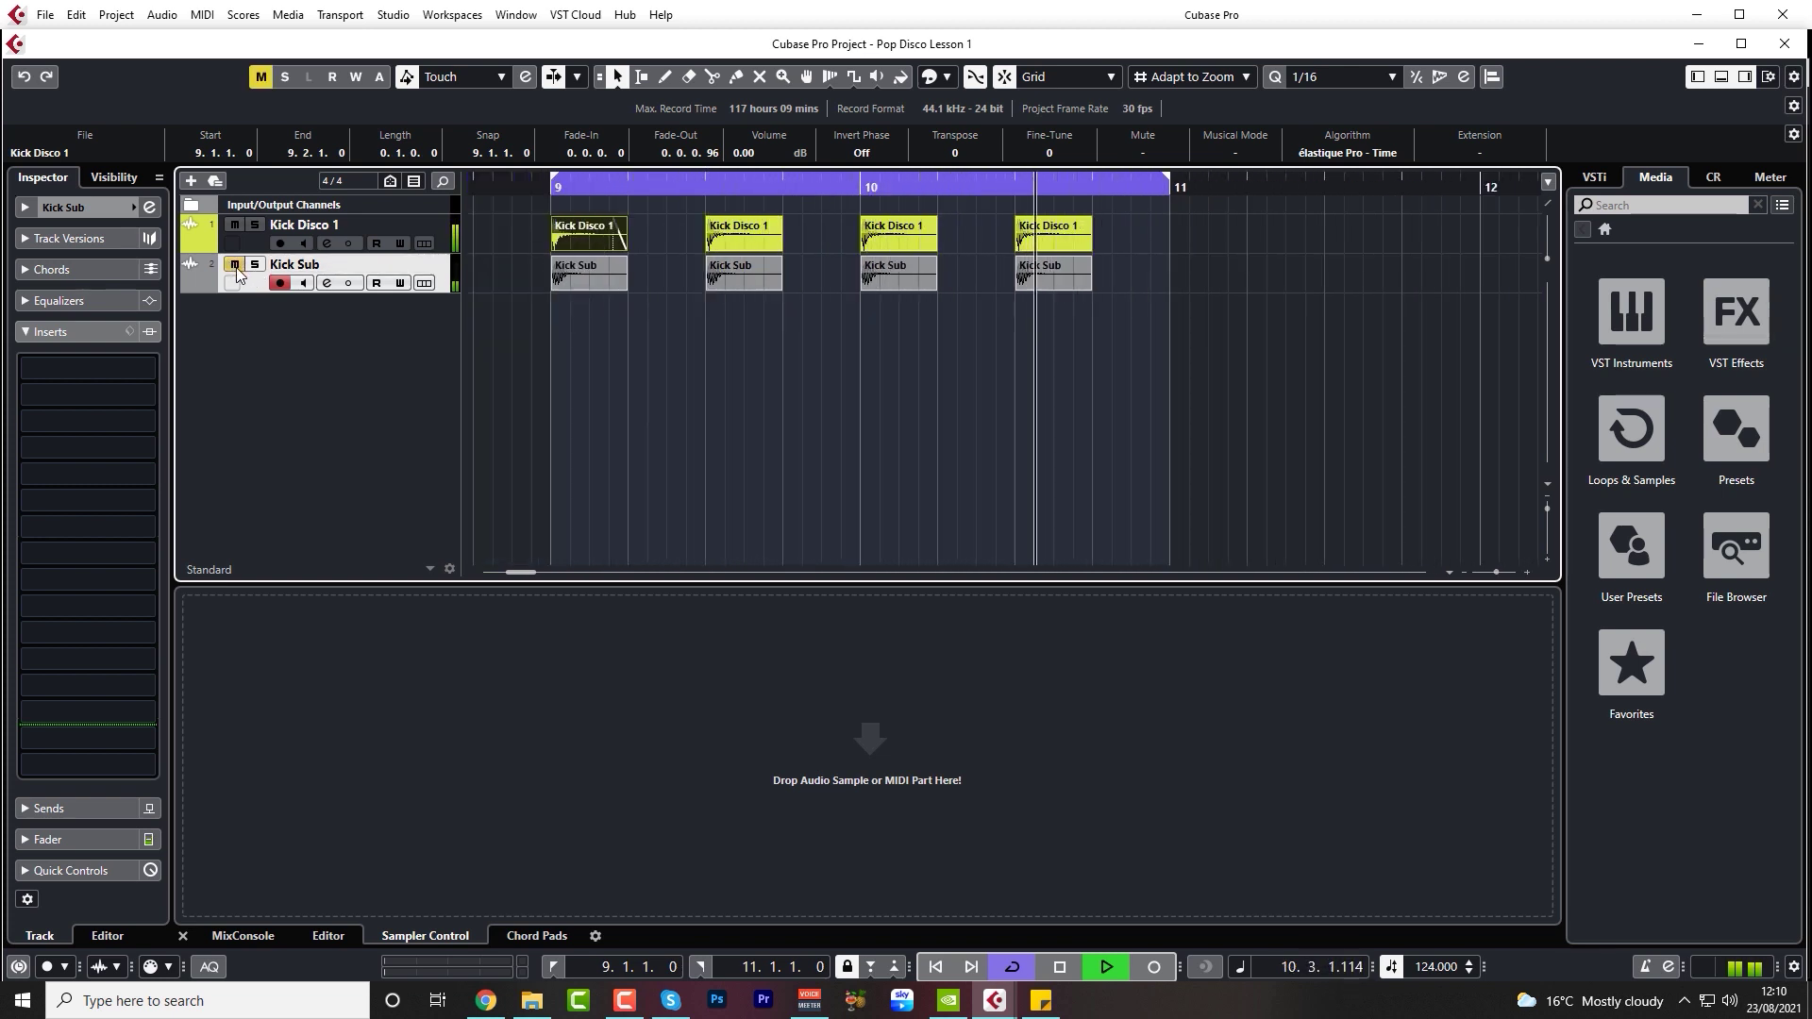
left_click(236, 268)
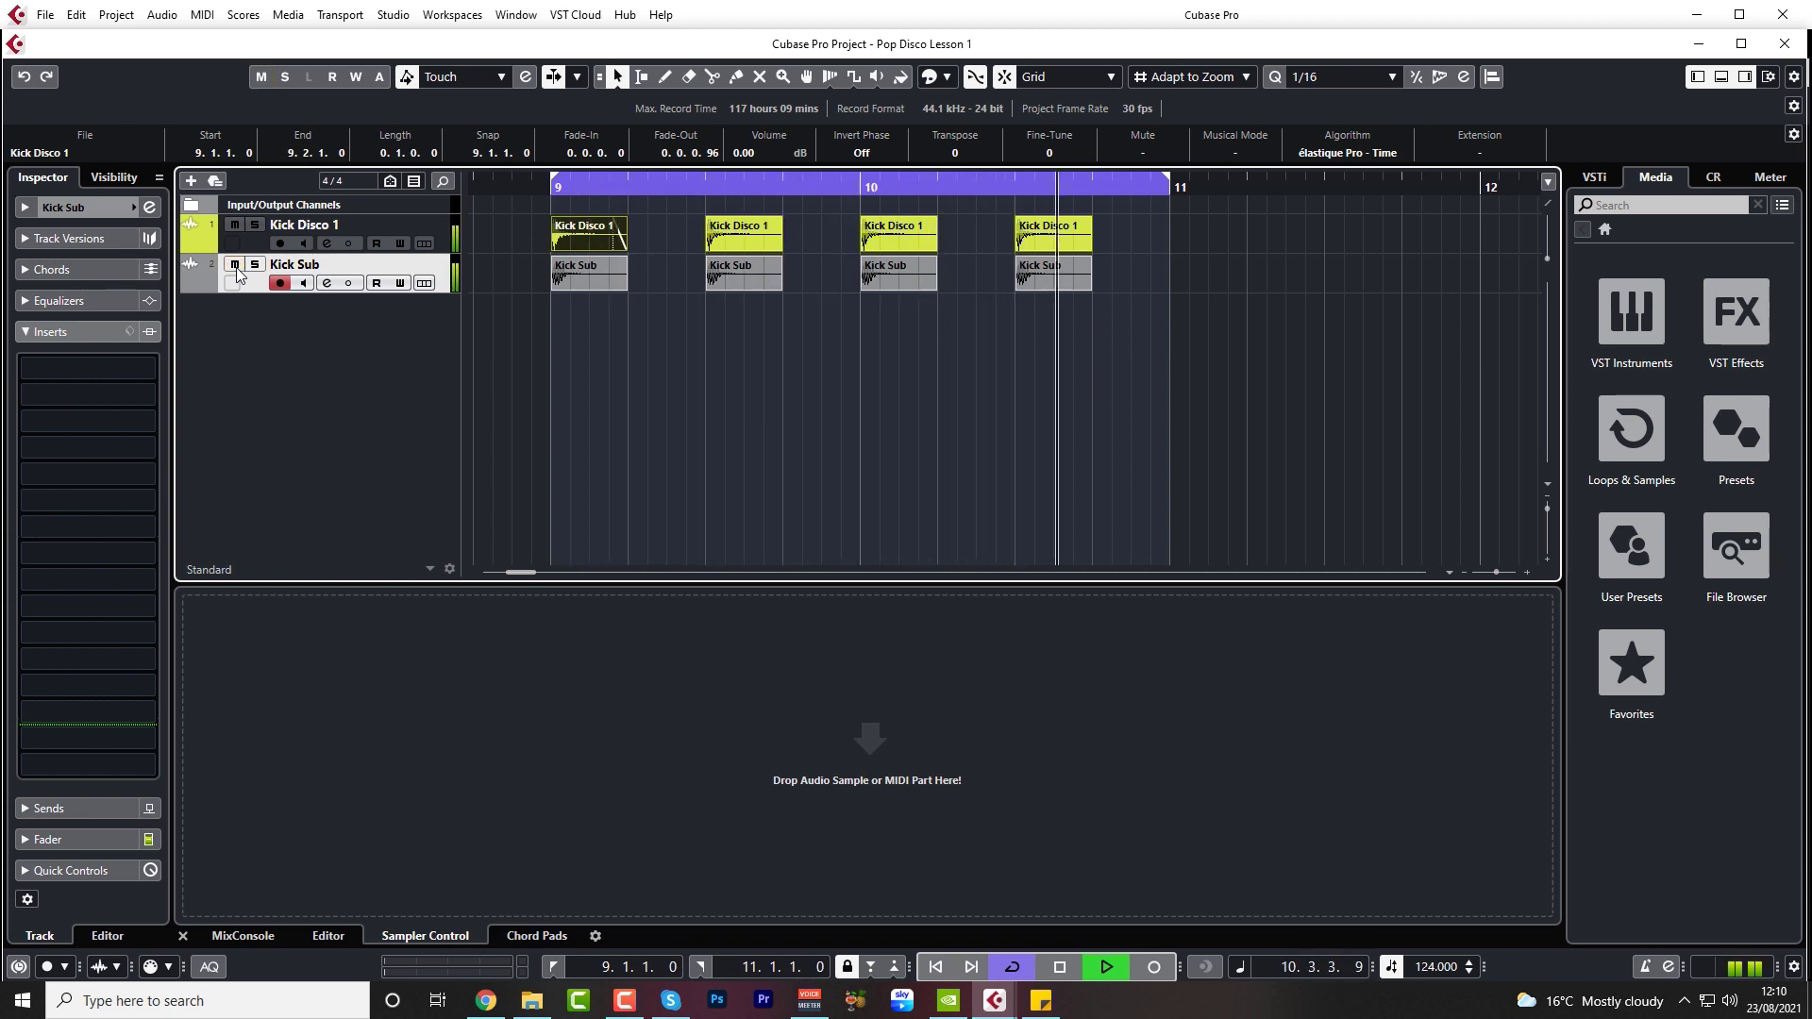
key("space")
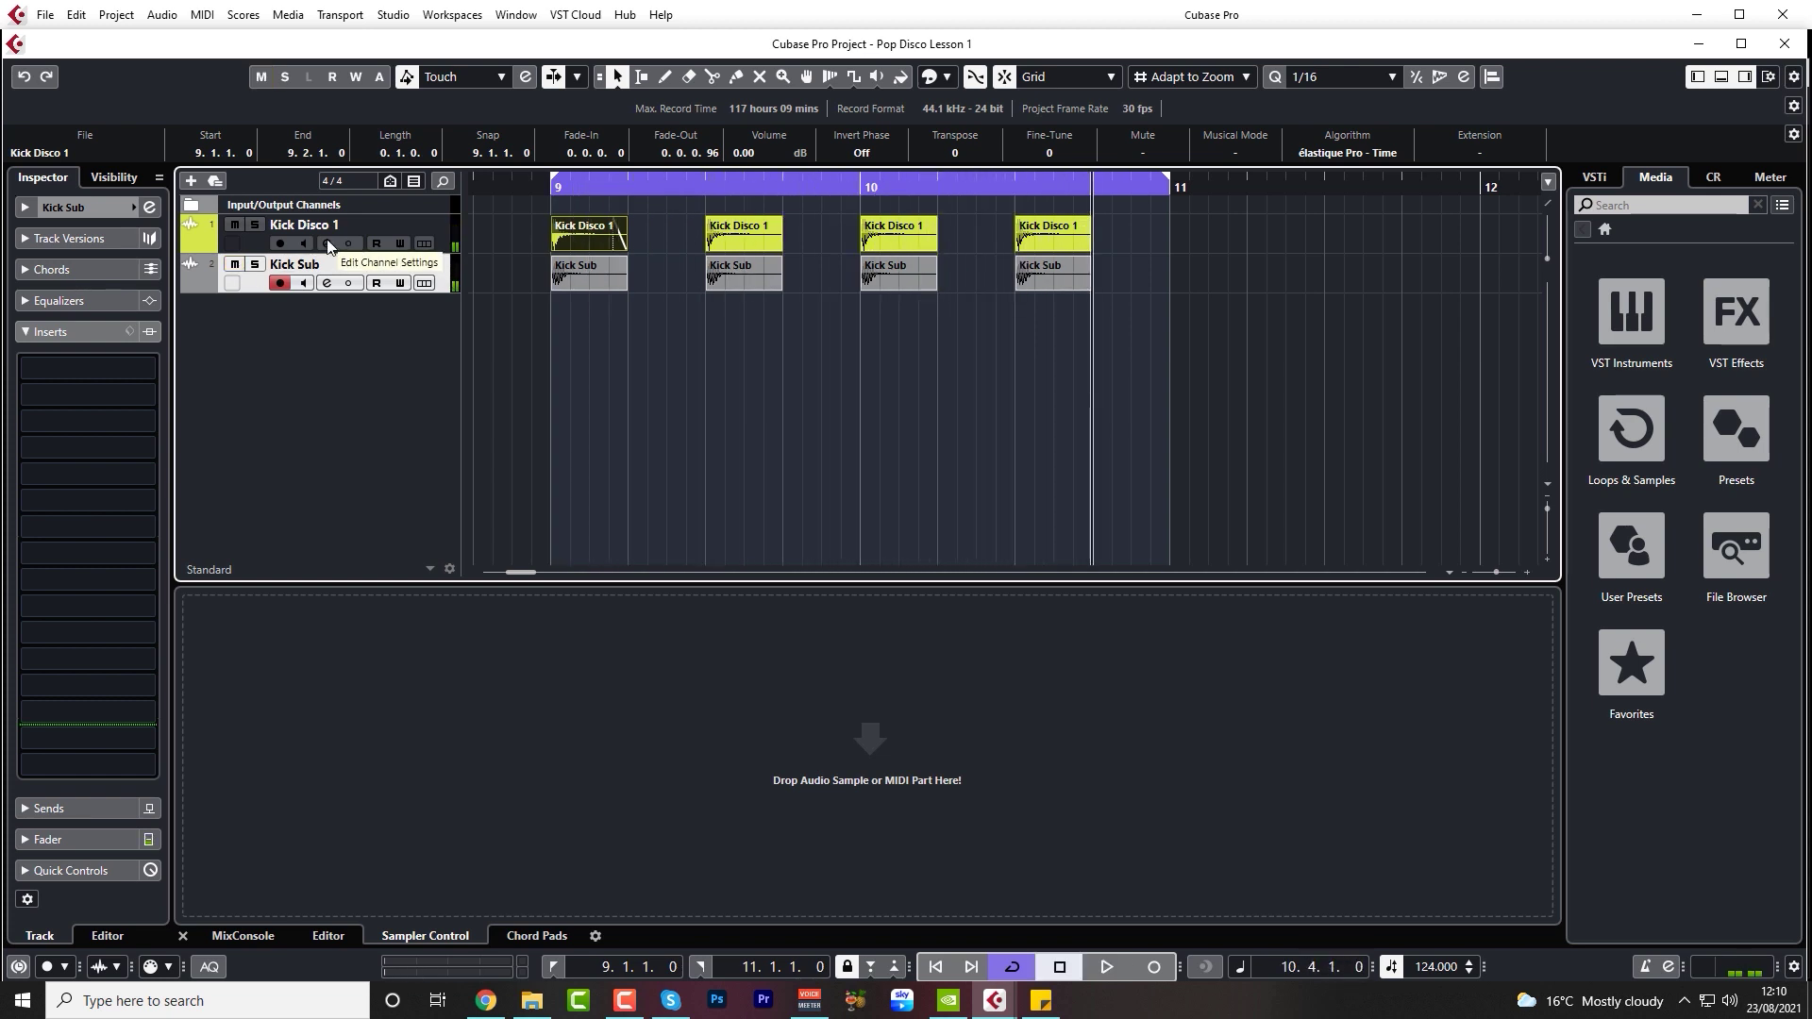
- Open the Kick Disco 1 channel settings and play the pattern to examine the kick's low-frequency spectrum in the equalizer
left_click(327, 244)
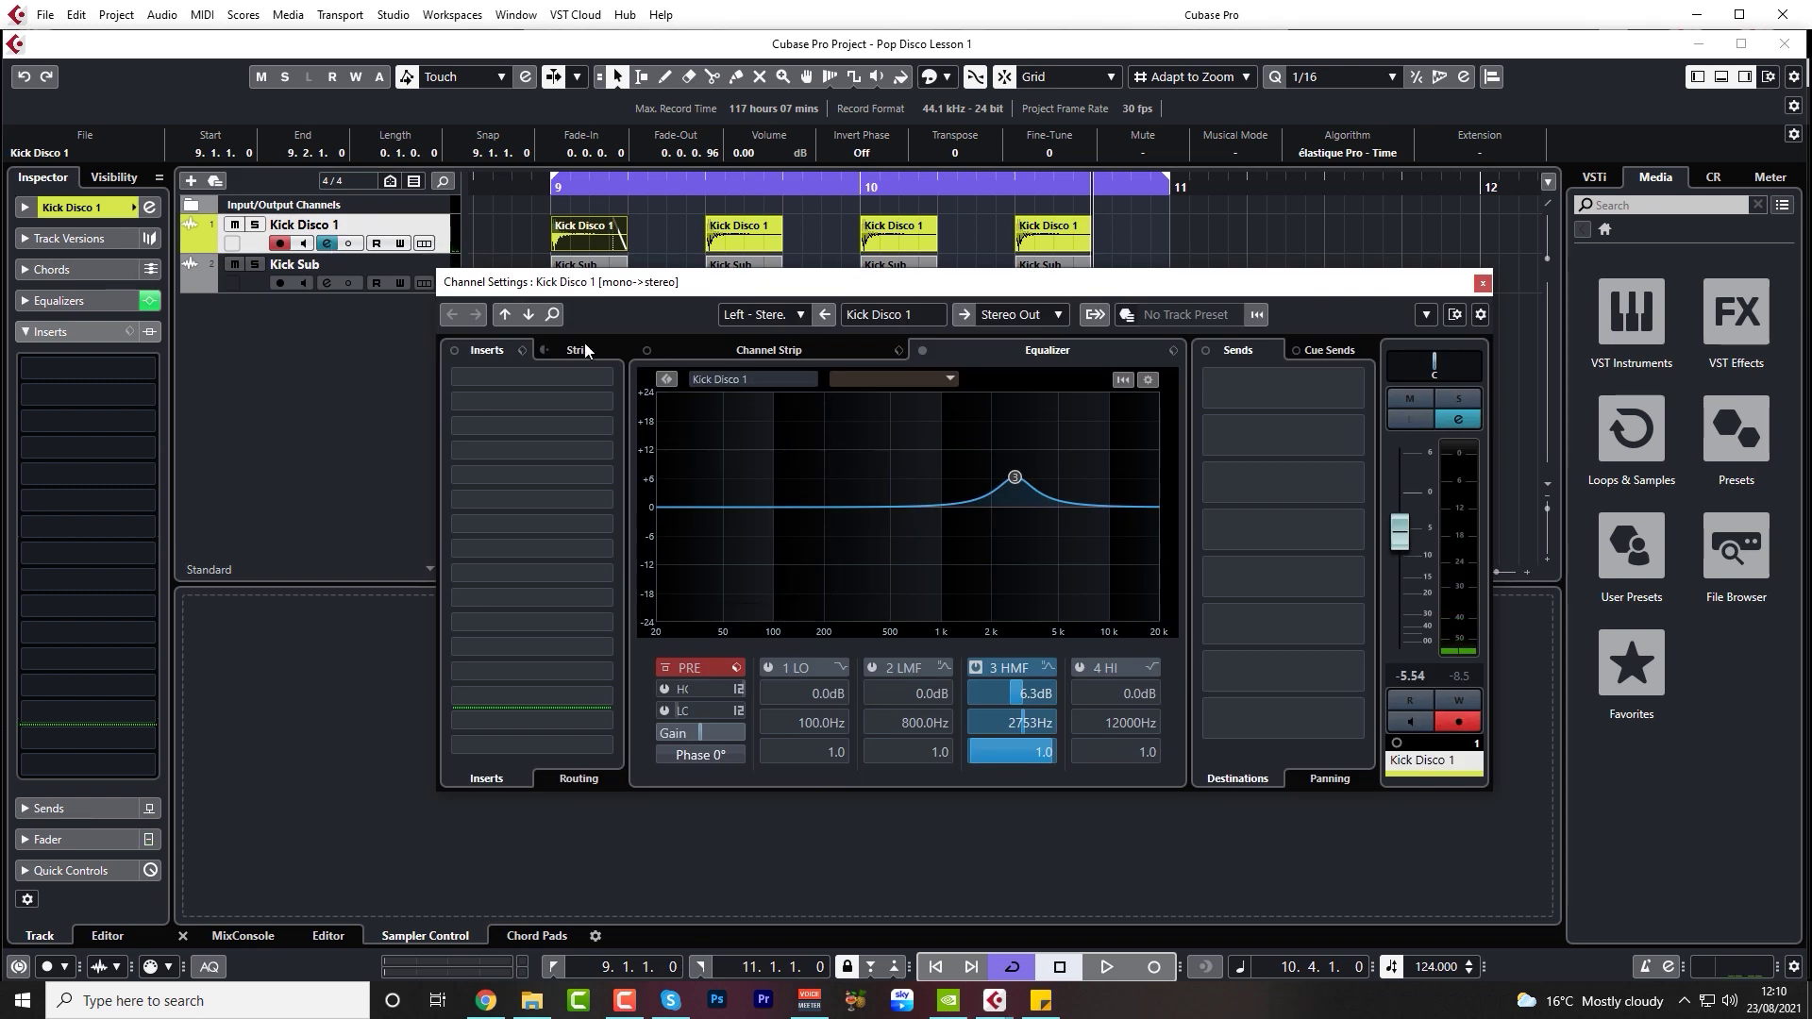
key("space")
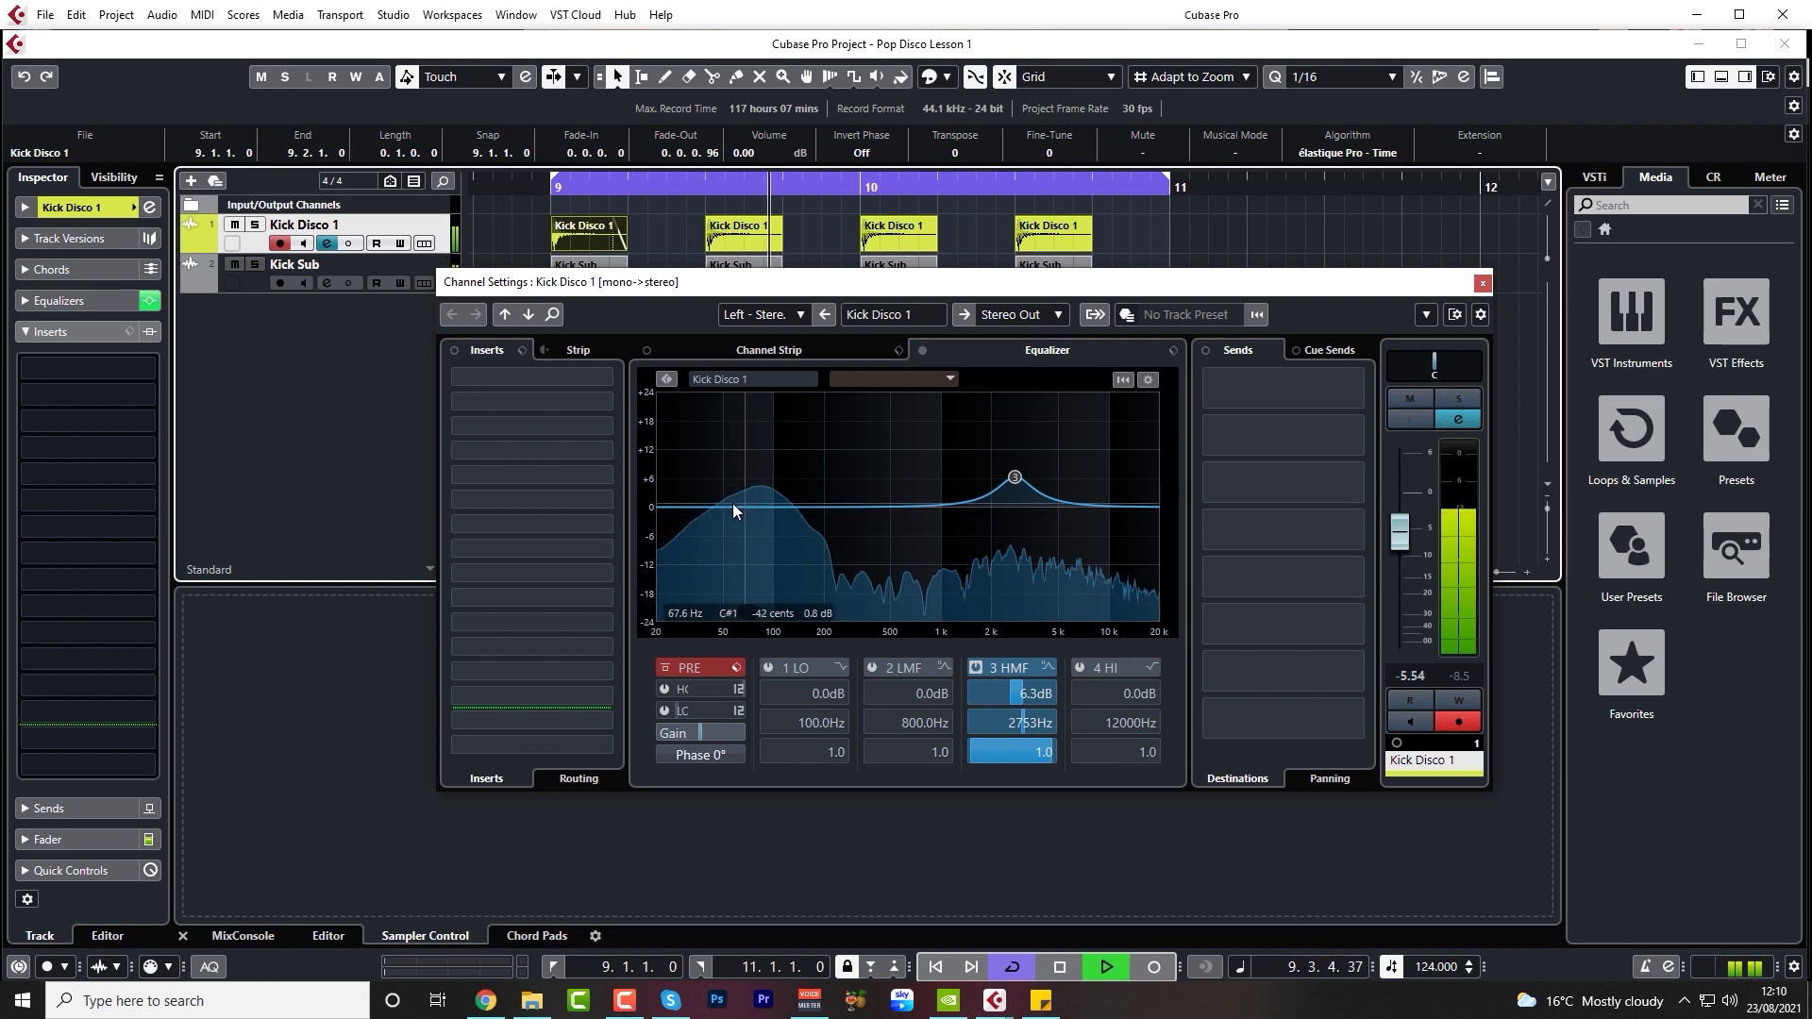
key("space")
- Enable the Kick Disco 1 channel's low-cut filter with a 48 dB/Oct slope and set its frequency to about 98.2 Hz
left_click(704, 710)
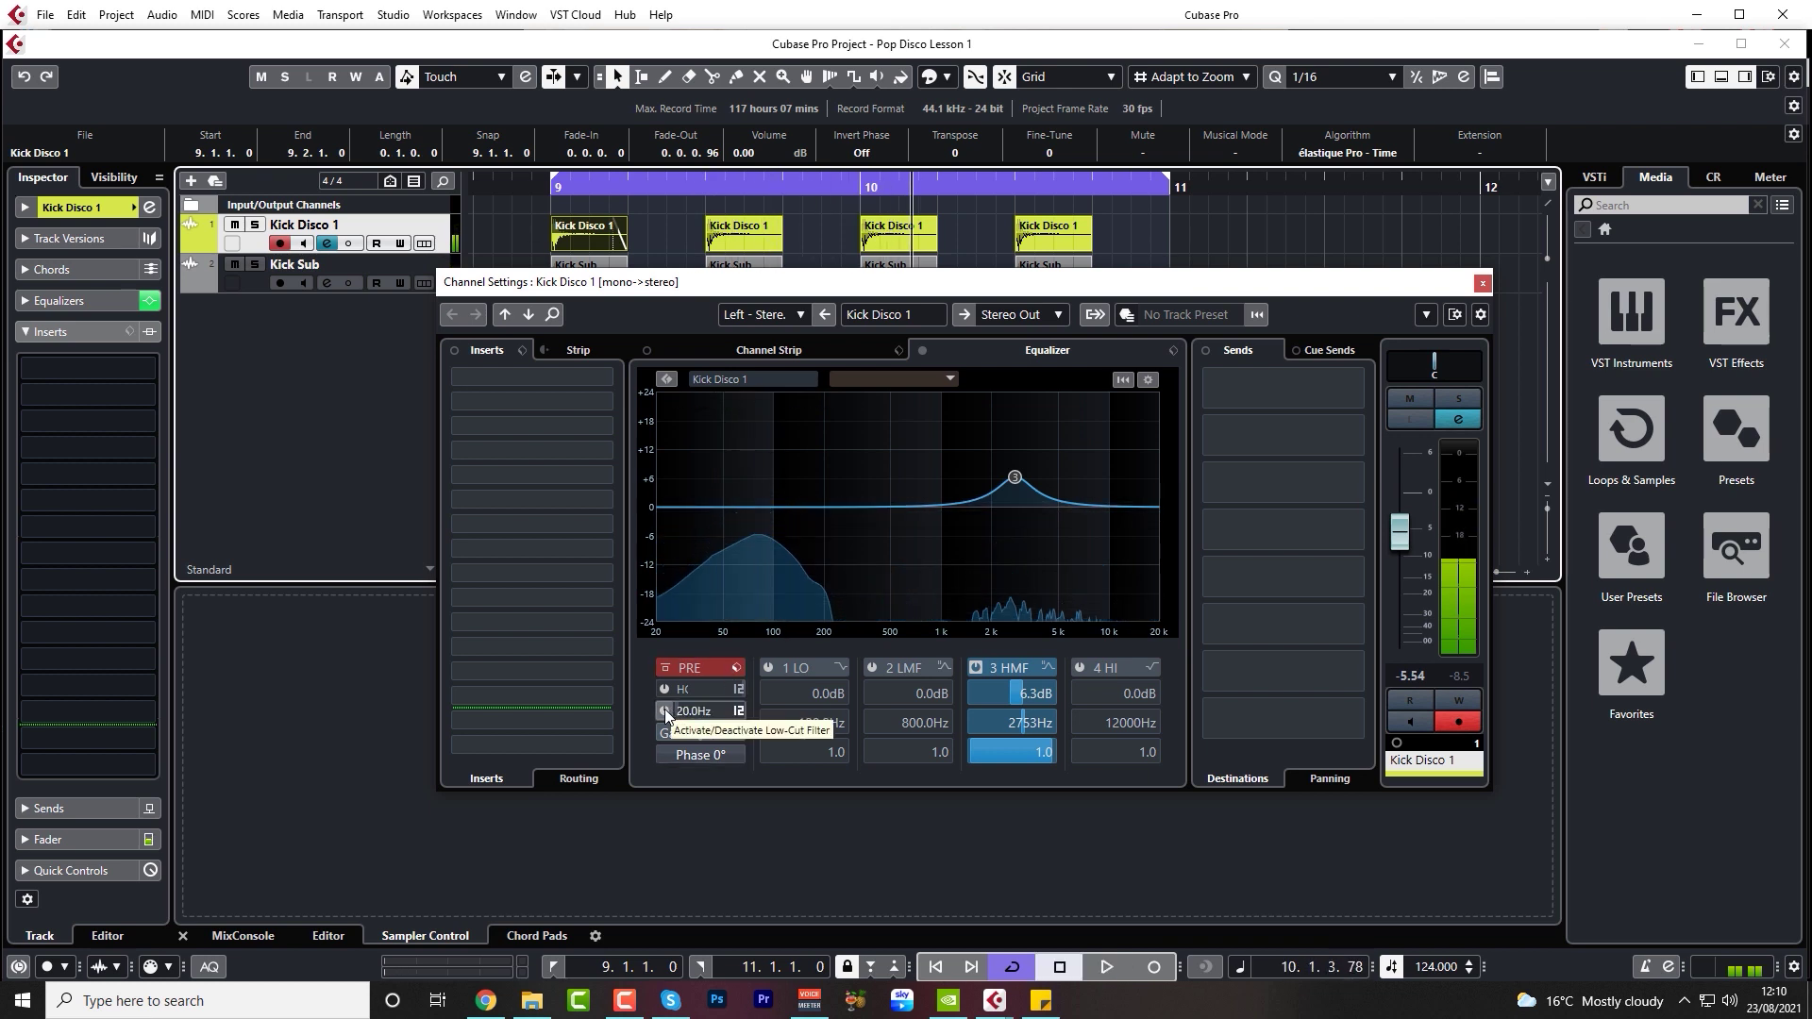
left_click(739, 710)
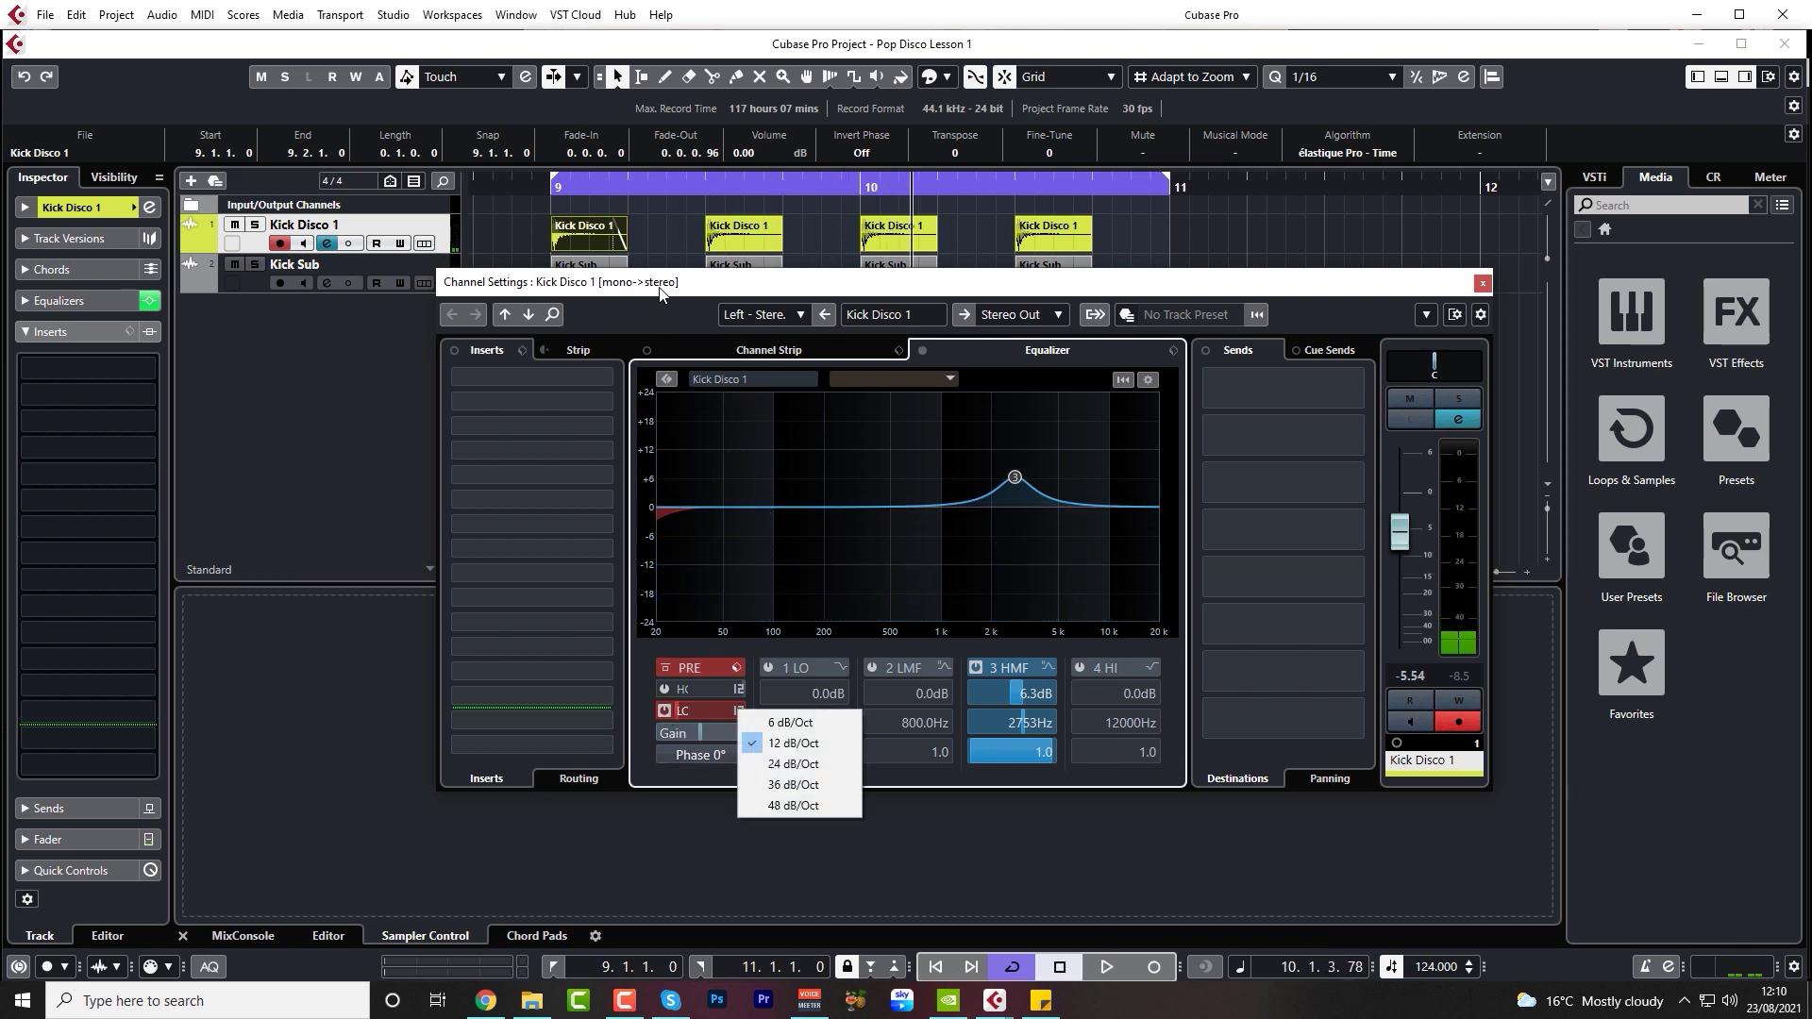
left_click_drag(667, 282, 647, 345)
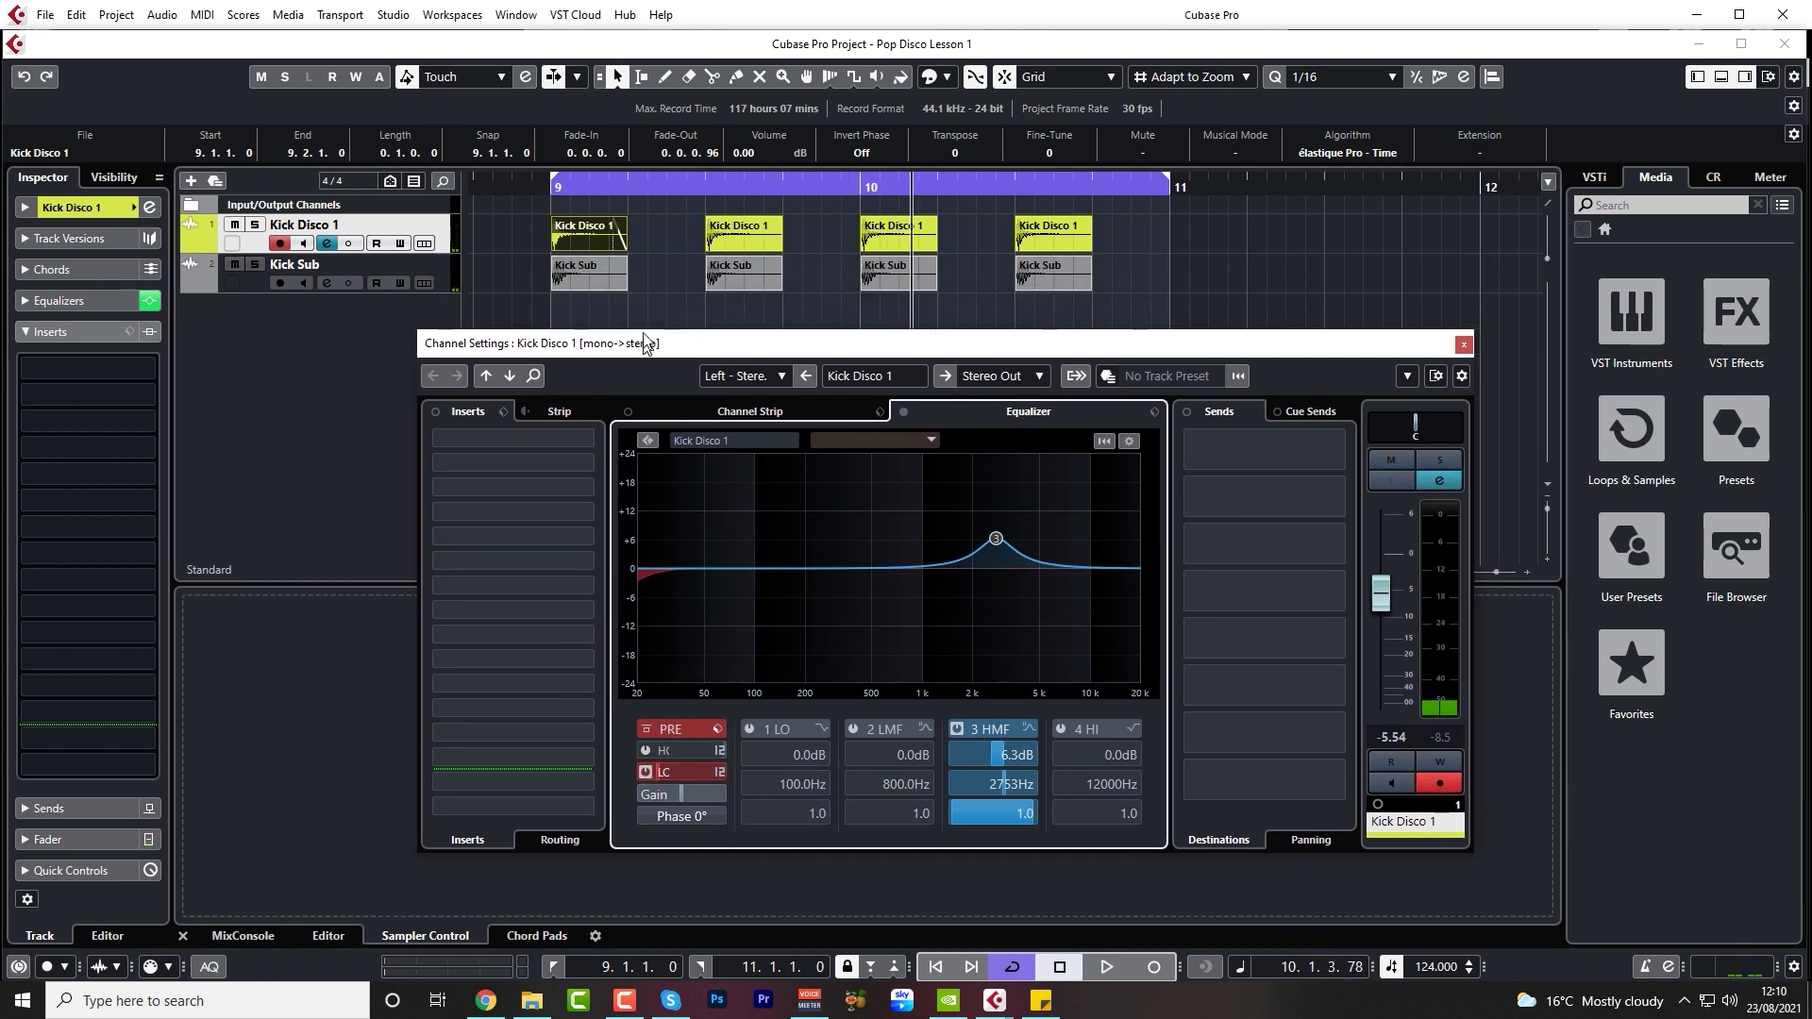
left_click(721, 773)
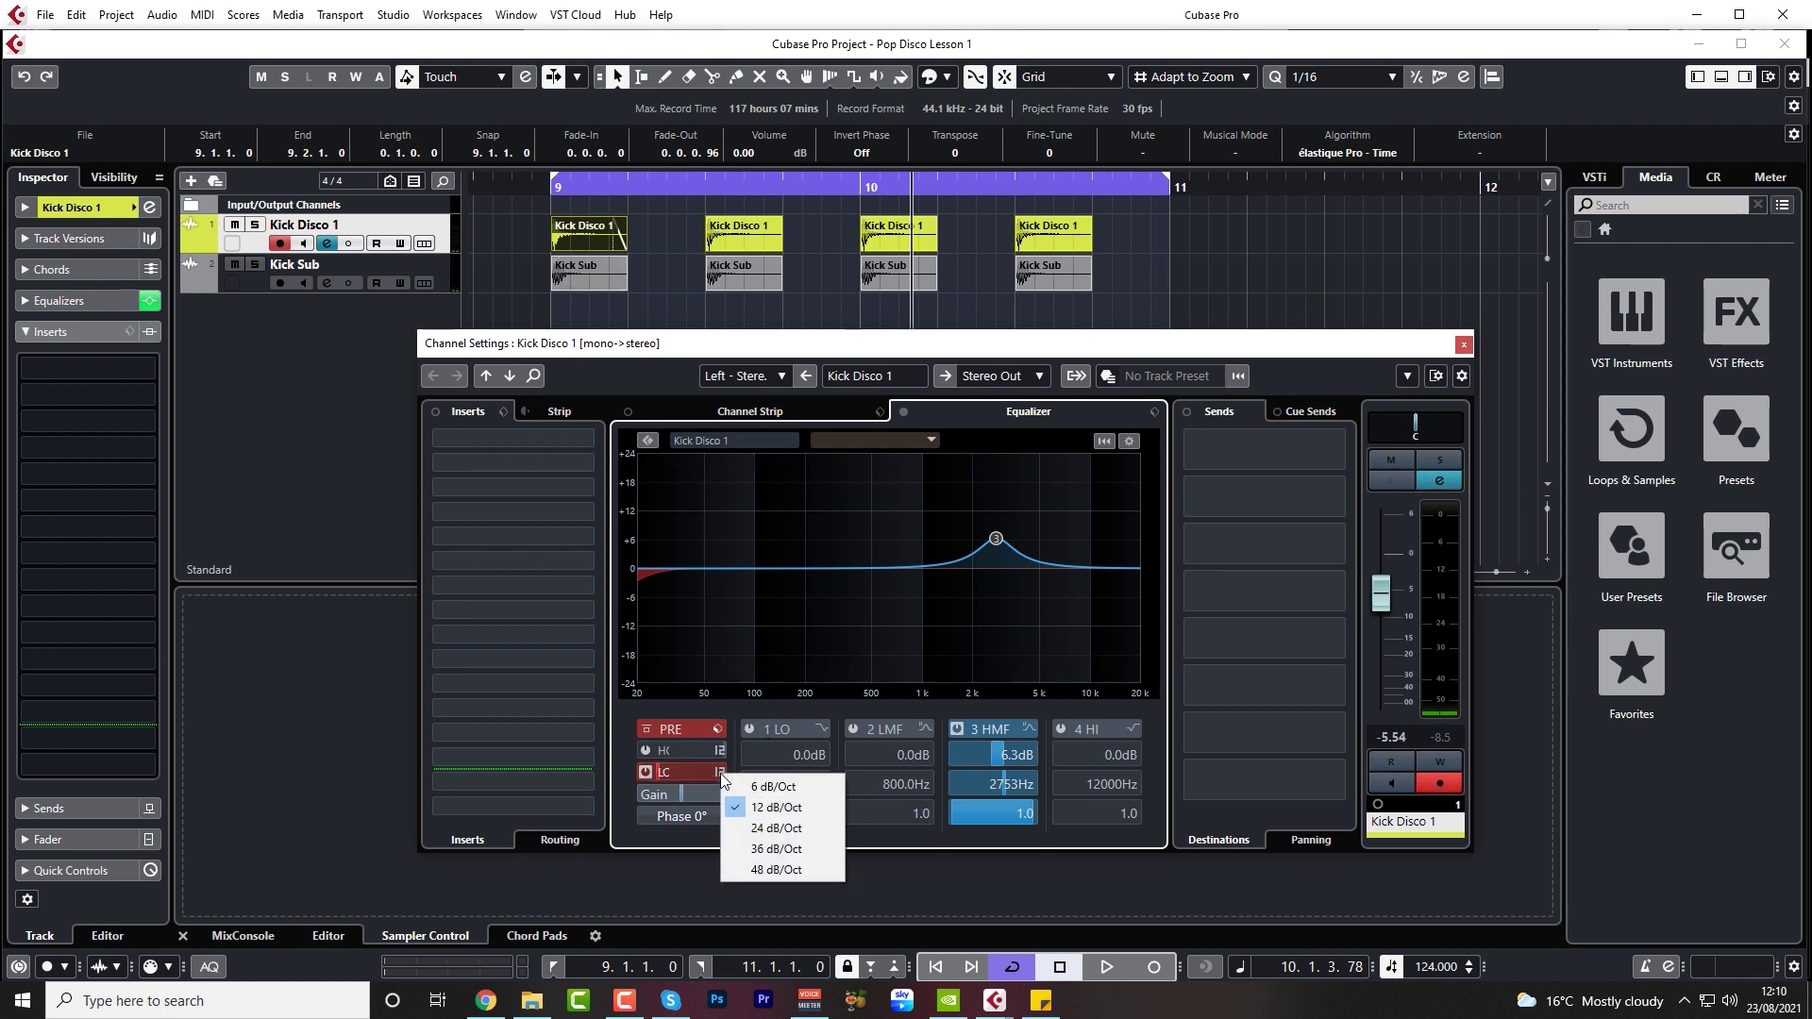
left_click(757, 866)
left_click_drag(698, 773, 746, 614)
left_click_drag(695, 768, 719, 732)
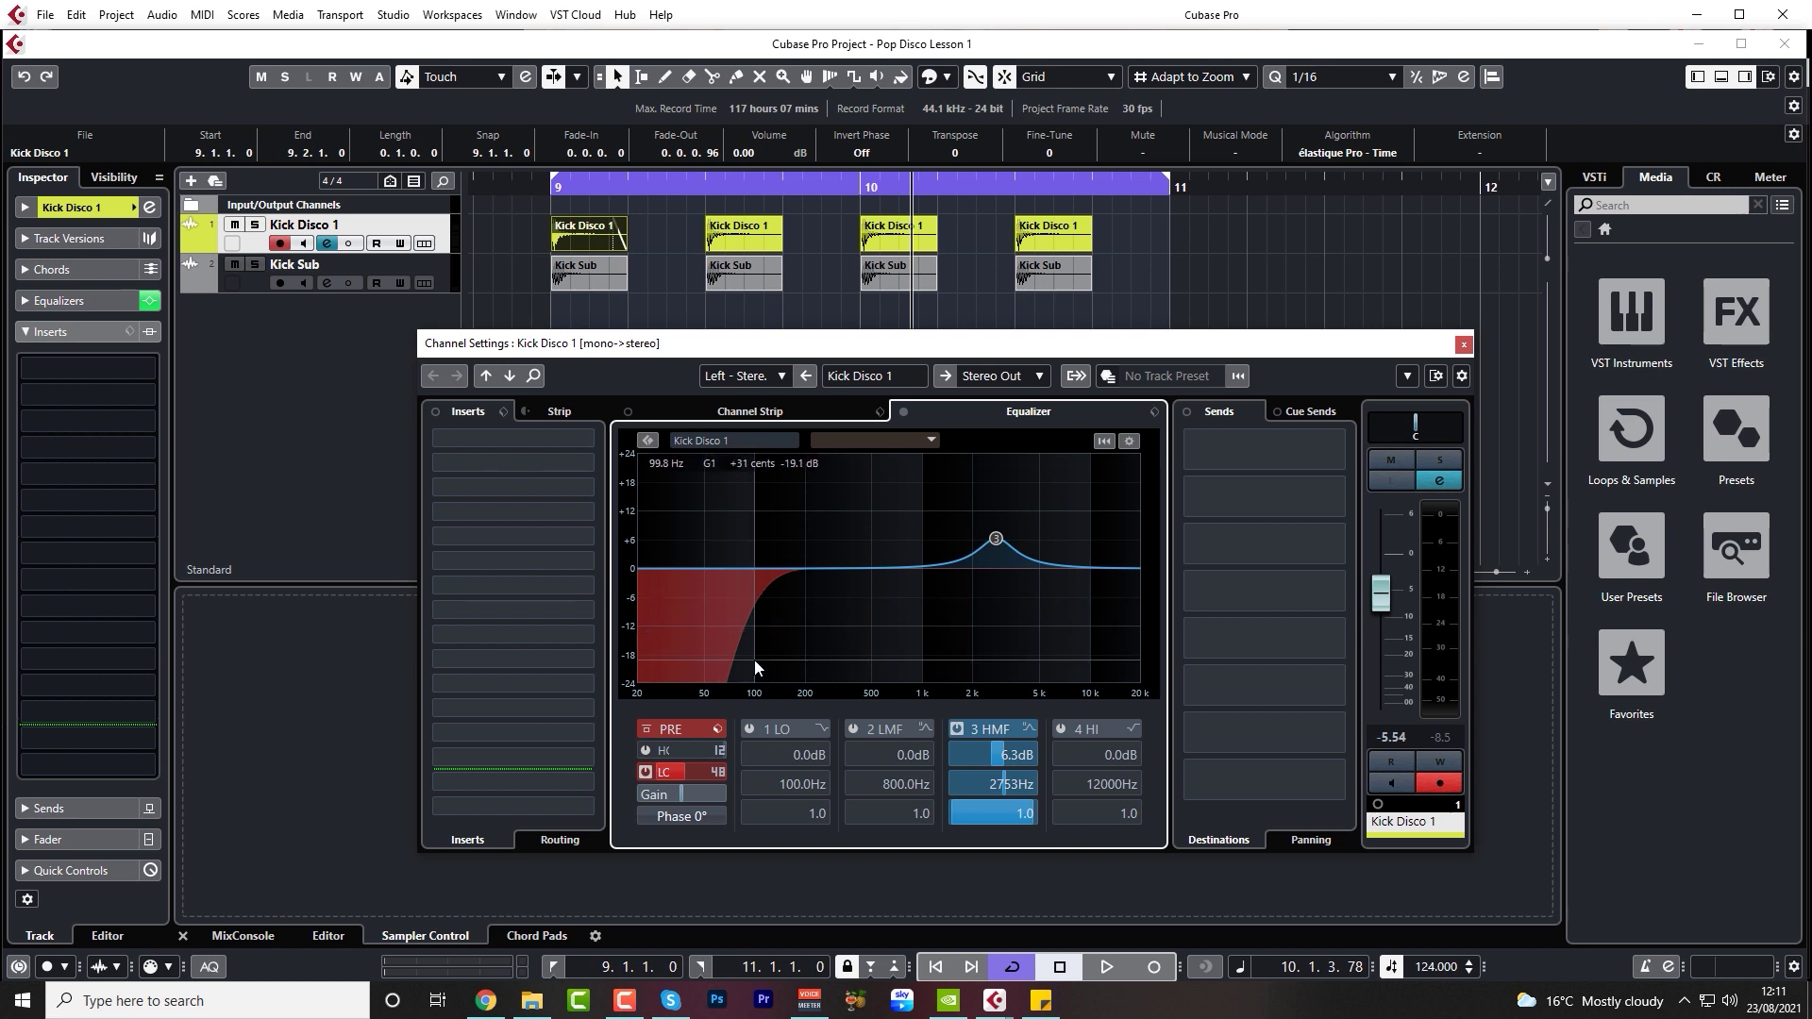
left_click_drag(699, 773, 690, 795)
- Play from bar 9, compare the kick with the low-cut filter off and on, and lower the filter's cutoff frequency
left_click(546, 185)
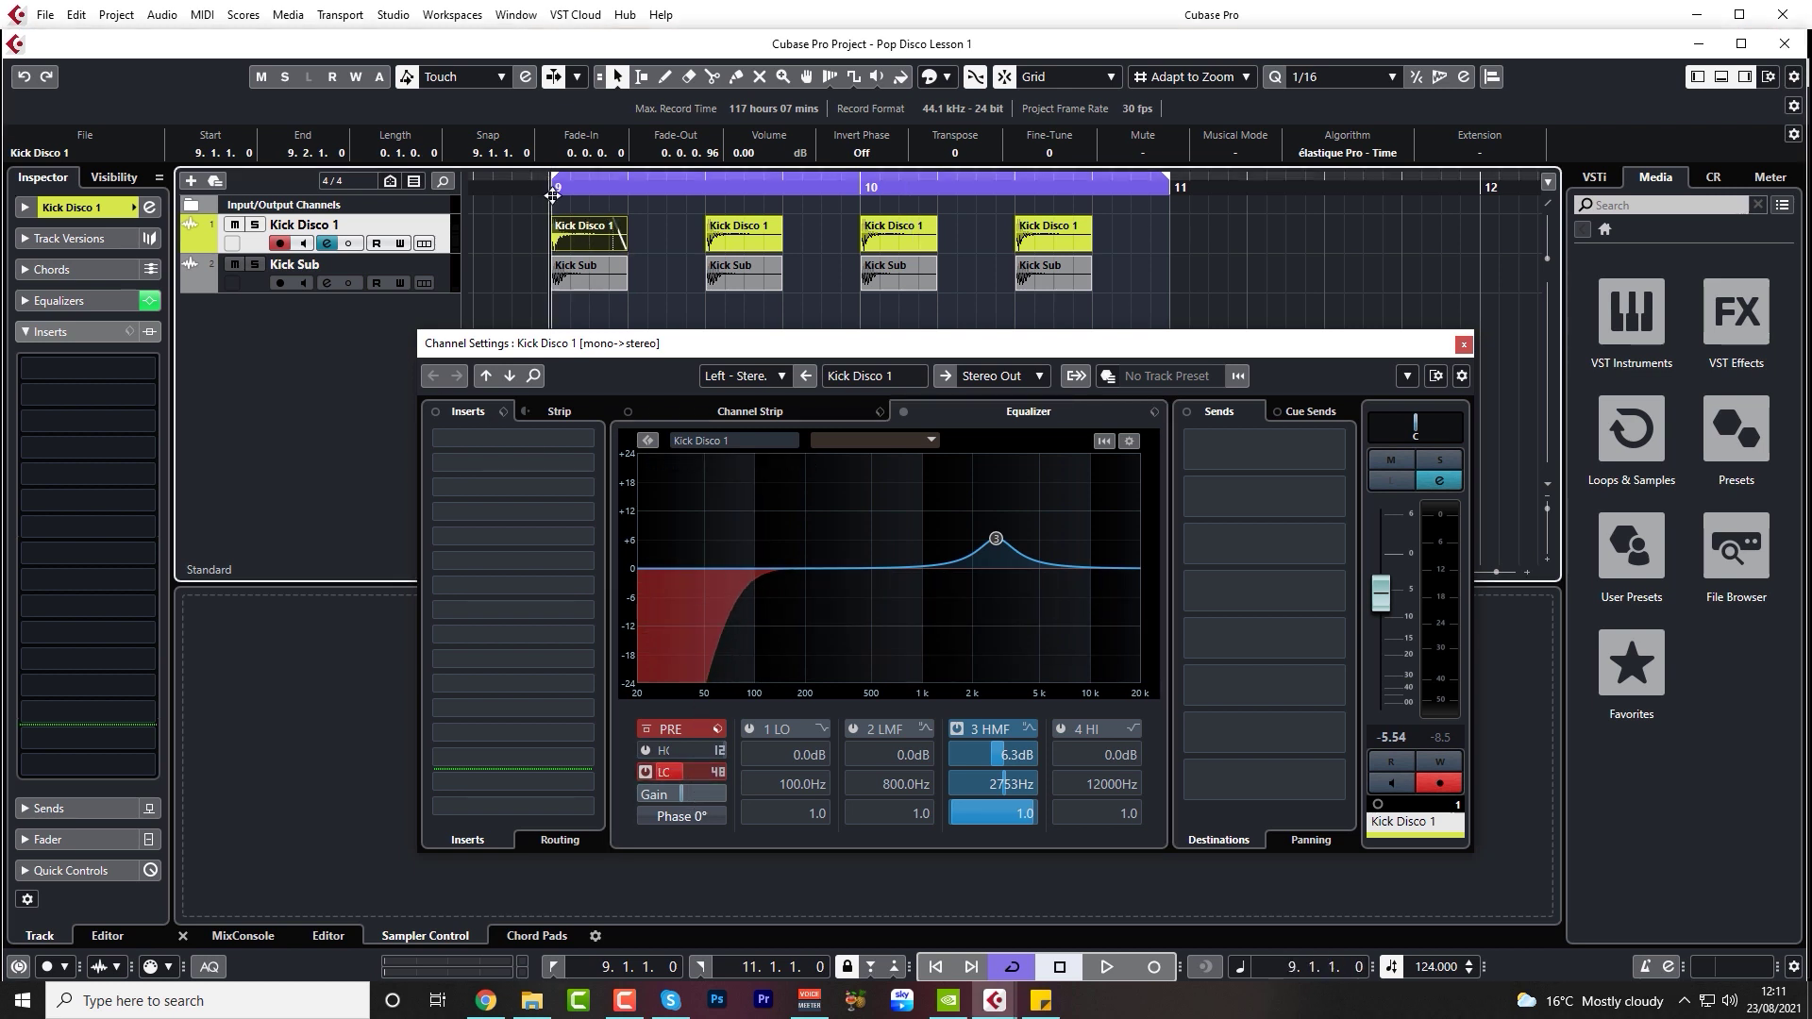
key("space")
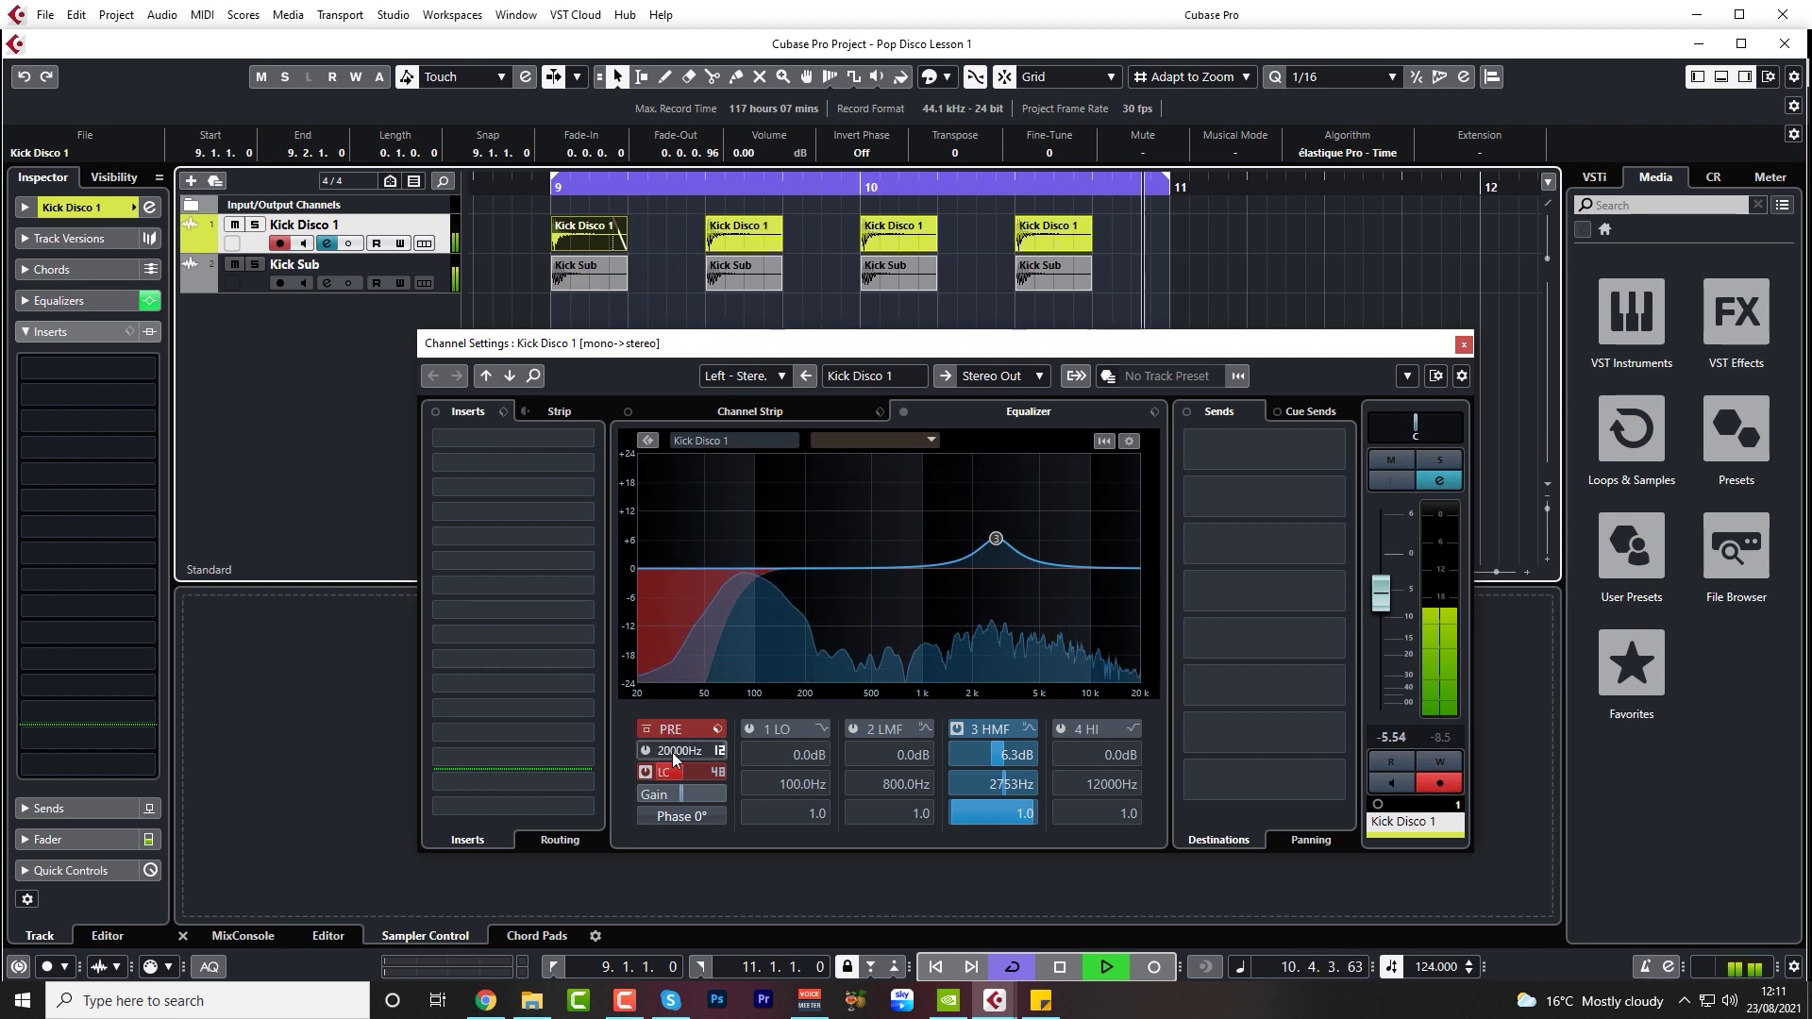
left_click(646, 772)
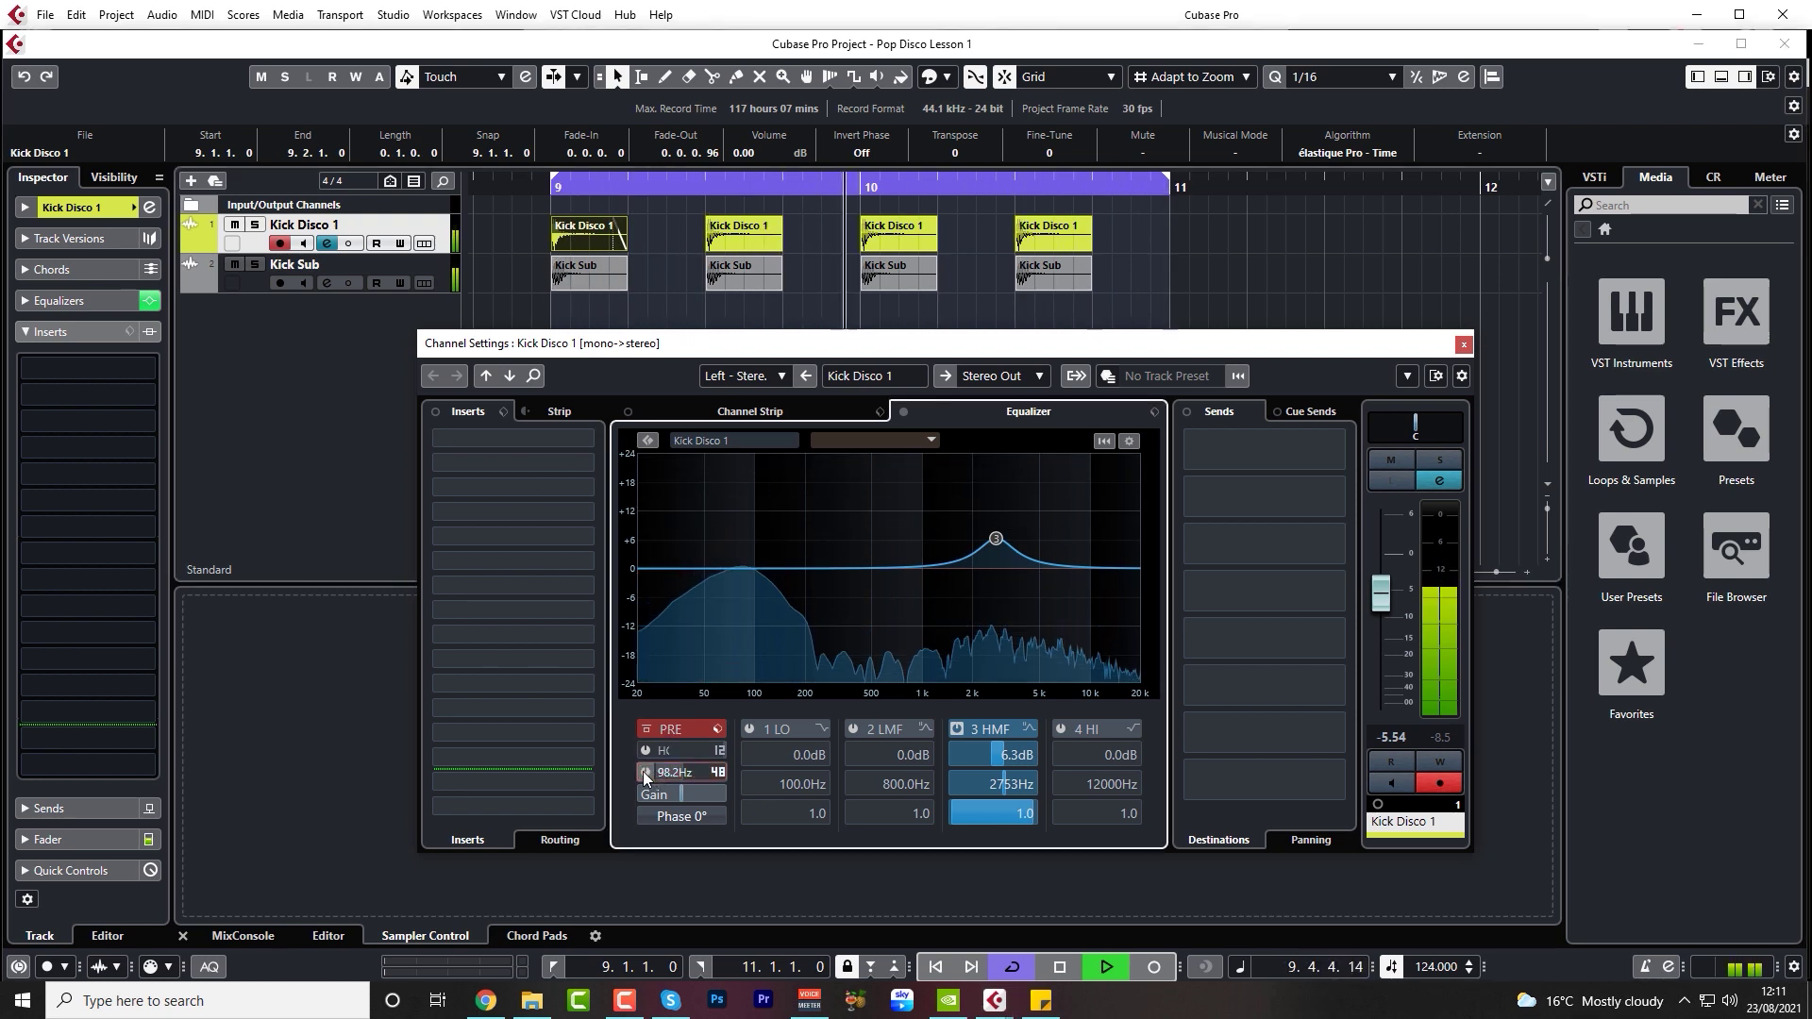
left_click(645, 772)
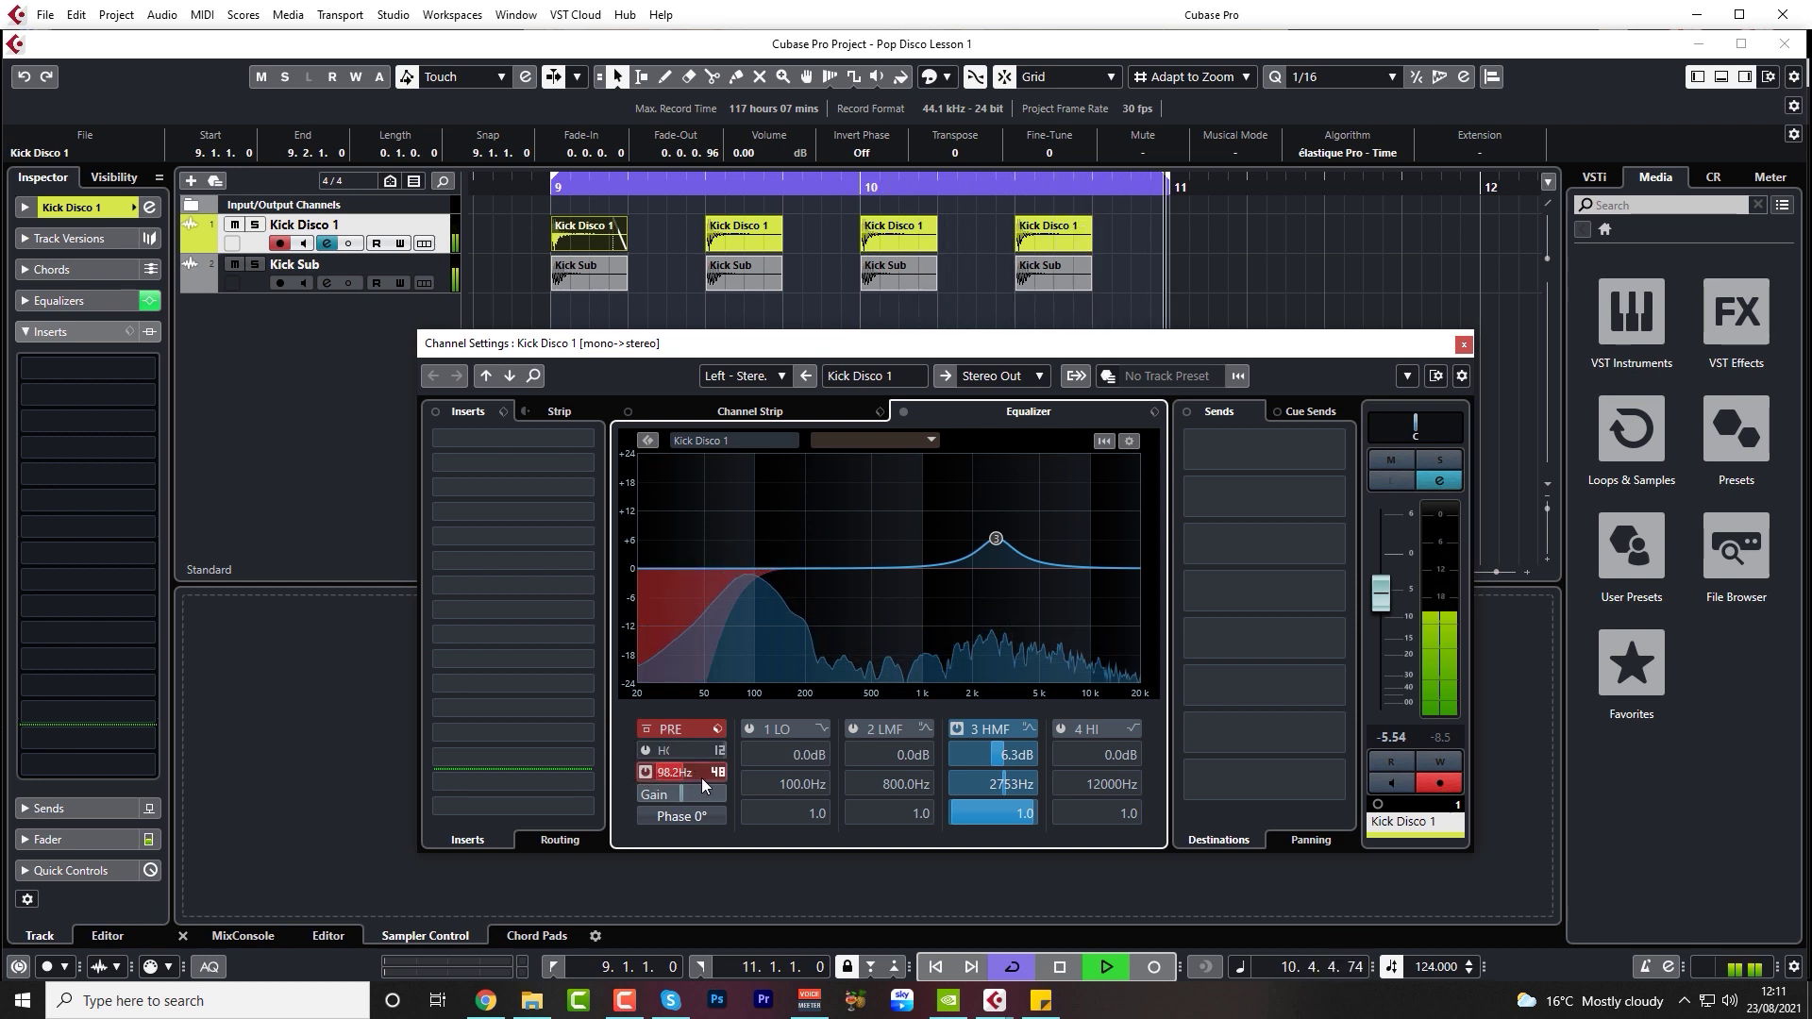
left_click_drag(700, 778, 675, 849)
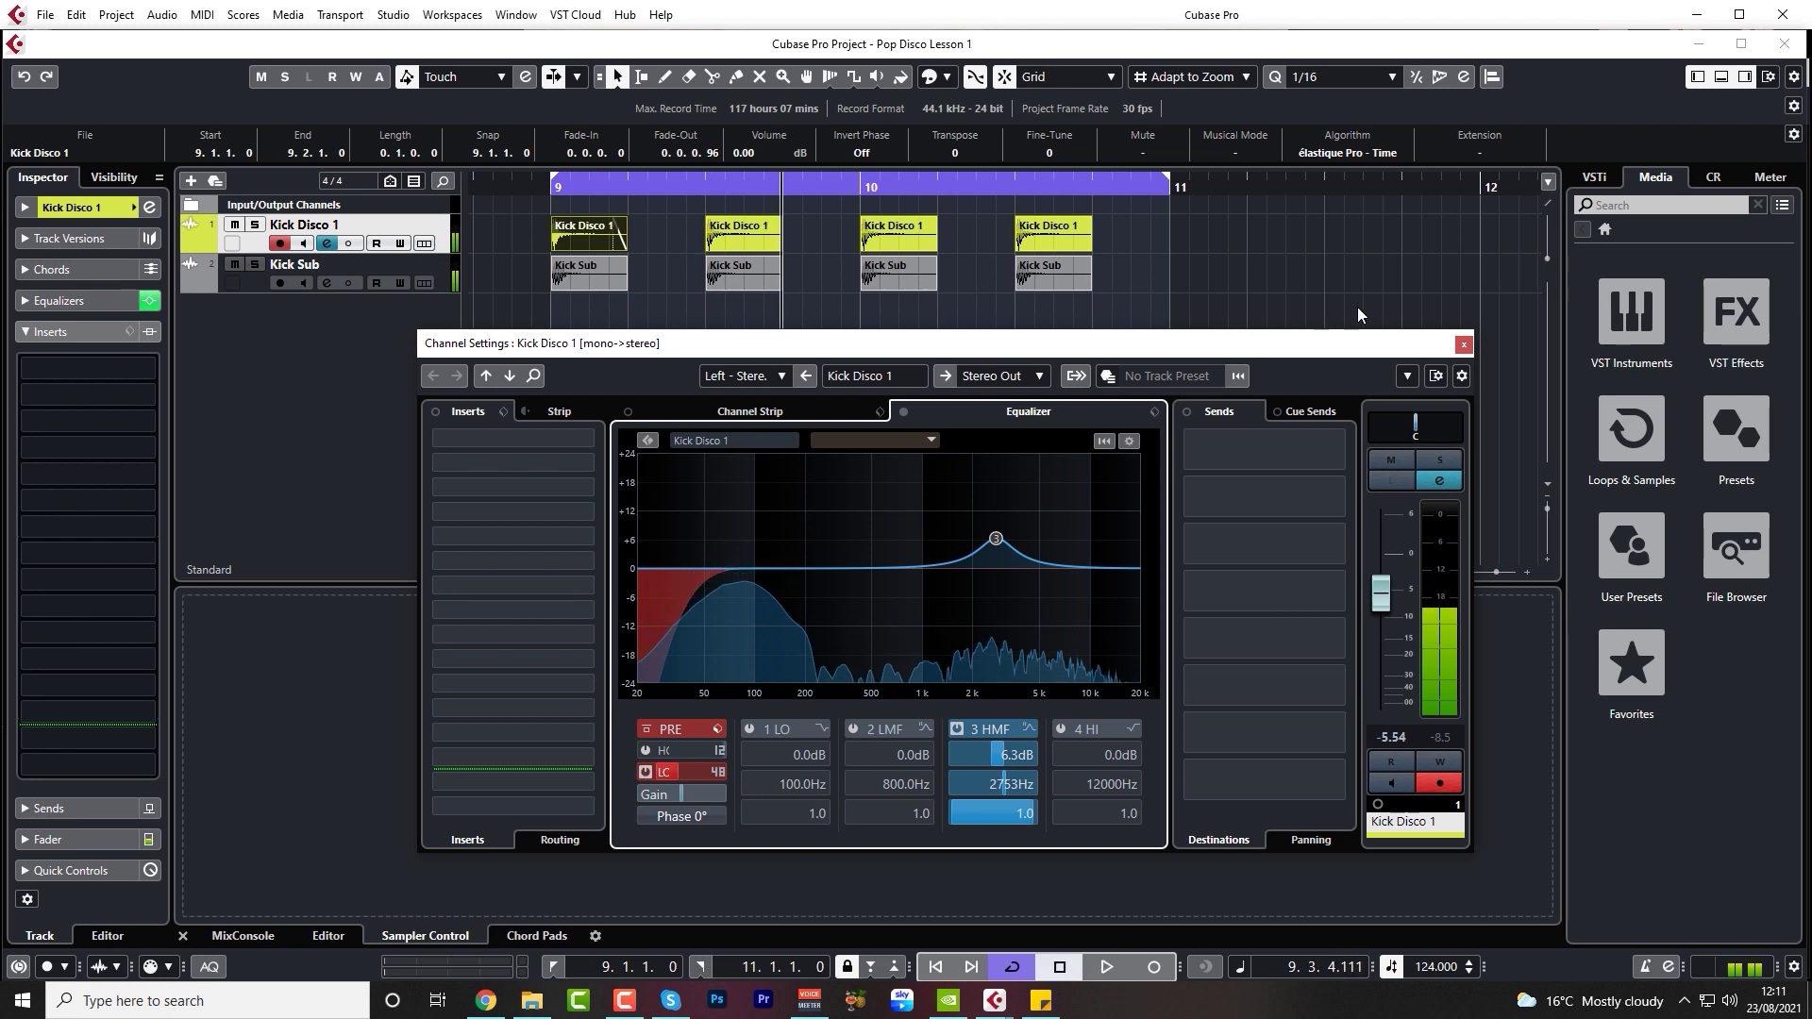
key("e")
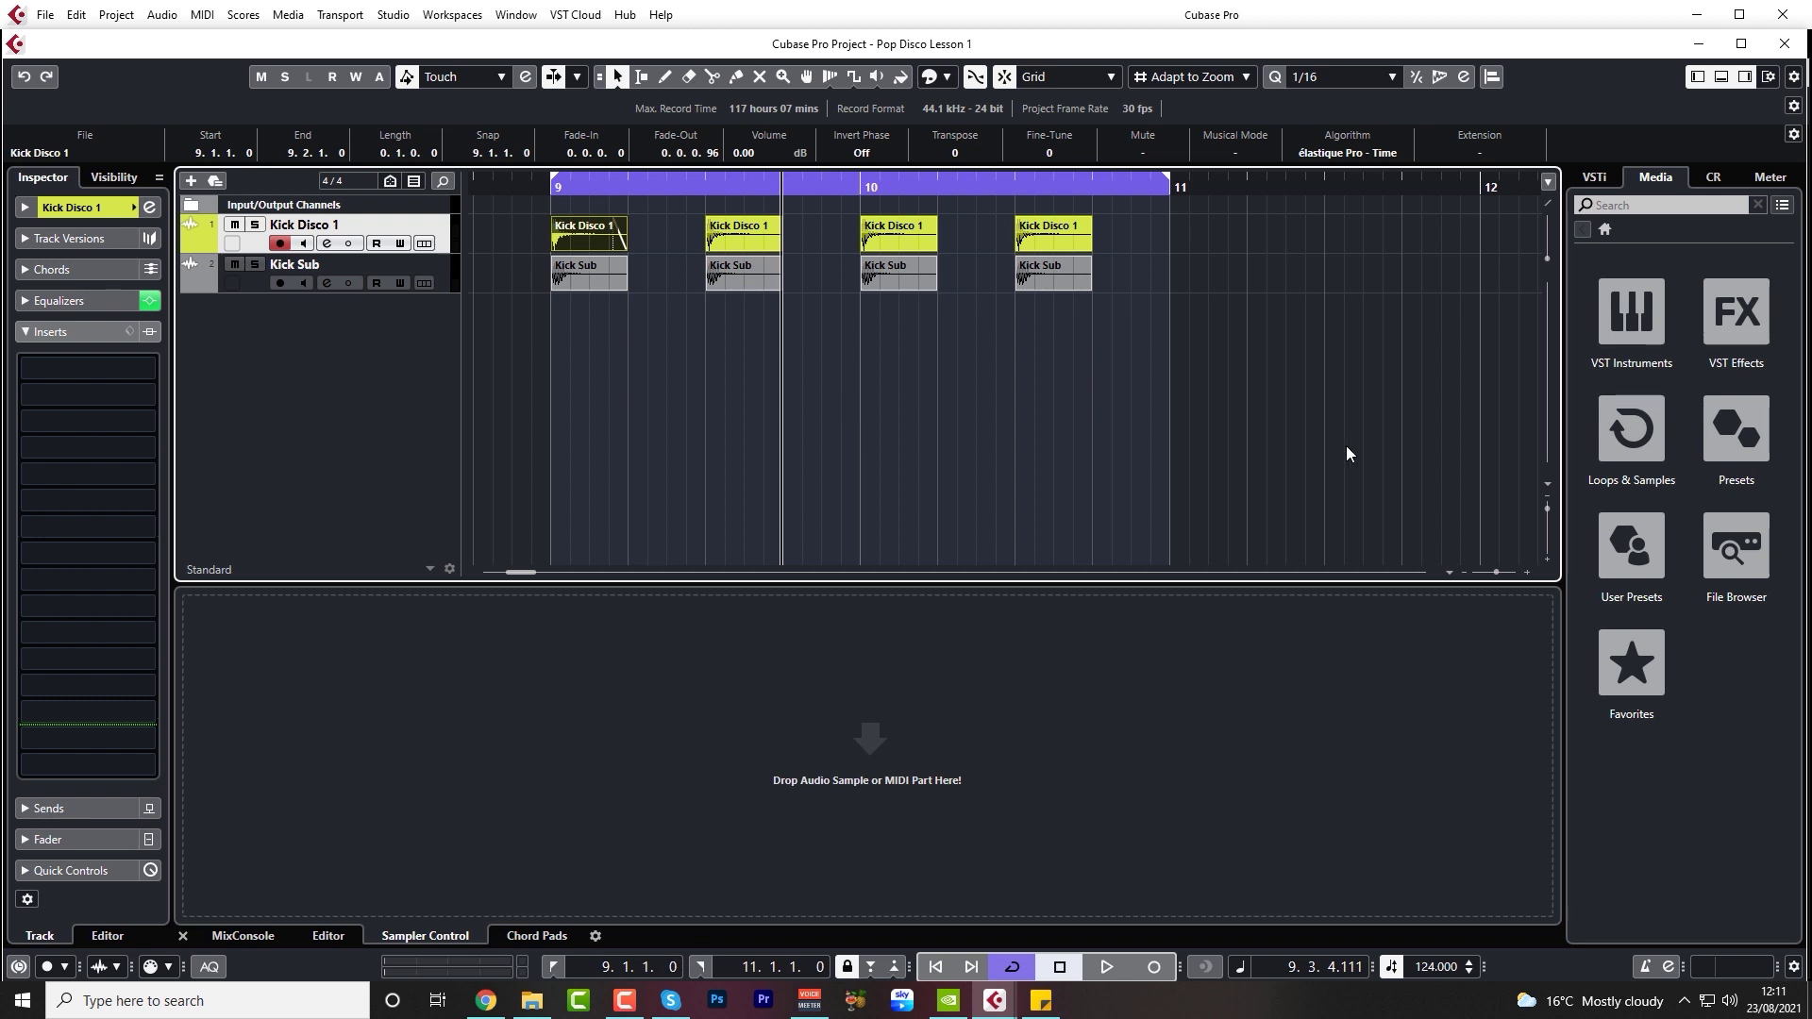
- Create a sampler track from Snare Disco 1 in the Modern Pop Funk Disco audio folder
left_click(1736, 546)
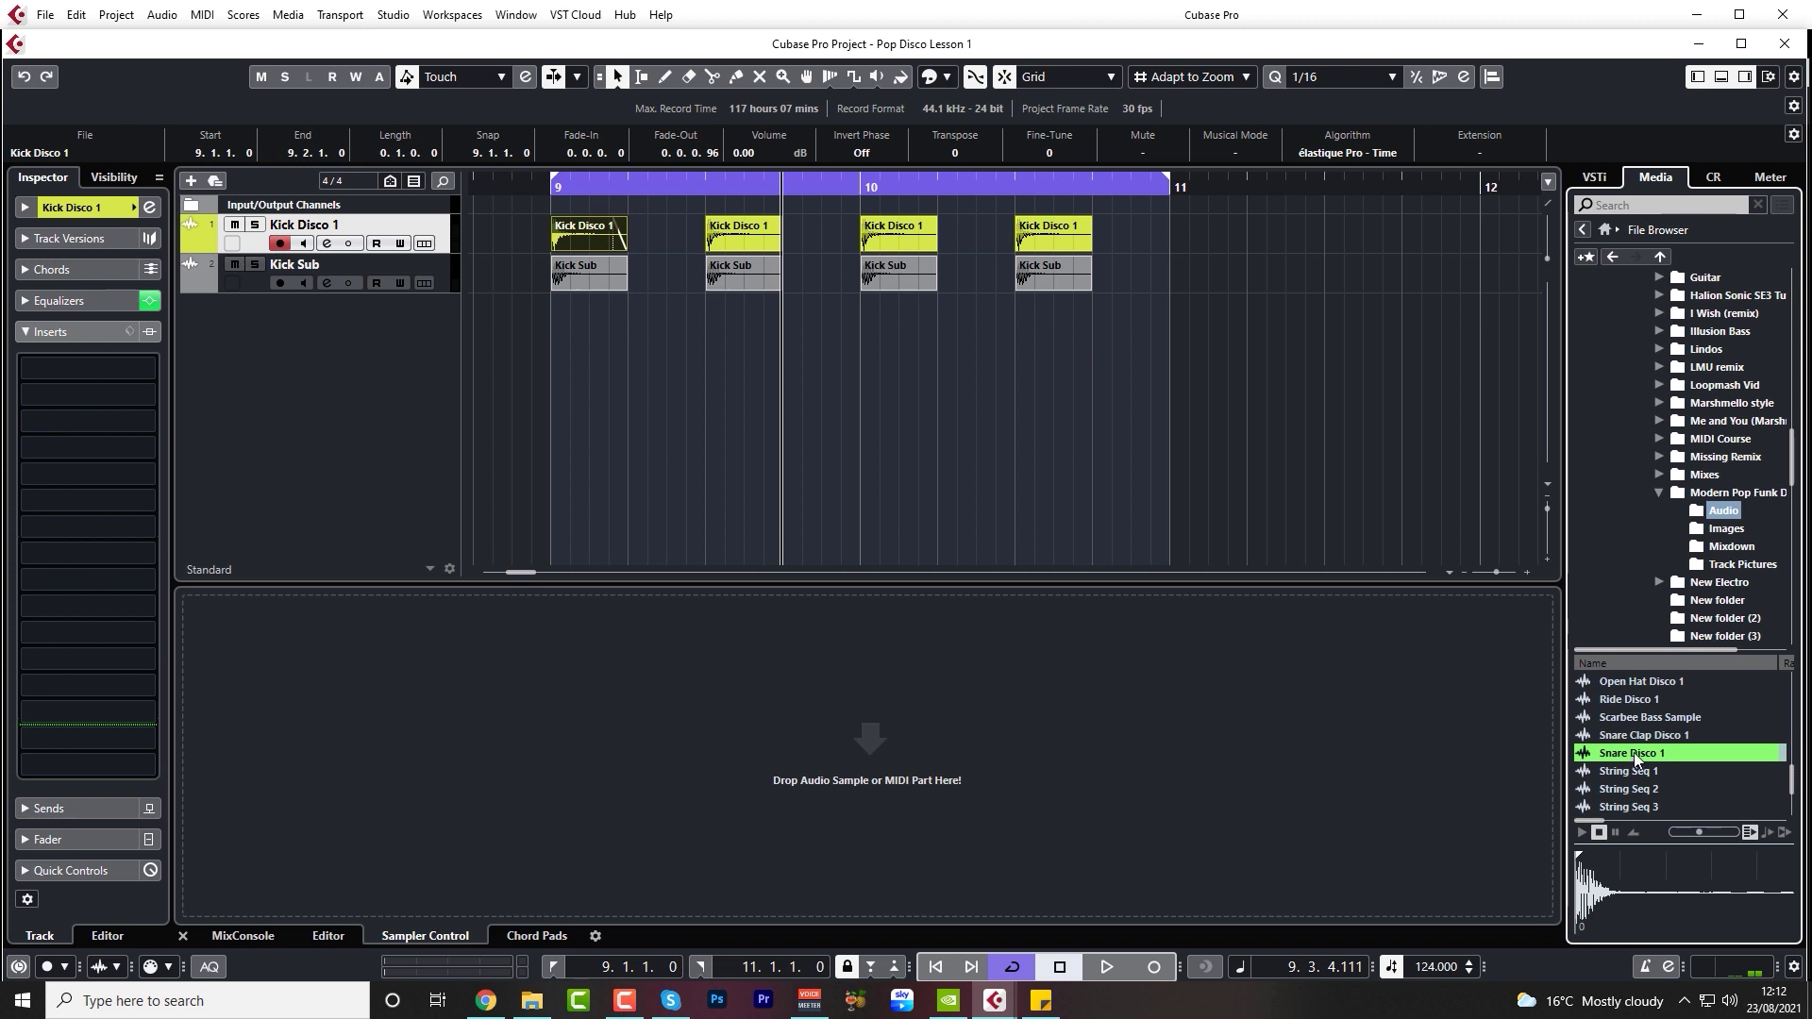
left_click(1639, 760)
right_click(1611, 755)
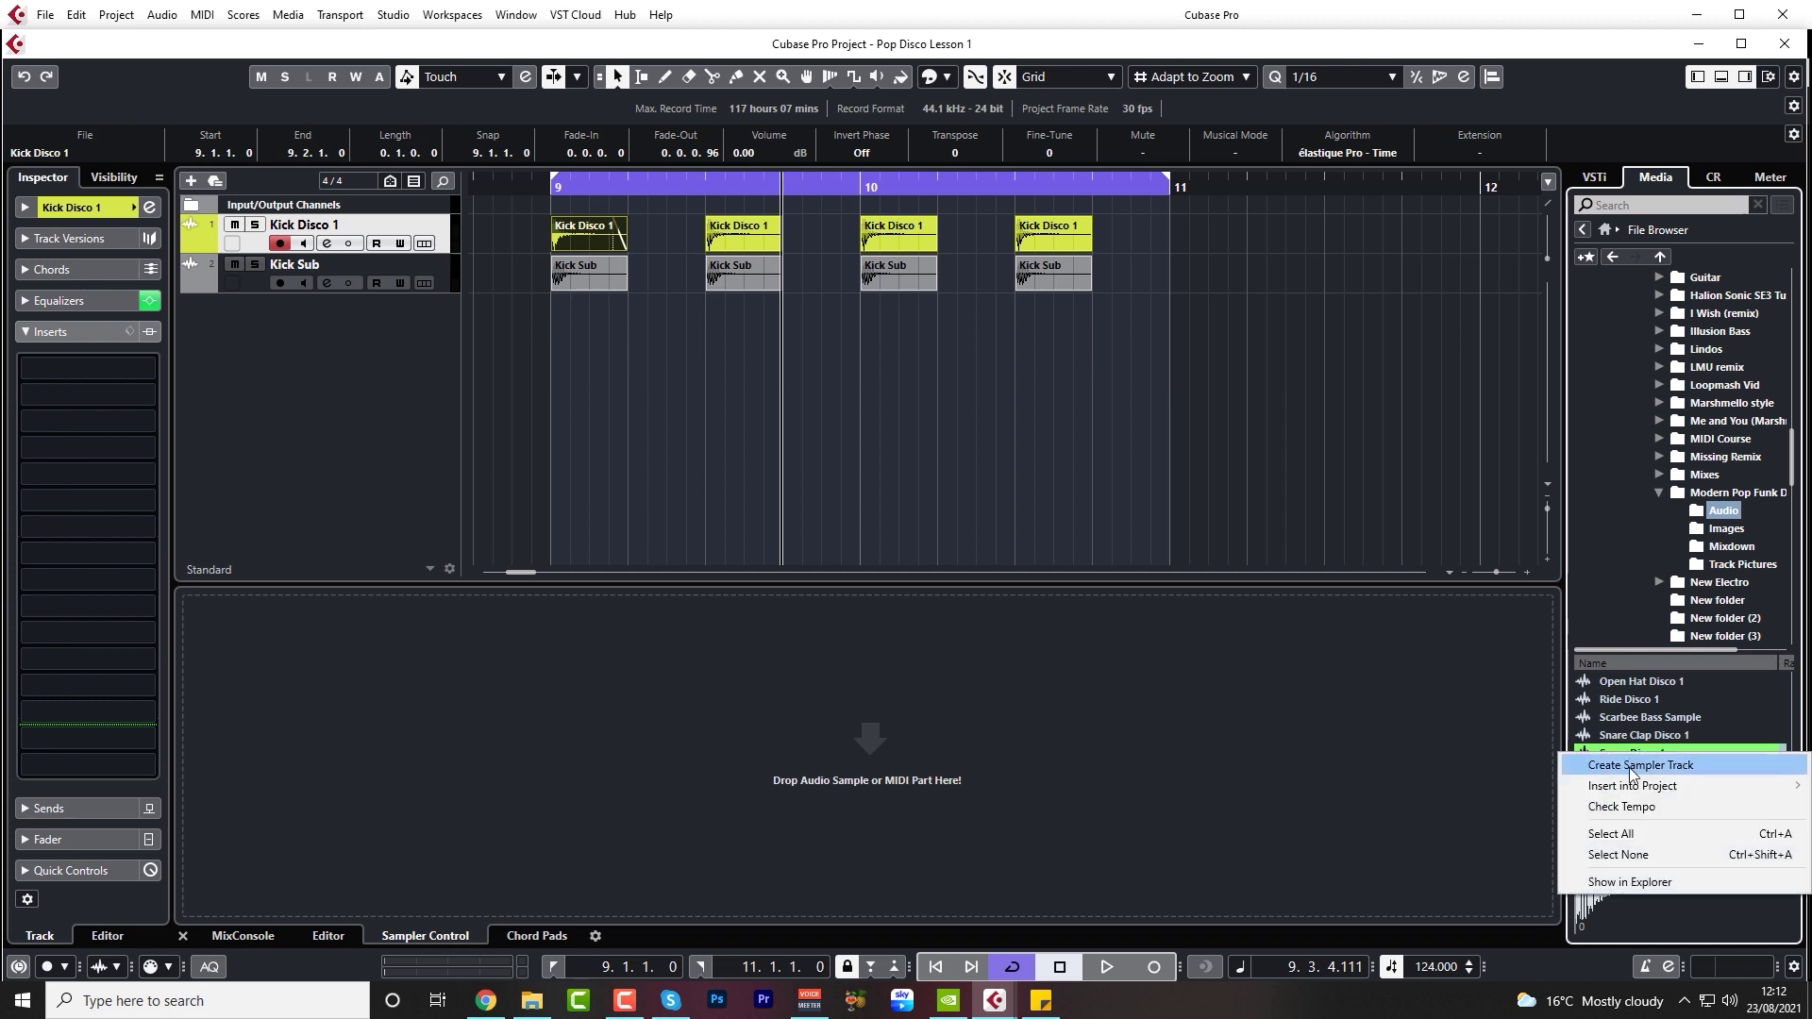
left_click(1630, 765)
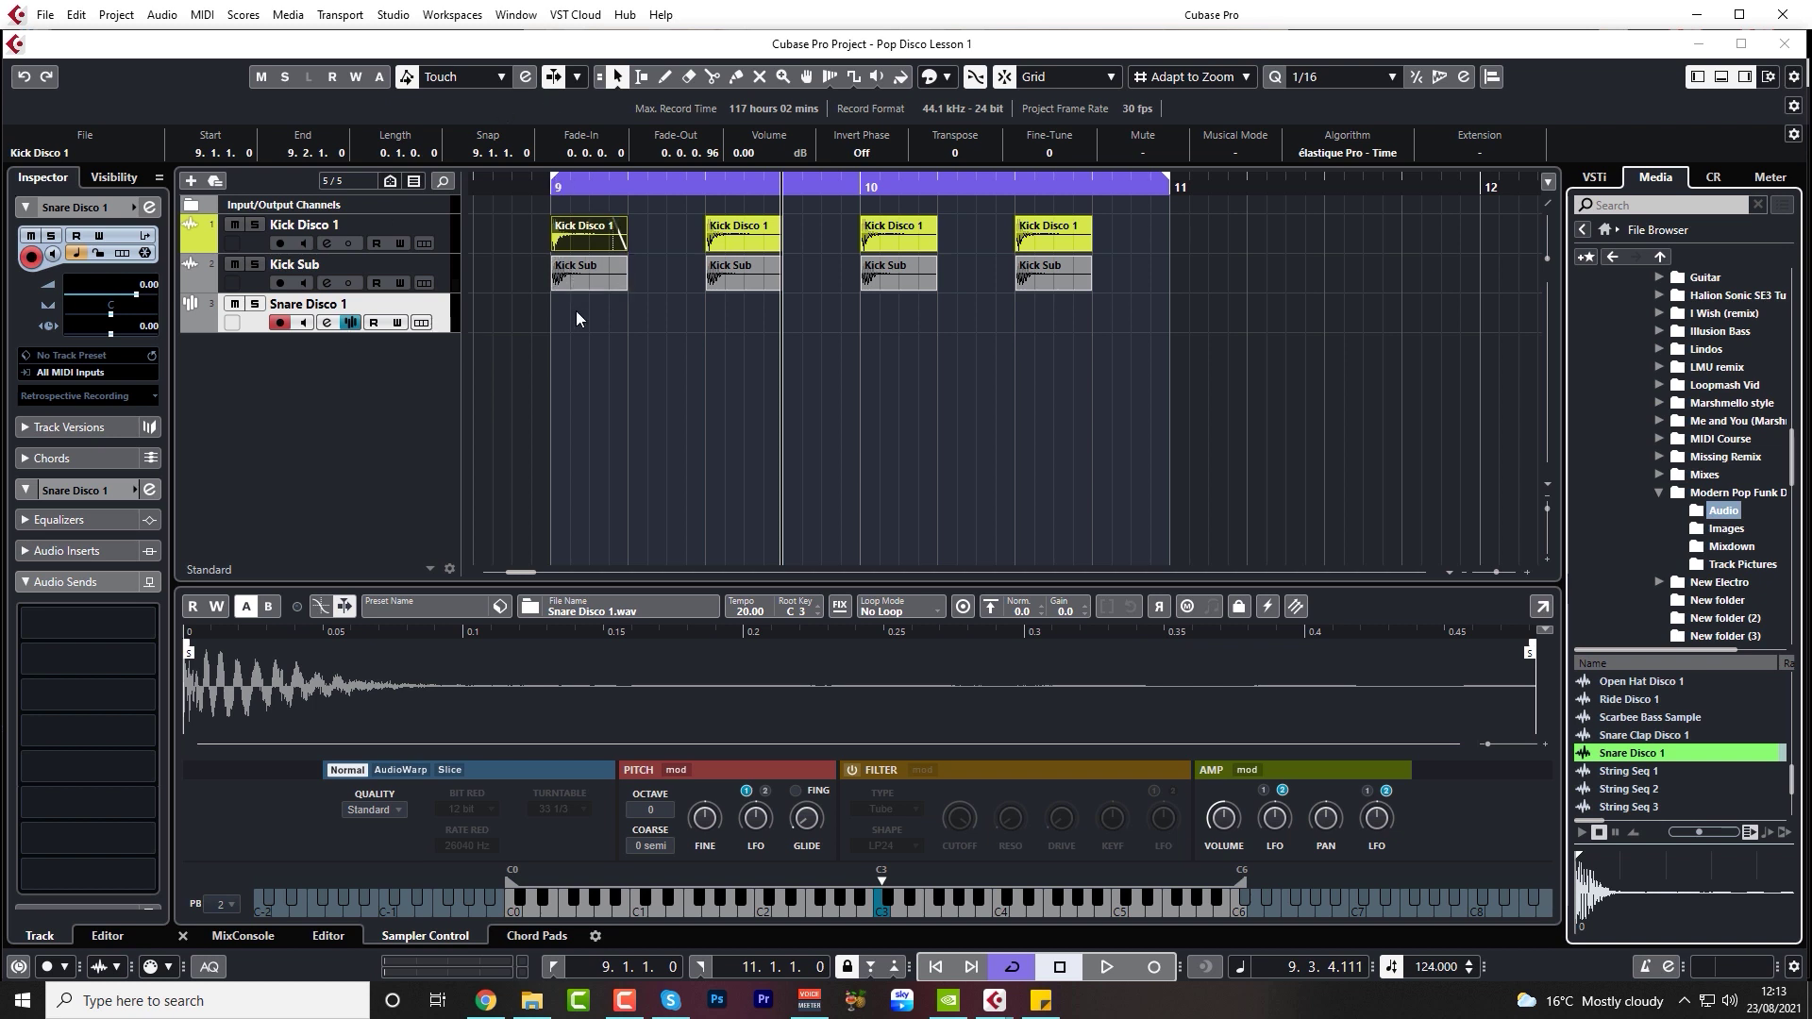
- Draw a one-beat part on beat 2 of bar 9 on the Snare Disco 1 track and audition the snare at several pitches
key("8")
left_click_drag(648, 312, 712, 318)
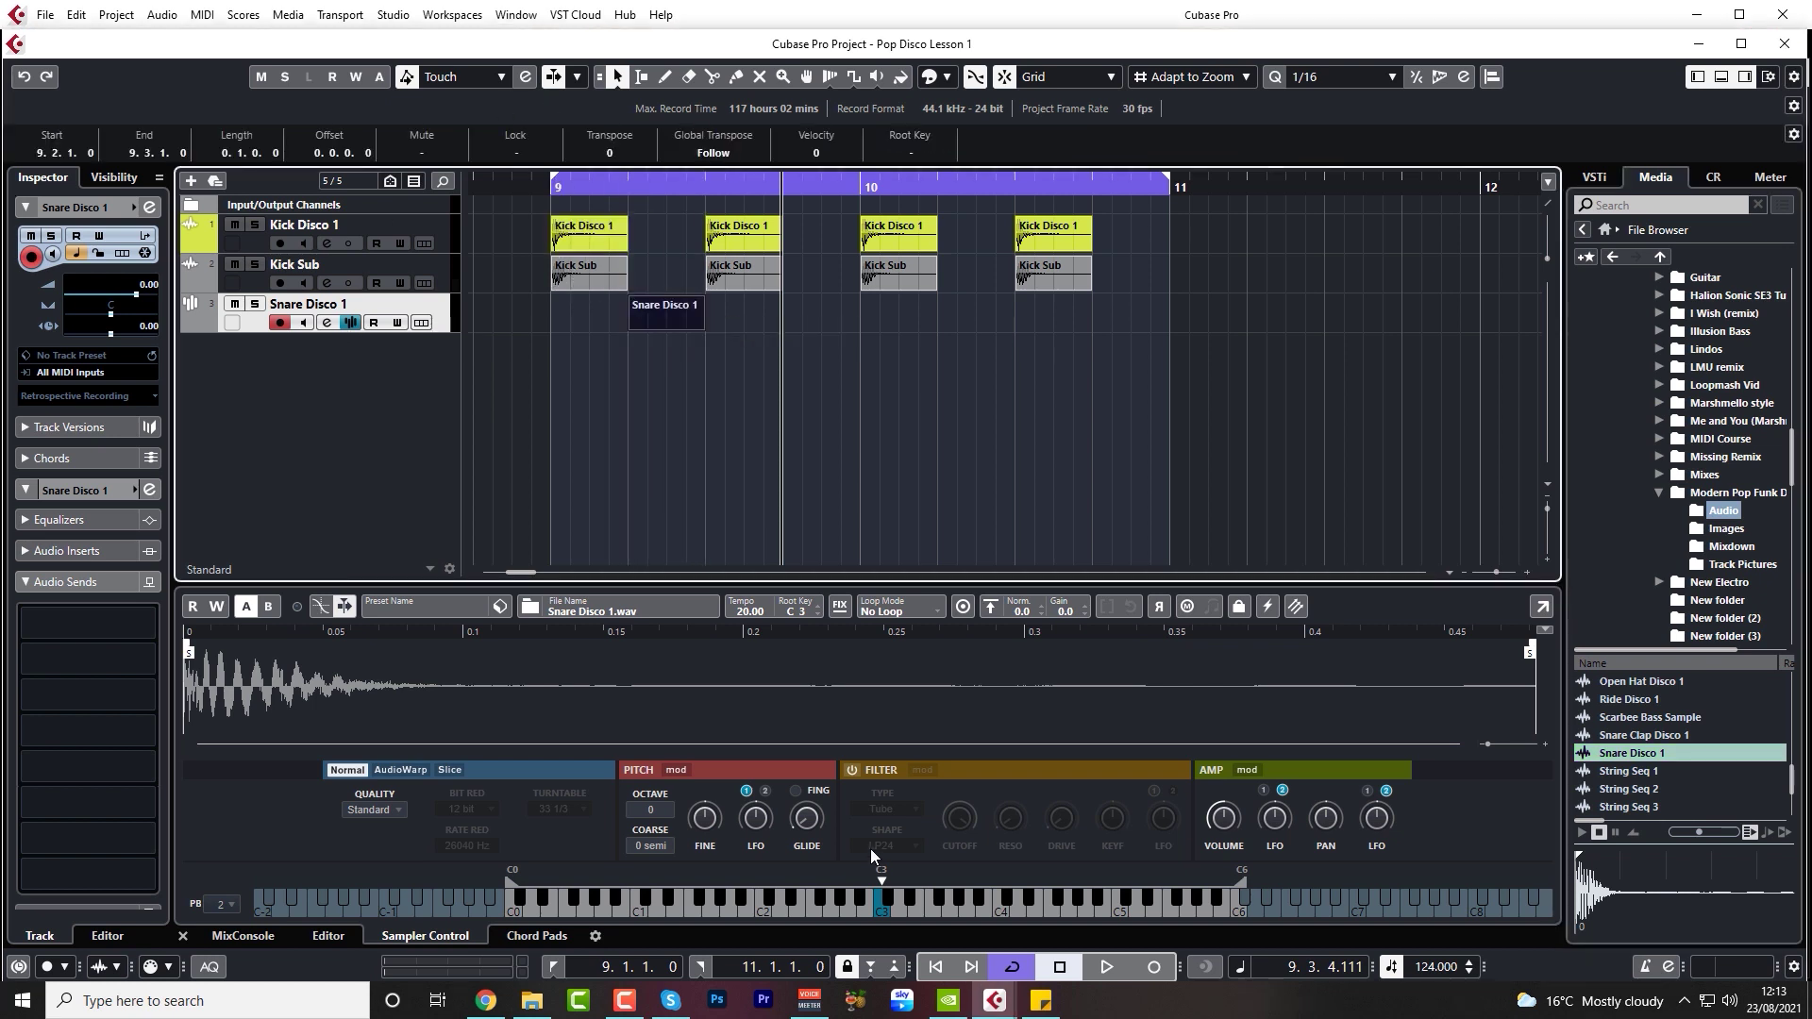
left_click(879, 916)
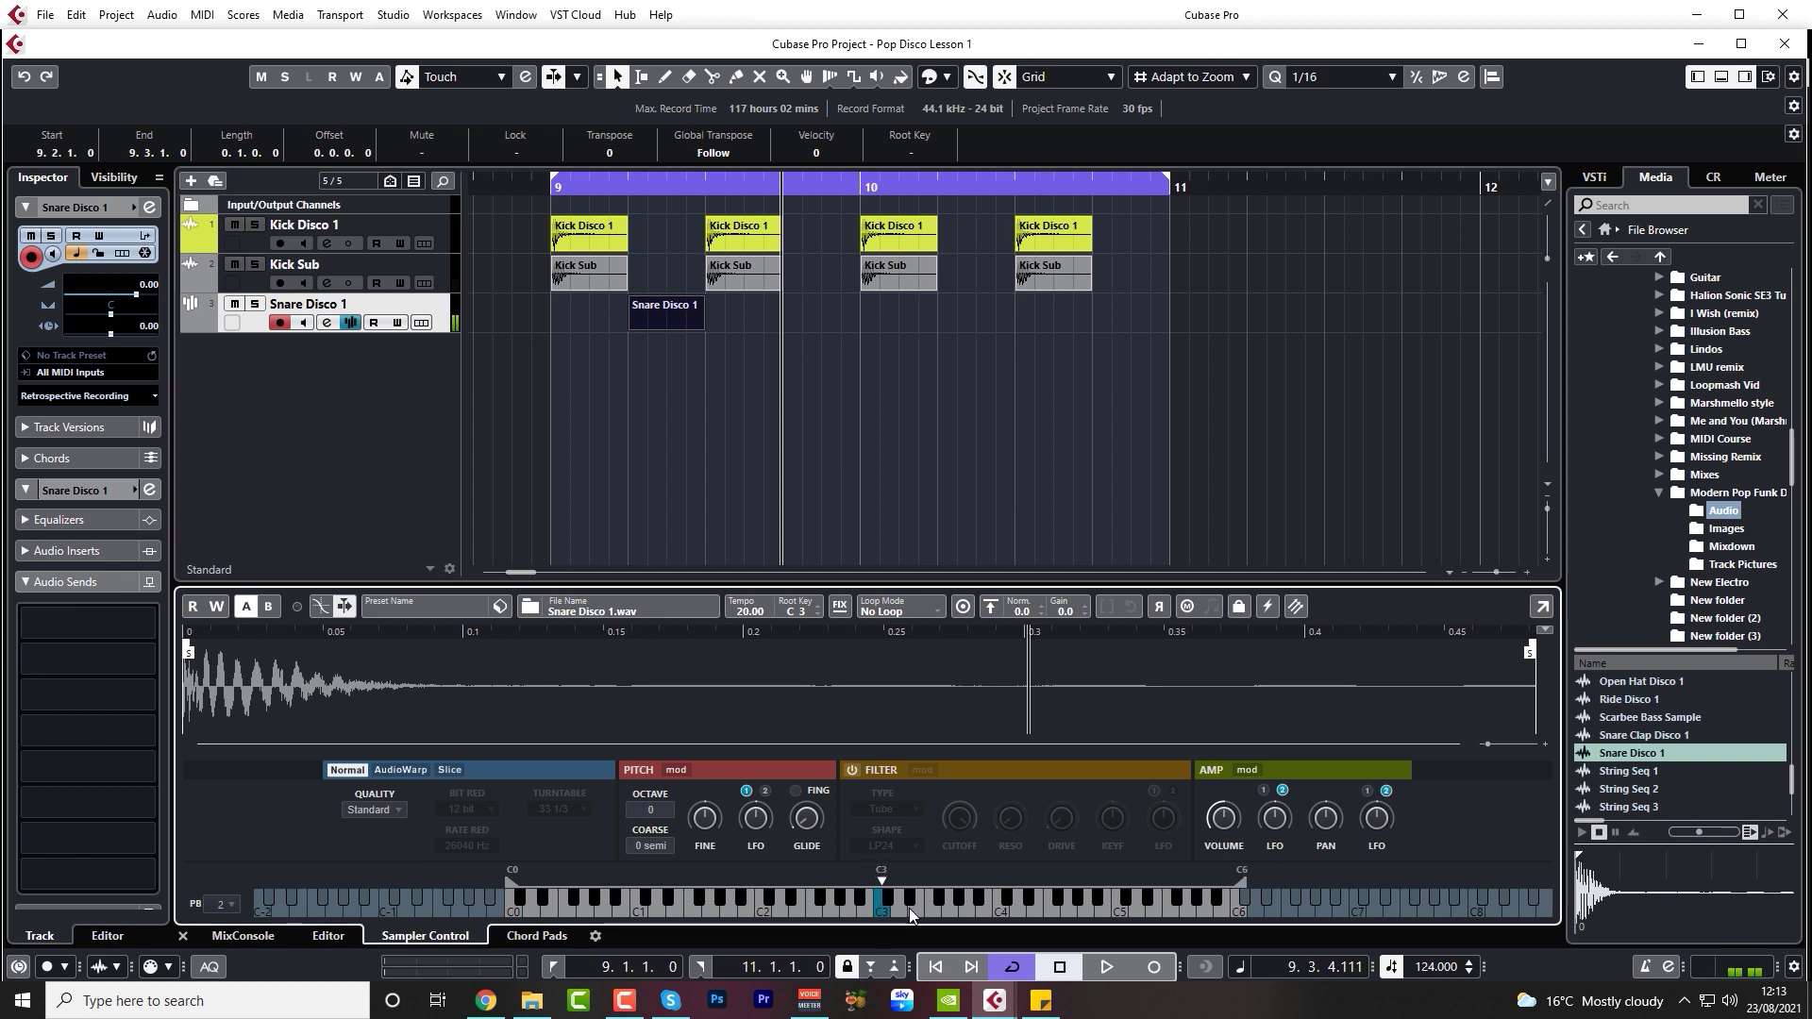
left_click(913, 915)
left_click(953, 915)
left_click(862, 911)
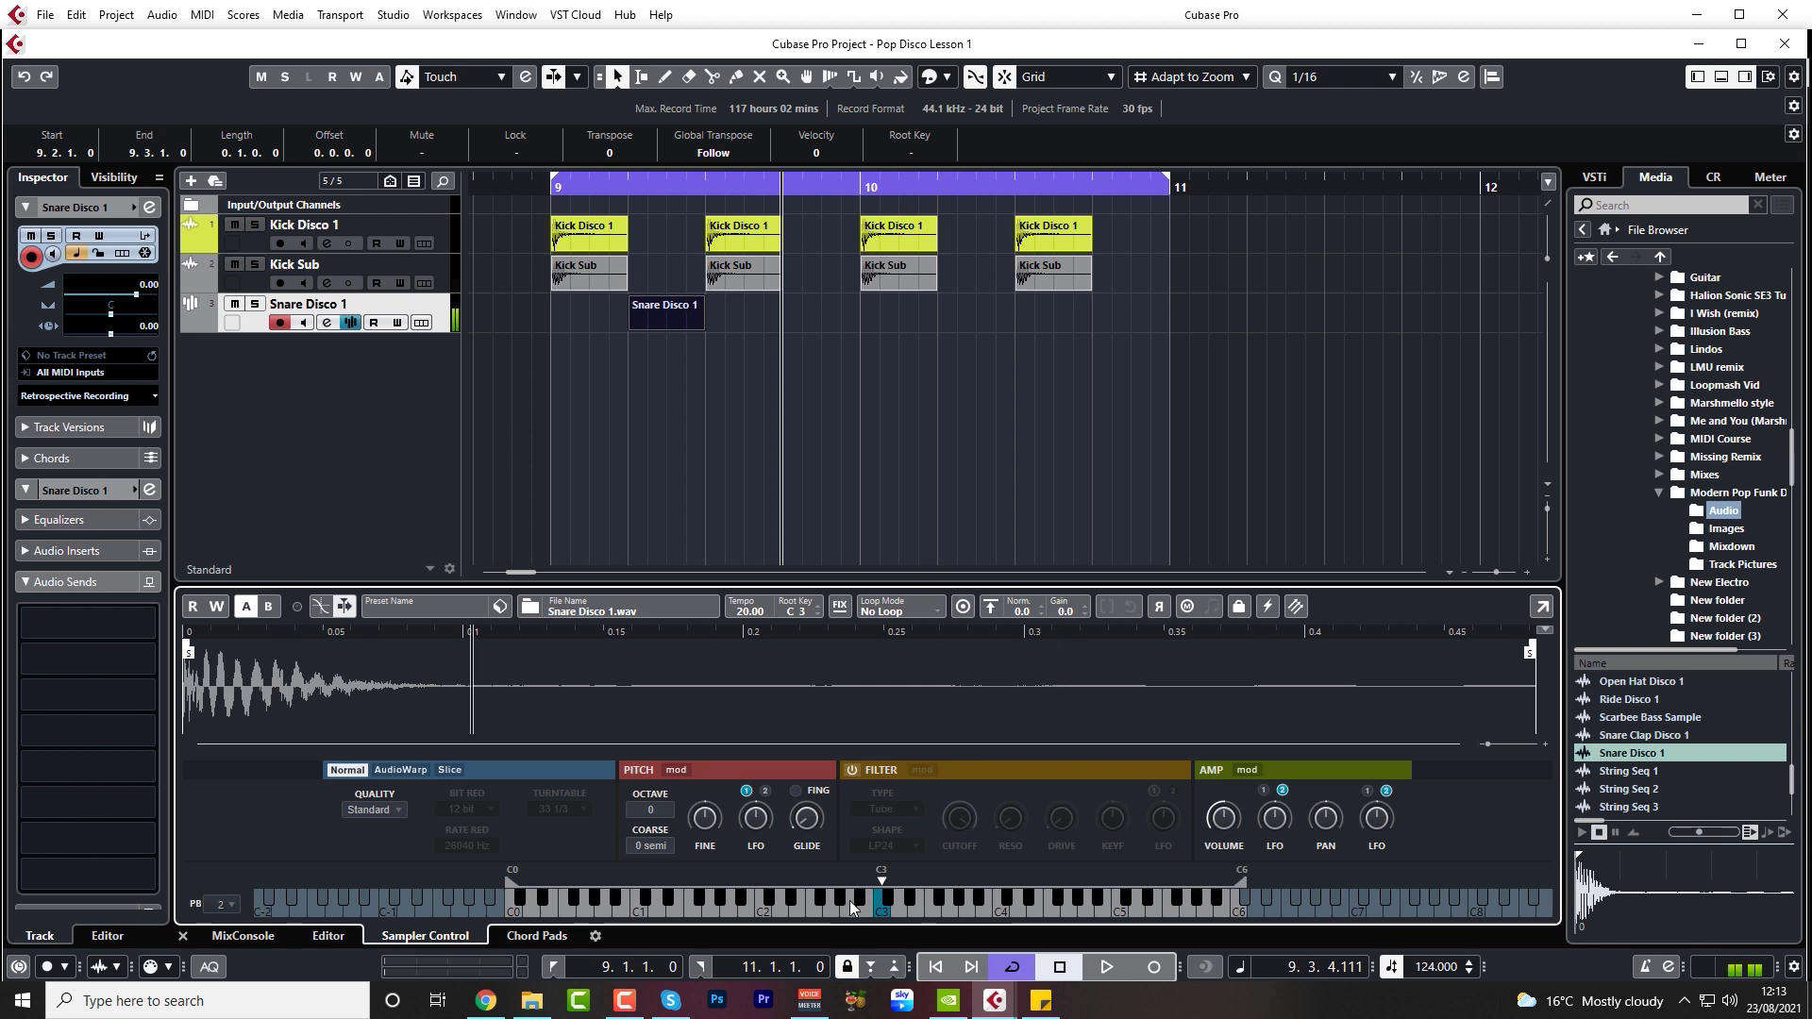
- Add a one-beat C3 note at the start of the snare part and lower the track volume to -2.78 while checking playback
double_click(657, 314)
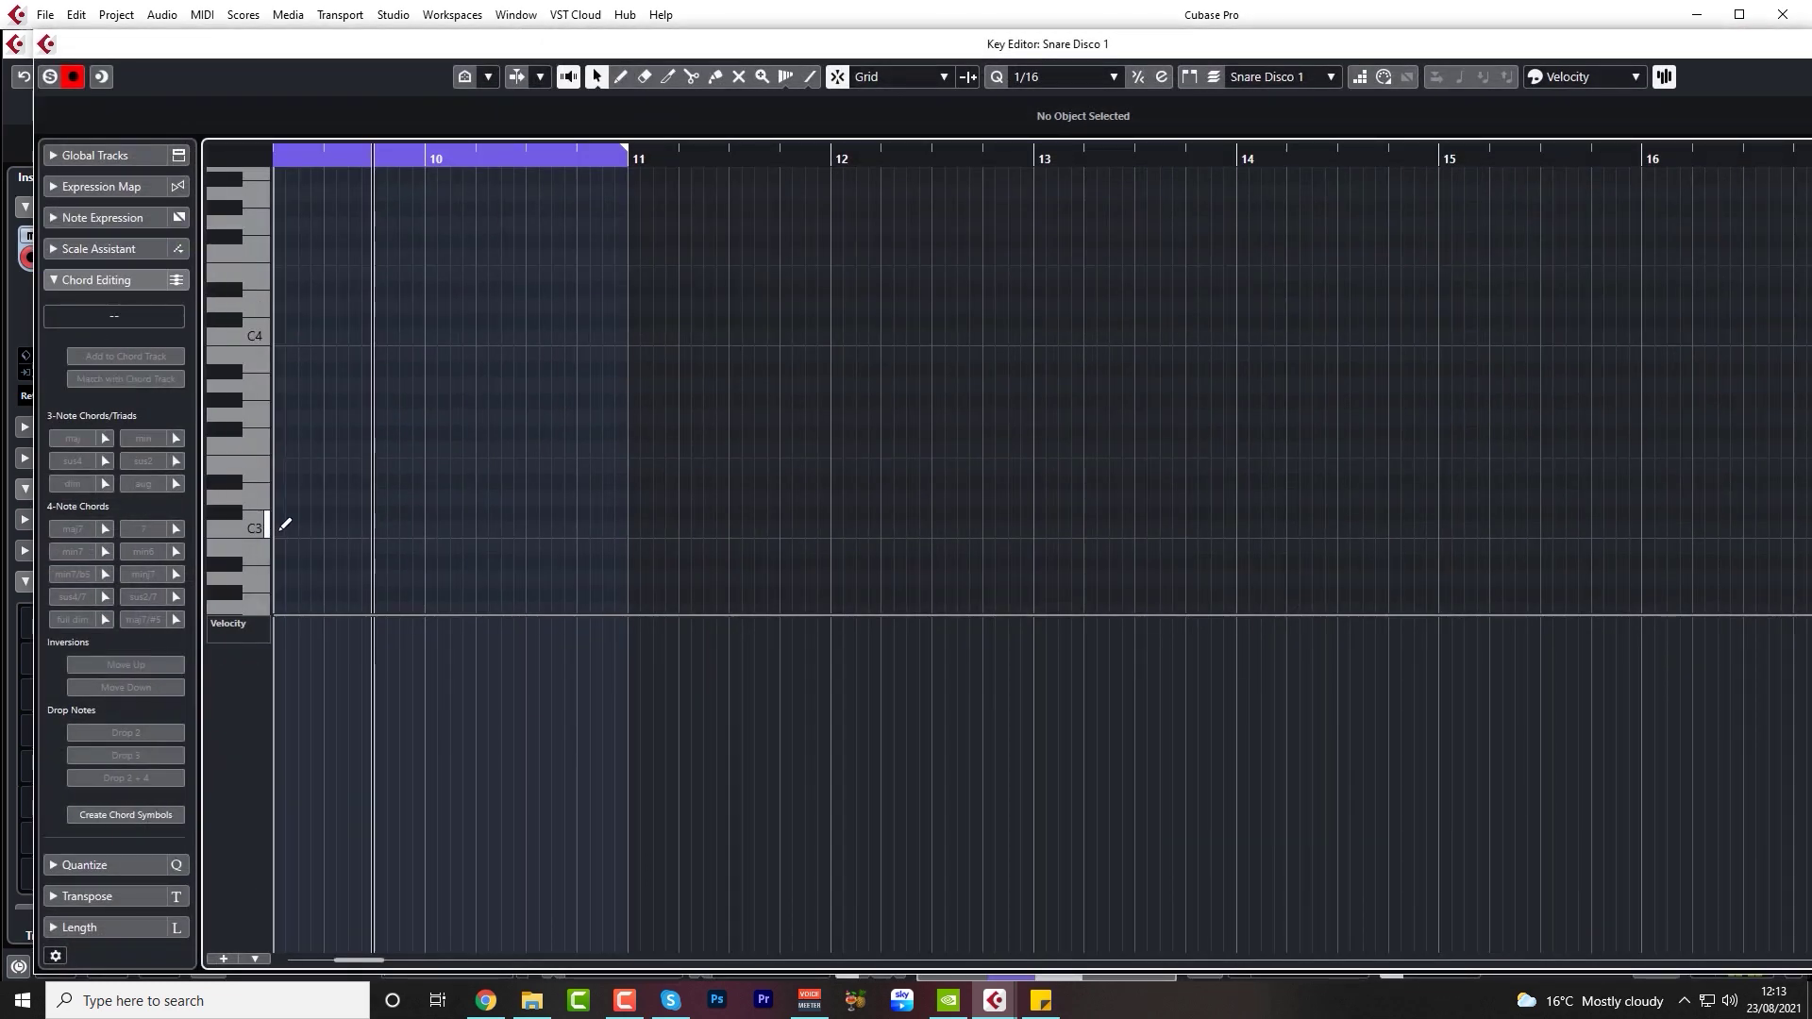
left_click(280, 530, "alt")
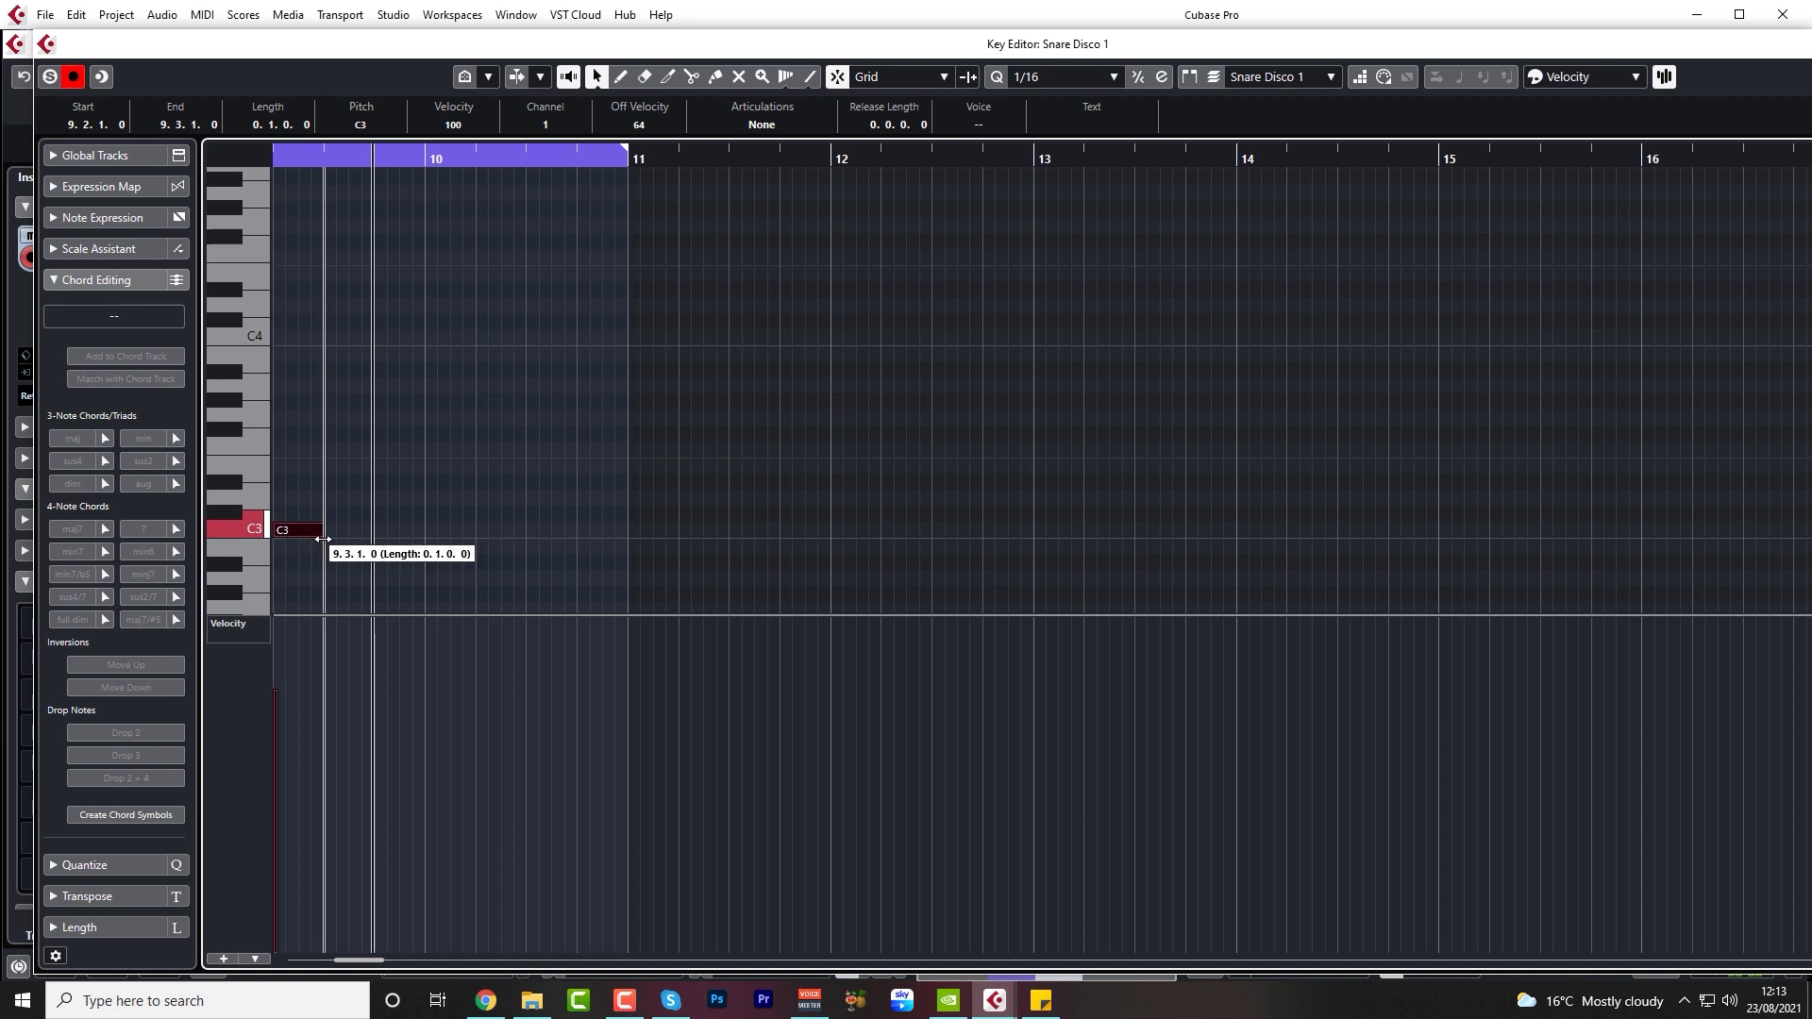
key("Escape")
scroll(152, 295, "down", 2)
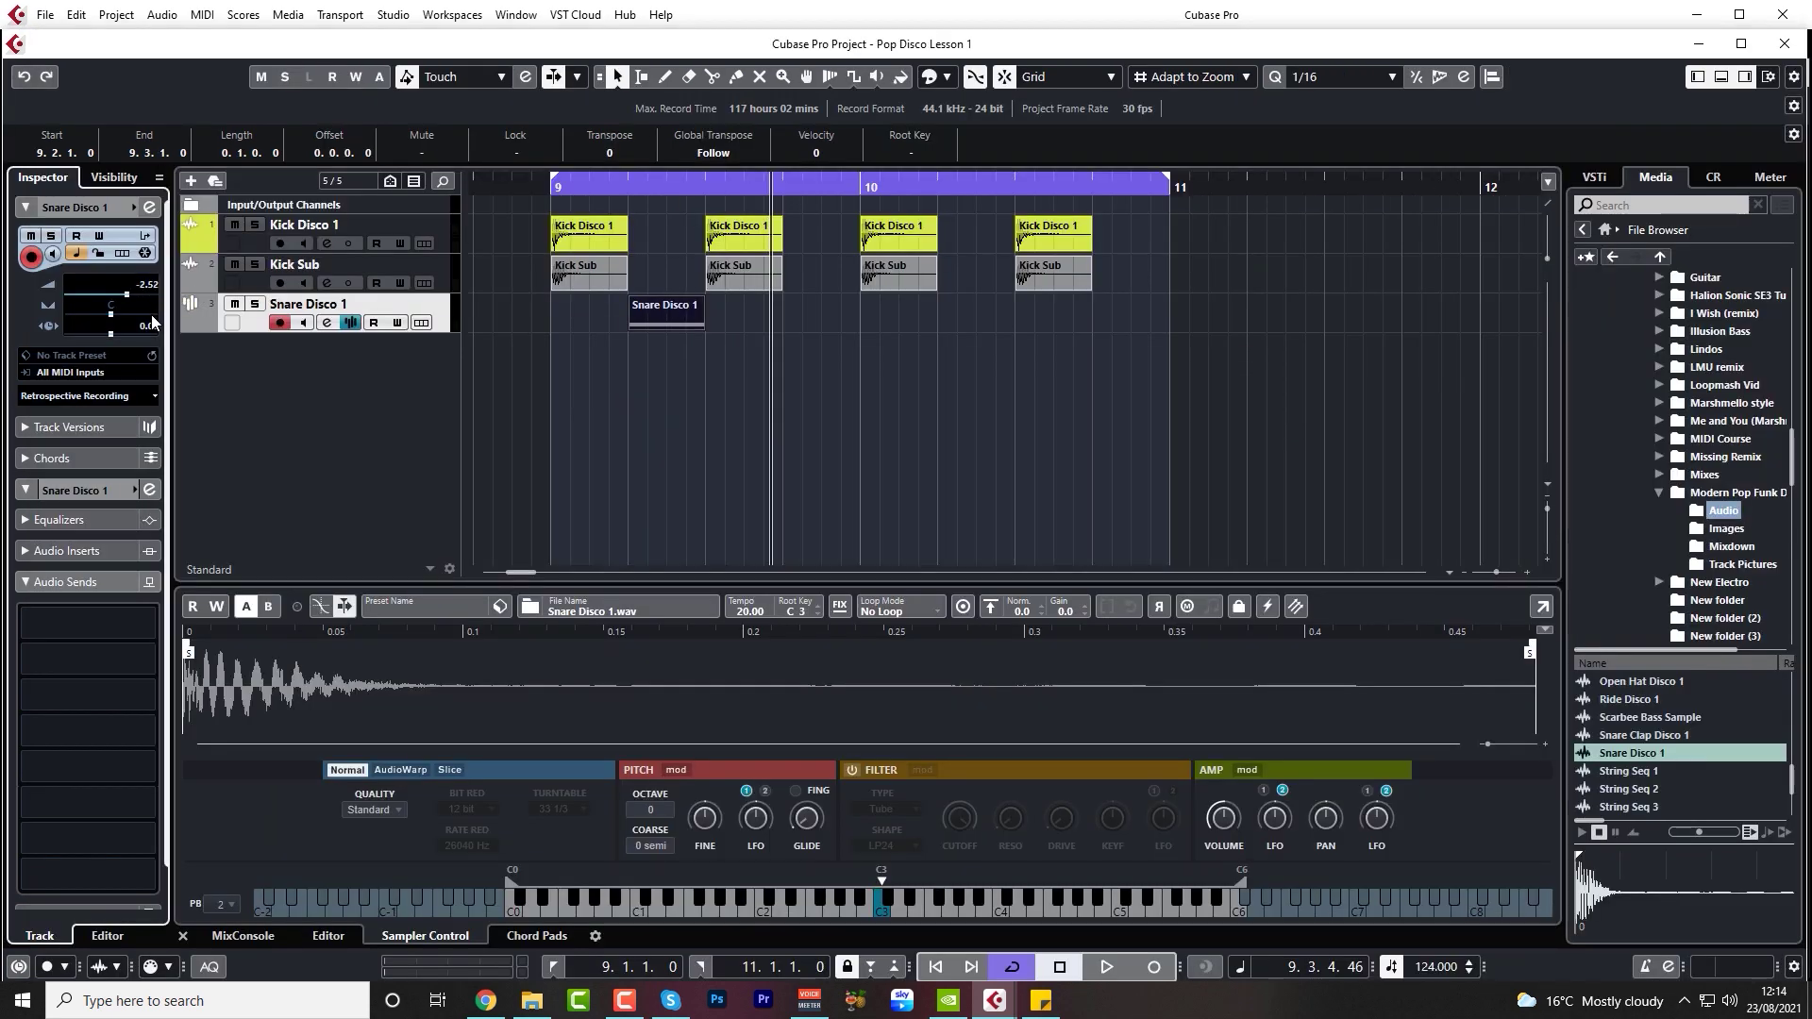
key("space")
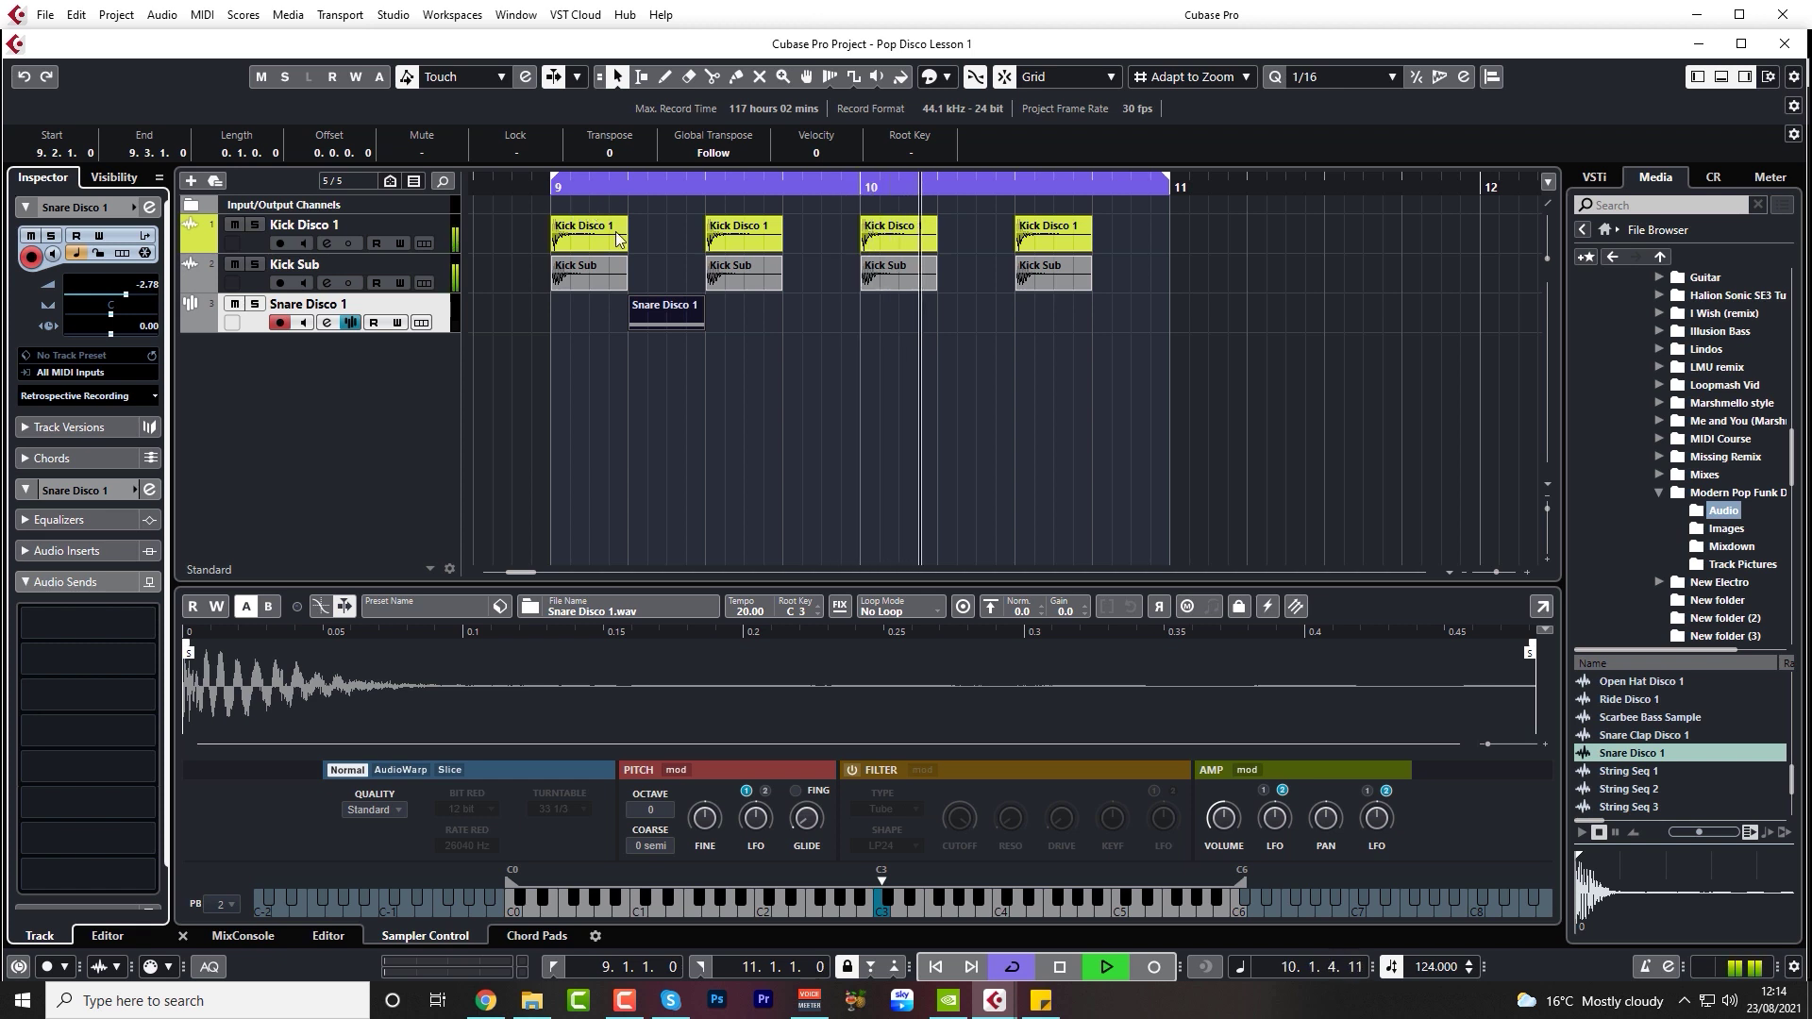
- Copy the snare part to beat 4 of bar 9 and both parts to beats 2 and 4 of bar 10
left_click_drag(672, 321, 829, 325)
left_click(844, 364)
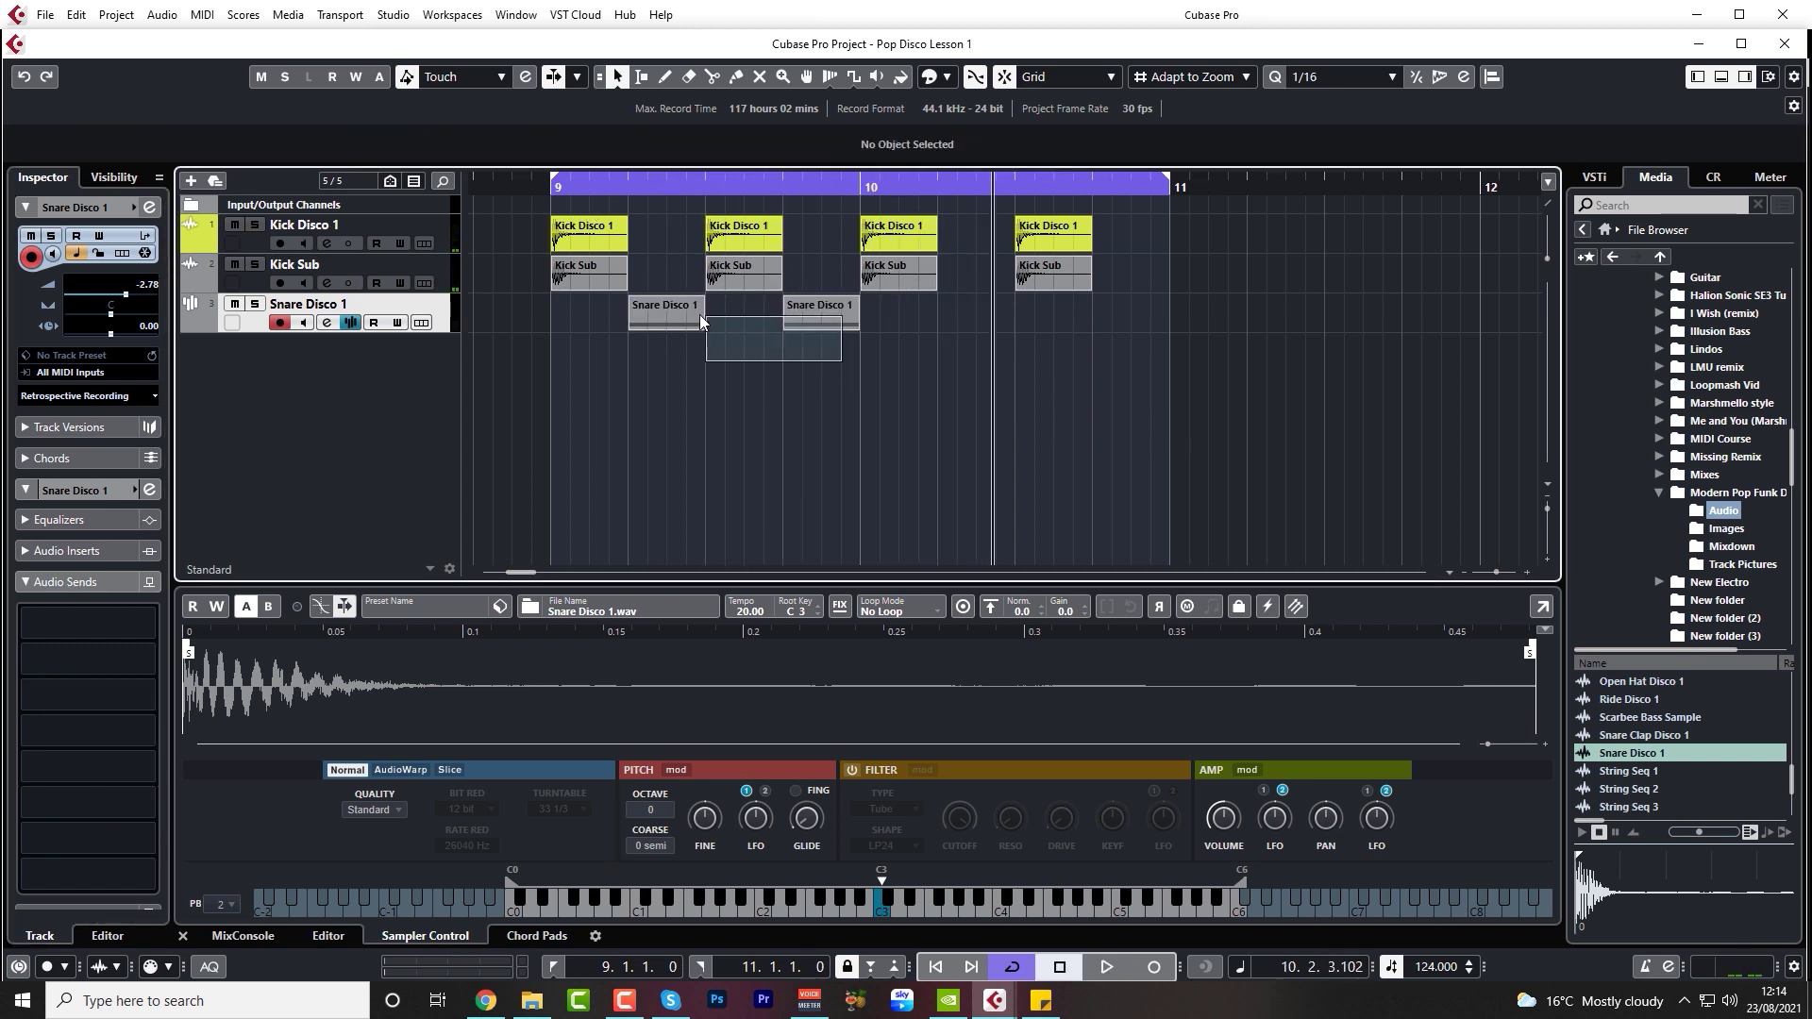
left_click(683, 321)
left_click_drag(683, 321, 993, 325)
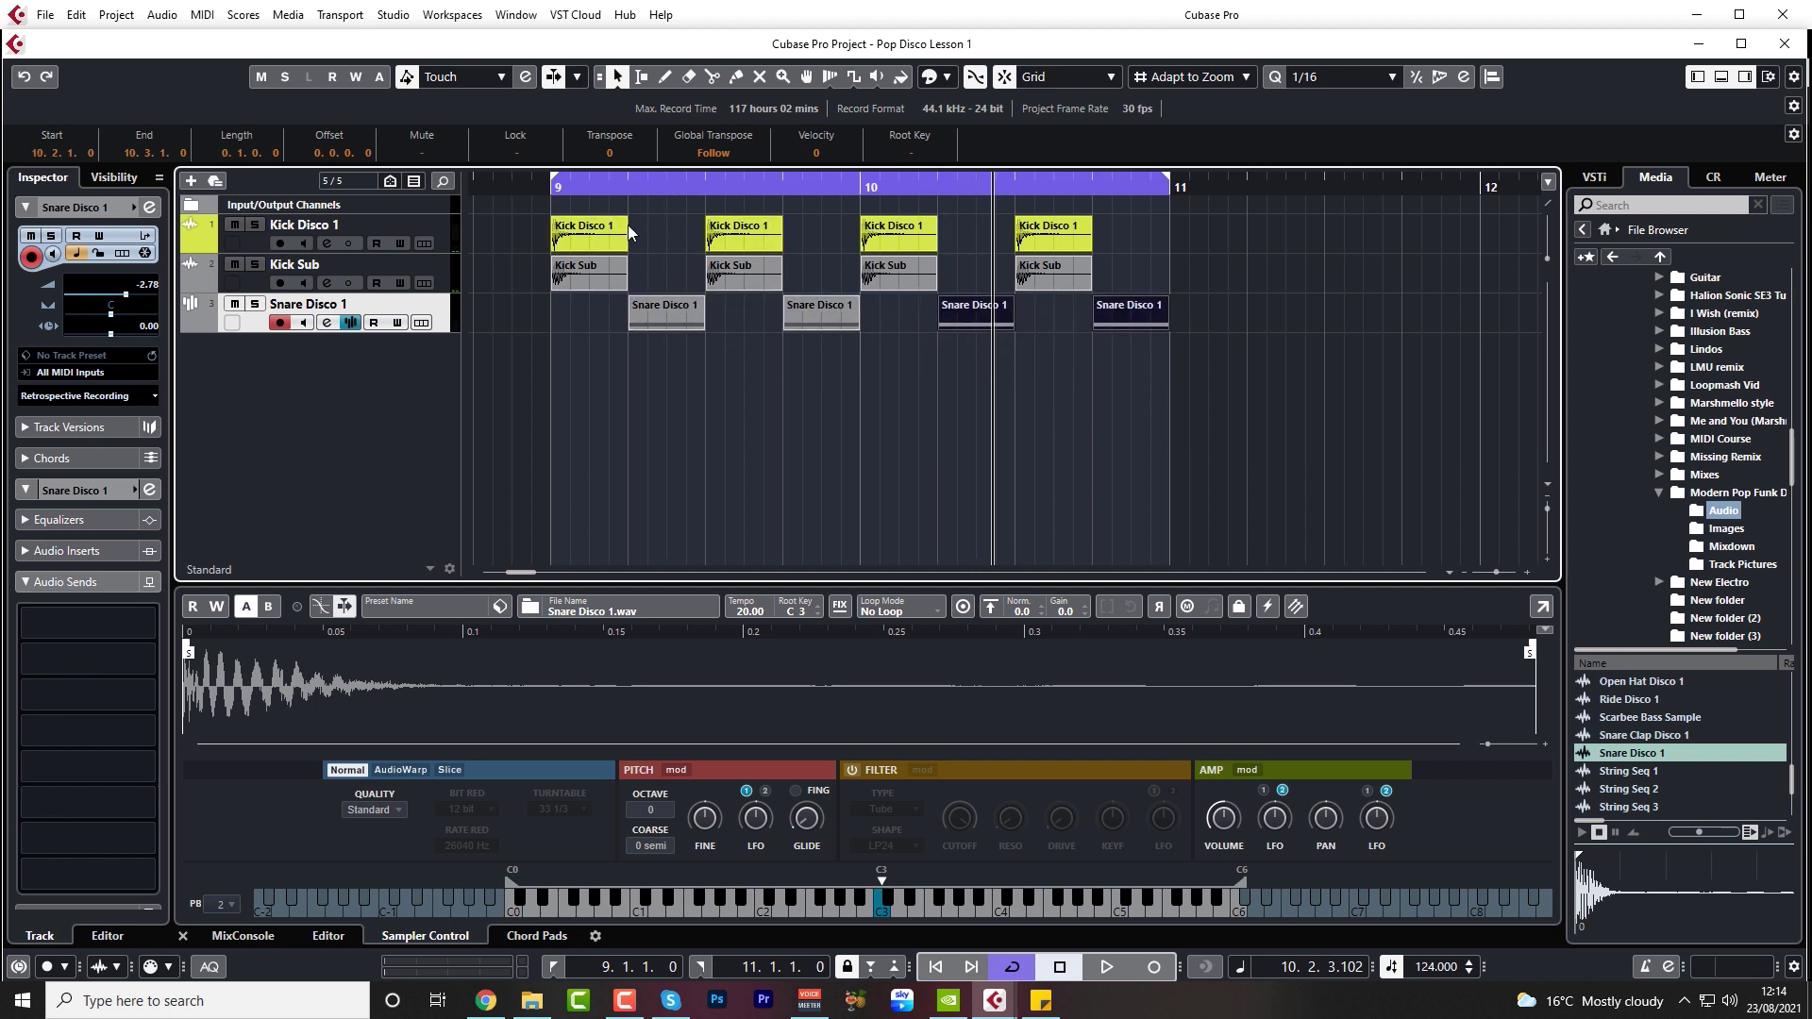
- Set the Snare Disco 1 track volume to -3.06 during playback and play the pattern again from the start of bar 9
key("space")
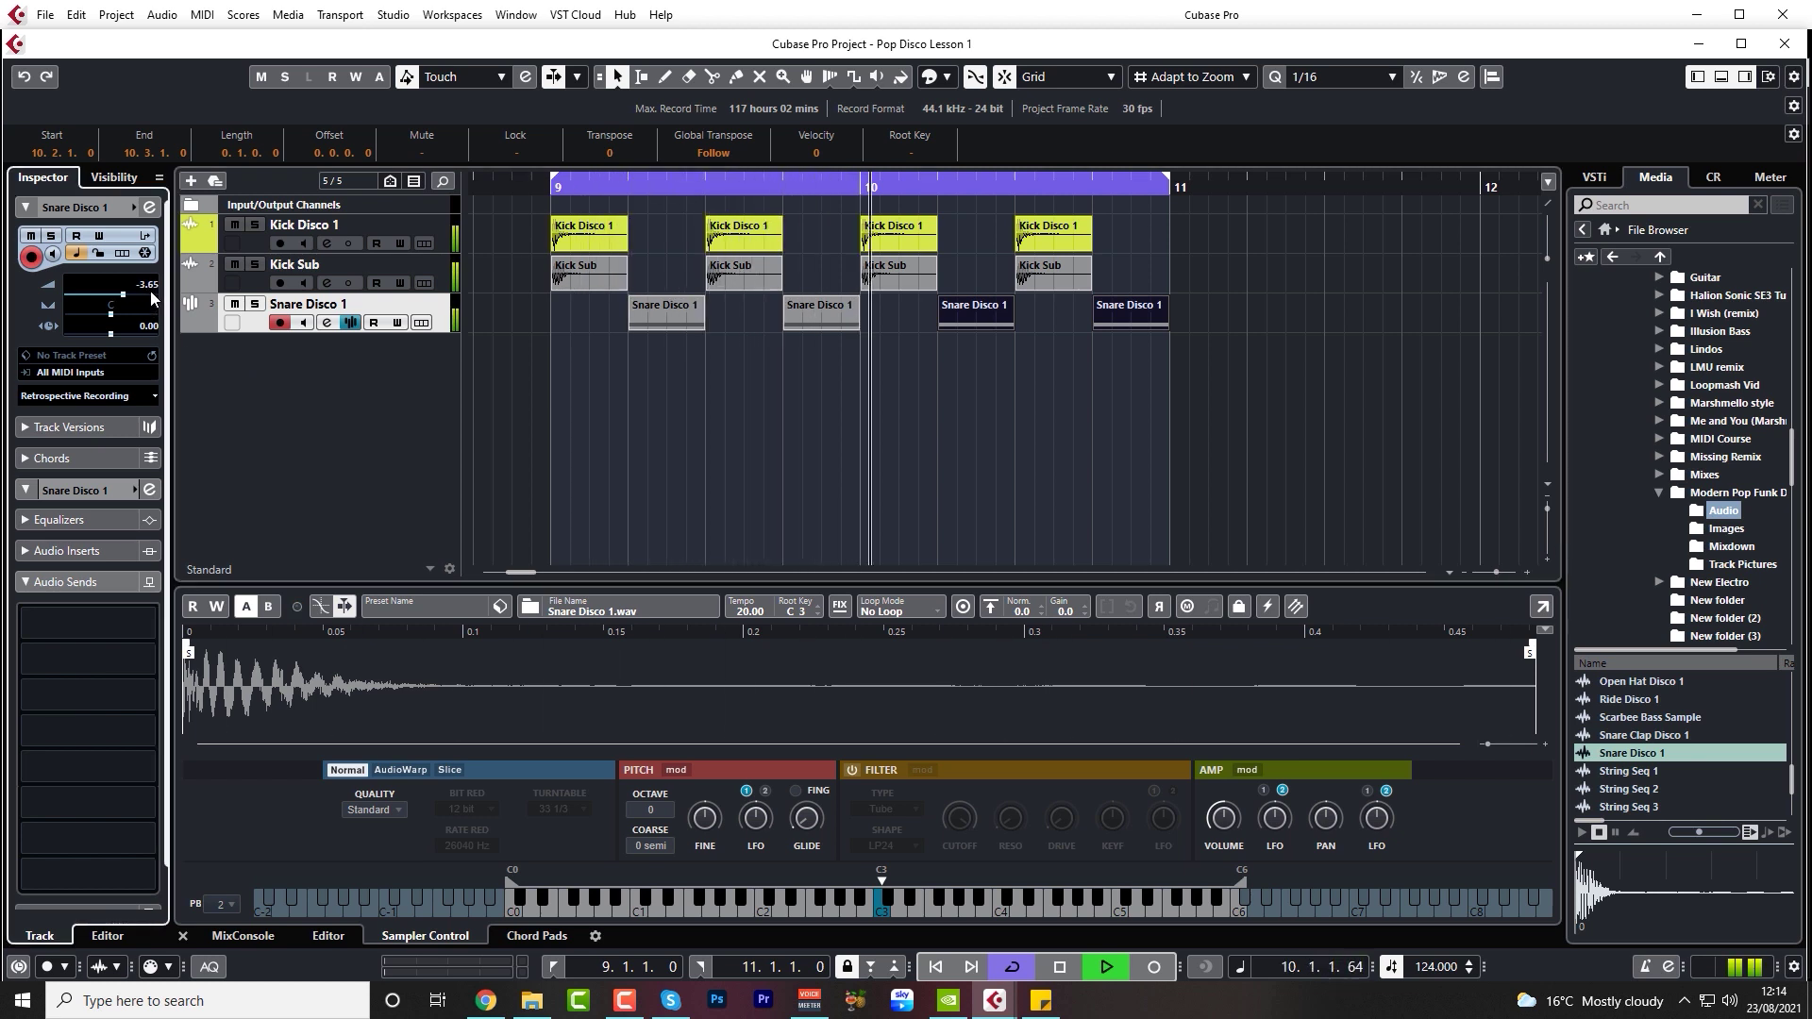
left_click_drag(153, 302, 166, 293)
key("space")
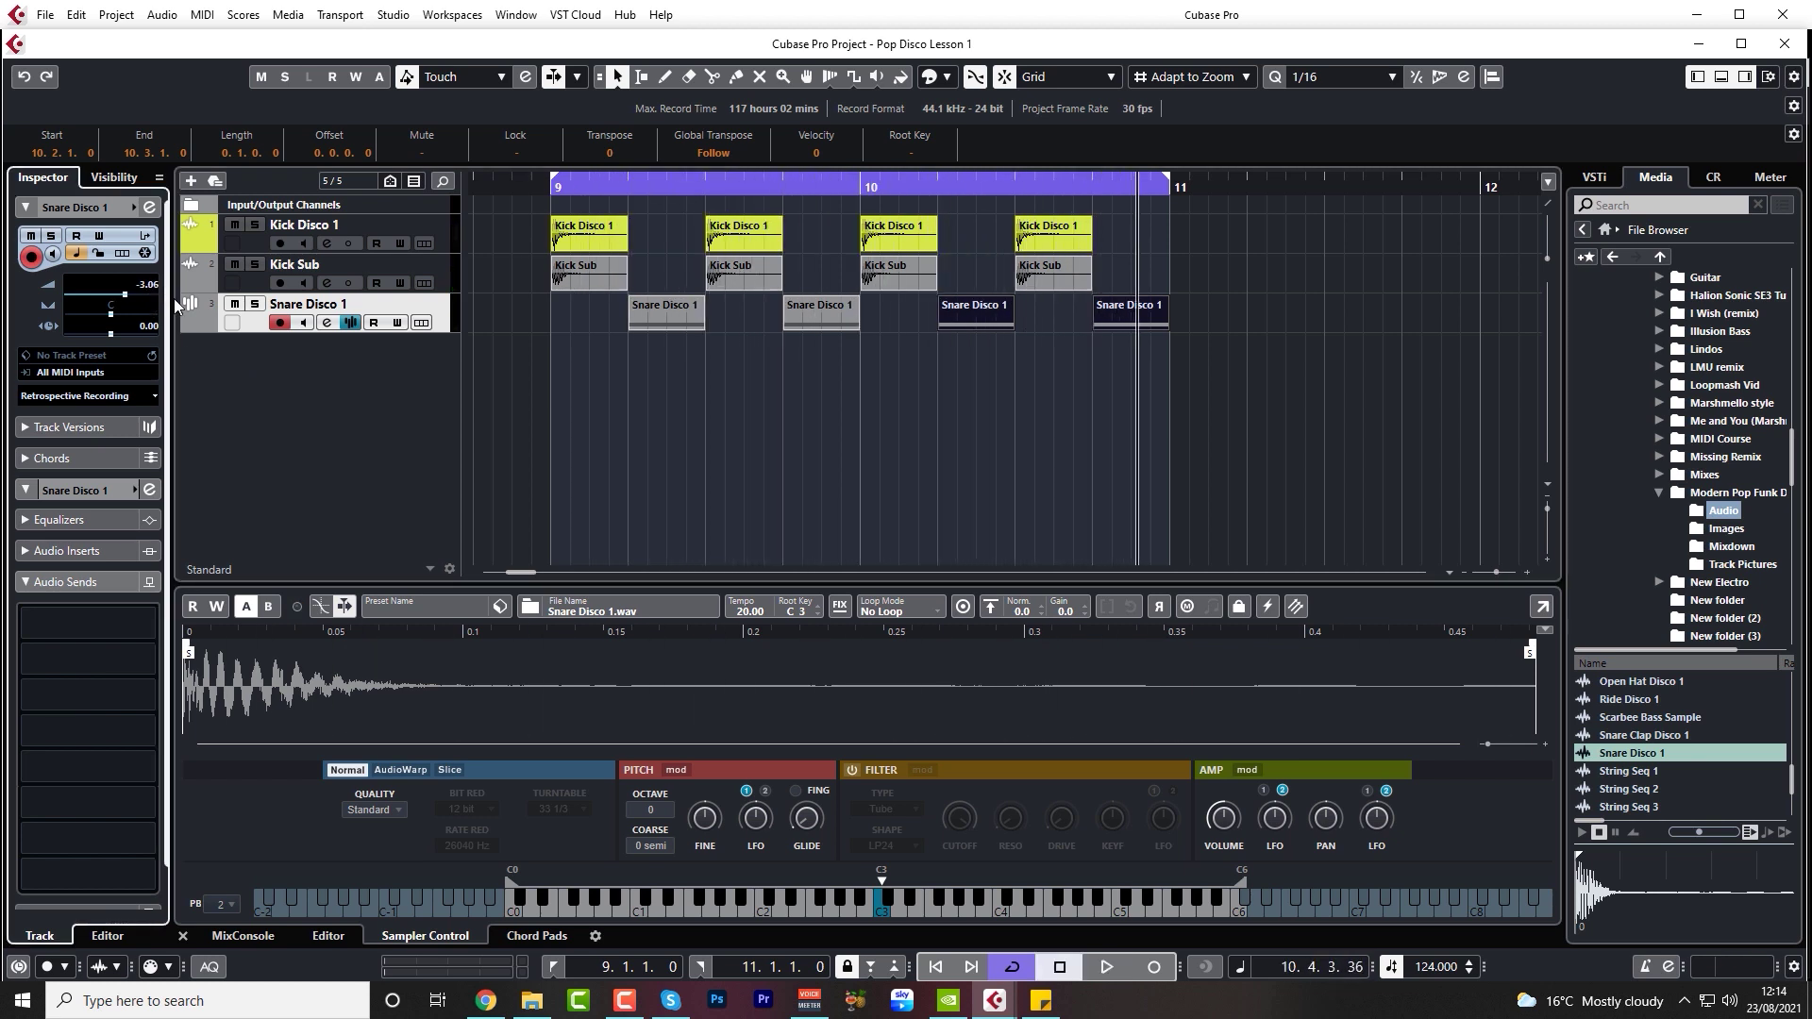
left_click(585, 176)
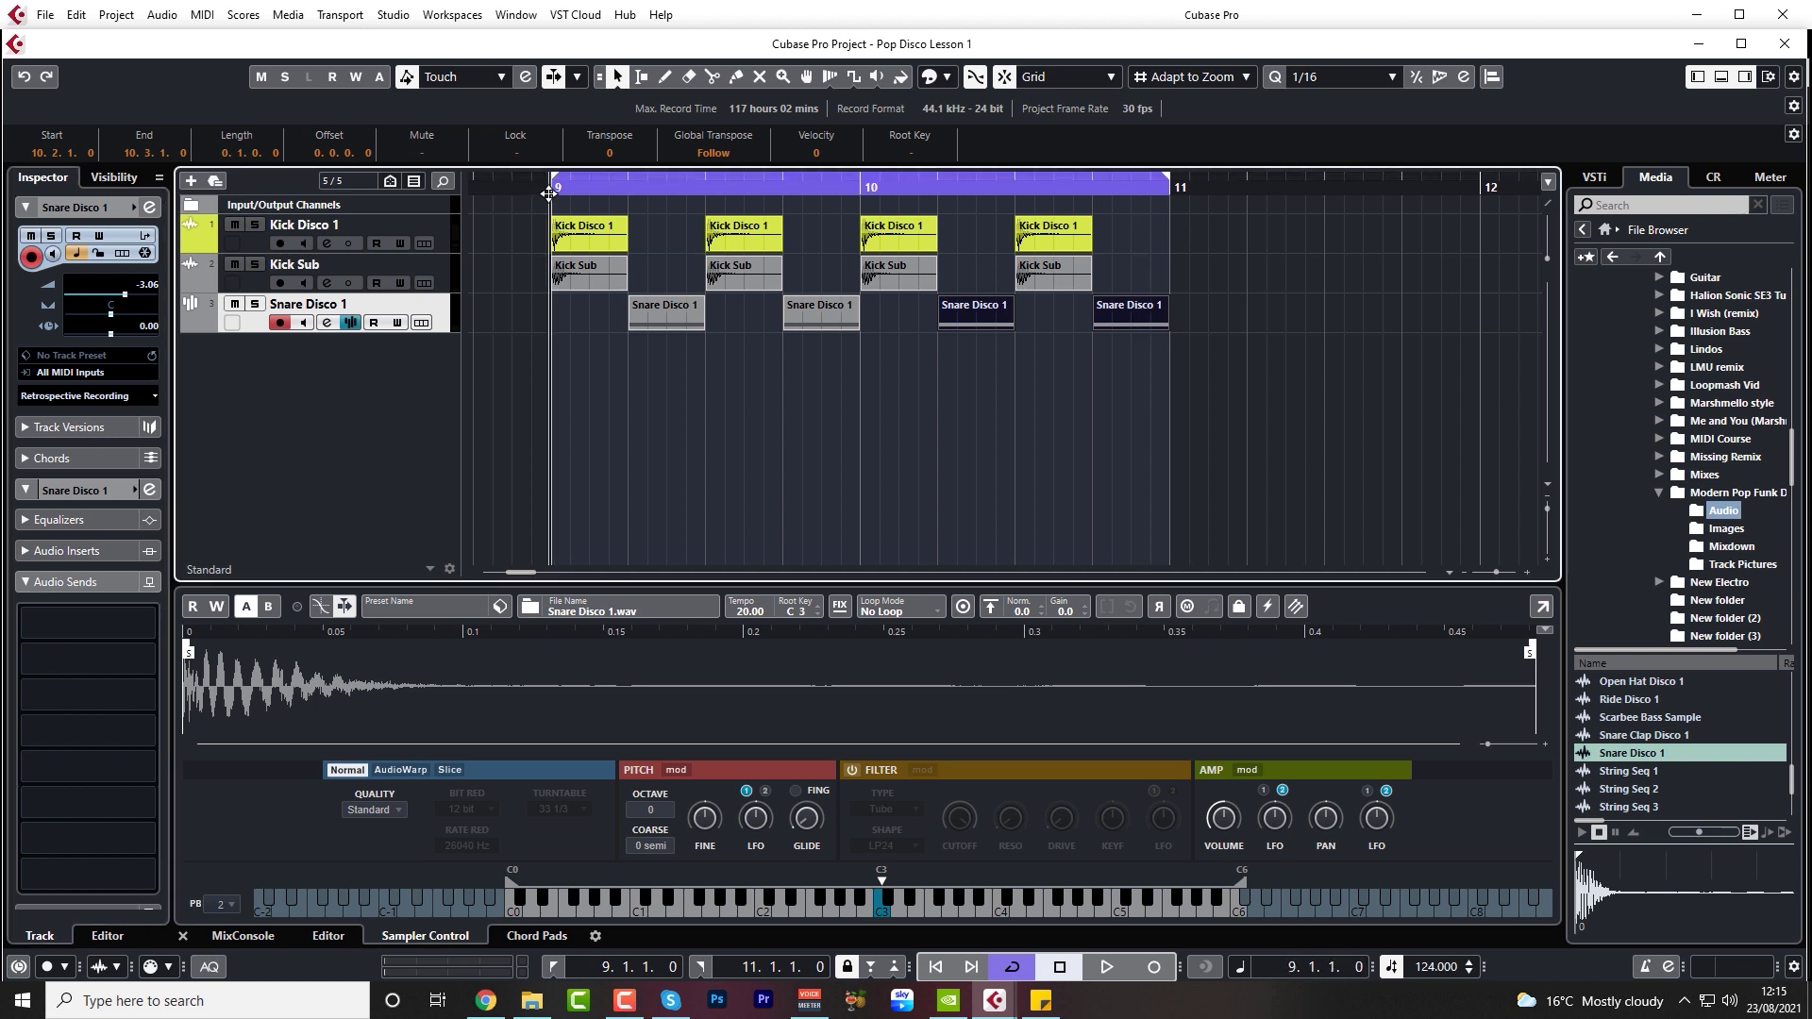
key("space")
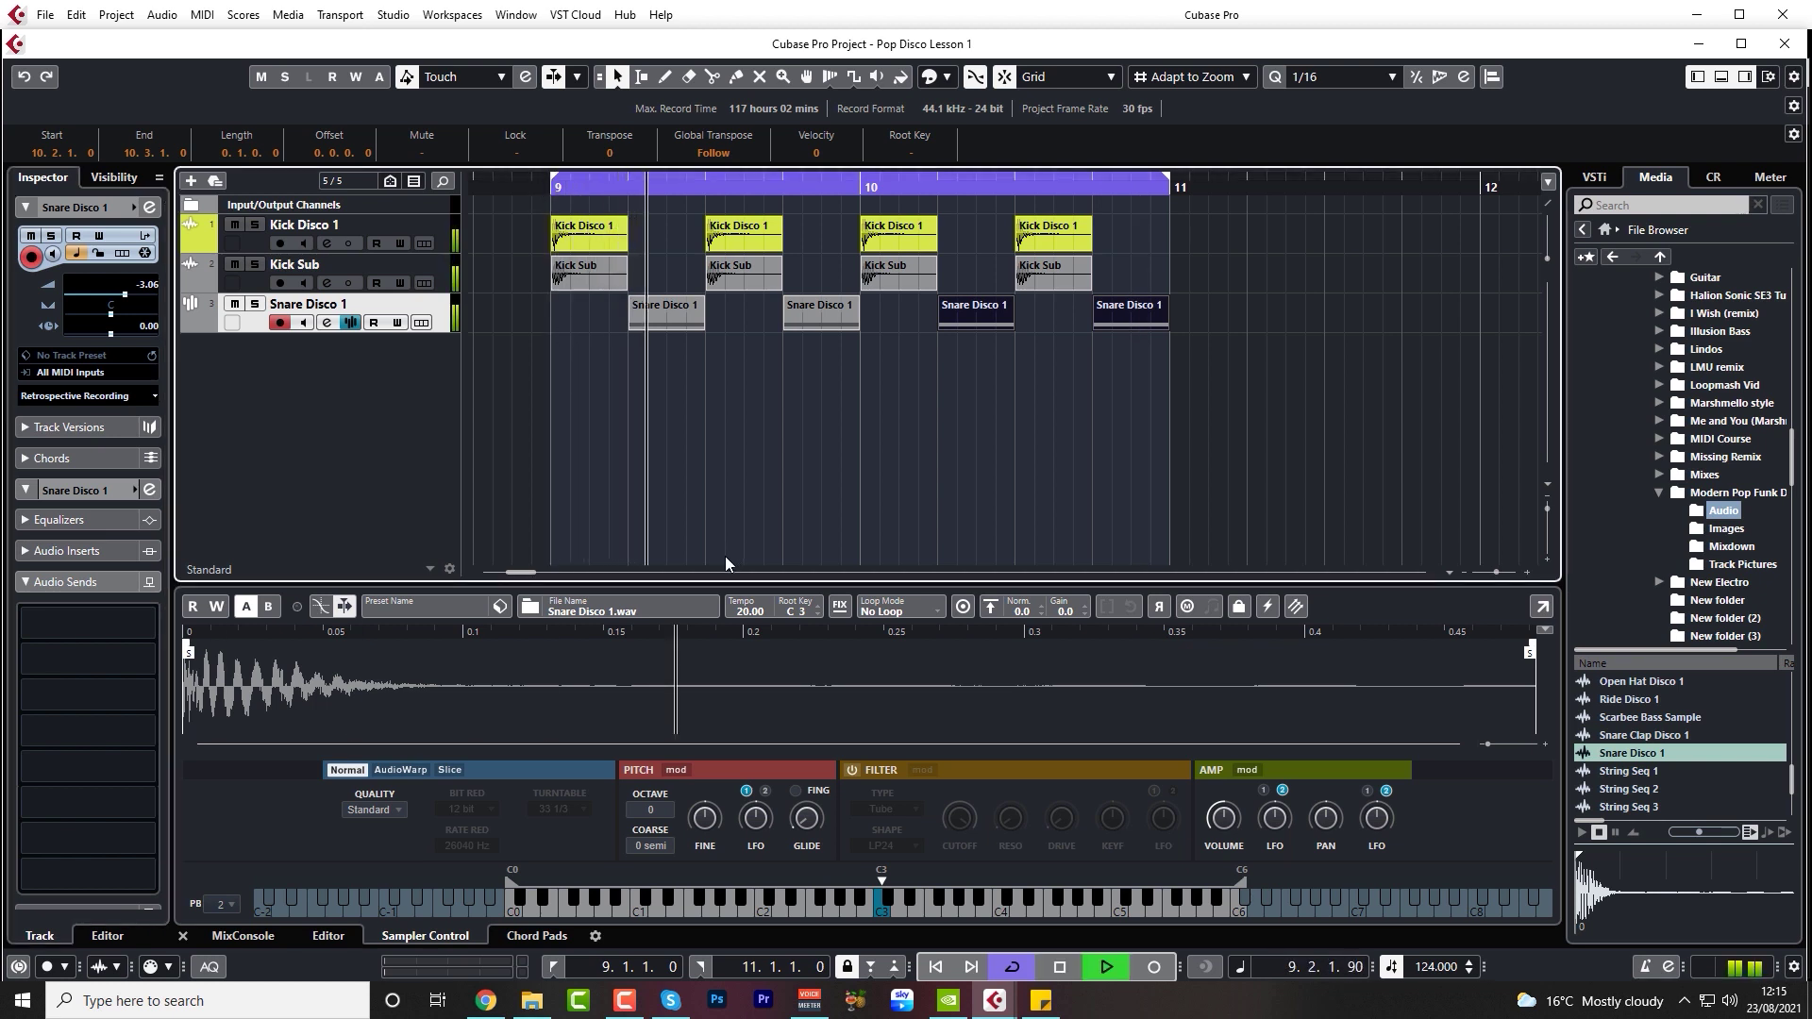
key("space")
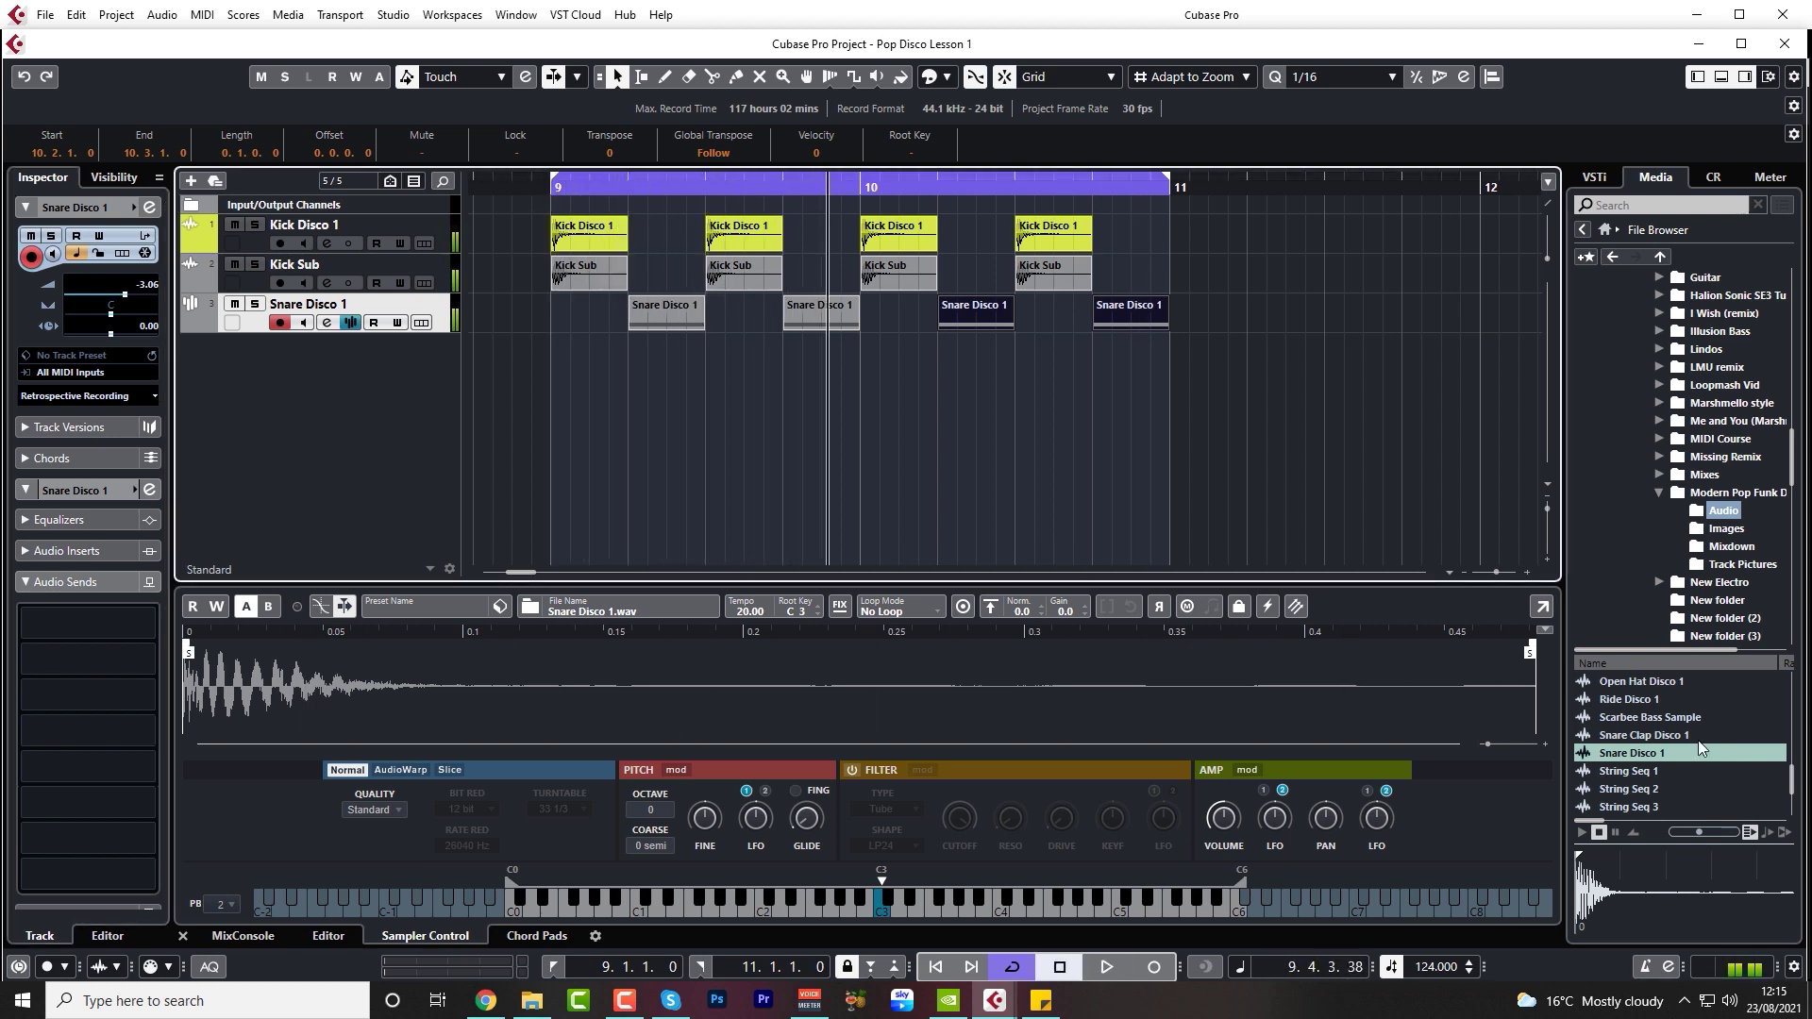
- Create a sampler track from the Snare Clap Disco 1 sample below Snare Disco 1 and compare the two samples' waveforms
left_click(1629, 741)
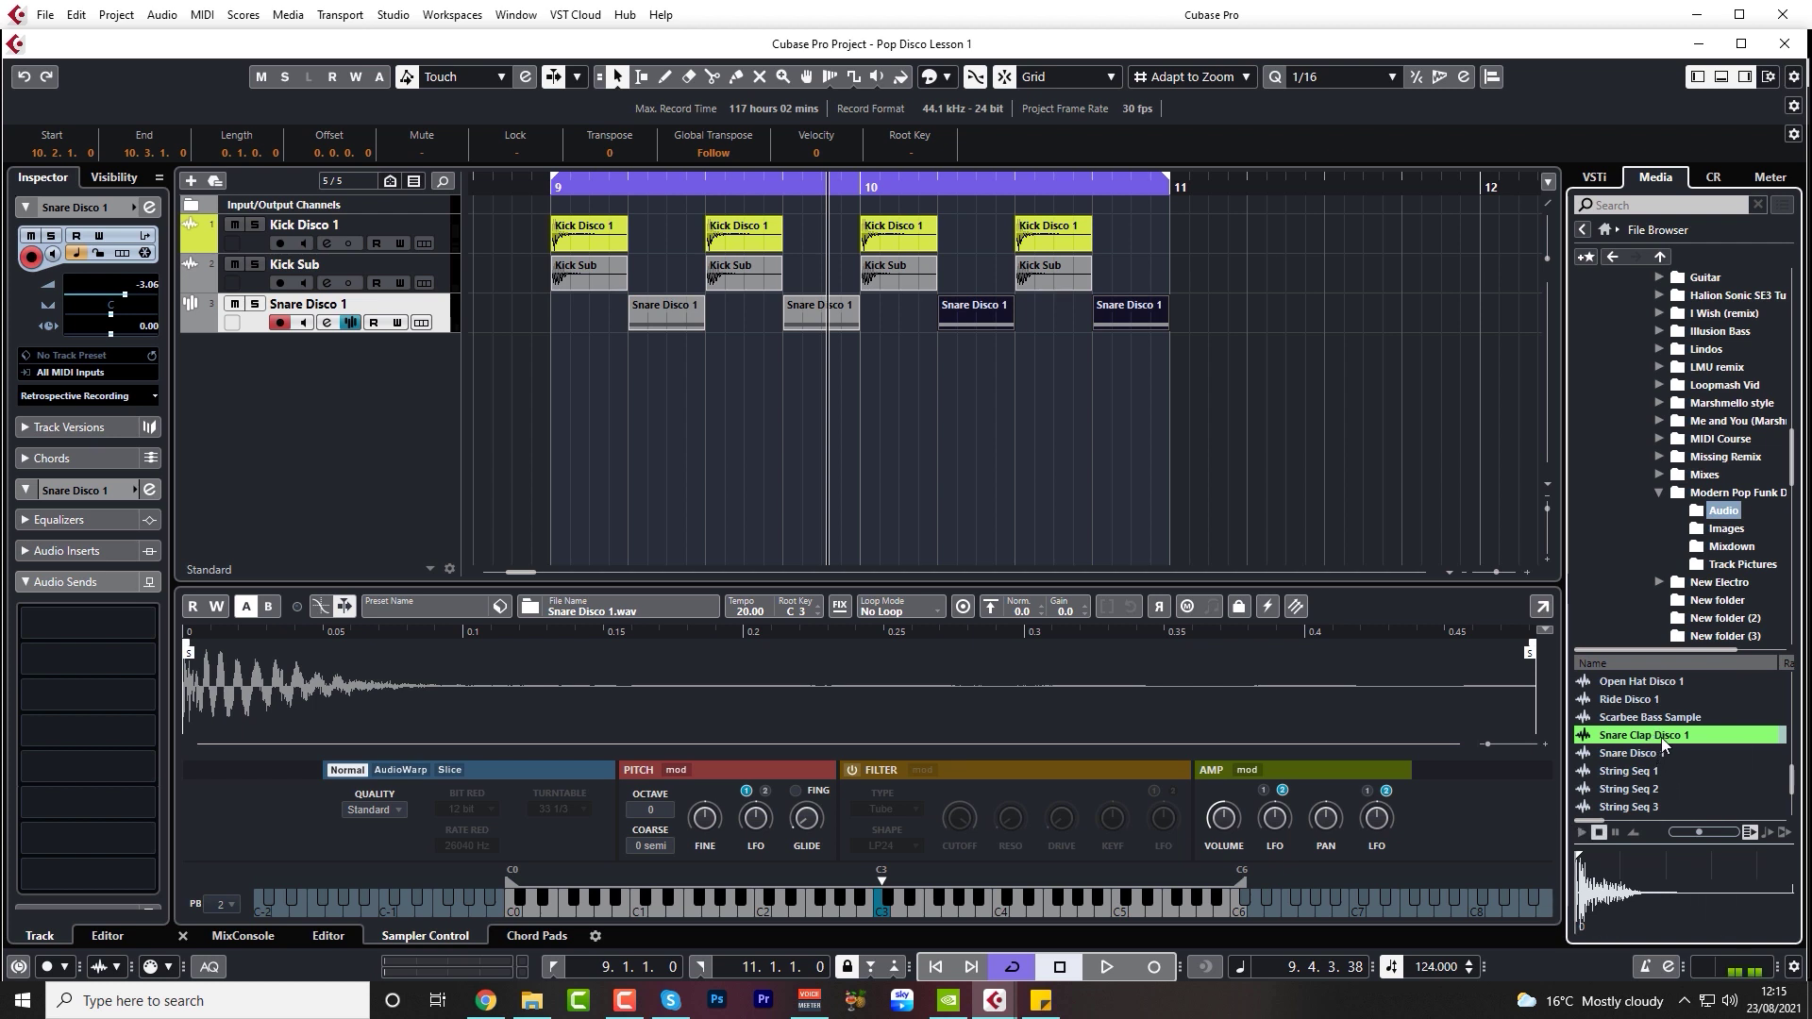
left_click_drag(1657, 752, 312, 424)
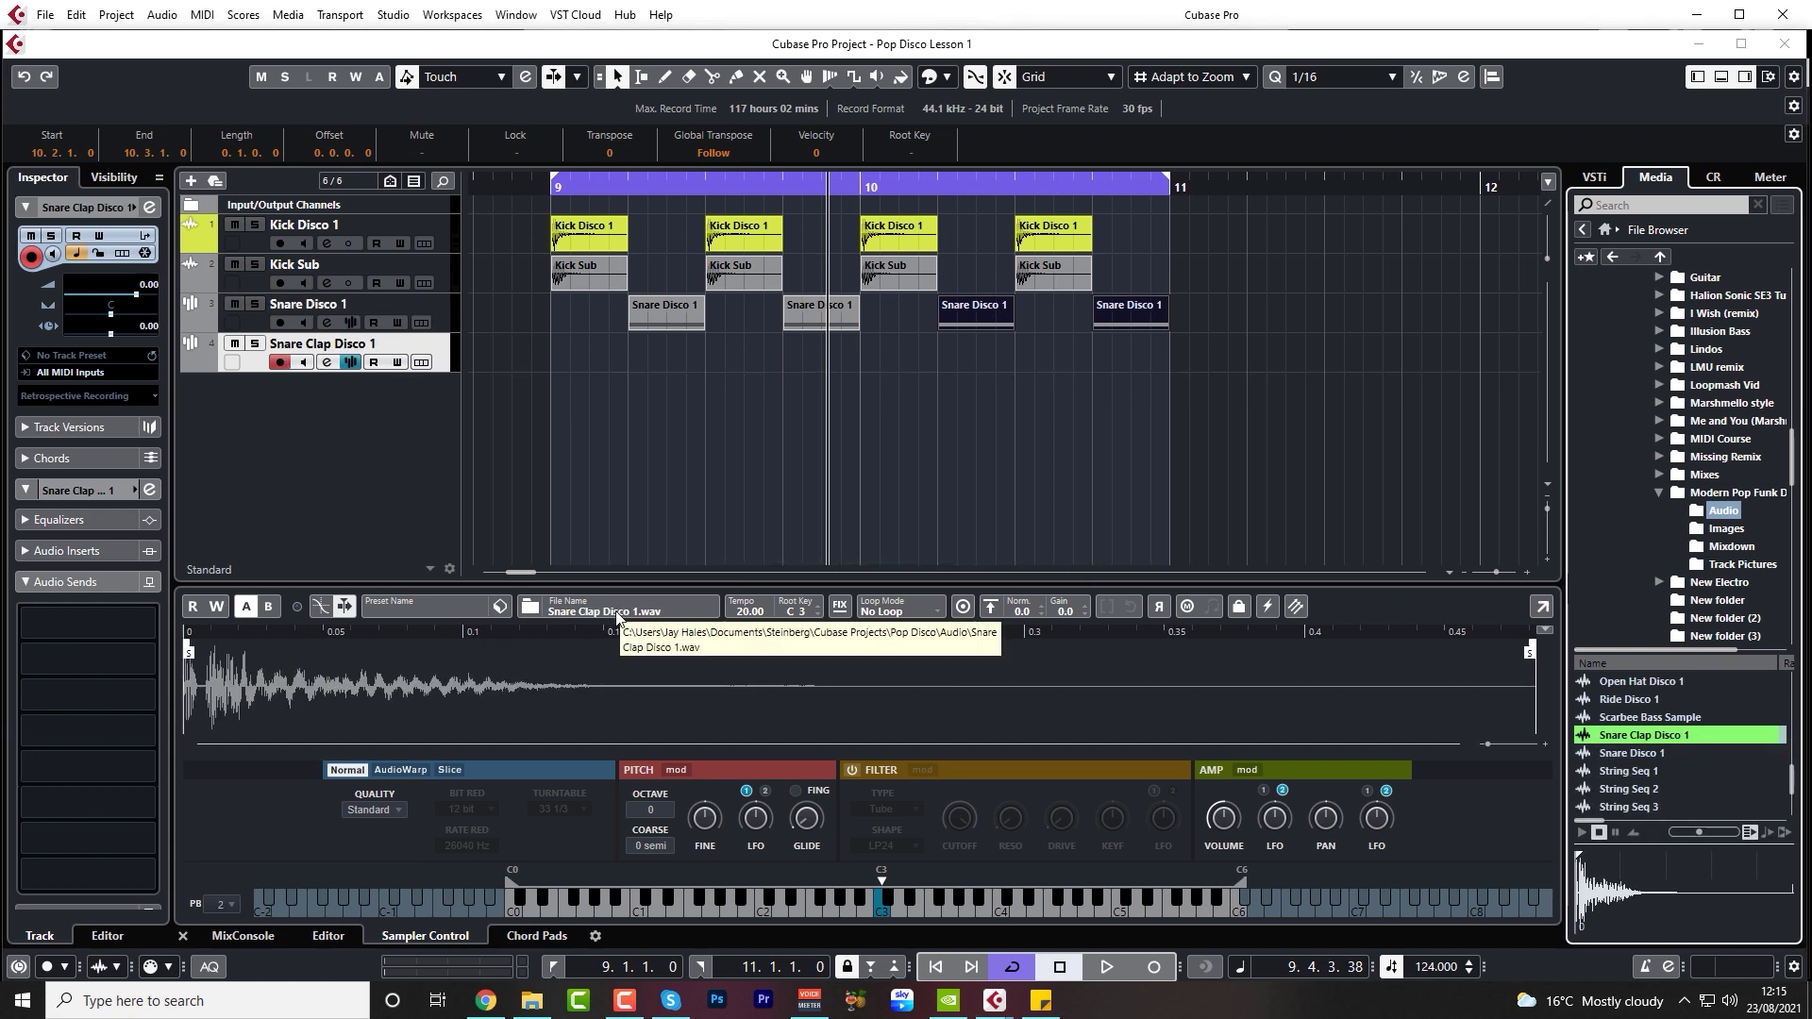
left_click(255, 325)
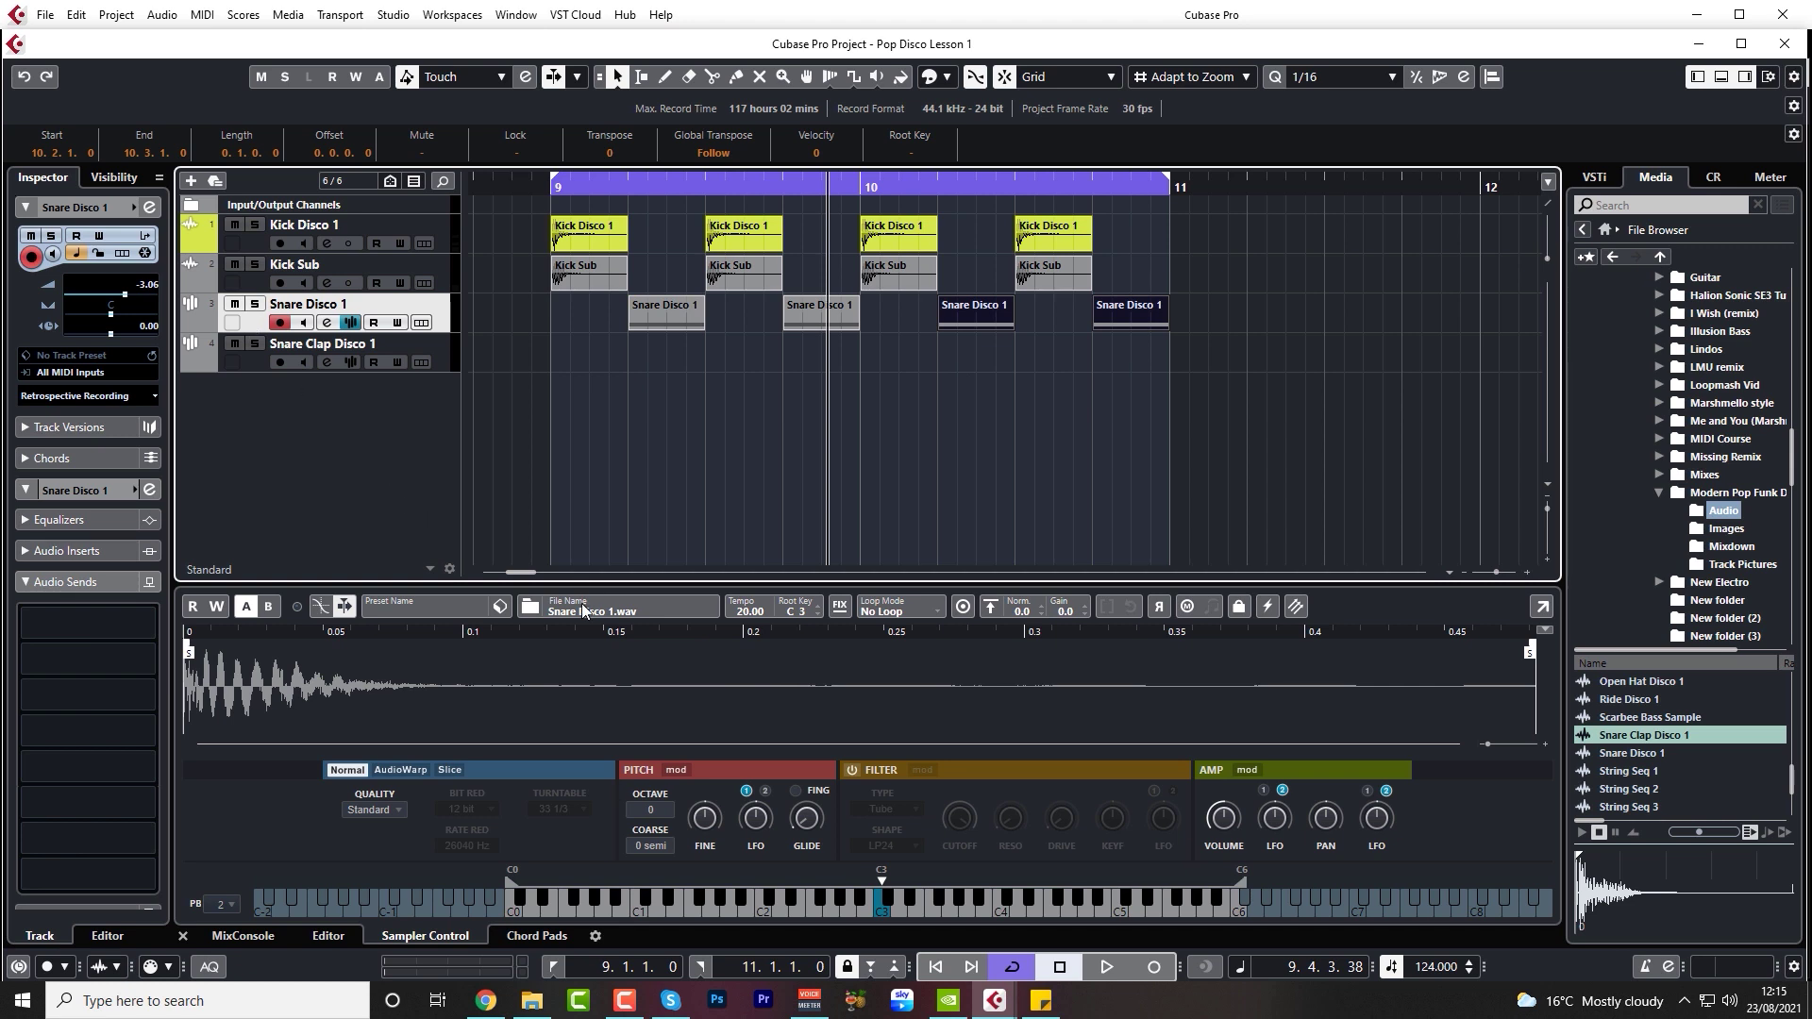
left_click(264, 368)
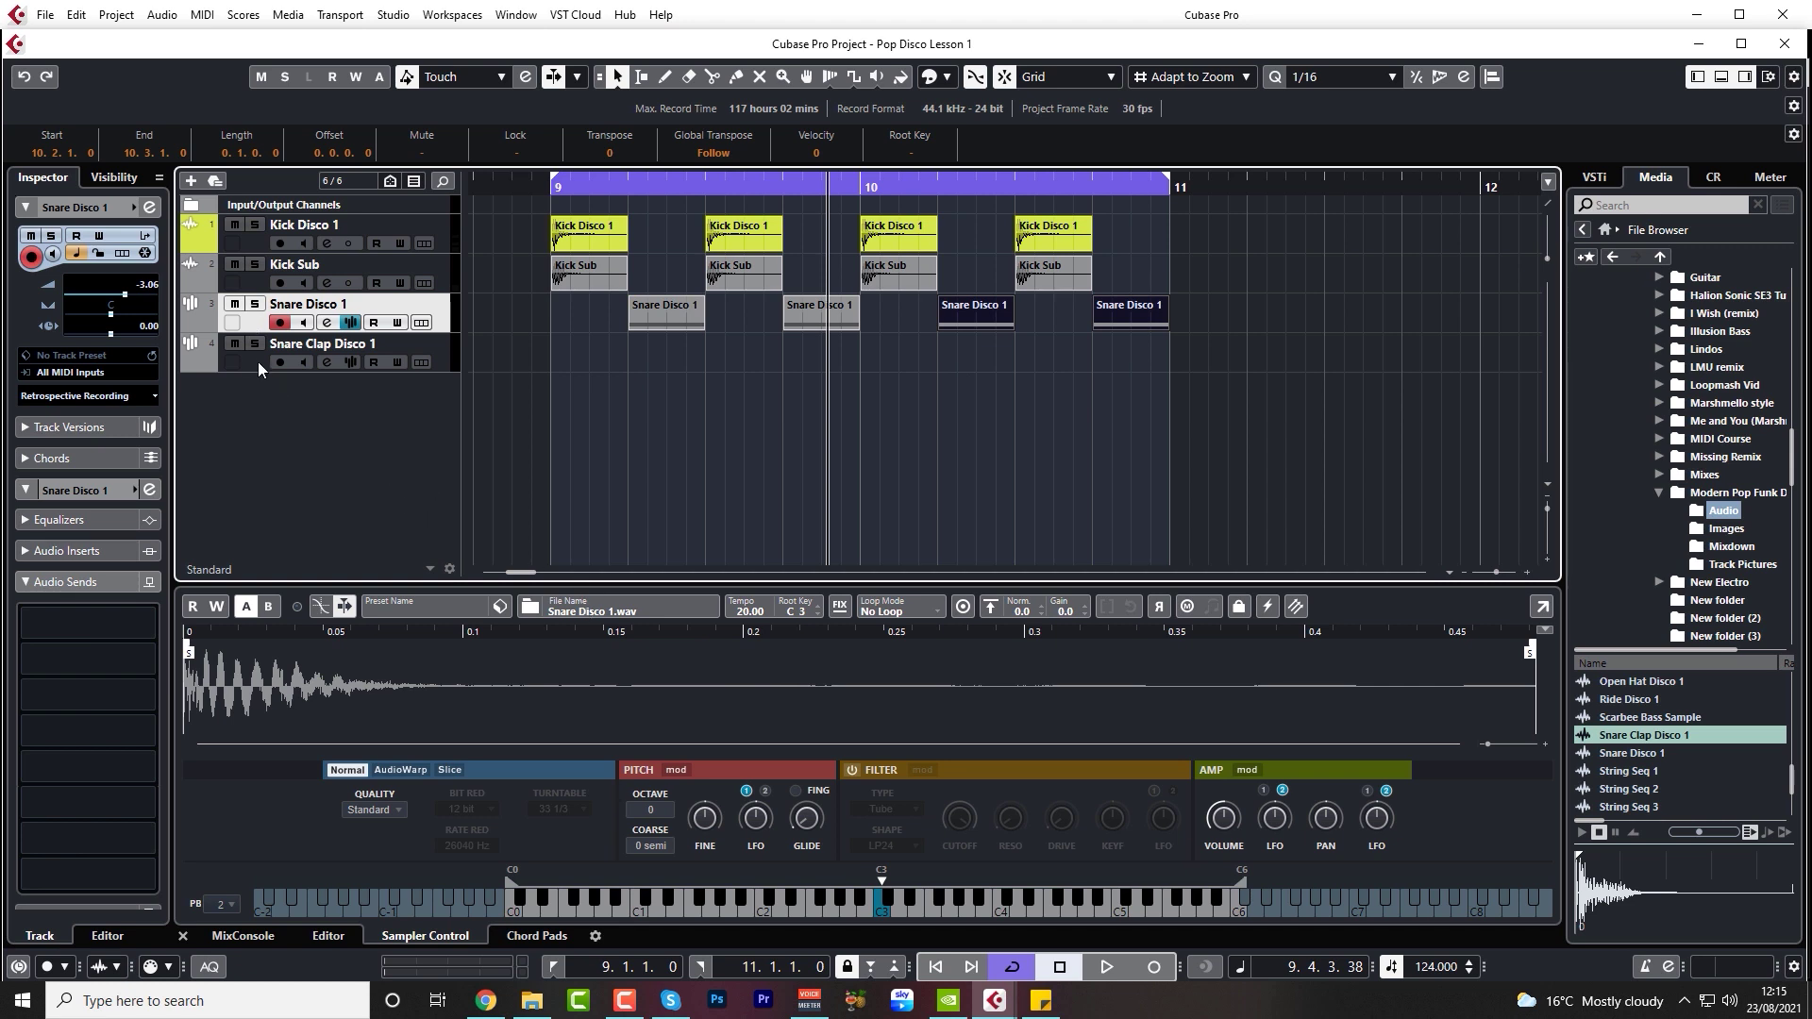
- Copy all four Snare Disco 1 parts to the same beats on the Snare Clap Disco 1 track
left_click(1221, 325)
left_click(667, 317)
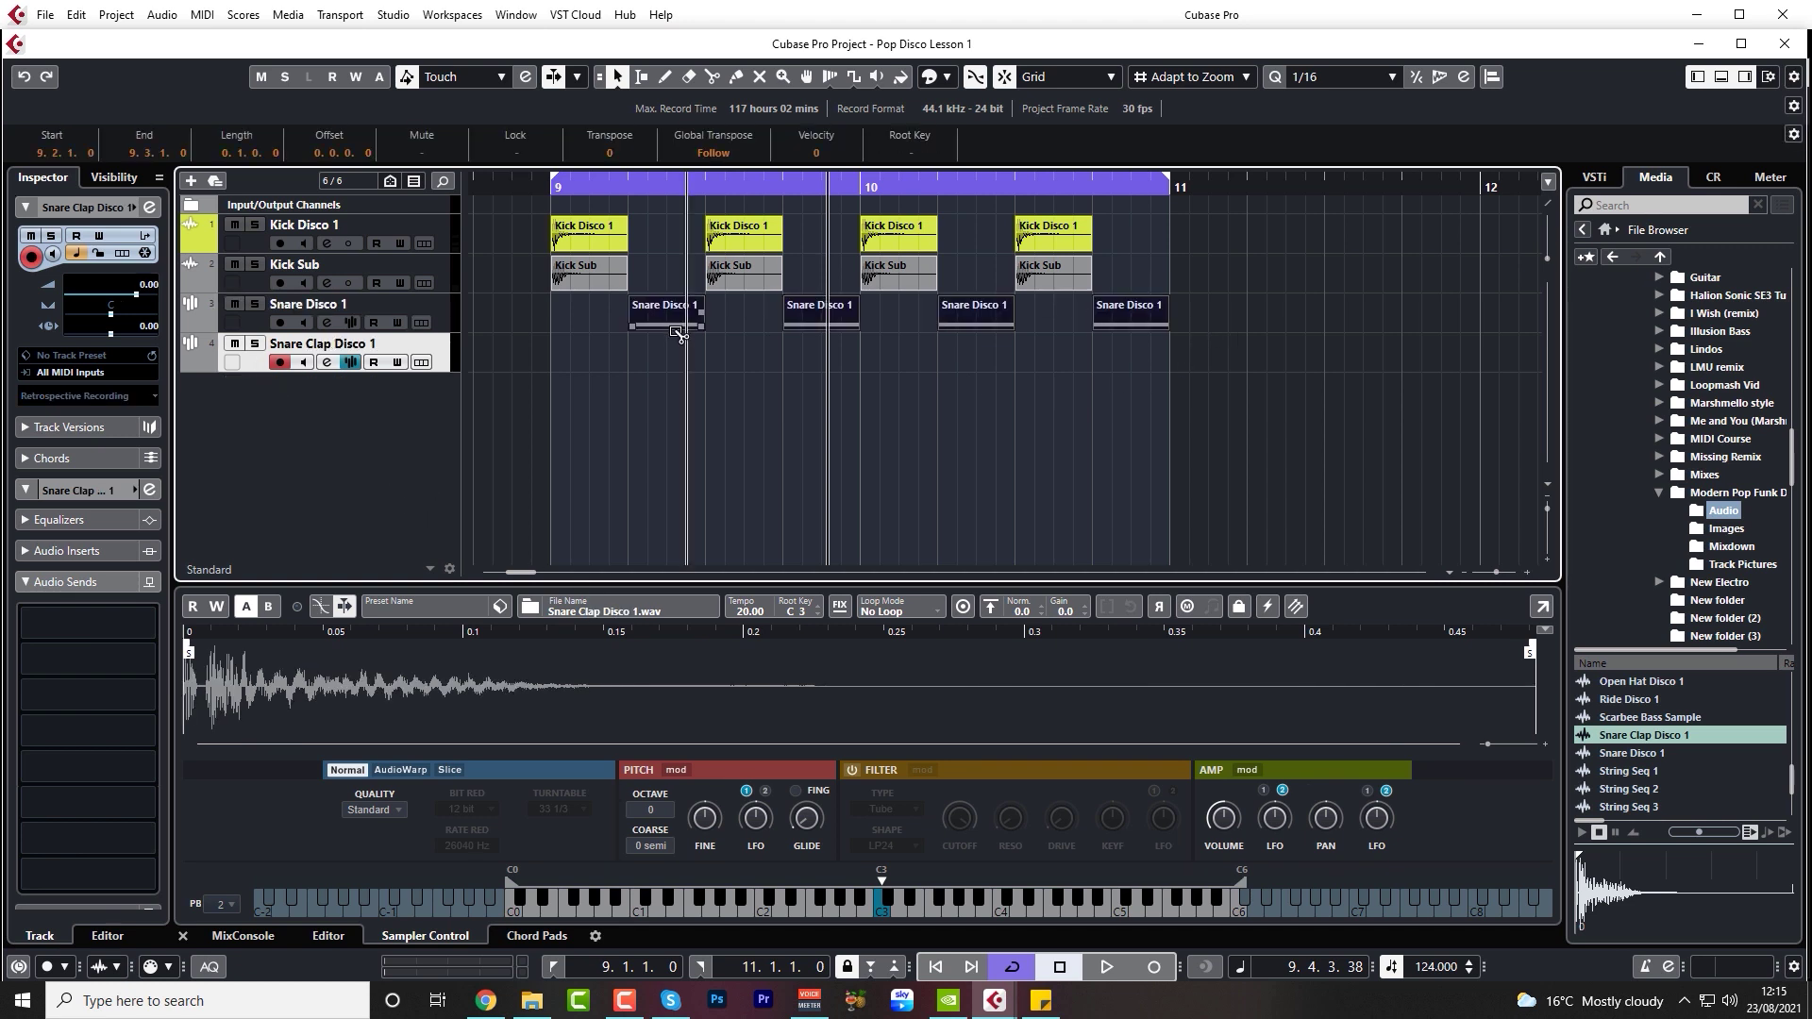
left_click_drag(678, 332, 683, 368)
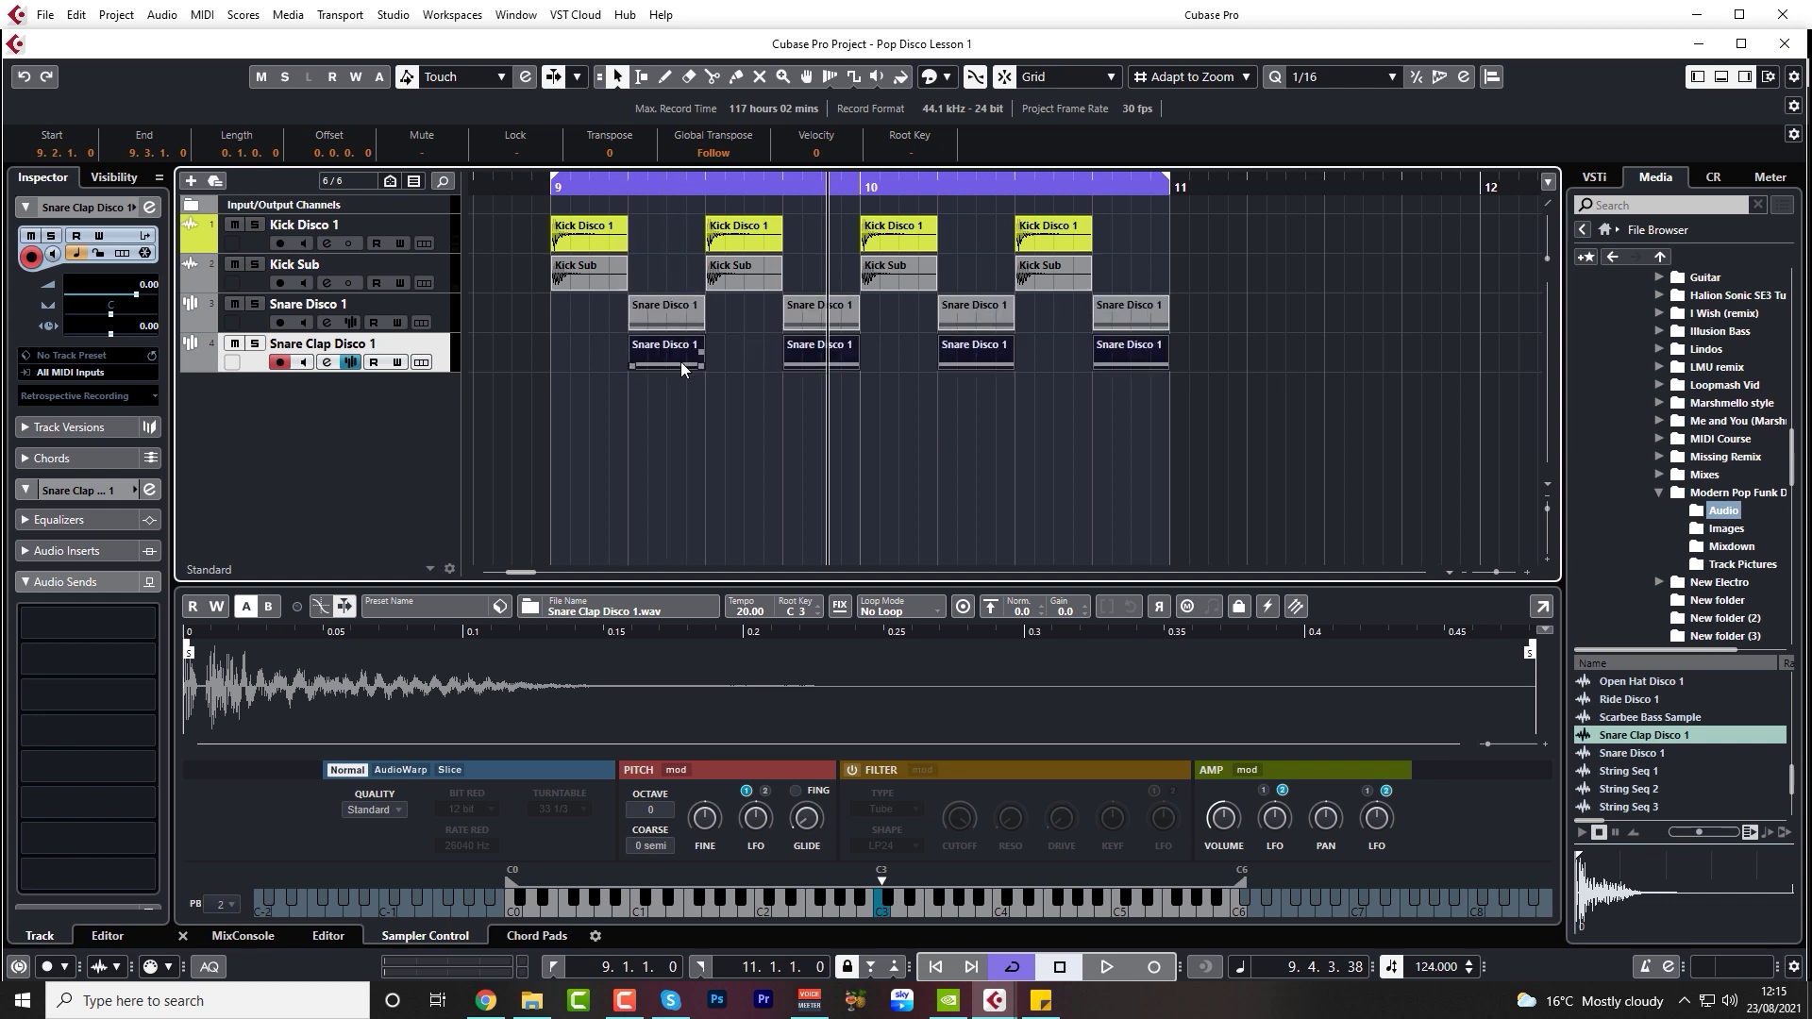
- Balance the Snare Clap Disco 1 track against the snare during playback, setting its volume to -5.68
left_click(255, 326)
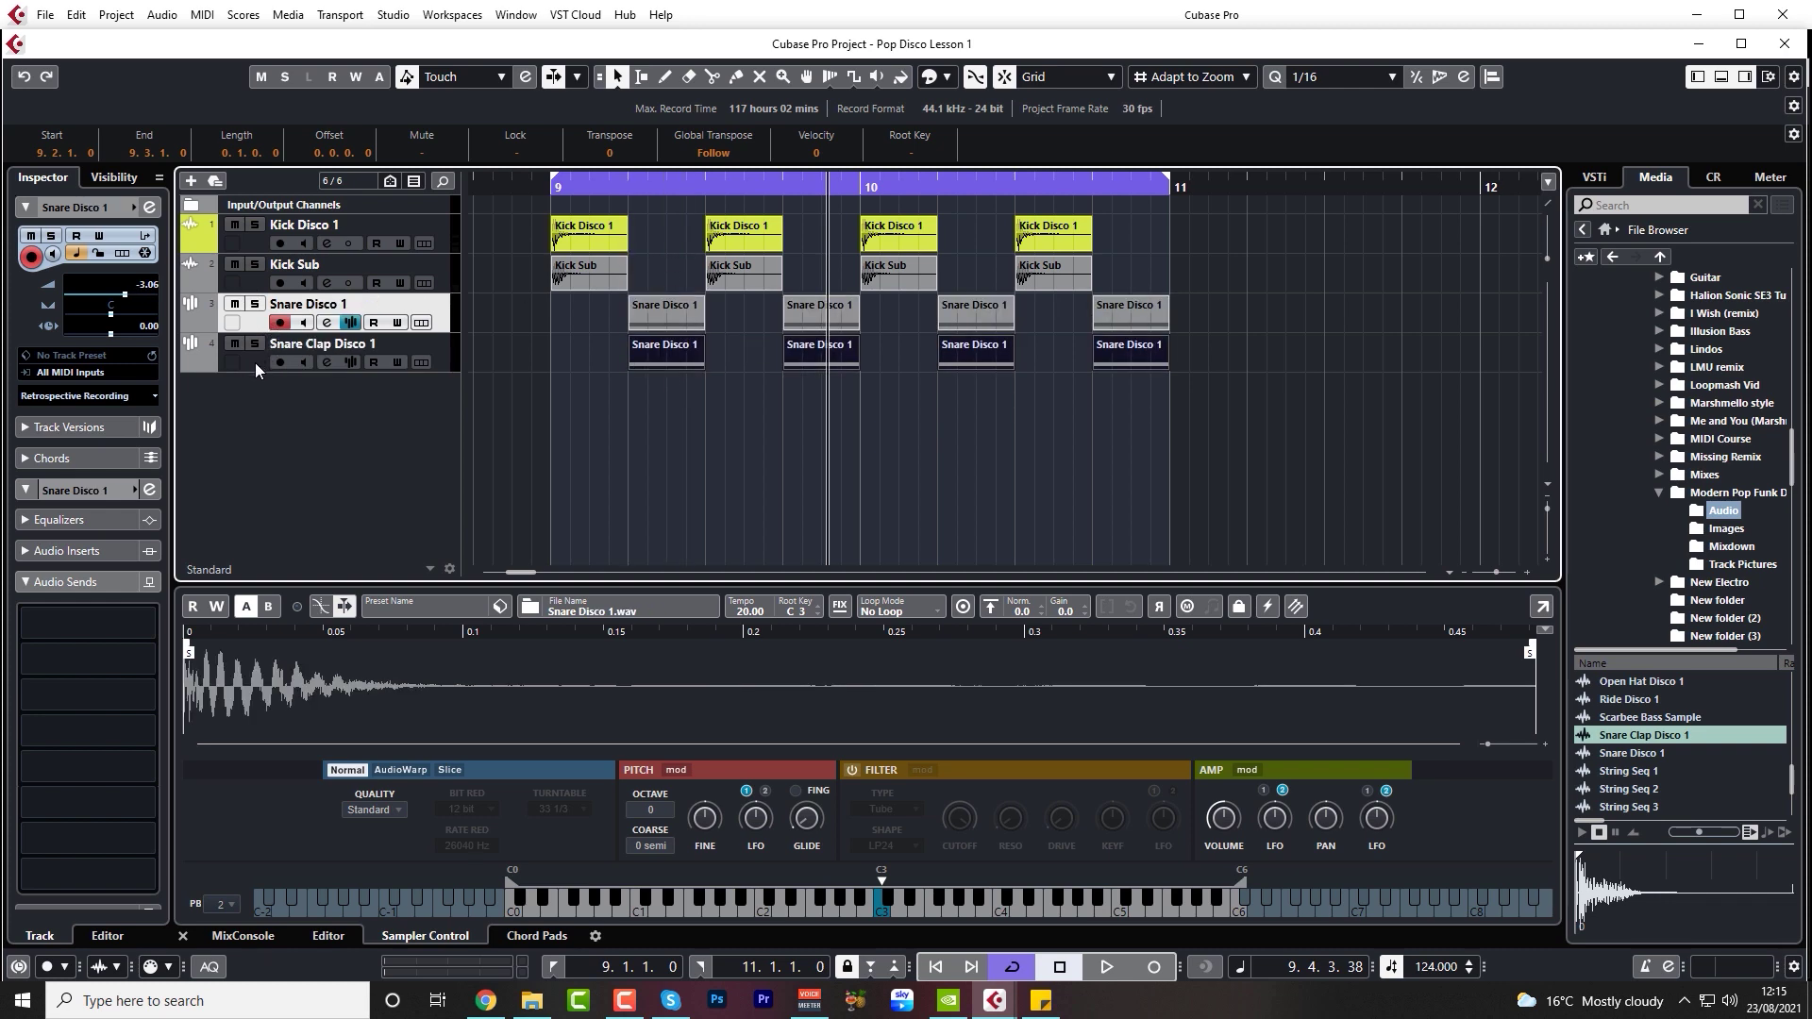
left_click(257, 368)
left_click_drag(157, 292, 156, 311)
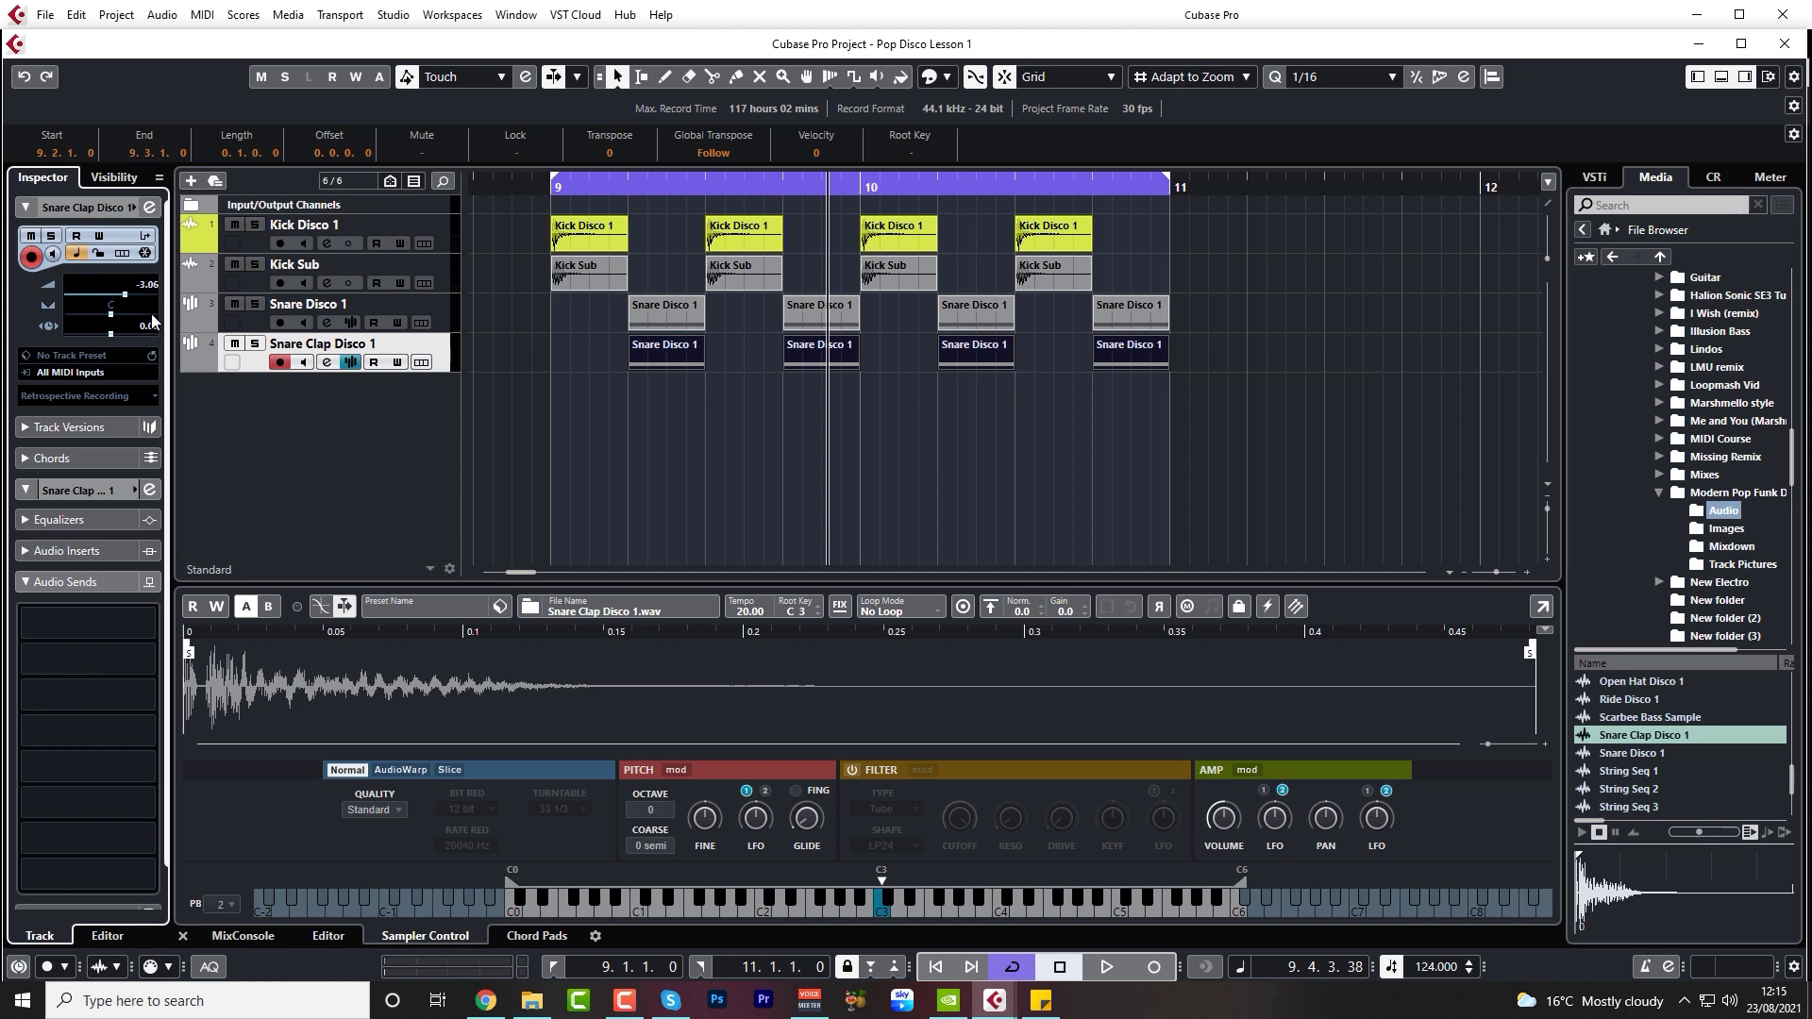
key("space")
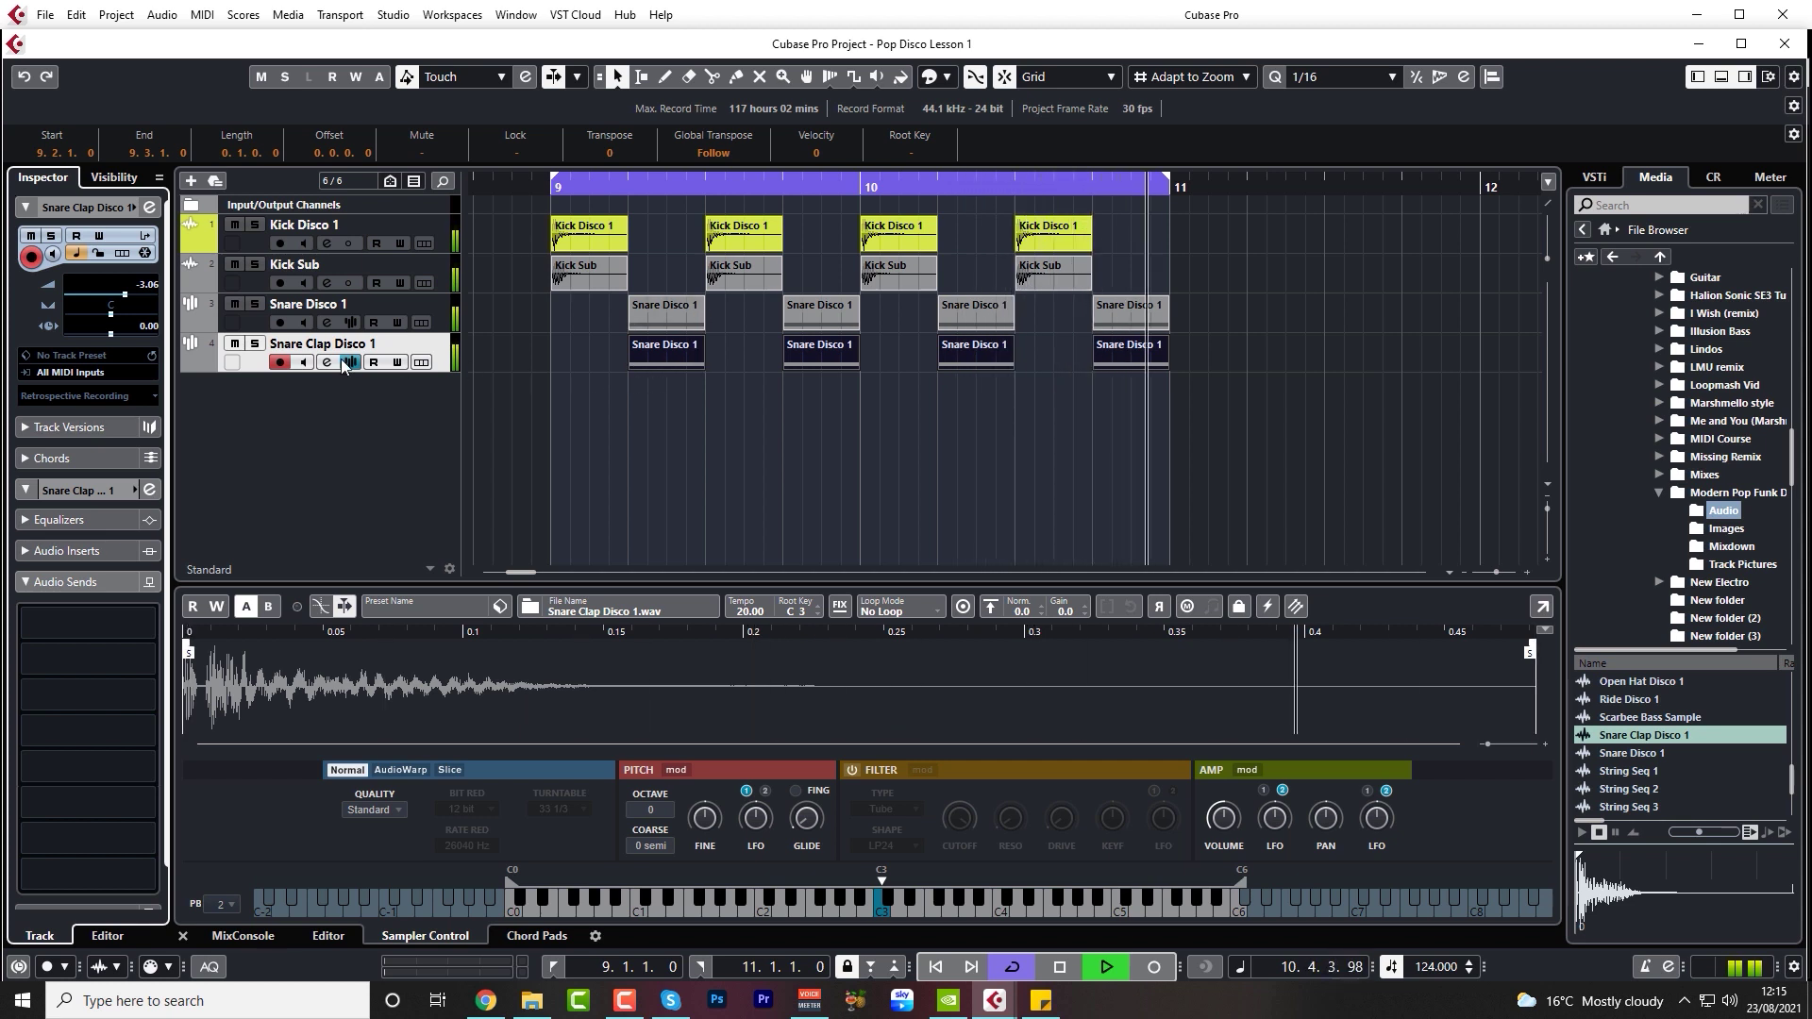
scroll(151, 292, "down", 5)
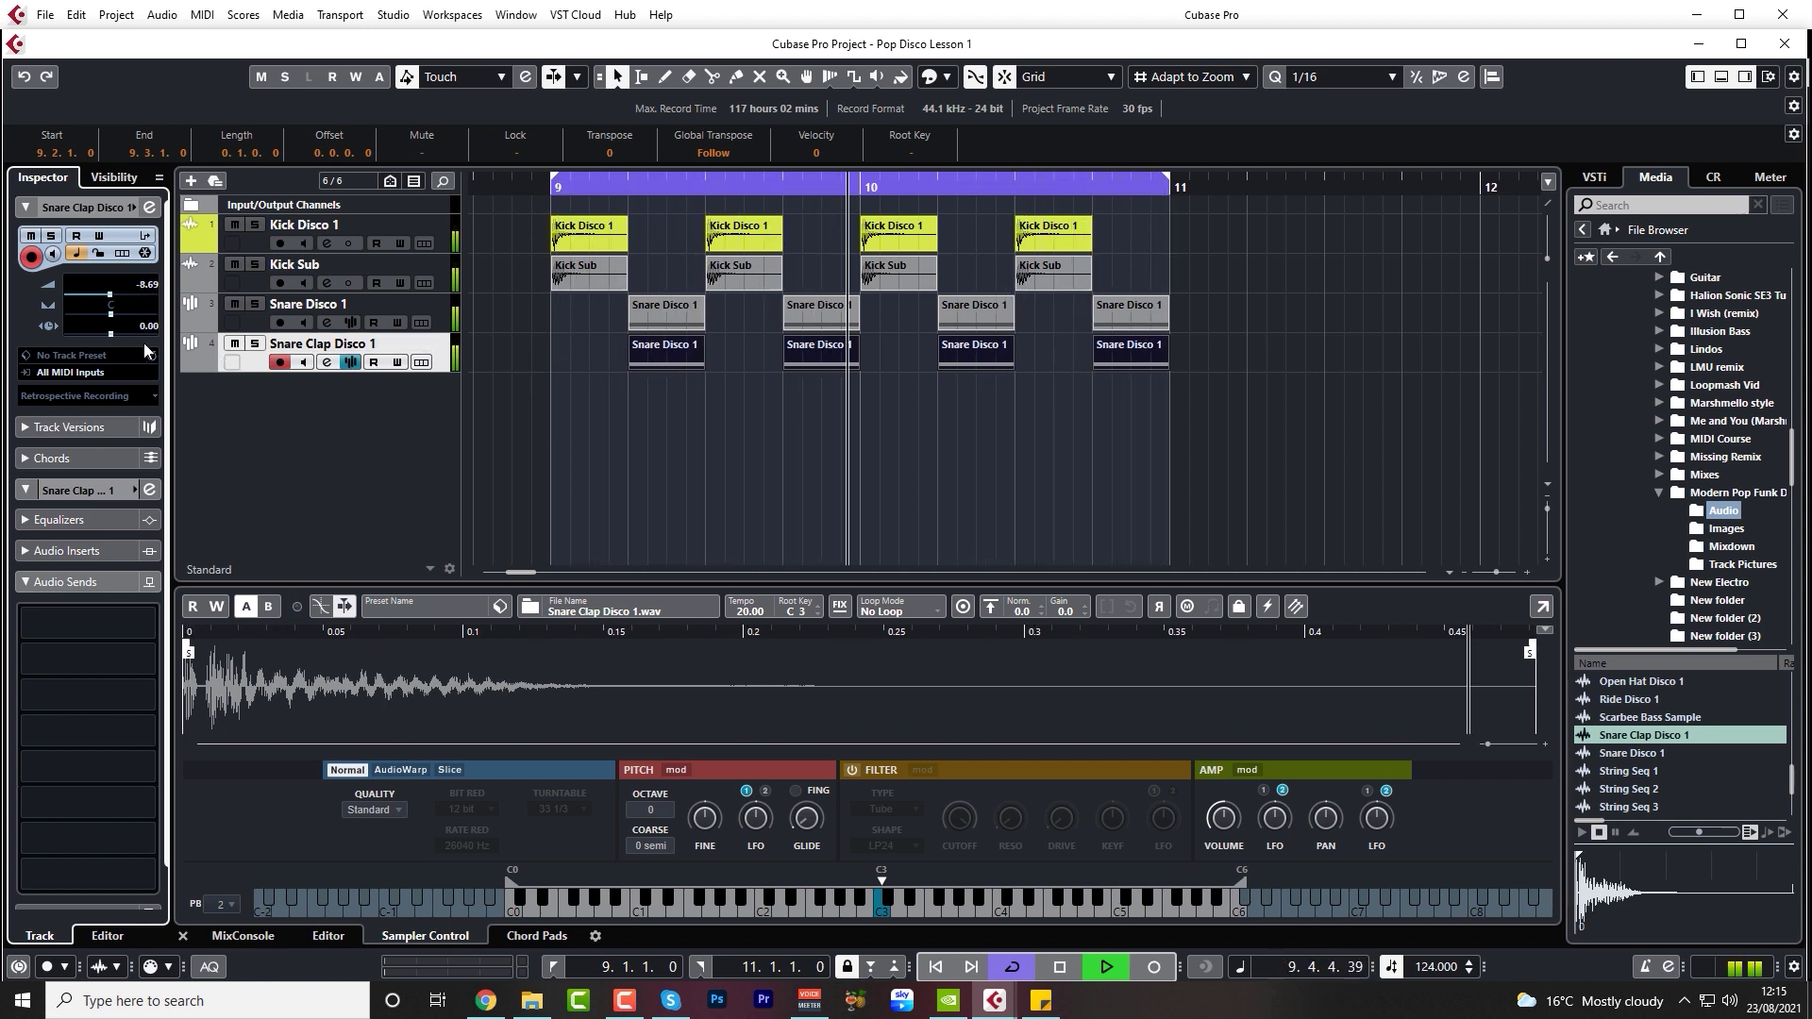
scroll(157, 329, "up", 2)
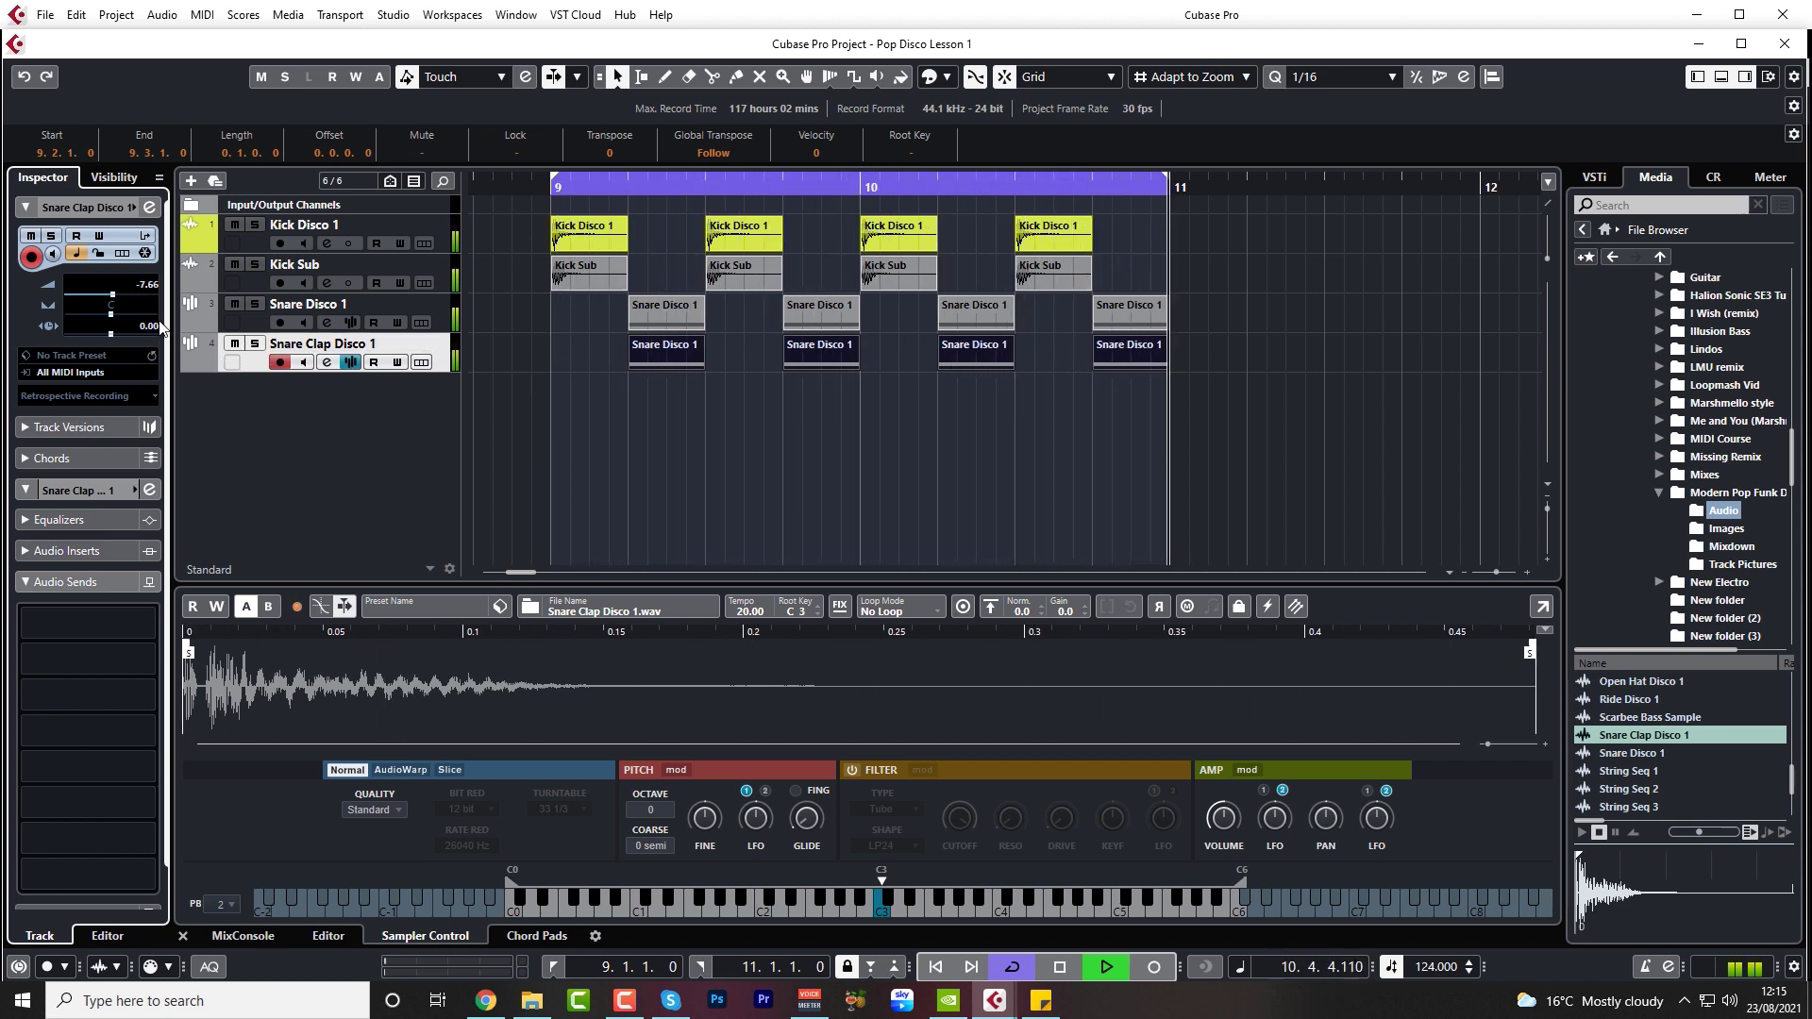
scroll(161, 311, "up", 1)
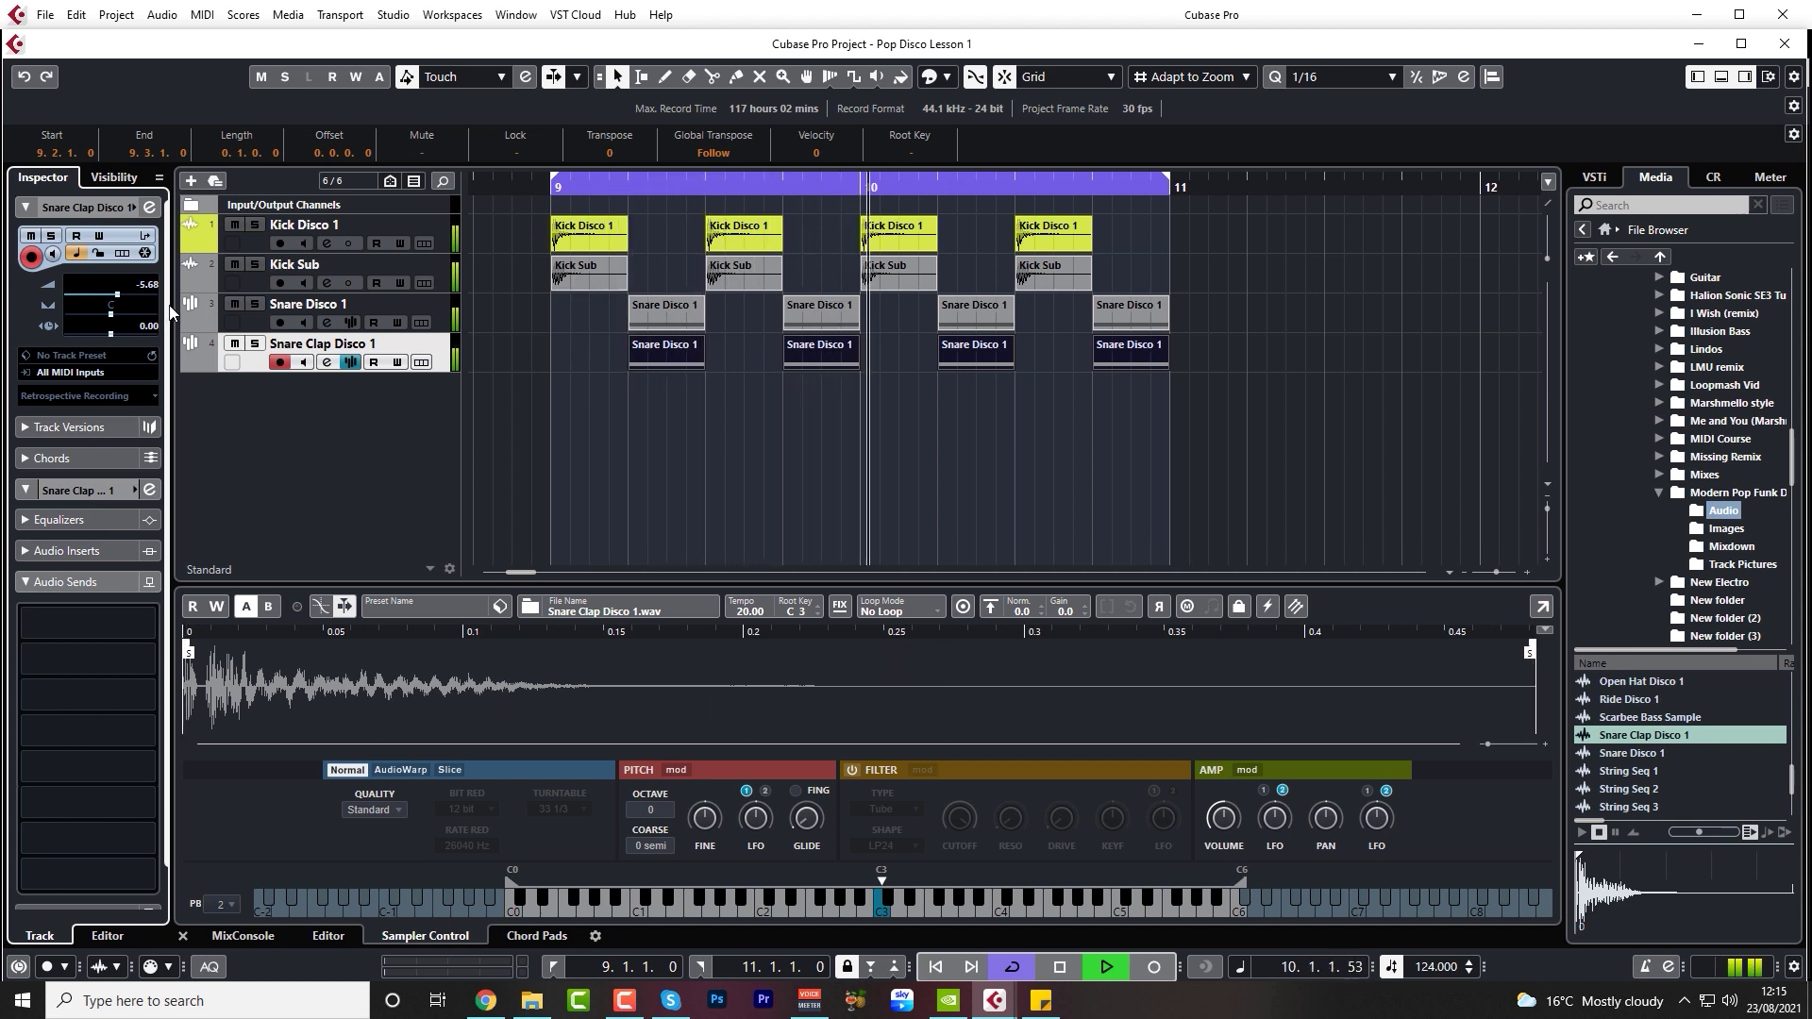
key("space")
- Play the pattern with Snare Clap Disco 1 muted and unmuted to compare the single and layered snare
left_click(237, 345)
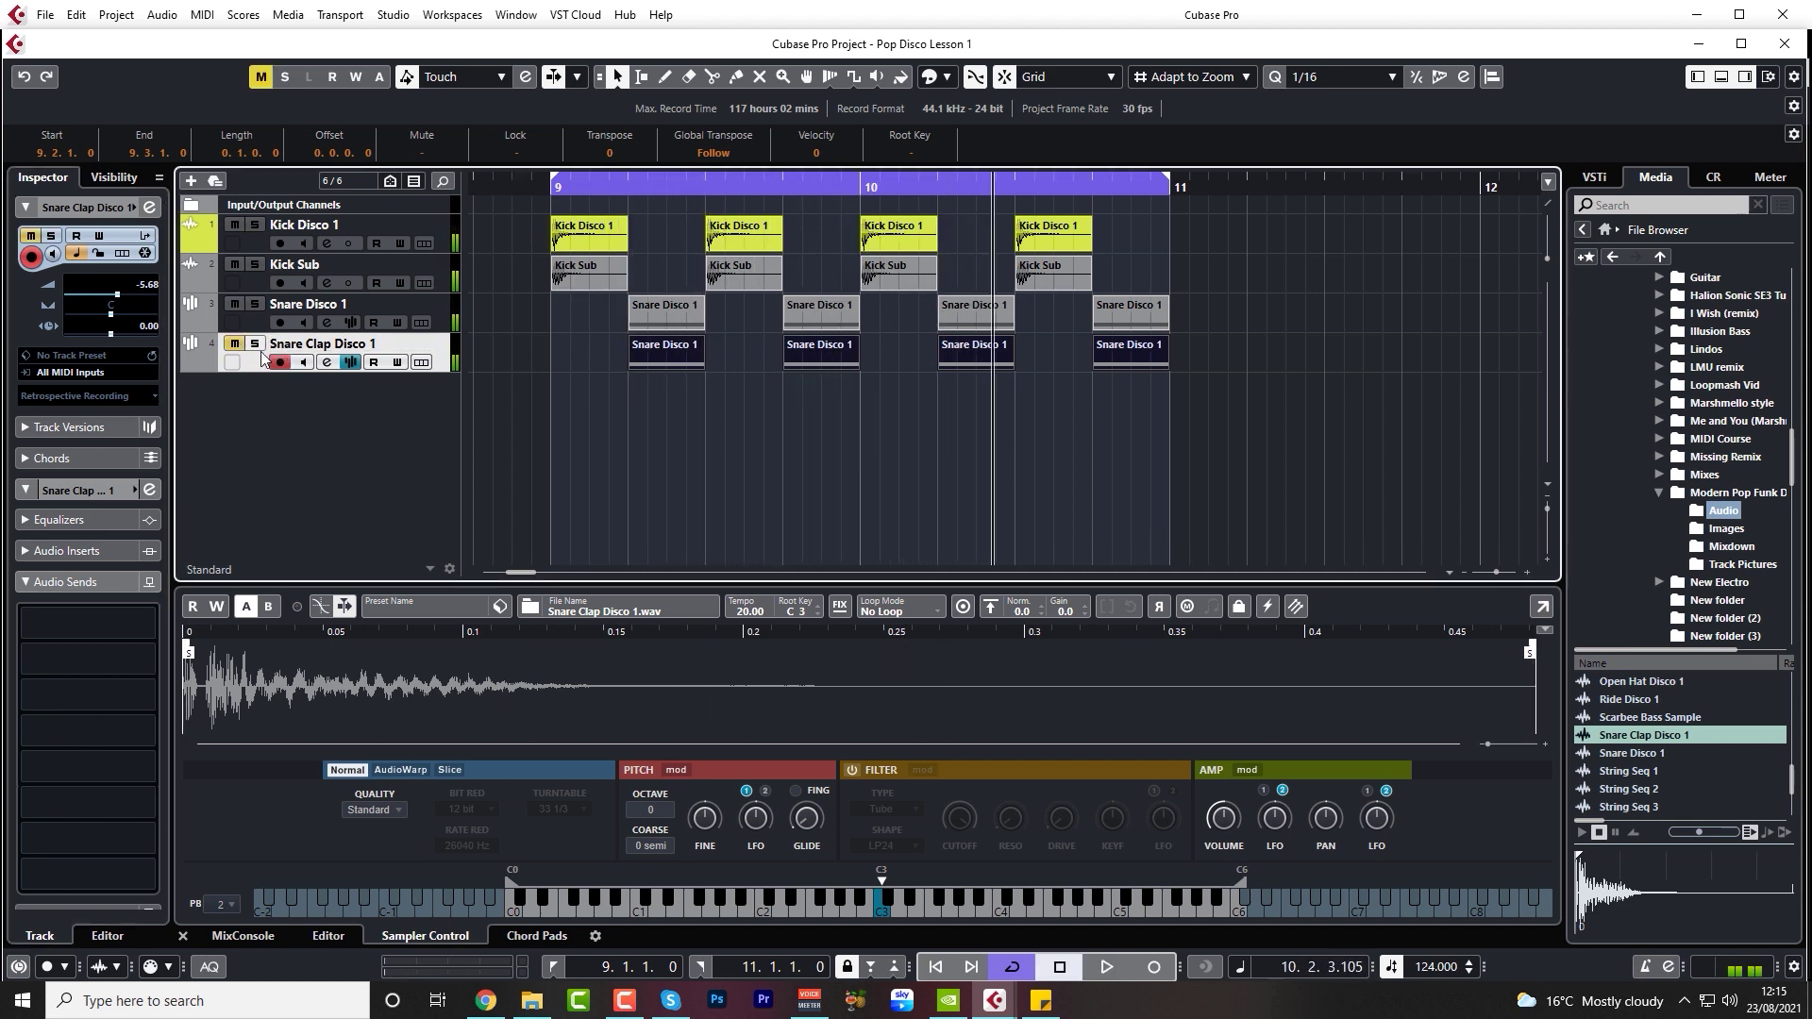
key("space")
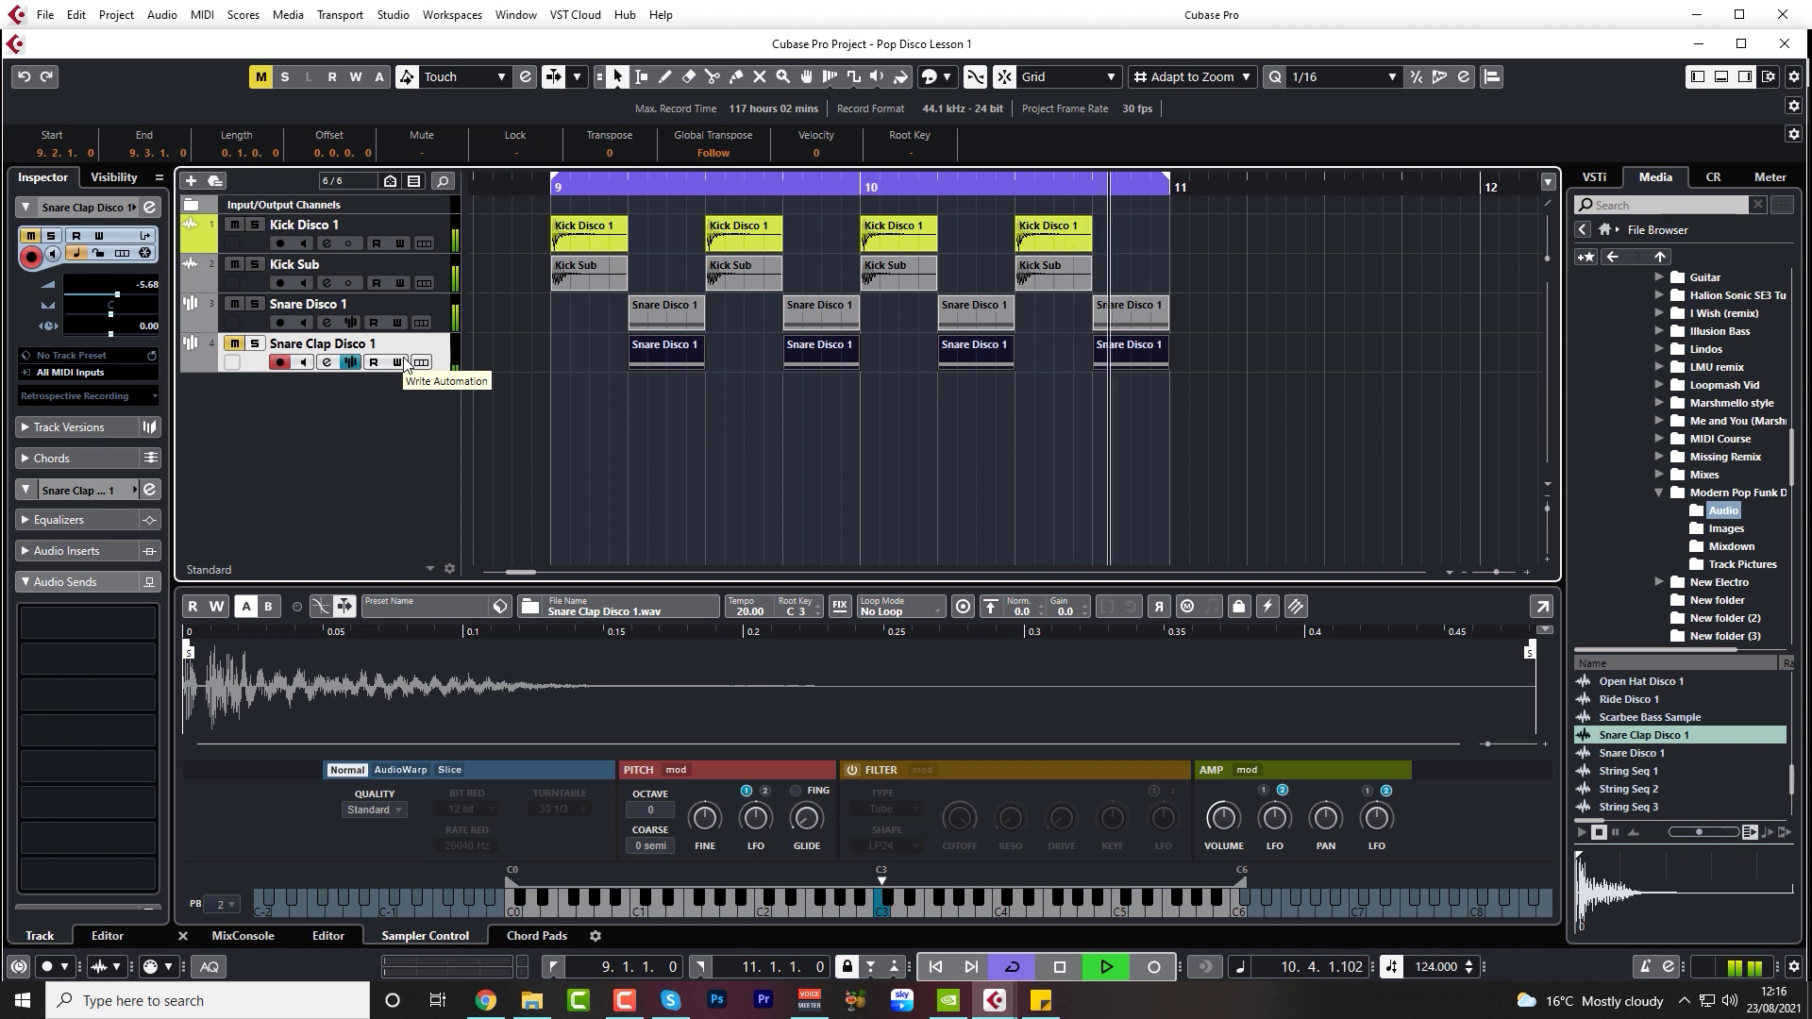
left_click(236, 345)
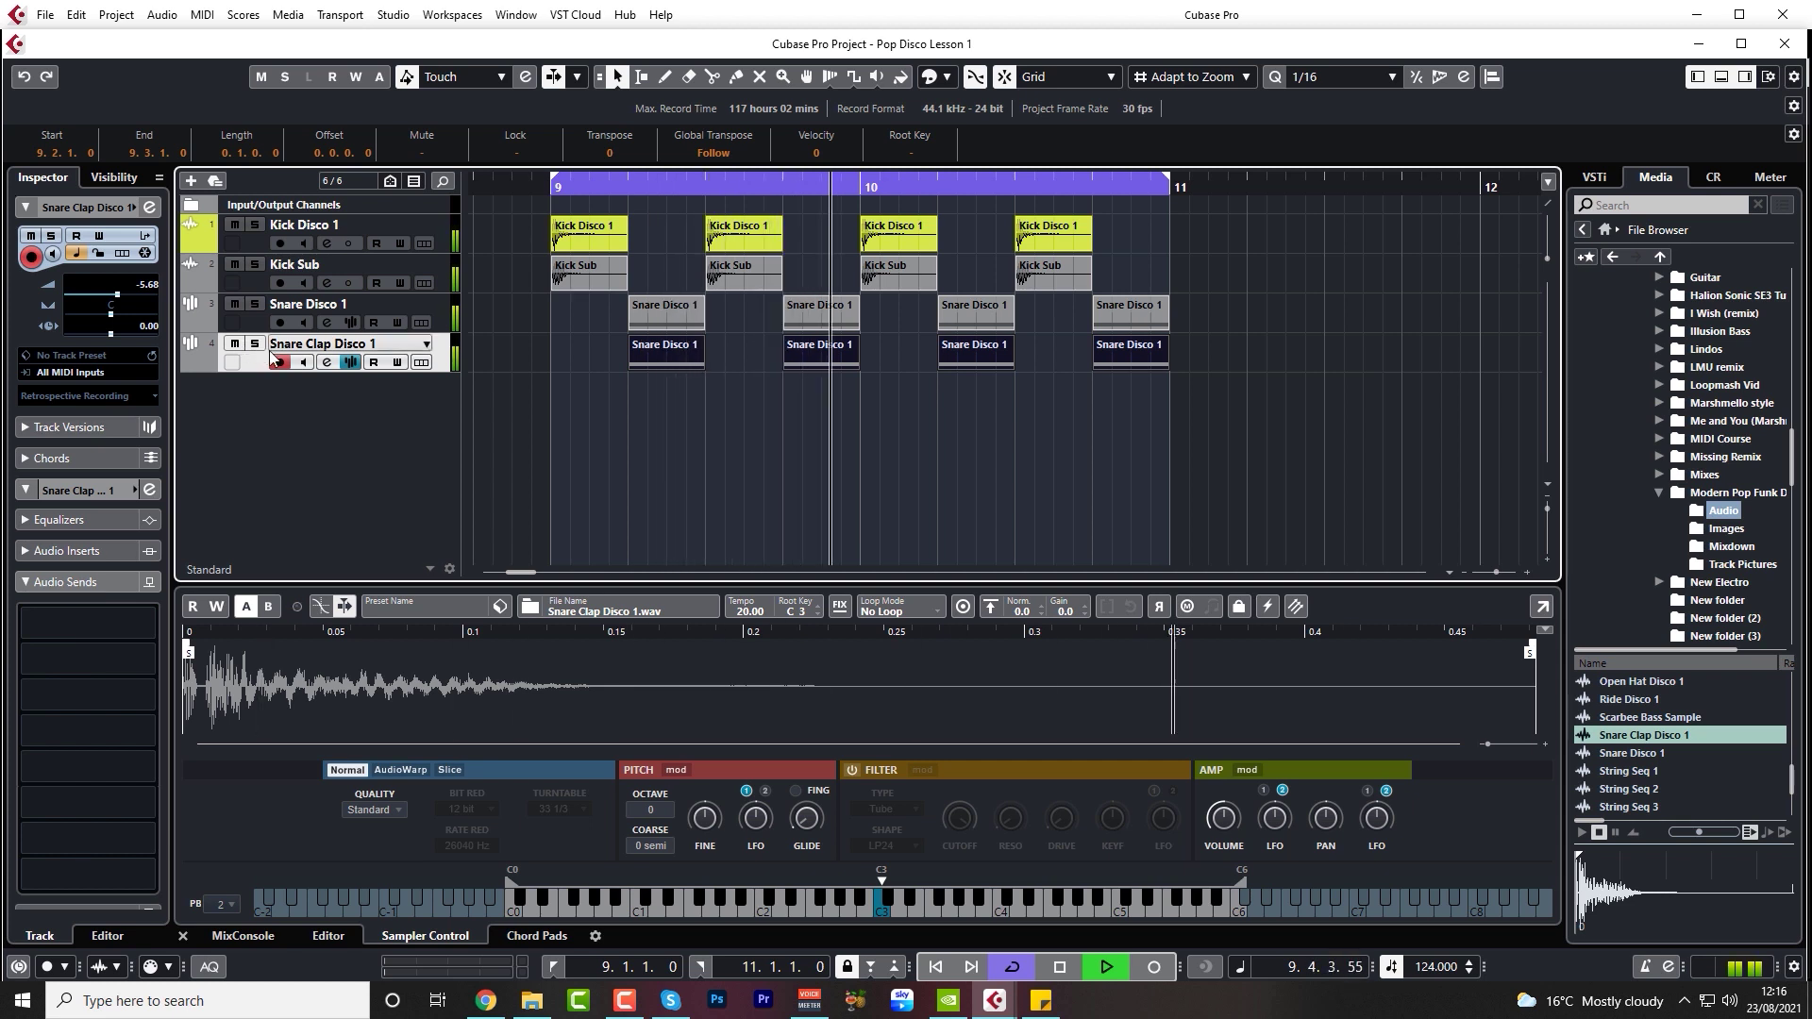
key("space")
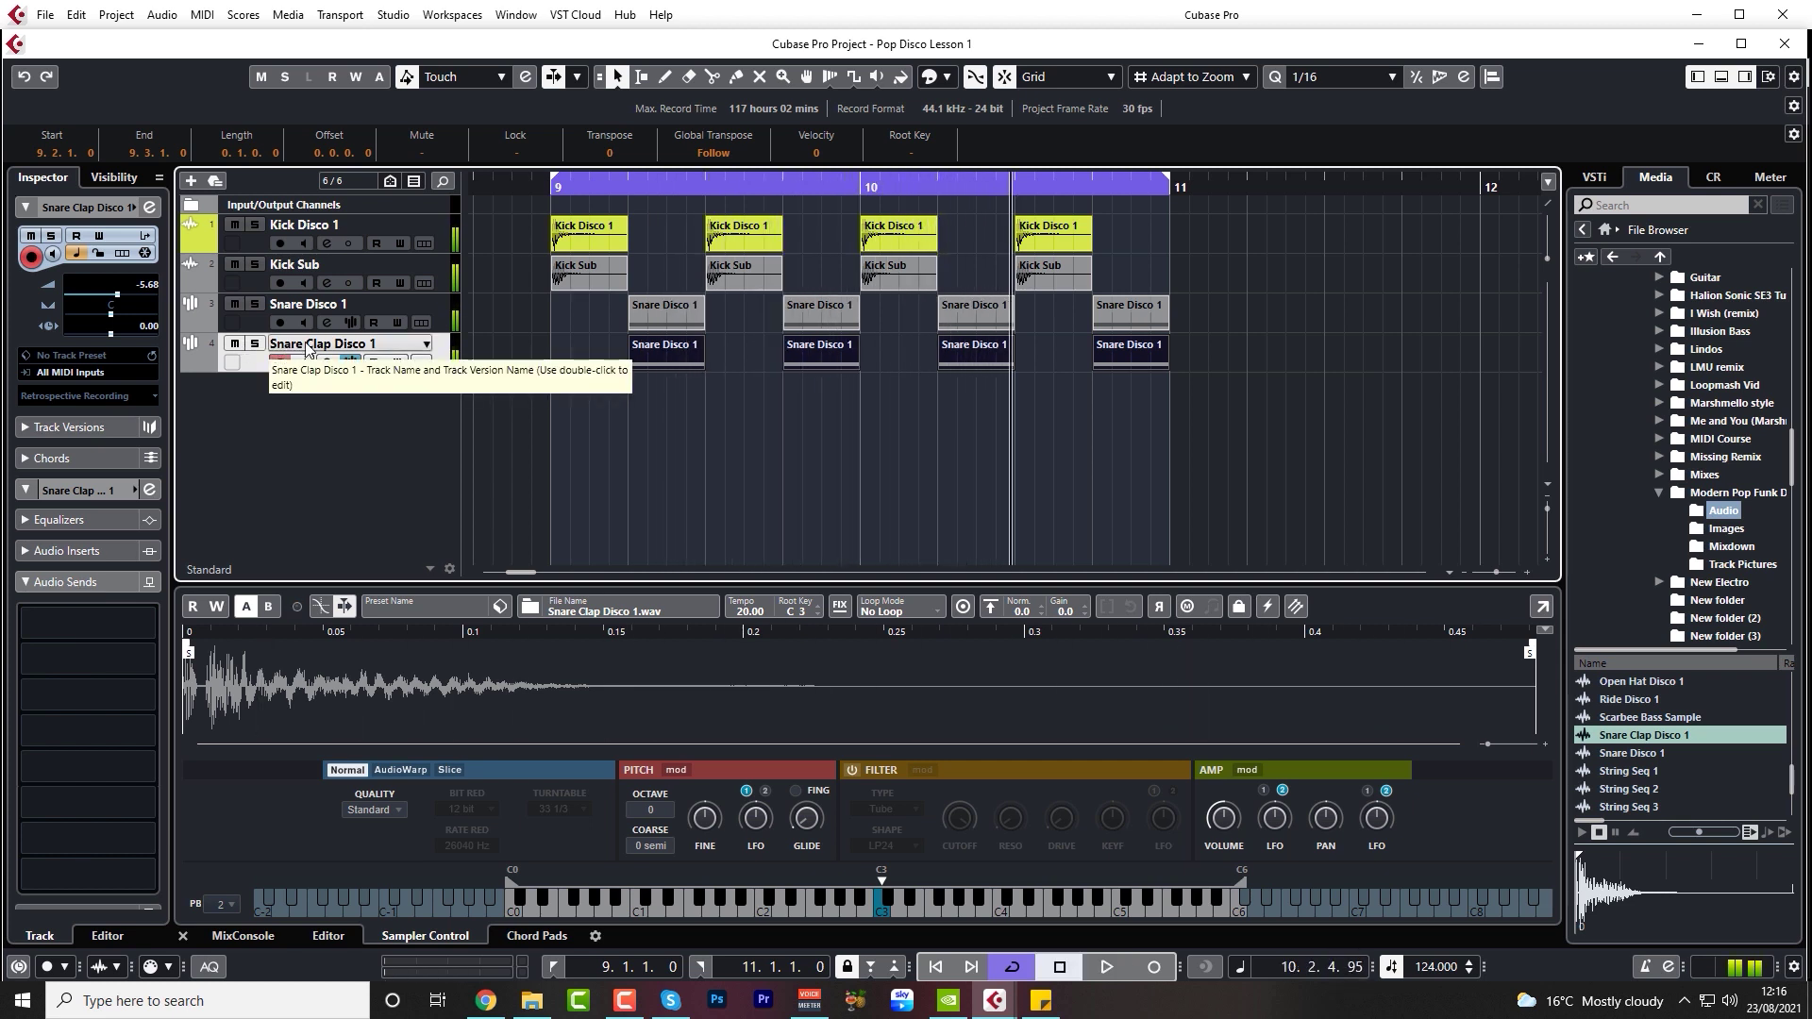
- Pan Snare Disco 1 fully left and Snare Clap Disco 1 fully right, and play the pattern to check the stereo spread
left_click(253, 327)
left_click_drag(111, 315, 7, 335)
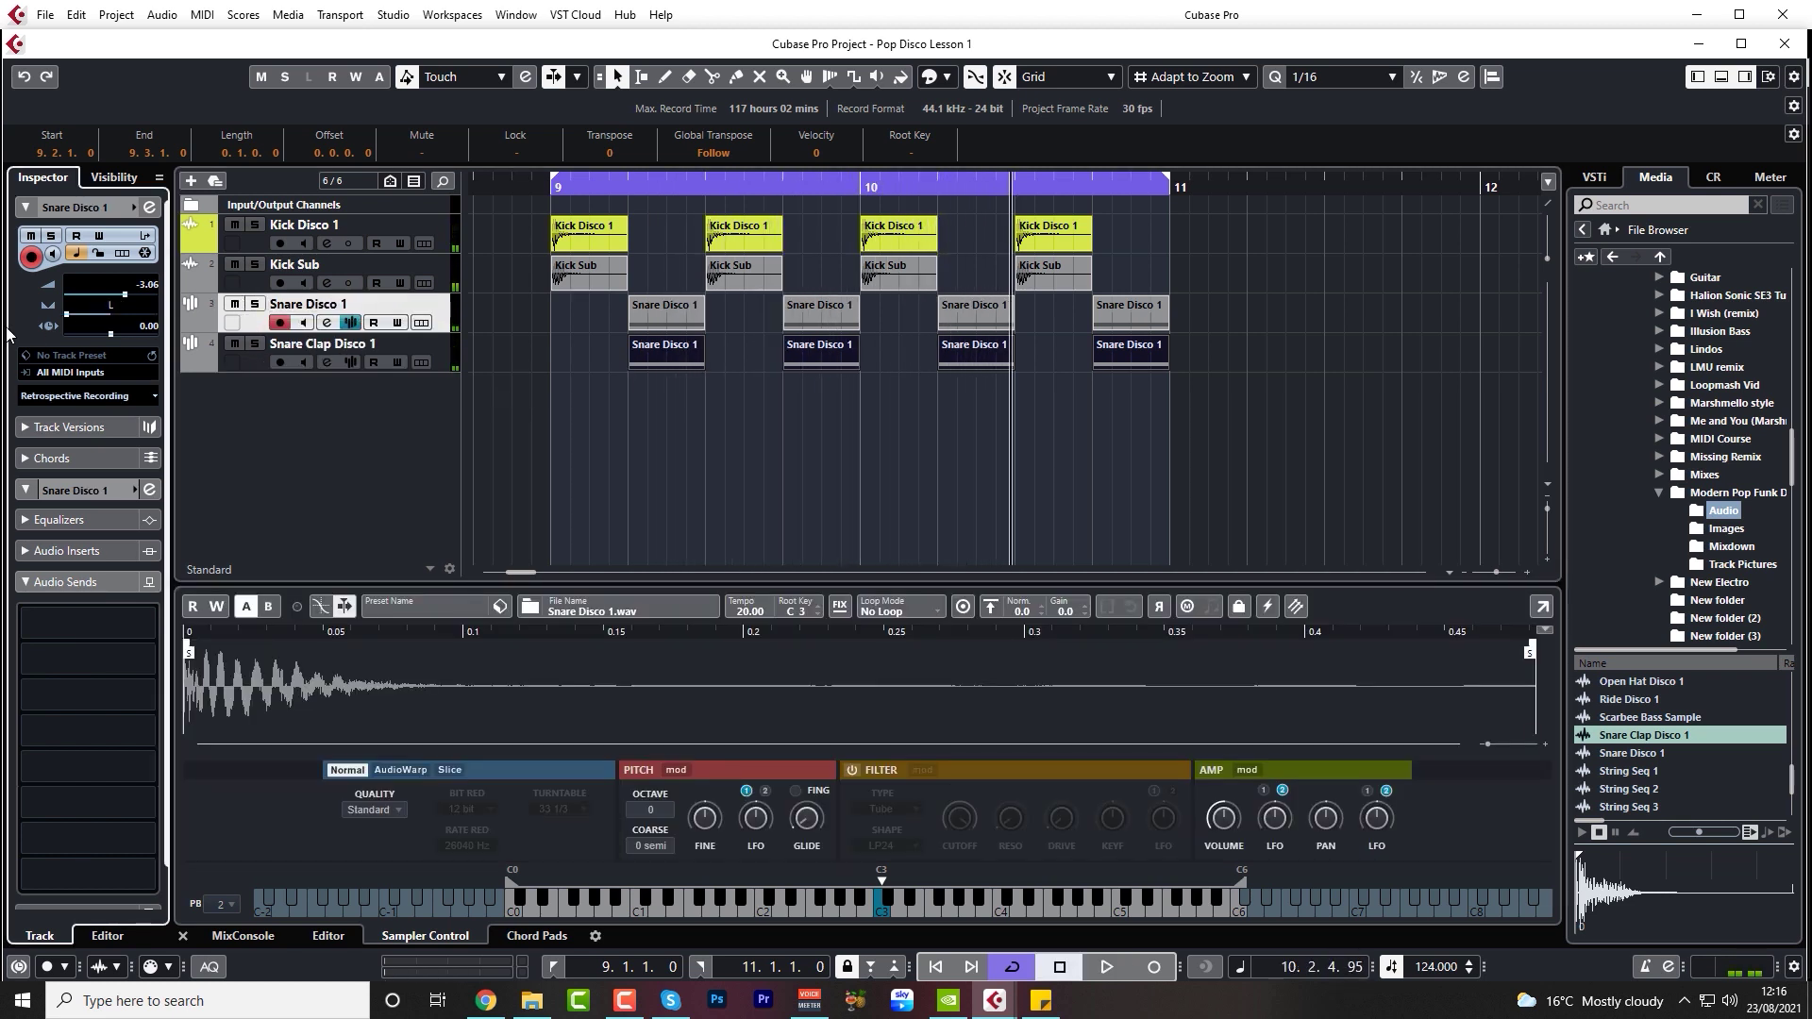
left_click(227, 363)
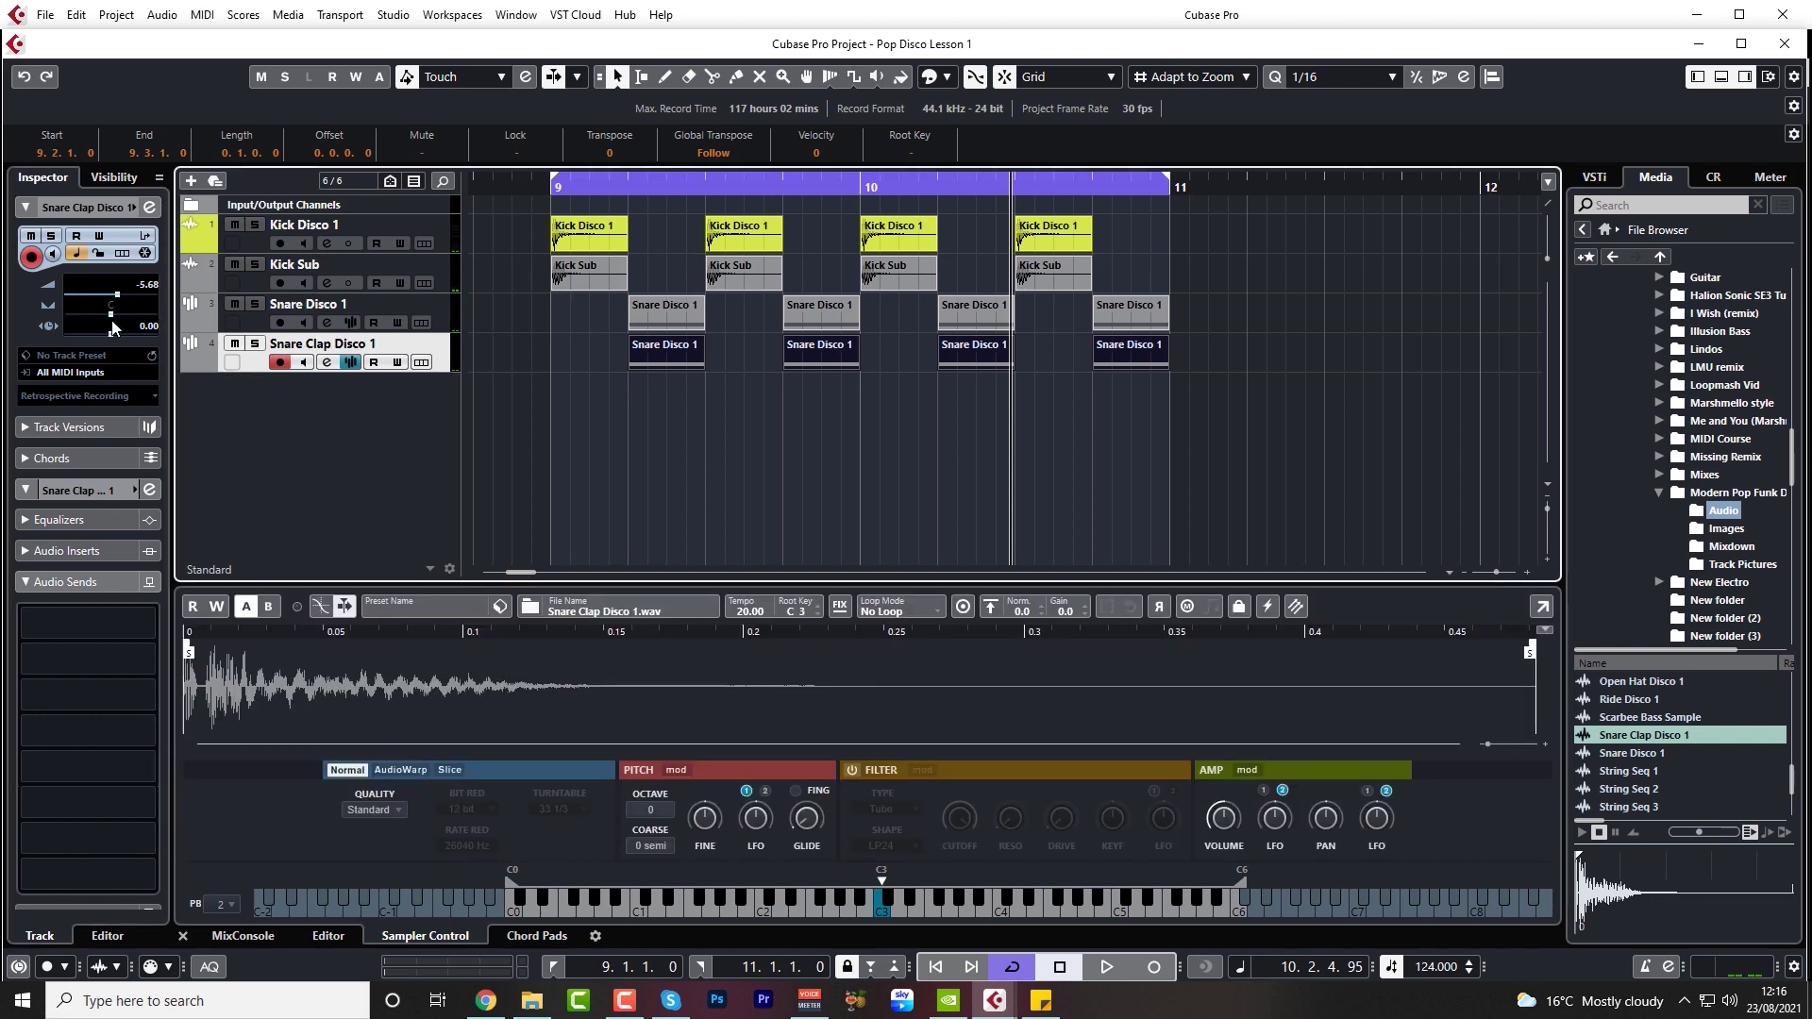
left_click_drag(111, 321, 197, 326)
key("space")
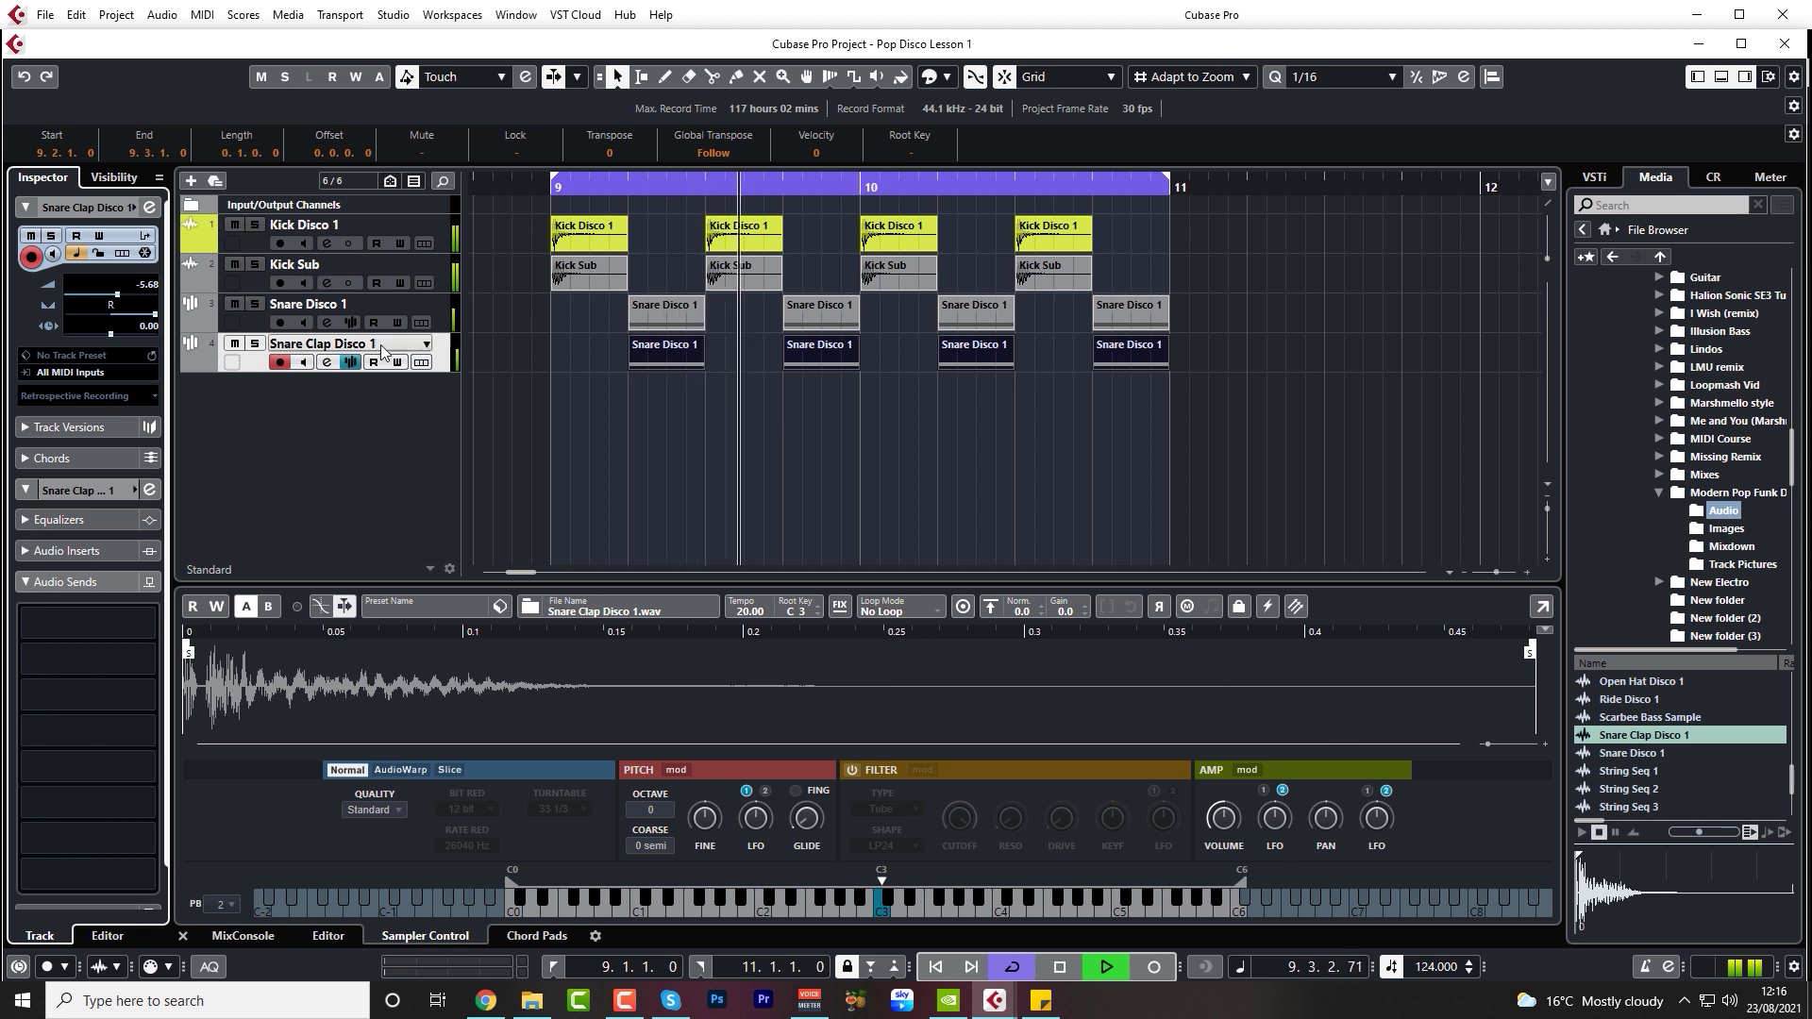
key("space")
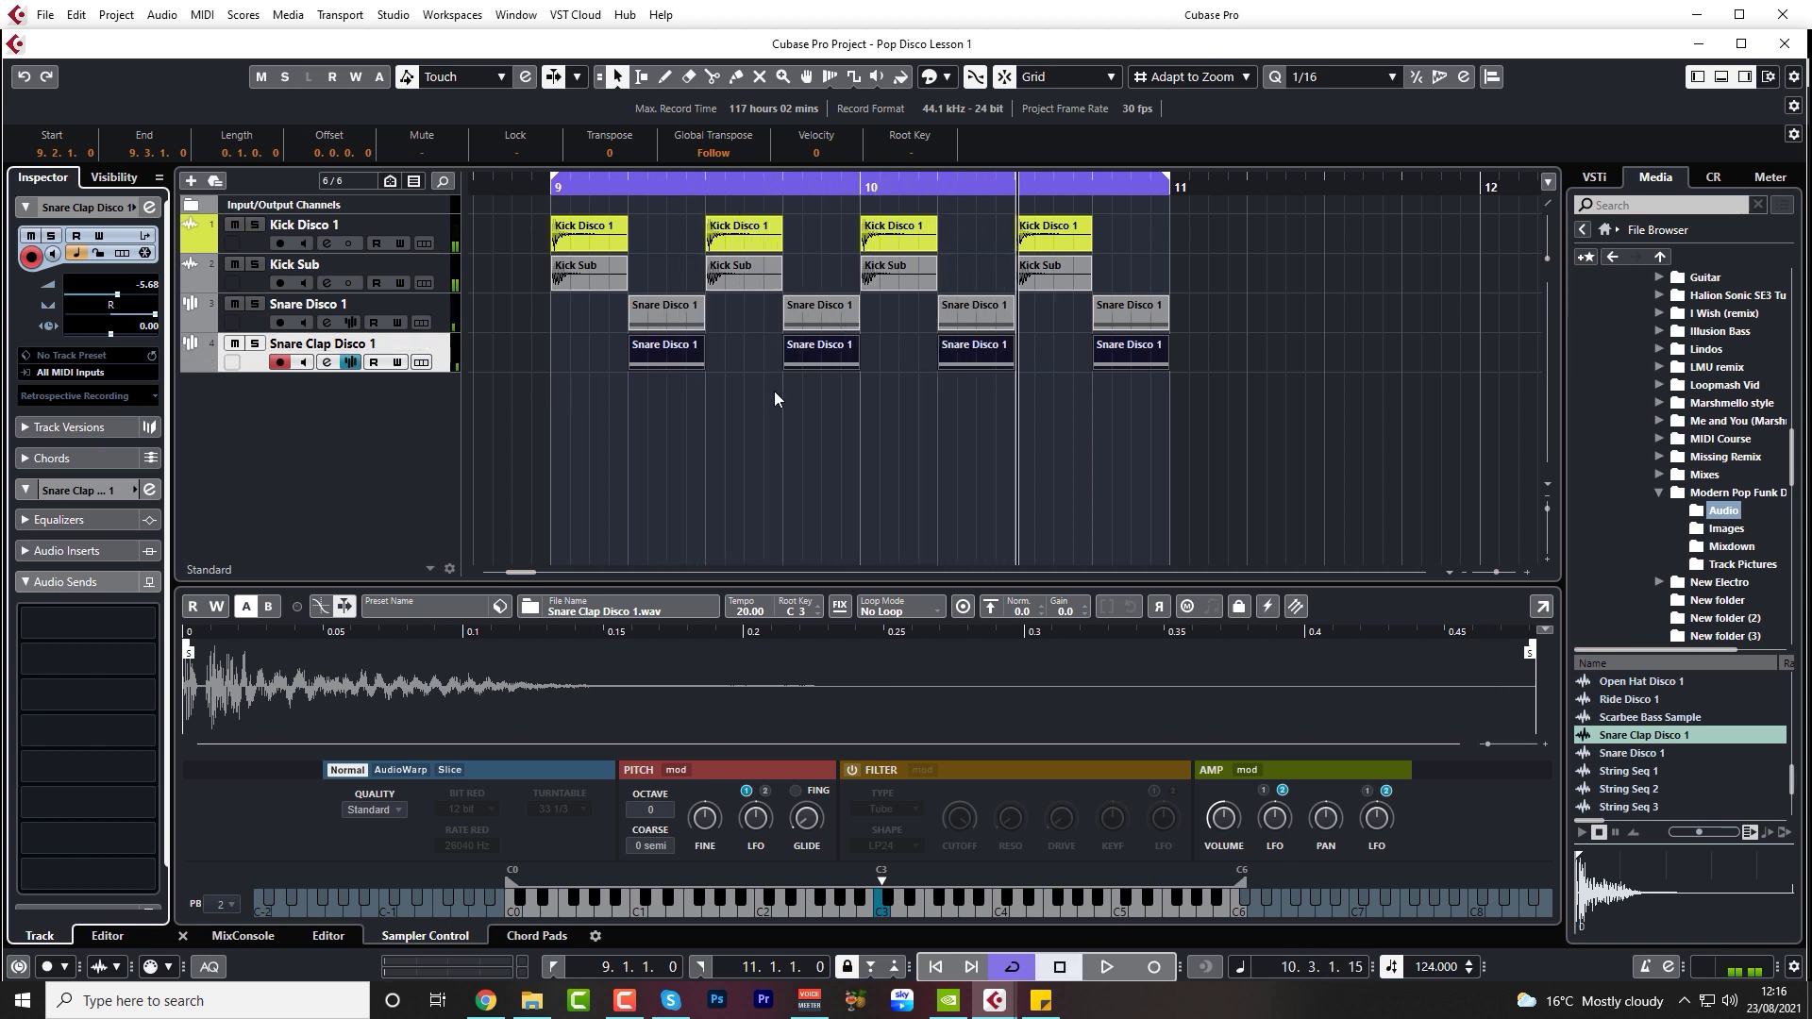
key("space")
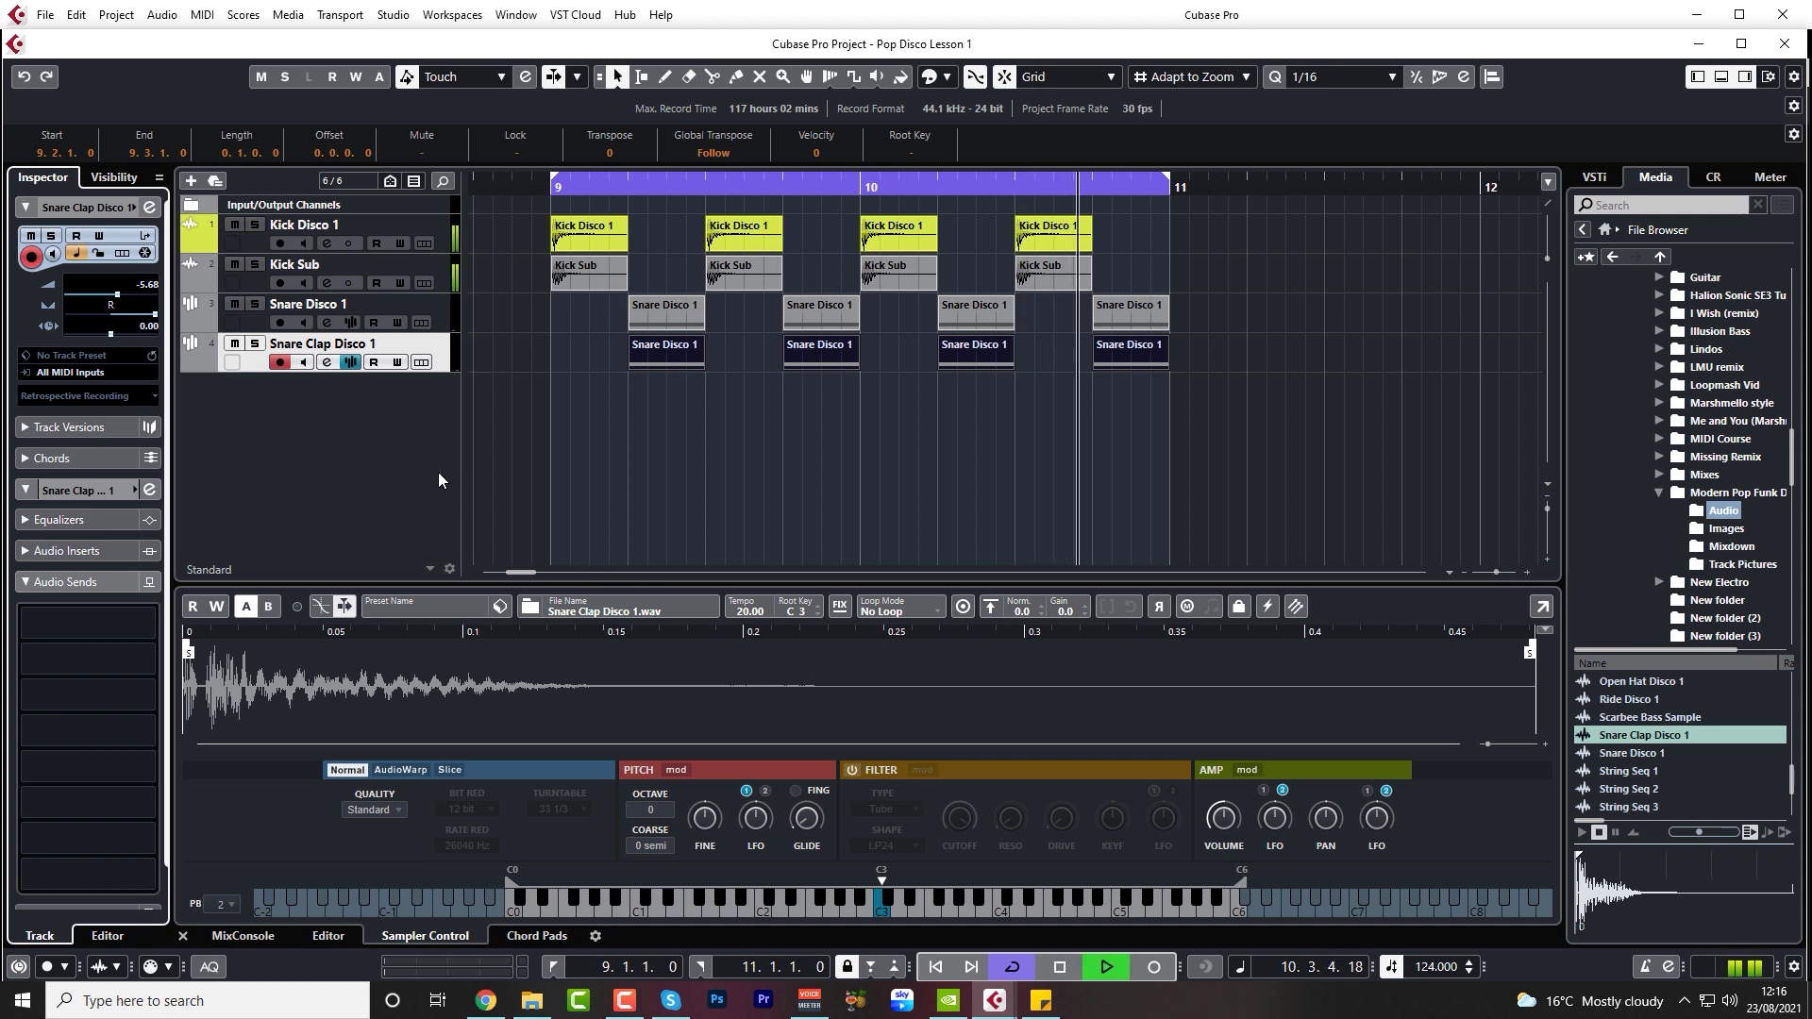
key("space")
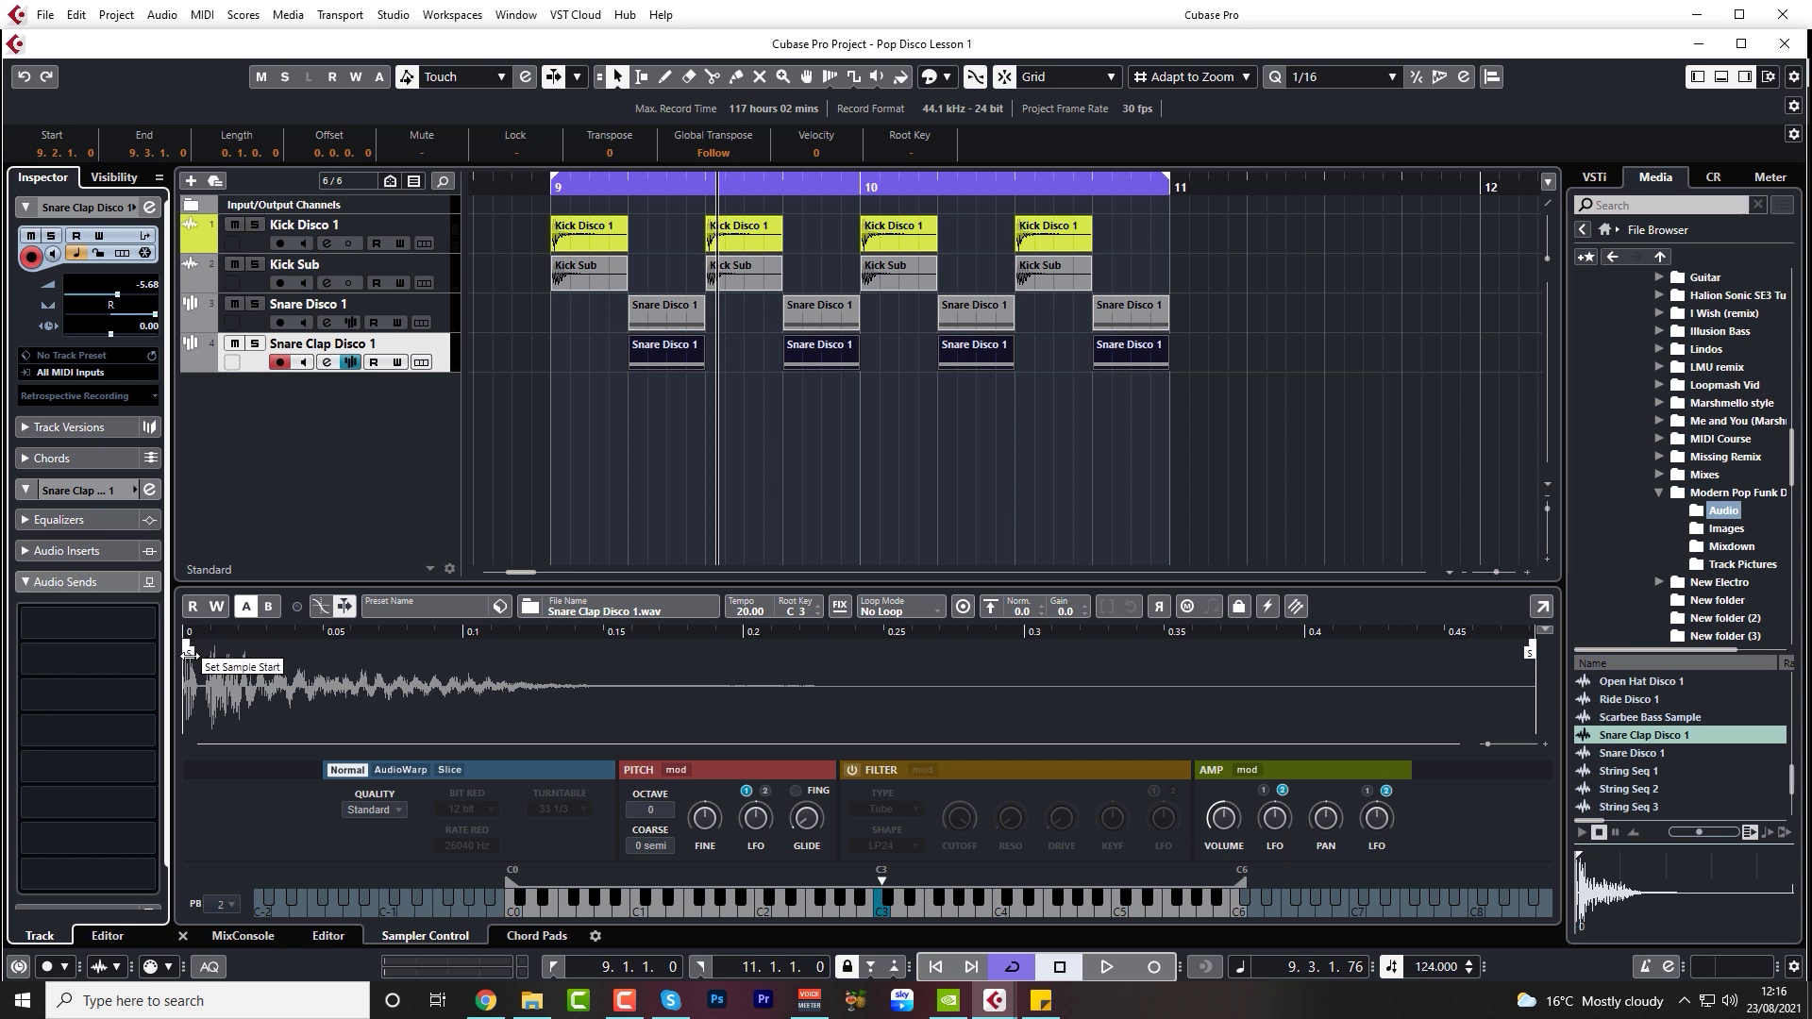
- Play the pattern with the clap's sample start trimmed to its main transient, and again with the original start restored
left_click_drag(188, 655, 204, 655)
key("space")
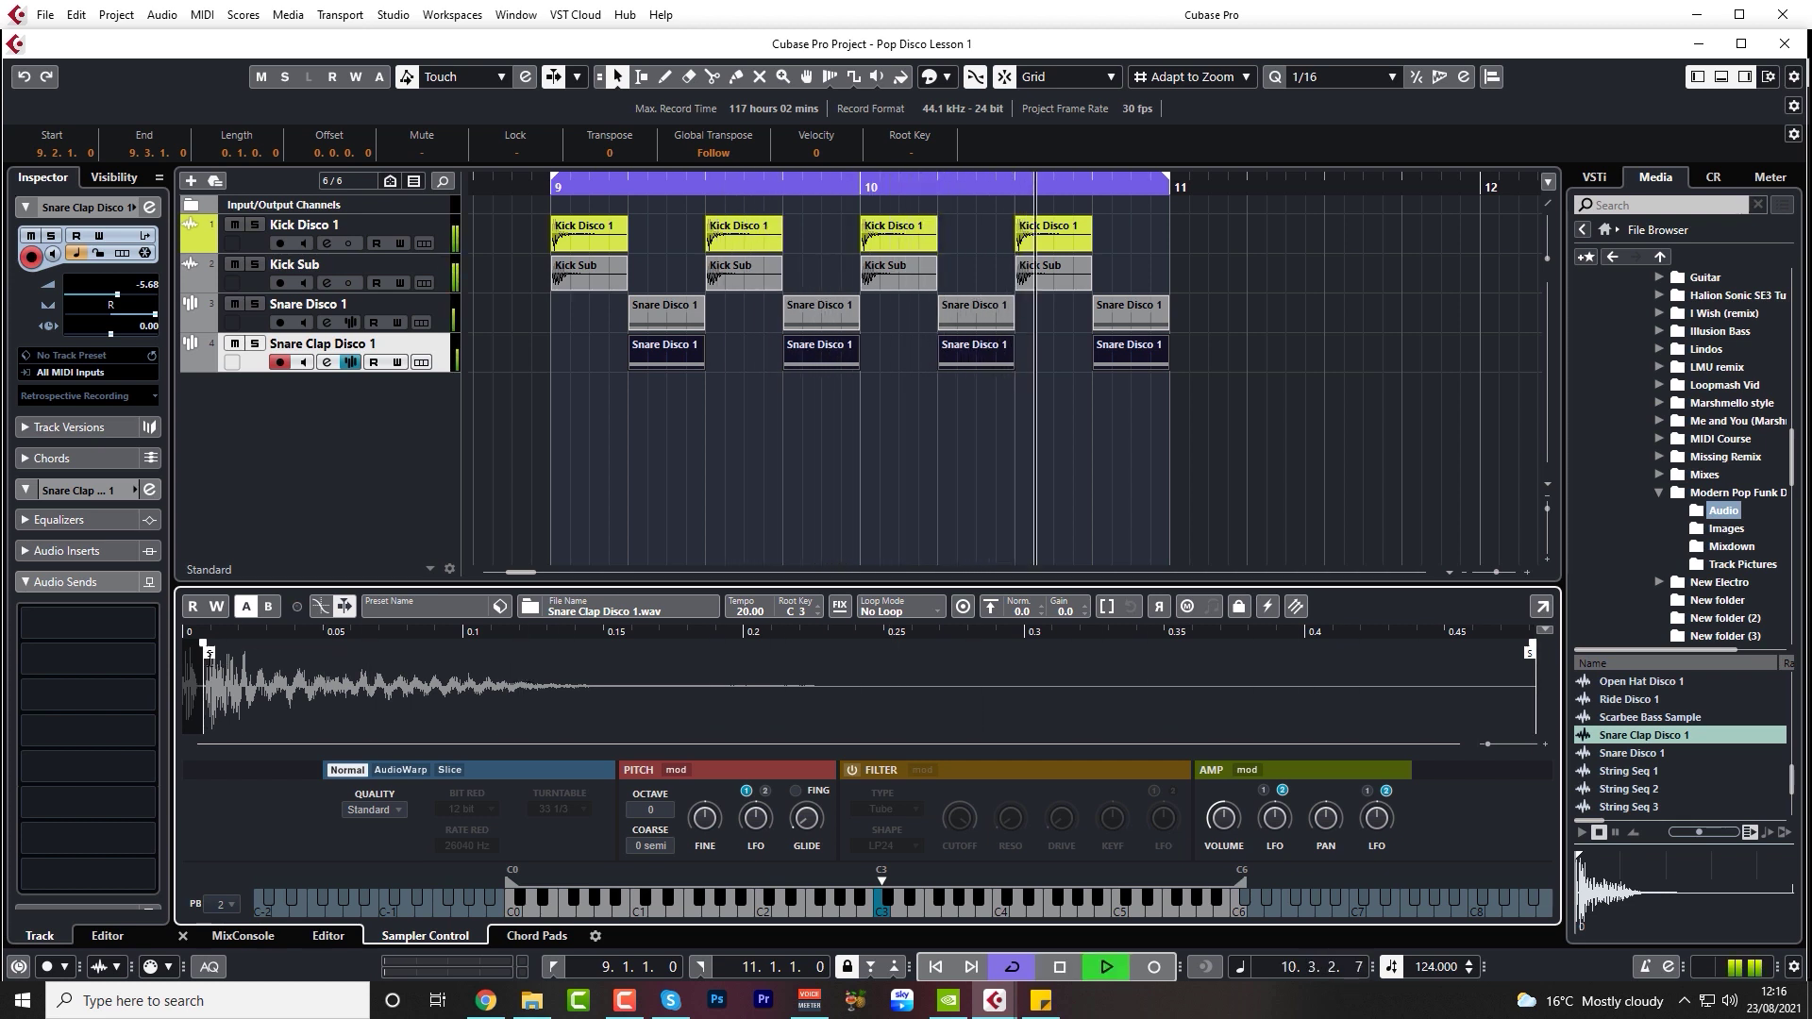
key("space")
left_click_drag(204, 653, 163, 660)
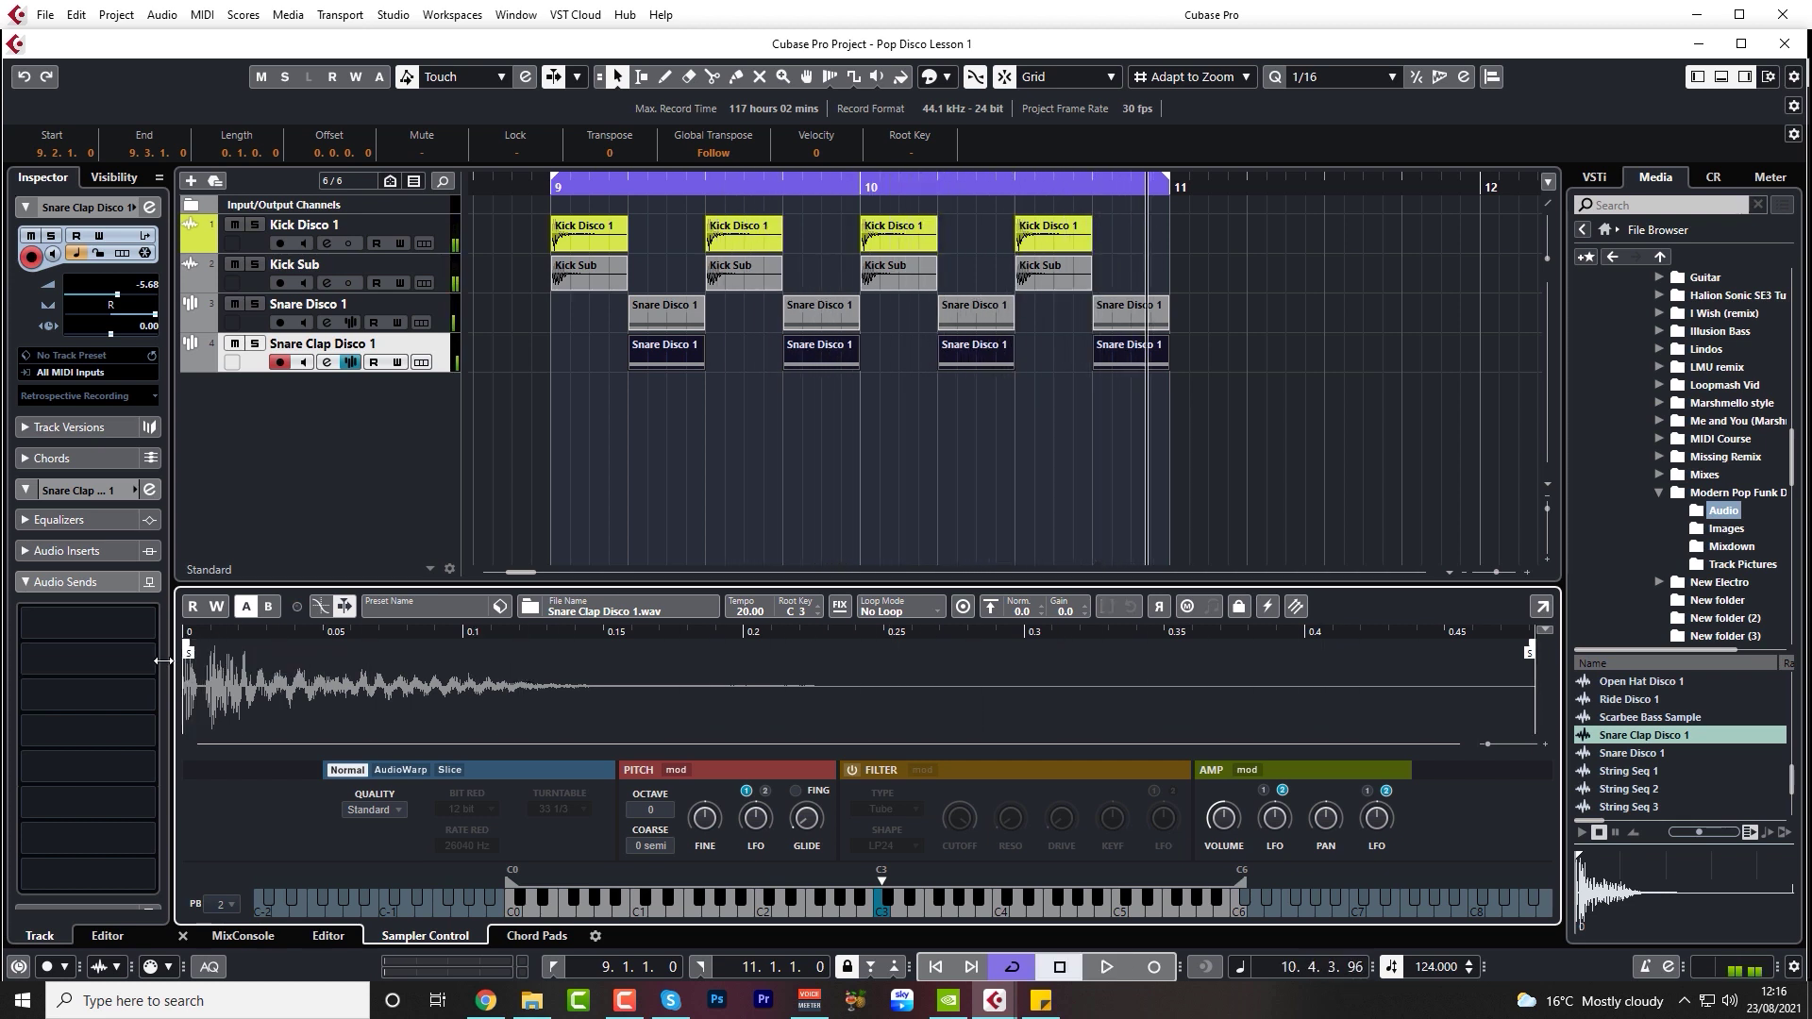
key("space")
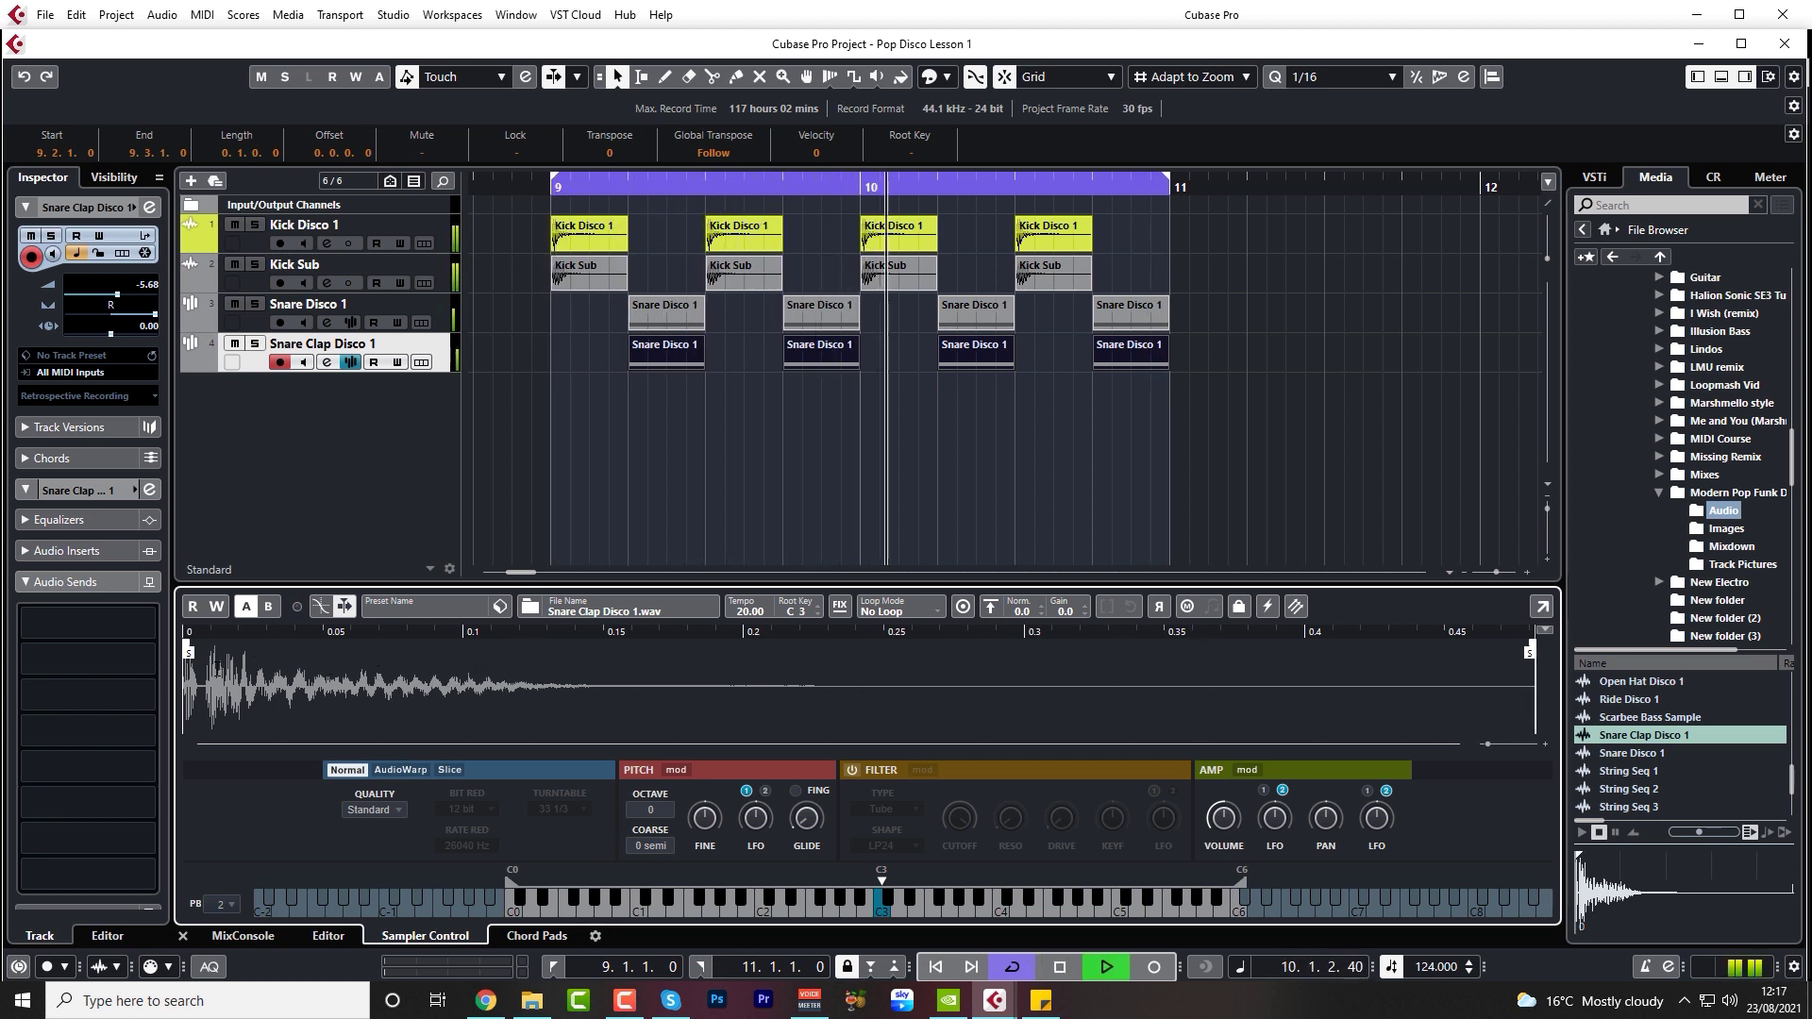
key("space")
- Trim the clap sample's start to its main transient and its end to about 0.155 s, with a short fade-out
left_click_drag(189, 653, 210, 647)
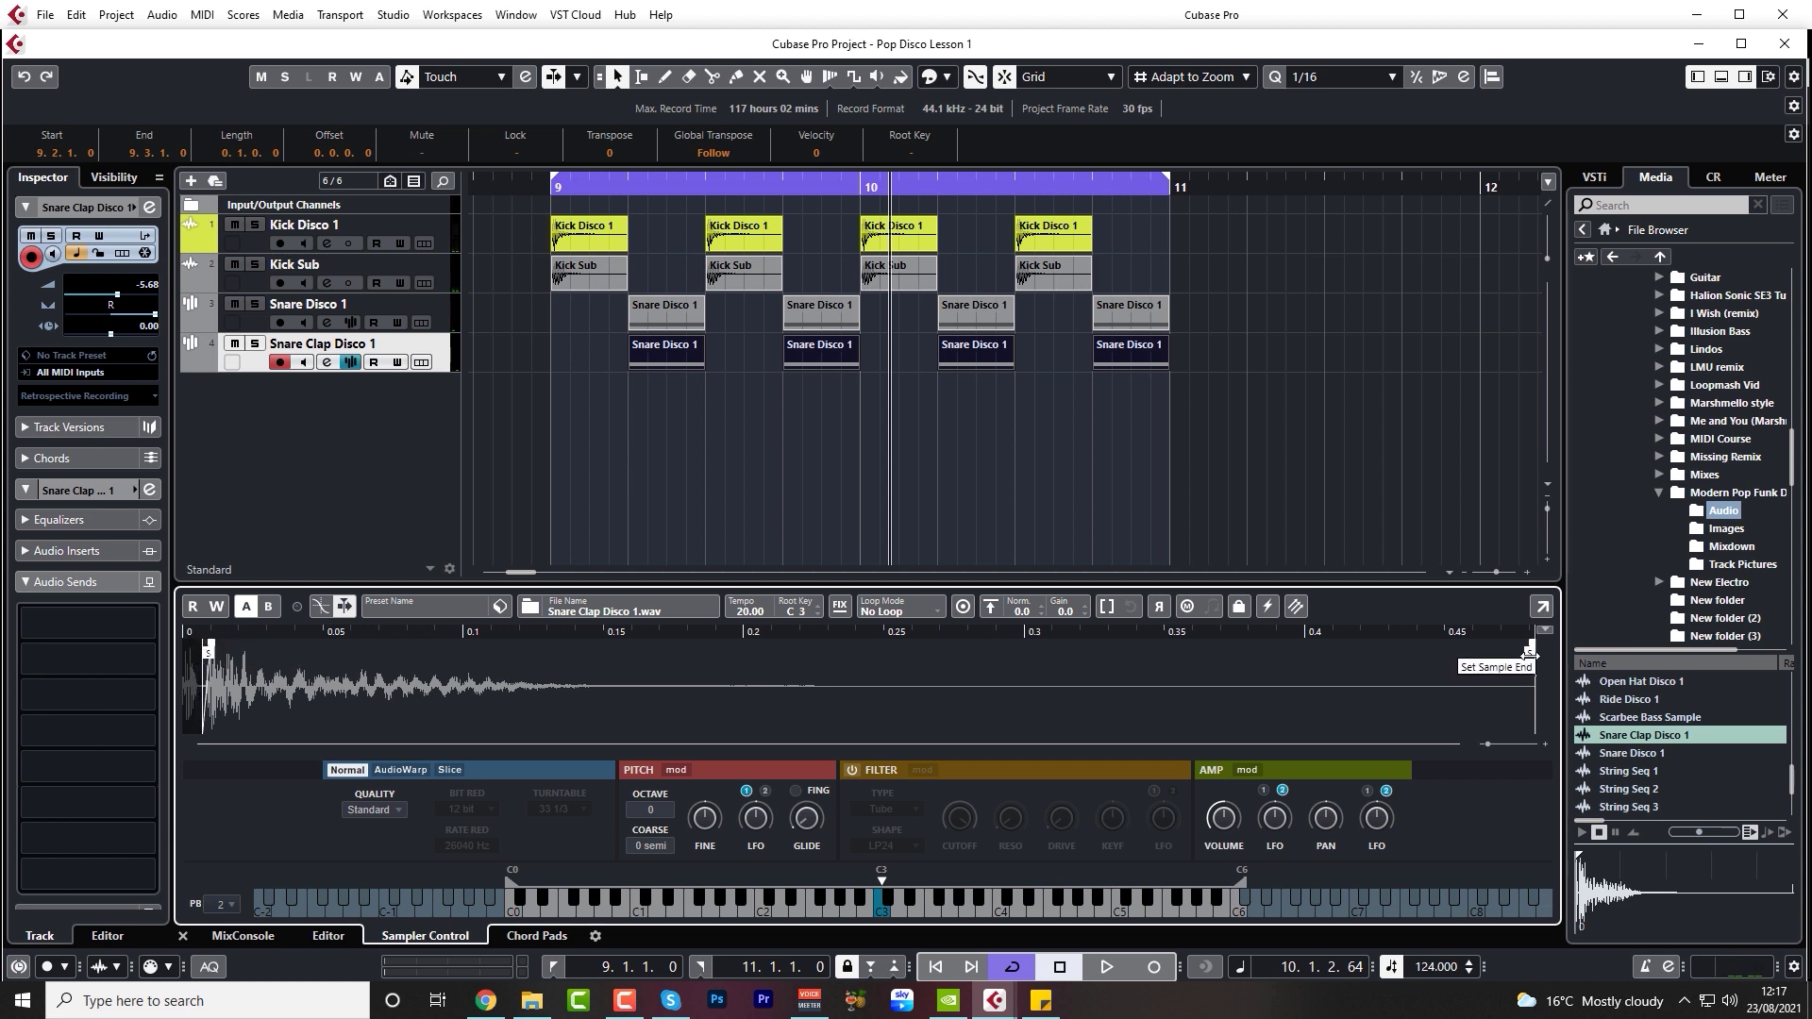
mouse_move(1531, 661)
left_mouse_down()
mouse_move(608, 689)
mouse_move(626, 695)
mouse_move(609, 646)
left_mouse_up()
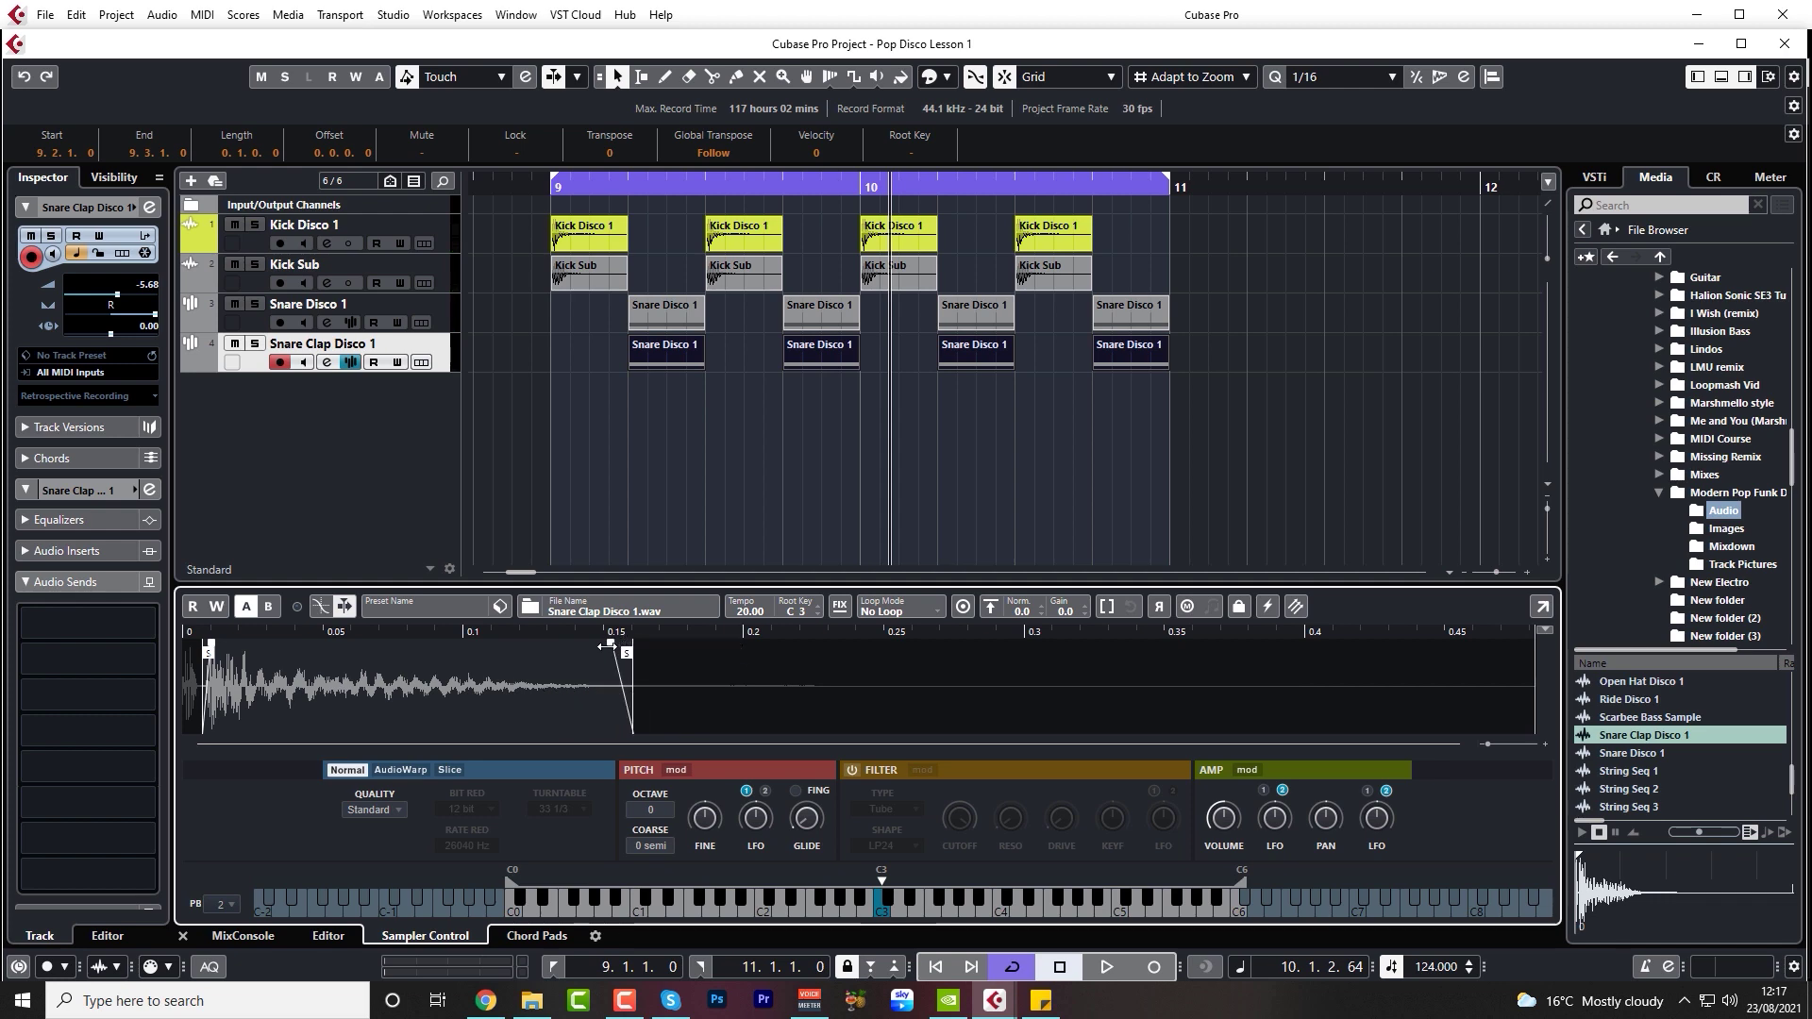
- Trim the Snare Disco 1 sample's end to about 0.12 s with a fade-out from about 0.1 s, and play the pattern
left_click(237, 330)
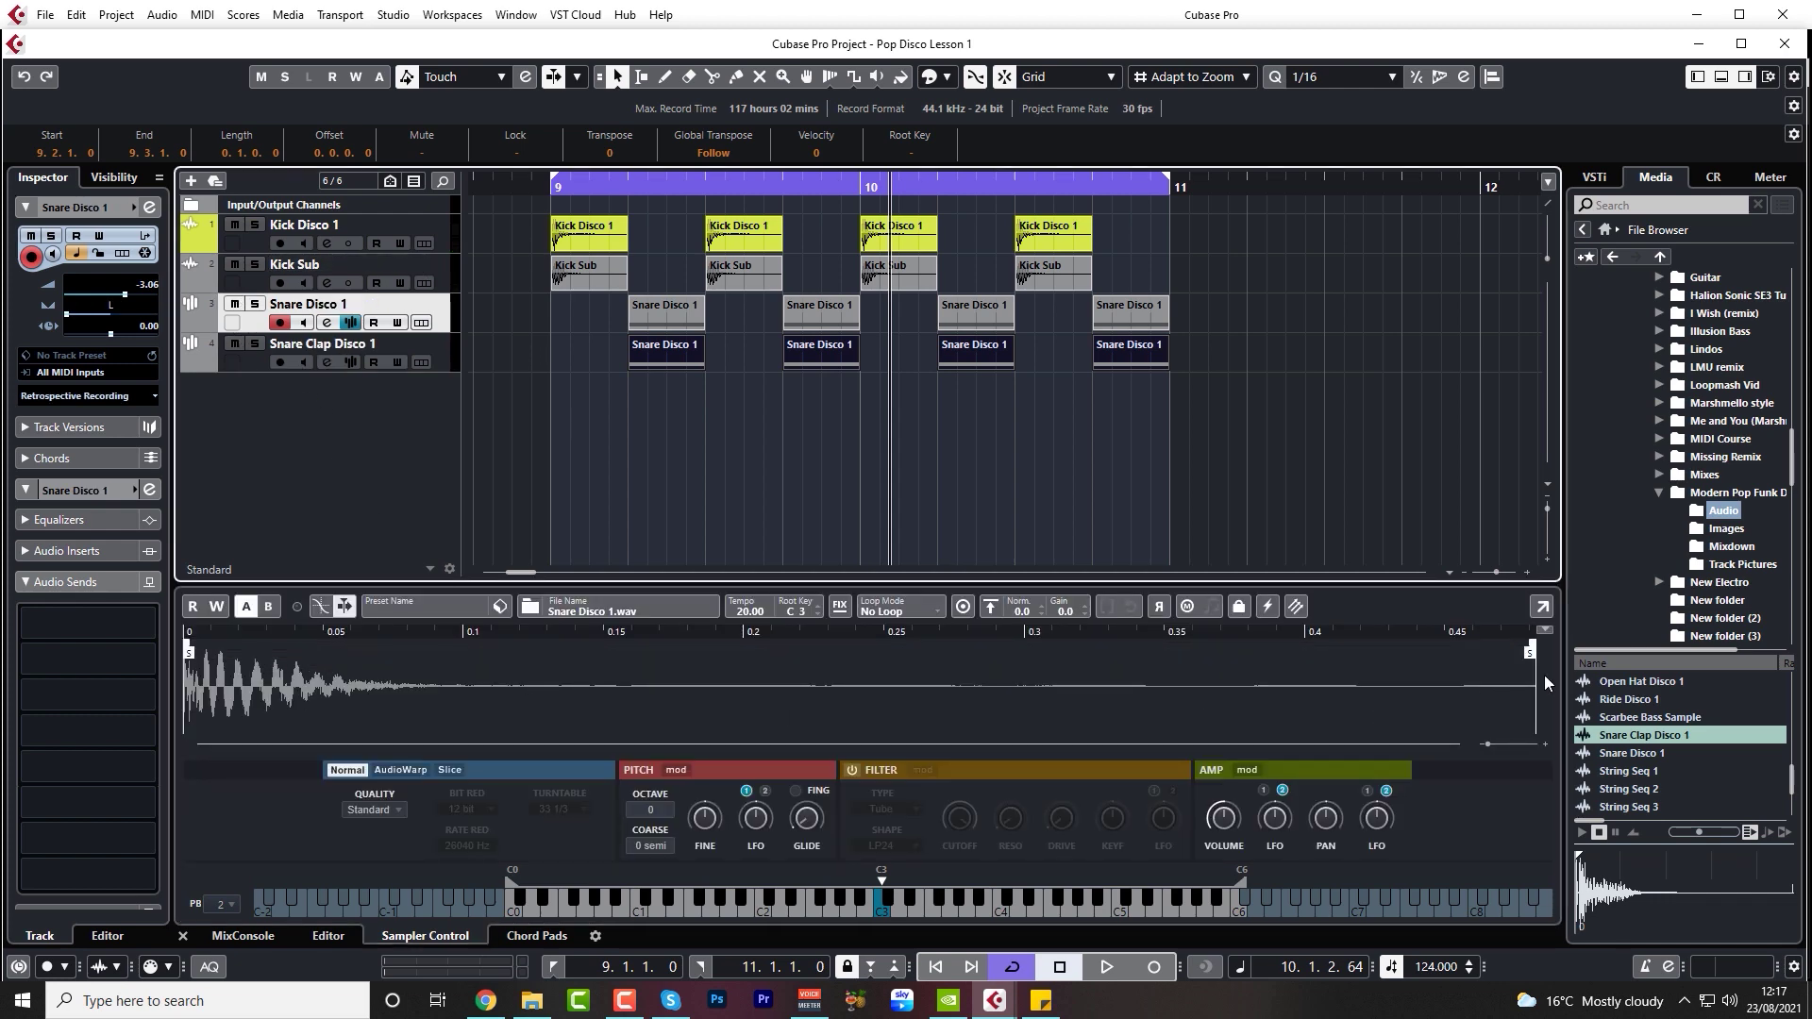
mouse_move(1531, 656)
left_mouse_down()
mouse_move(525, 673)
mouse_move(466, 642)
left_mouse_up()
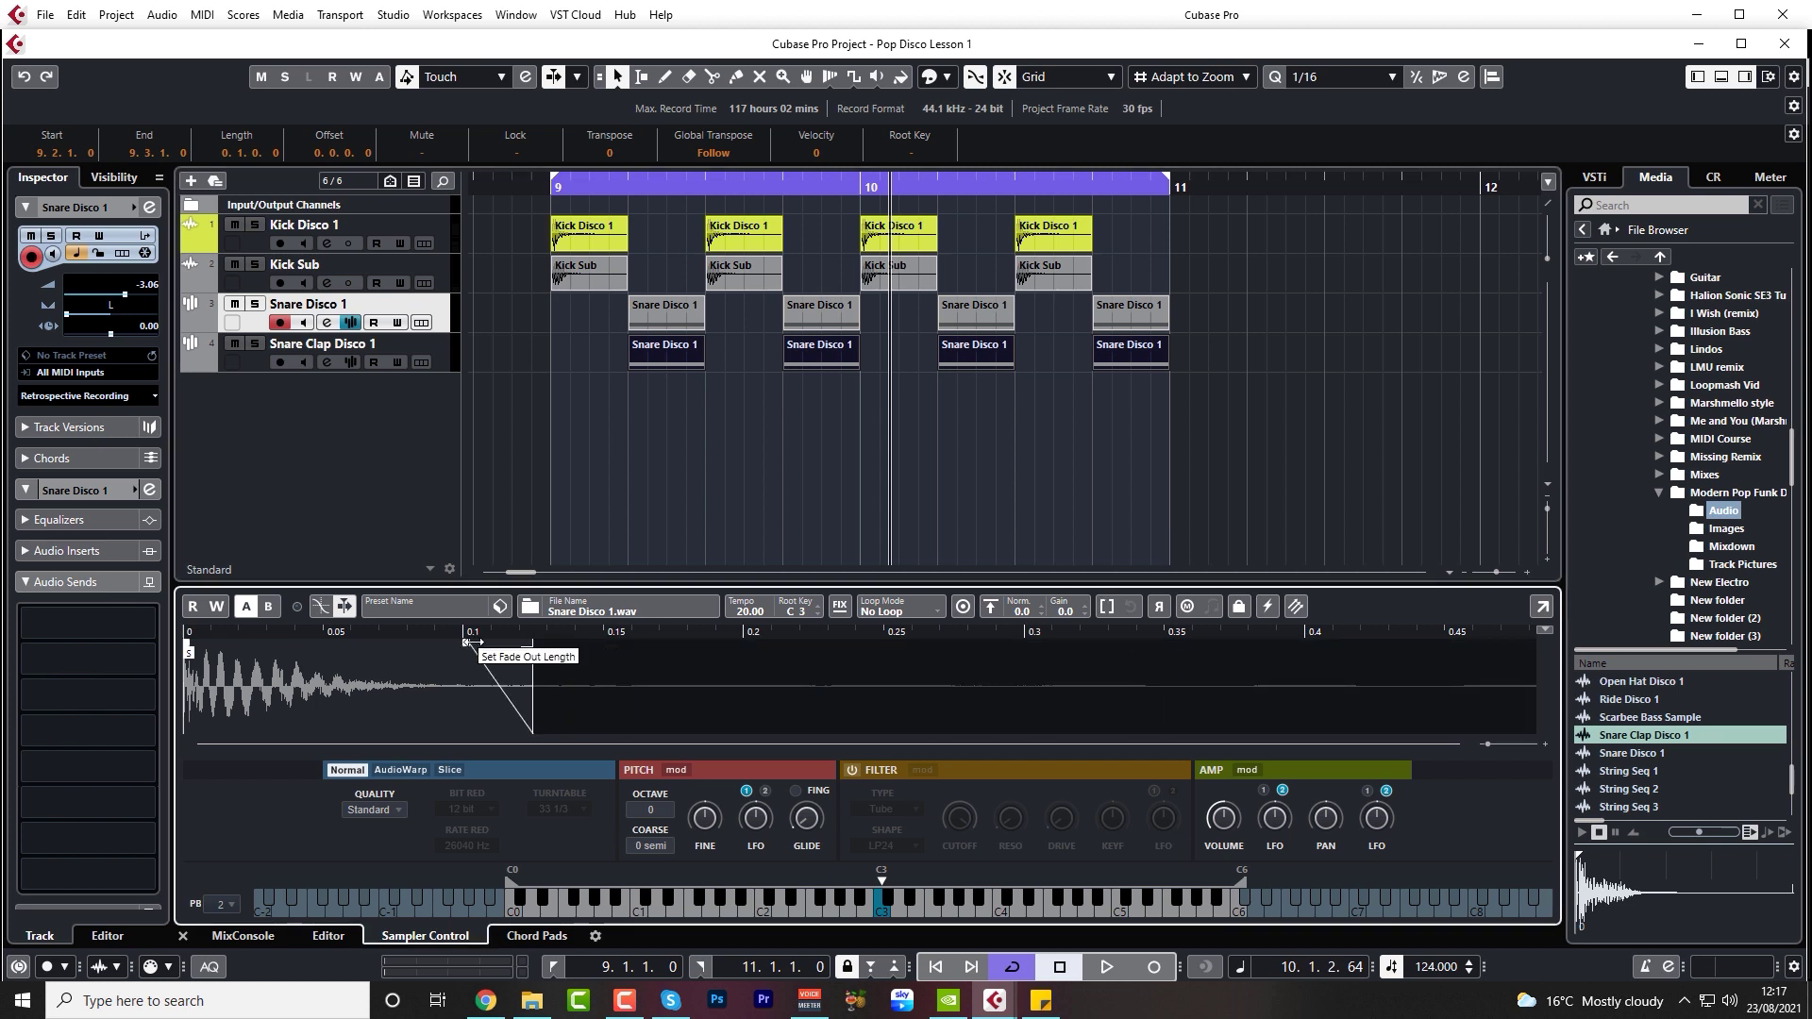
key("space")
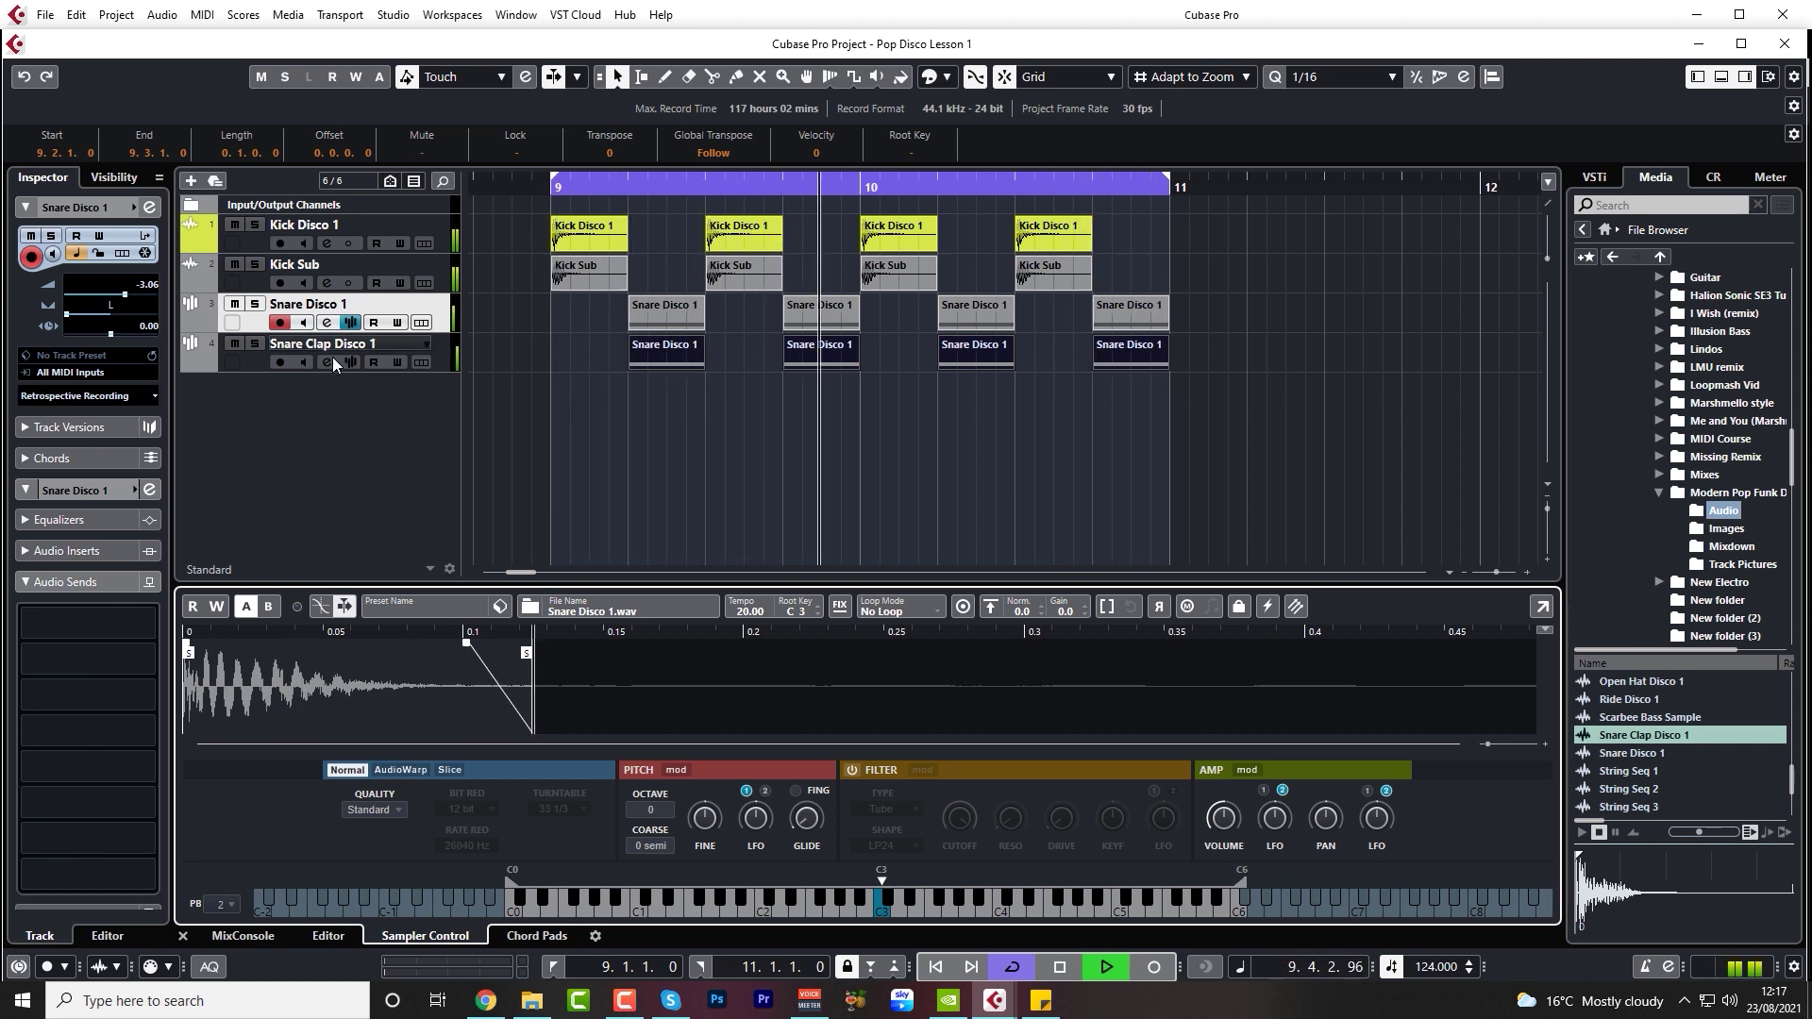
key("space")
key("space")
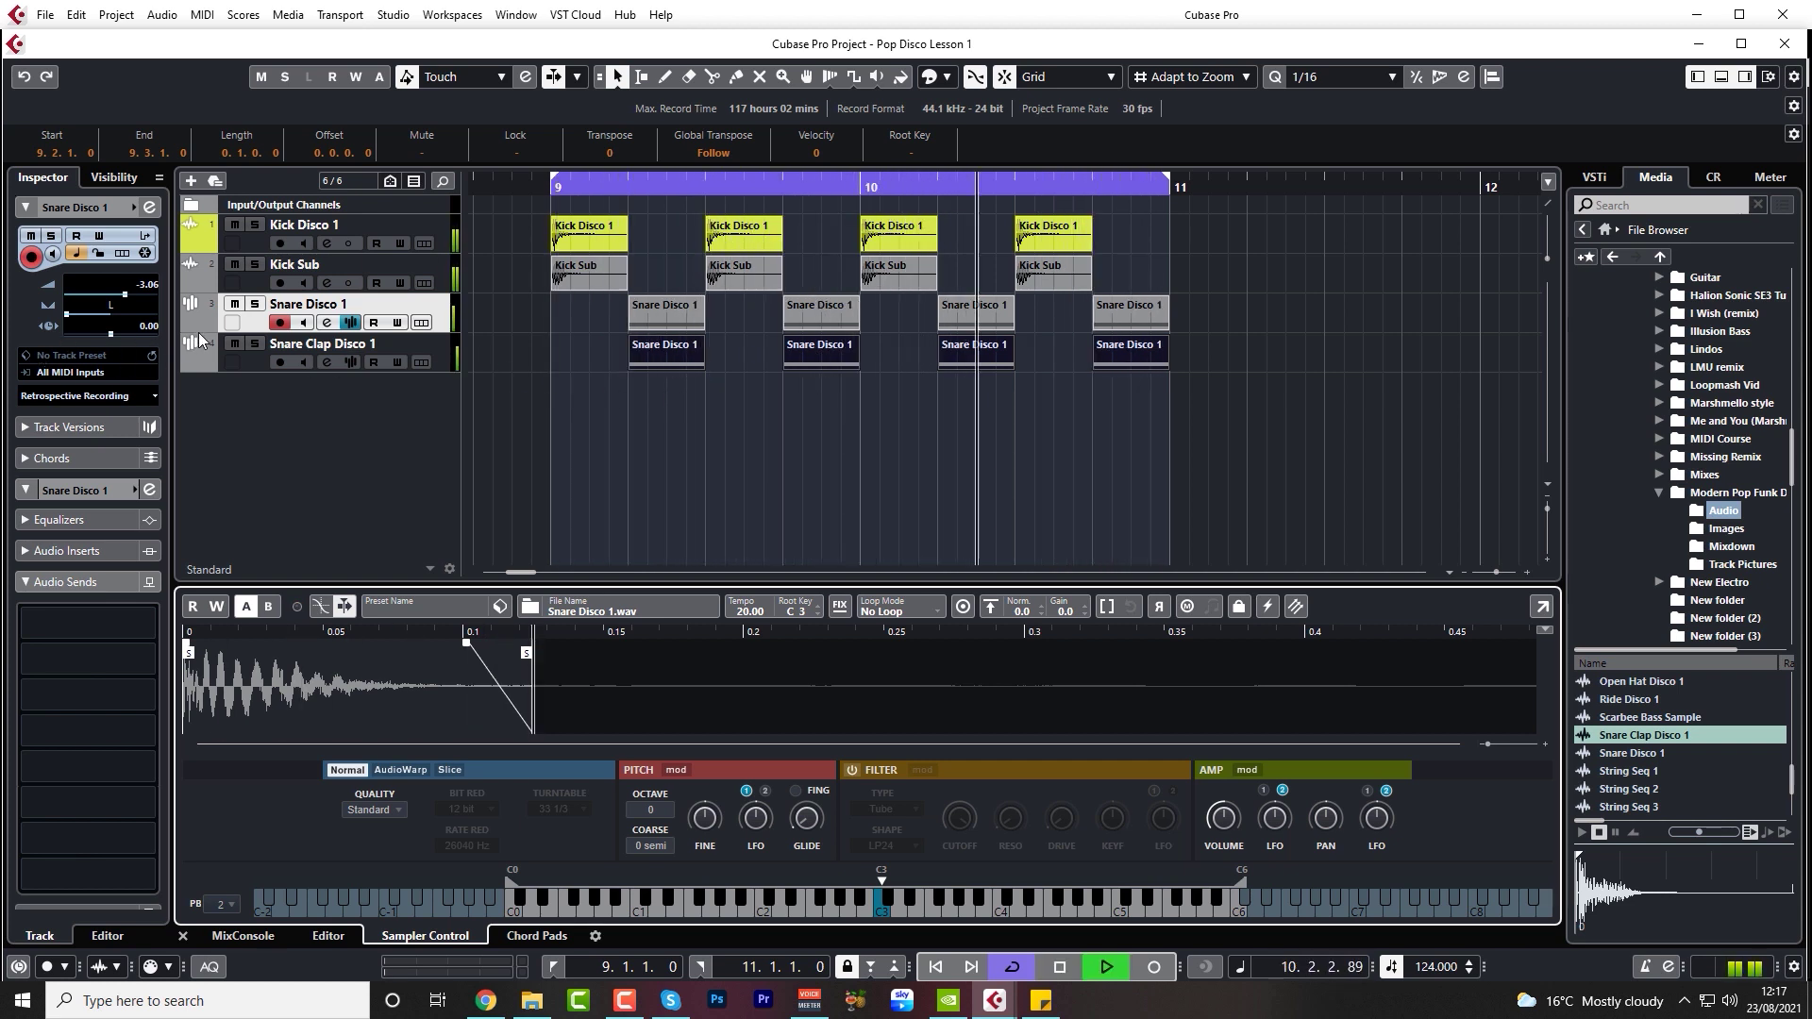
key("space")
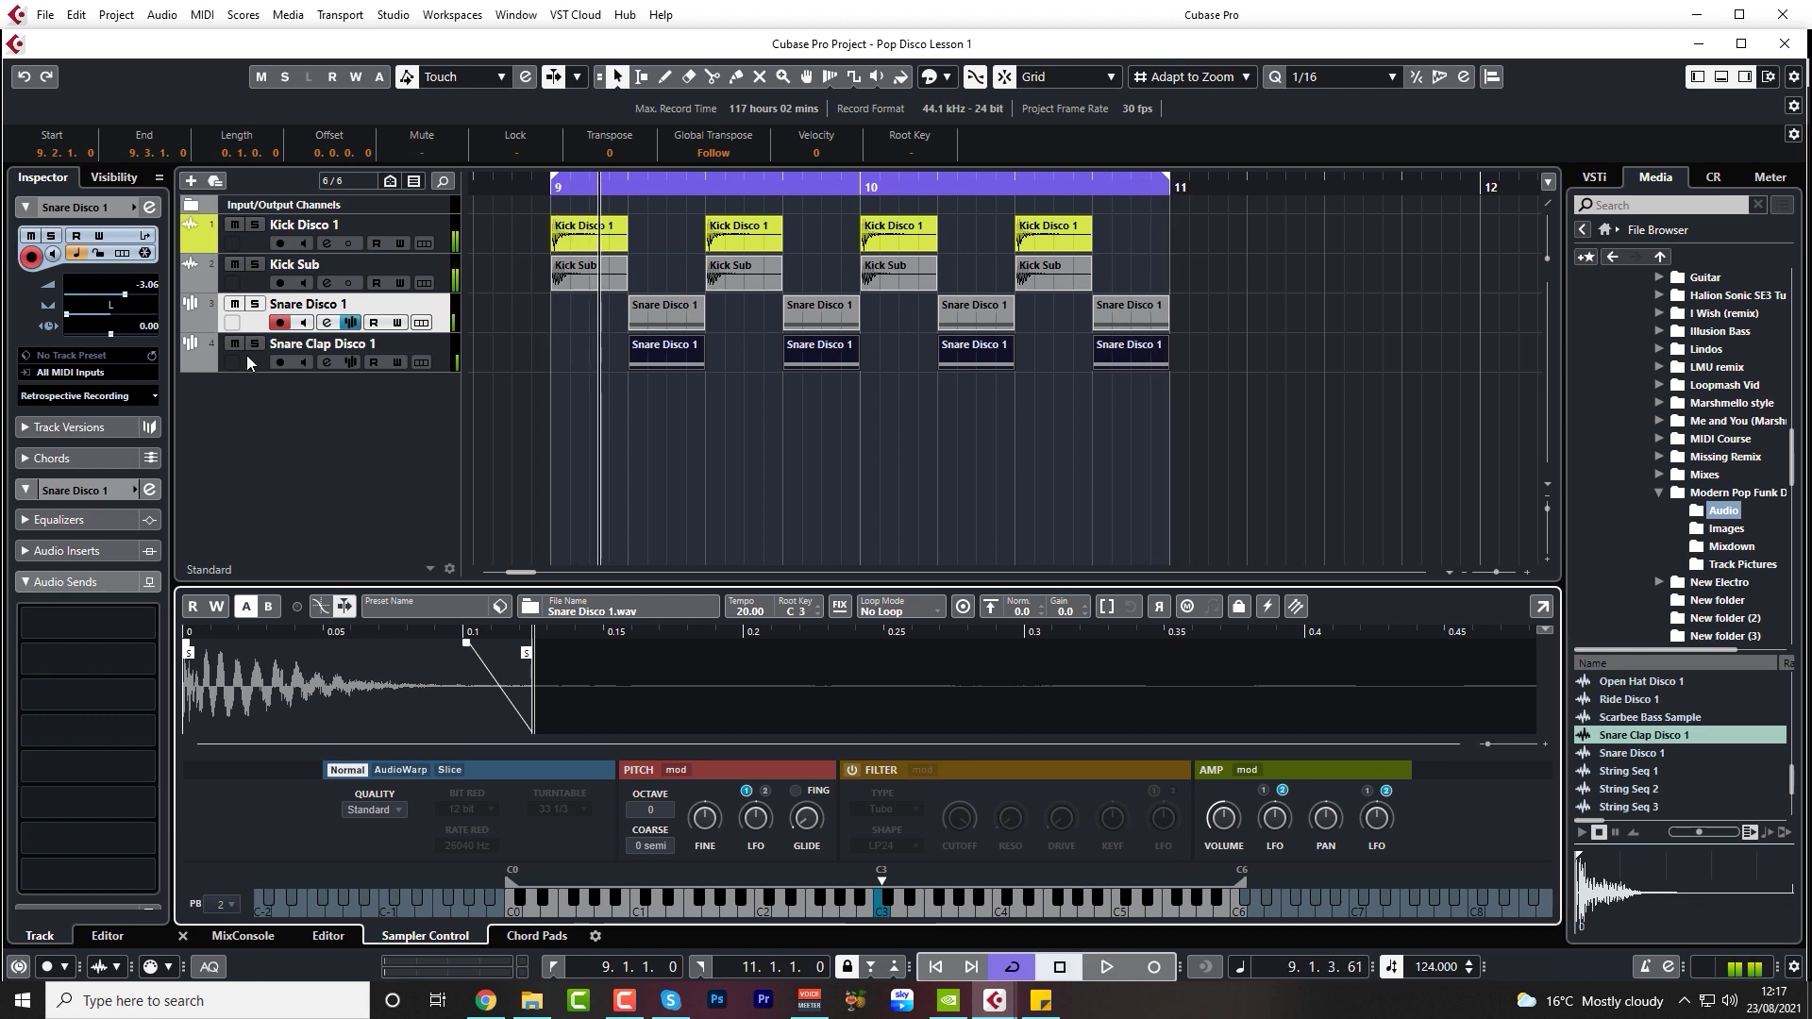
- Raise the Snare Clap Disco 1 track volume to -3.65 while playing the pattern
left_click(230, 347)
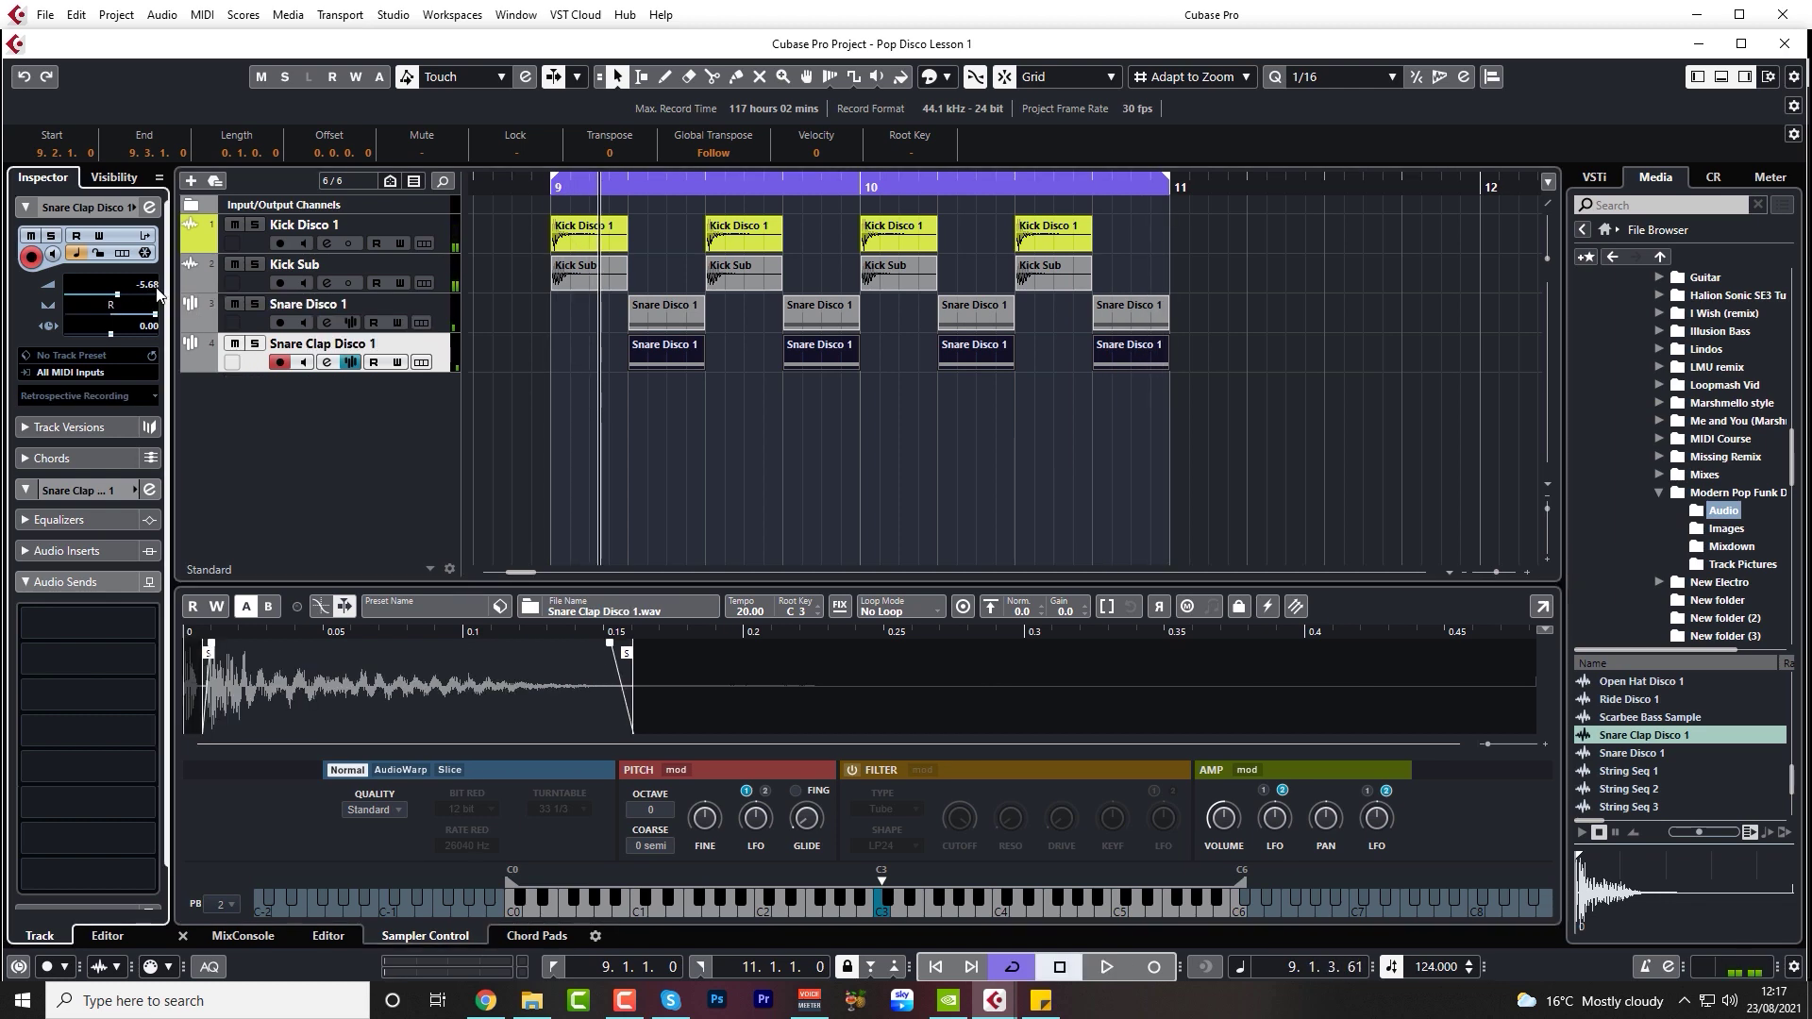
key("space")
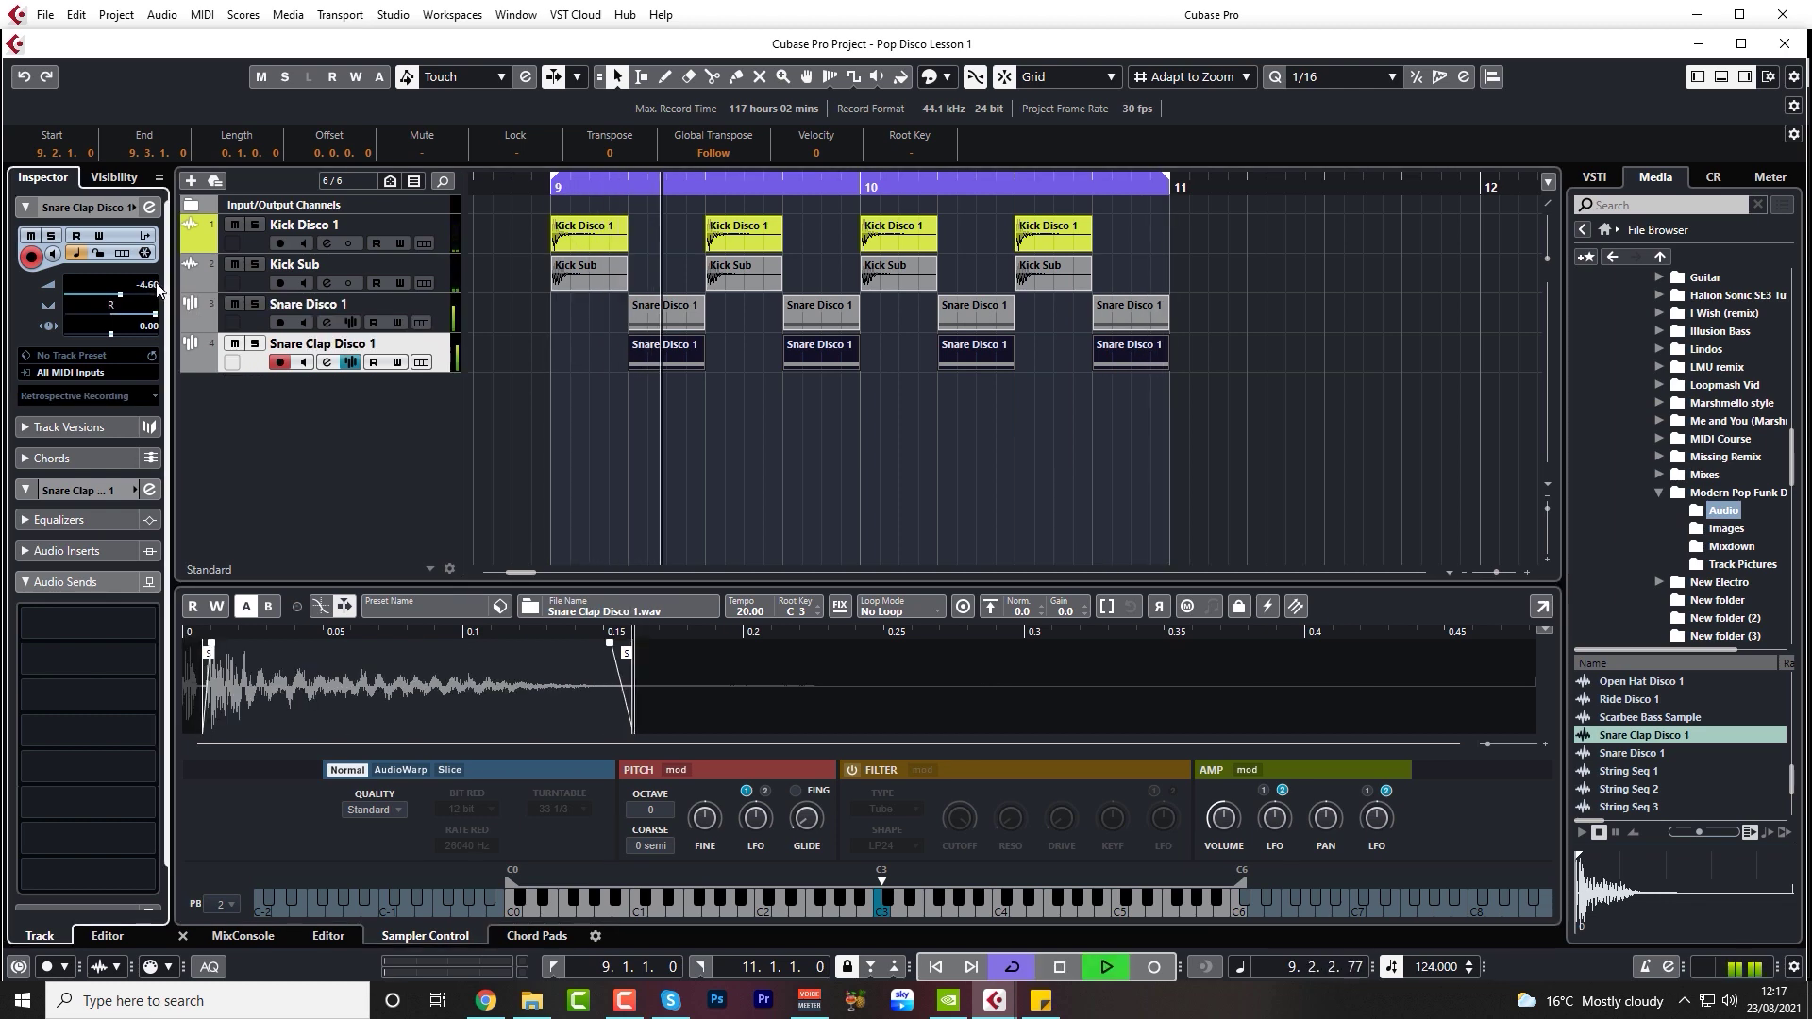
left_click_drag(158, 292, 160, 283)
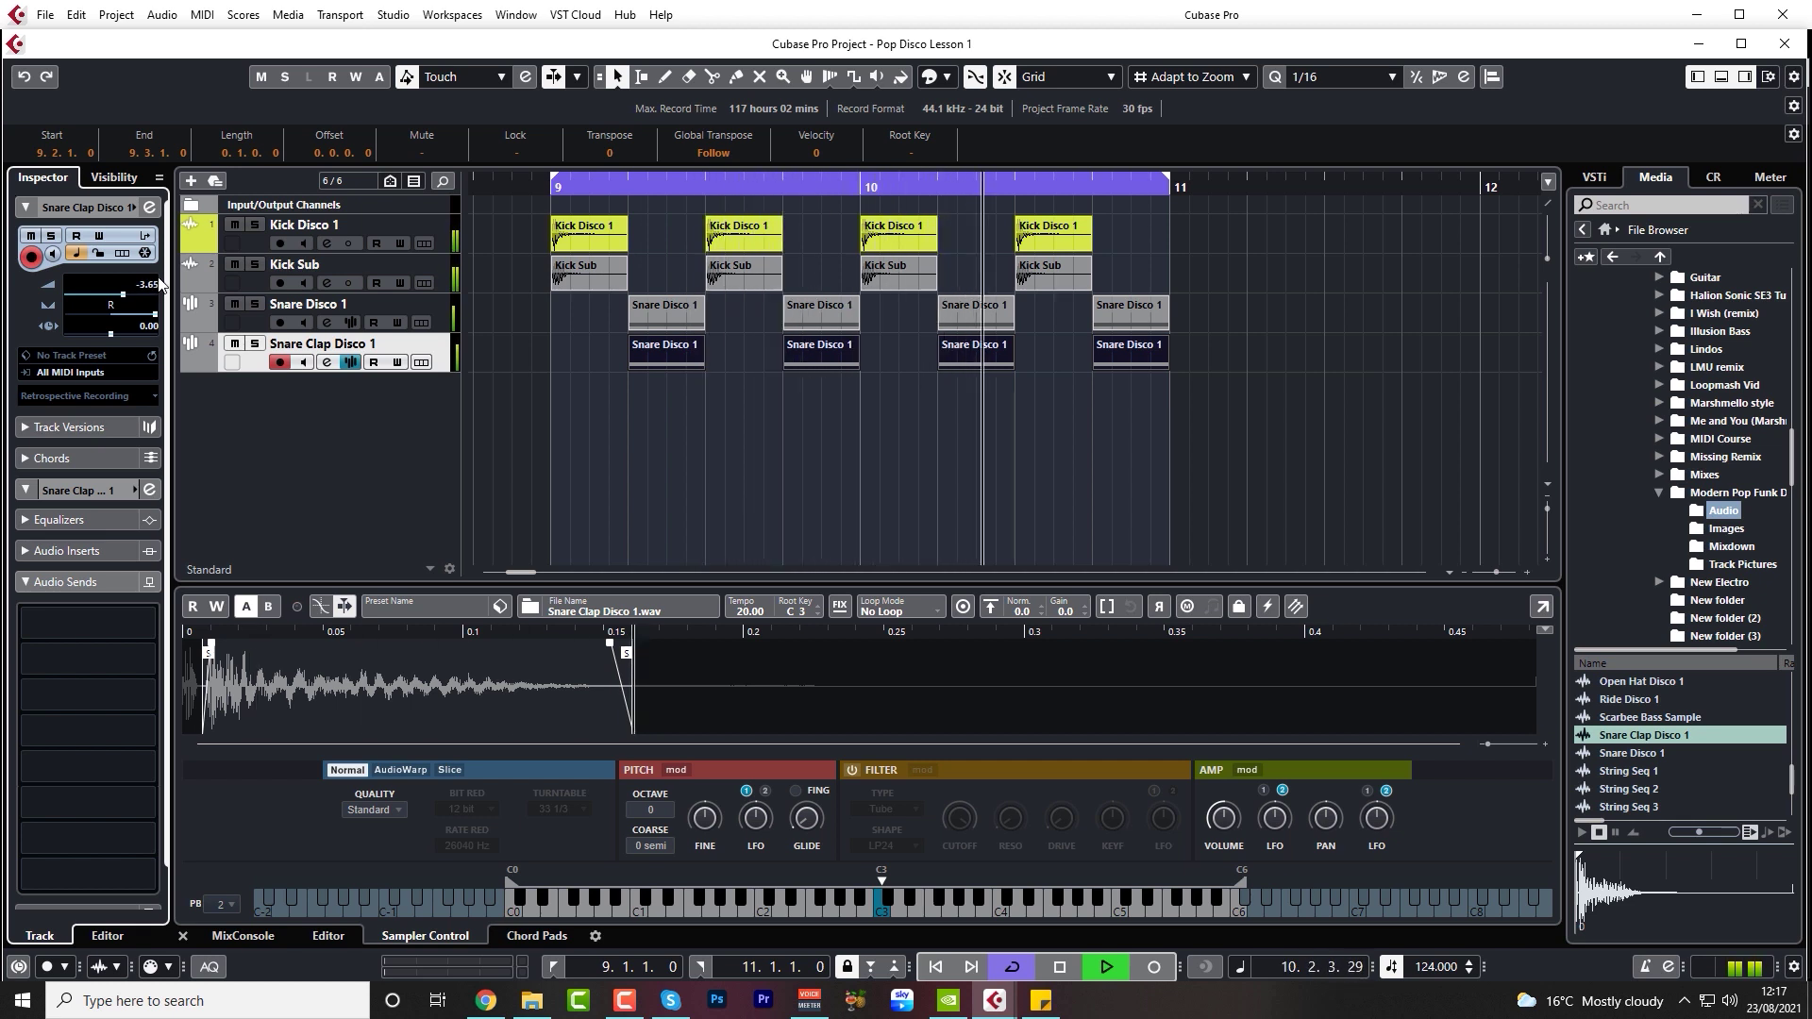
- Lower the Snare Disco 1 track volume to -6.68 while playing the pattern from bar 9
left_click(377, 311)
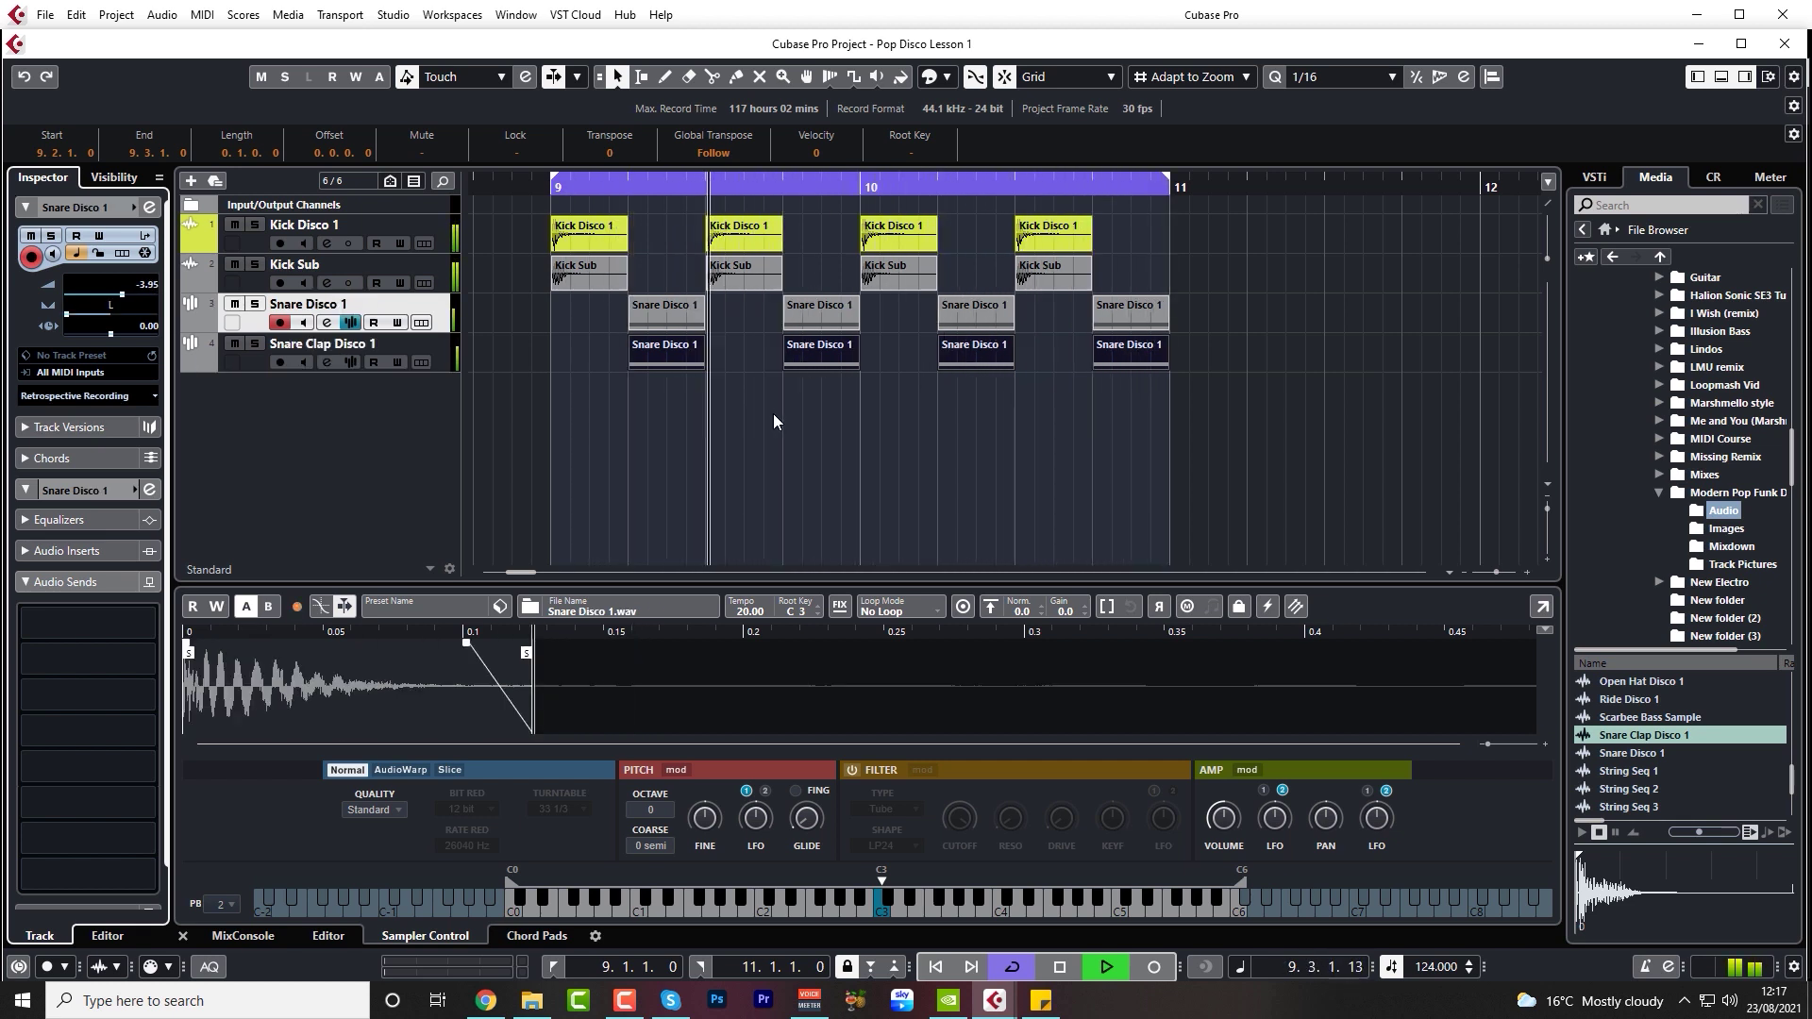
key("space")
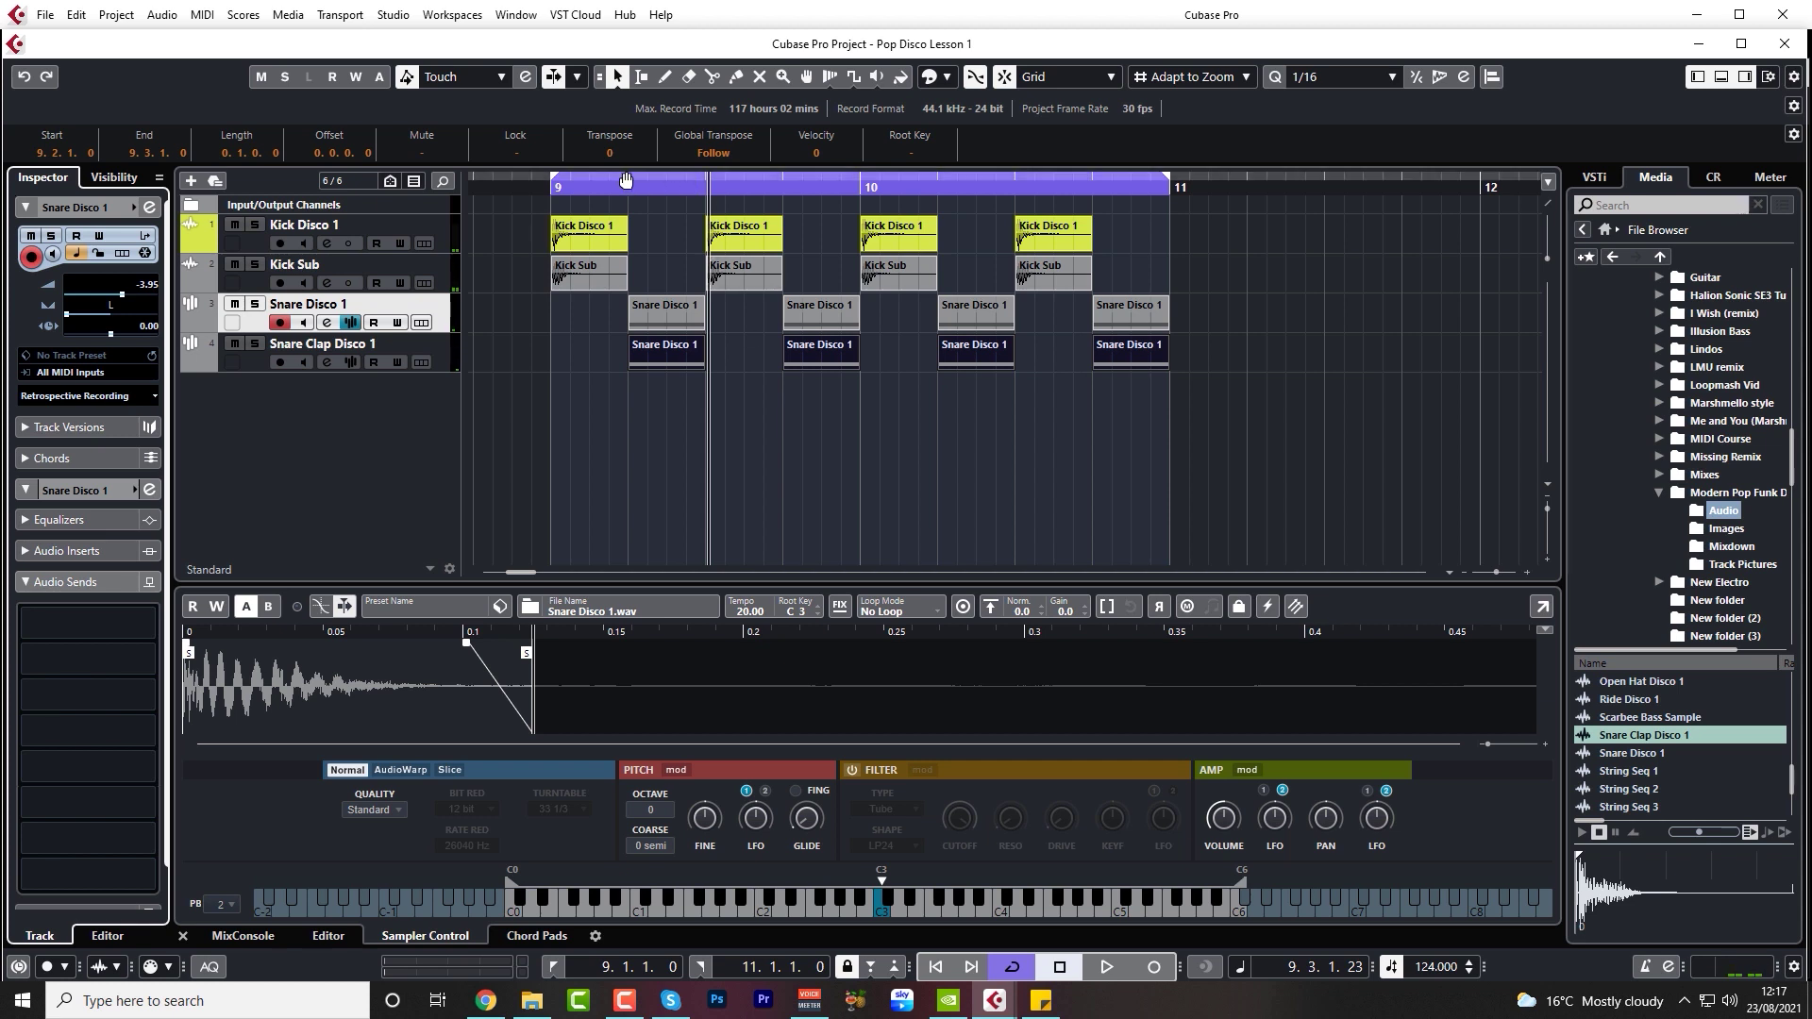
left_click(547, 189)
key("KP_1")
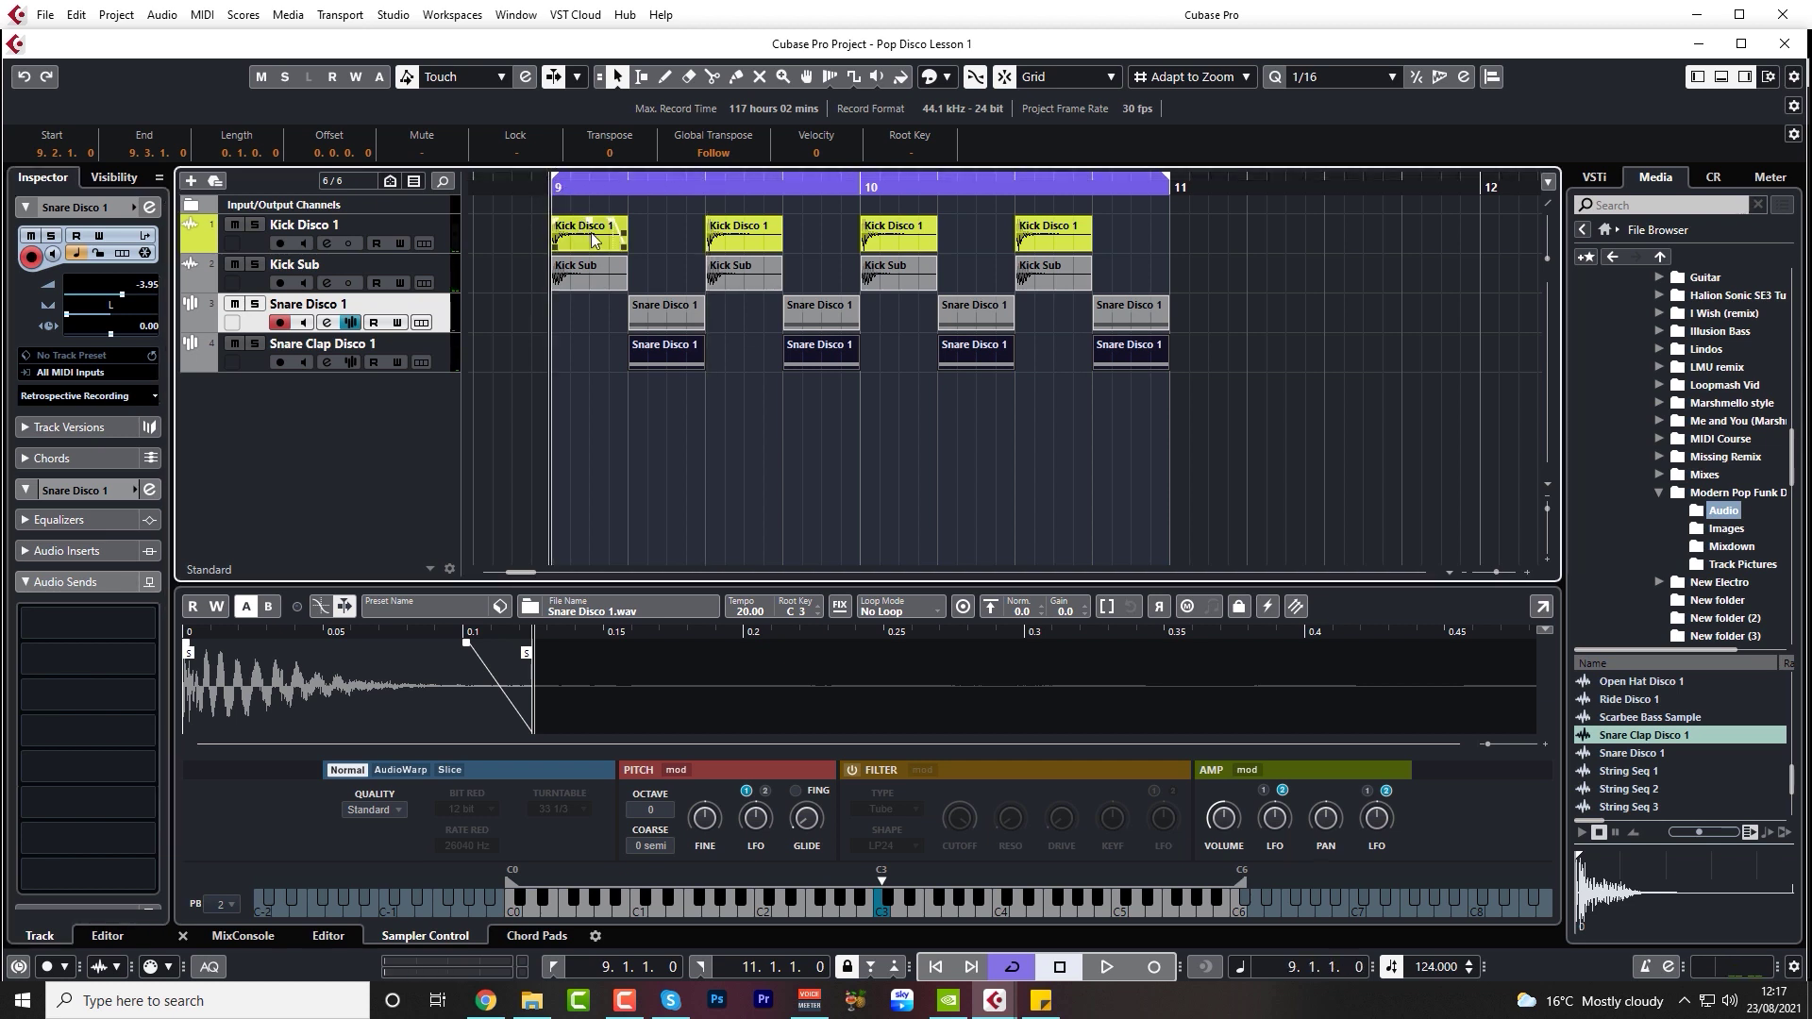
key("space")
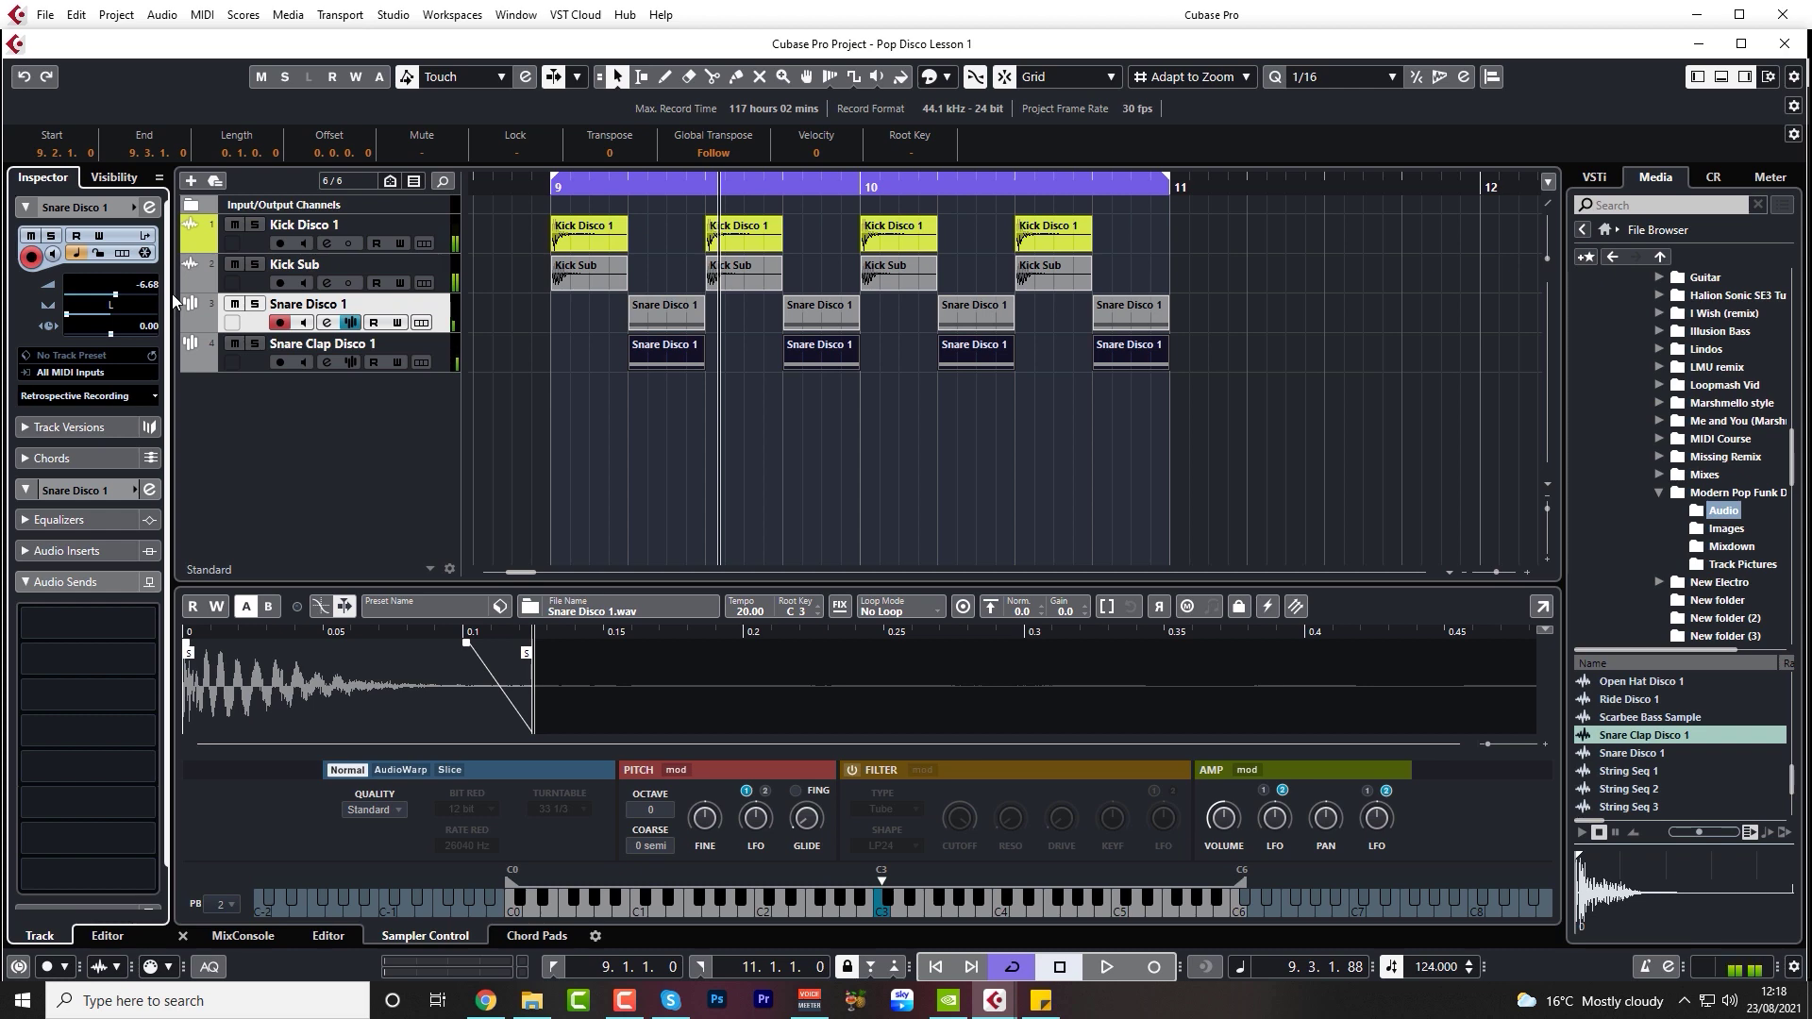
- Apply a 48 dB/Oct low-cut filter at about 122 Hz to the Snare Disco 1 channel while the pattern plays
left_click(326, 323)
left_click(720, 771)
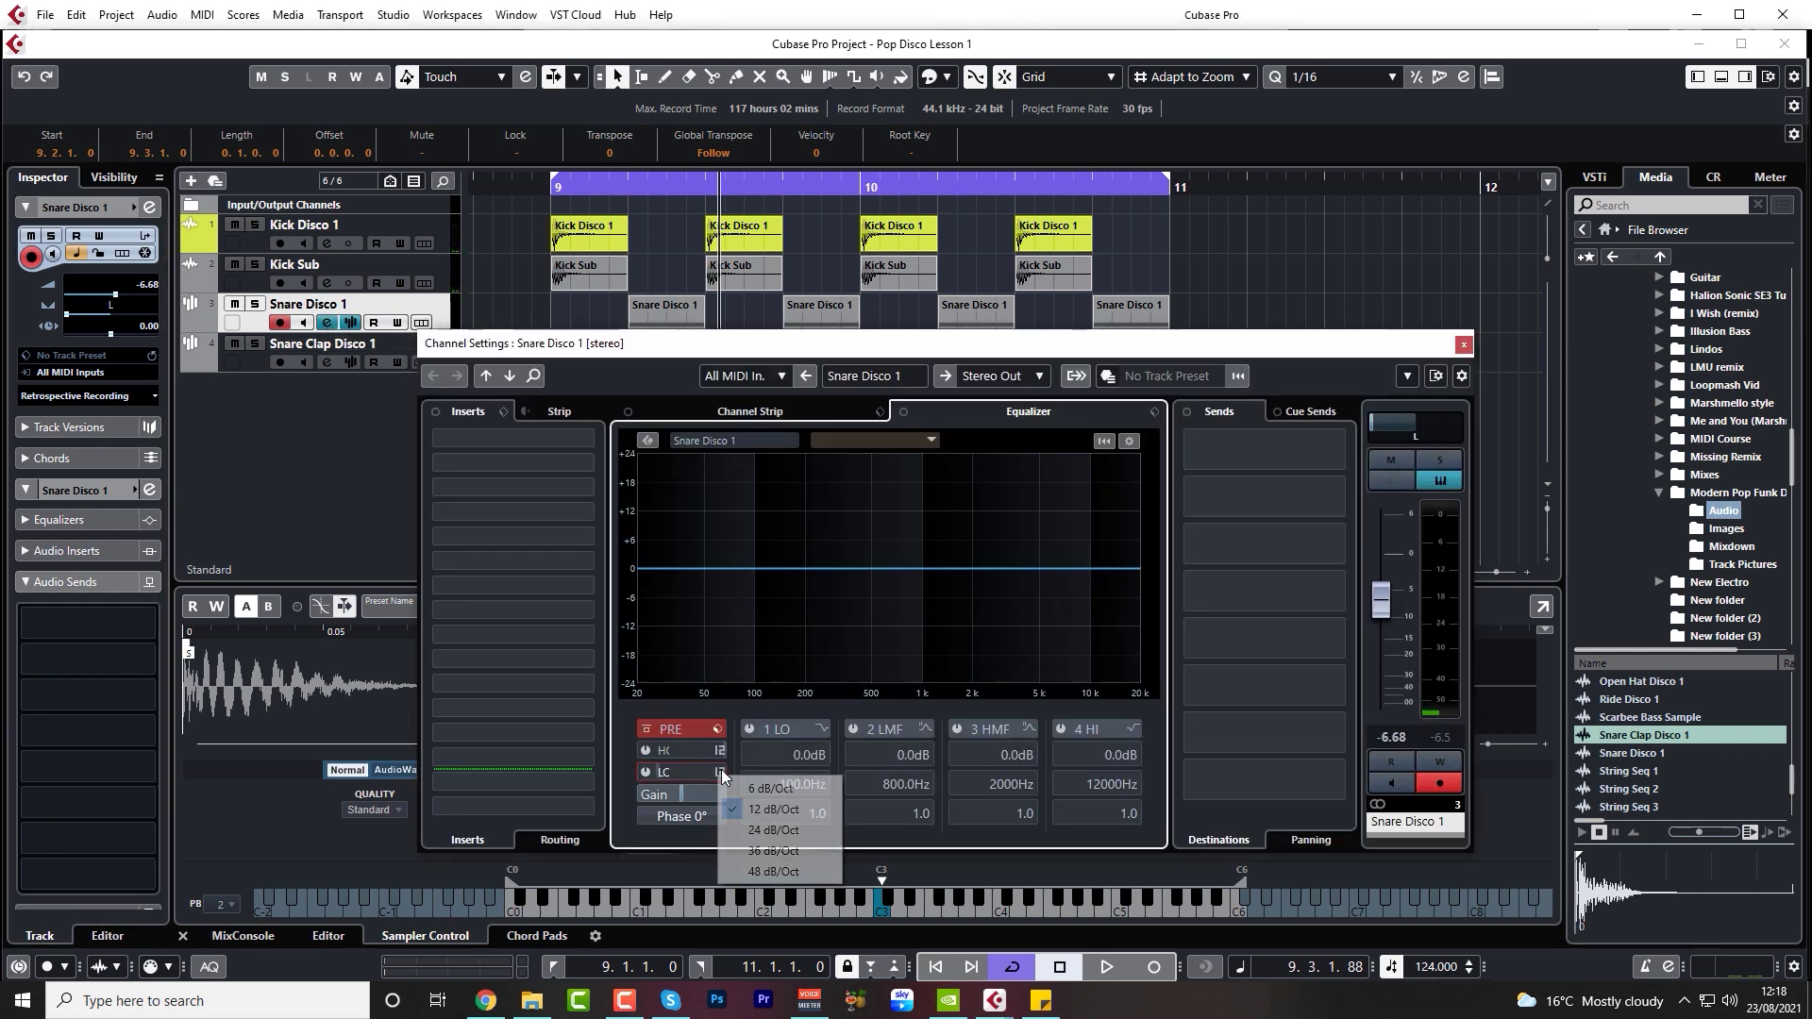
left_click(766, 871)
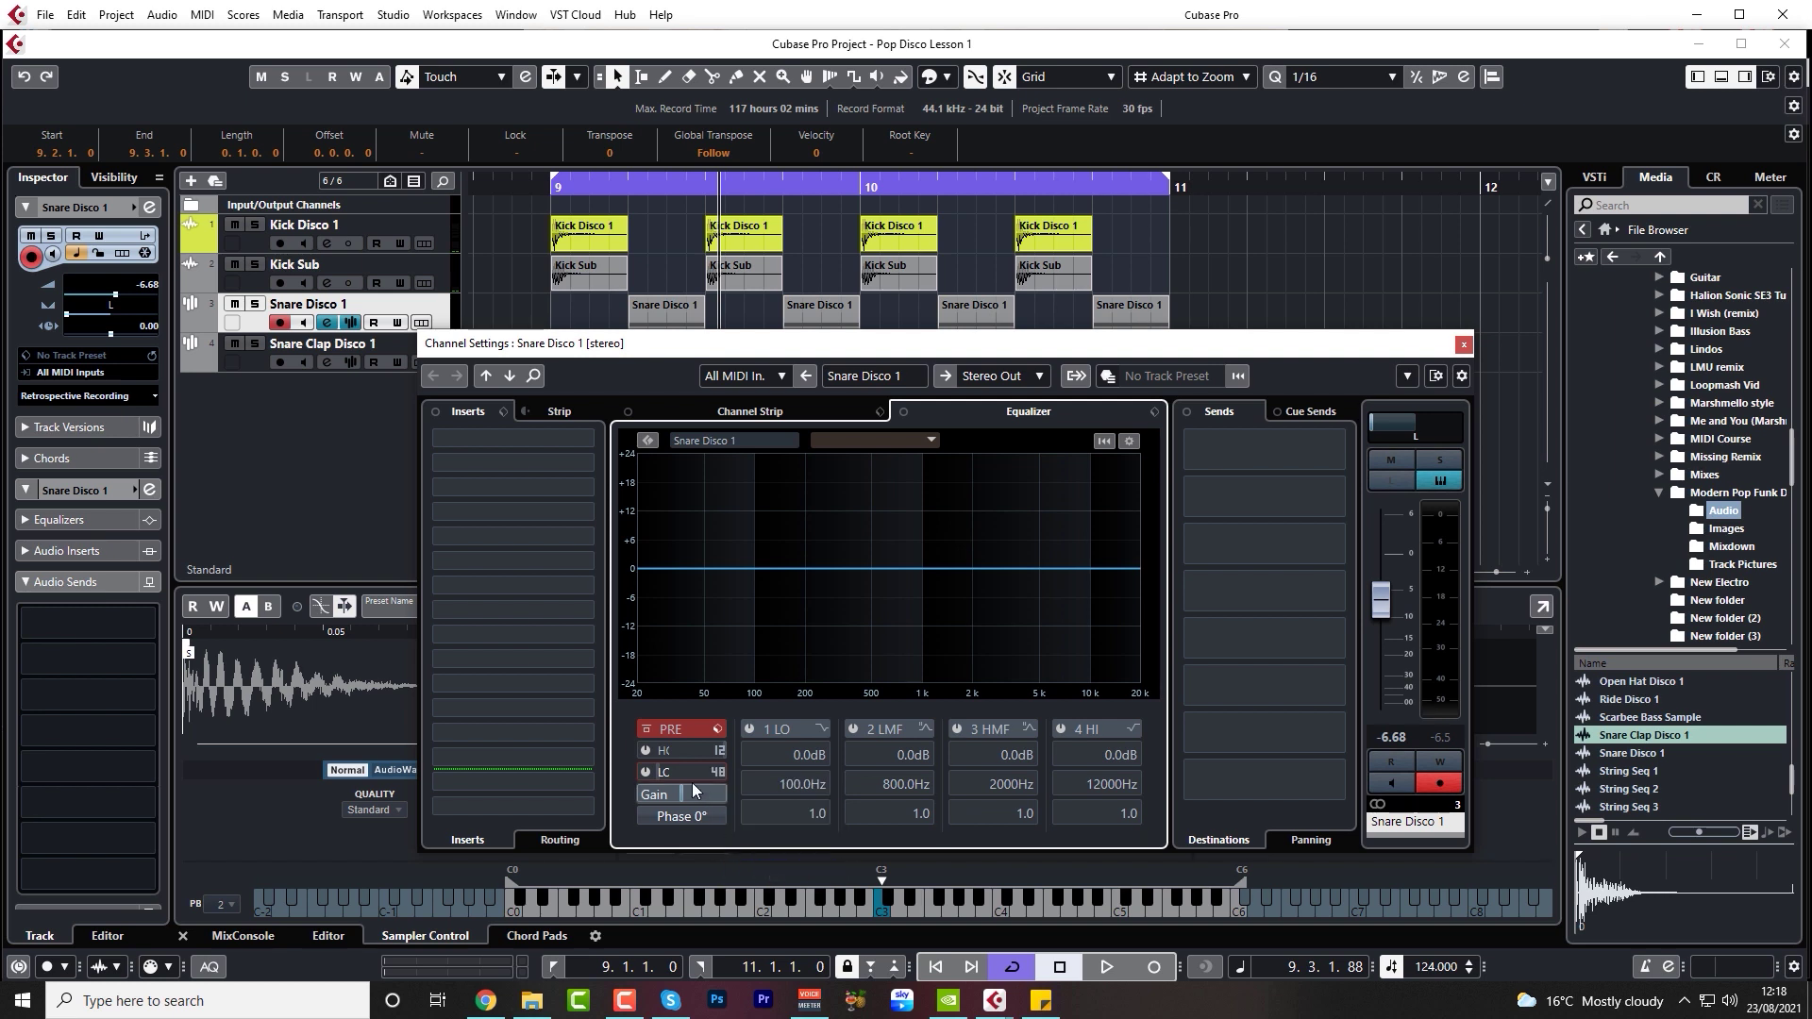
left_click(645, 773)
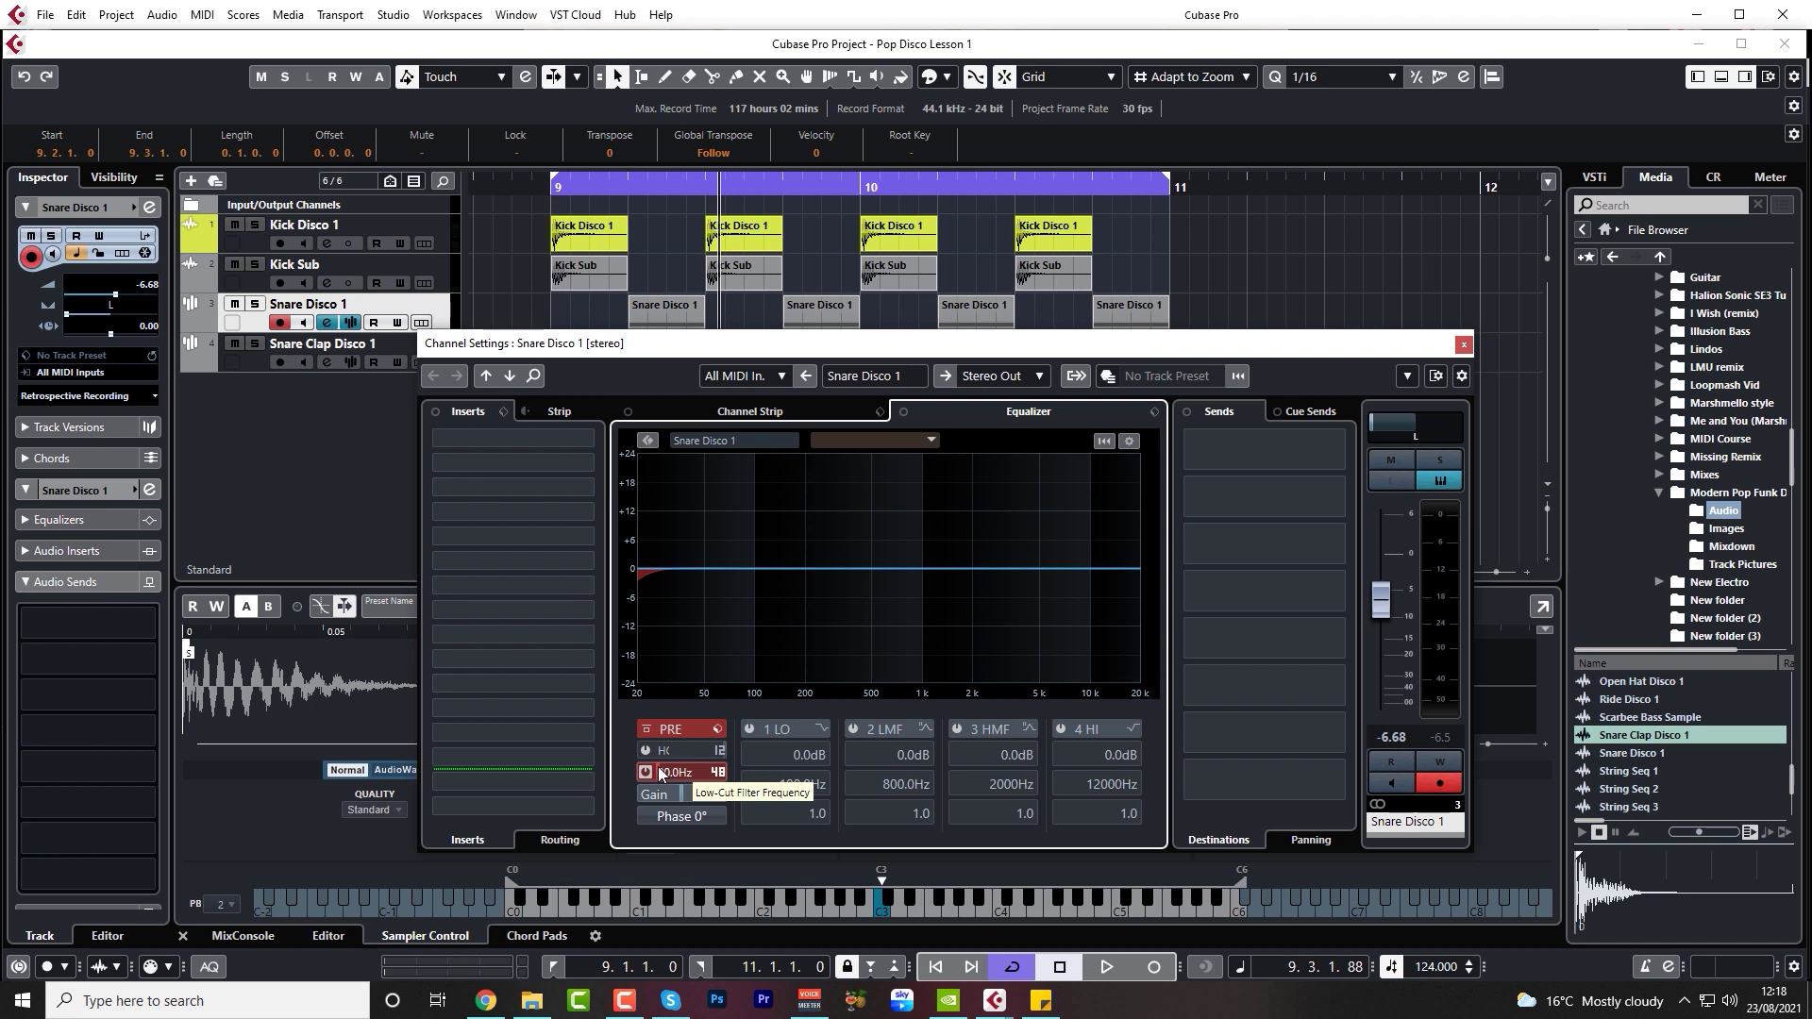
key("space")
left_click_drag(650, 762, 726, 643)
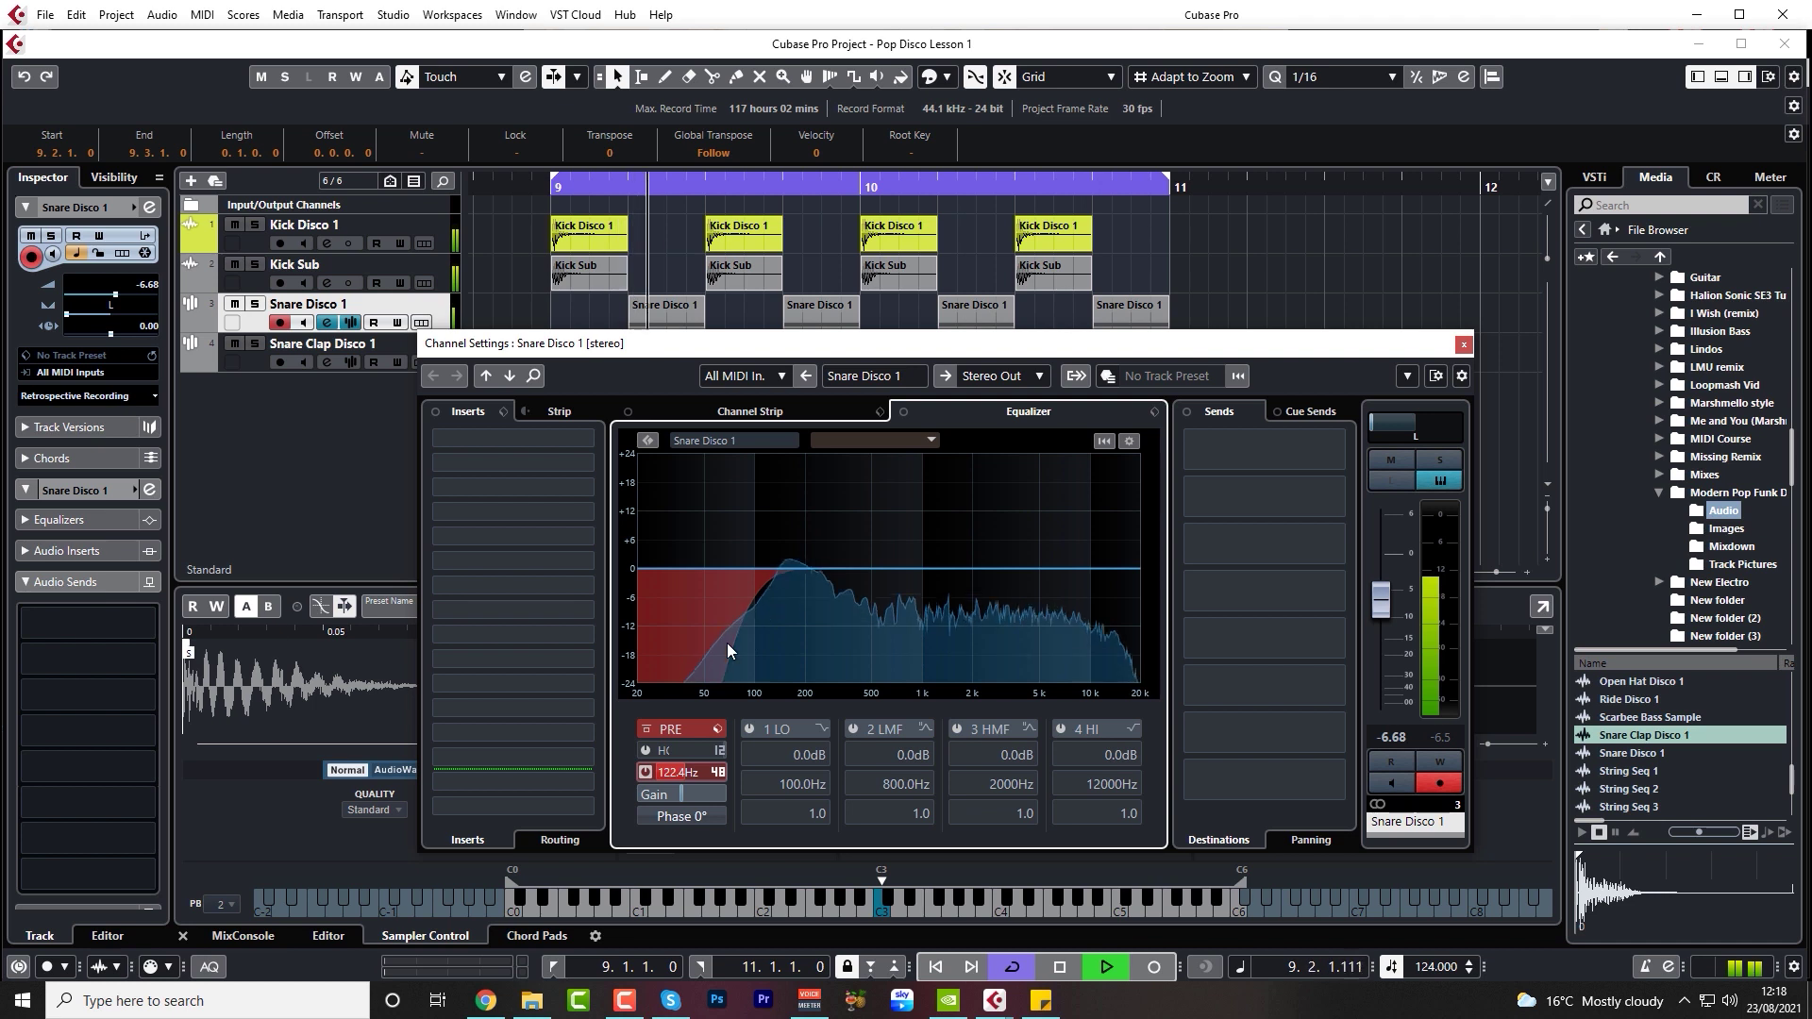
- Apply a 48 dB/Oct low-cut filter to the Snare Clap Disco 1 channel, raising its cutoff during playback to remove the low end
left_click(275, 354)
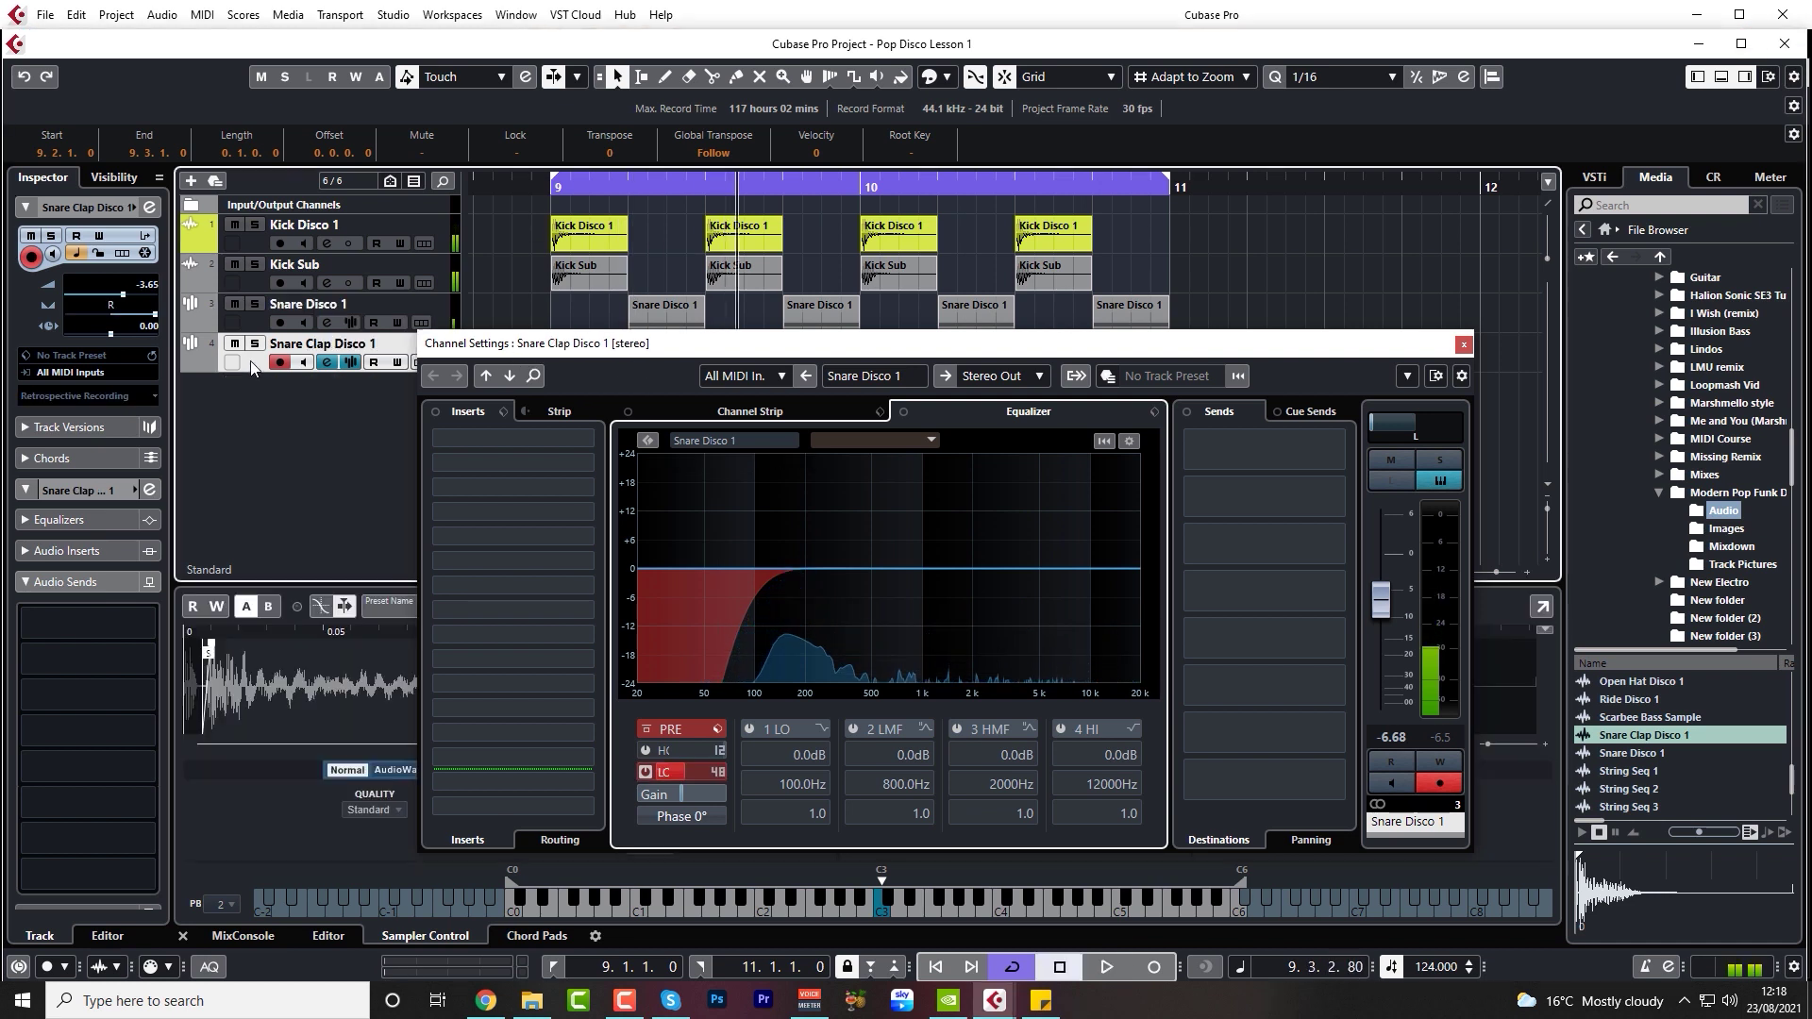
left_click(719, 771)
left_click(772, 865)
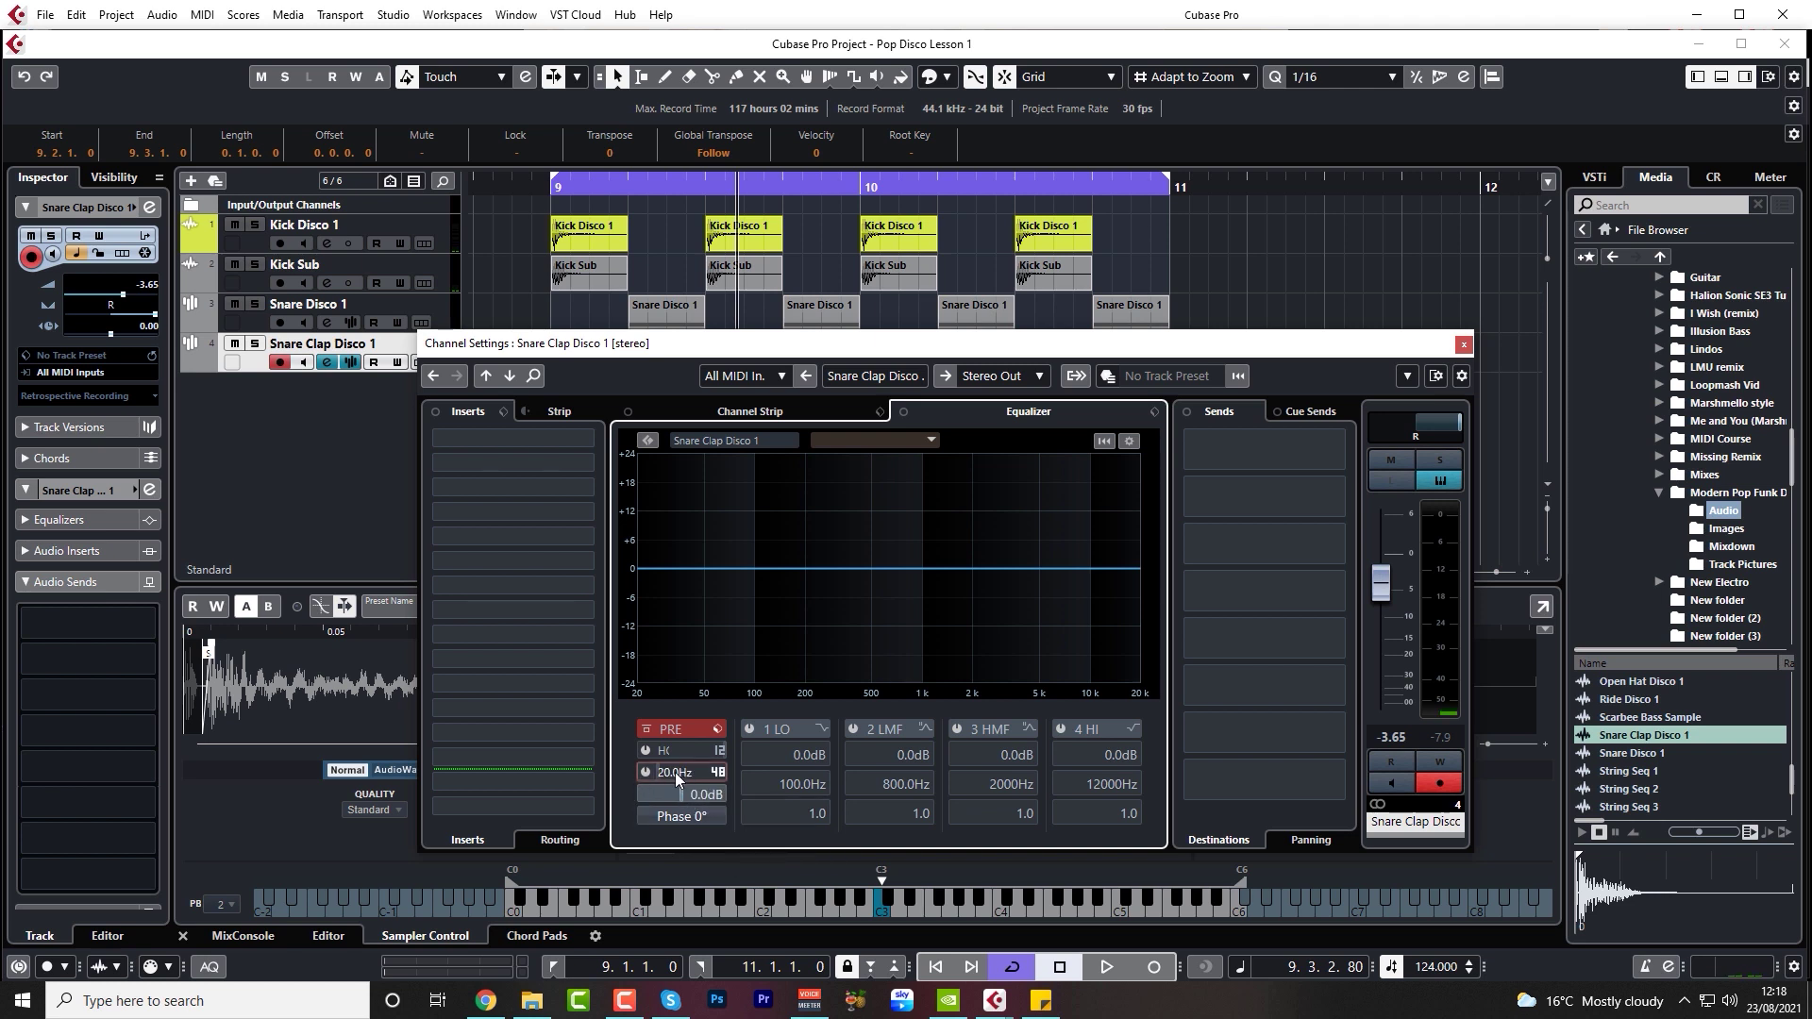
left_click(646, 773)
key("space")
left_click_drag(688, 770, 706, 617)
key("space")
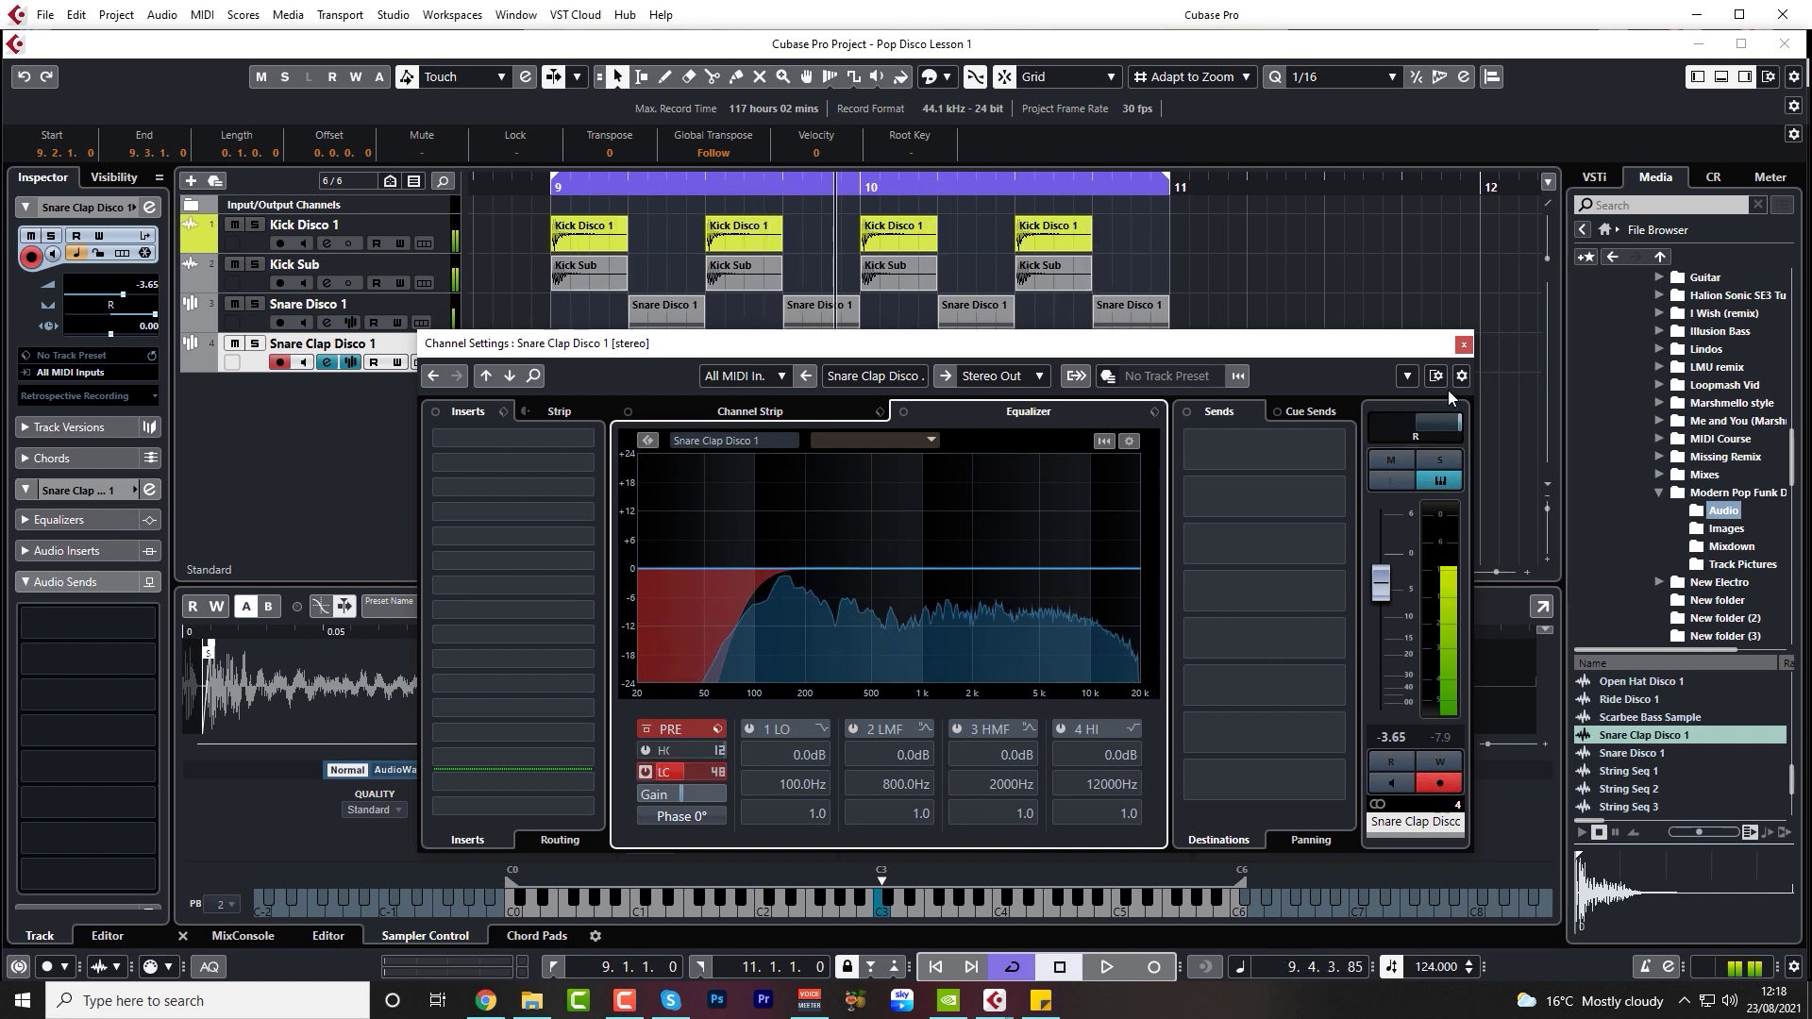
left_click(1464, 344)
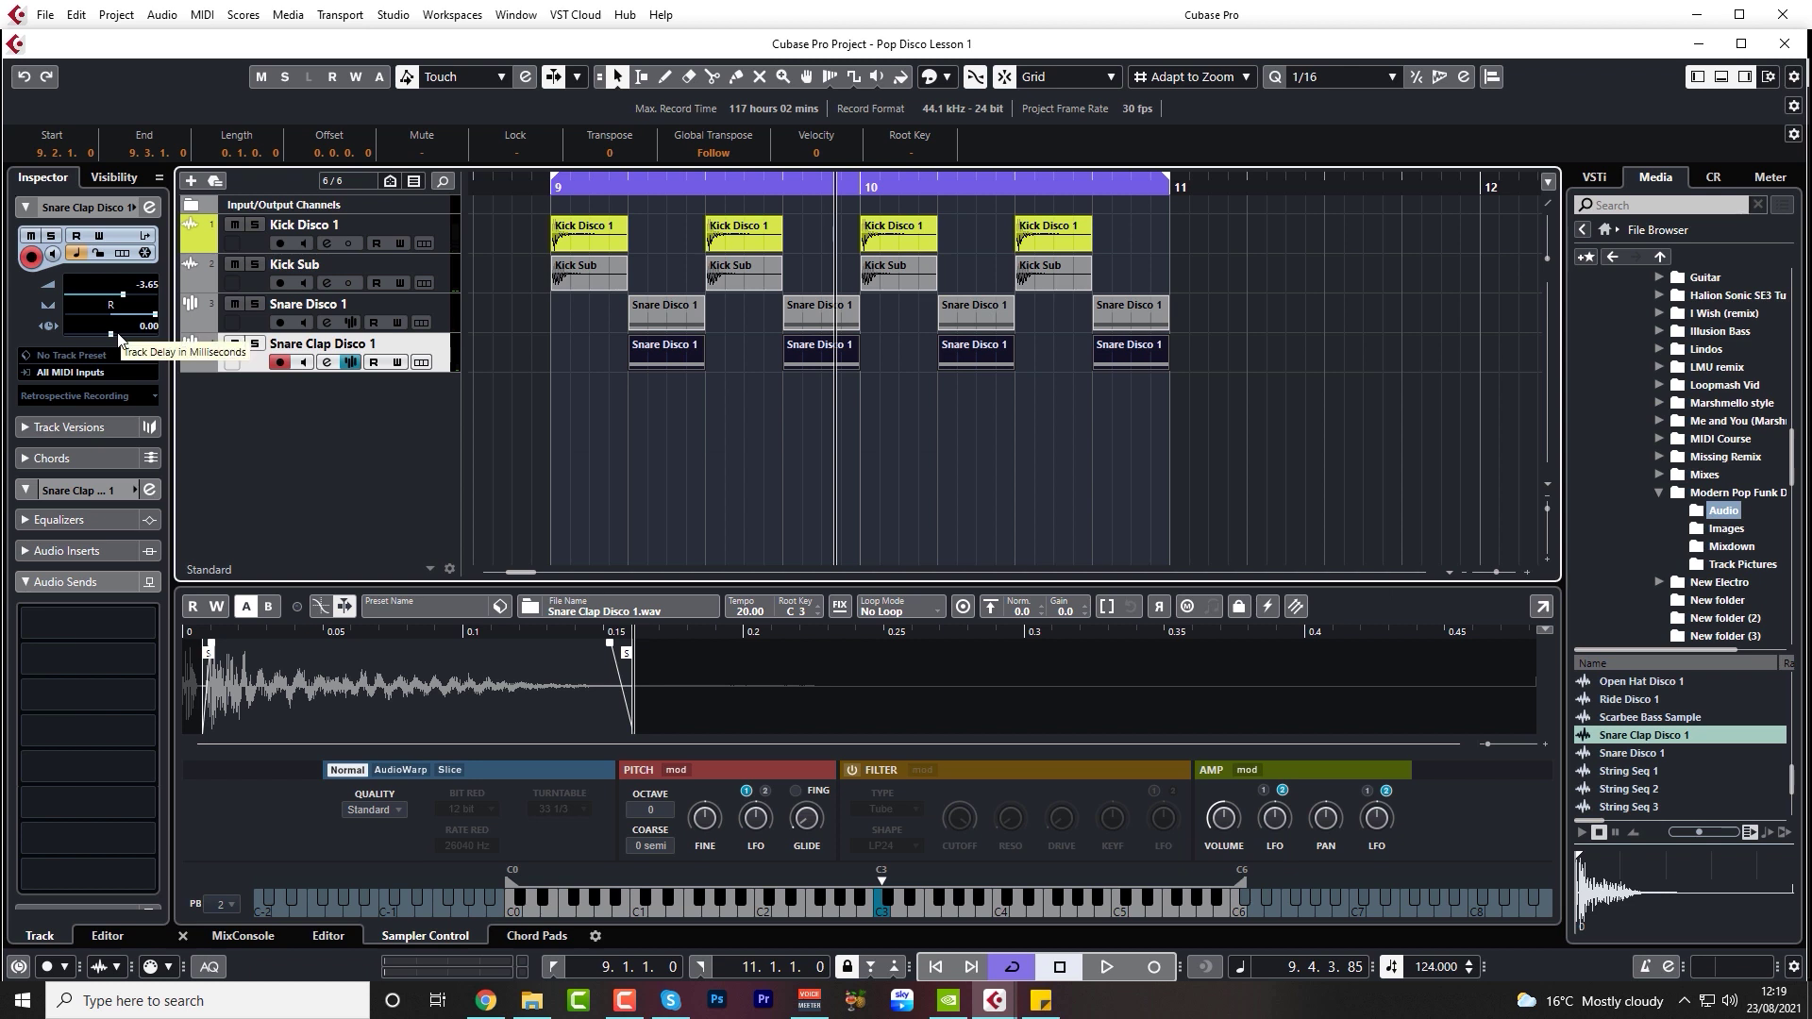
- Set the Snare Disco 1 track delay to 5.00 ms and play the pattern
left_click(237, 322)
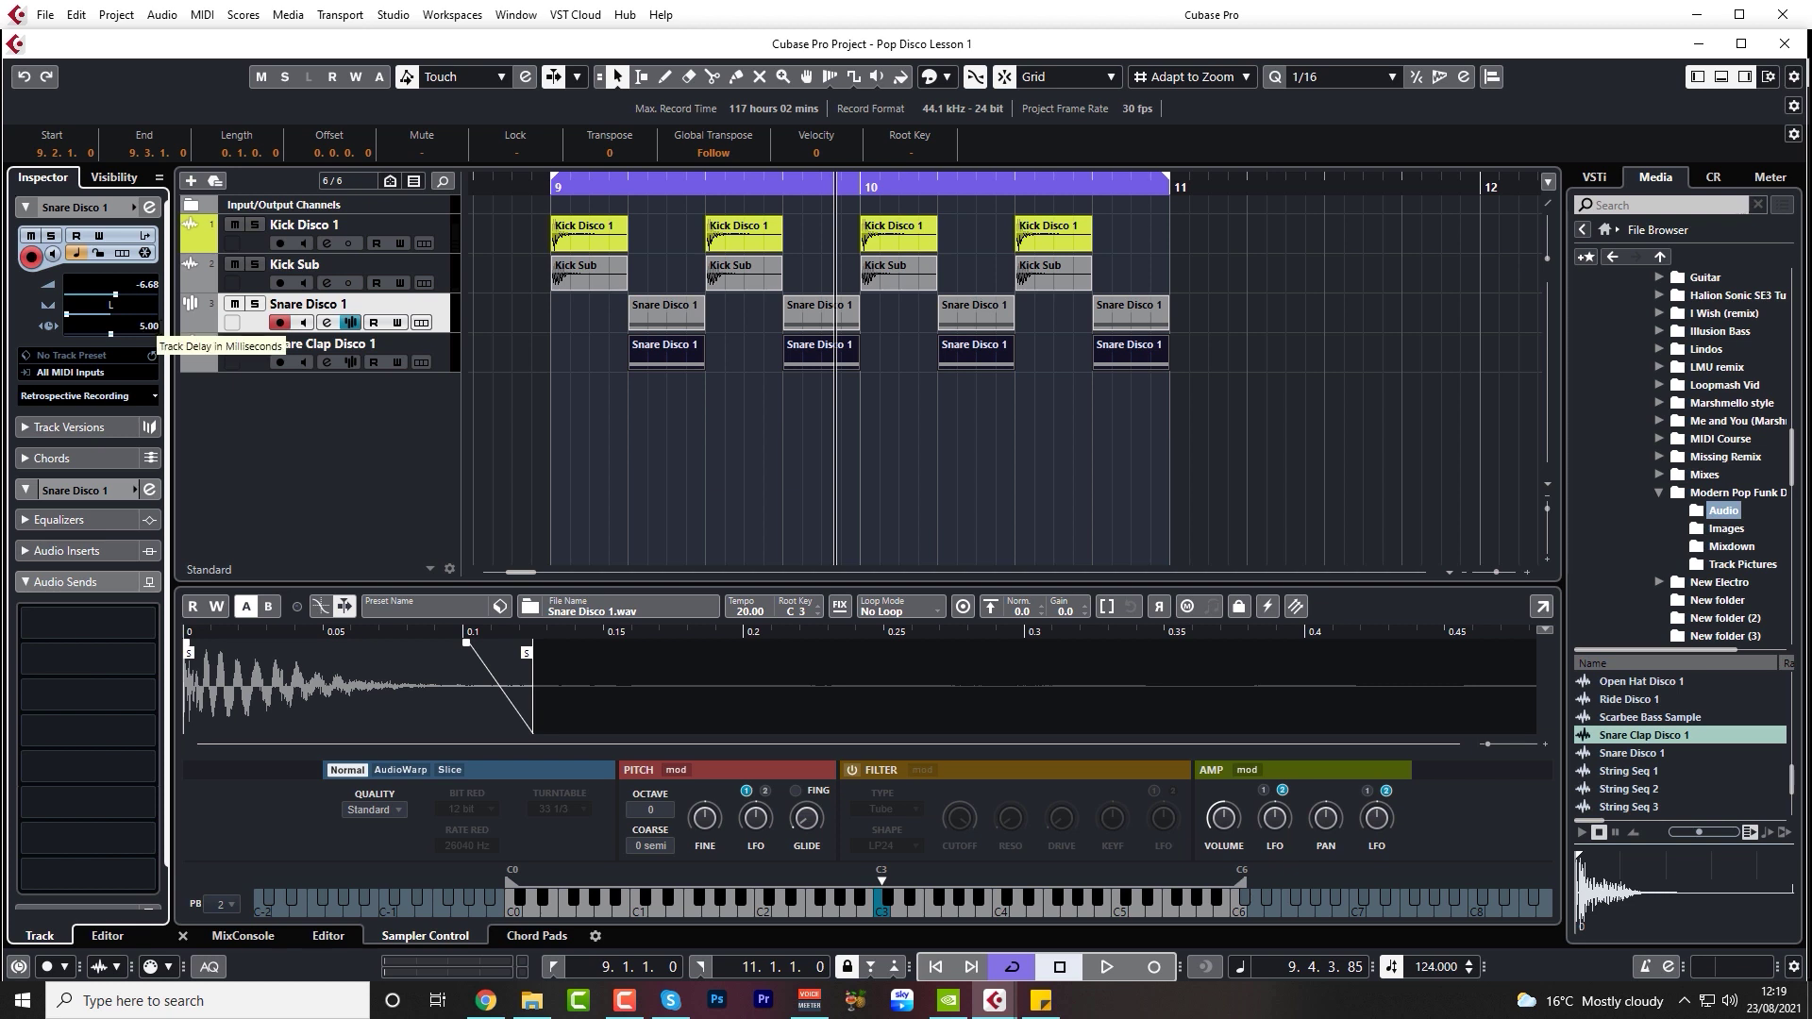
key("space")
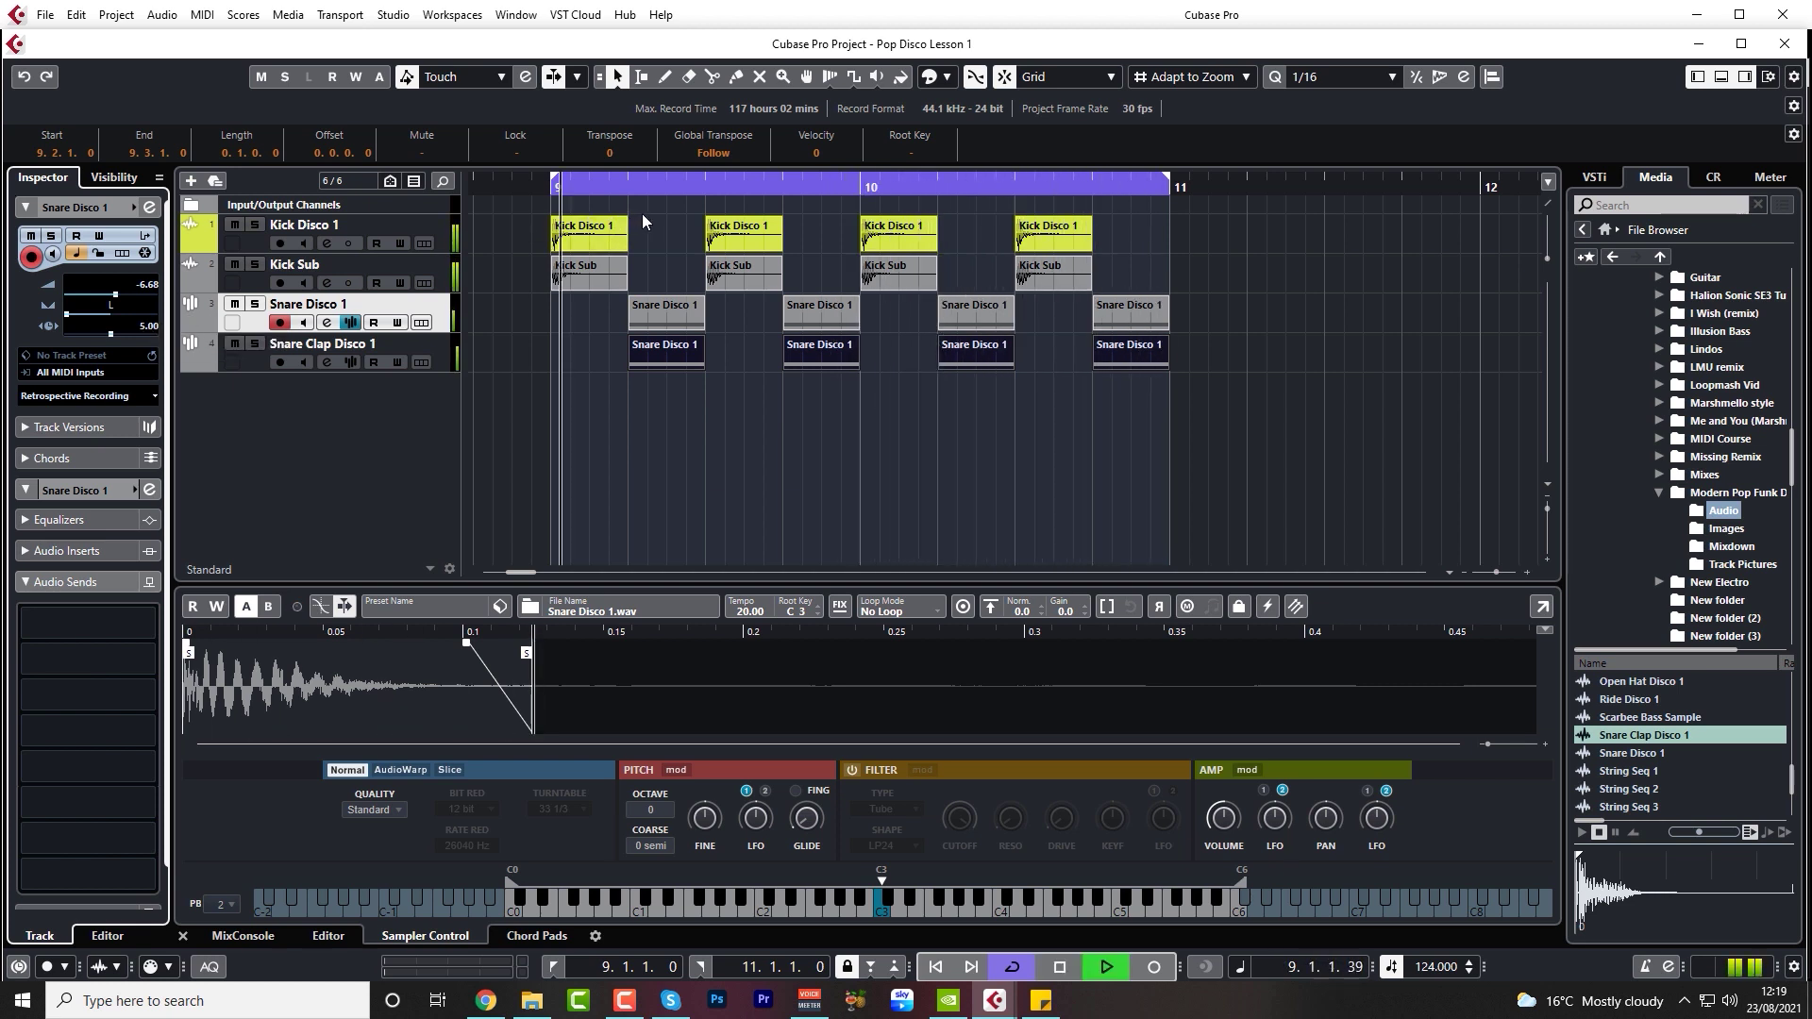
key("space")
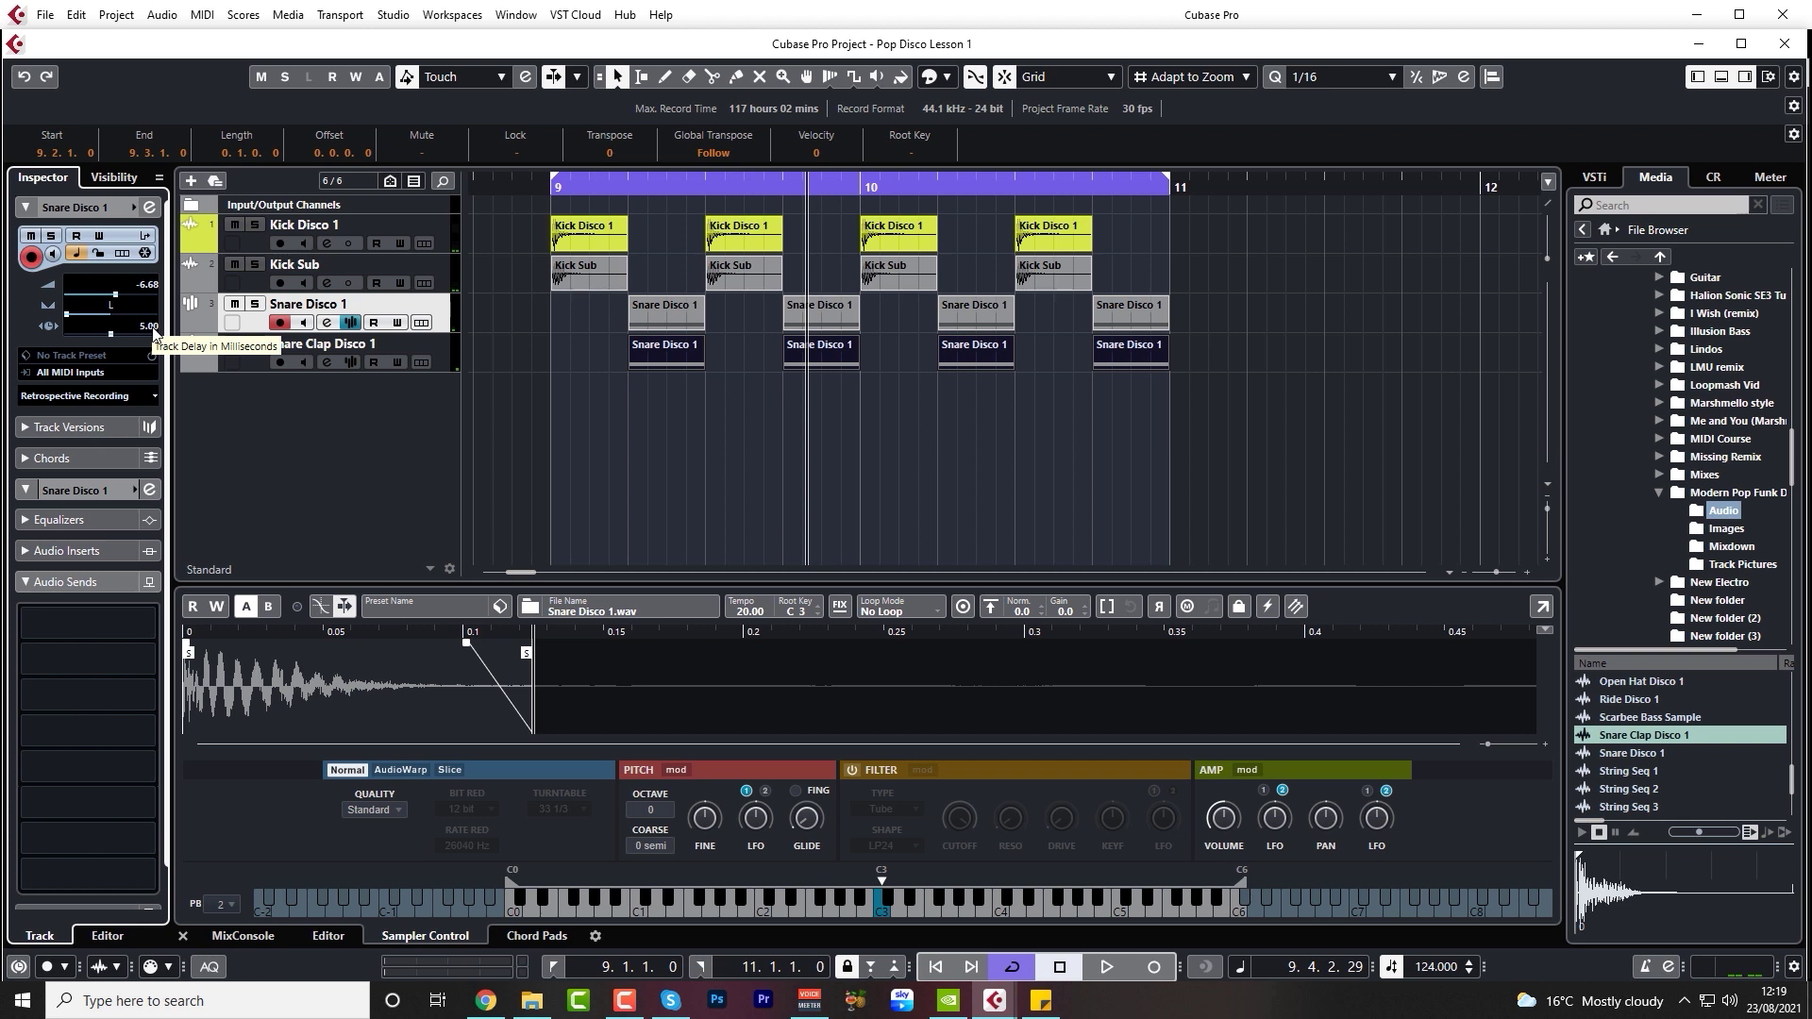
- Play the pattern again and lower the Snare Clap Disco 1 track volume to -4.60
key("space")
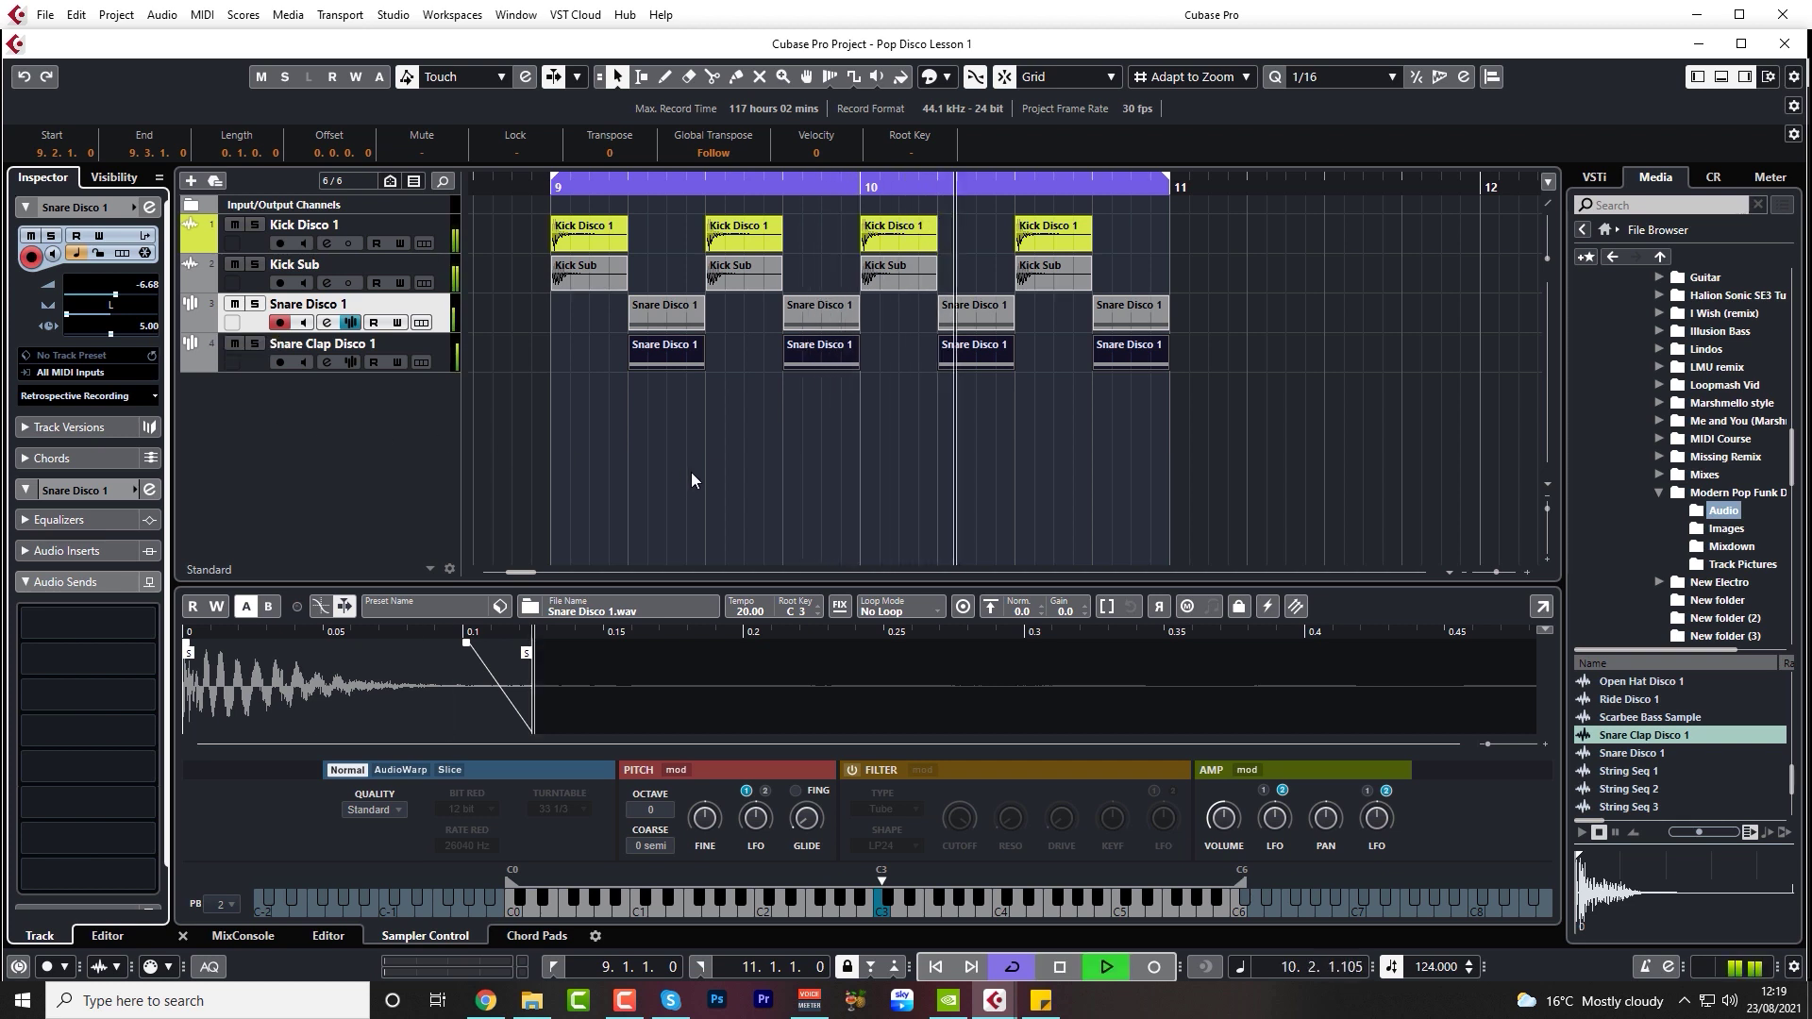
key("space")
key("Down")
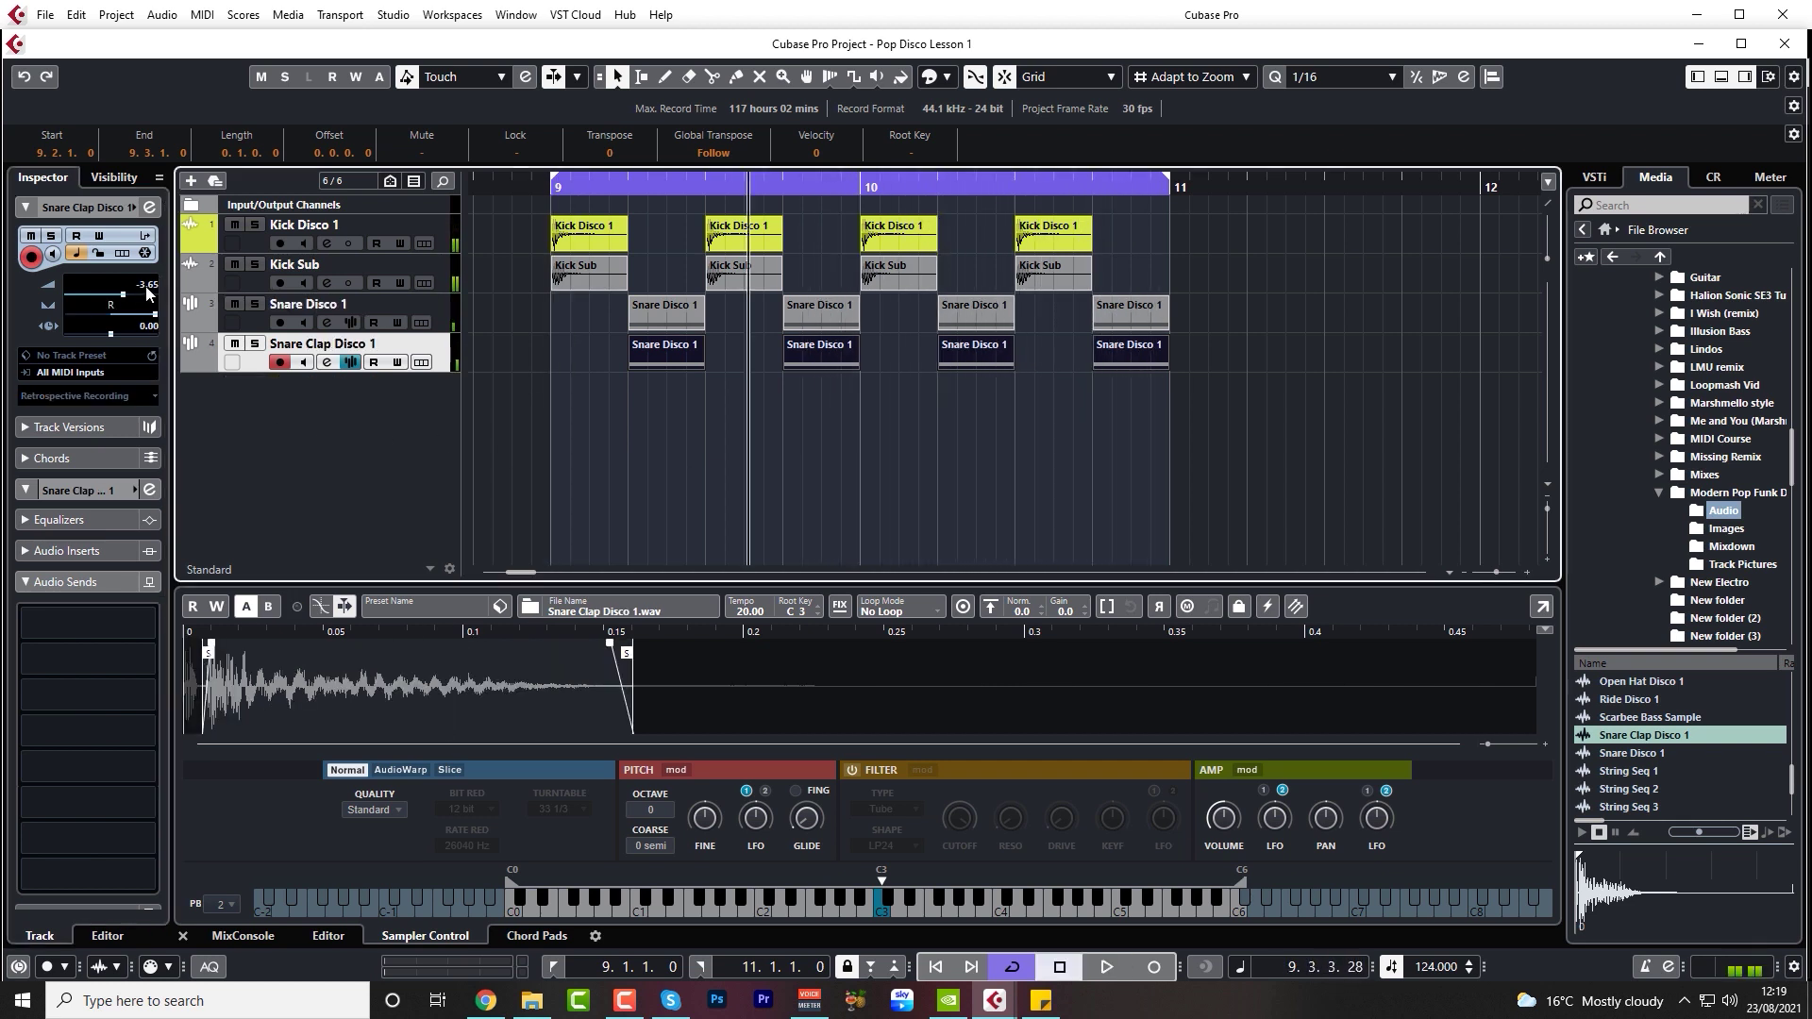
scroll(148, 294, "down", 3)
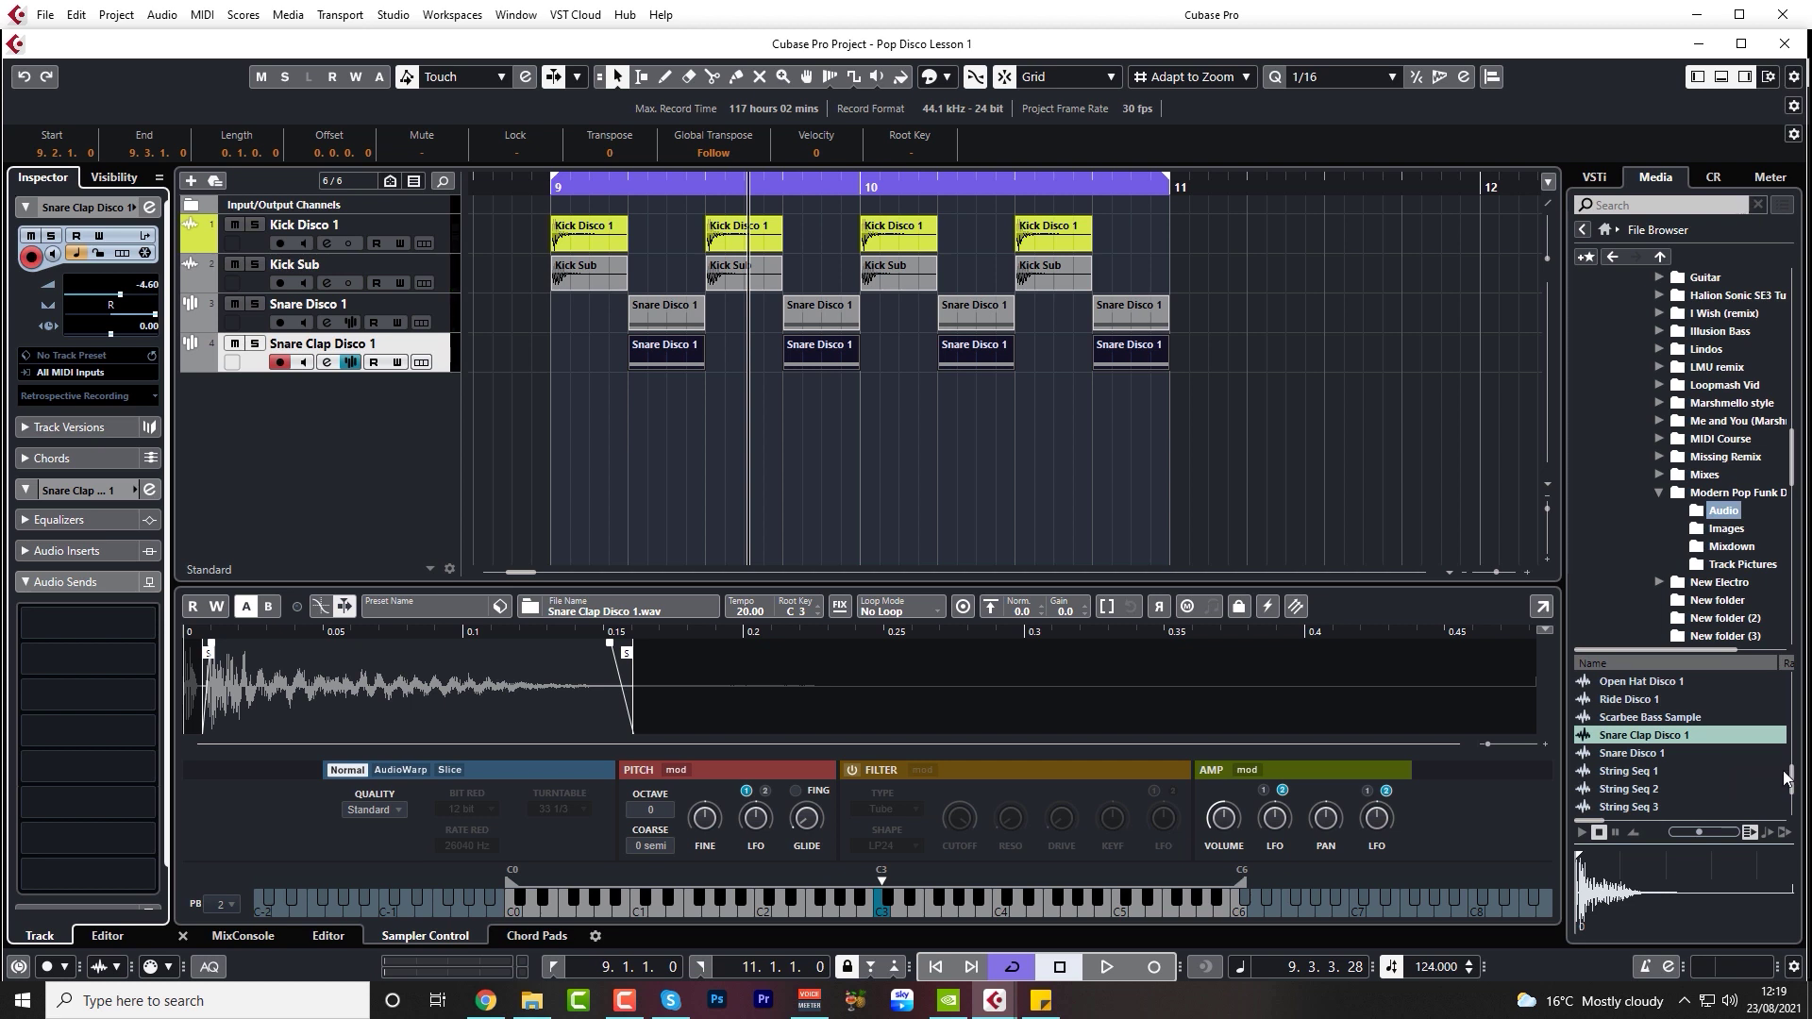
- Audition the samples Hat Disco Loop 1, Hat Disco Loop 2 and Hat Disco Loop 3 from the Audio folder
scroll(1792, 779, "up", 2)
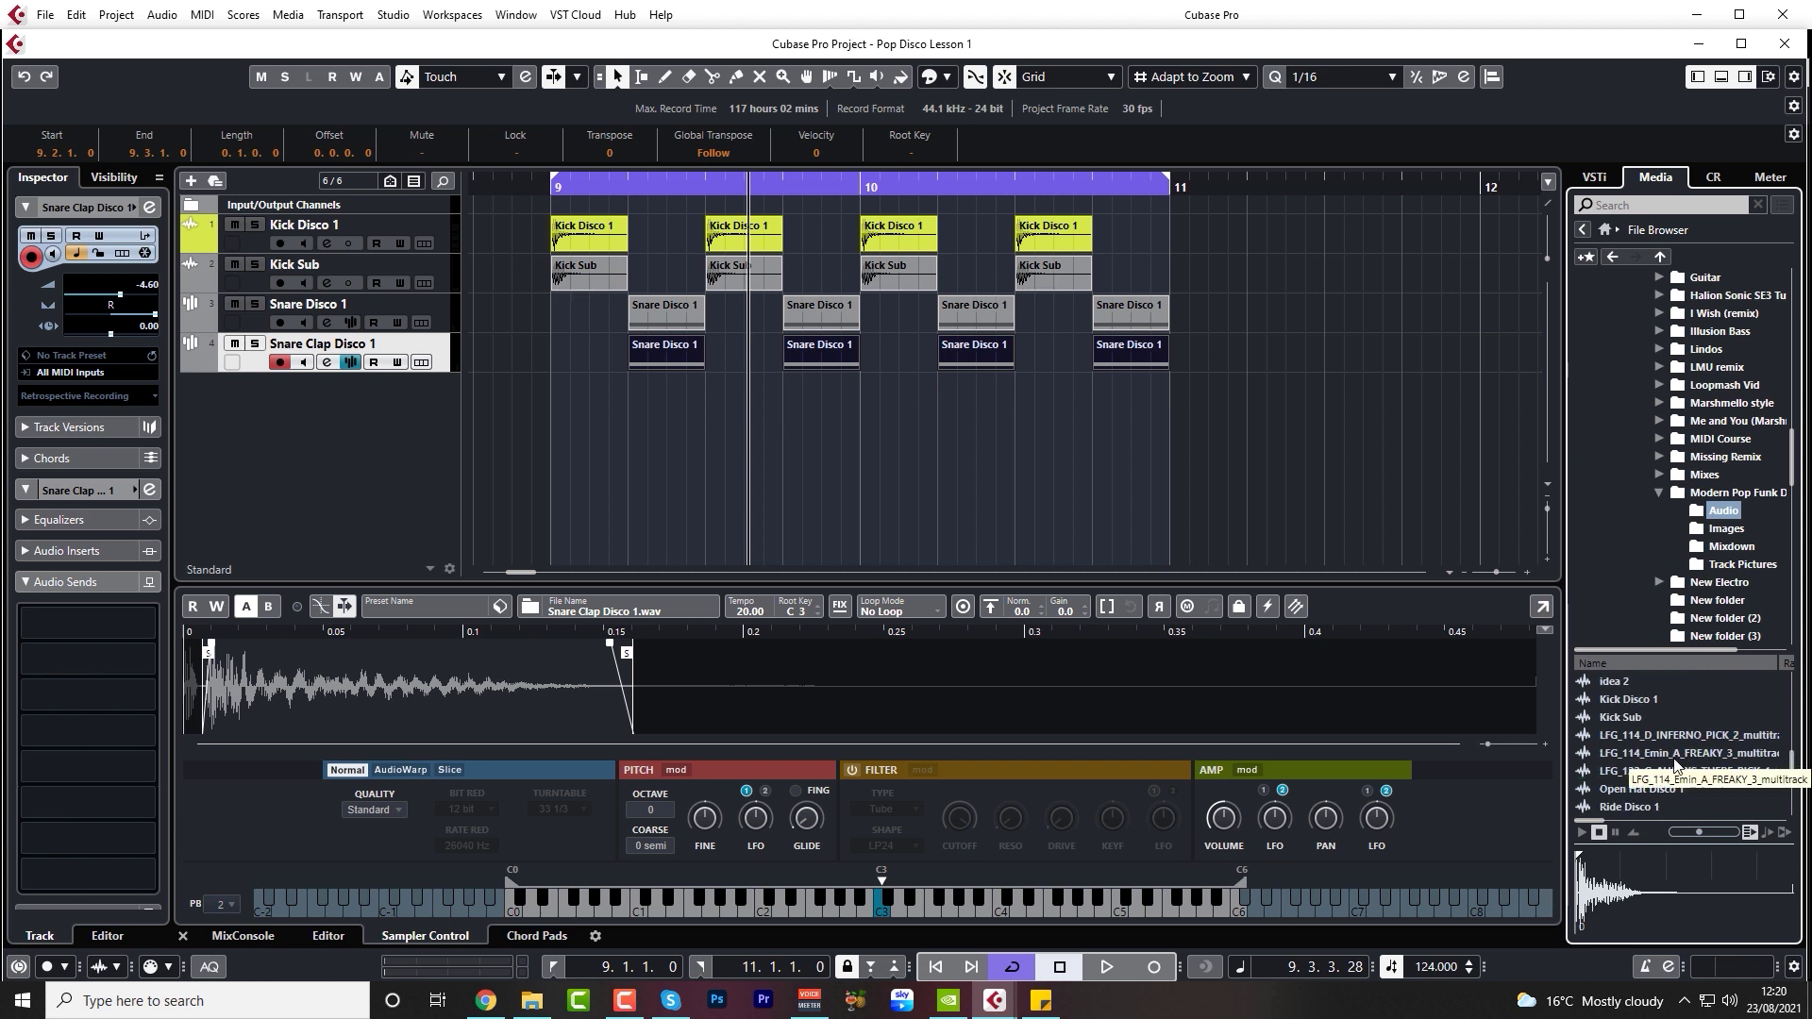
scroll(1685, 760, "up", 5)
left_click(1663, 718)
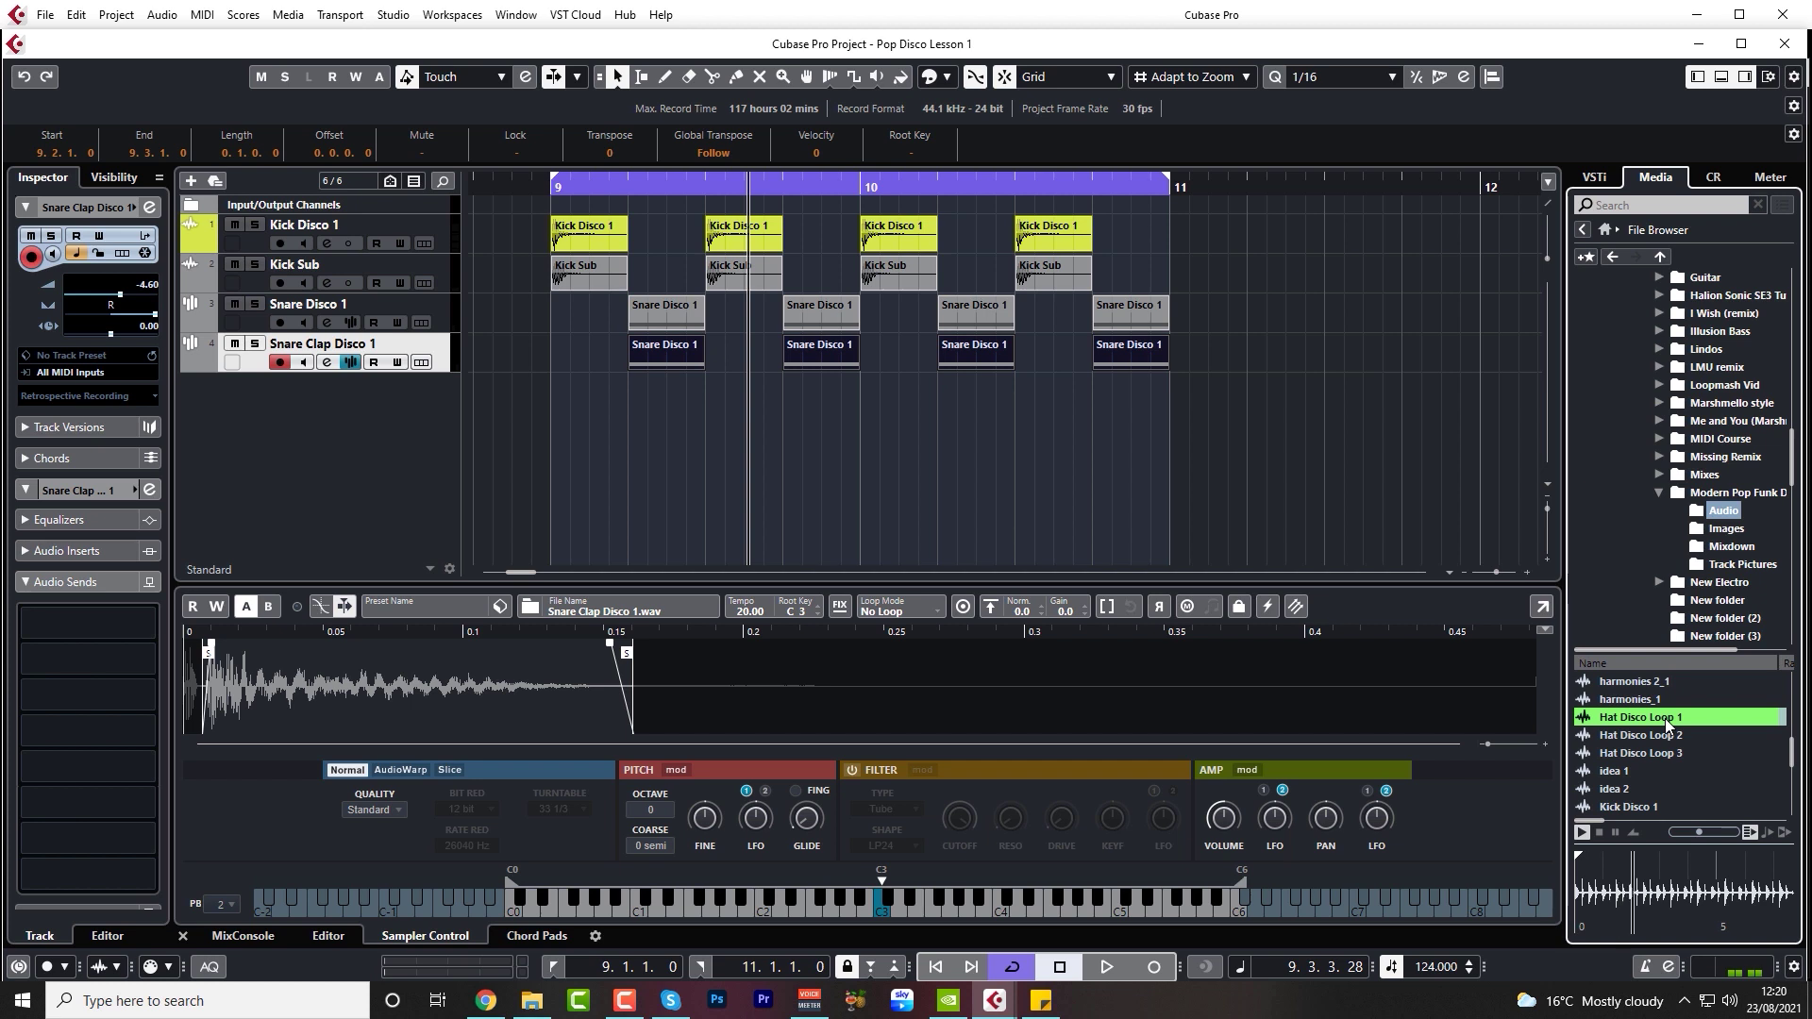
left_click(1662, 738)
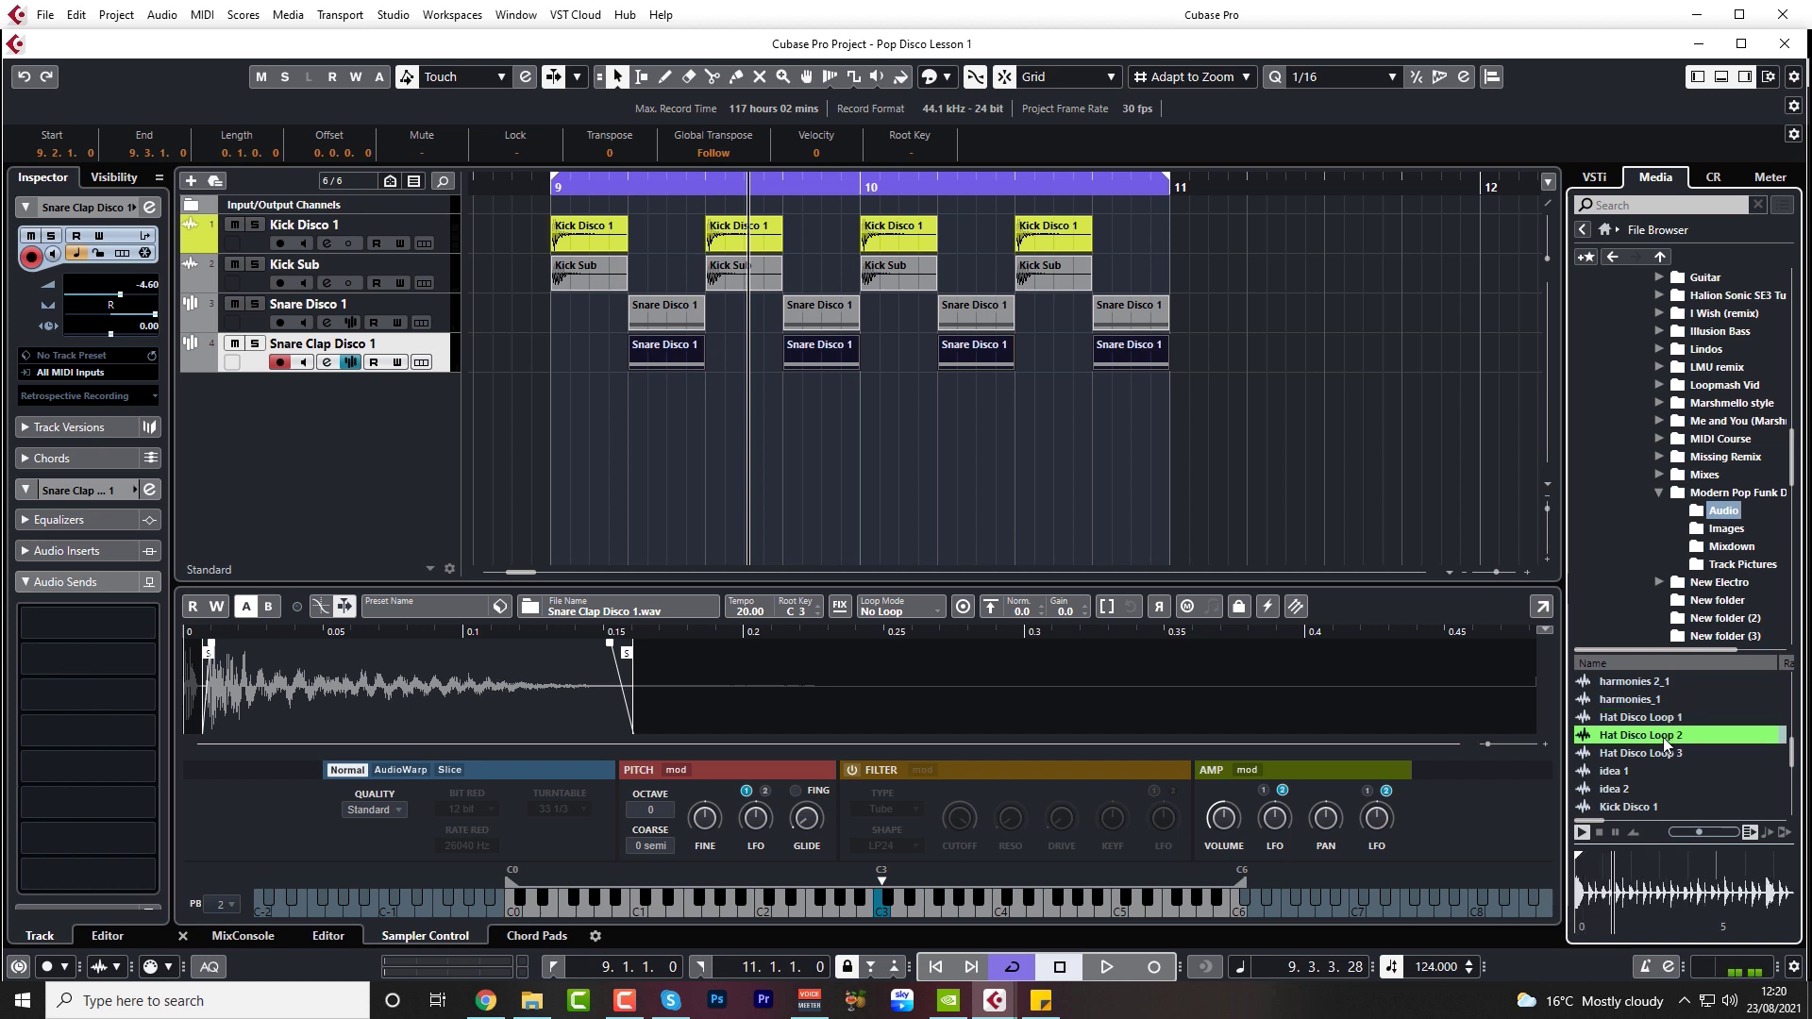
left_click(1651, 751)
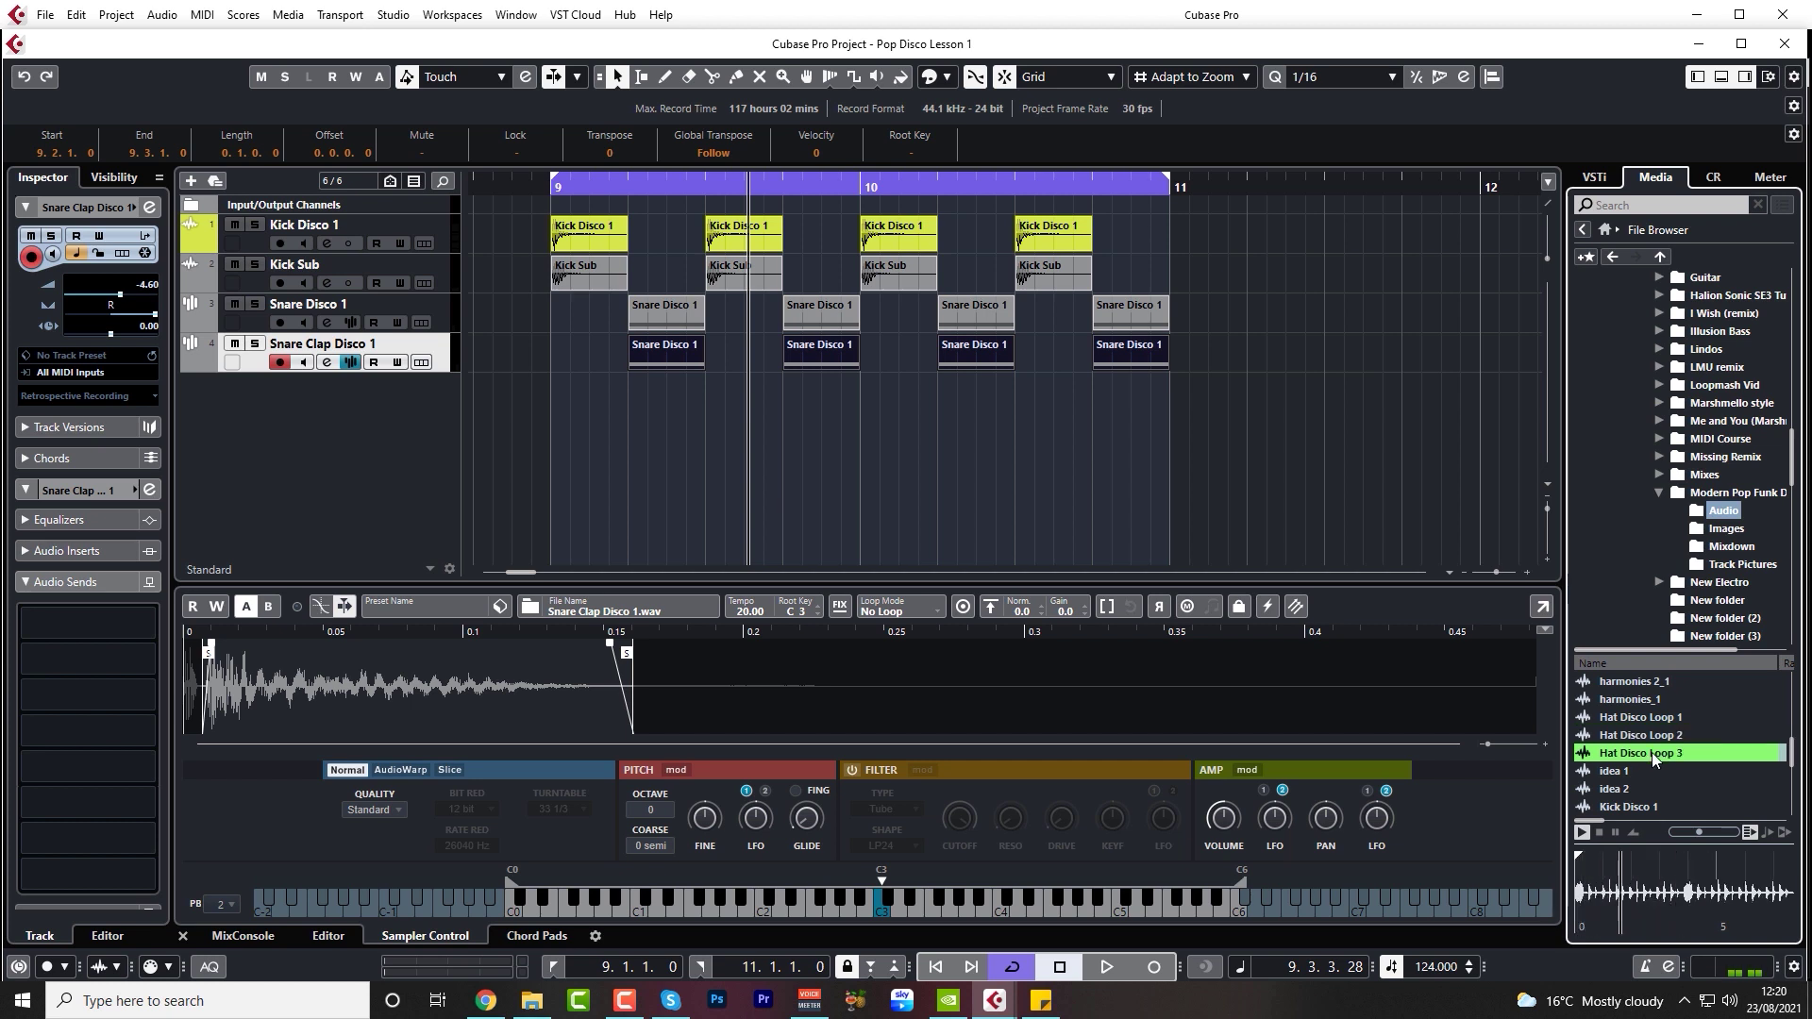
left_click(1646, 734)
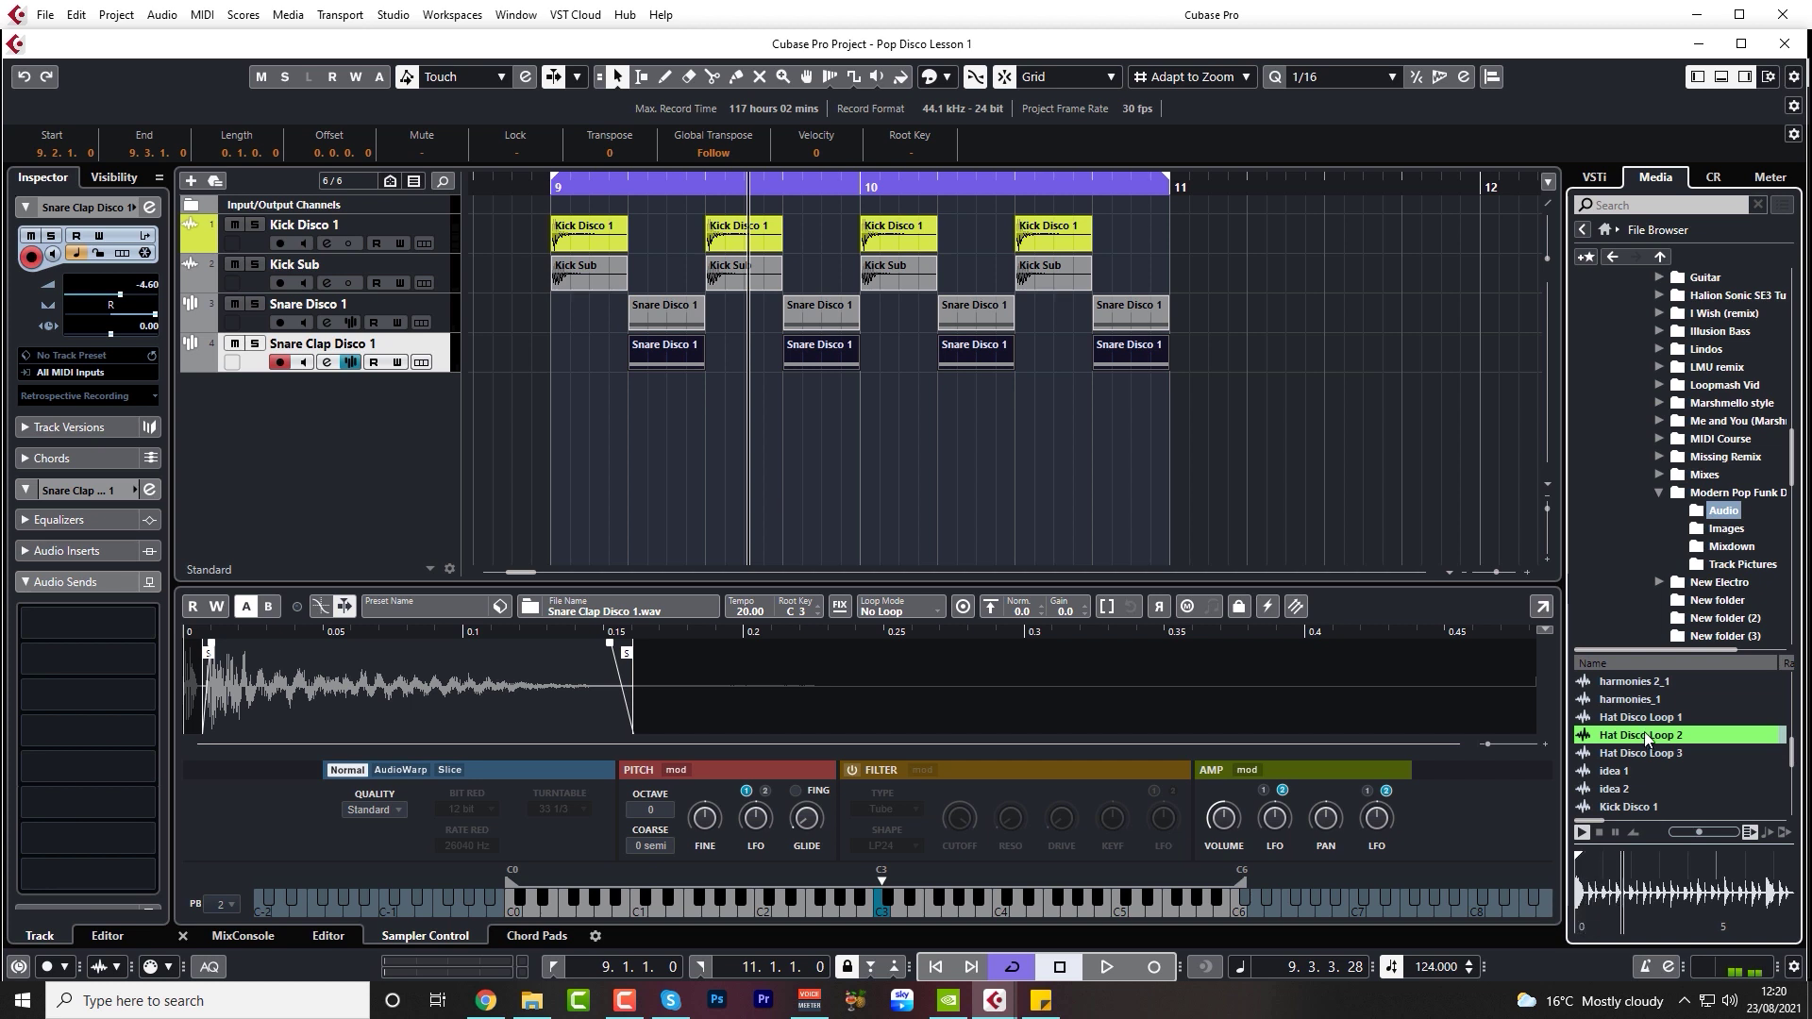
left_click(1639, 719)
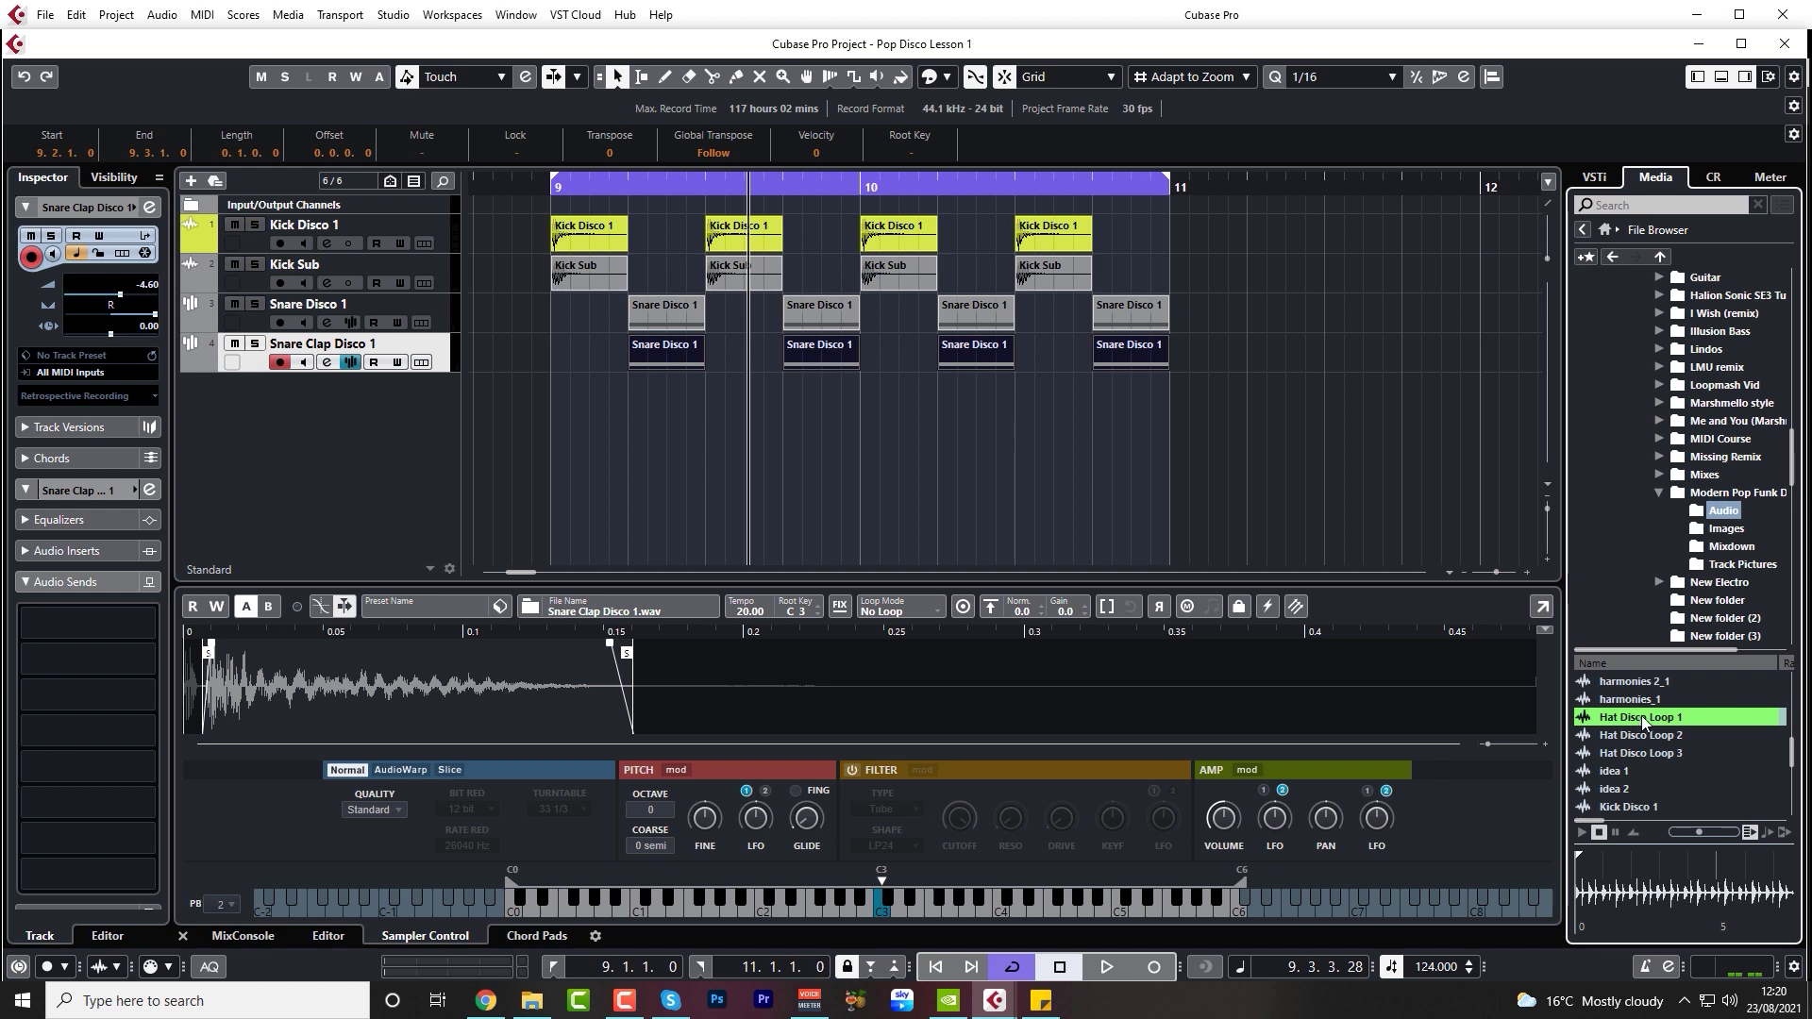
- Import Hat Disco Loop 1 onto a new track at bar 9, copying the file to the project folder
left_click_drag(1638, 721, 550, 415)
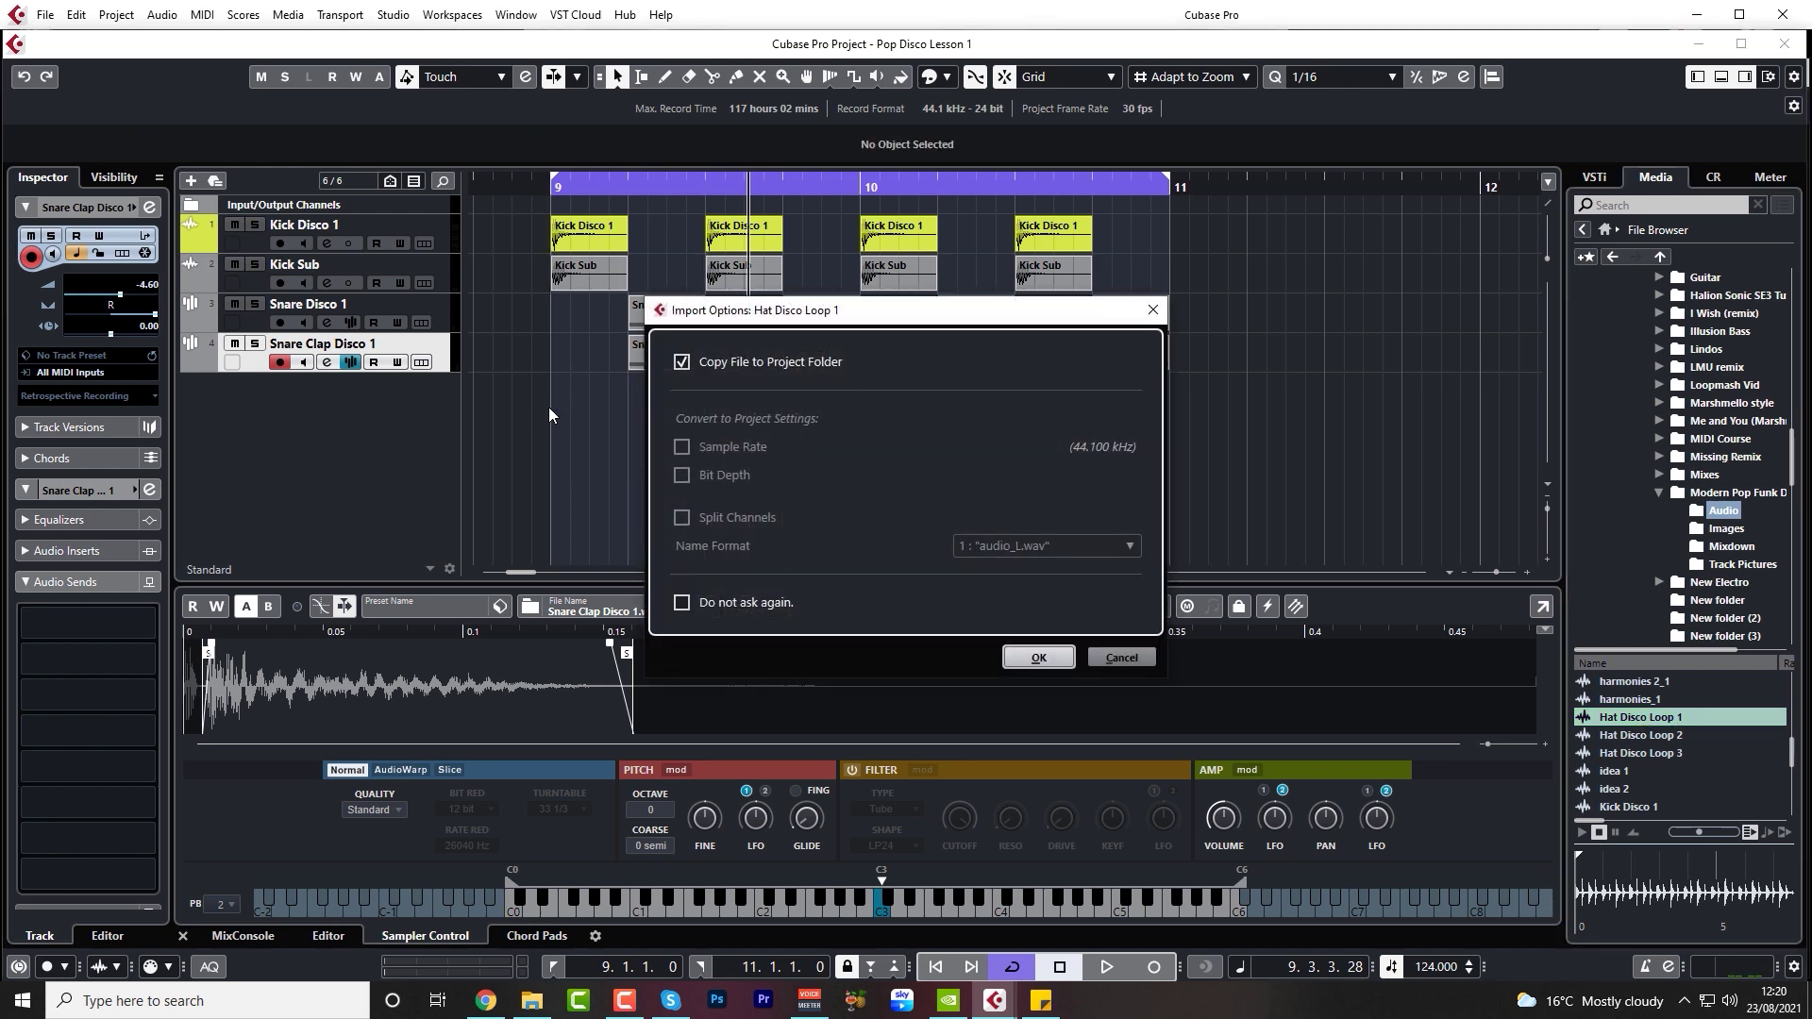
left_click(1038, 656)
key("g")
key("g")
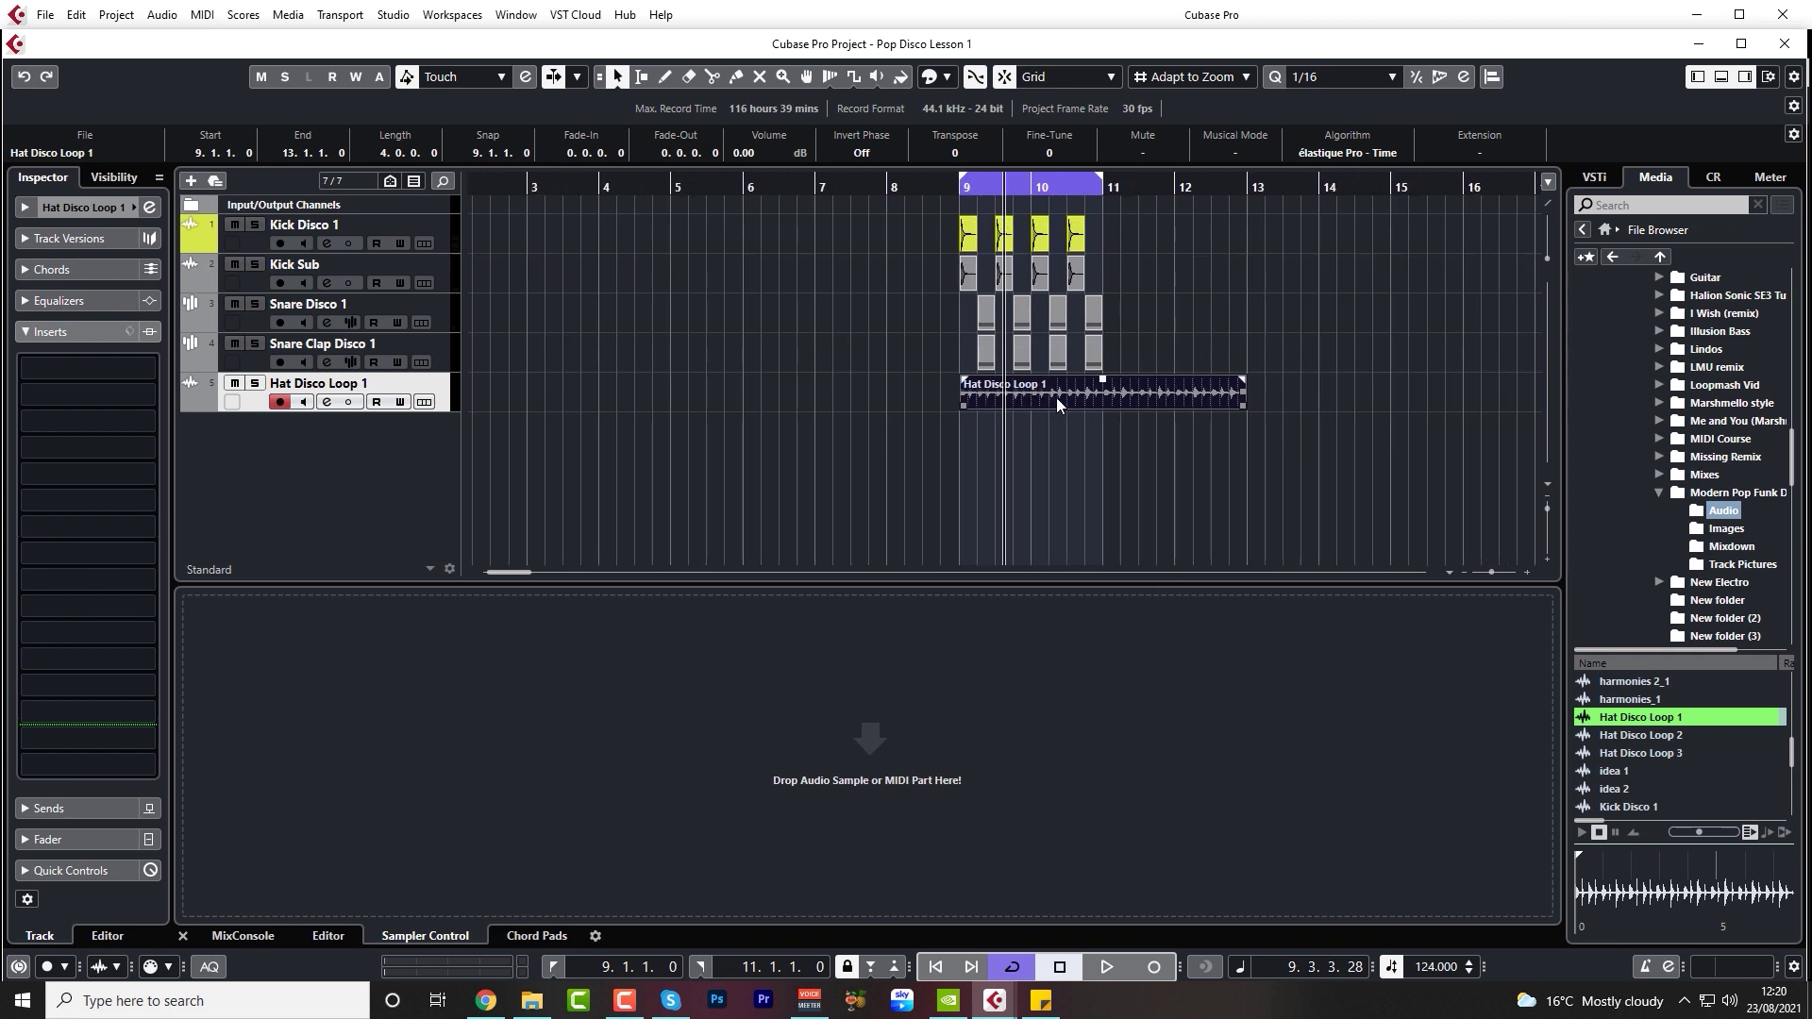
- Play the pattern from bar 9 and lower the Hat Disco Loop 1 track volume to -4.37
left_click(952, 188)
key("space")
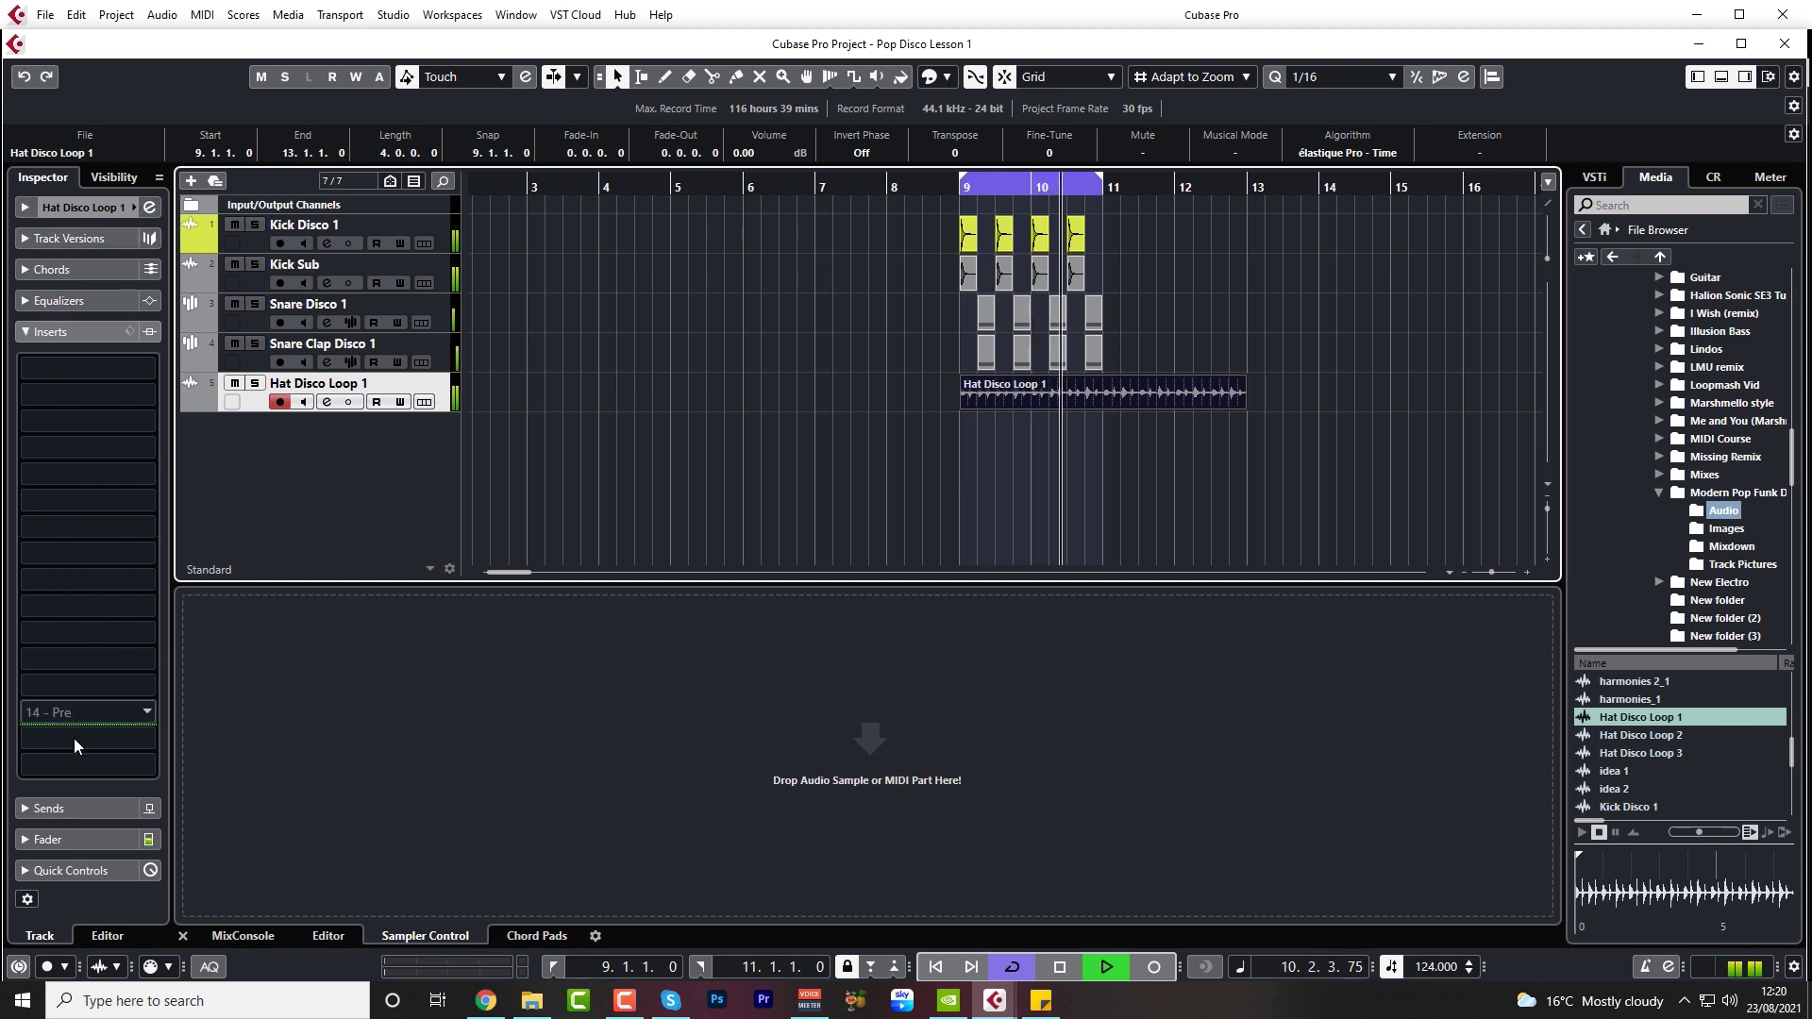
left_click(62, 839)
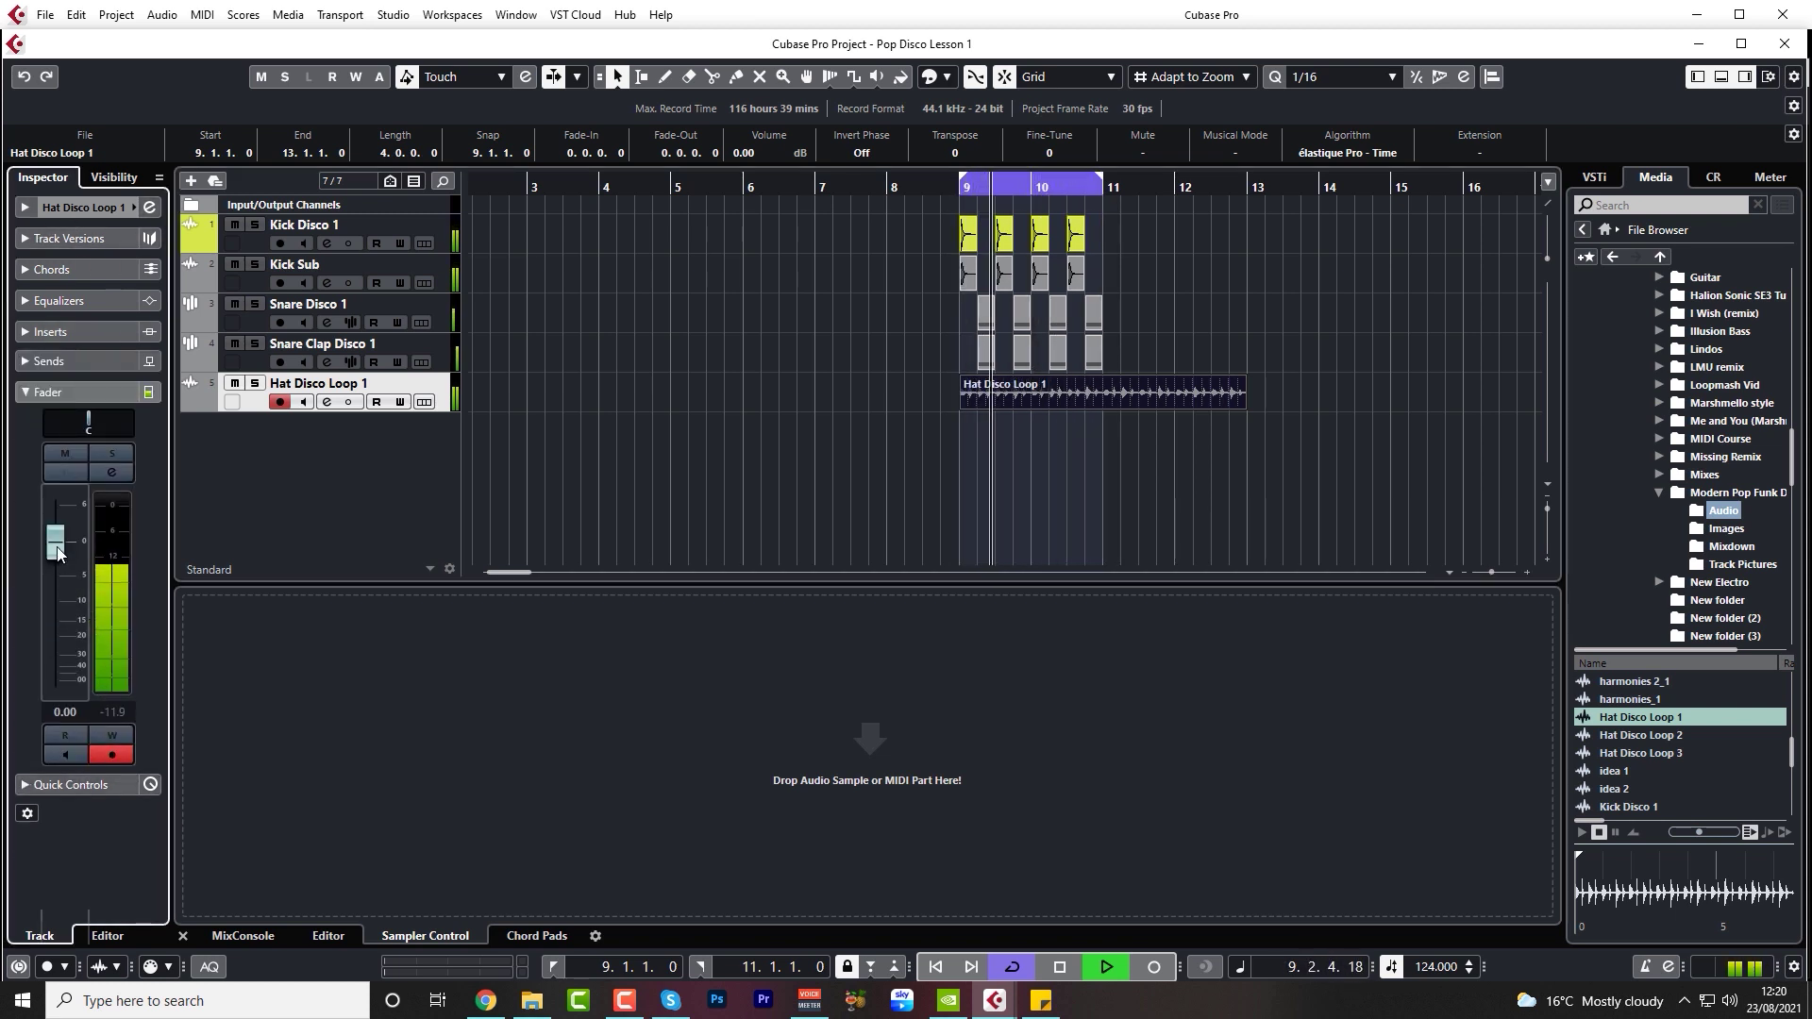
key("space")
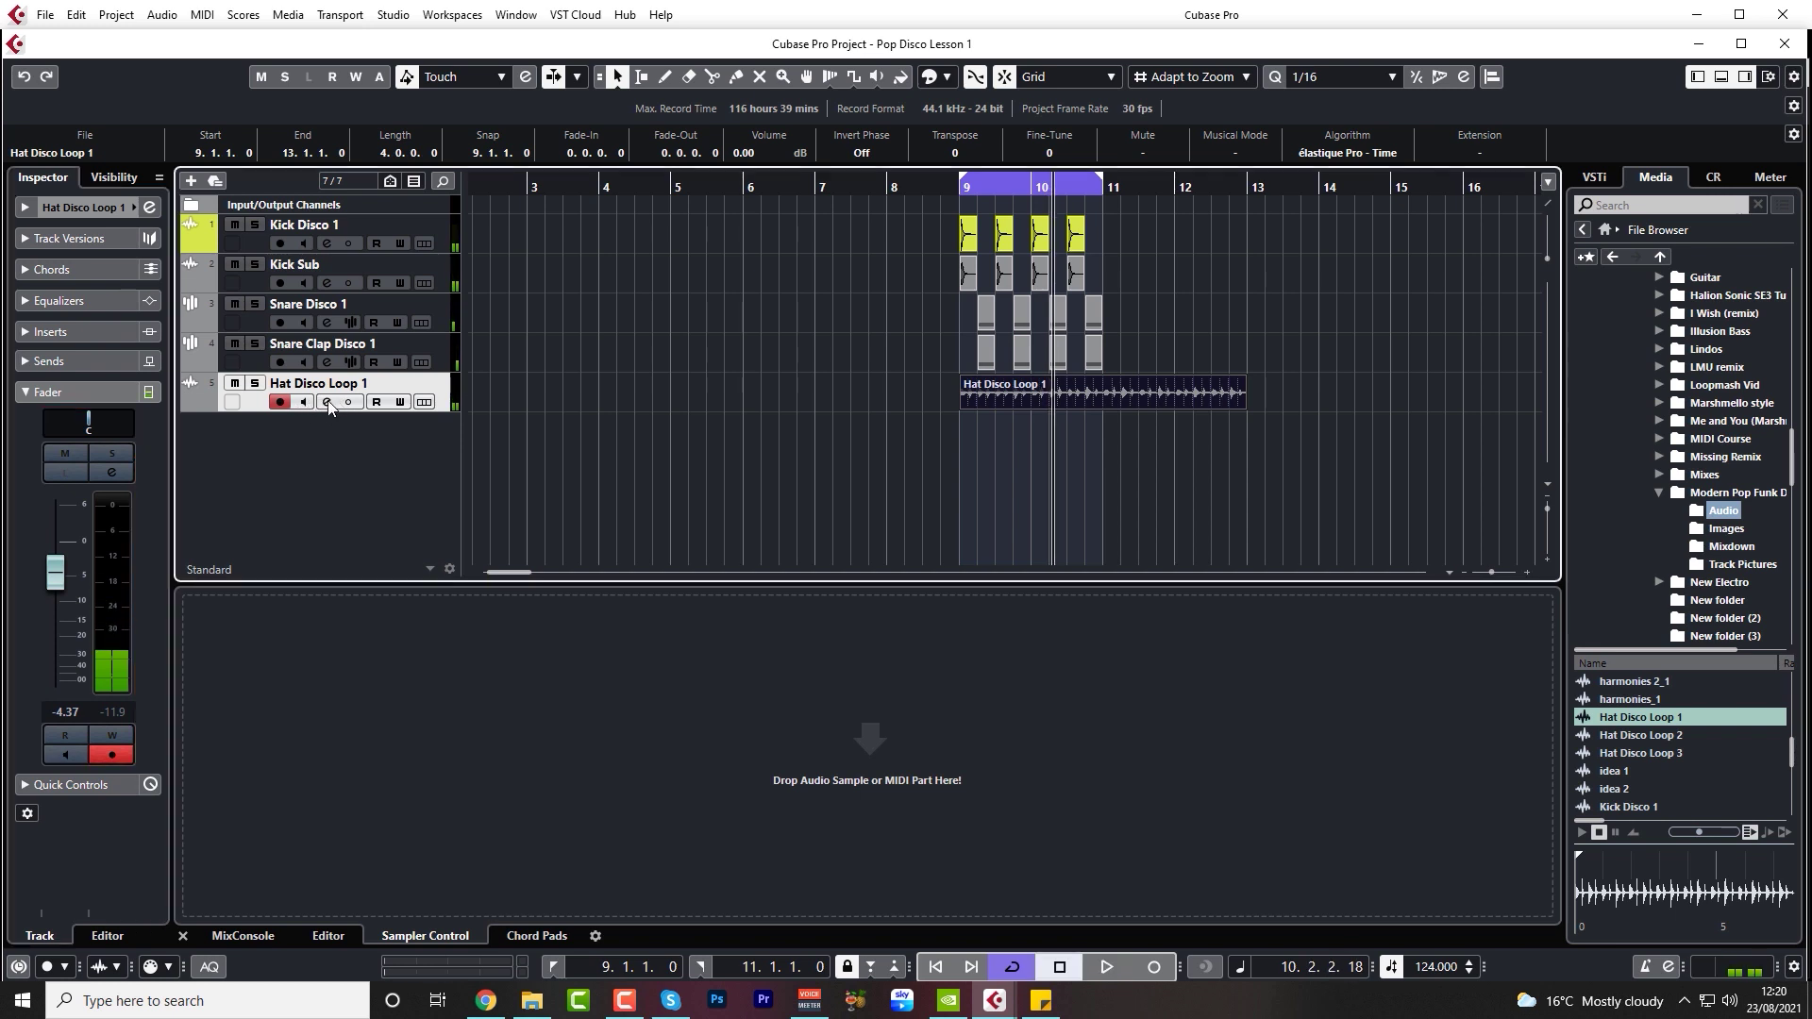
- Apply a 48 dB/Oct low-cut filter at about 374 Hz to the Hat Disco Loop 1 channel during playback
left_click(328, 401)
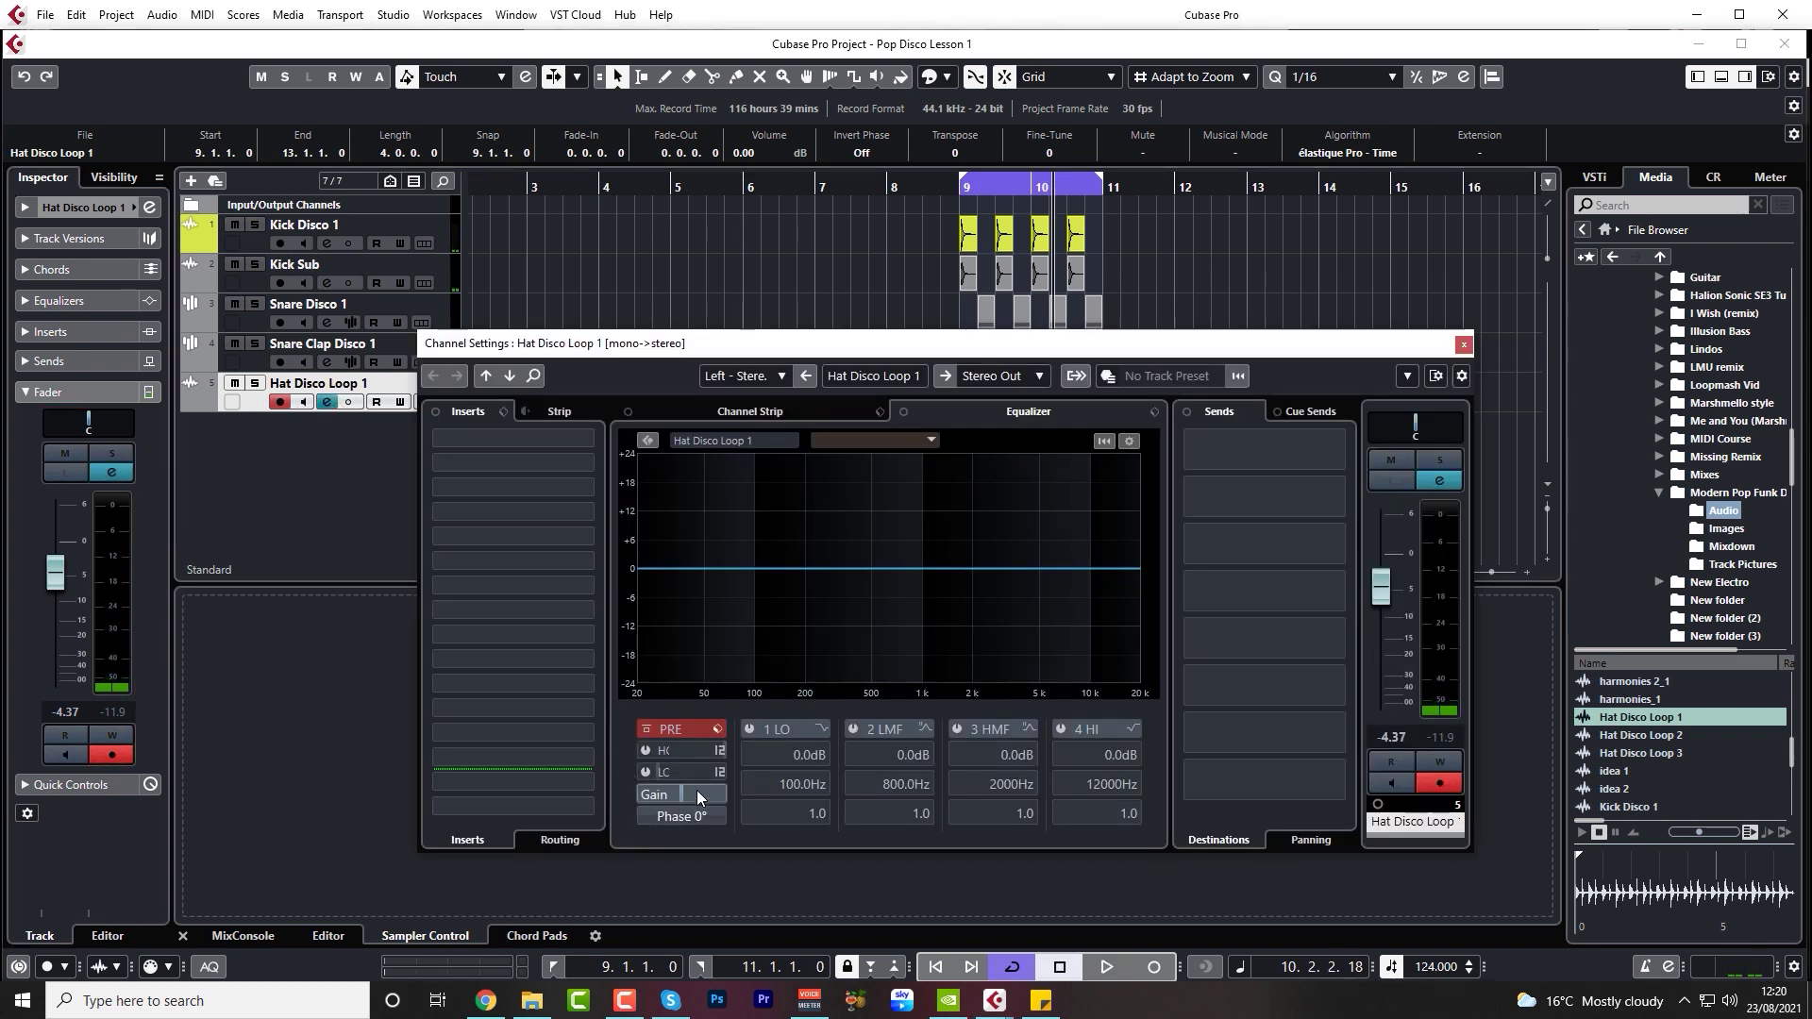
left_click(722, 771)
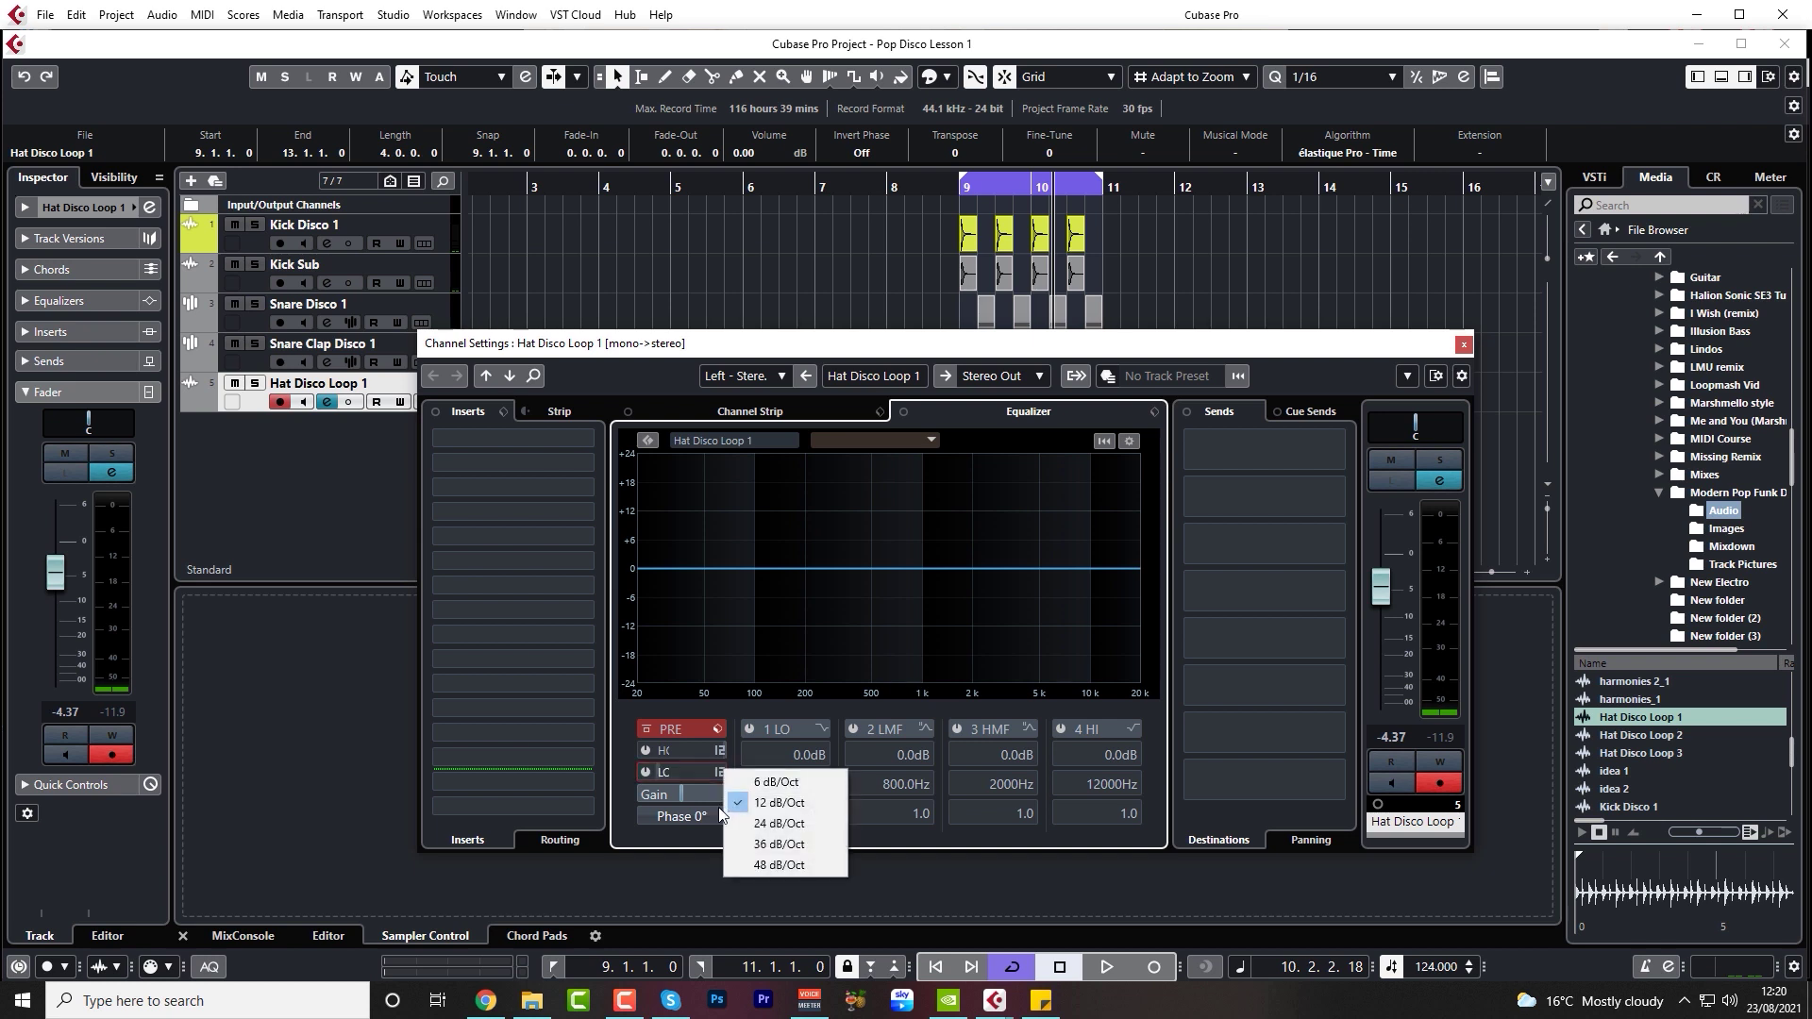
left_click(779, 864)
key("space")
left_click(646, 772)
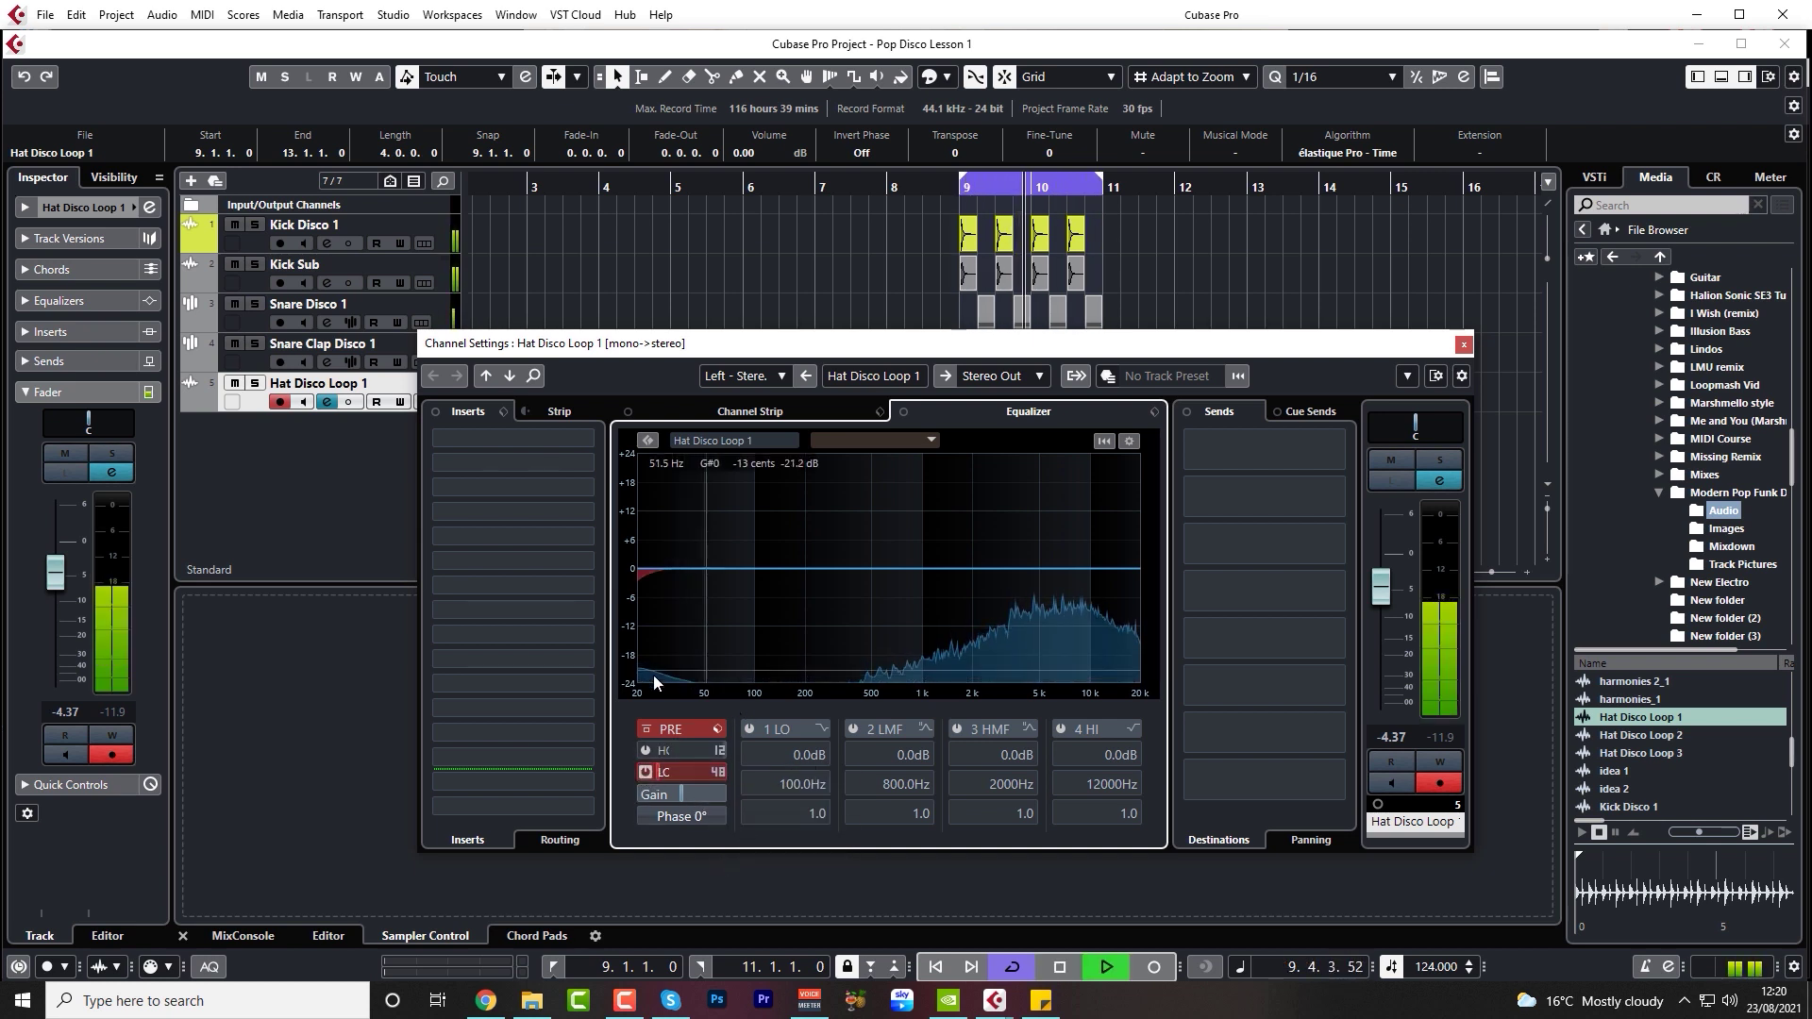
left_click_drag(687, 766, 744, 574)
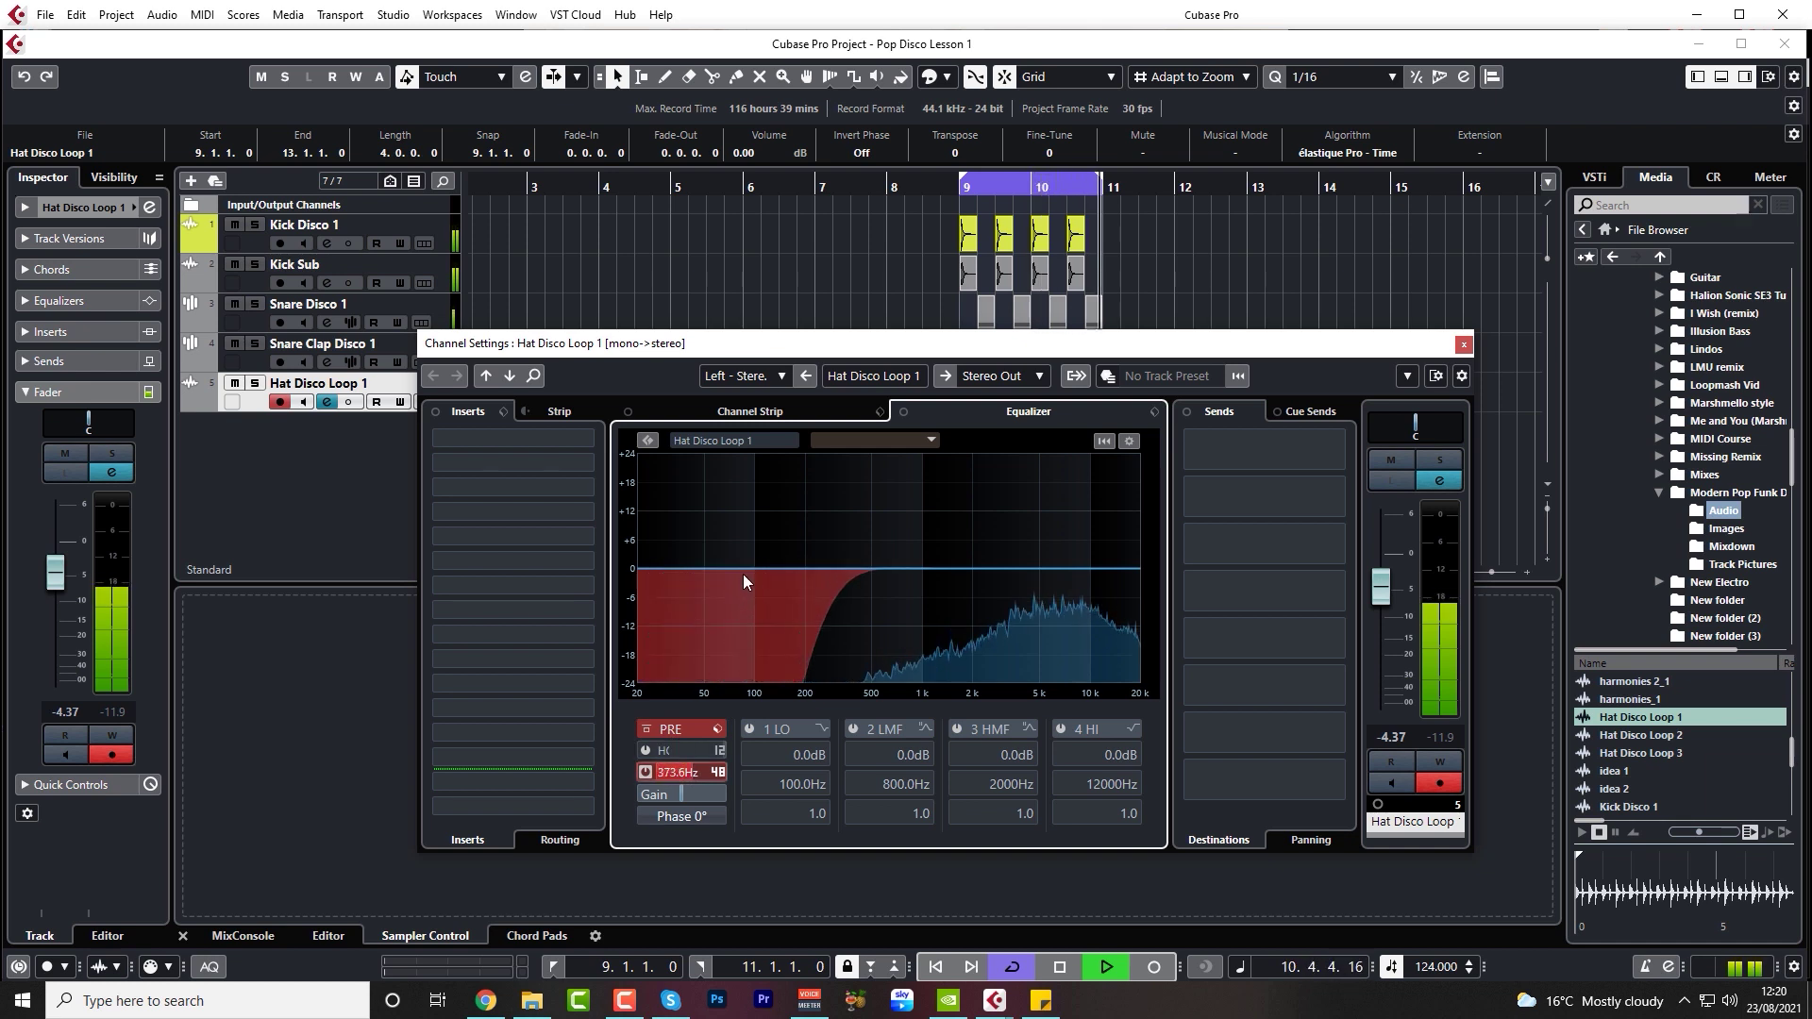
key("space")
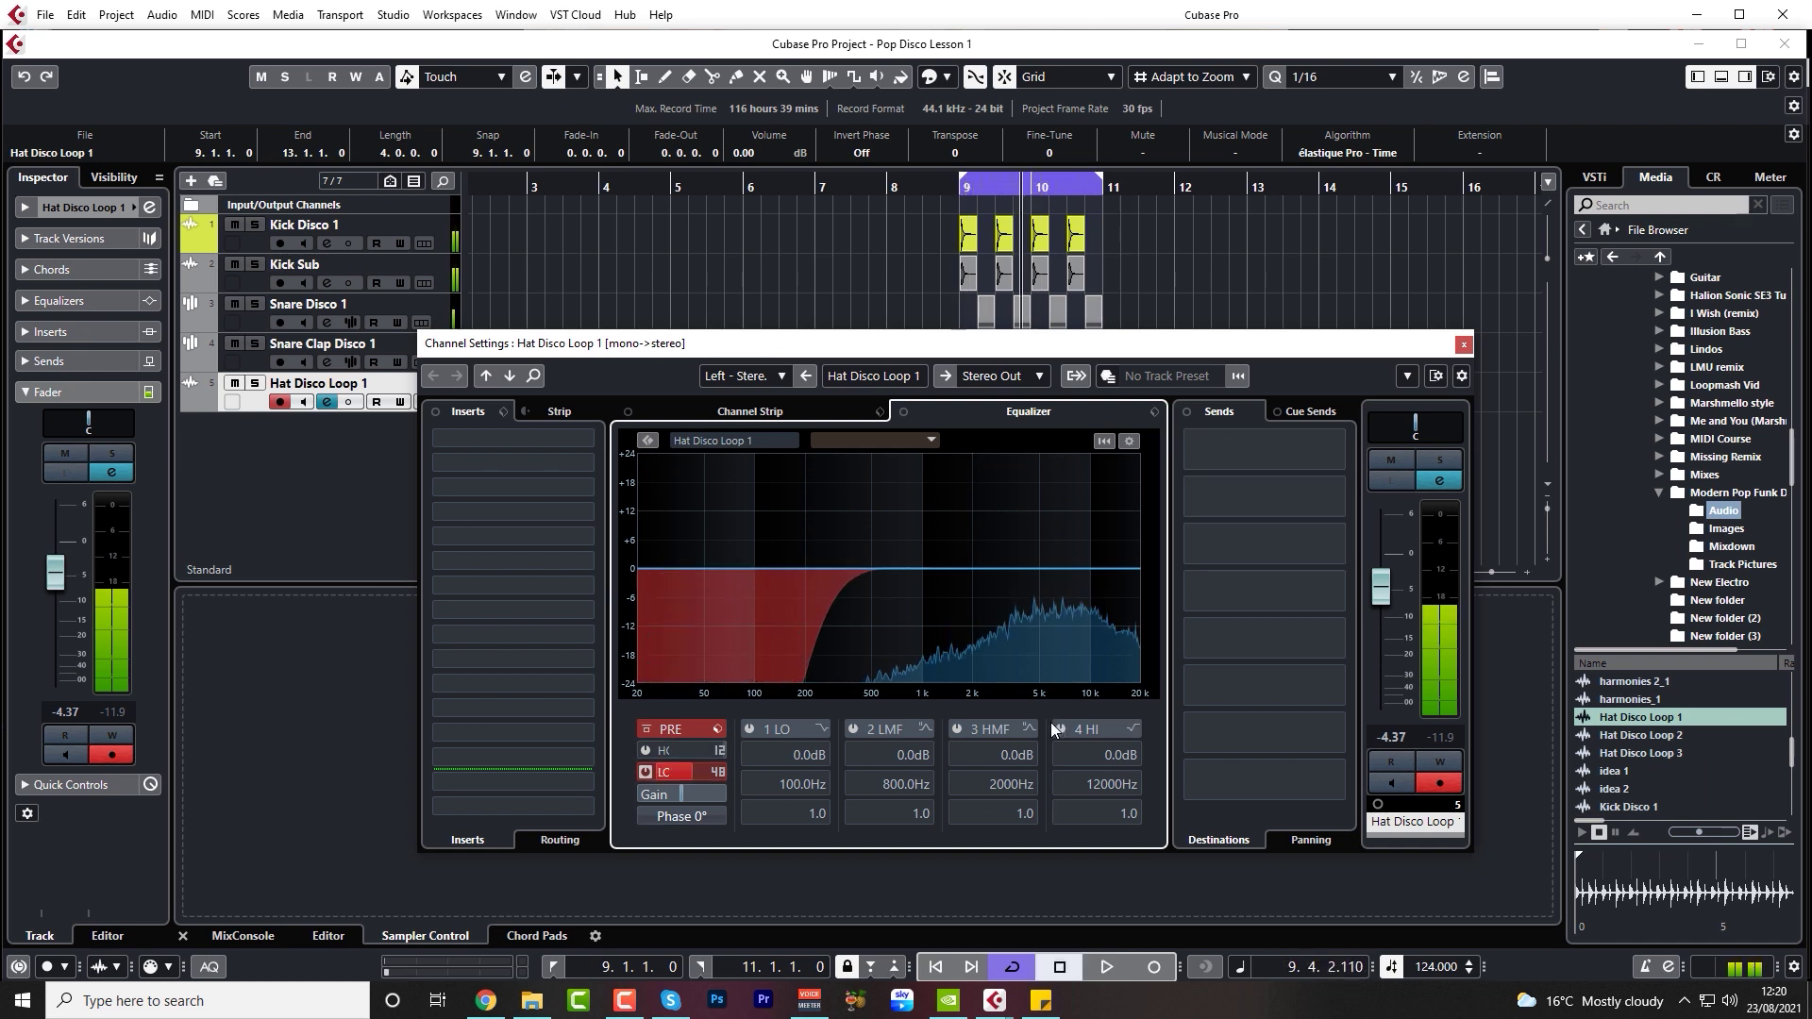
- Enable the high EQ band on the Hat Disco Loop 1 channel and set it to about 4.56 kHz at 0 dB
left_click(1059, 728)
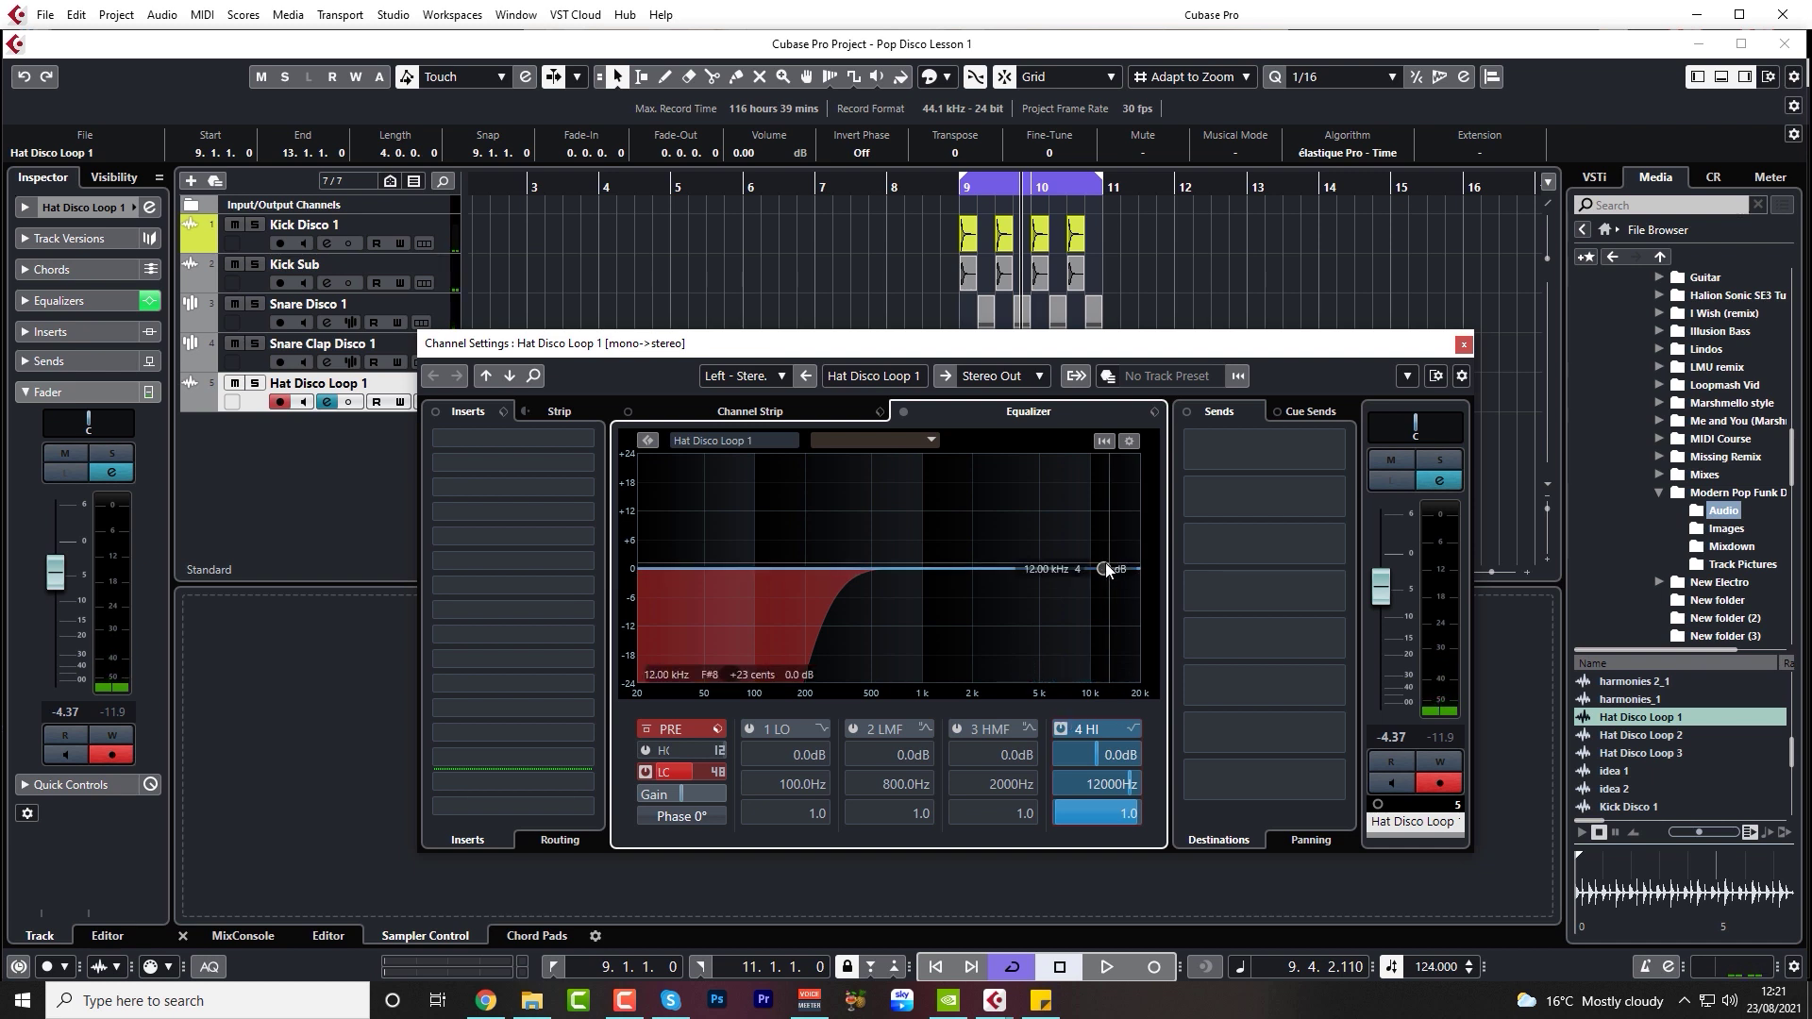
key("space")
left_click_drag(1103, 569, 1024, 572)
key("space")
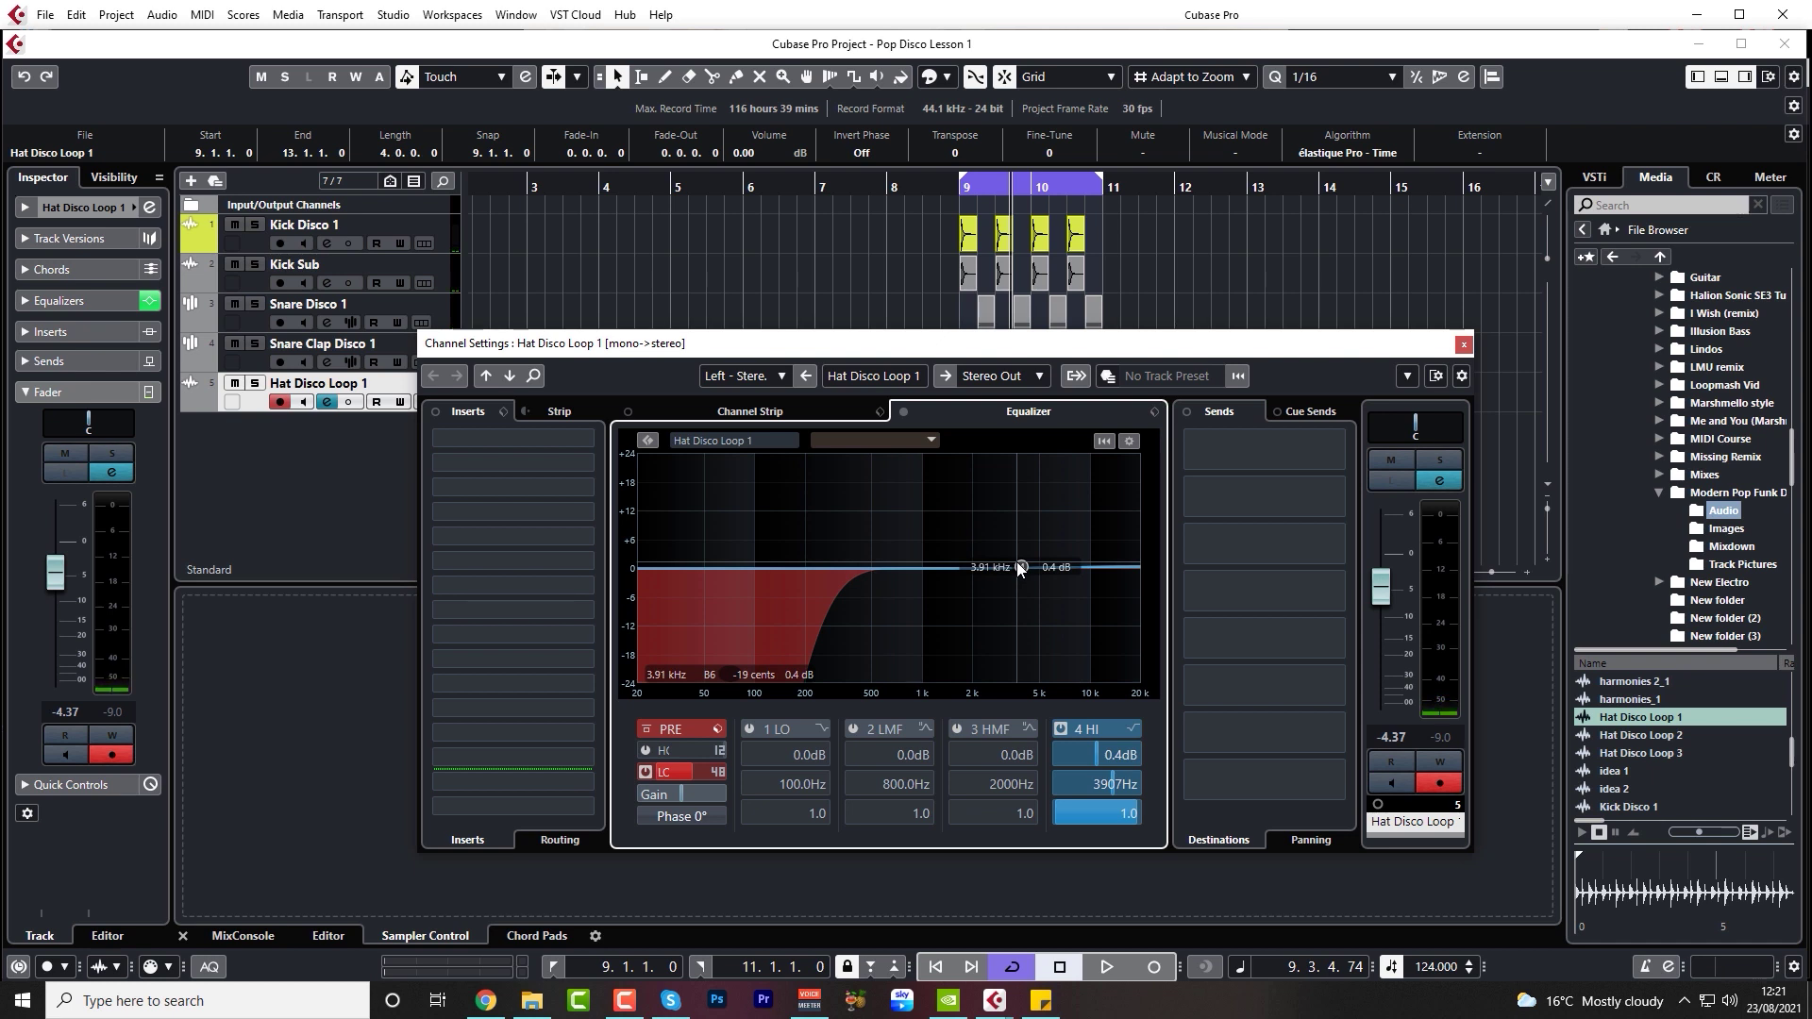
mouse_move(1019, 567)
left_mouse_down()
mouse_move(989, 564)
mouse_move(1035, 573)
left_mouse_up()
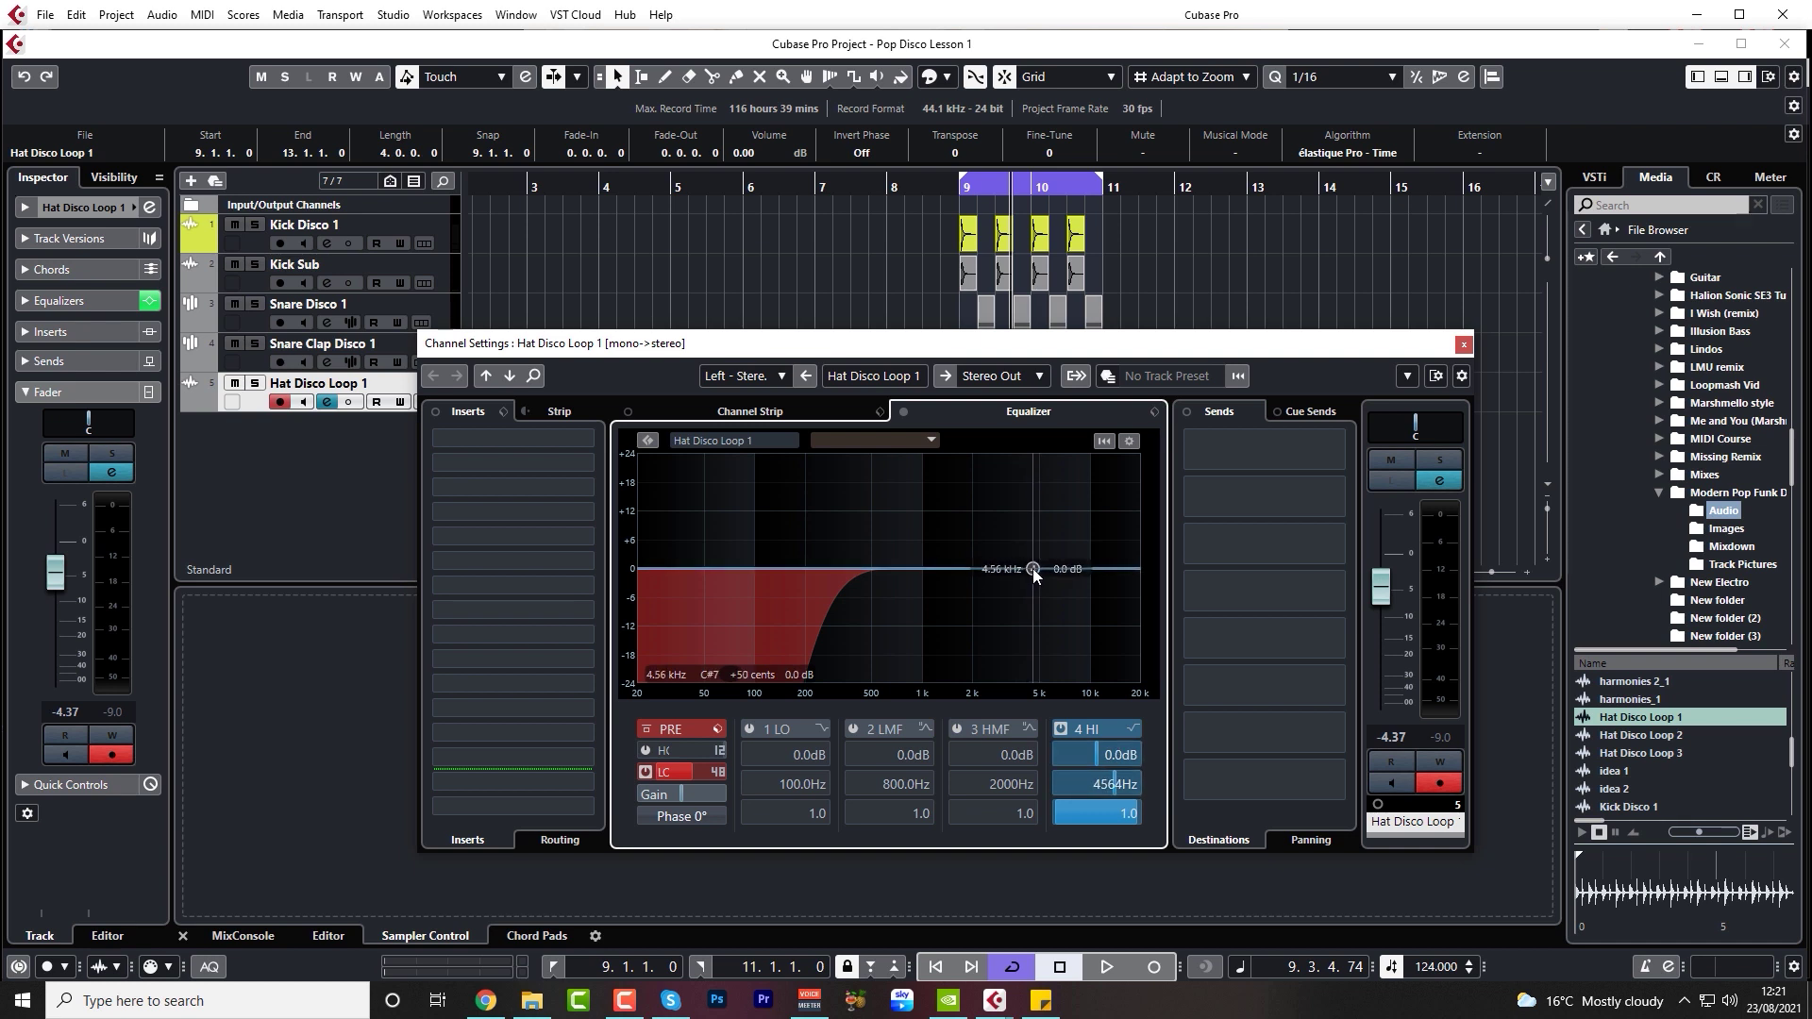
left_click(1464, 344)
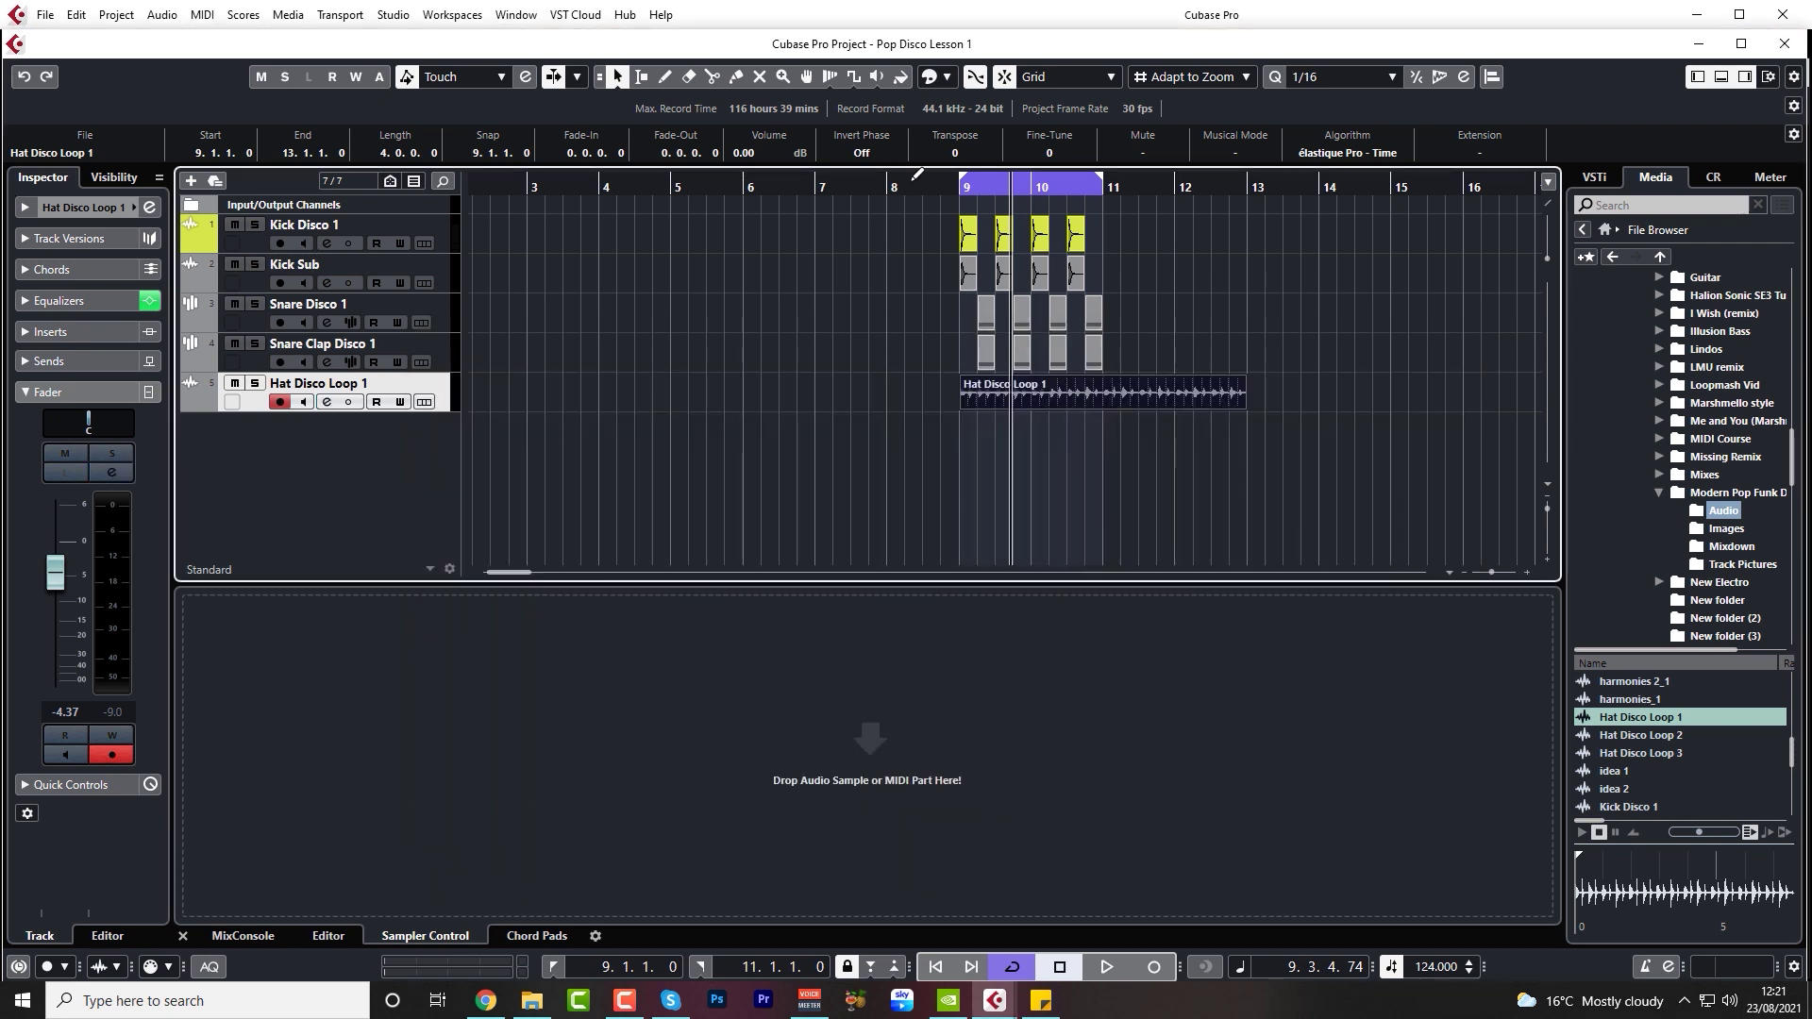
- Raise the Hat Disco Loop 1 track volume to -3.68 during playback, ending with playback stopped
key("space")
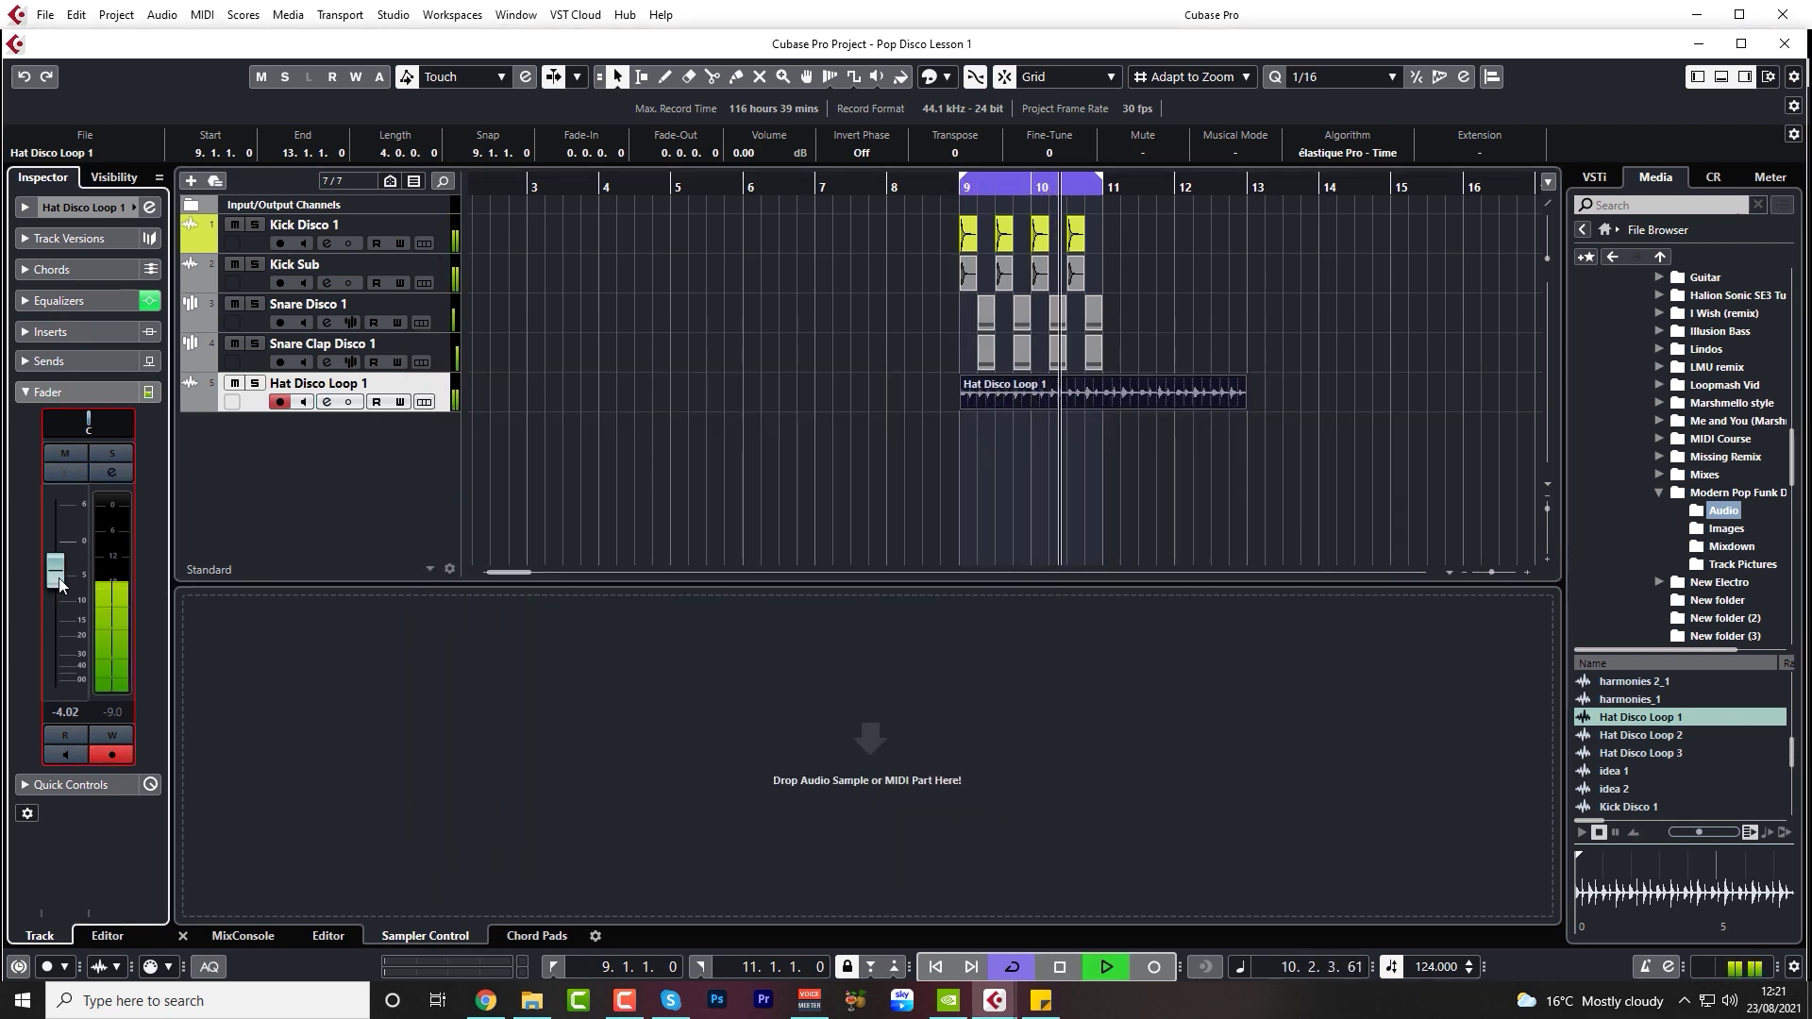
left_click_drag(58, 585, 59, 574)
key("space")
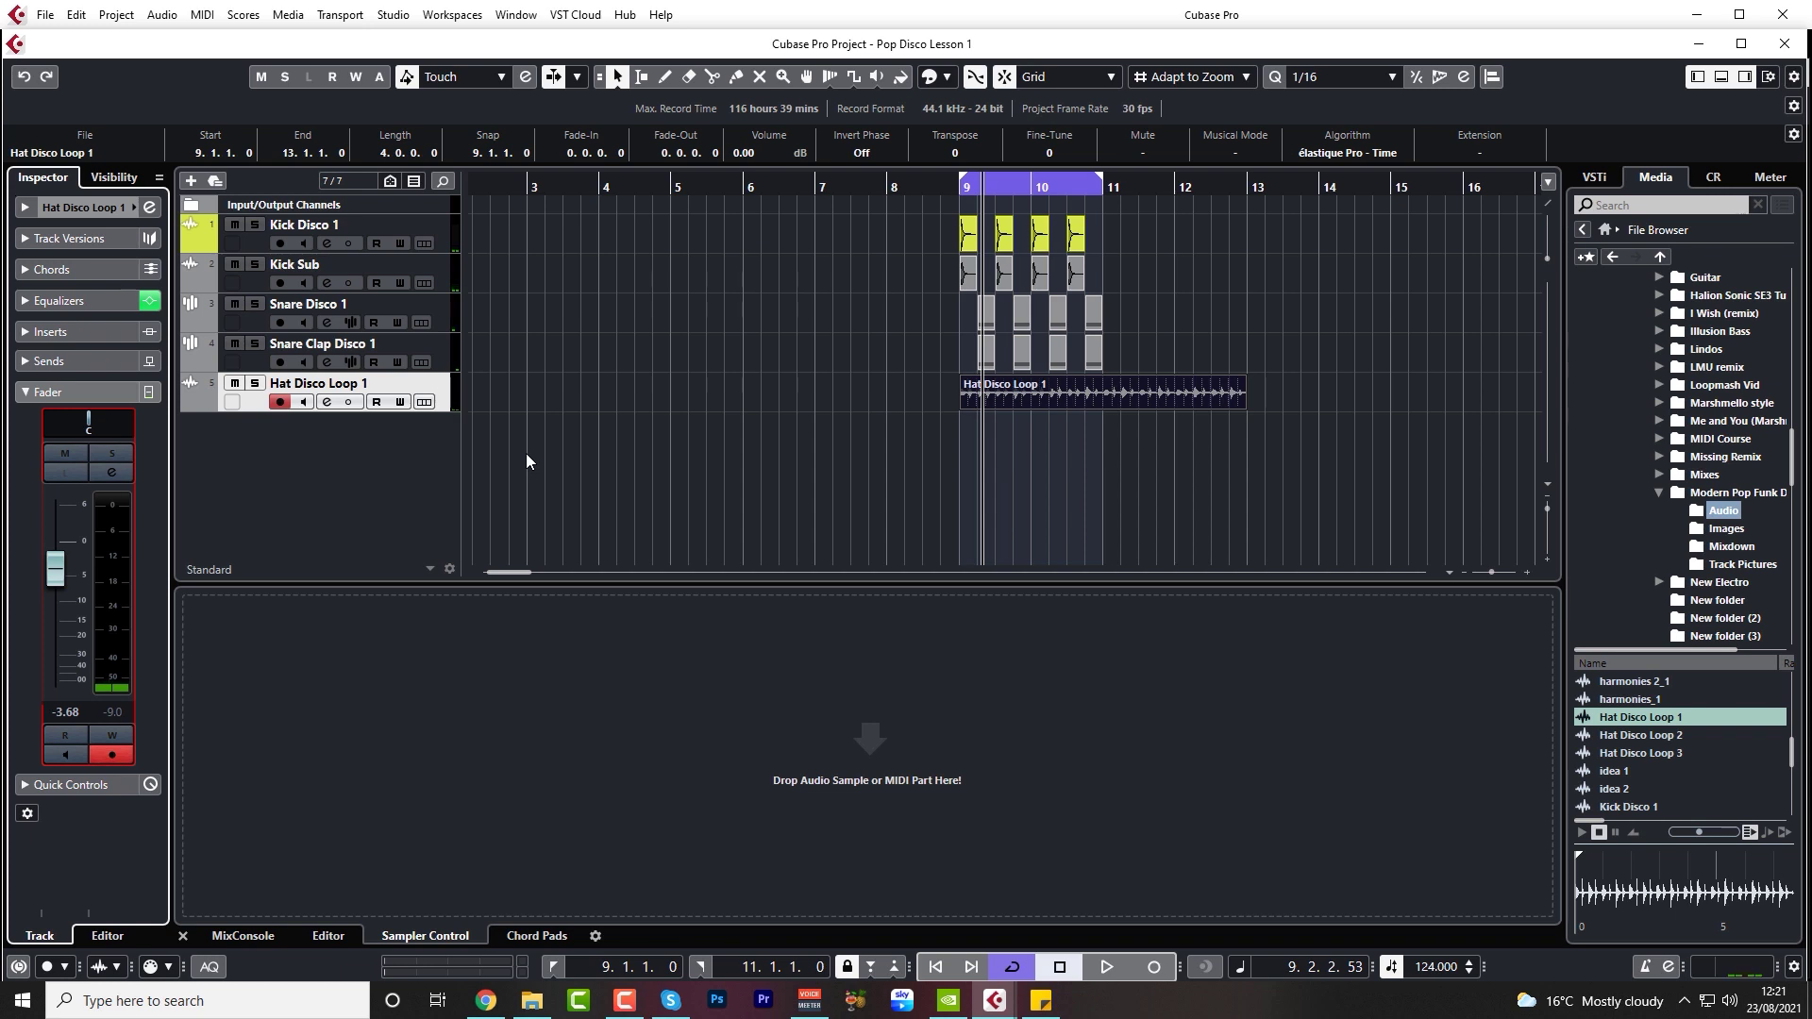
- Add a stereo REVelation effect track named REV Long inside the FX folder, routed to Stereo Out
left_click(249, 281)
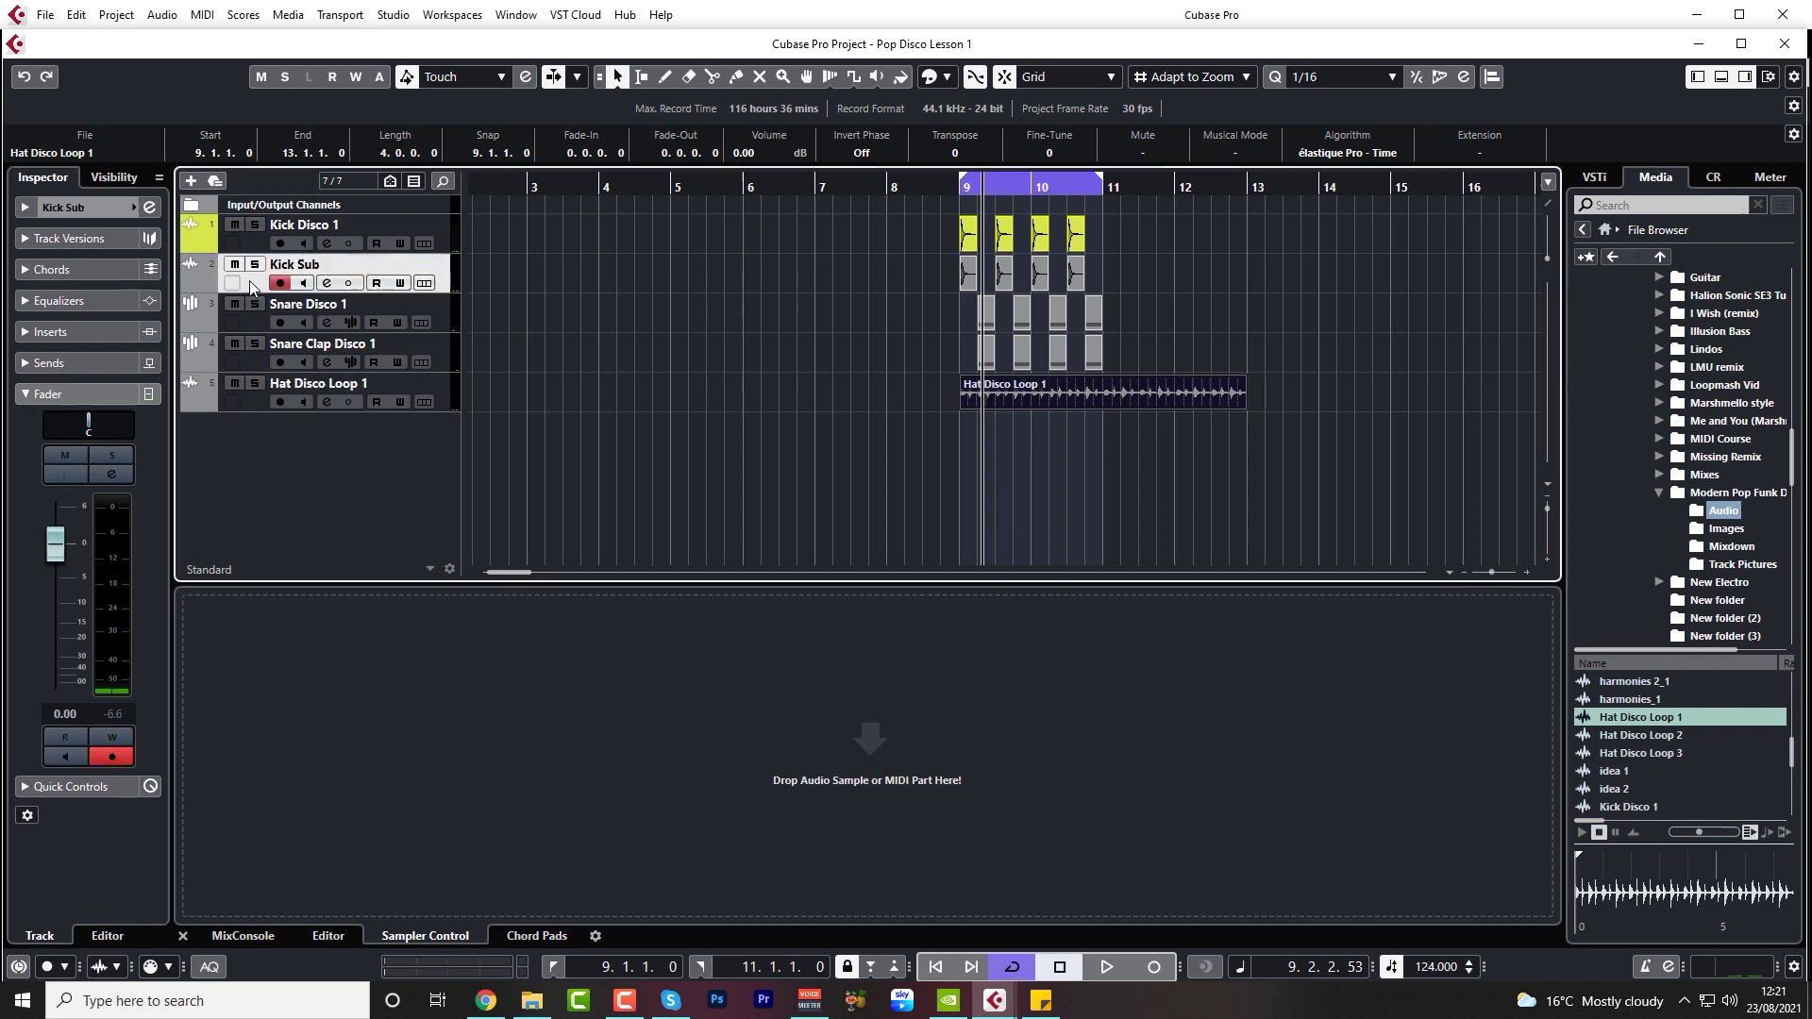
left_click(253, 406)
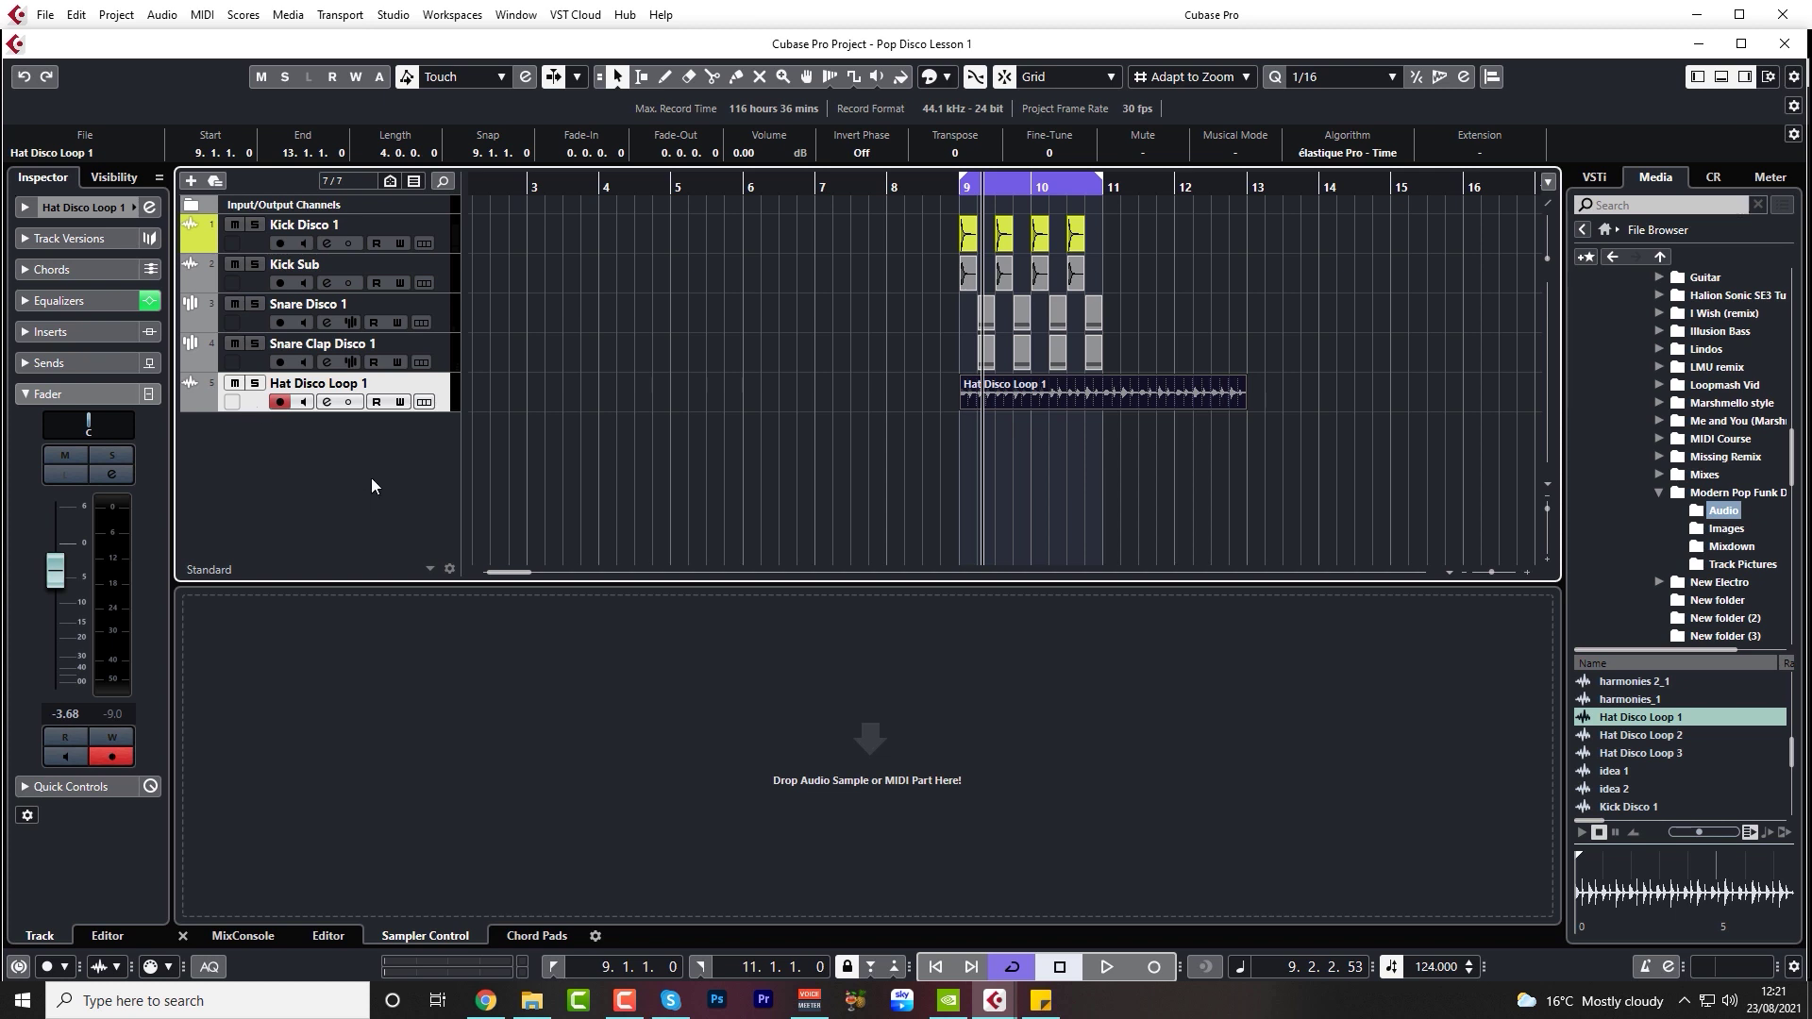
left_click(192, 180)
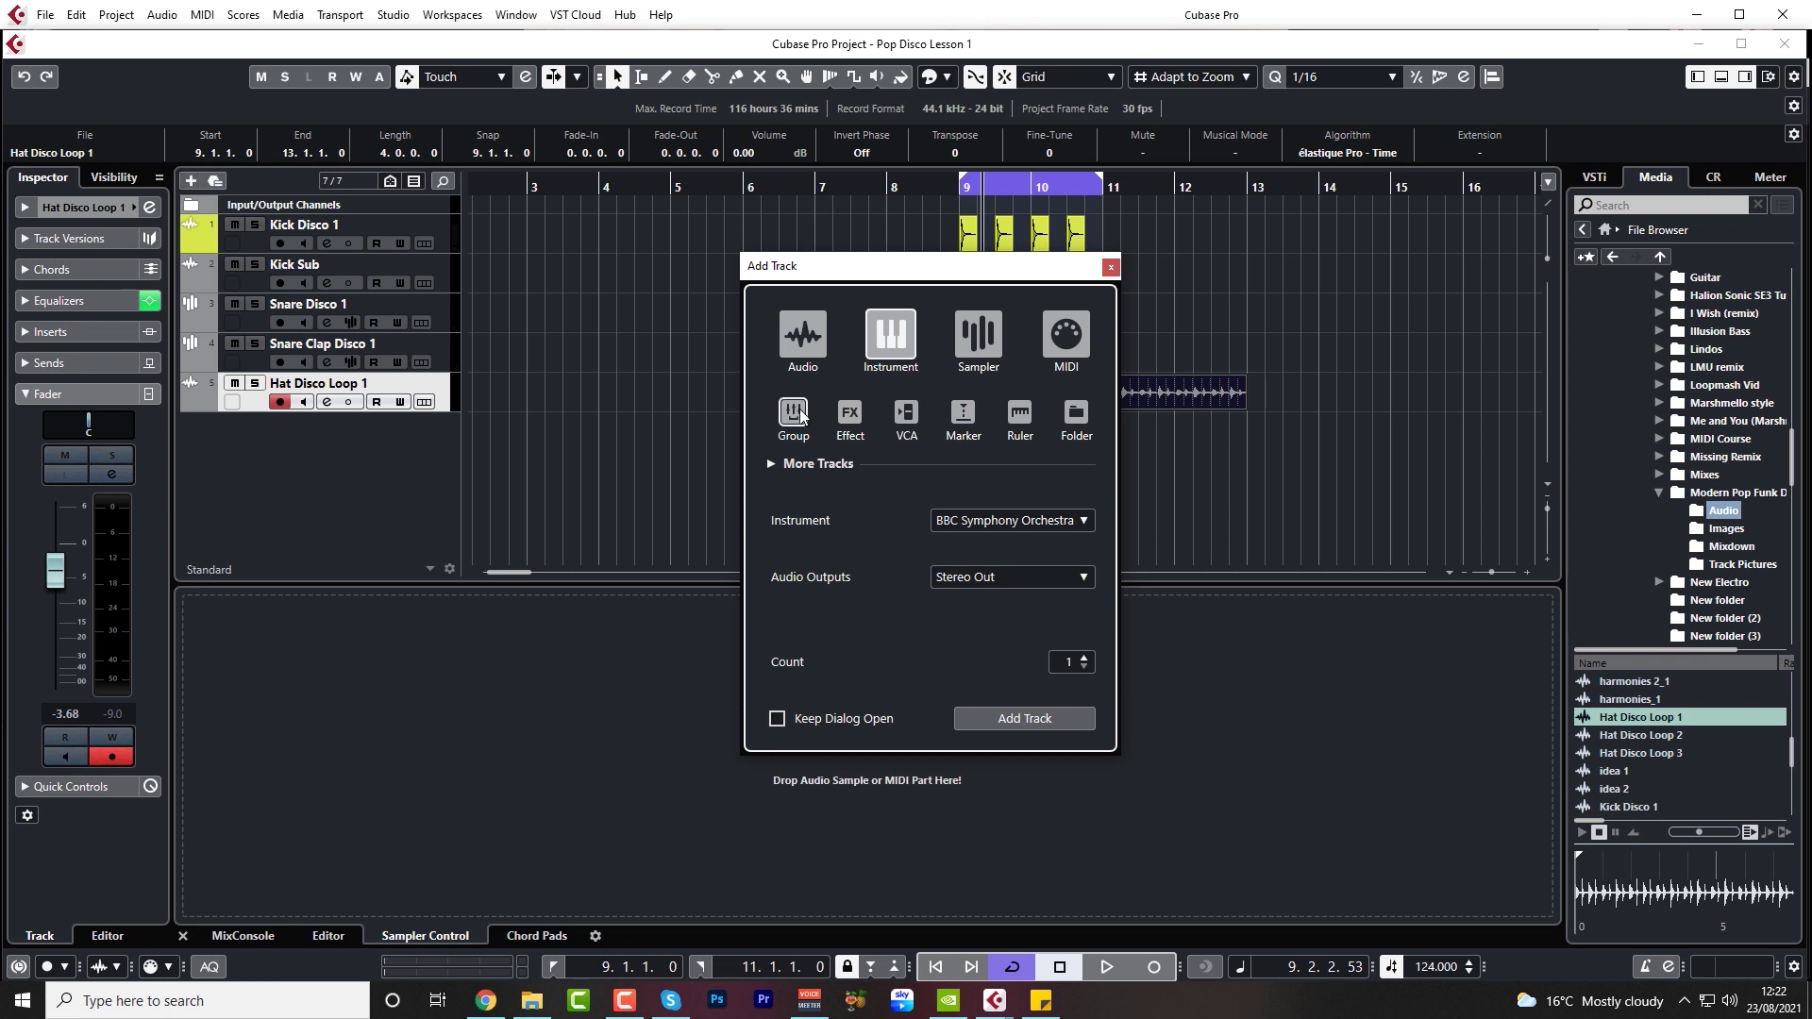
left_click(861, 421)
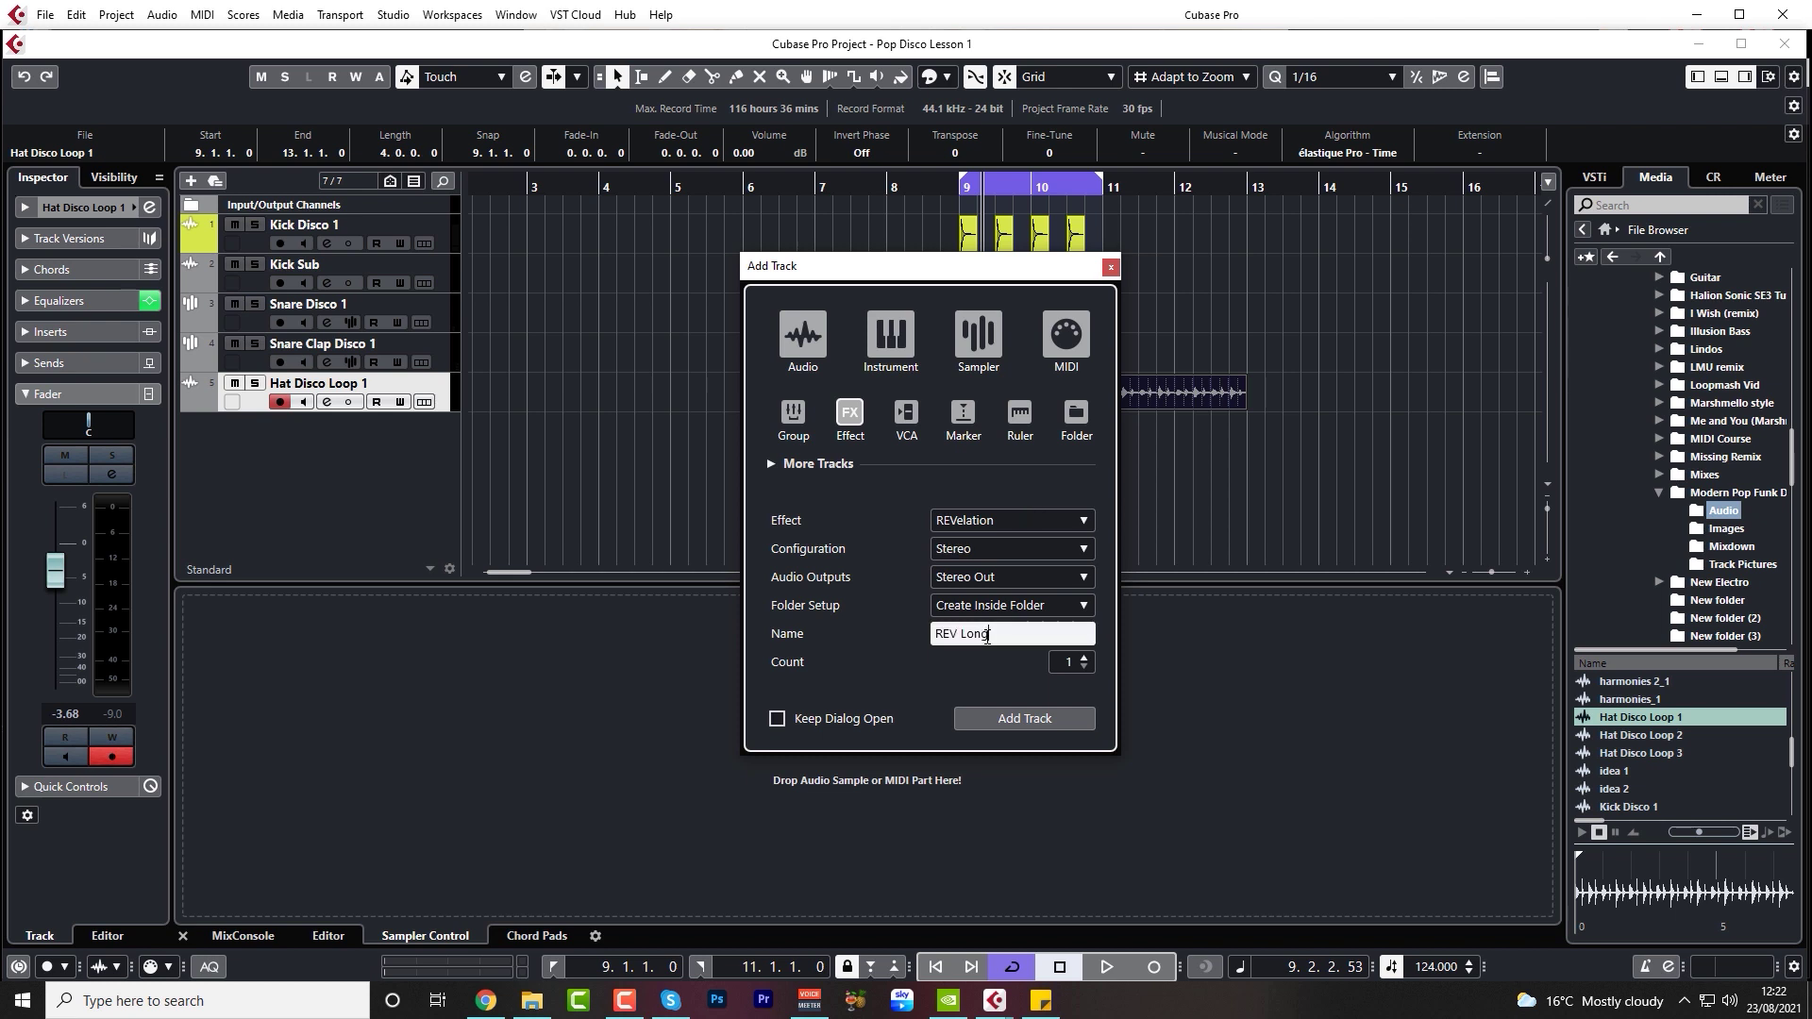
left_click(1038, 717)
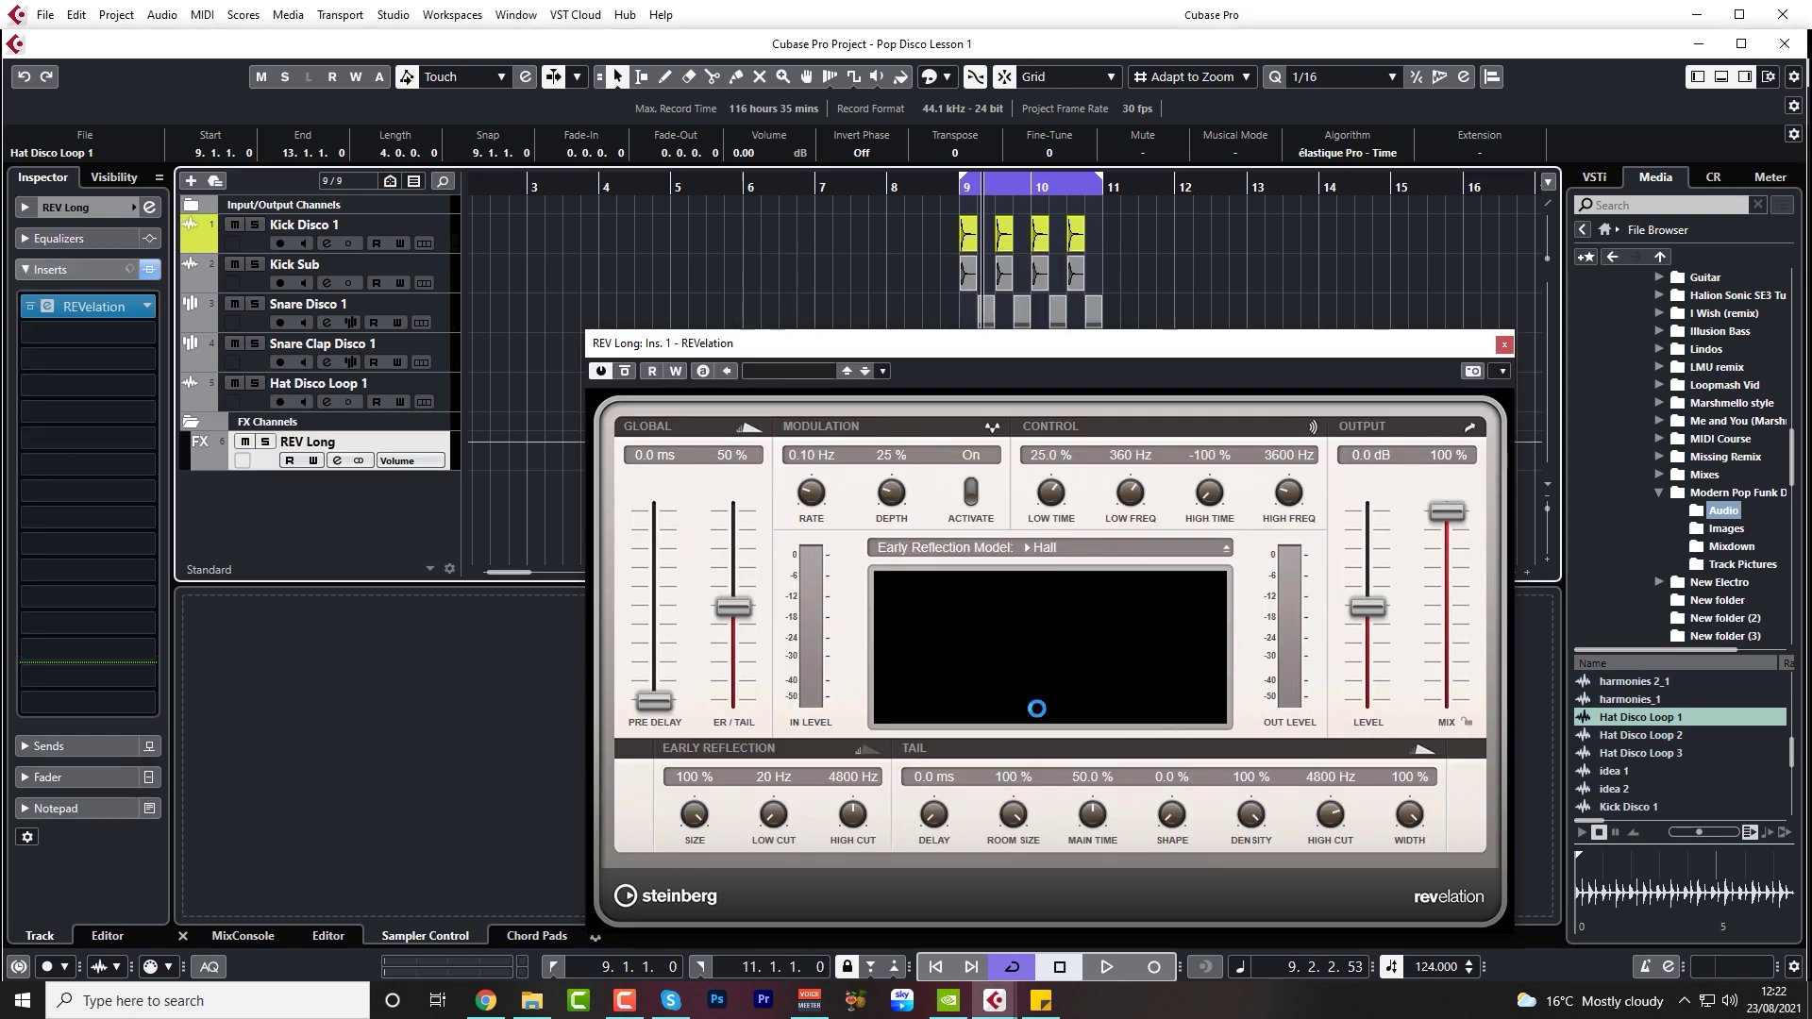
- Load the Cathedral Natural preset into the REVelation reverb on REV Long and close the plug-in
left_click(774, 372)
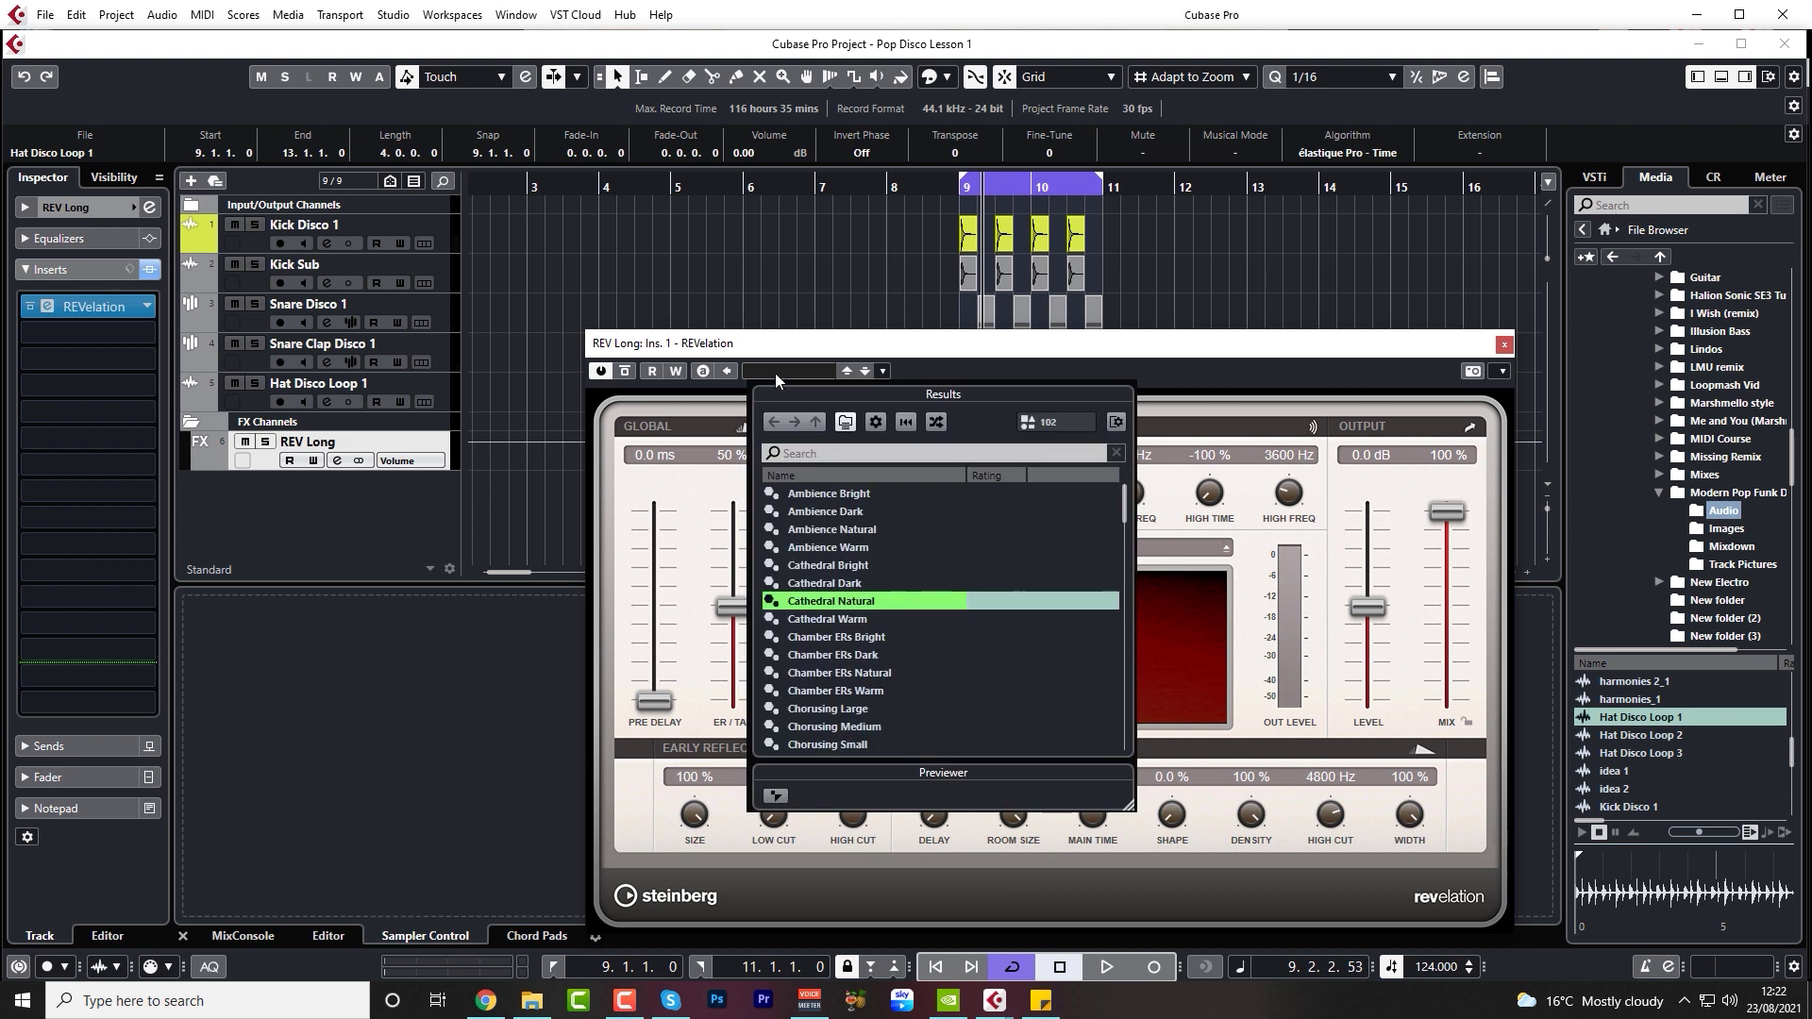
double_click(852, 602)
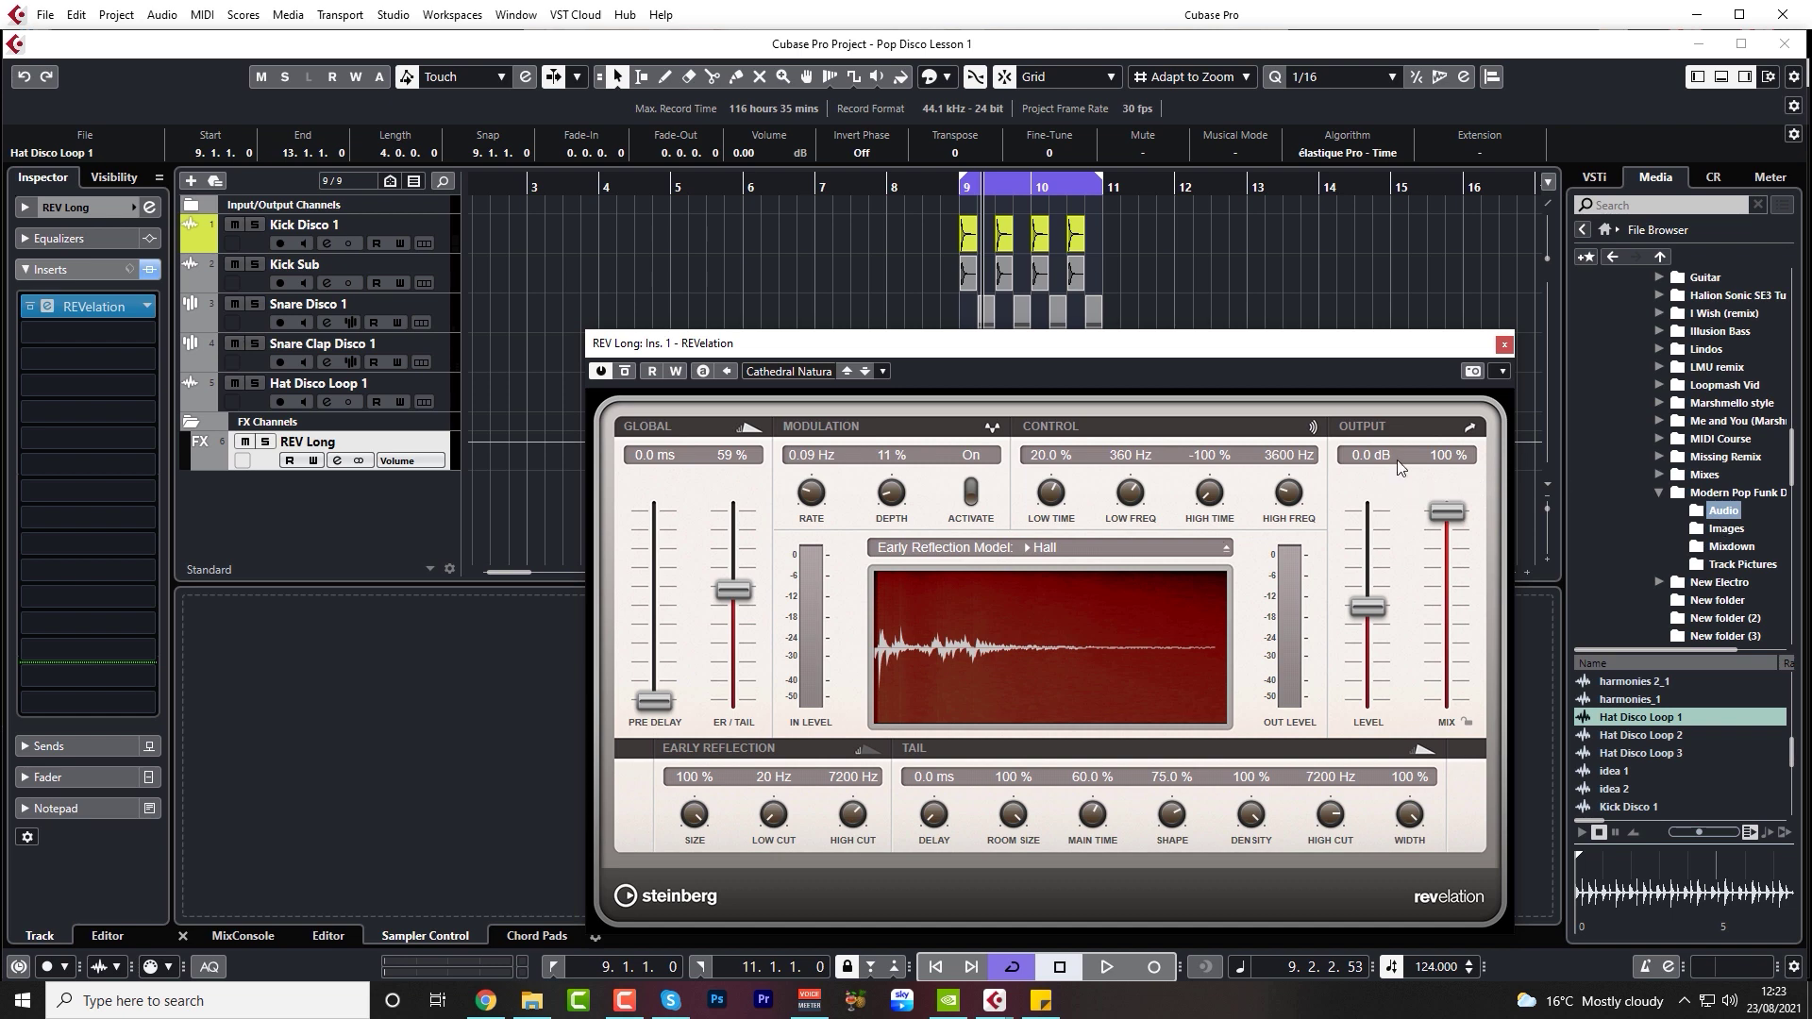
left_click(1503, 344)
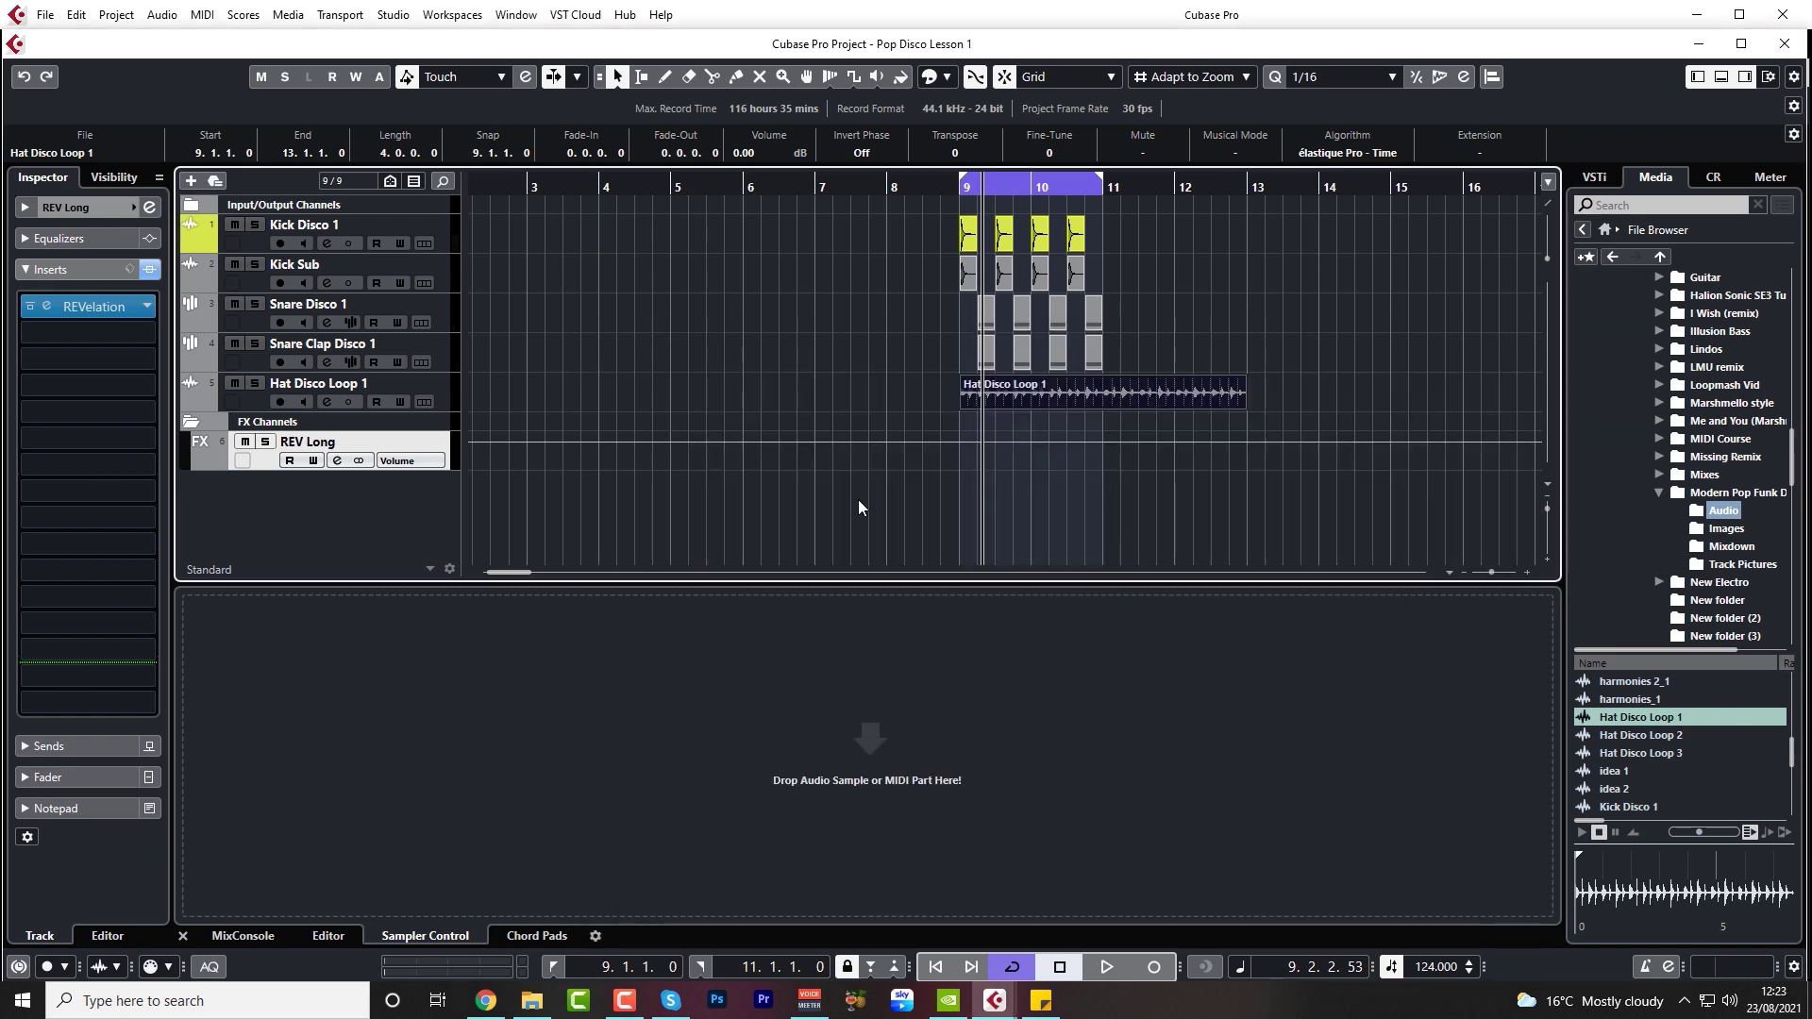
- Duplicate the REV Long effect track and rename the copy REV Short
right_click(258, 460)
left_click(302, 523)
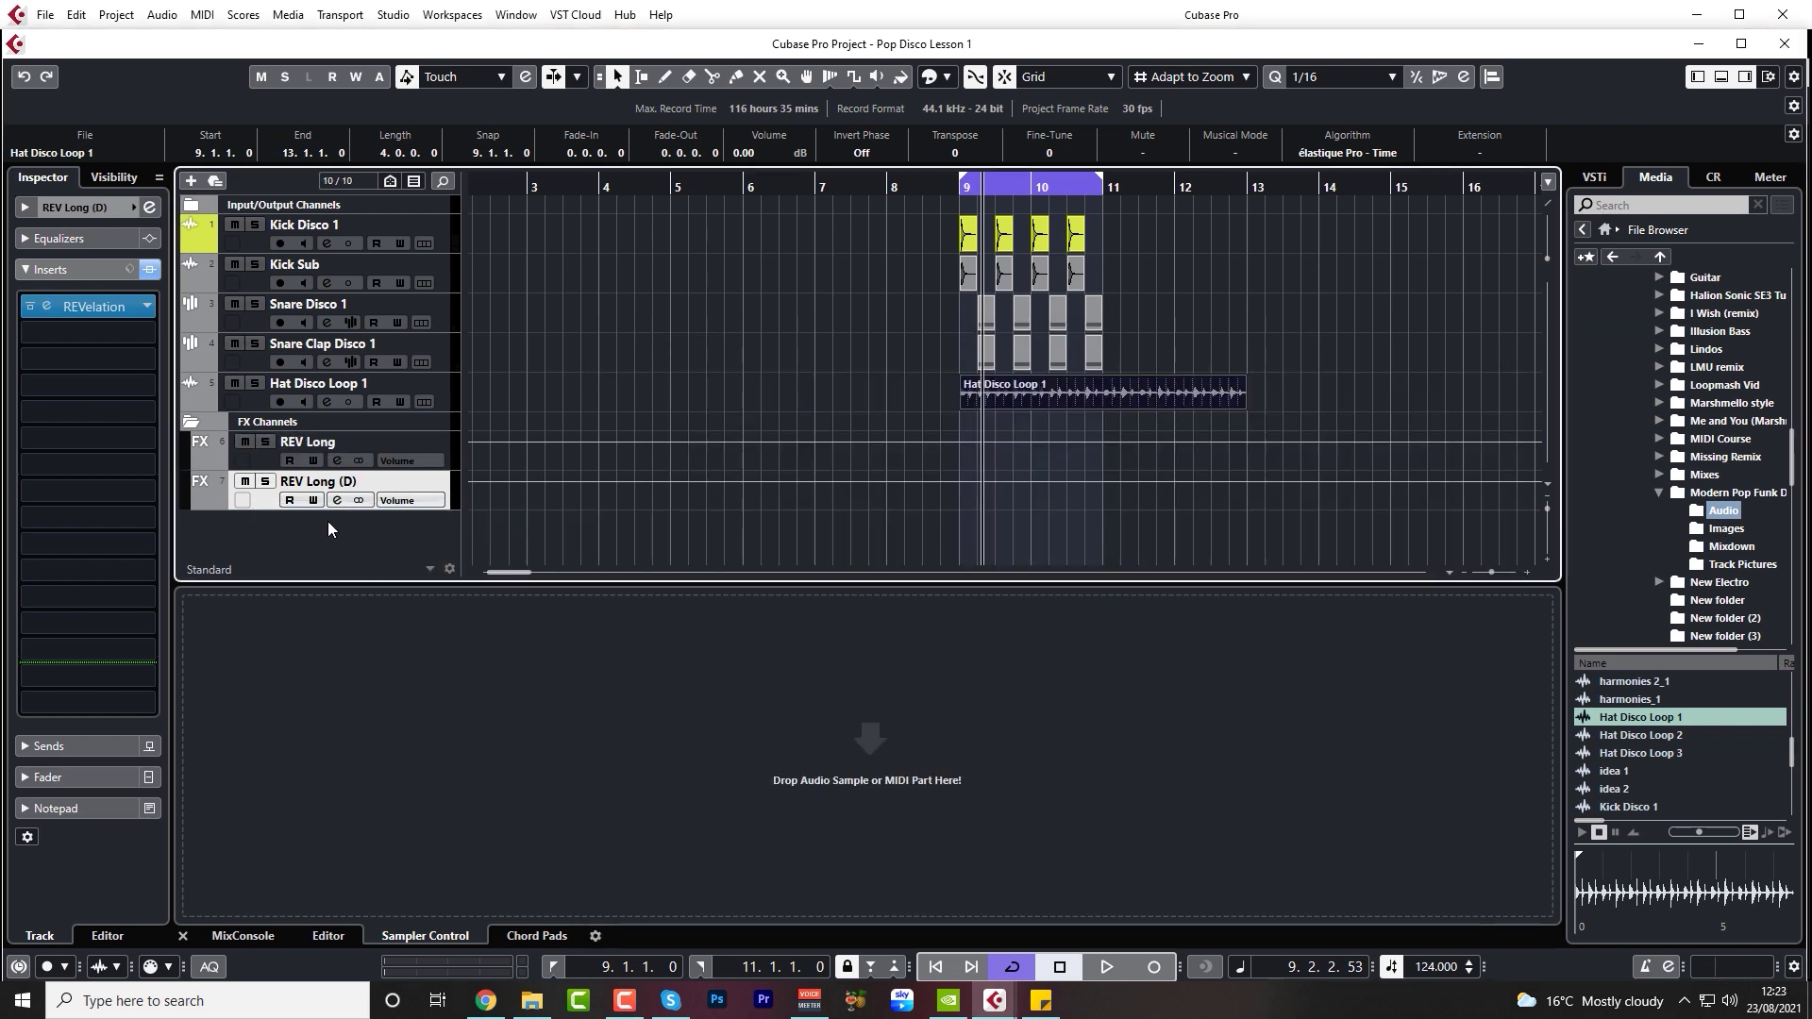
double_click(369, 488)
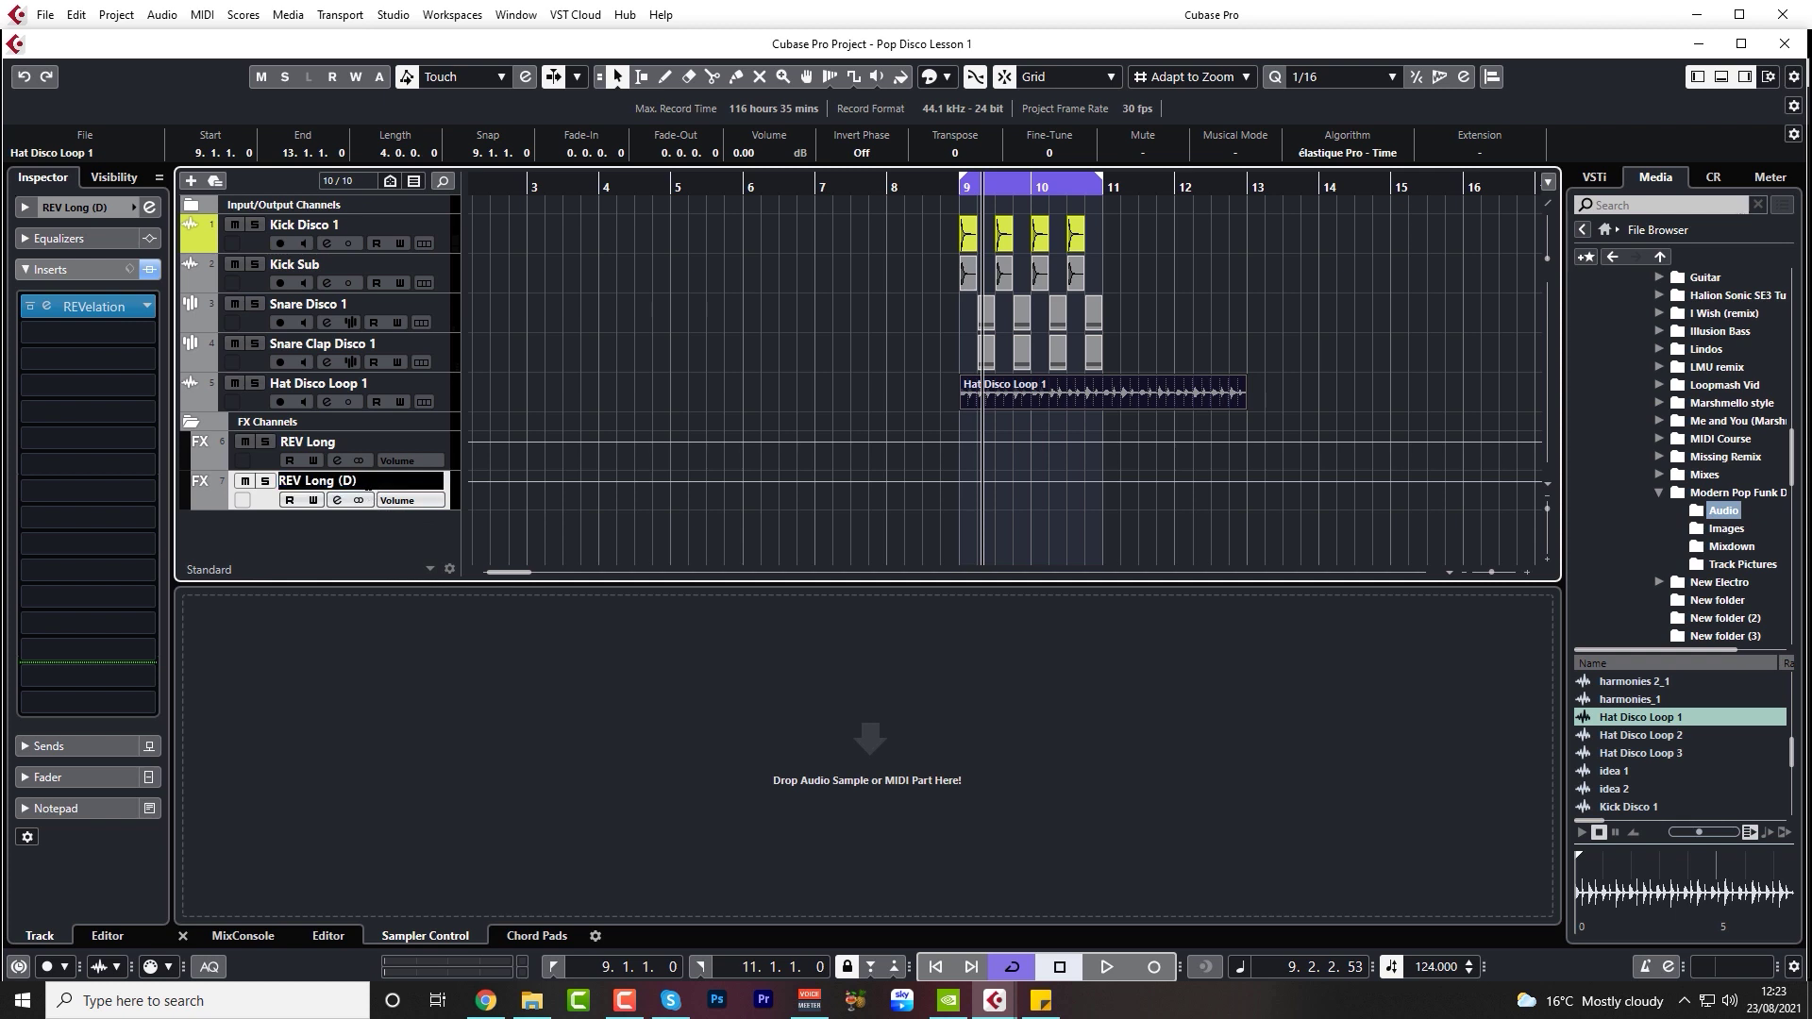
key("BackSpace")
key("BackSpace")
key("BackSpace")
type("Short")
key("Return")
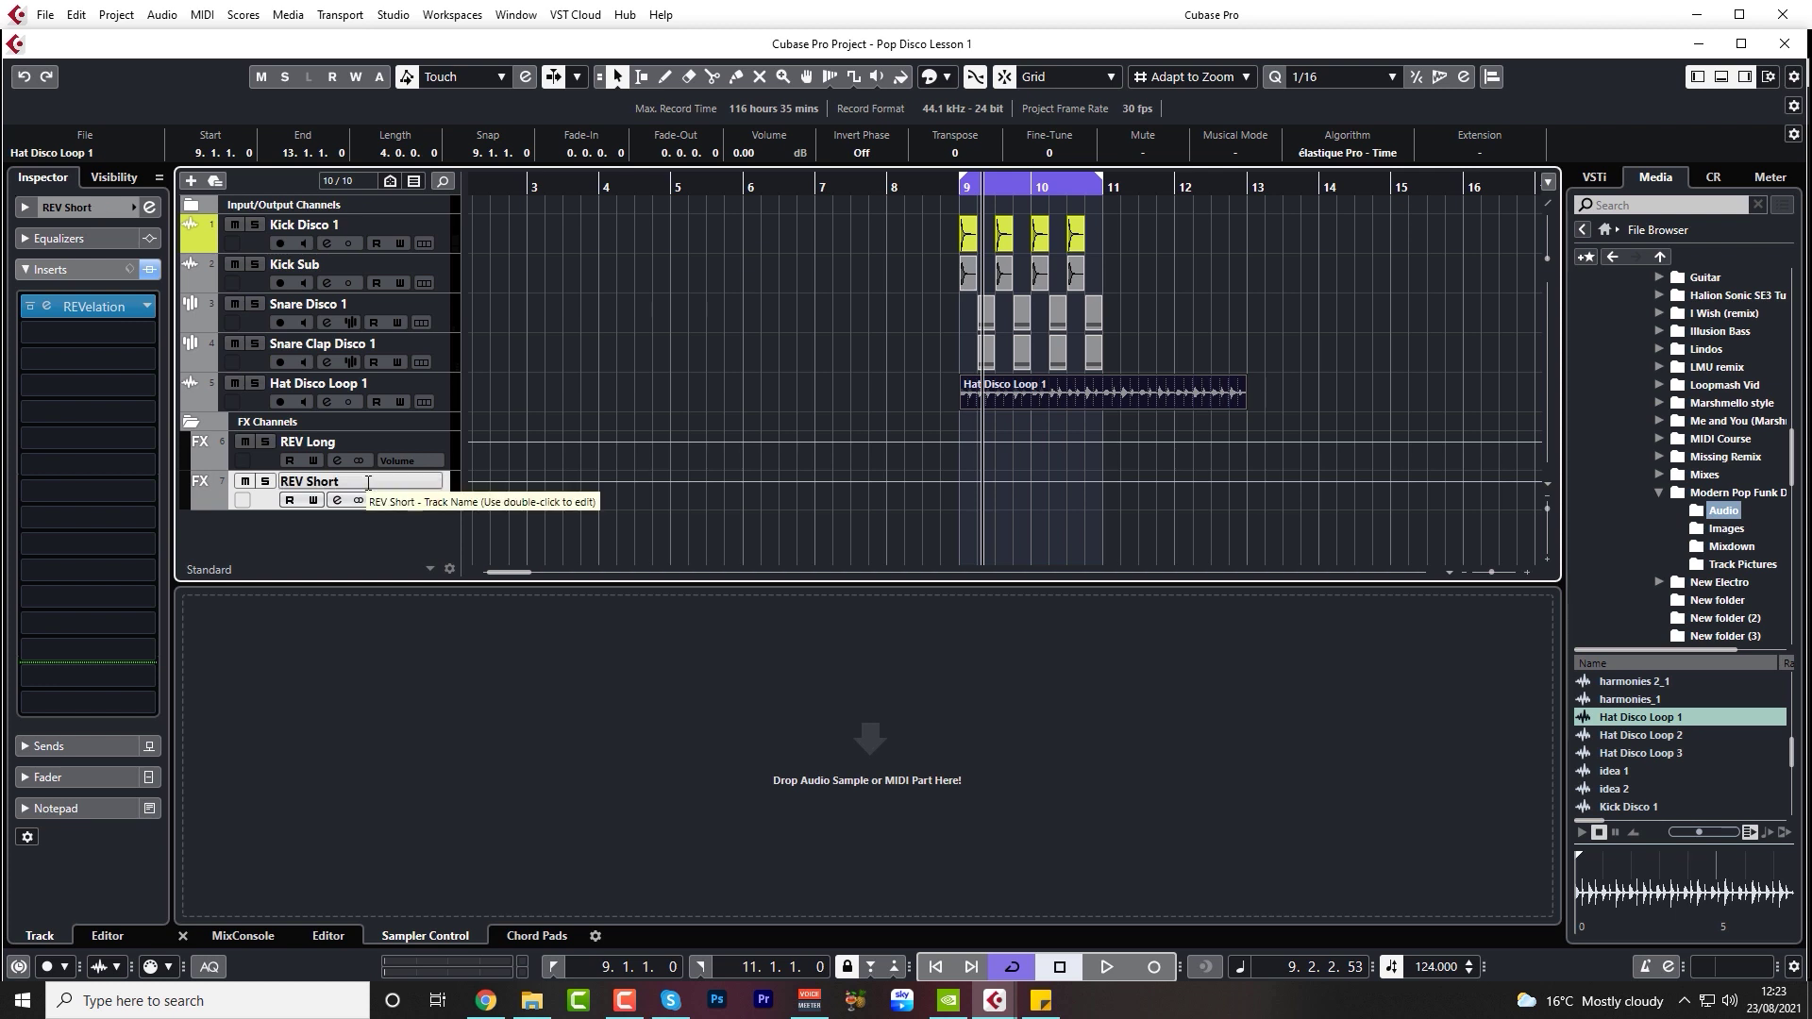
- Rename the duplicated reverb track as REV Med
double_click(368, 483)
type("Med")
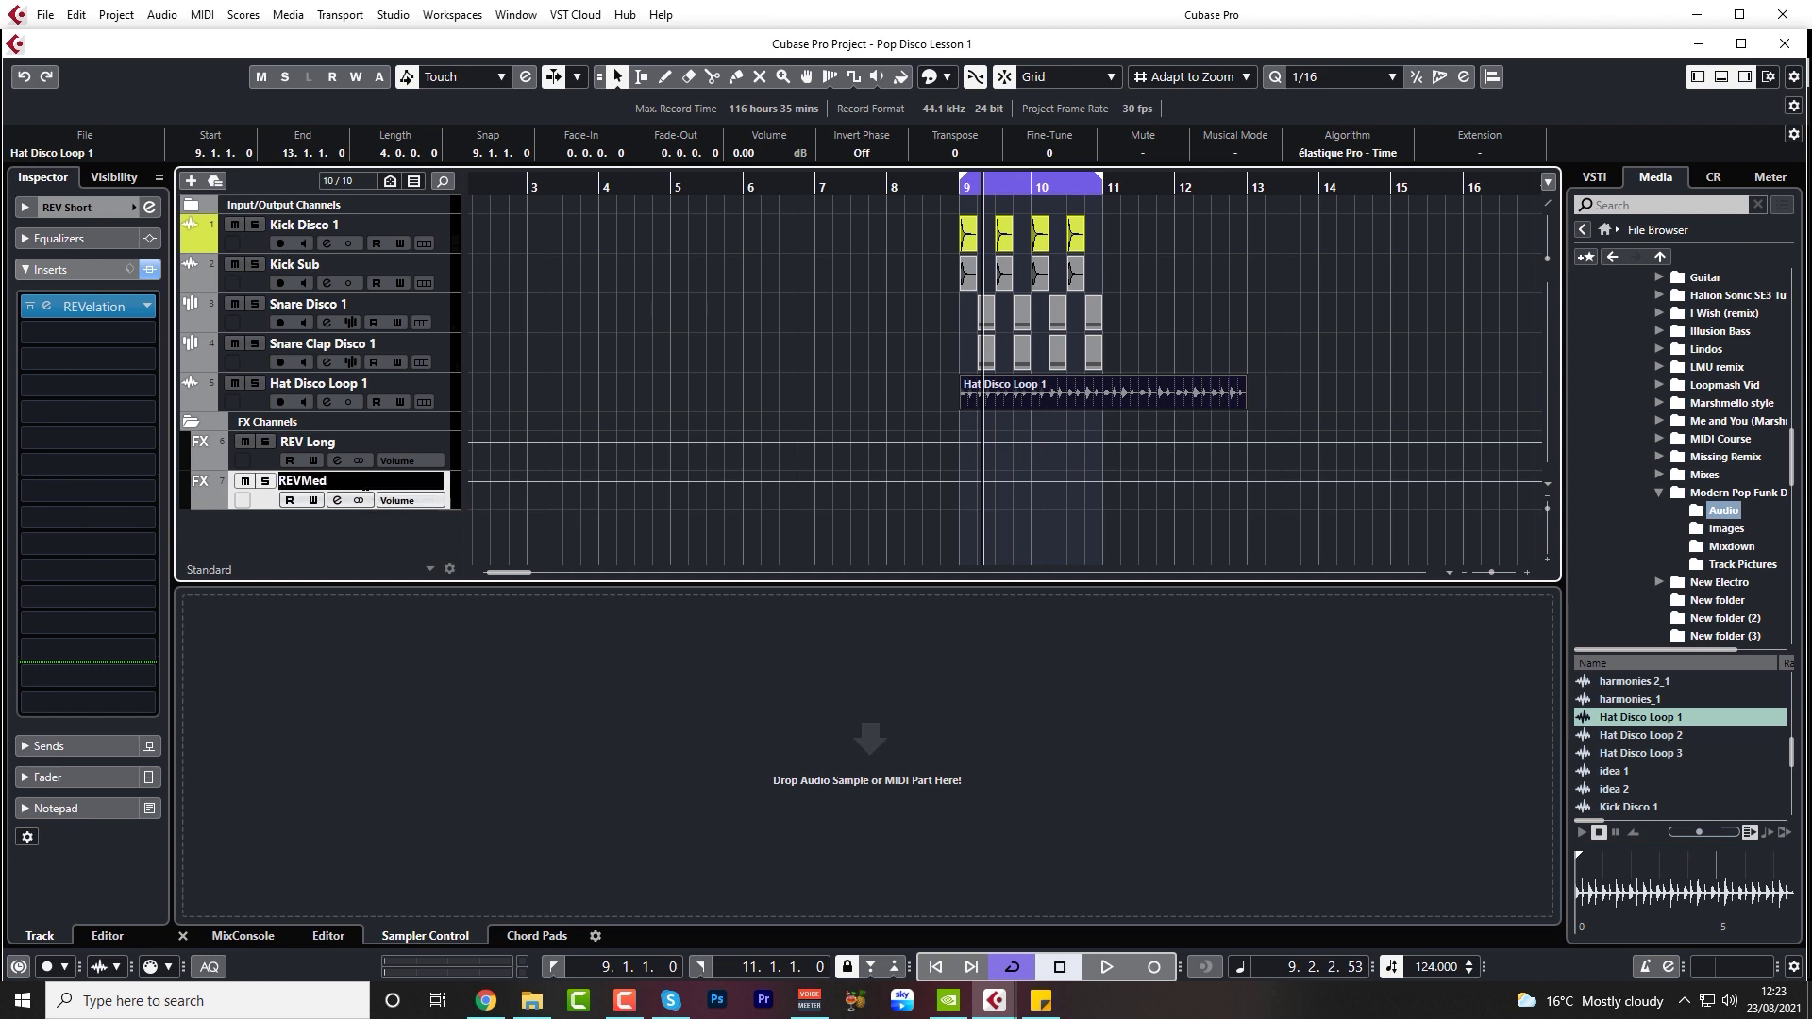
key("Return")
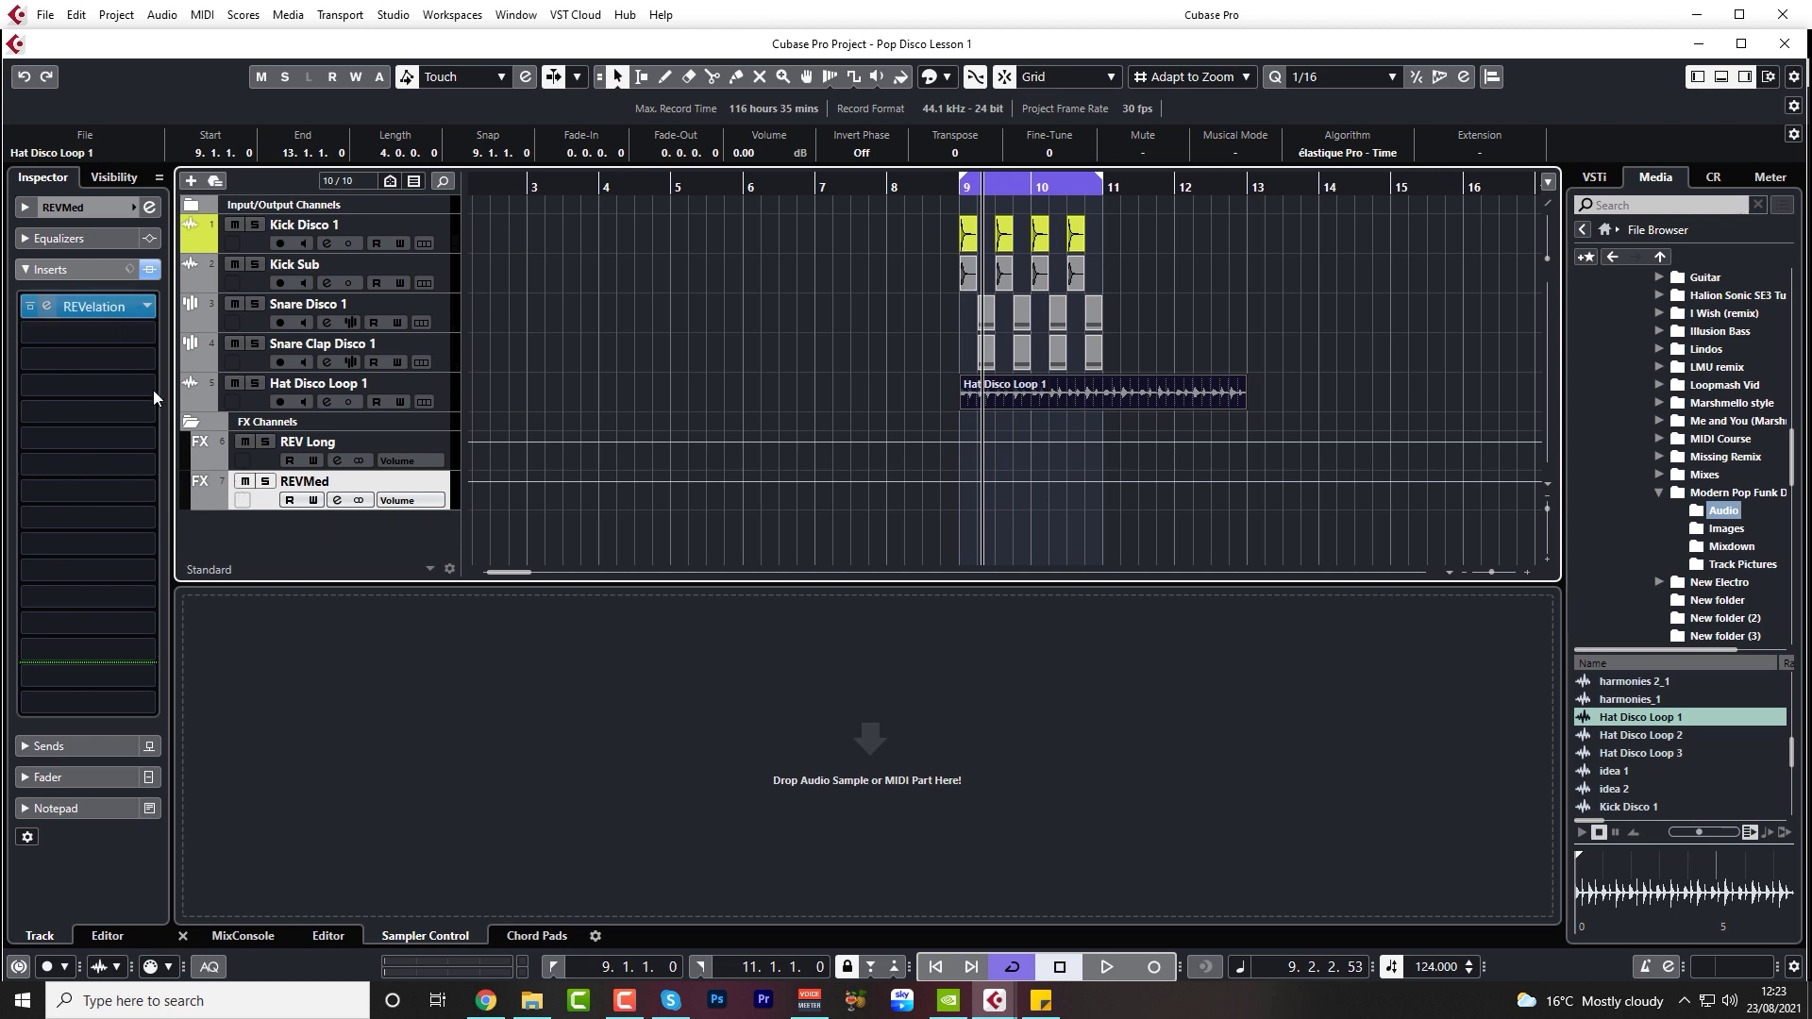
double_click(311, 482)
type("REV Med")
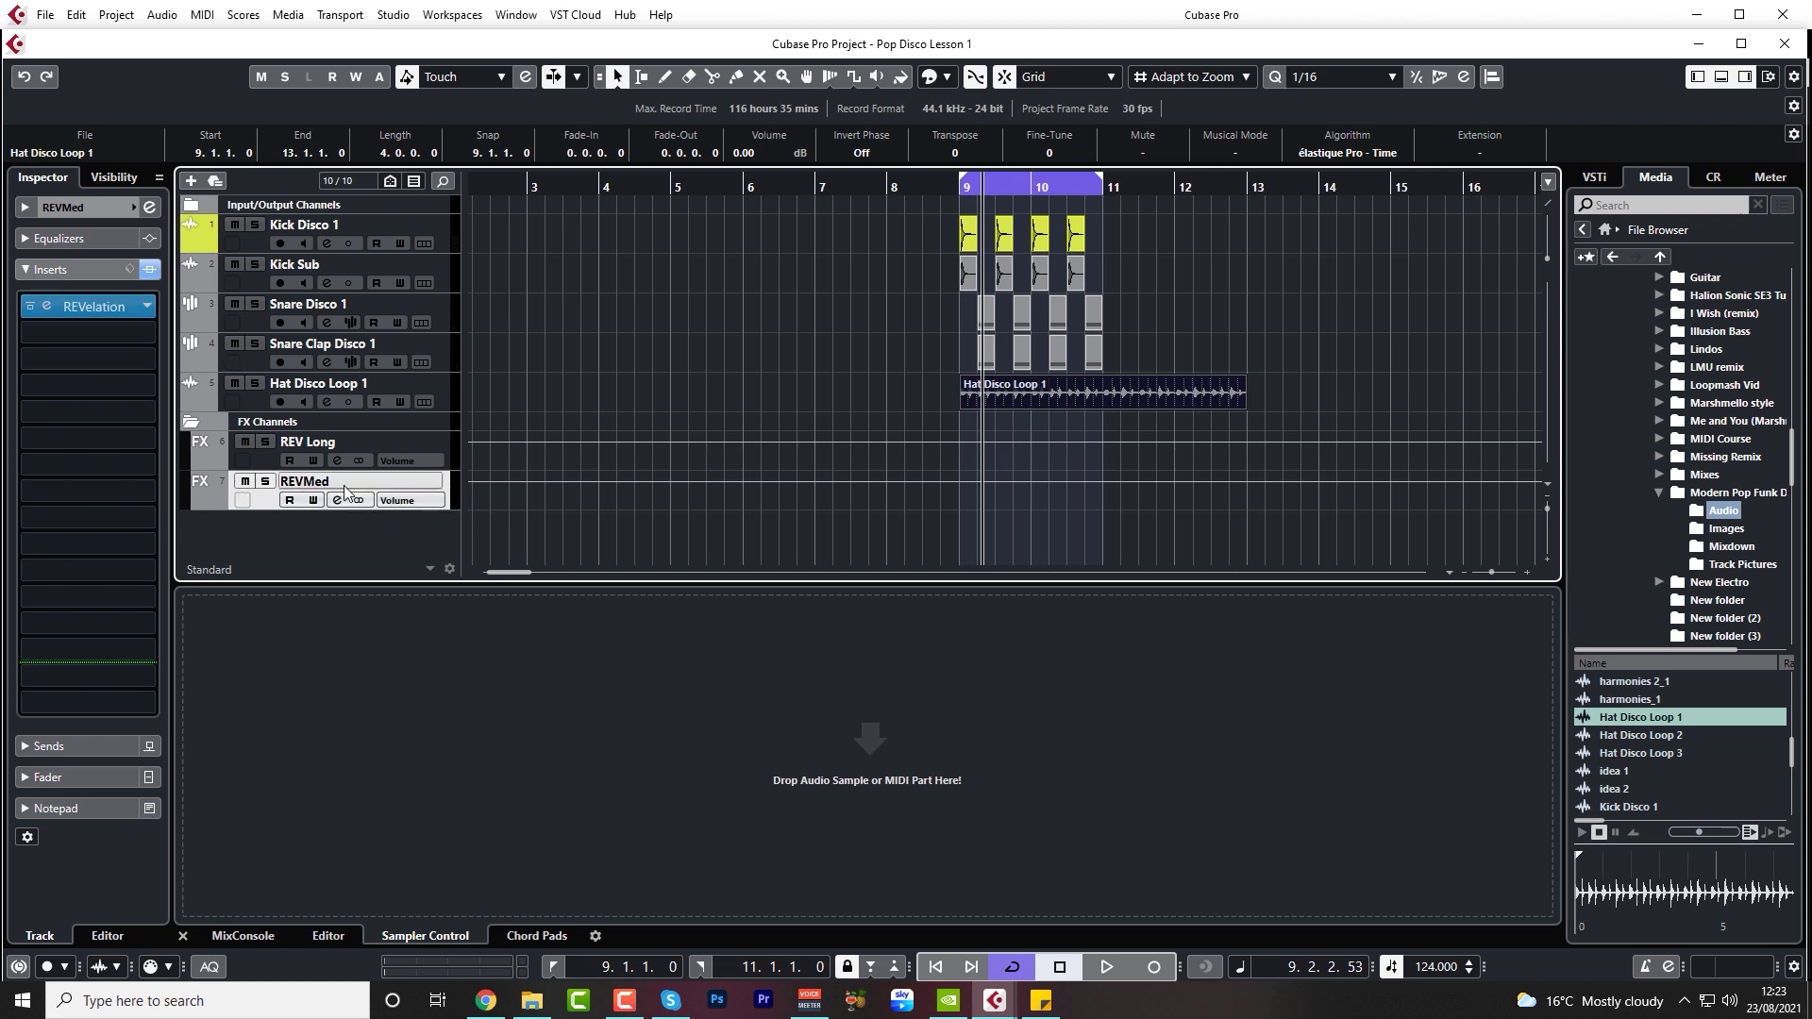
- Search the REVelation presets on REV Med for medium, load Medium Room Natural and close the plug-in
left_click(41, 308)
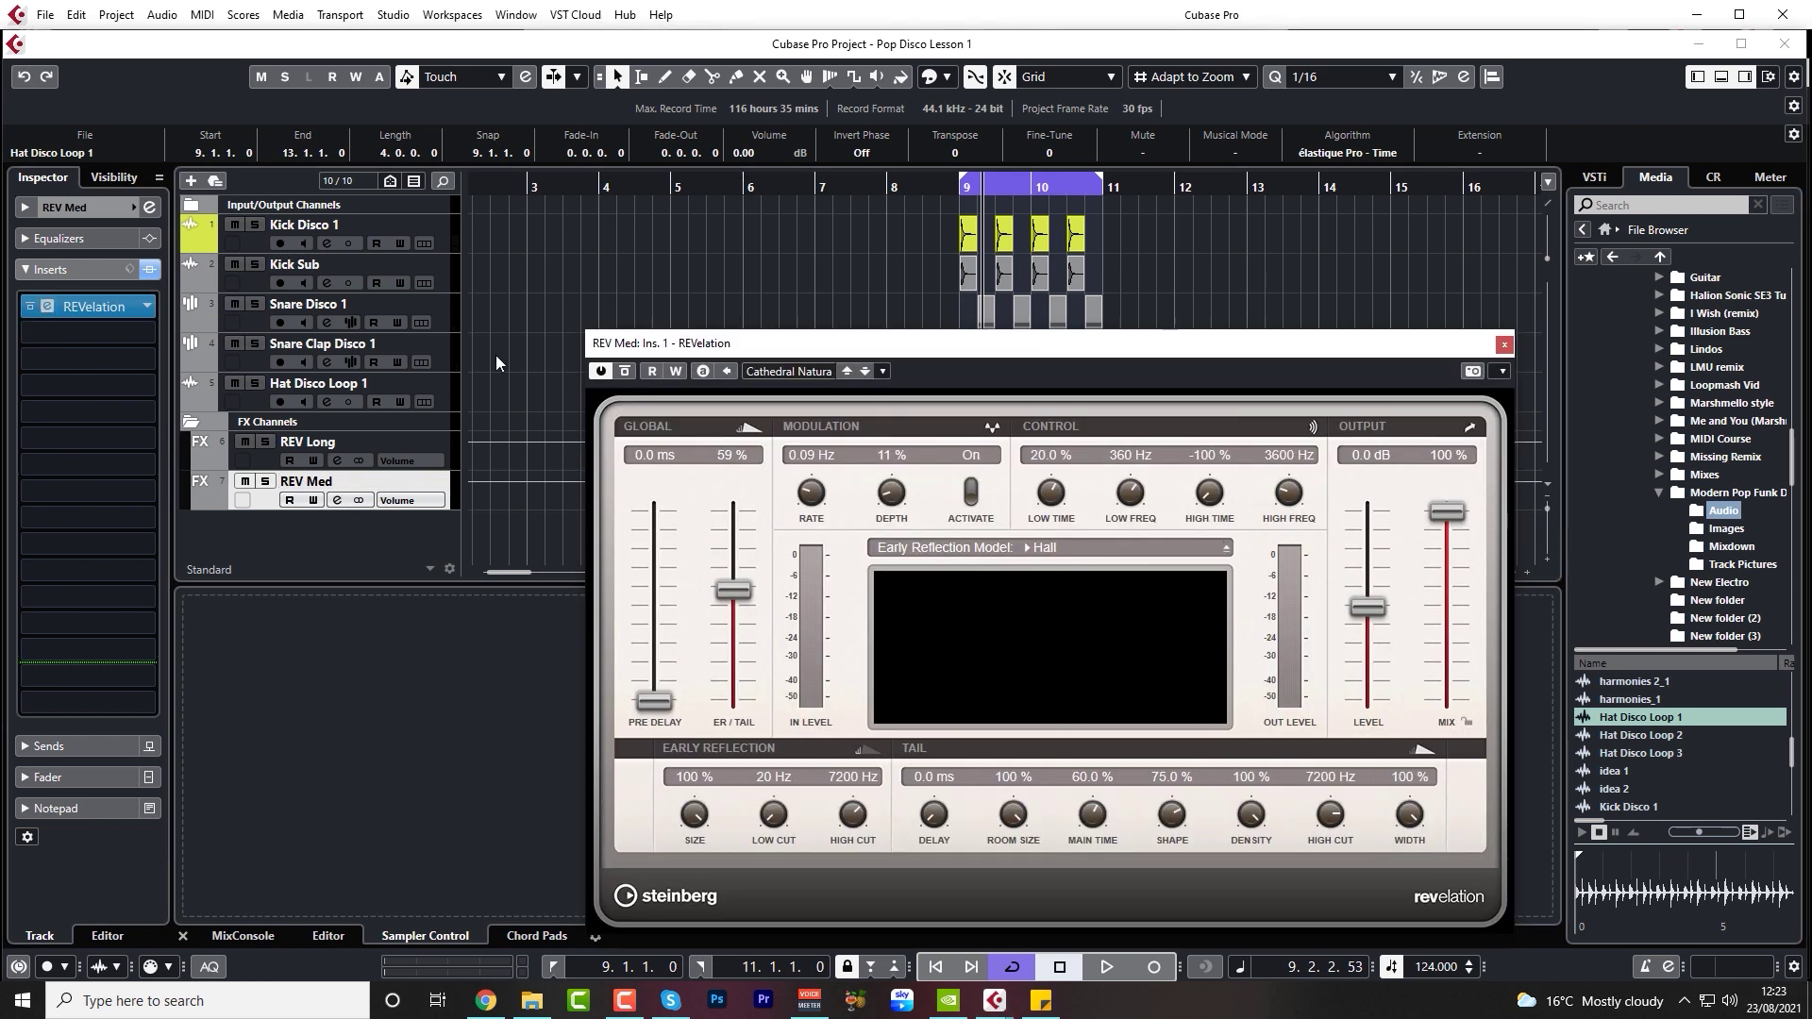
left_click(826, 372)
left_click(849, 451)
type("plate")
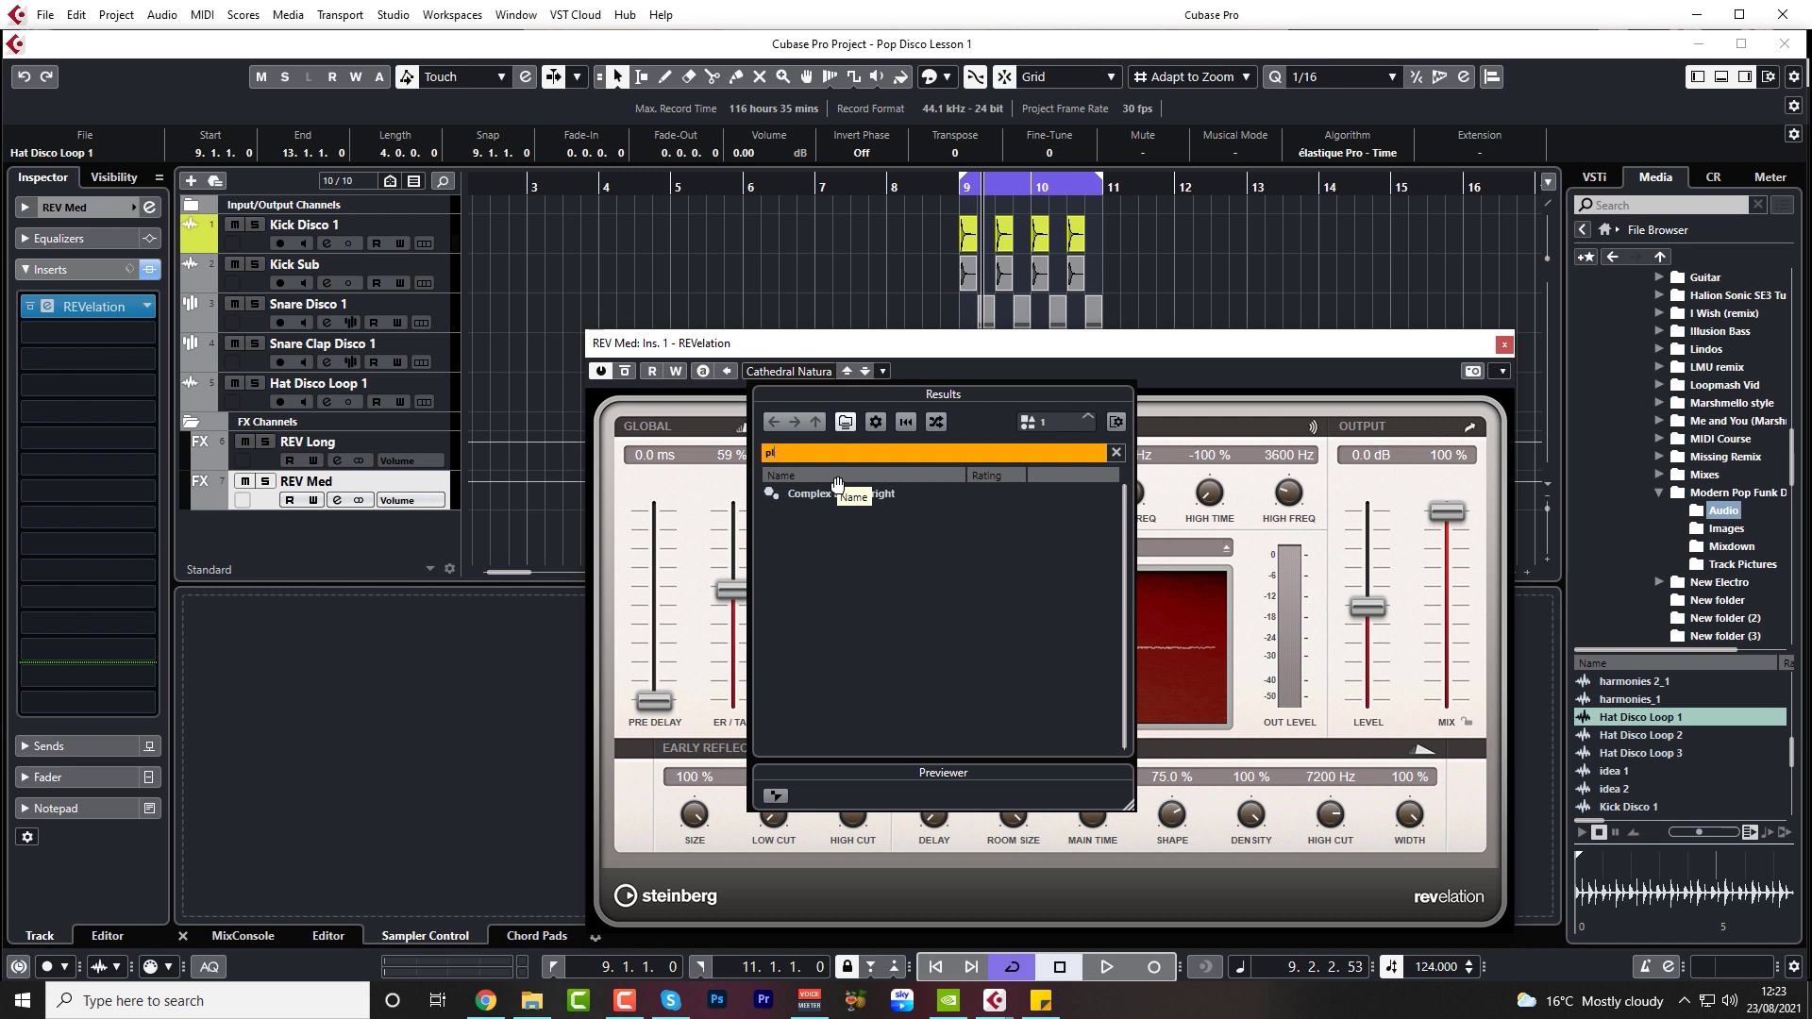
key("BackSpace")
key("BackSpace")
key("BackSpace")
key("BackSpace")
key("BackSpace")
type("medium")
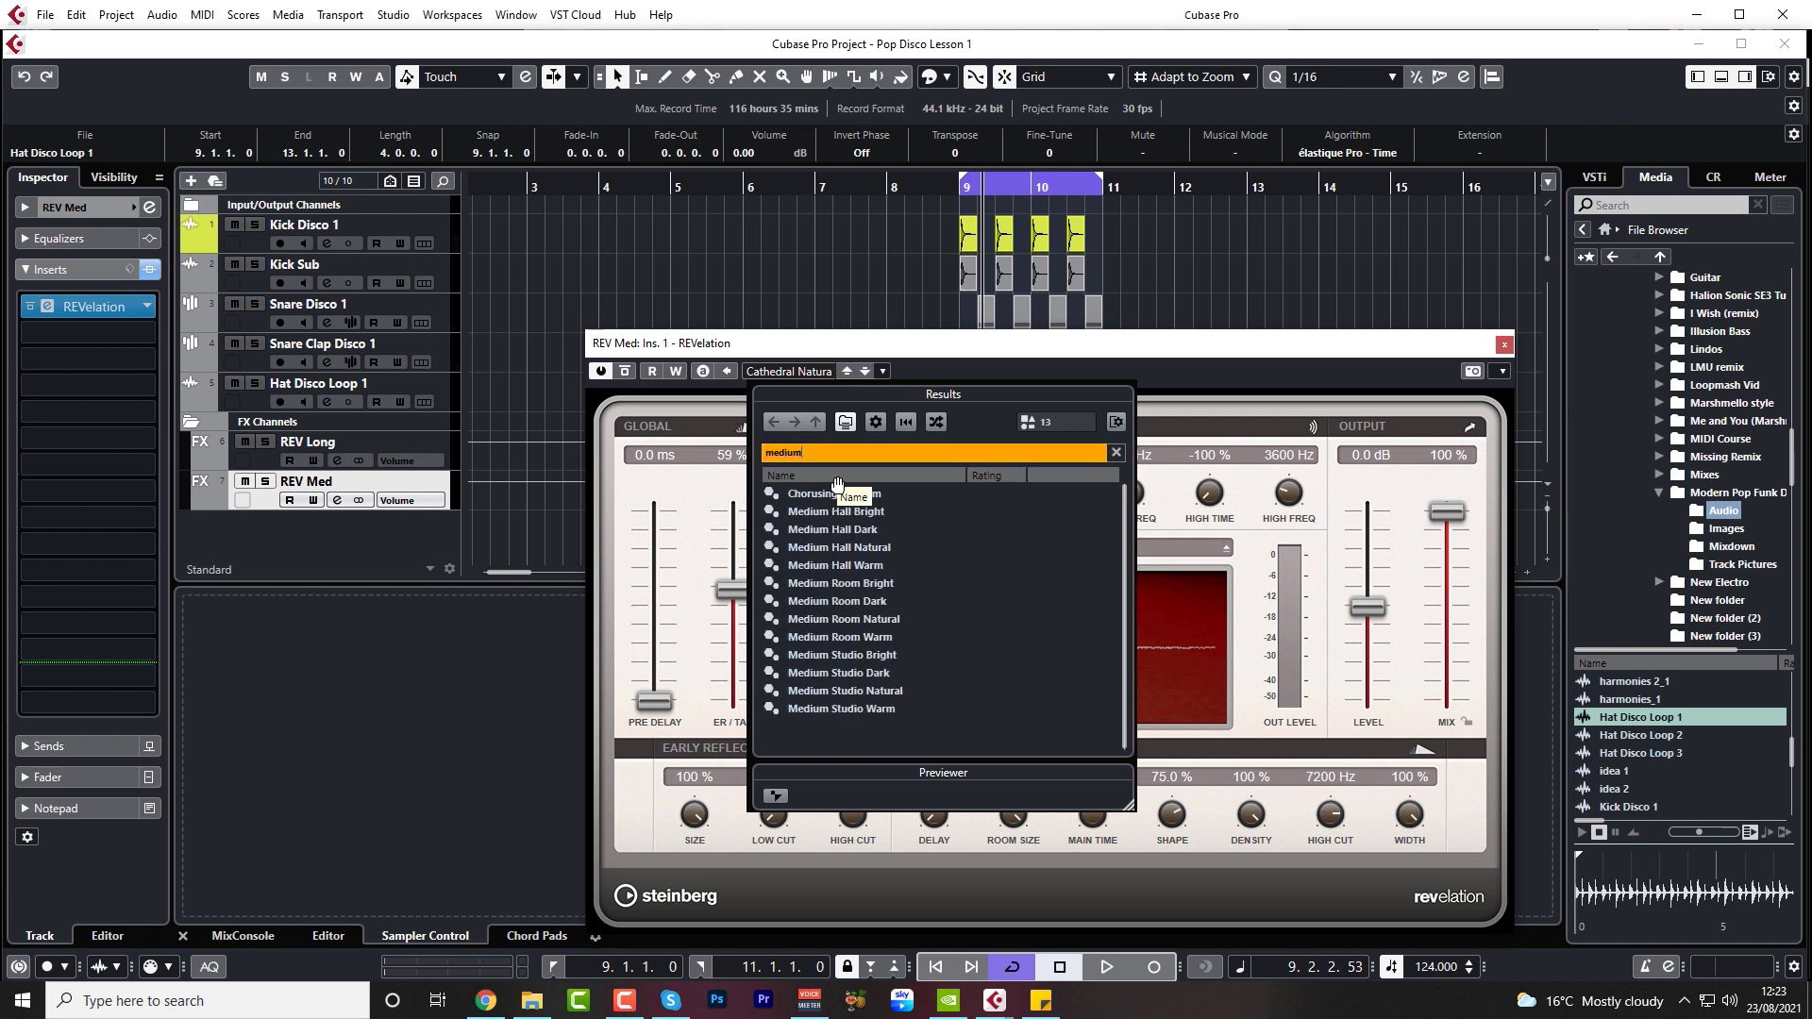
double_click(864, 617)
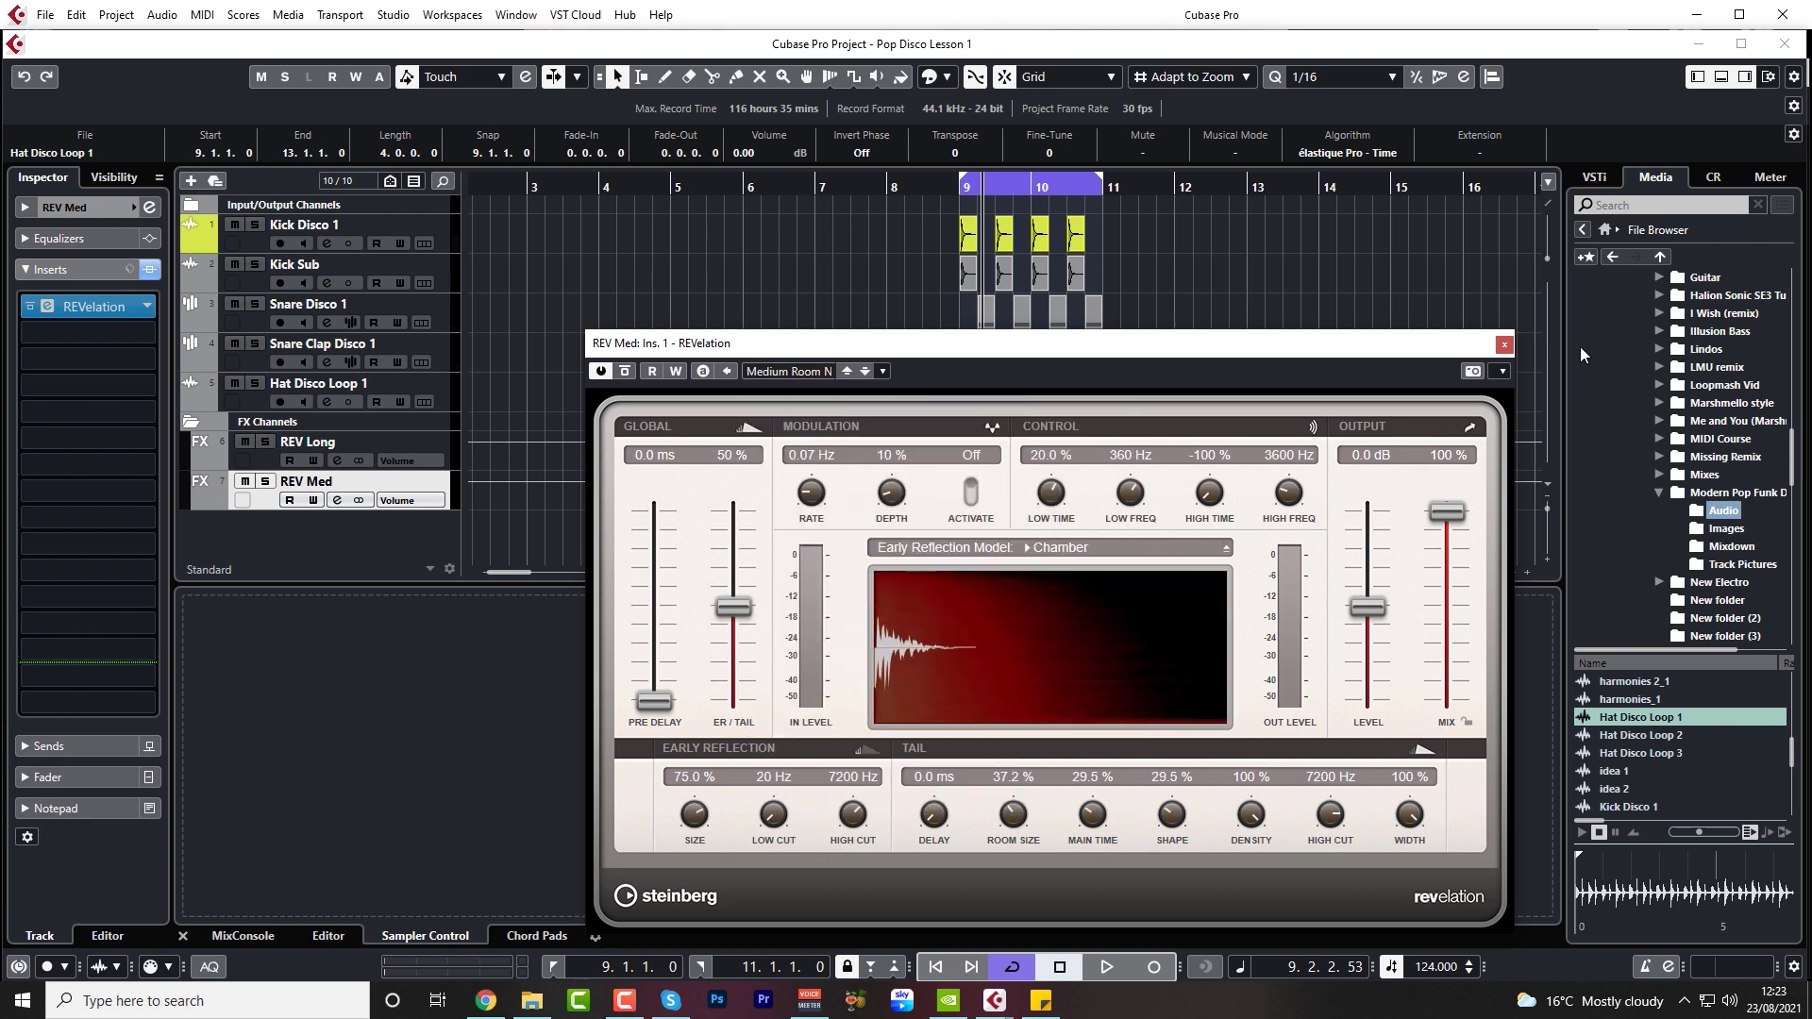
left_click(1502, 346)
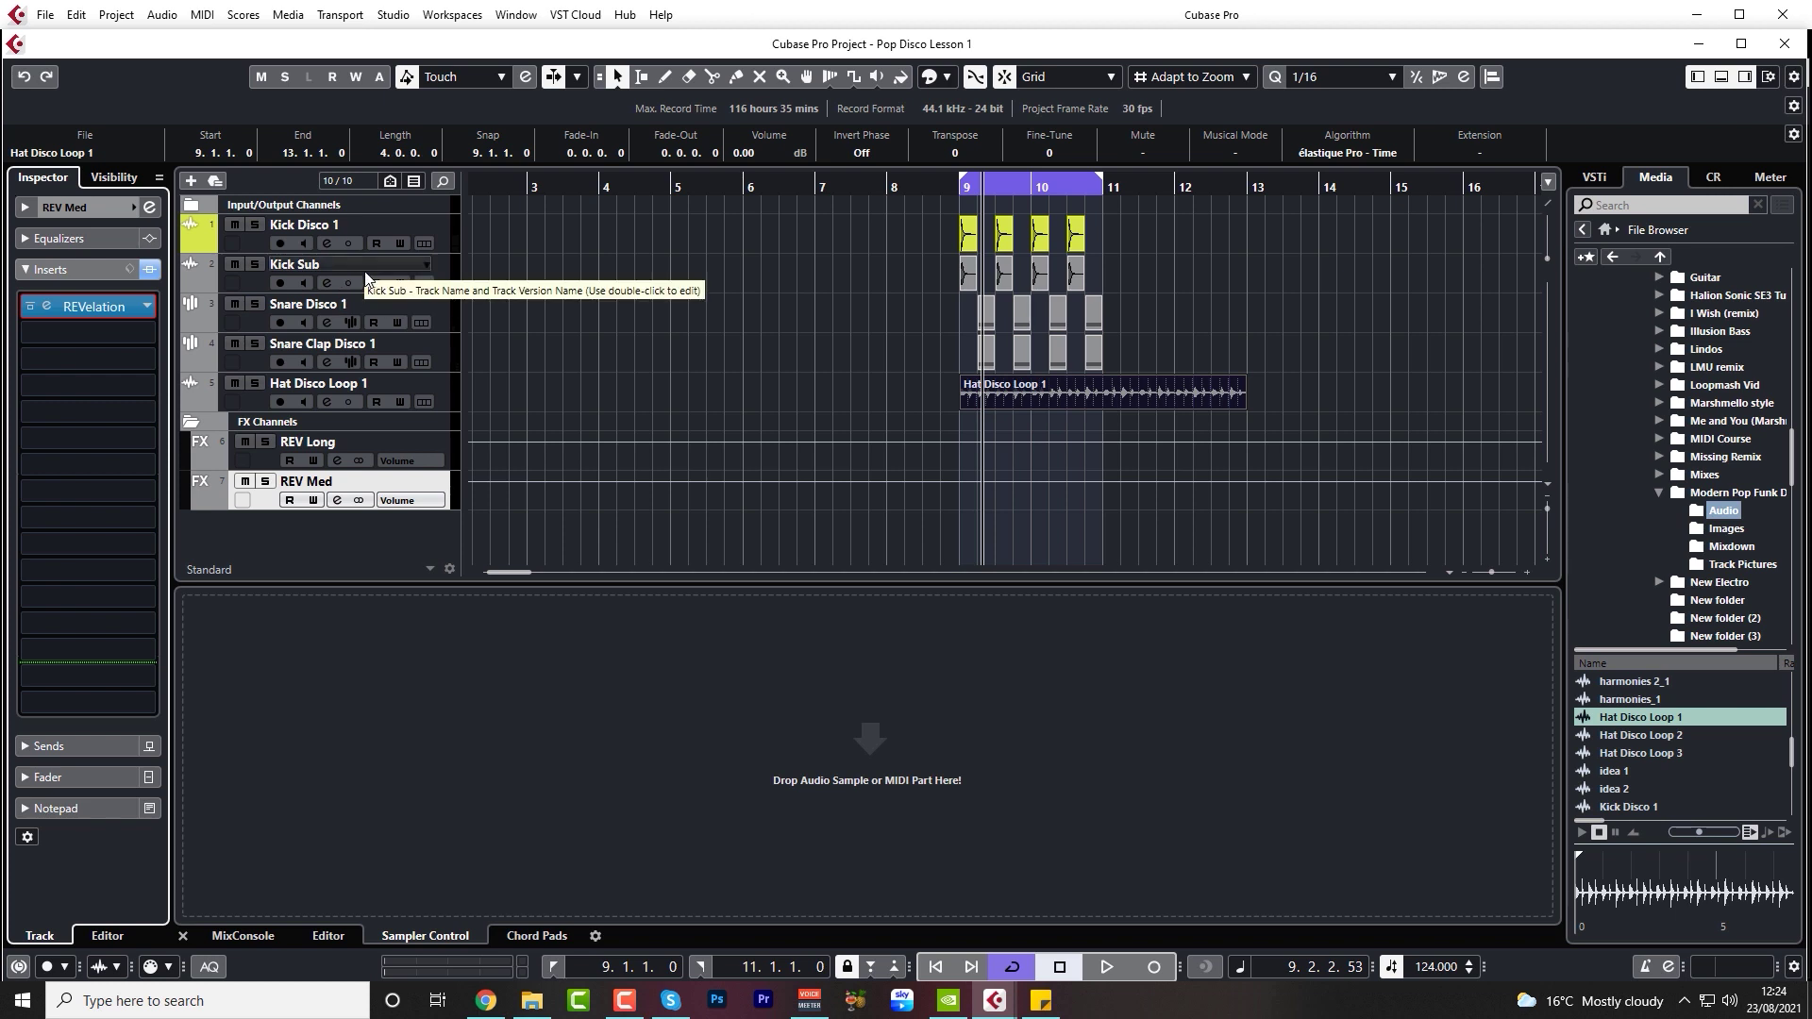
- Color the Kick Sub, Snare Disco 1, Snare Clap Disco 1 and Hat Disco Loop 1 tracks yellow to match Kick Disco 1
left_click(259, 282)
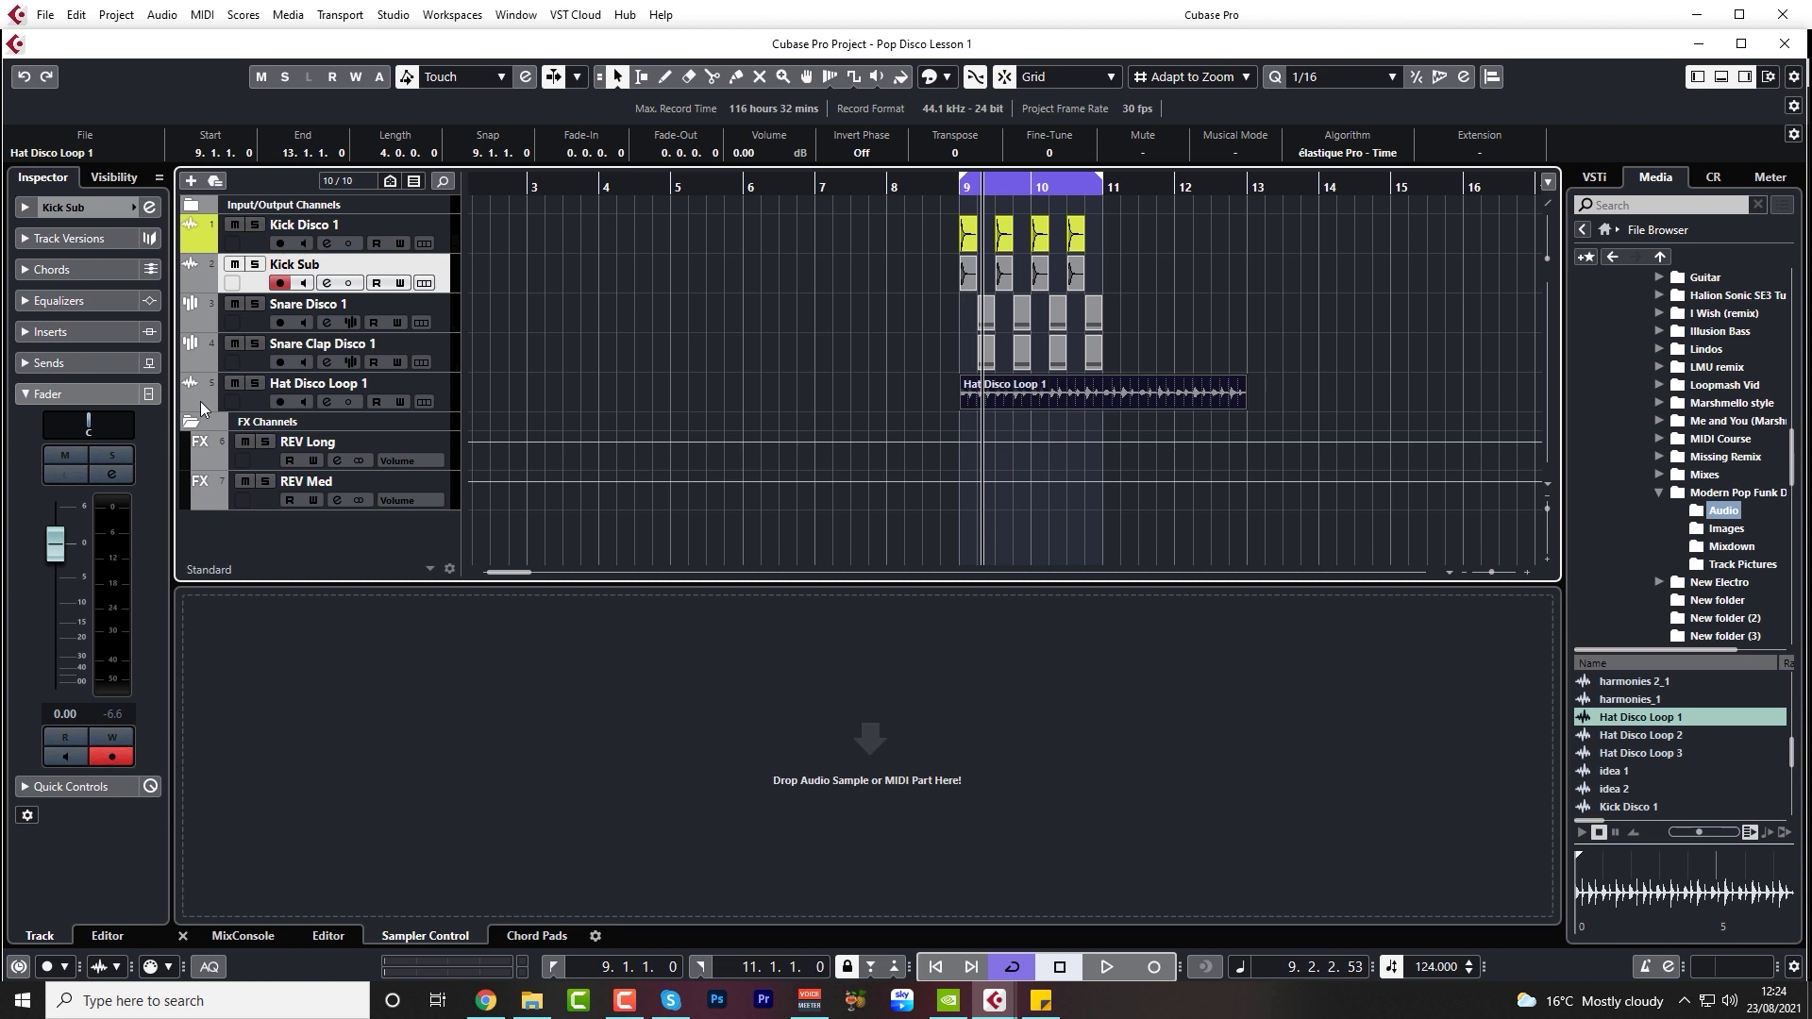
left_click(200, 400)
left_click(283, 472)
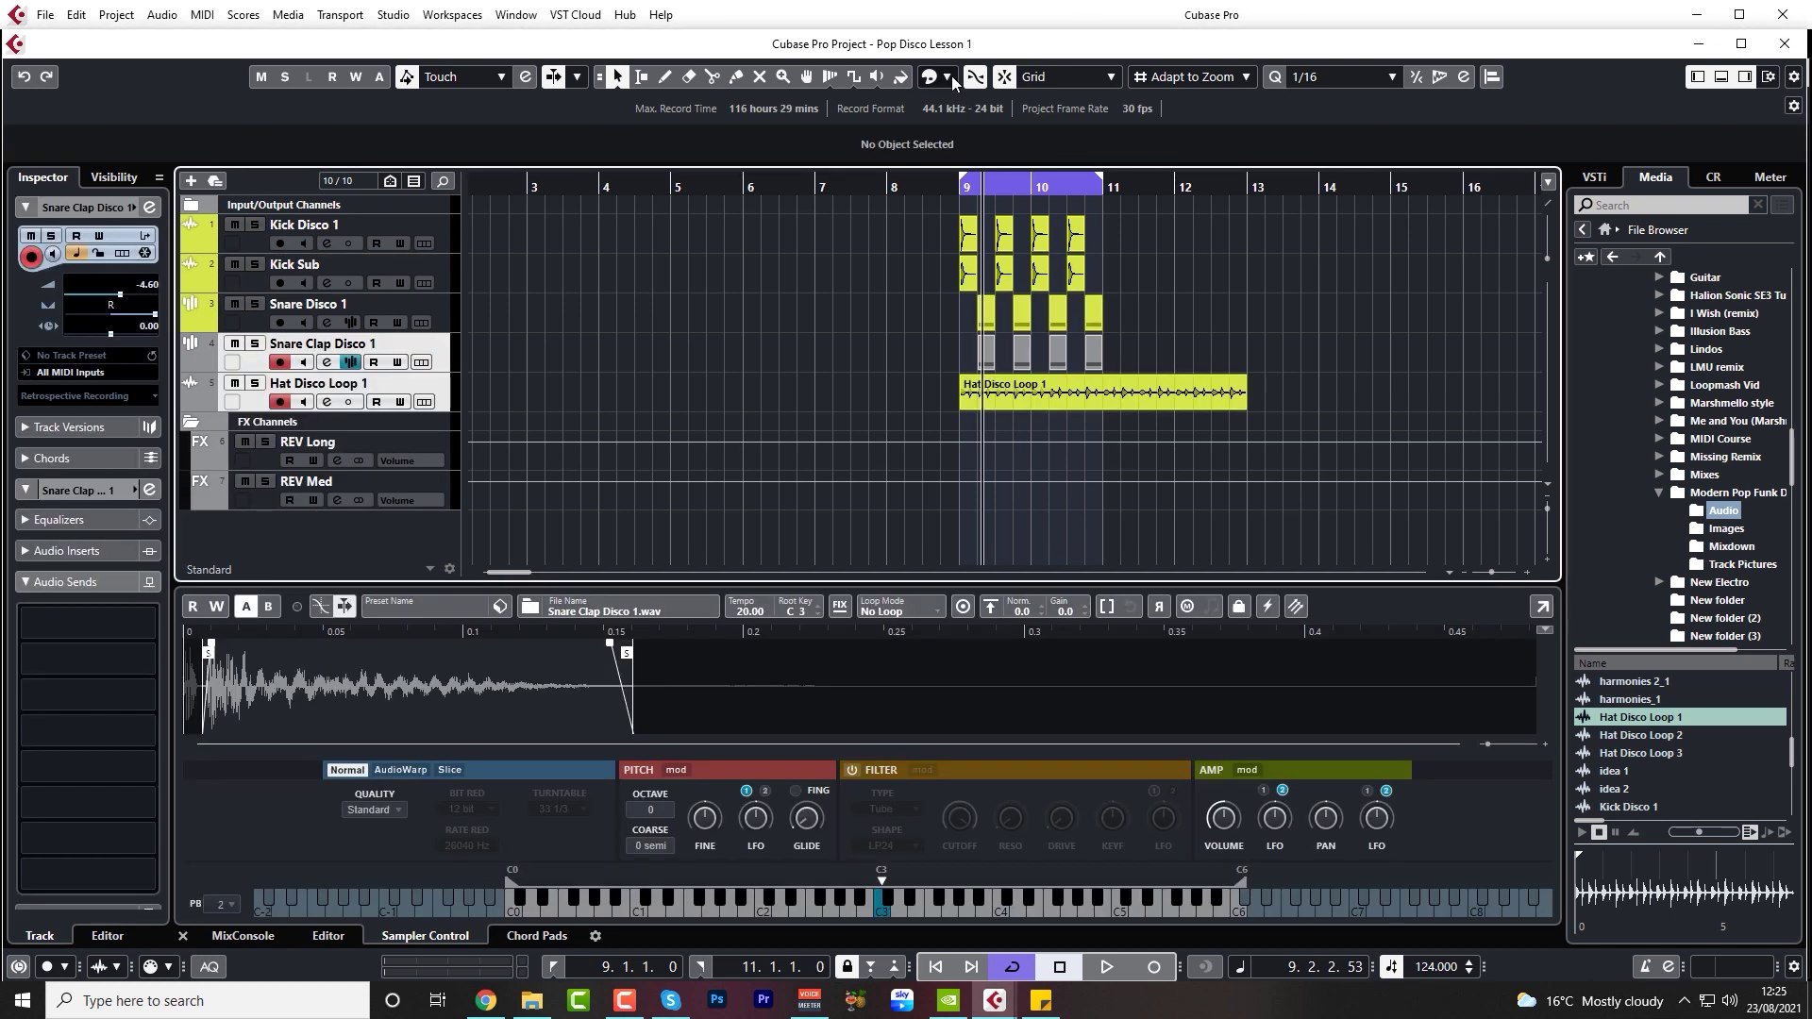
left_click(949, 77)
left_click(1031, 130)
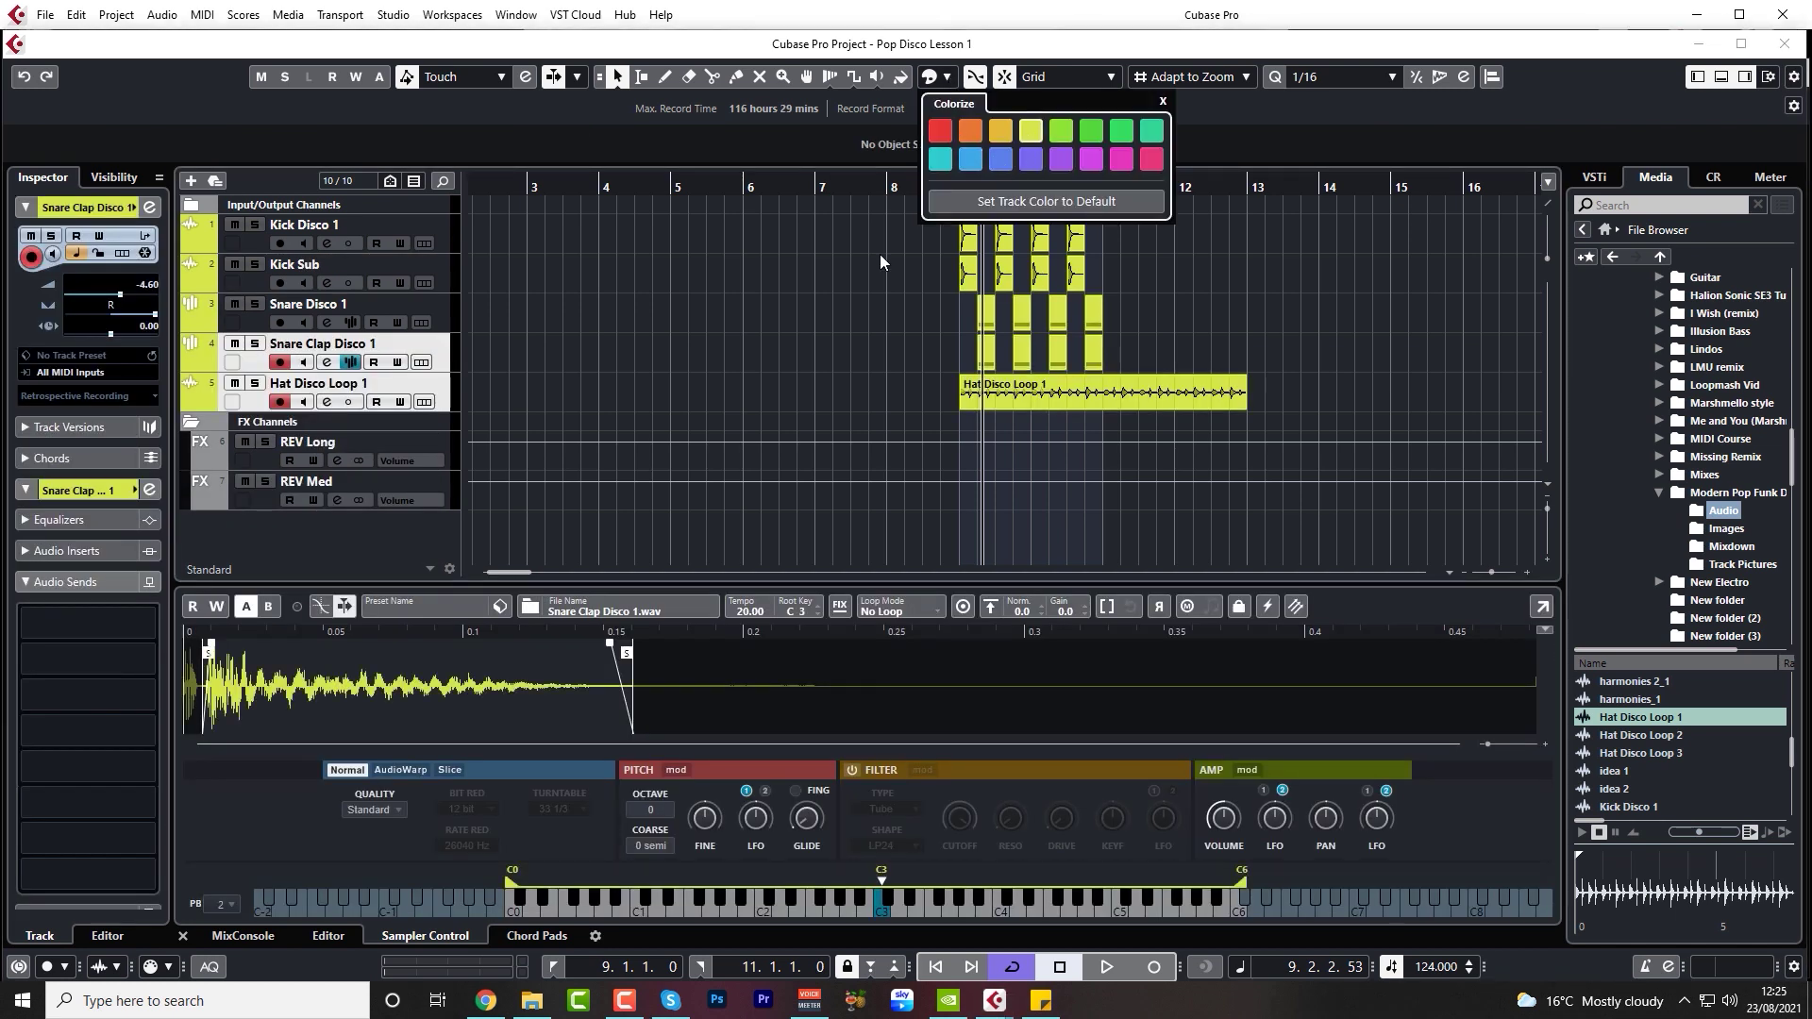
left_click(798, 337)
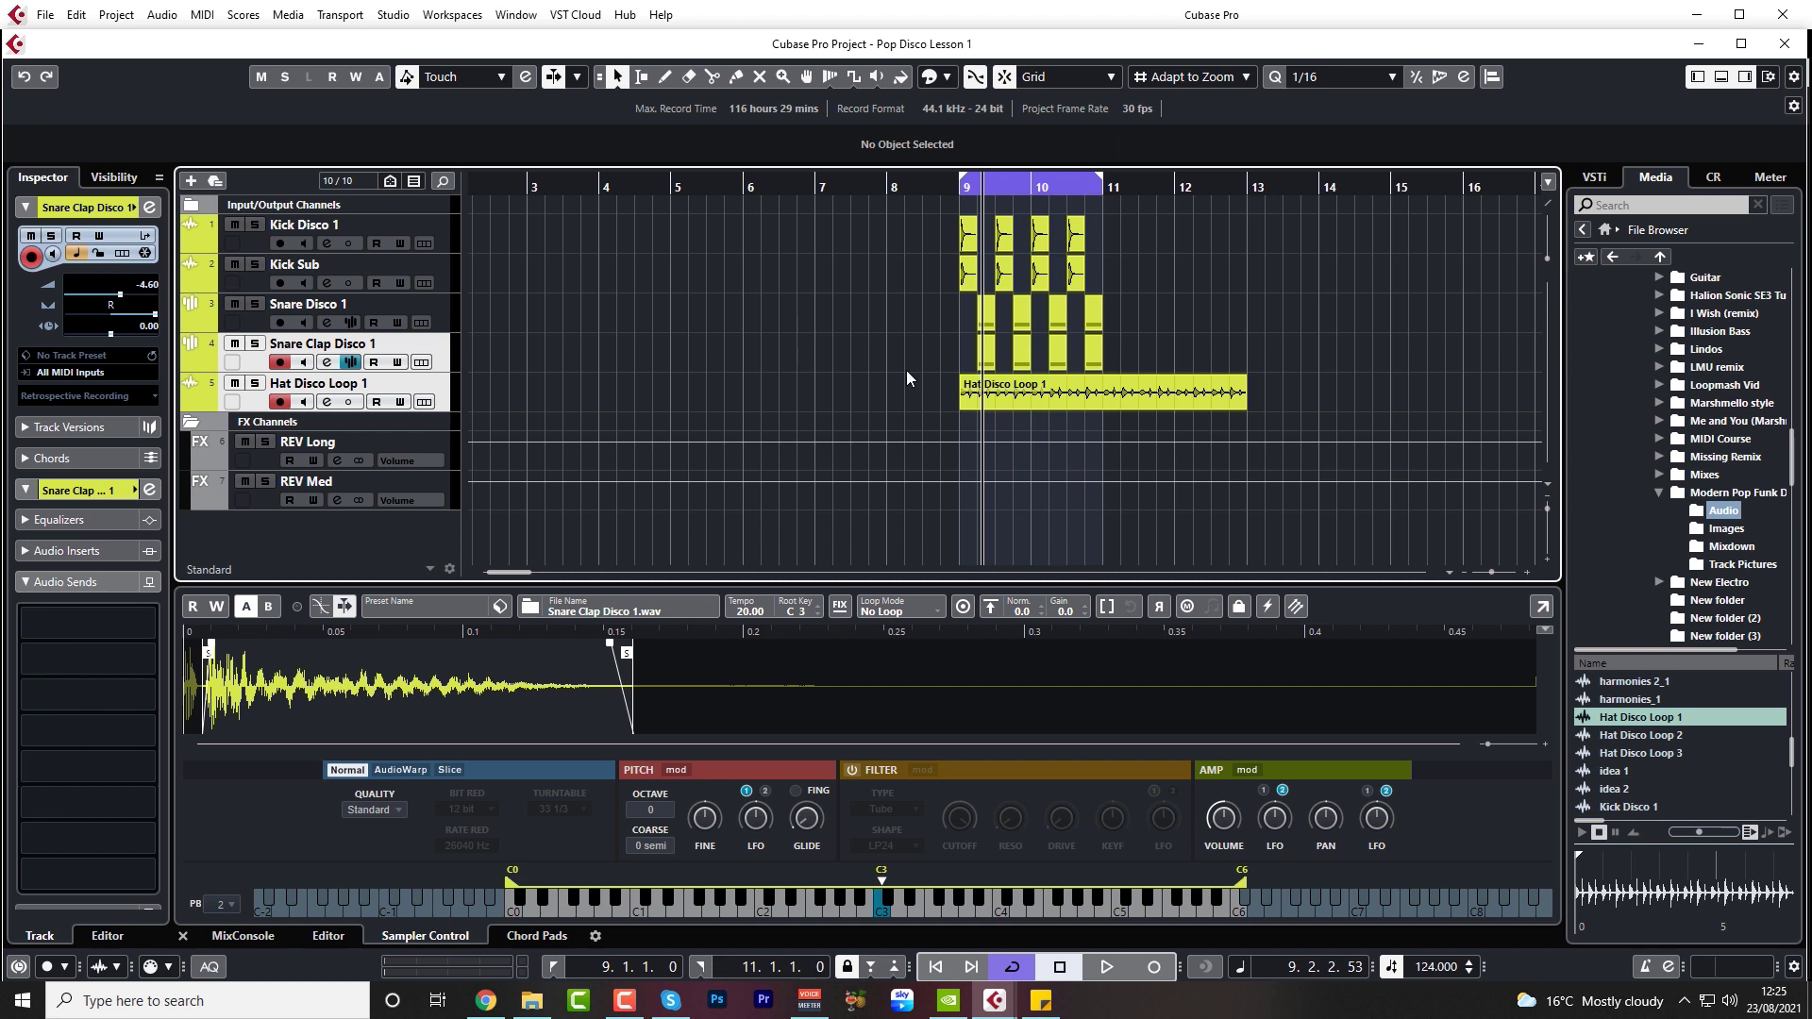
left_click(1081, 400)
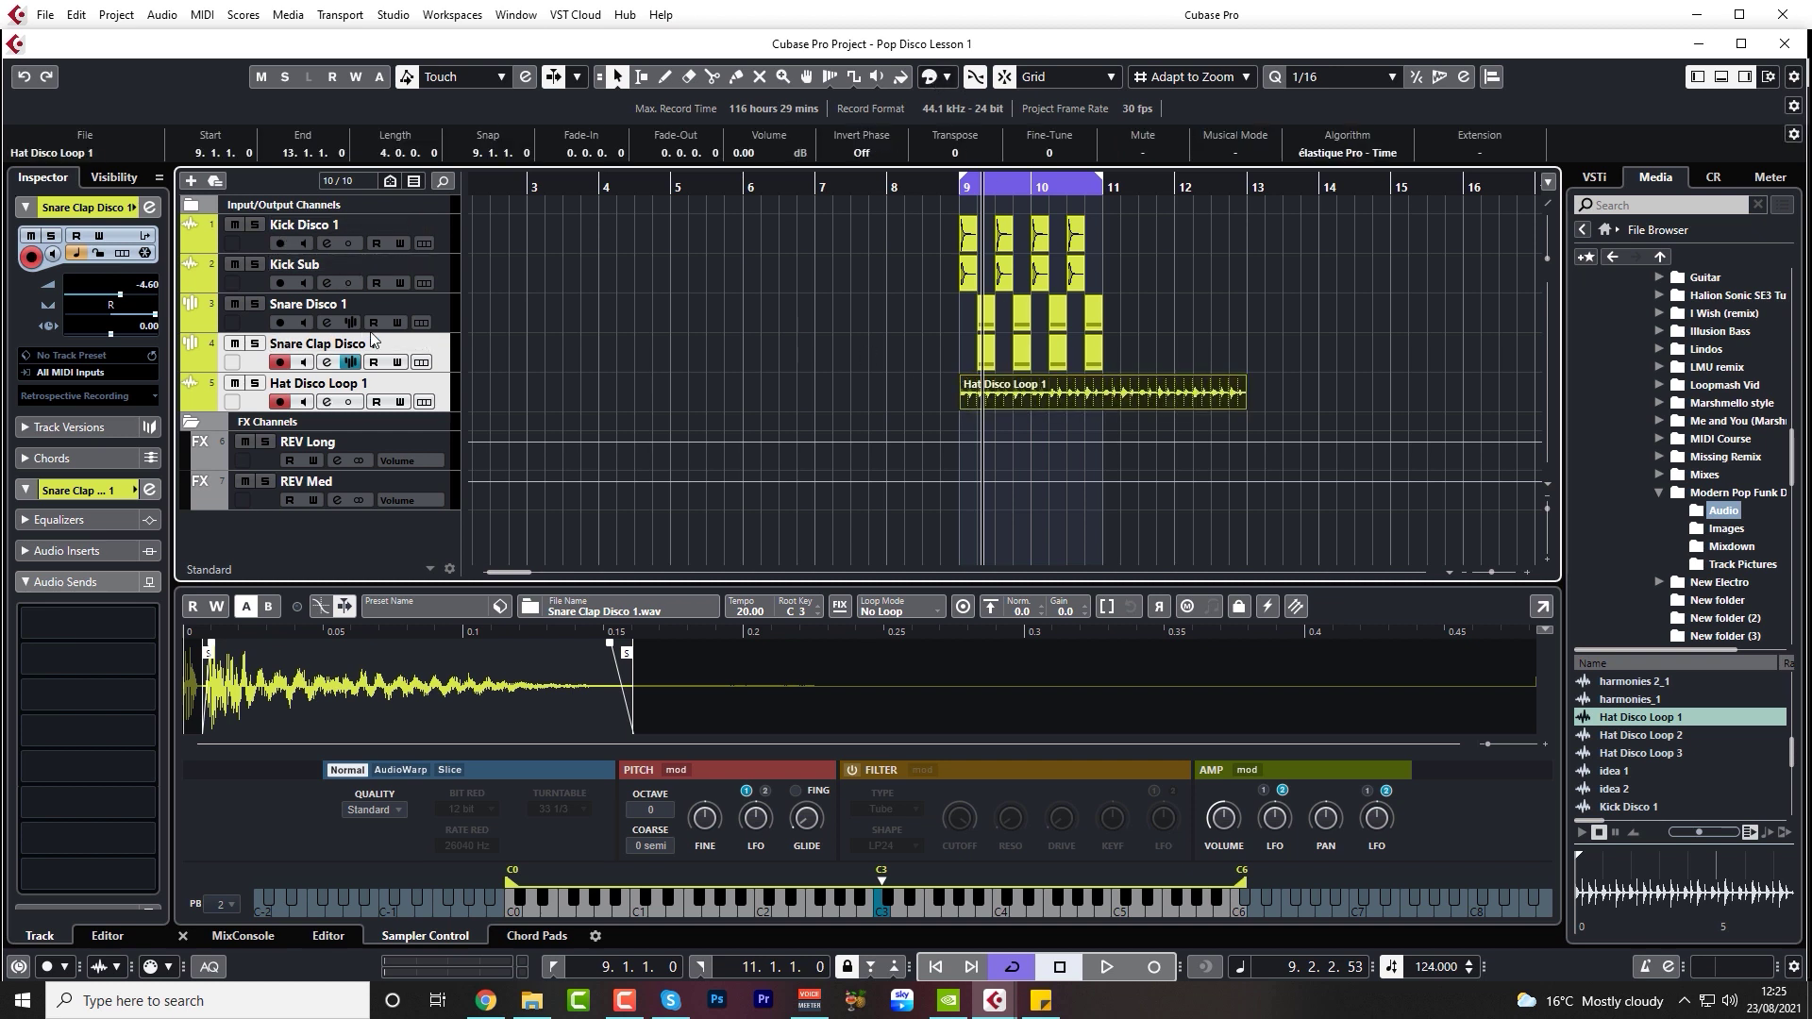
left_click(914, 342)
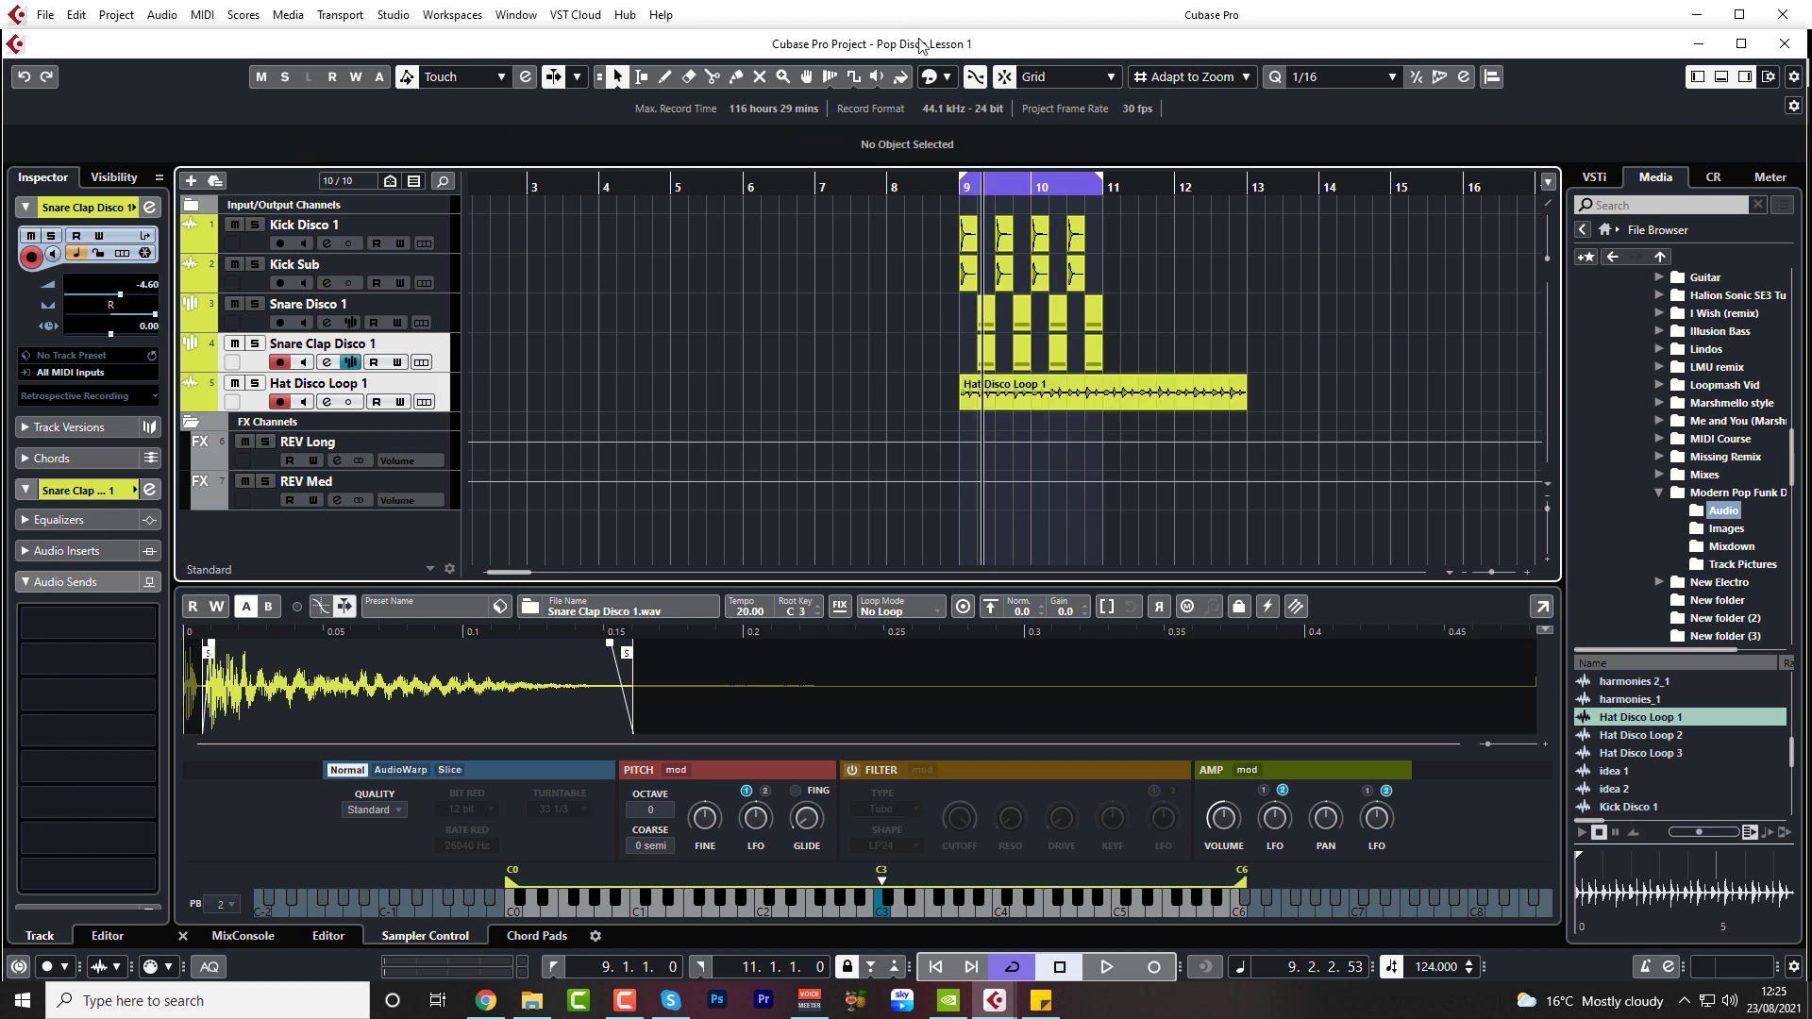
left_click(946, 77)
- Assign the first audio send of Snare Disco 1 to REV Med and solo the track during playback
left_click(256, 325)
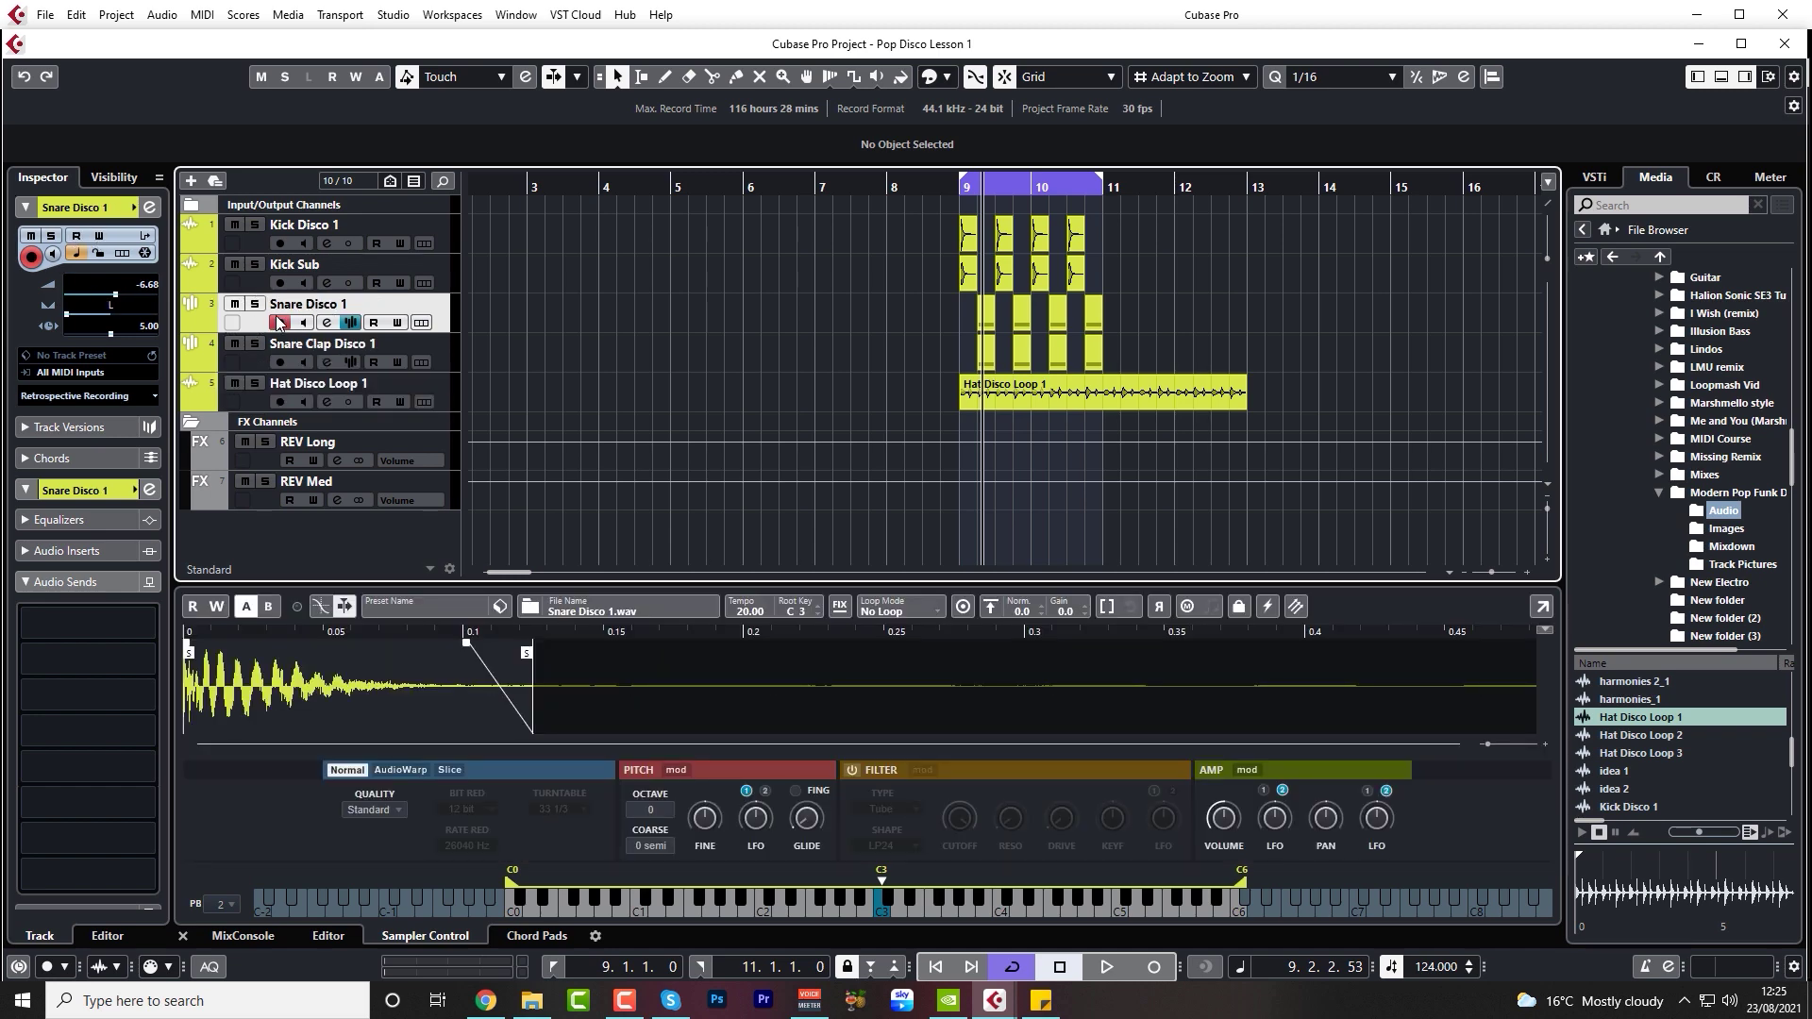
left_click(111, 620)
left_click(87, 710)
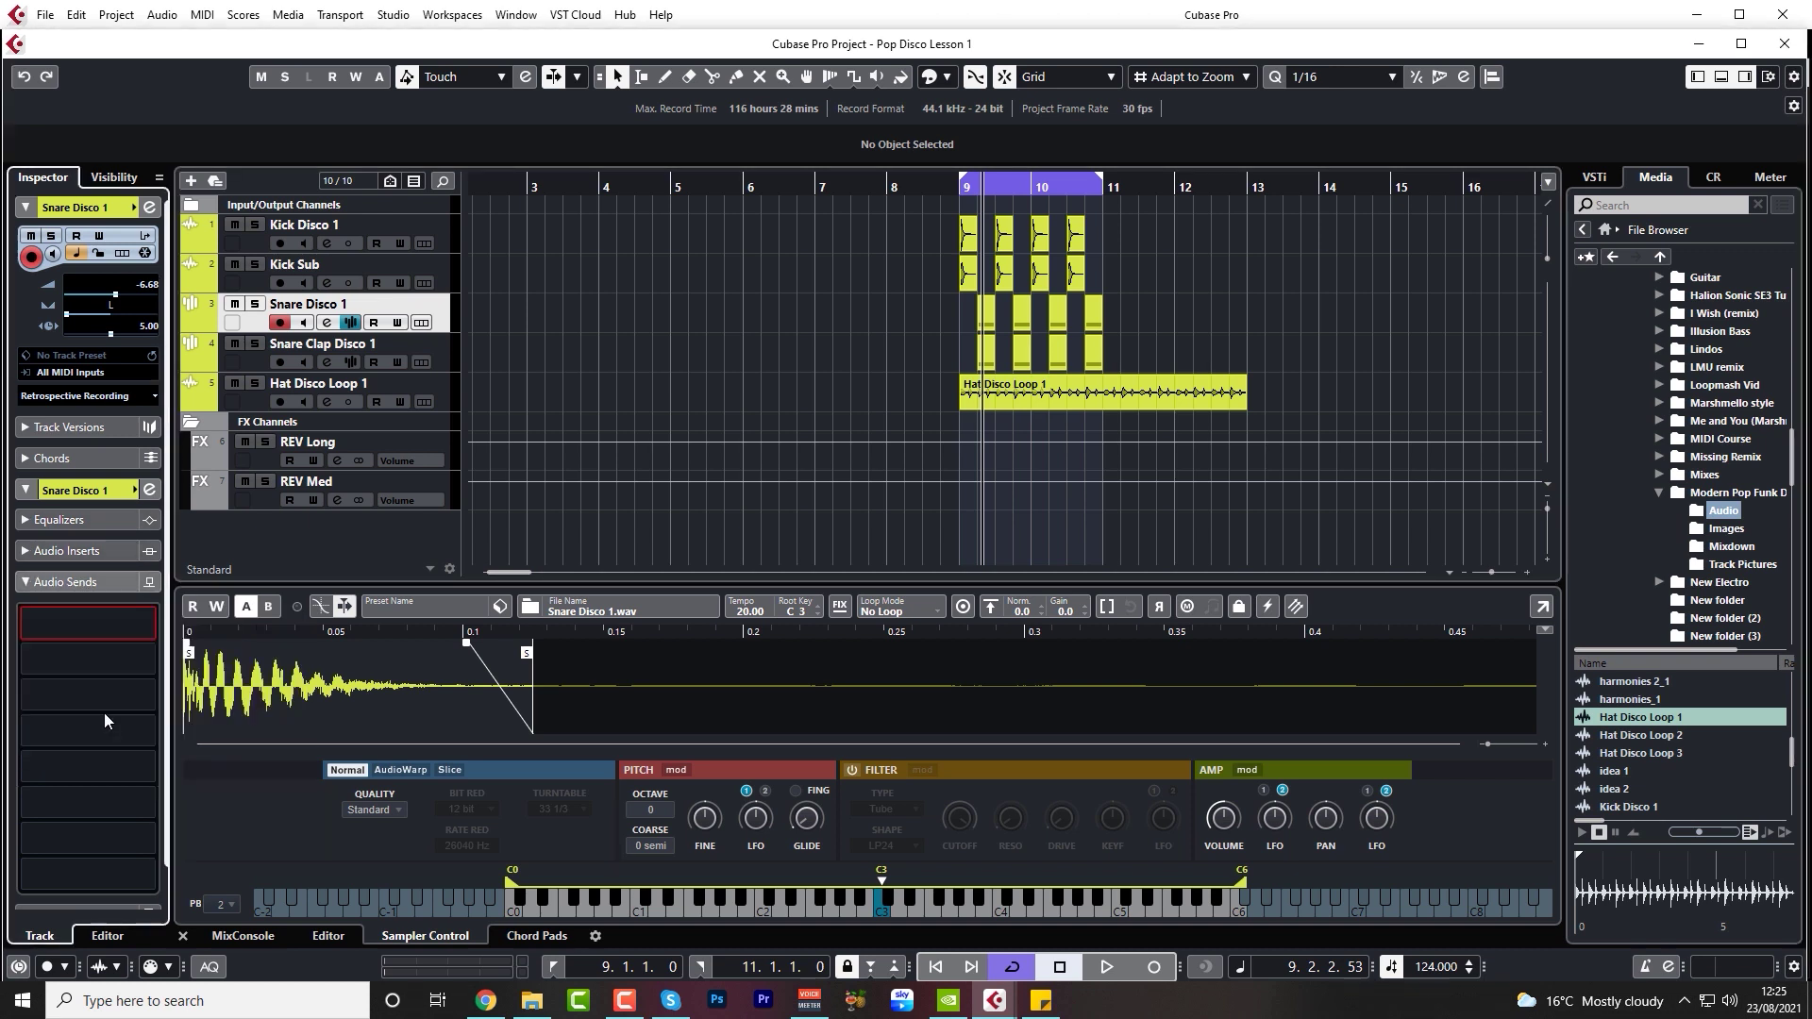
key("space")
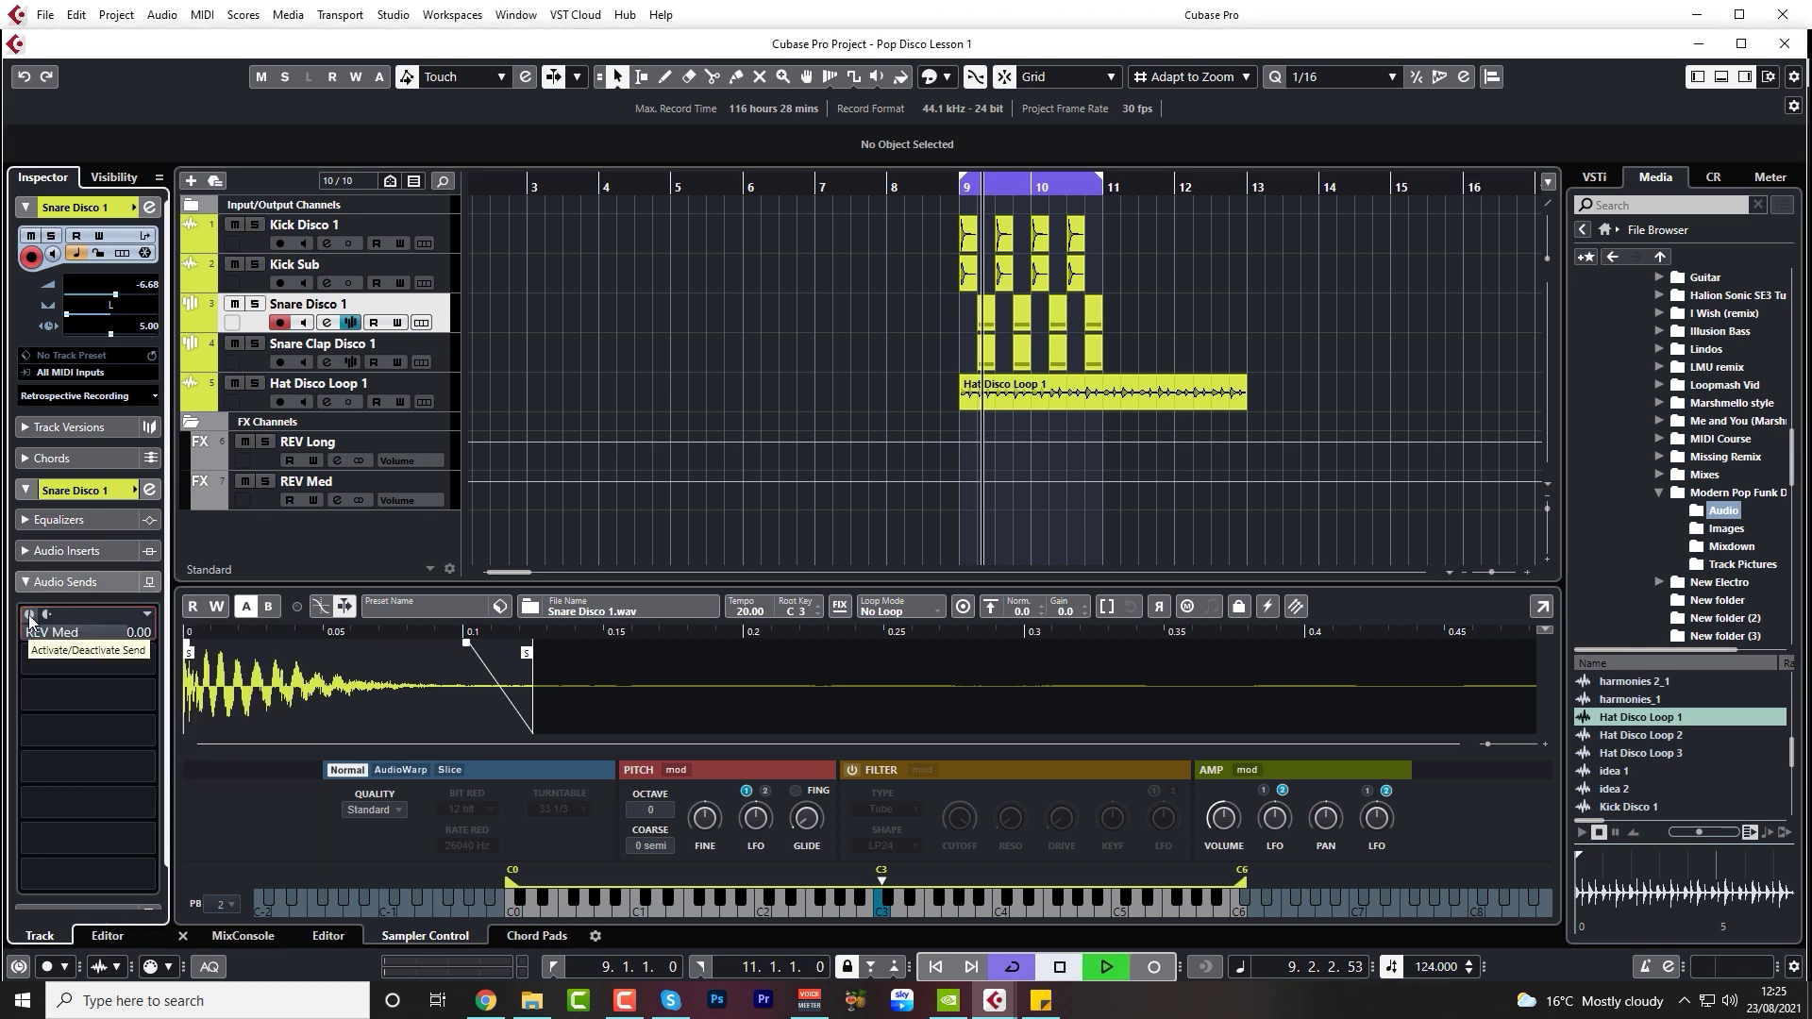
left_click(254, 302)
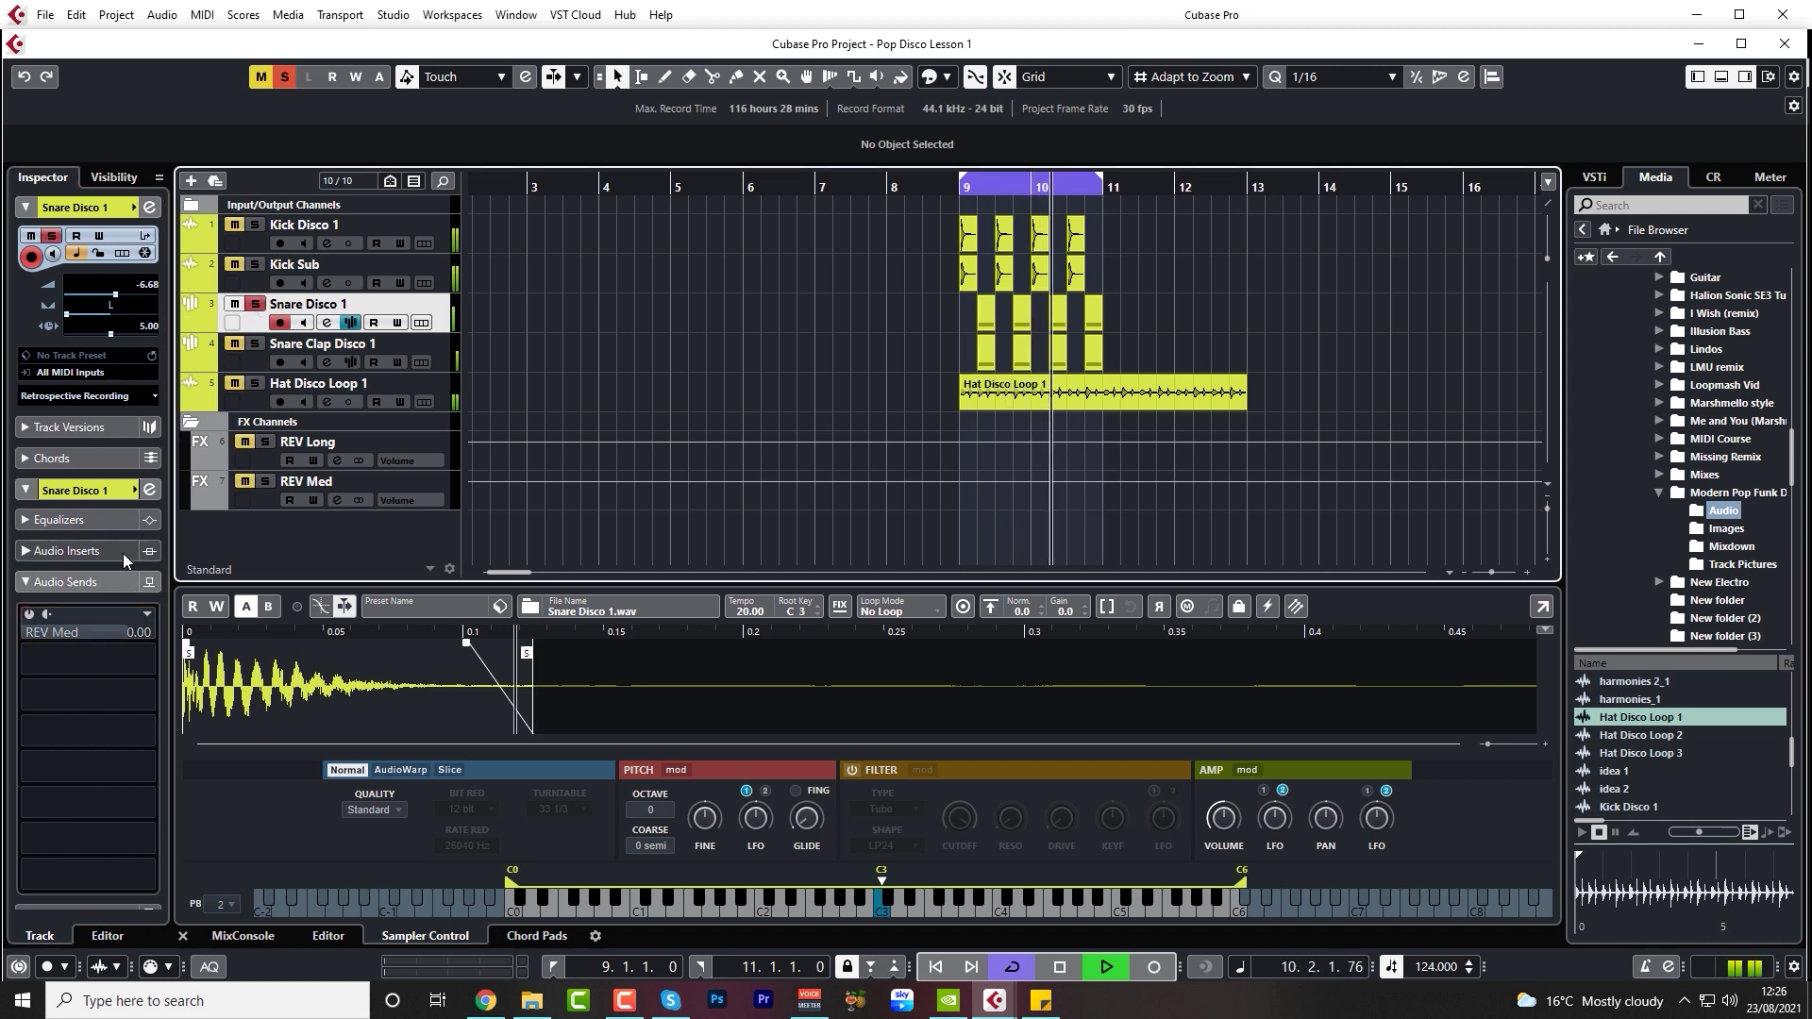
- Activate the Snare Disco 1 send to REV Med, solo REV Med and lower the send level to about -21.3 dB during playback
left_click(29, 614)
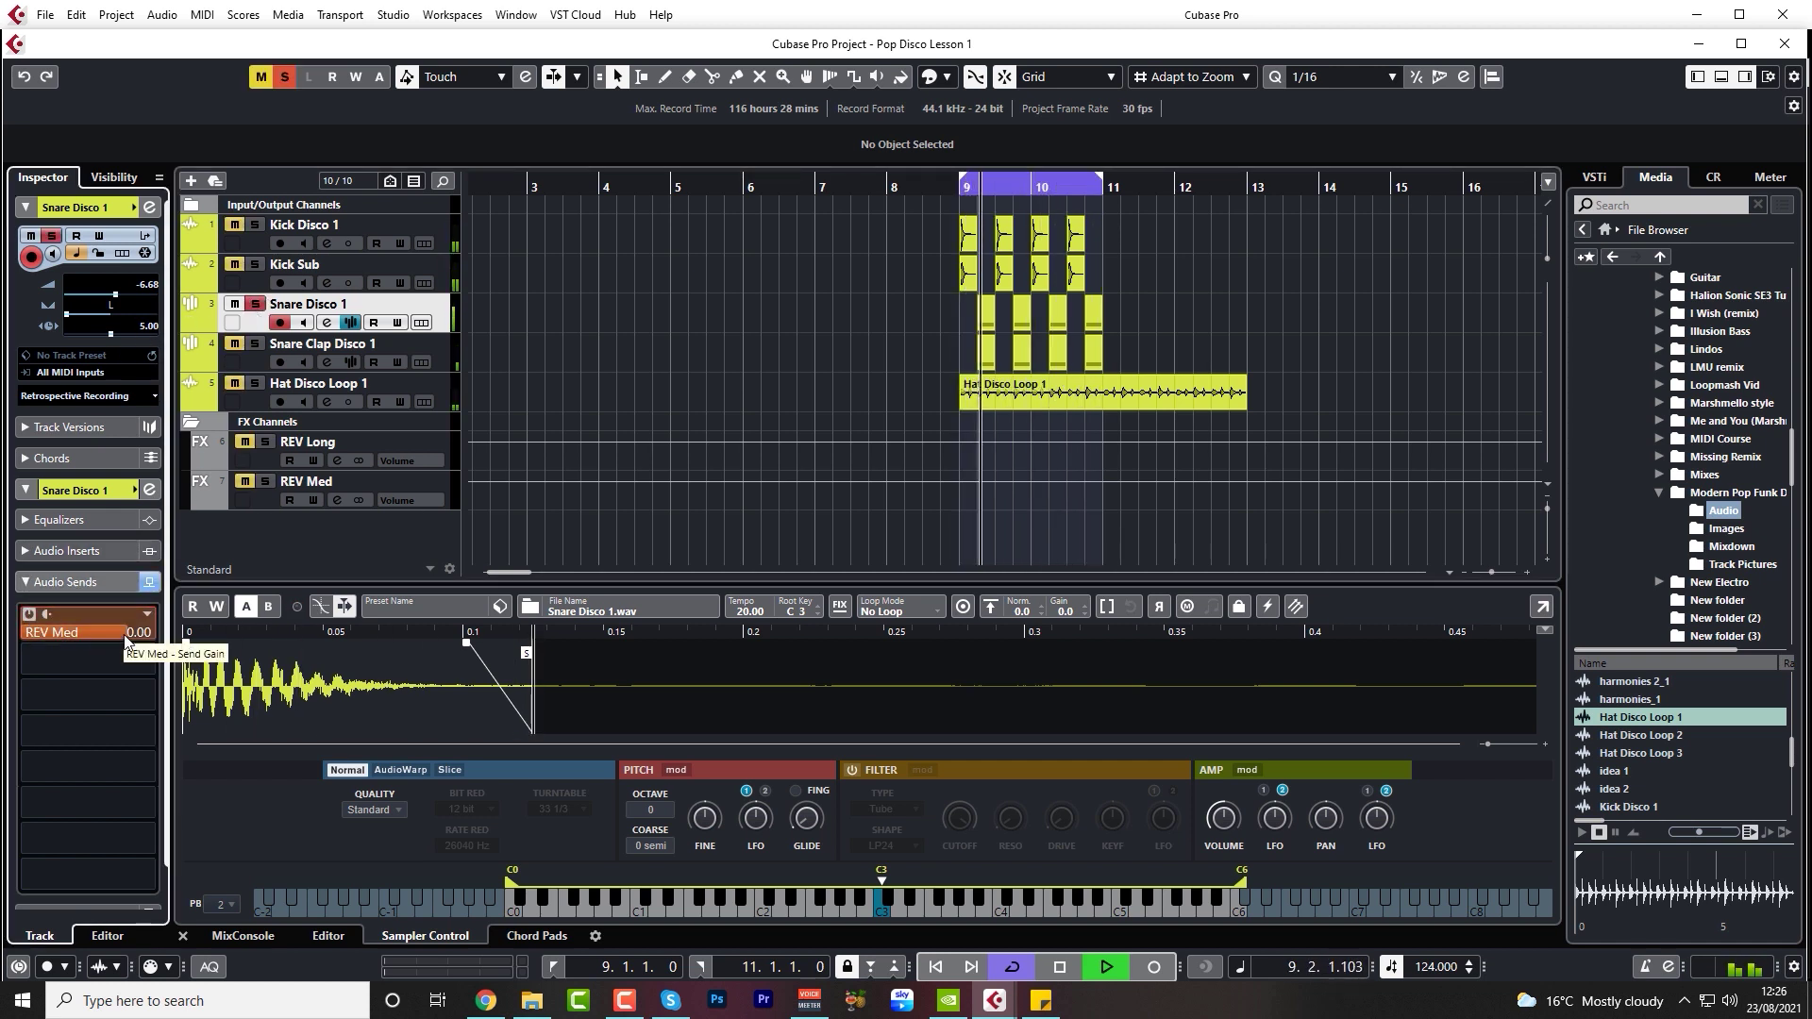
left_click(264, 483)
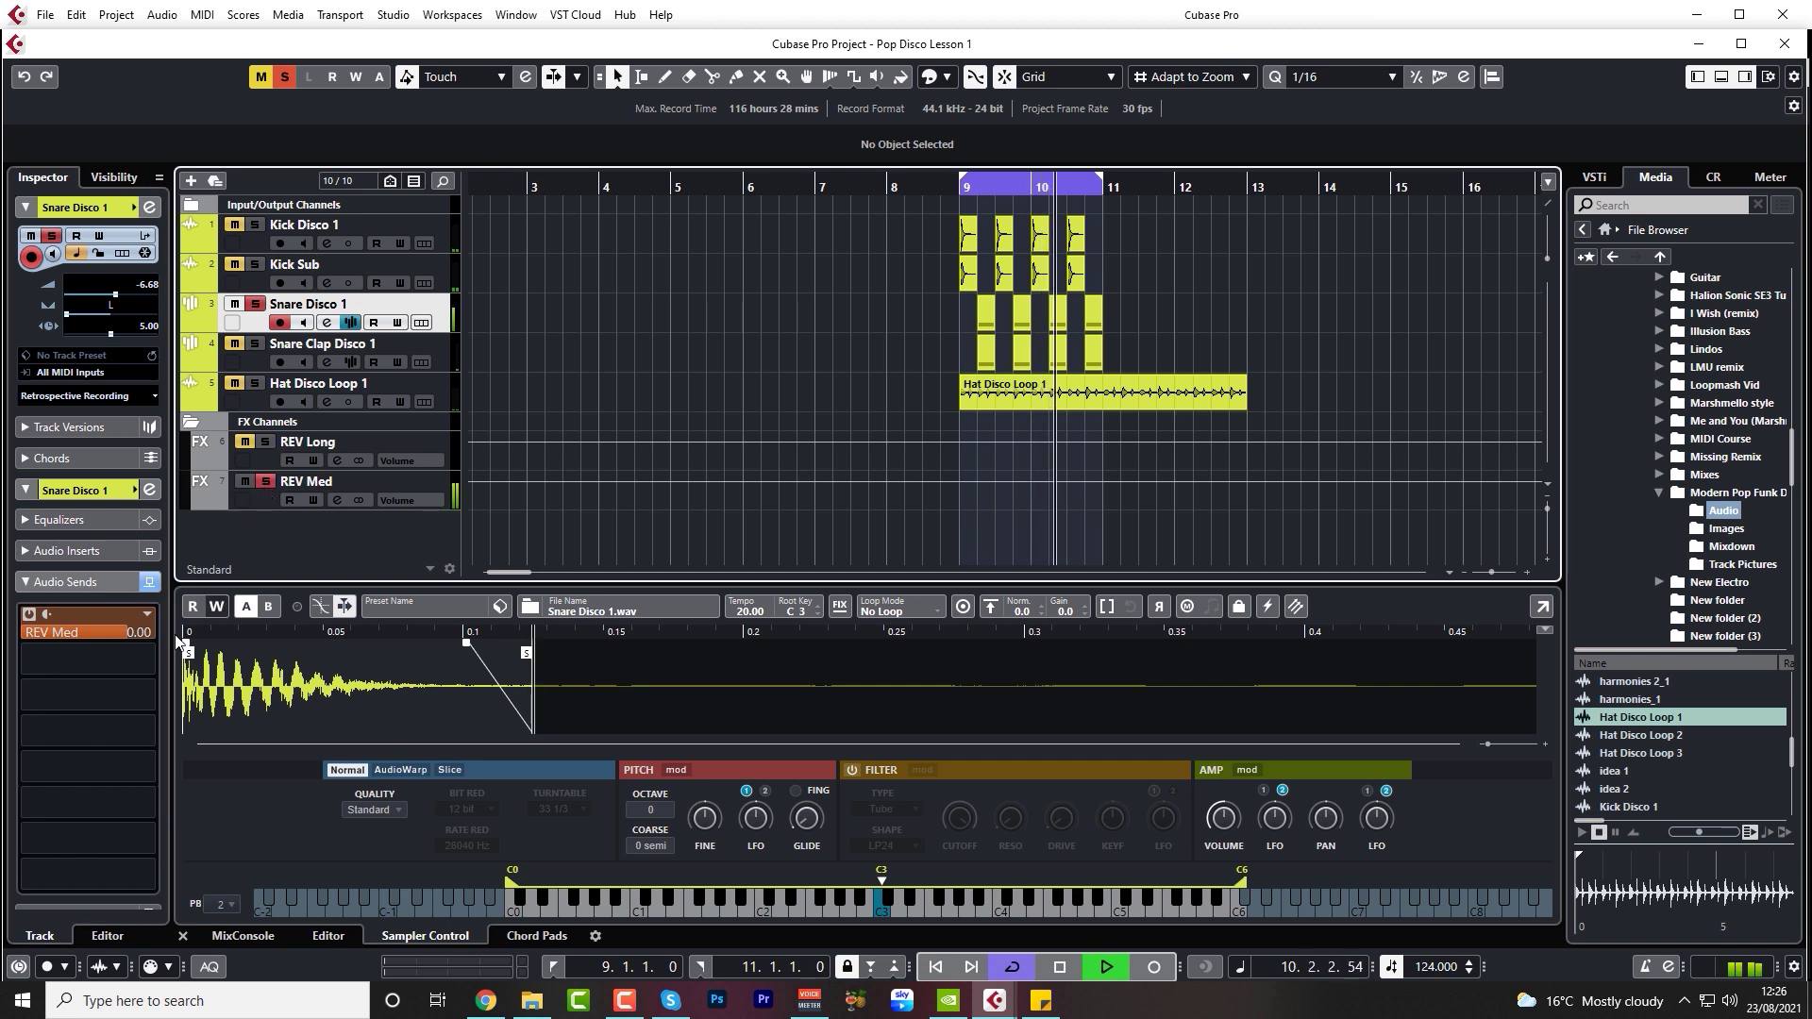
left_click_drag(123, 631, 38, 649)
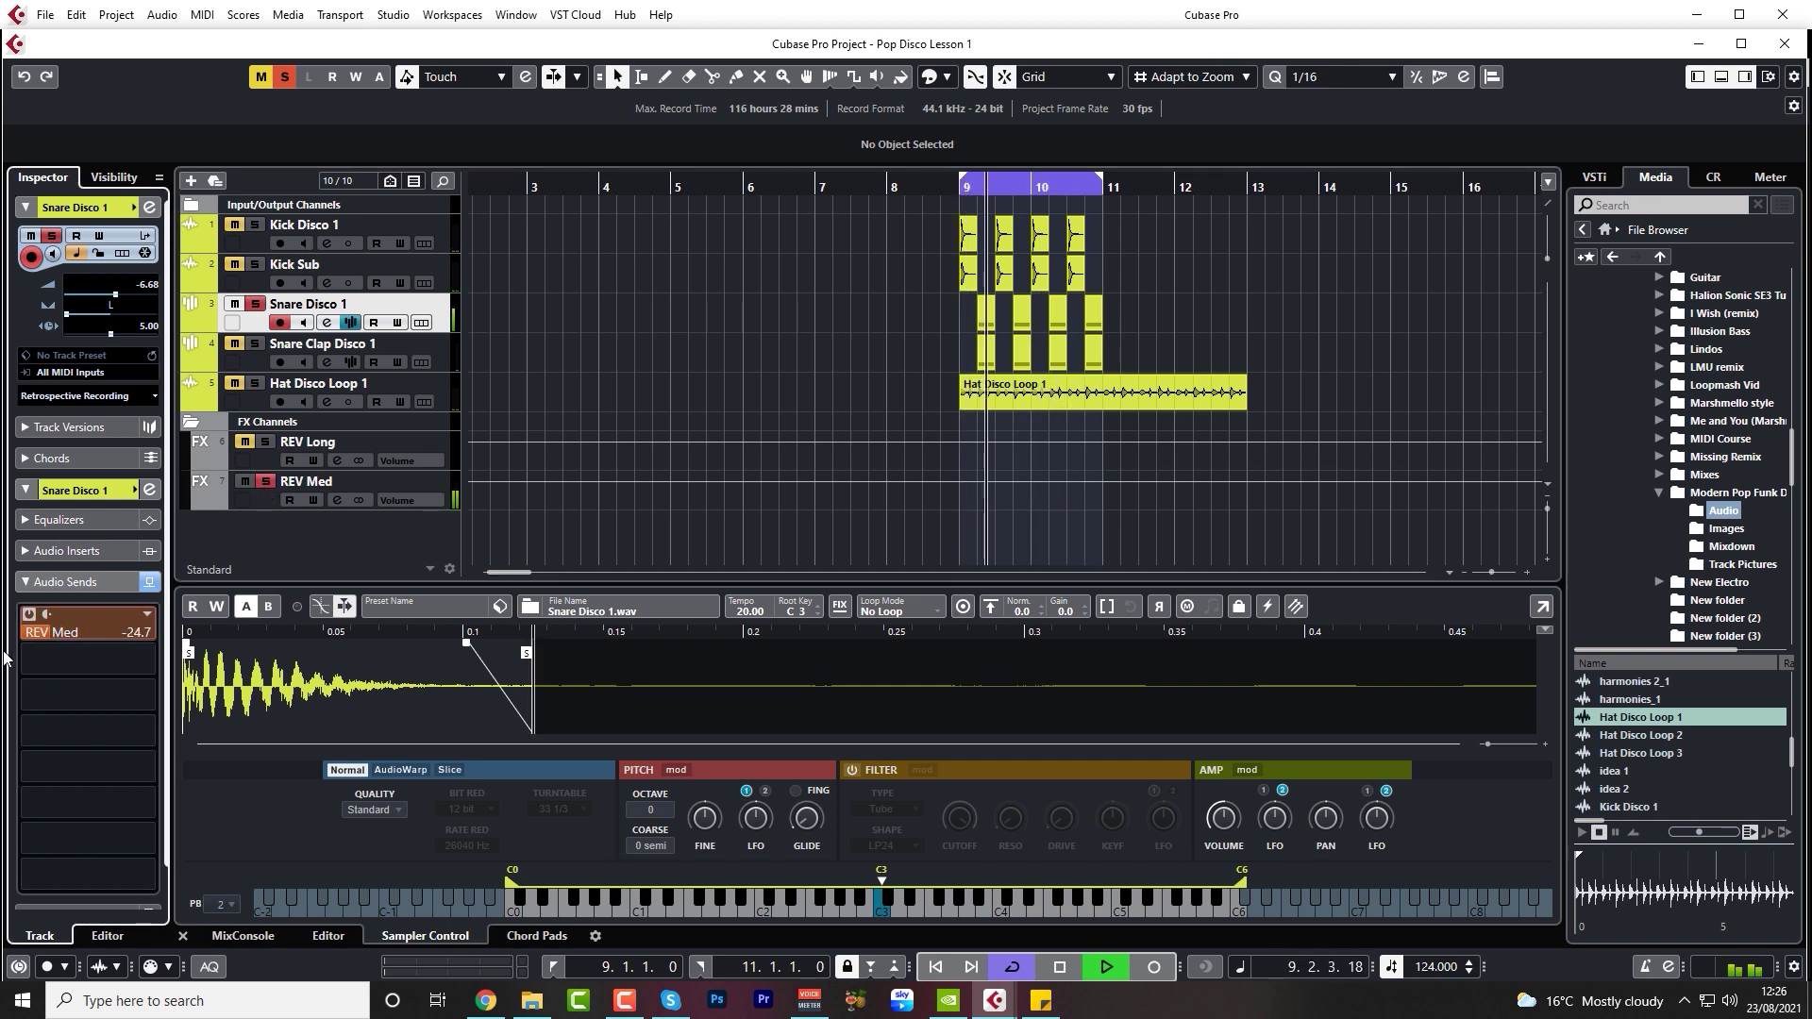
key("space")
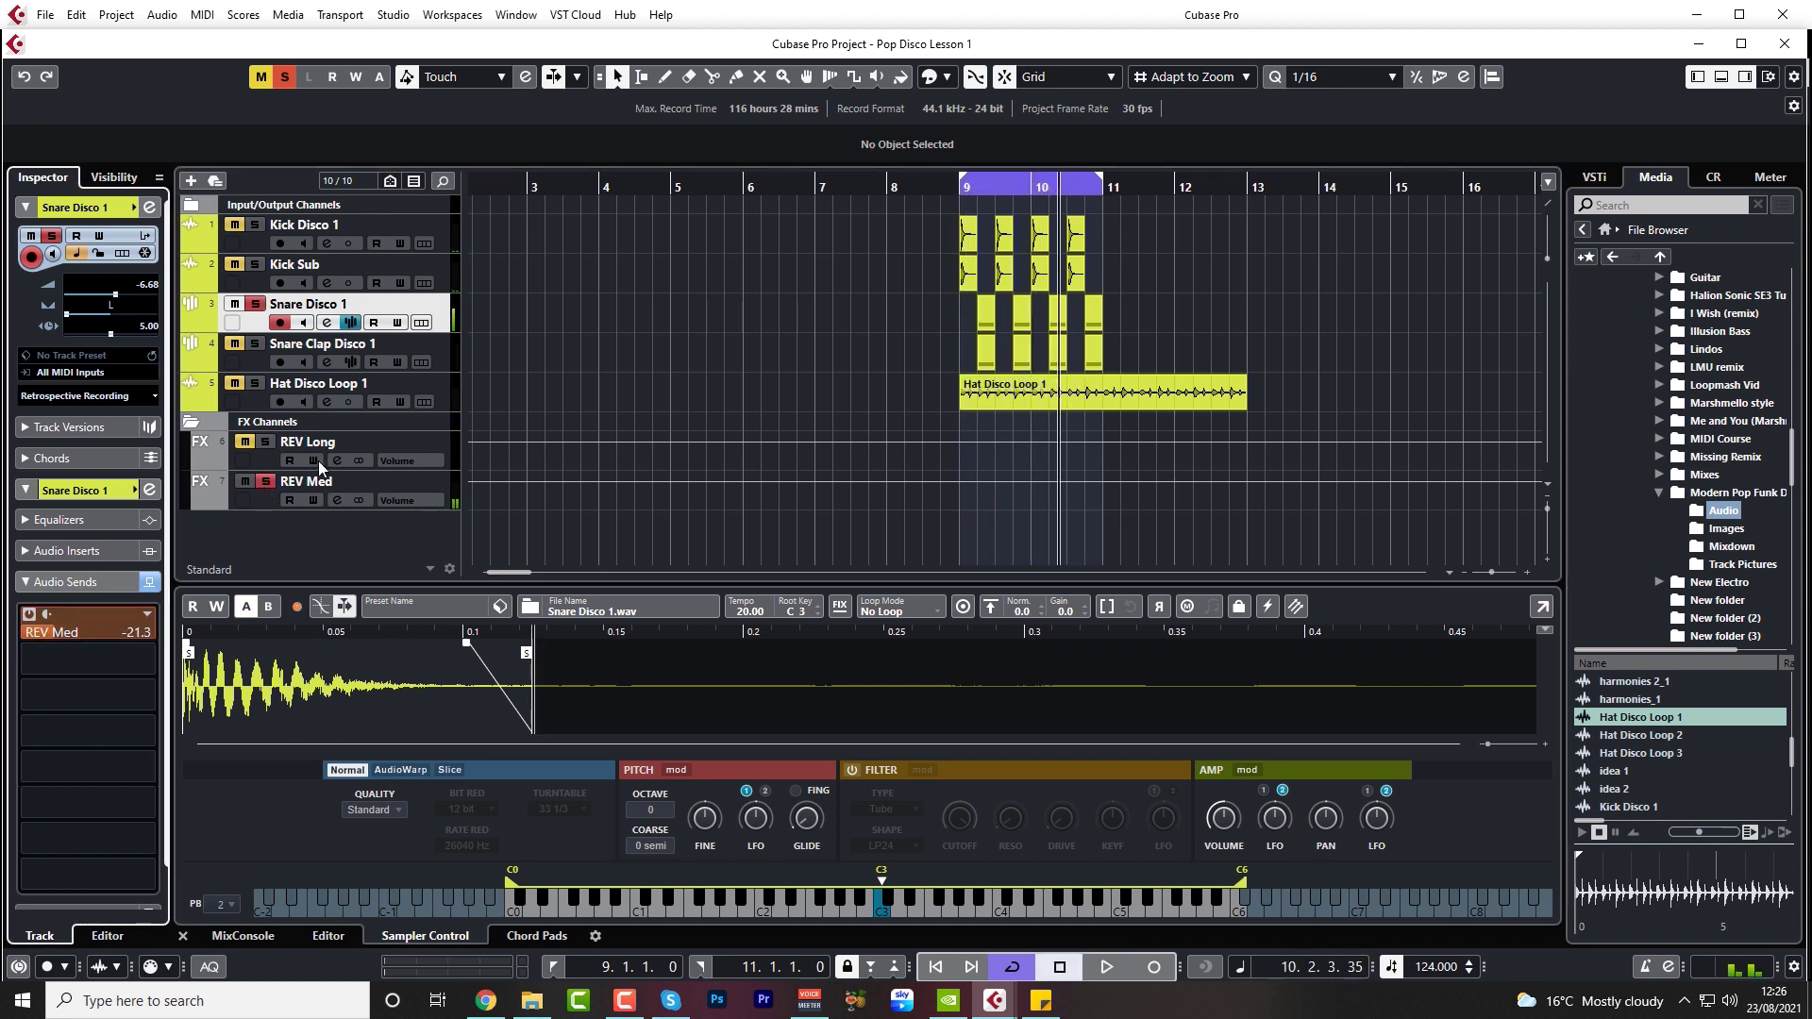
- Enable the low-cut filter in the REV Med channel equalizer and set it to about 380 Hz
left_click(337, 500)
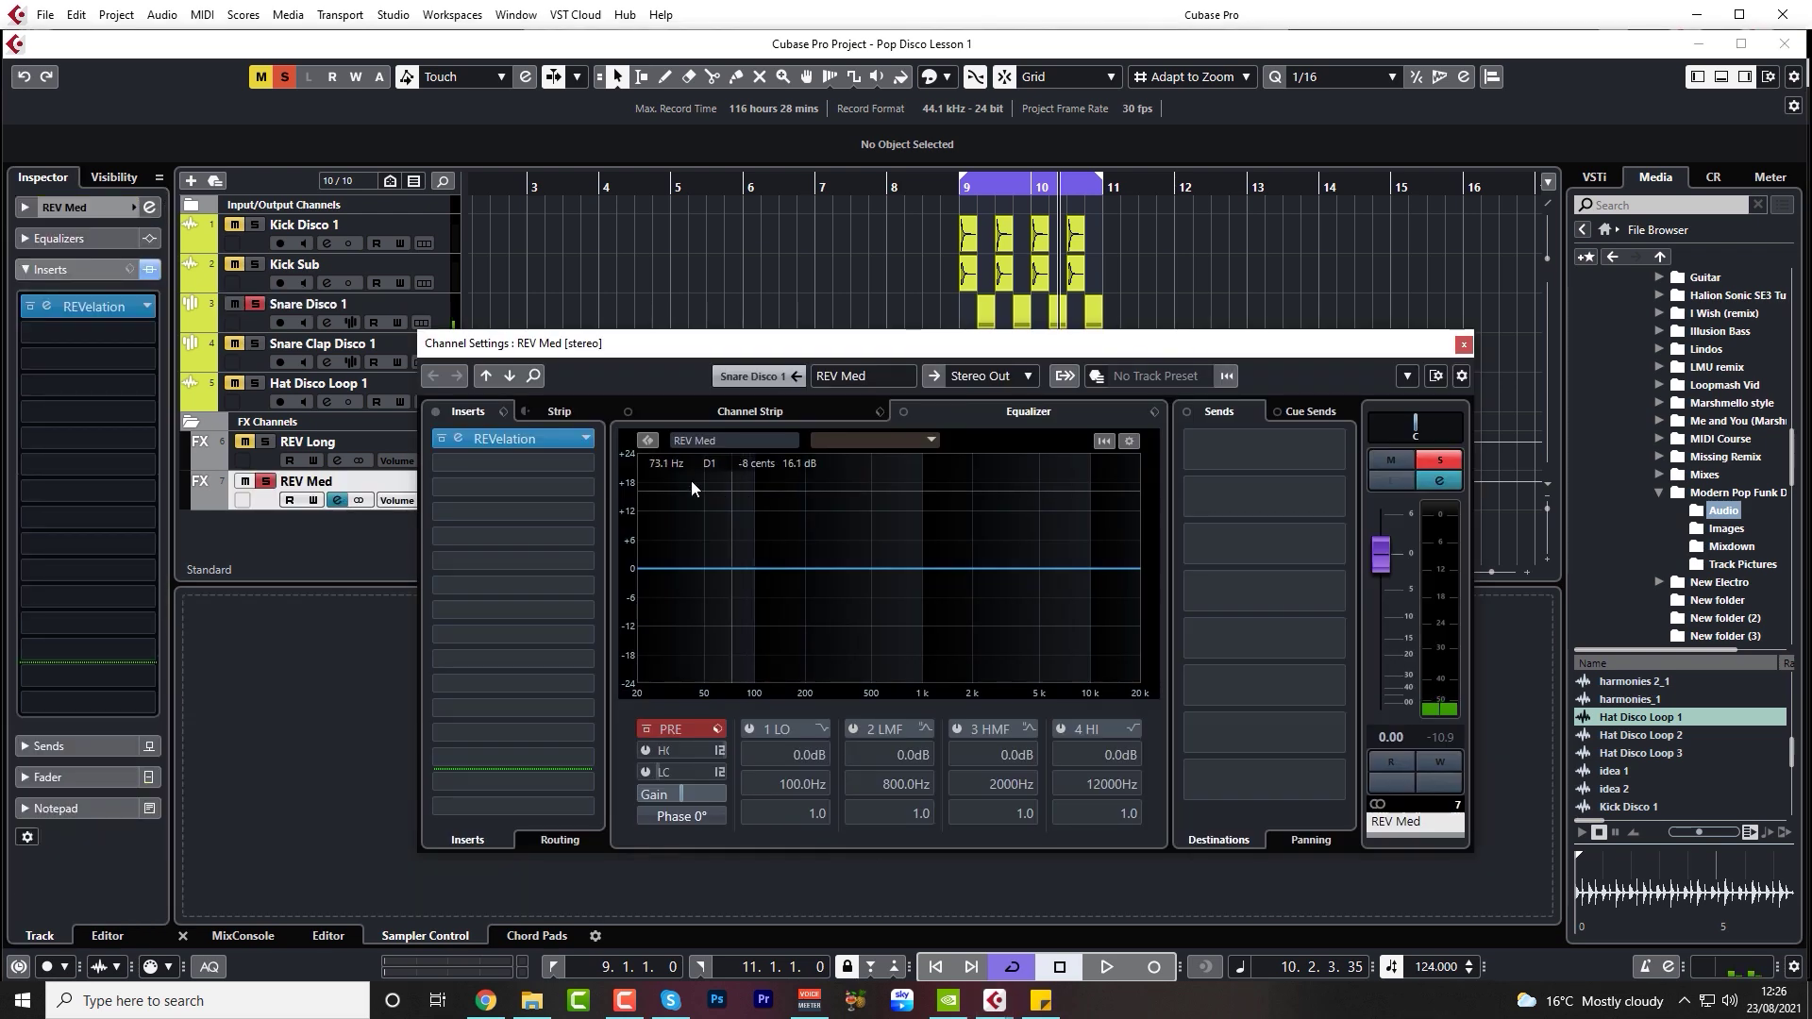
left_click(645, 772)
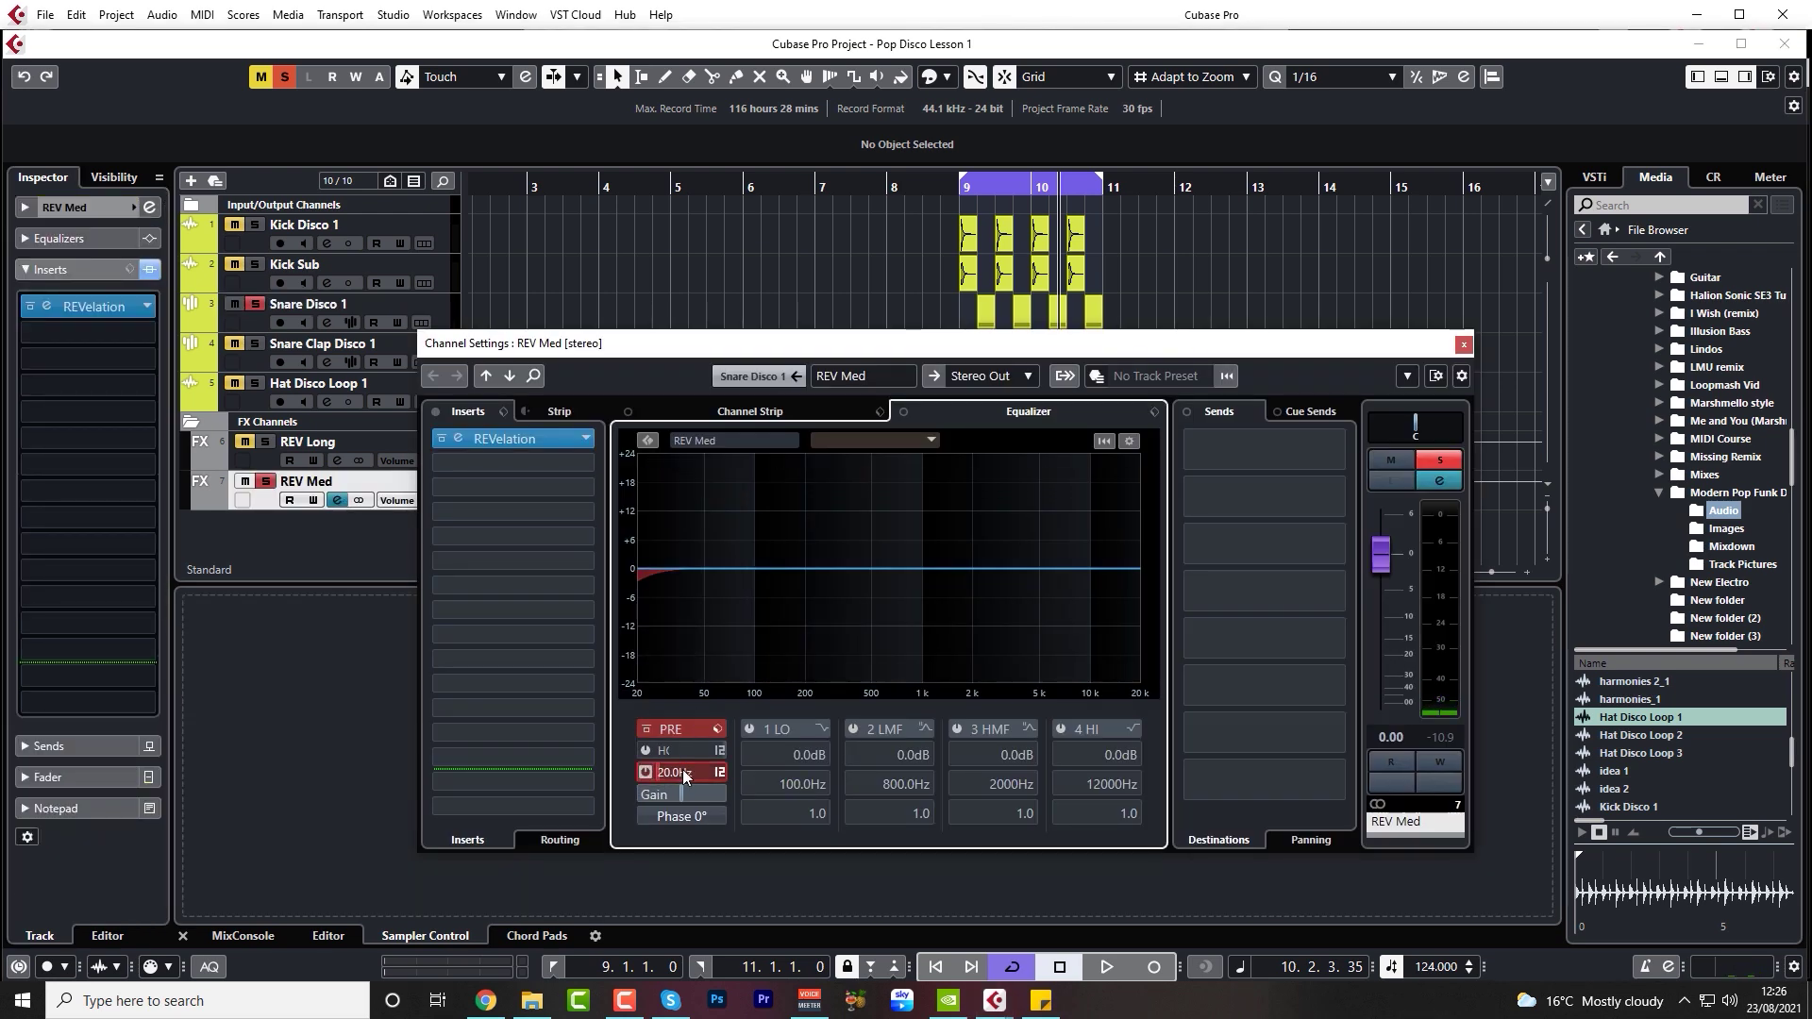
left_click_drag(714, 683, 774, 558)
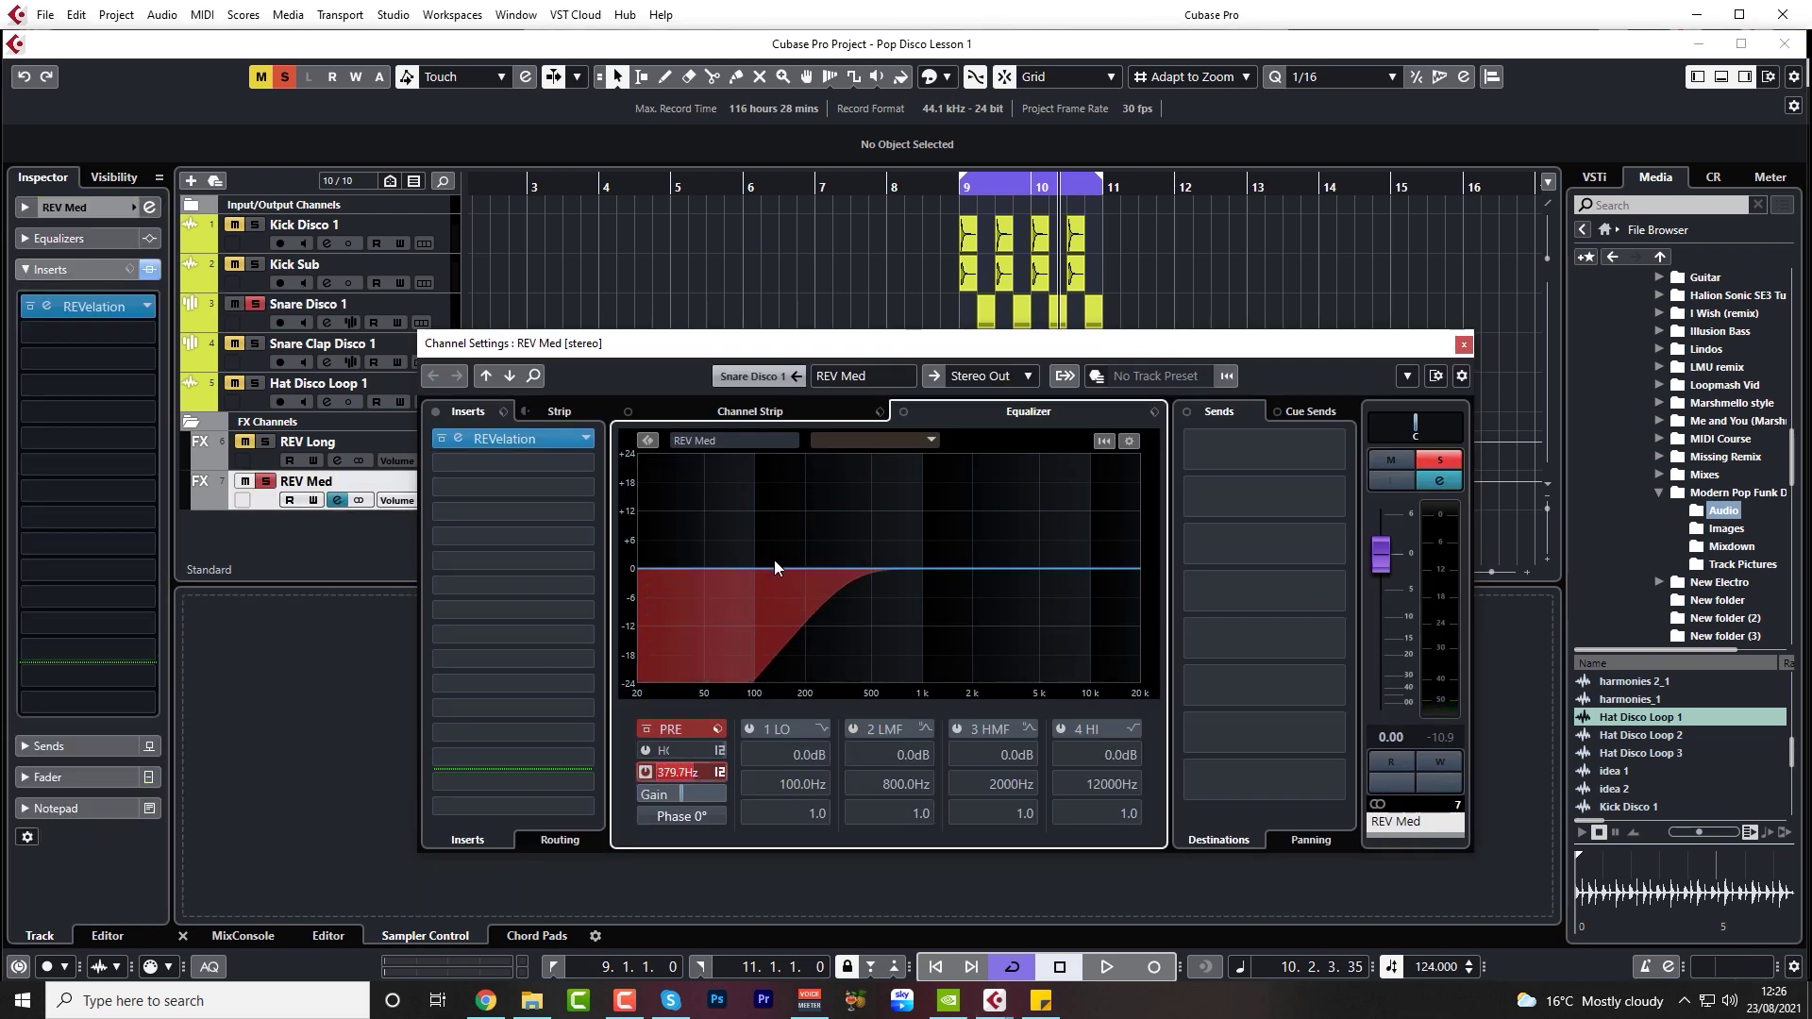
- Enable the low-cut filter on REV Long at about 428 Hz, resume playback and close the channel settings
left_click(274, 449)
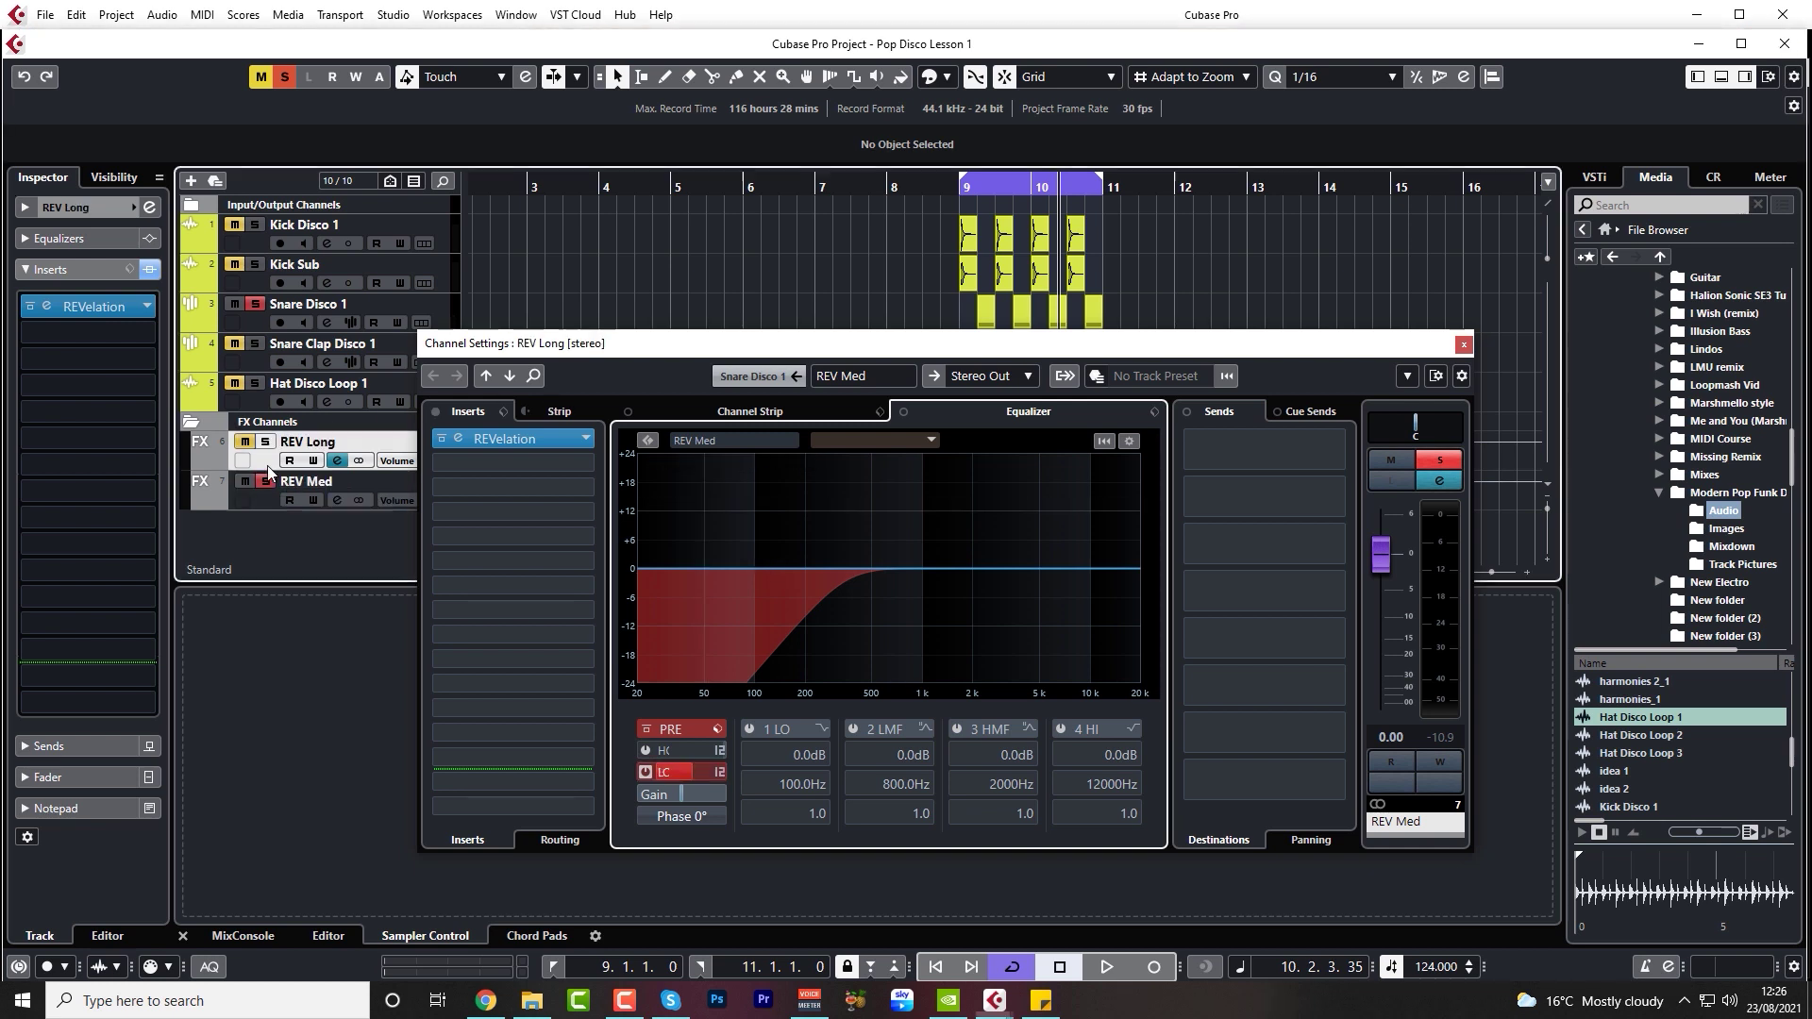
left_click(649, 772)
left_click_drag(694, 778, 779, 564)
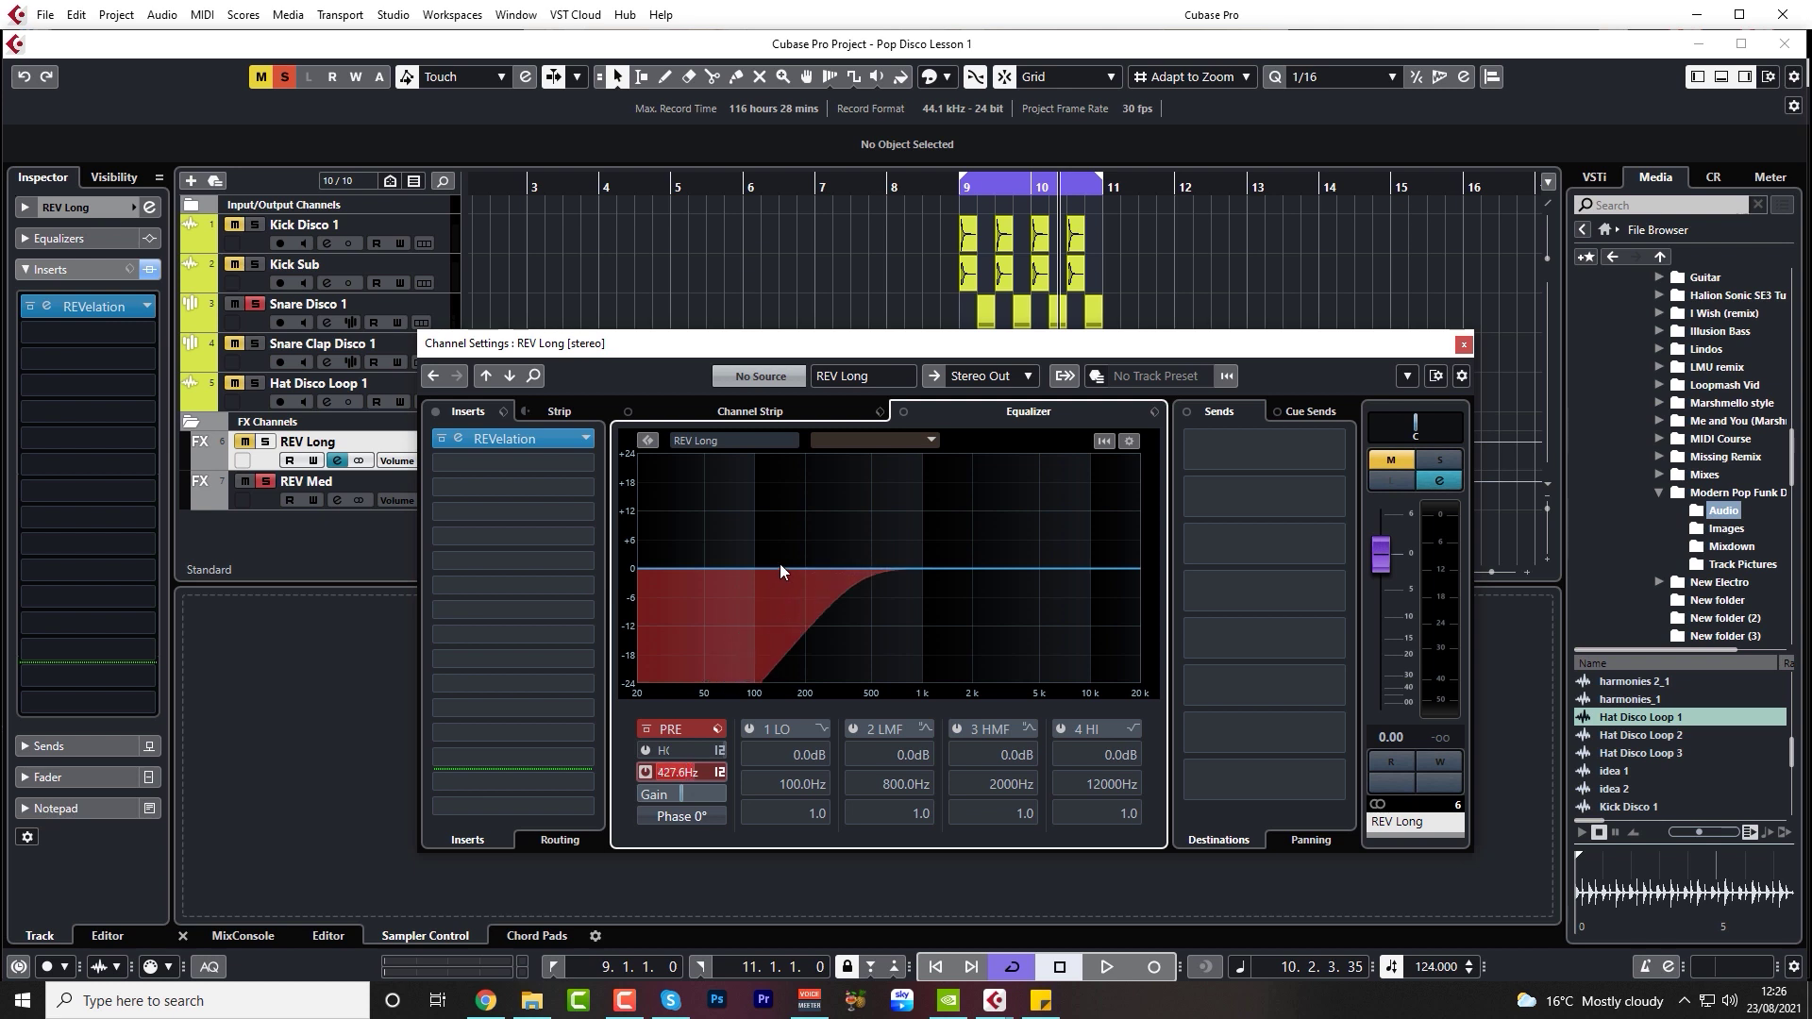
key("space")
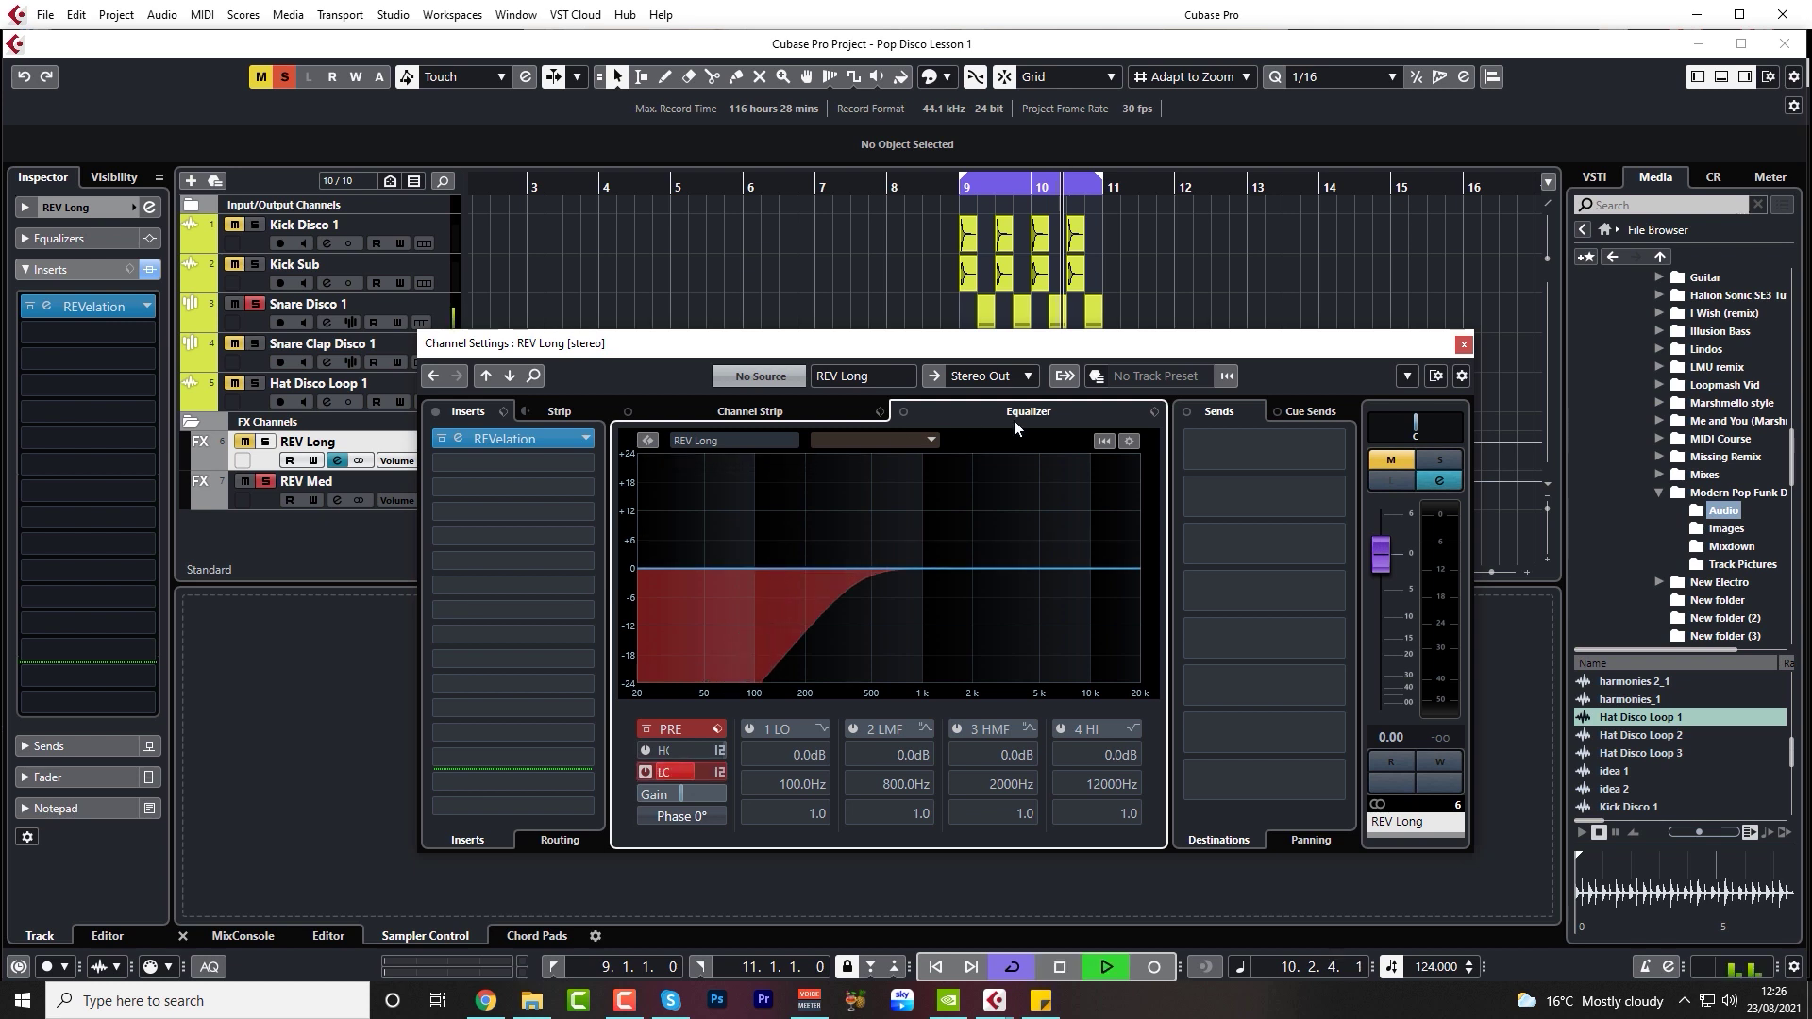
left_click(1463, 346)
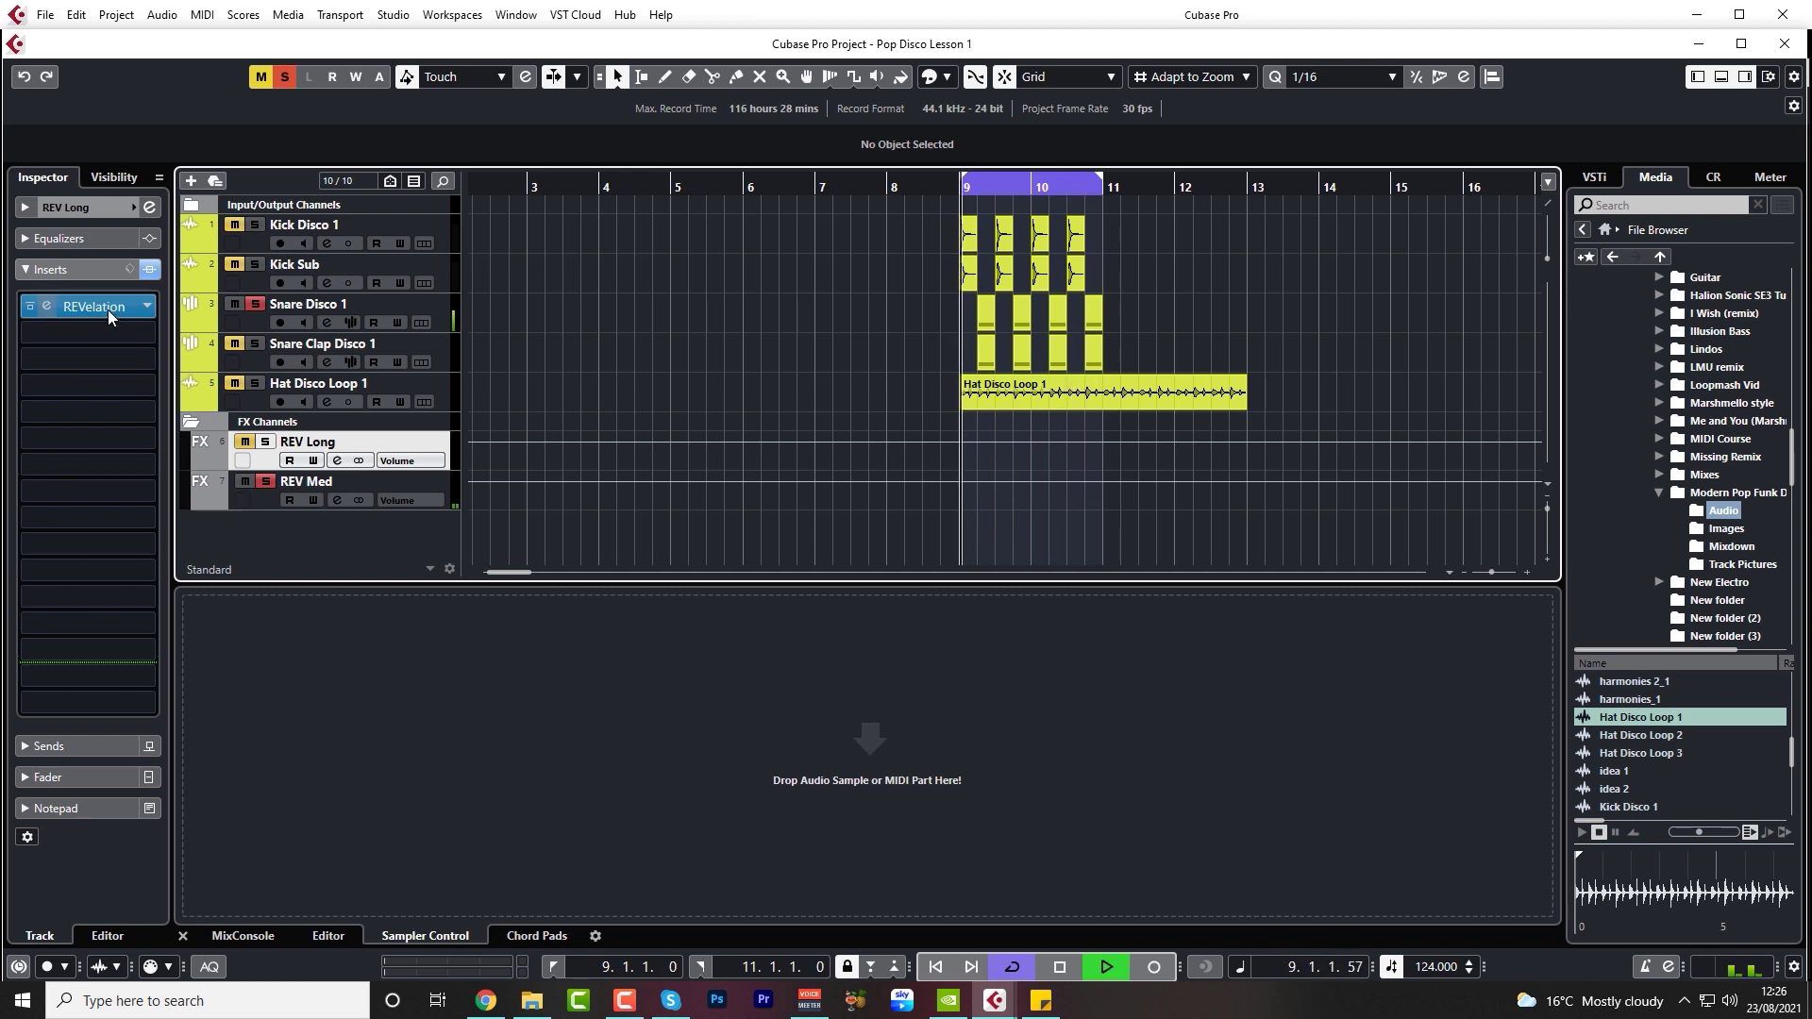
- Raise the Snare Disco 1 send to REV Med to about -19.4 dB while listening, and stop playback
left_click(253, 323)
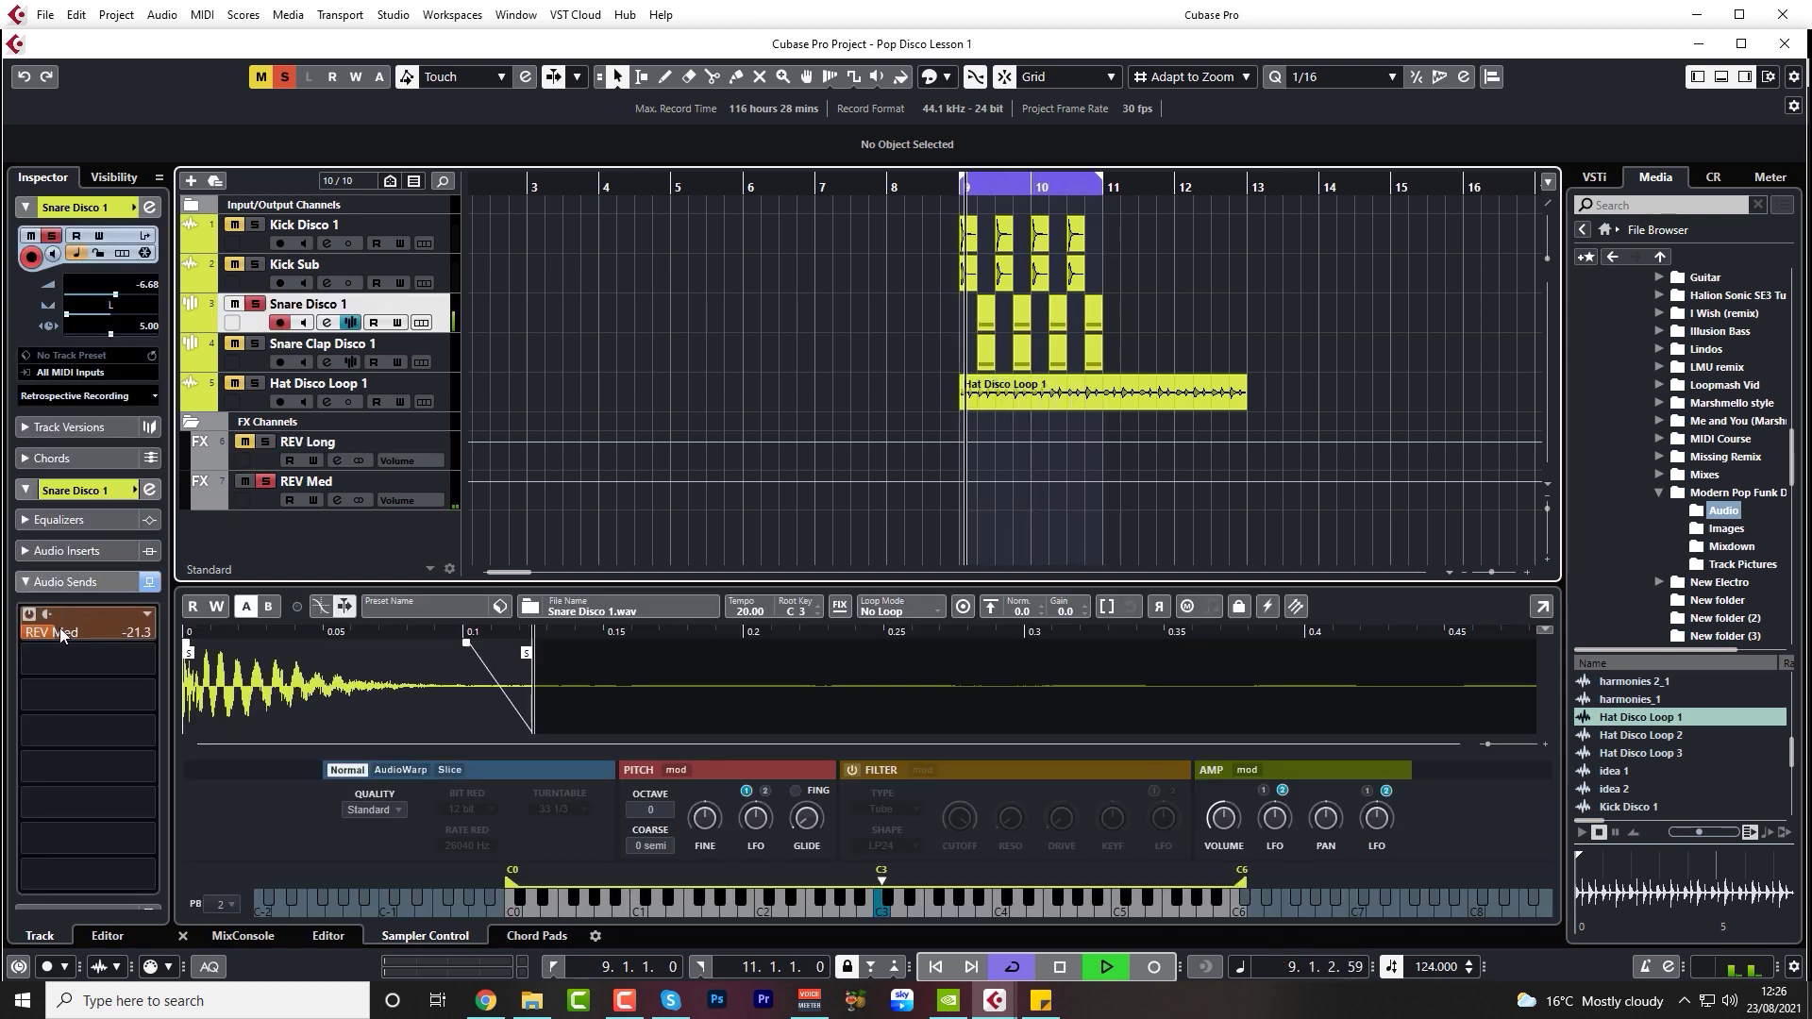
left_click_drag(54, 630, 98, 642)
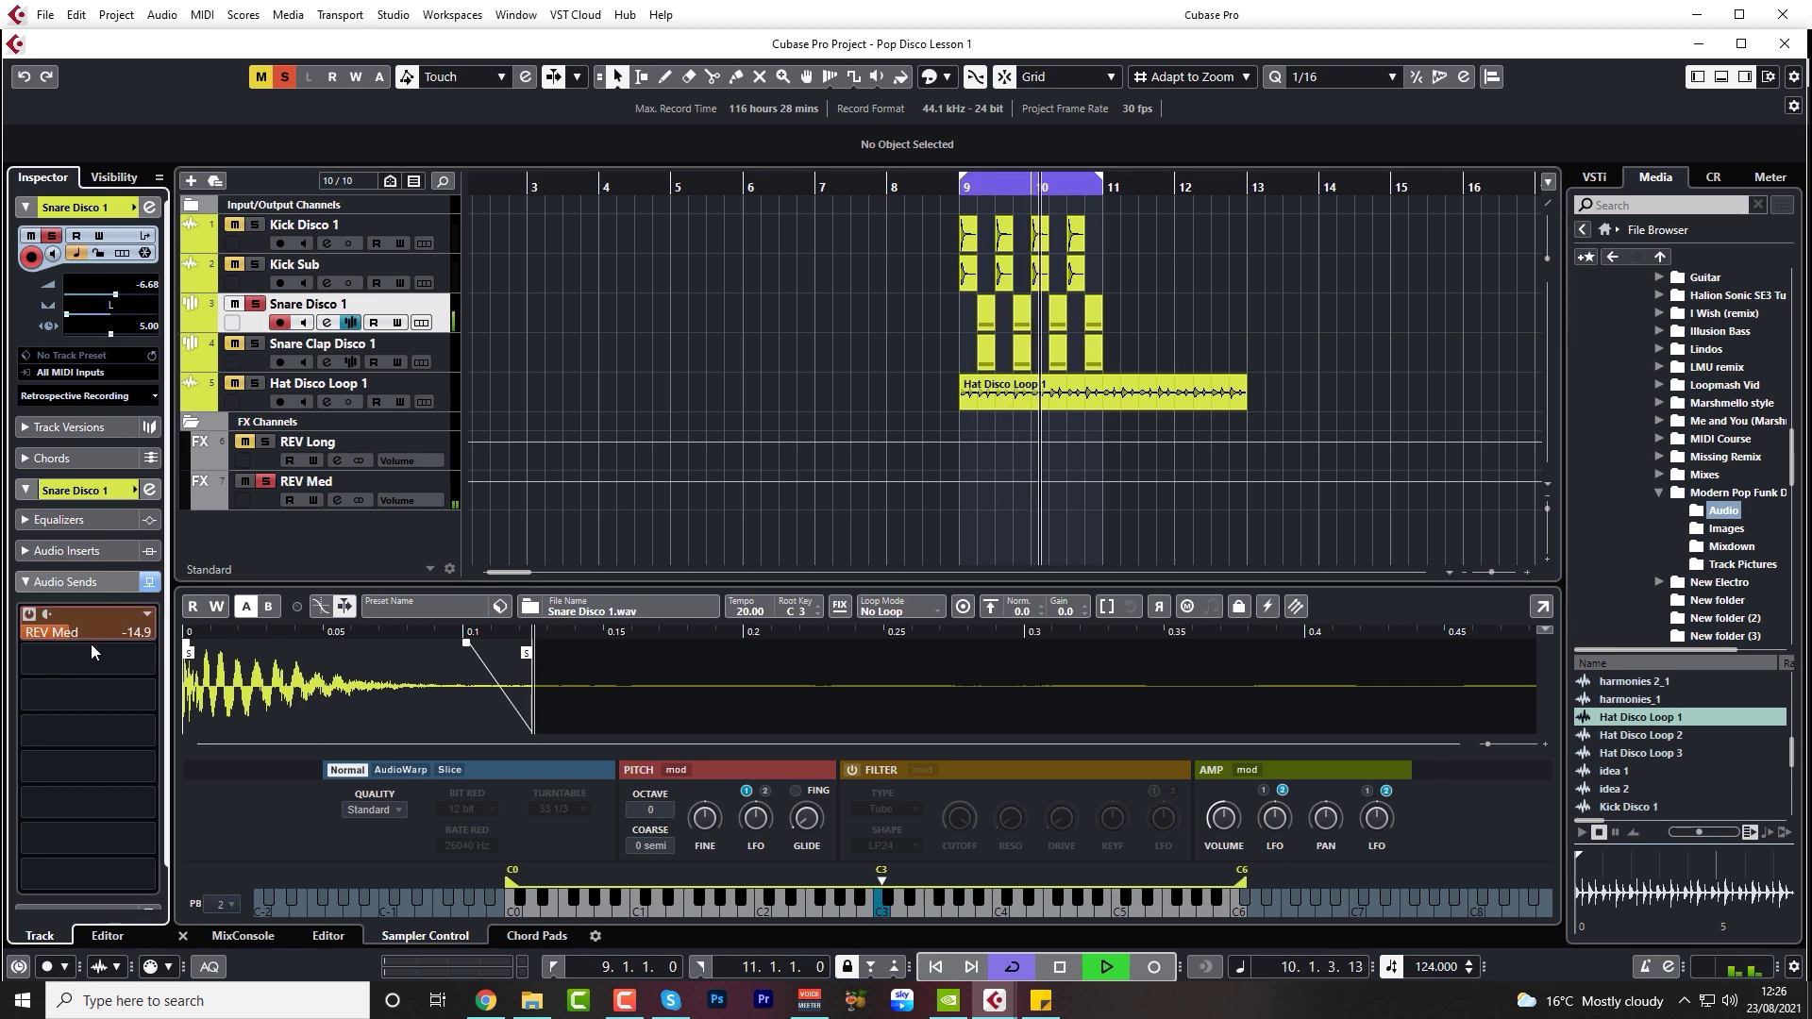
left_click(83, 644)
key("space")
- Search the REVelation presets on REV Med for plate, load Plate Reverb and audition it
left_click(42, 303)
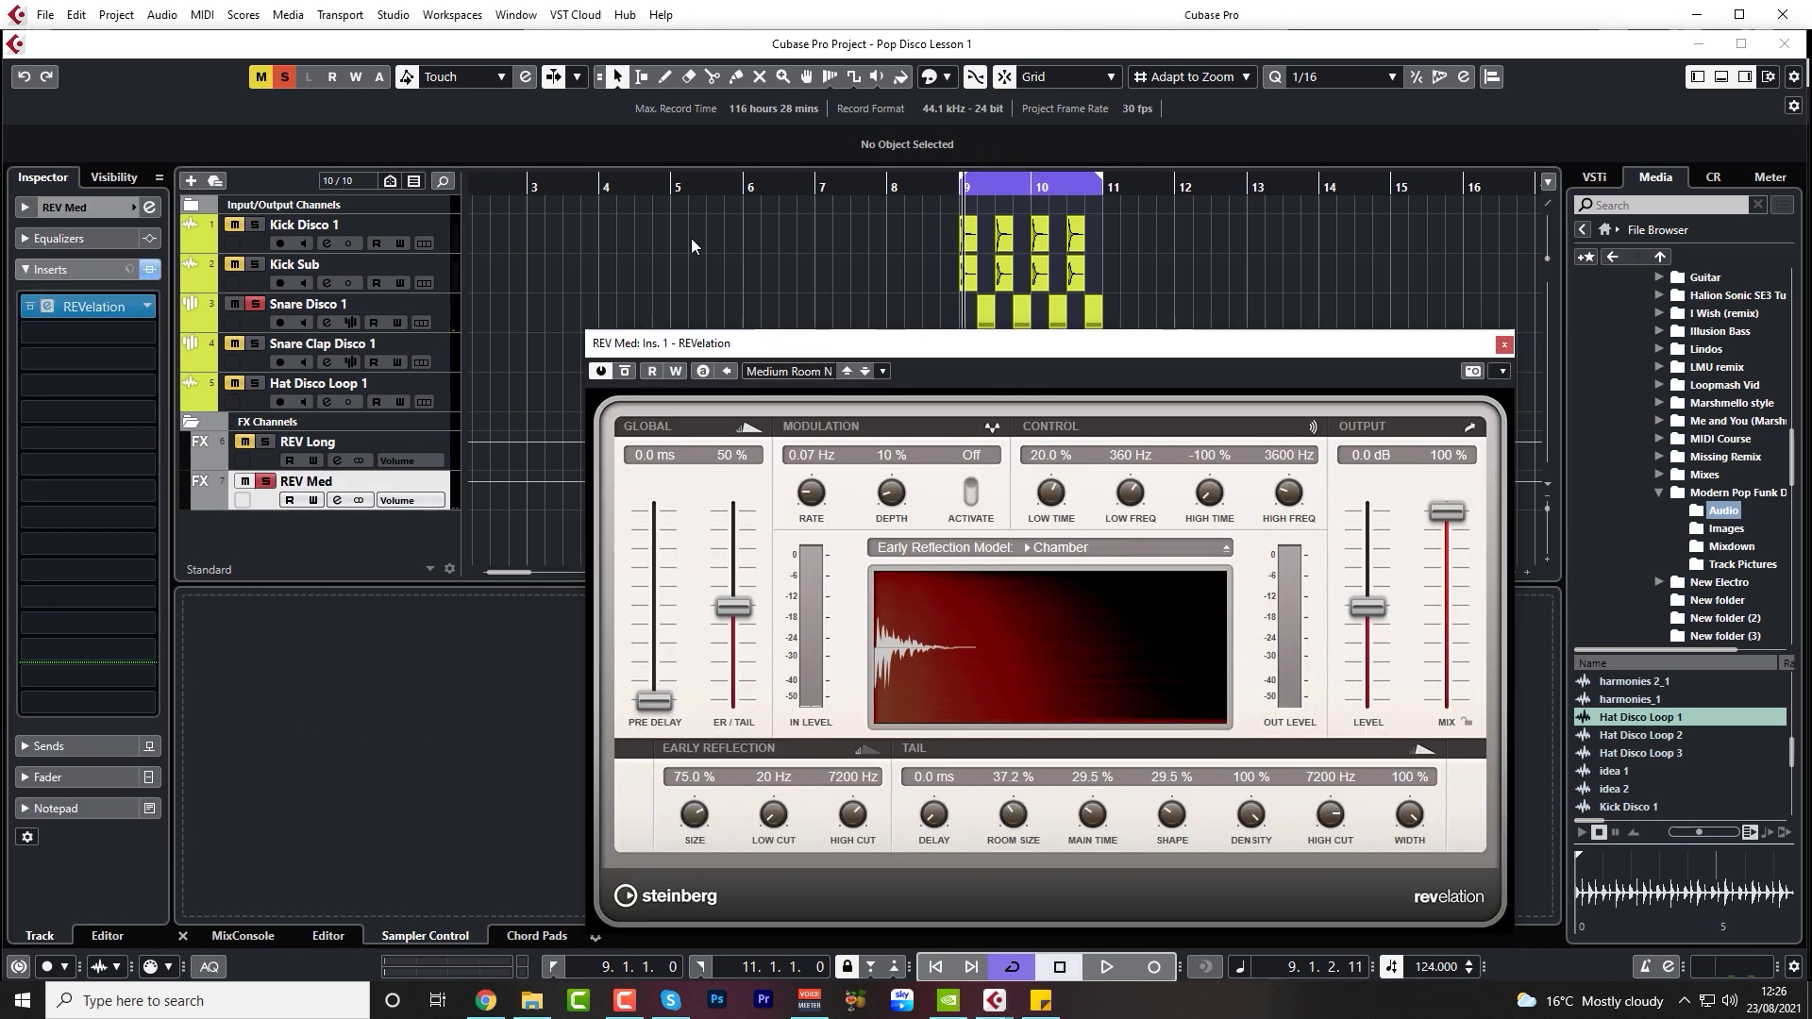
left_click(782, 374)
left_click(815, 451)
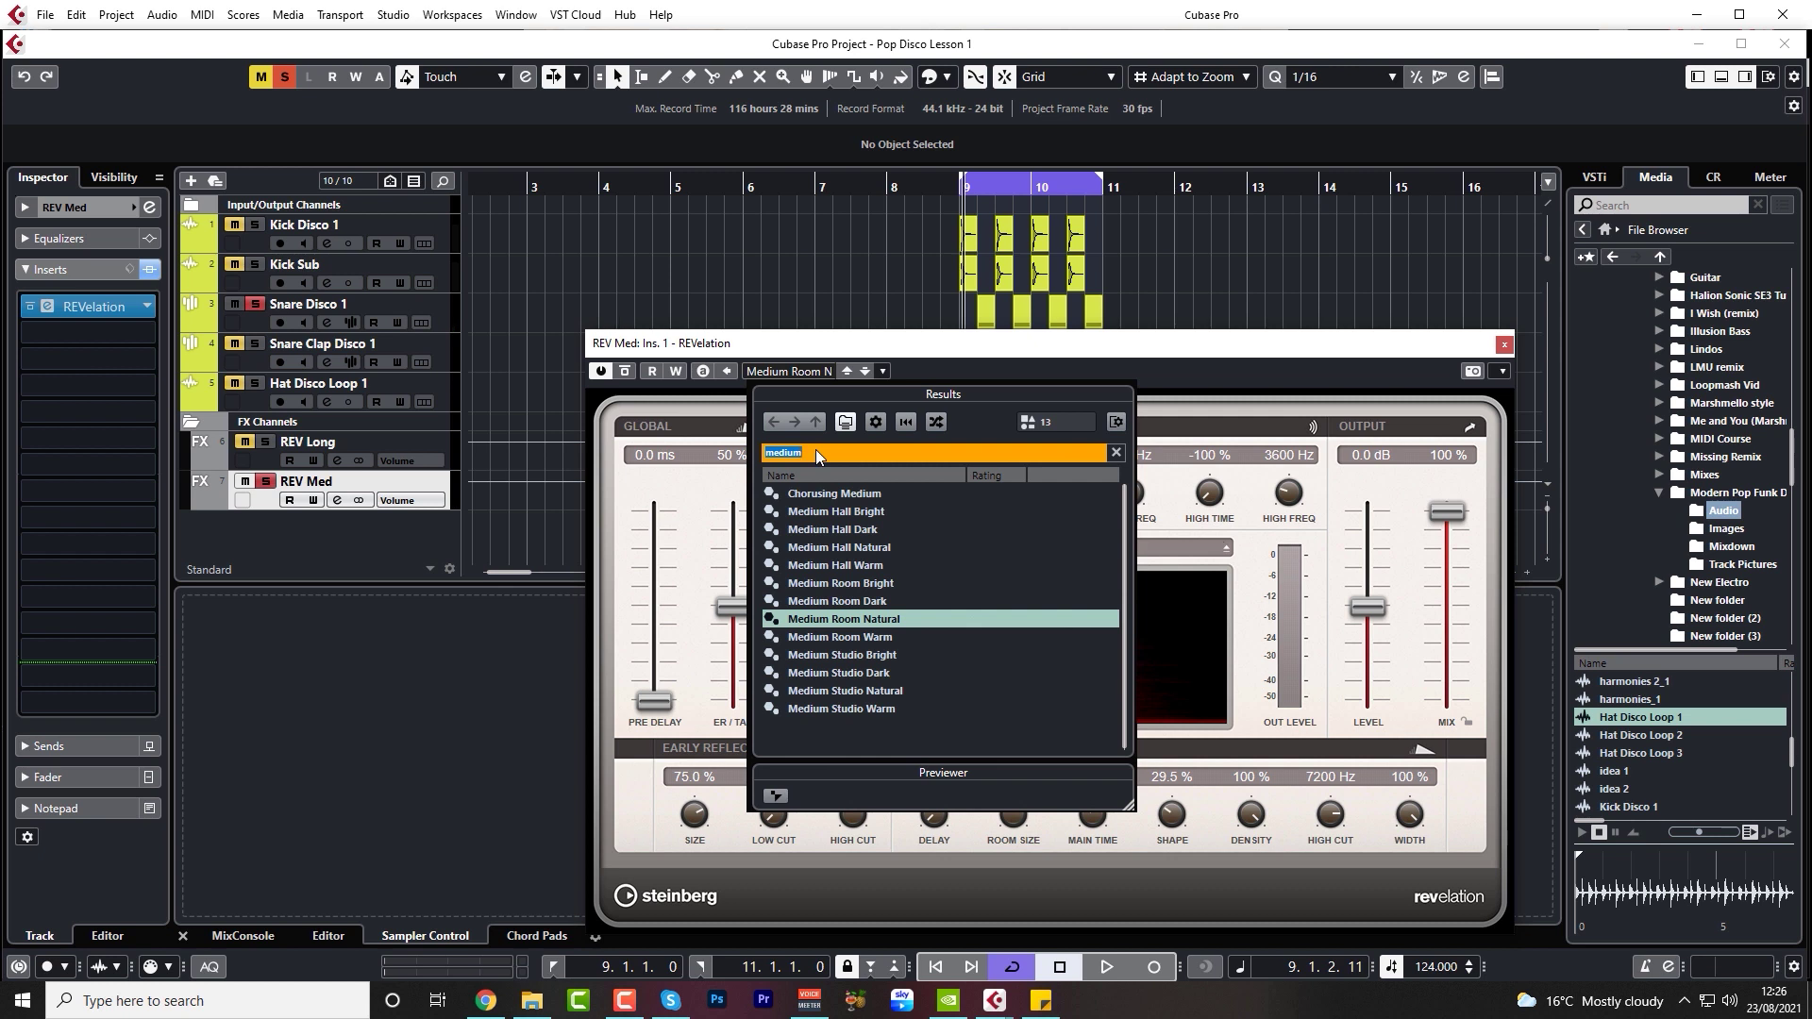
type("plate")
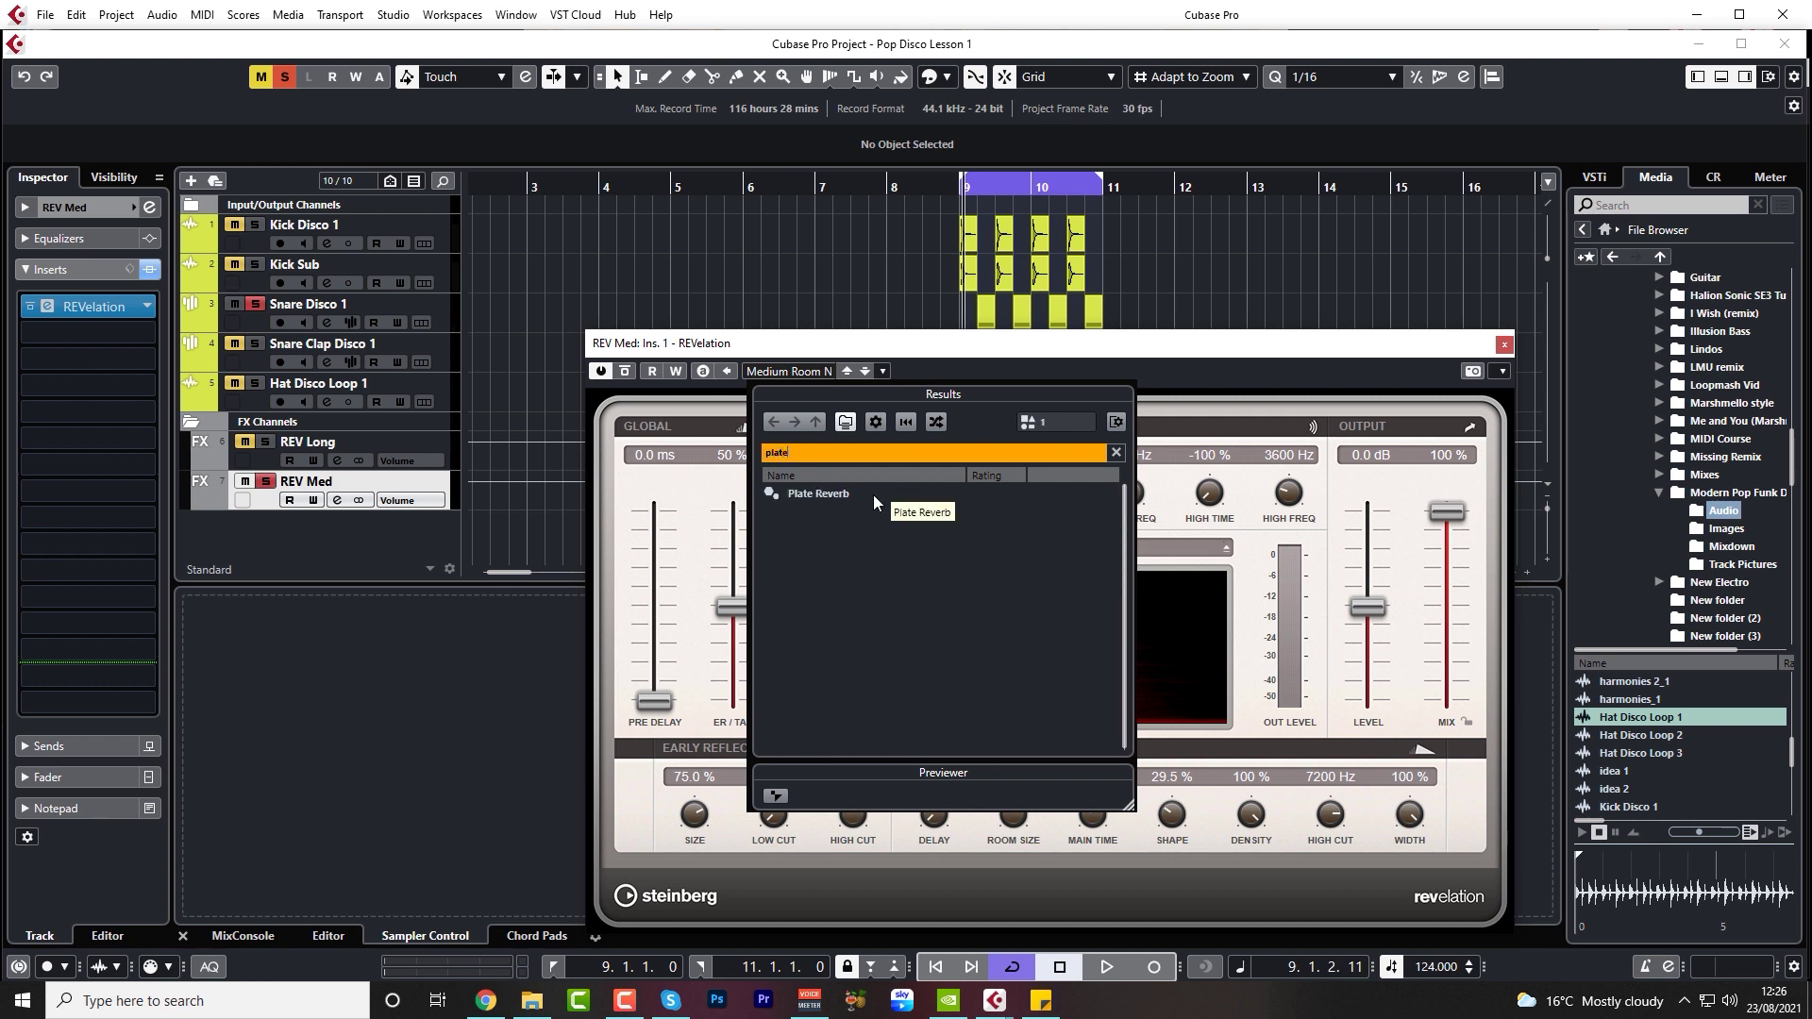
double_click(874, 495)
key("space")
left_click_drag(110, 412, 94, 342)
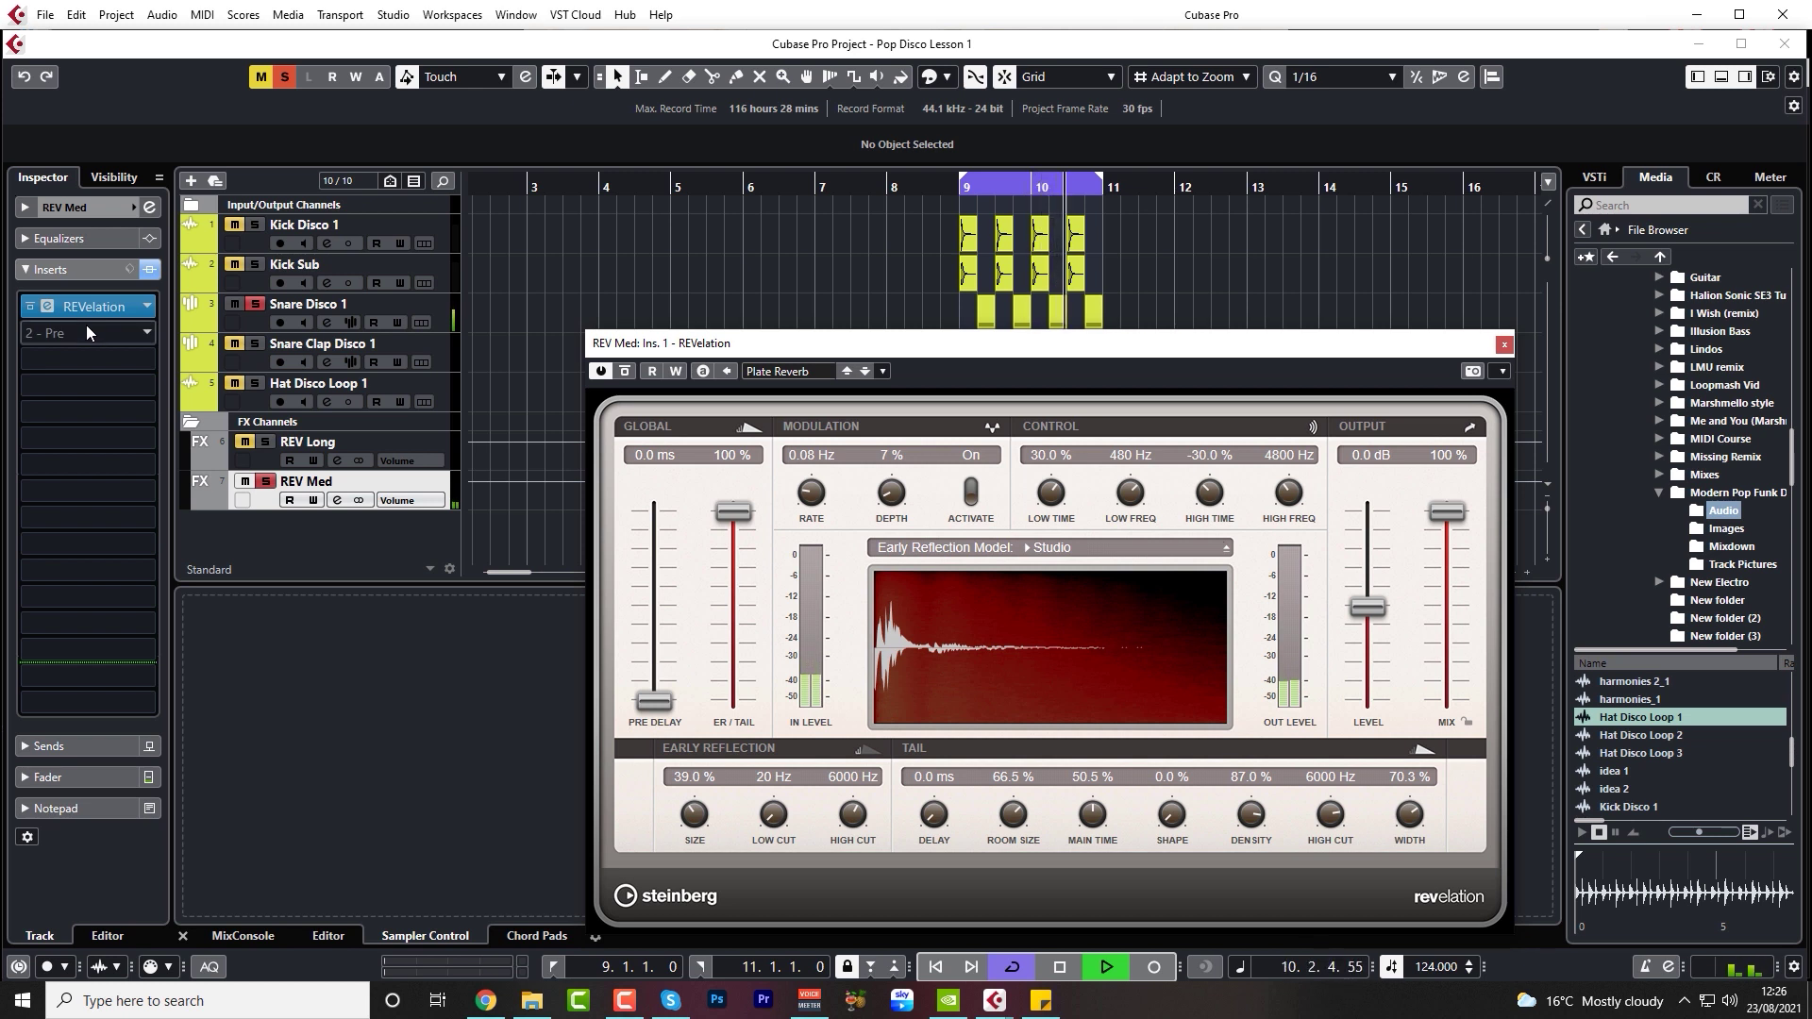
key("space")
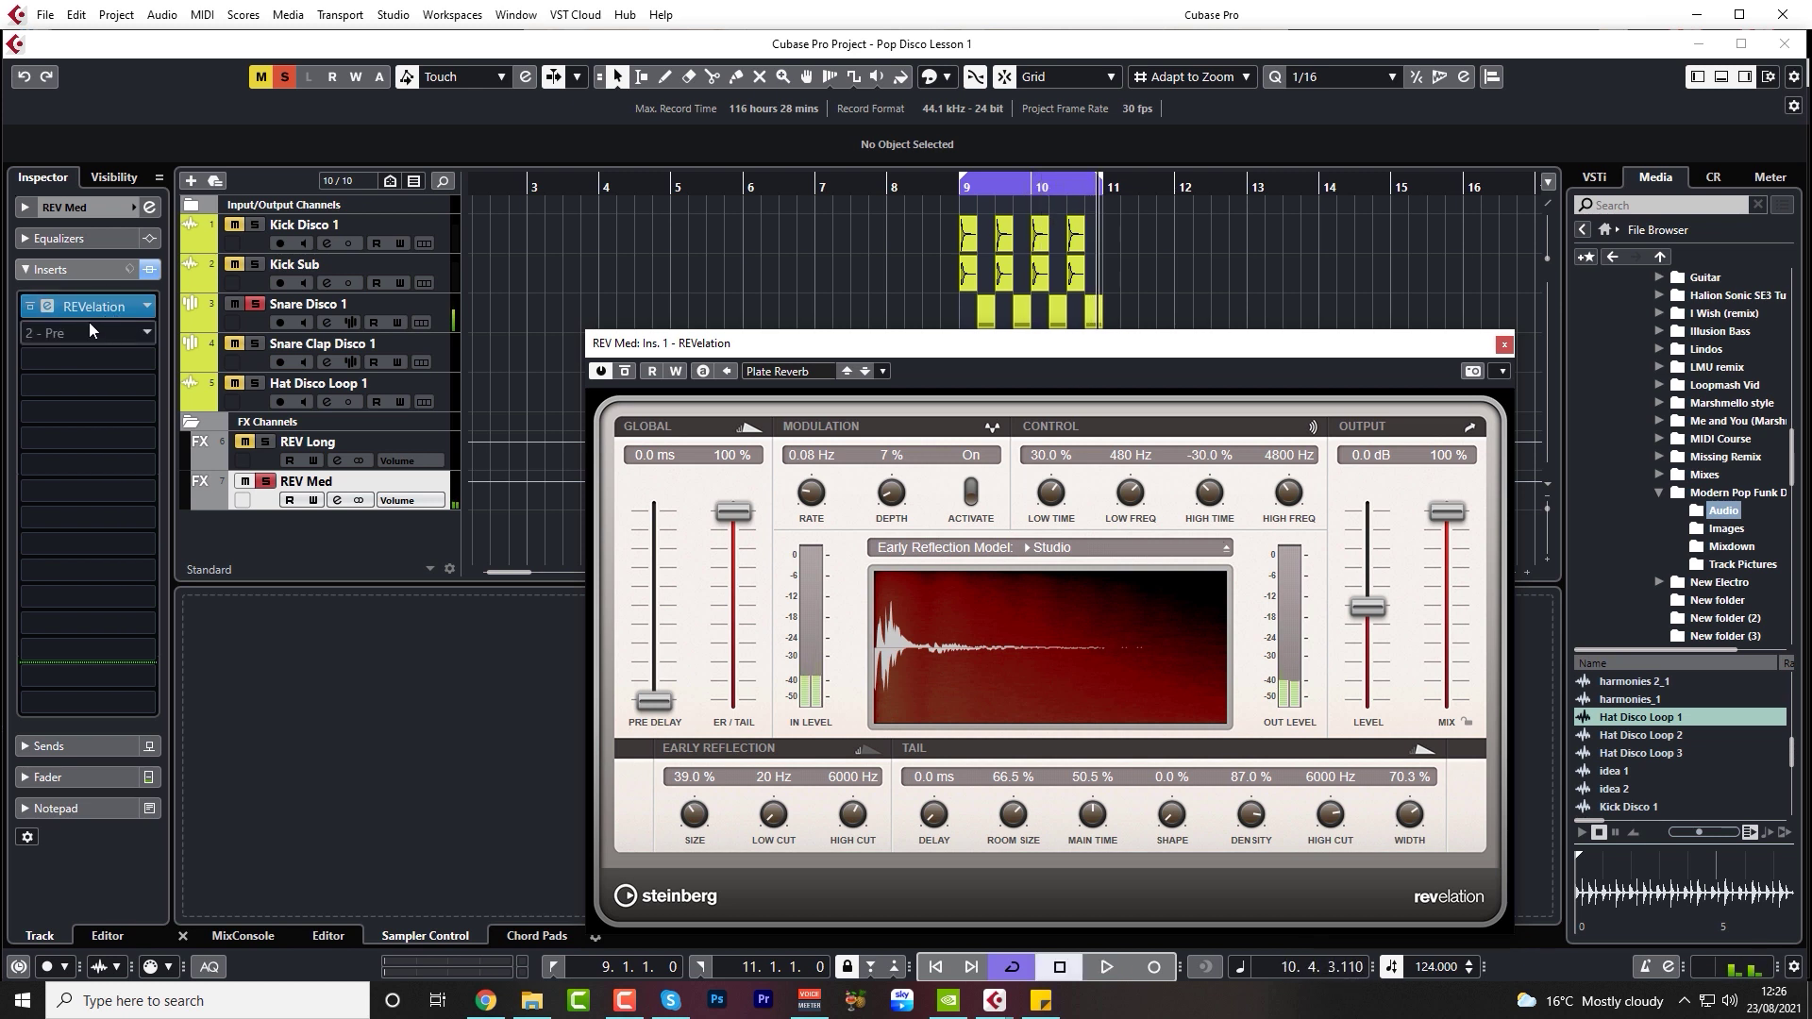
- Adjust the Snare Disco 1 send to REV Med during playback, ending at about -24.7 dB
left_click(264, 507)
left_click(264, 329)
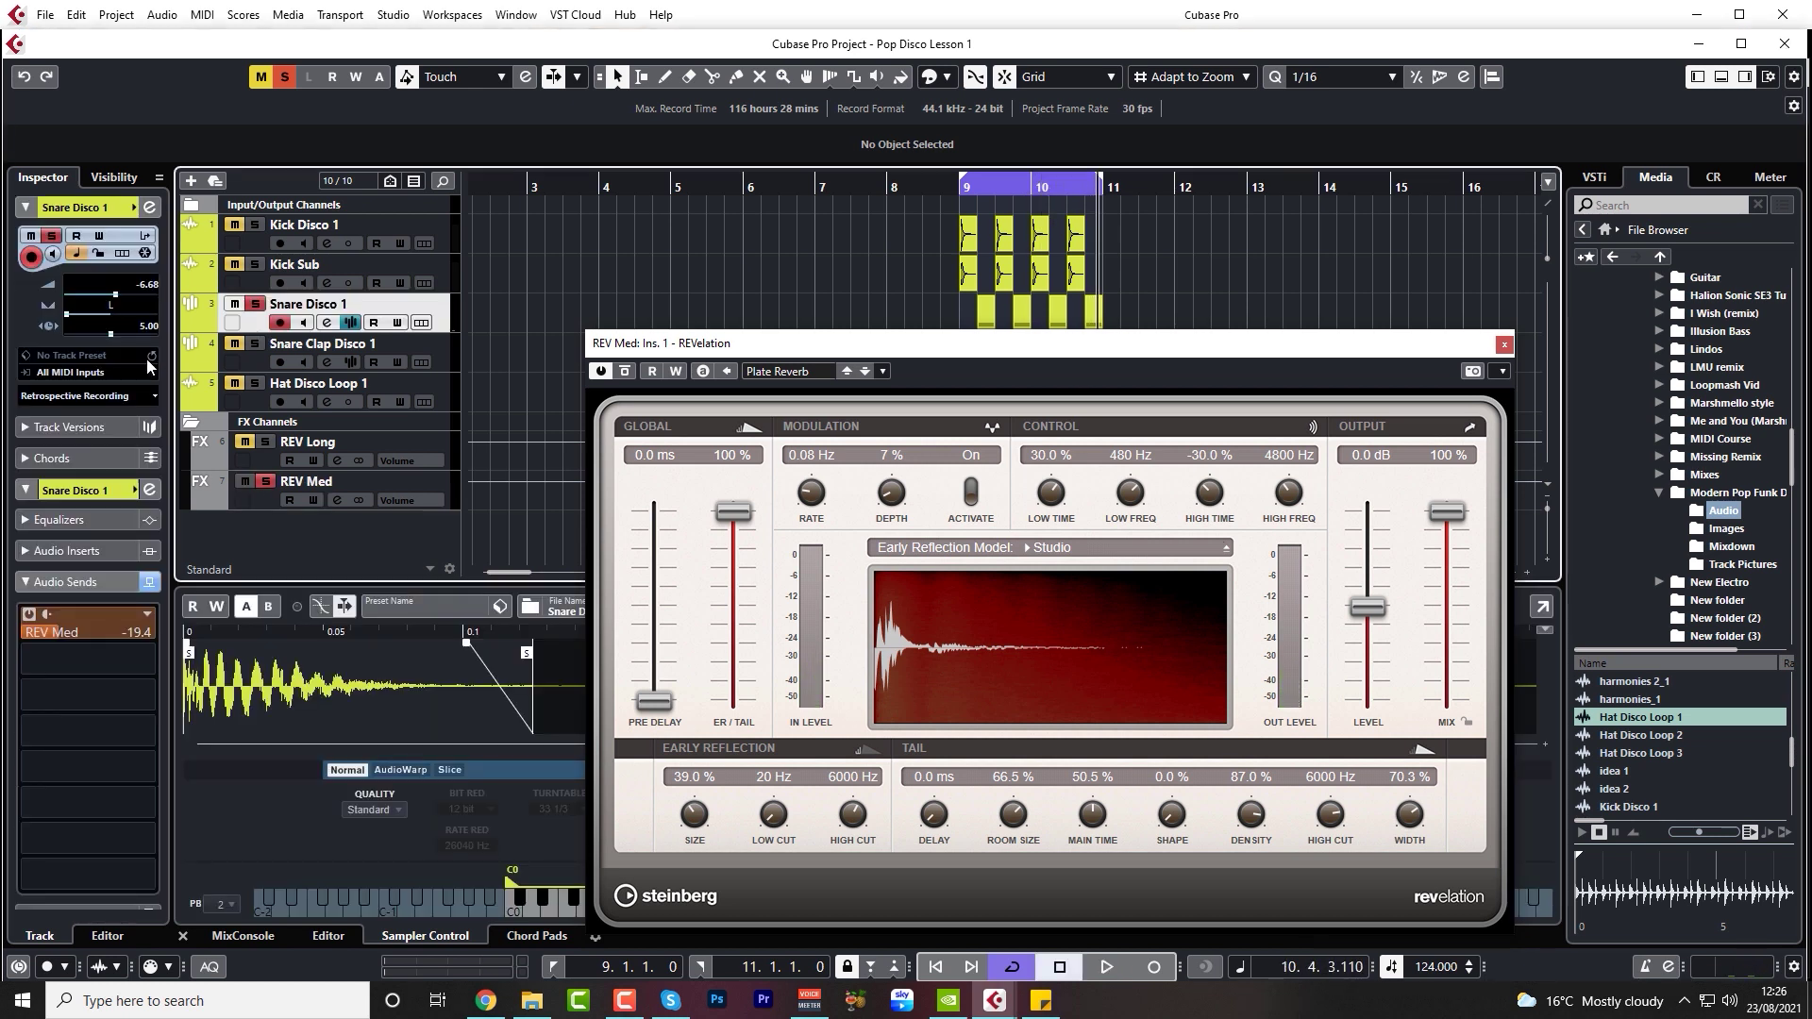
left_click(105, 632)
key("space")
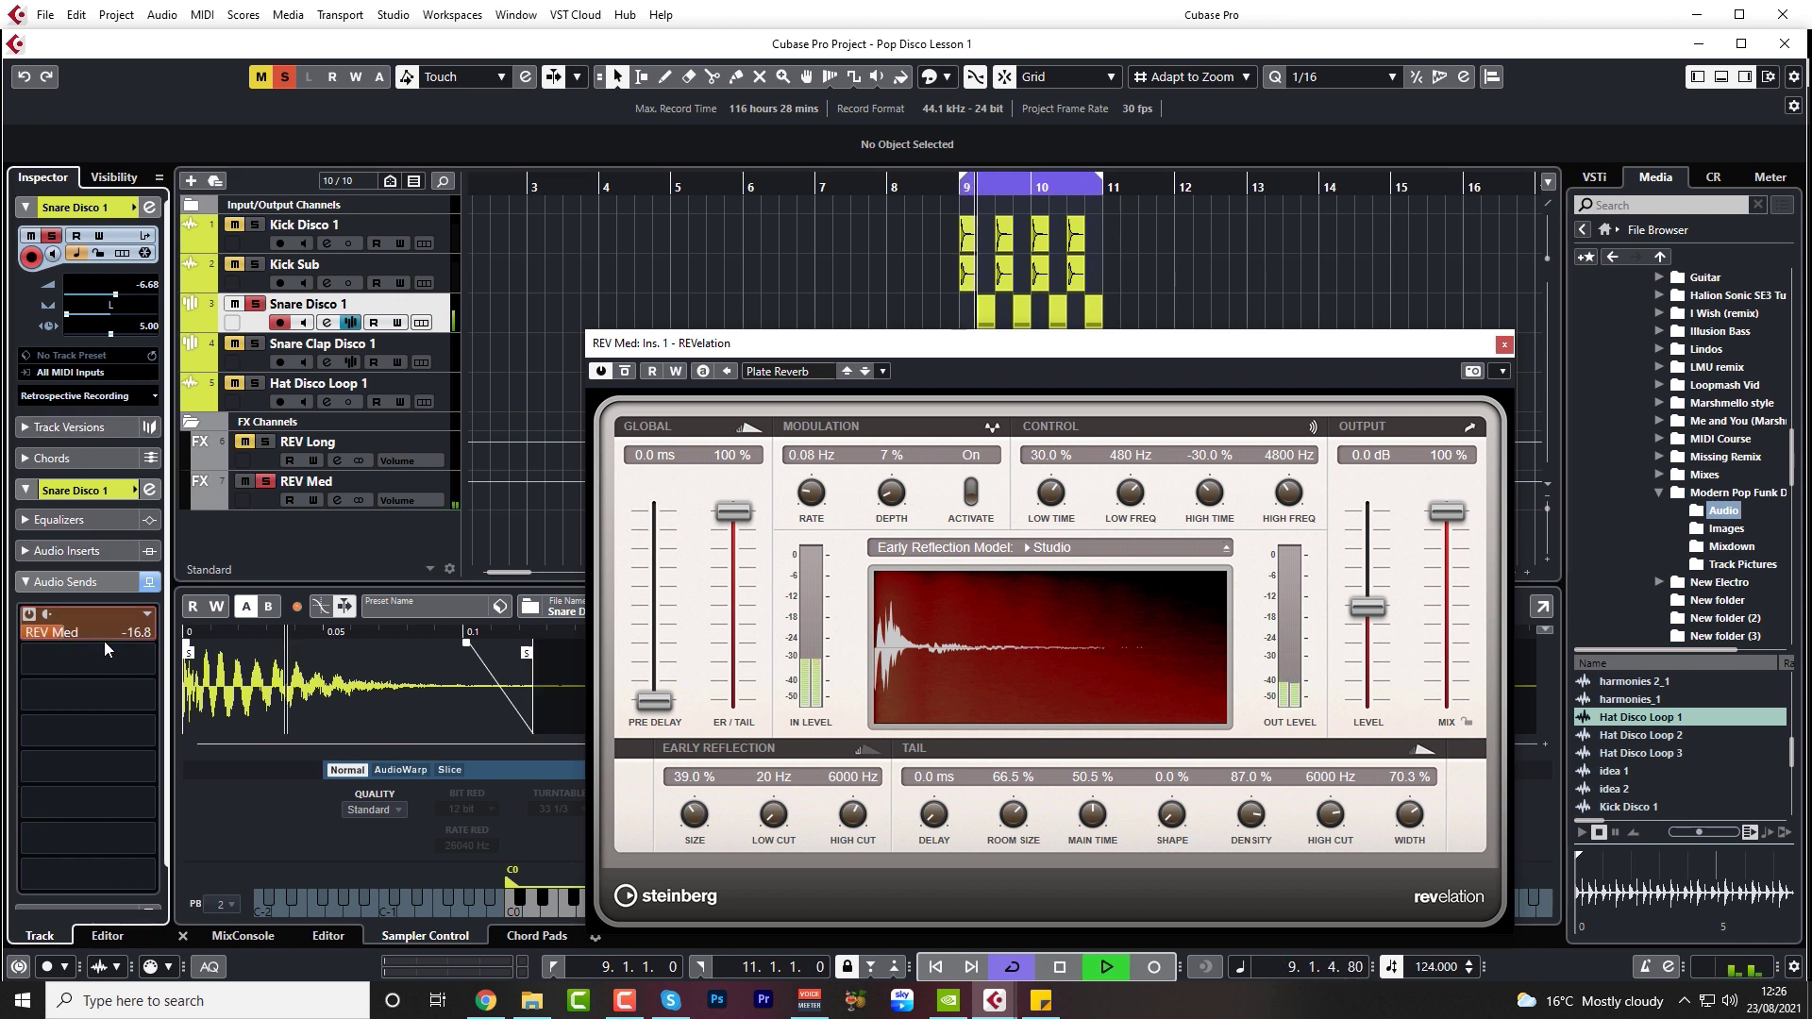
left_click_drag(119, 643, 65, 647)
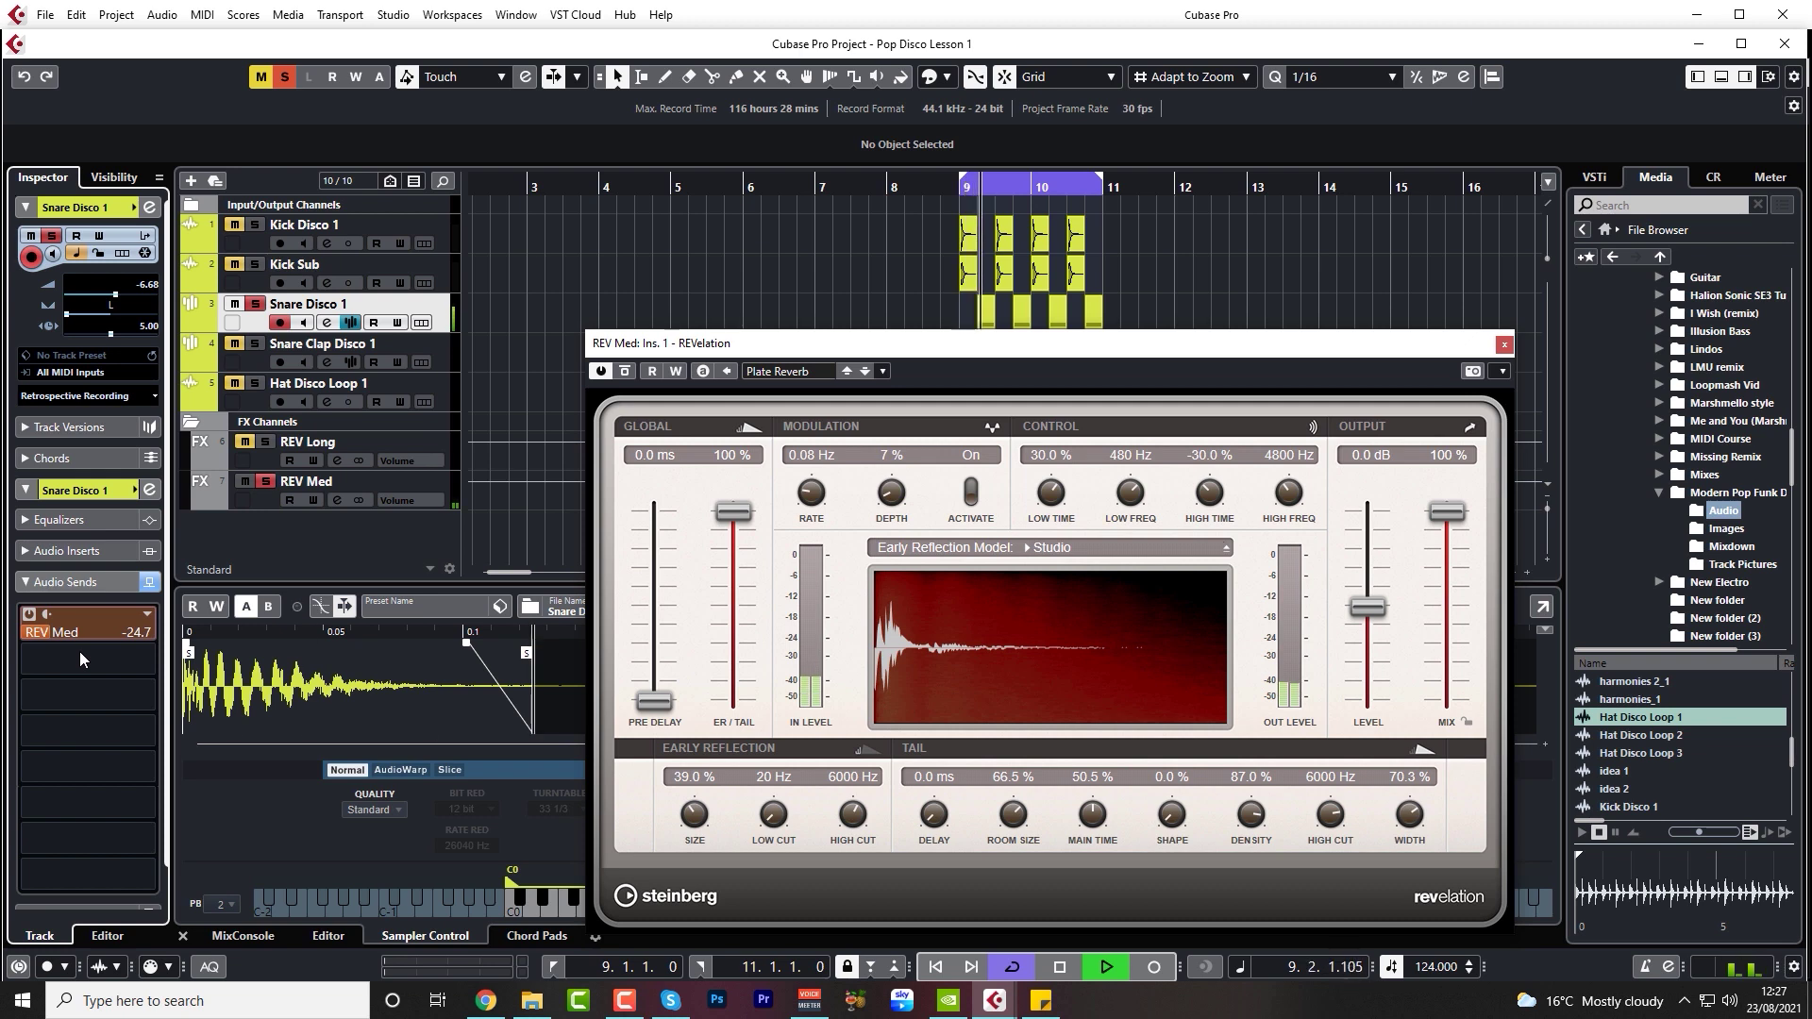
key("space")
- Search the REVelation presets on REV Med for medium and load Medium Studio Natural
left_click(791, 371)
left_click(823, 456)
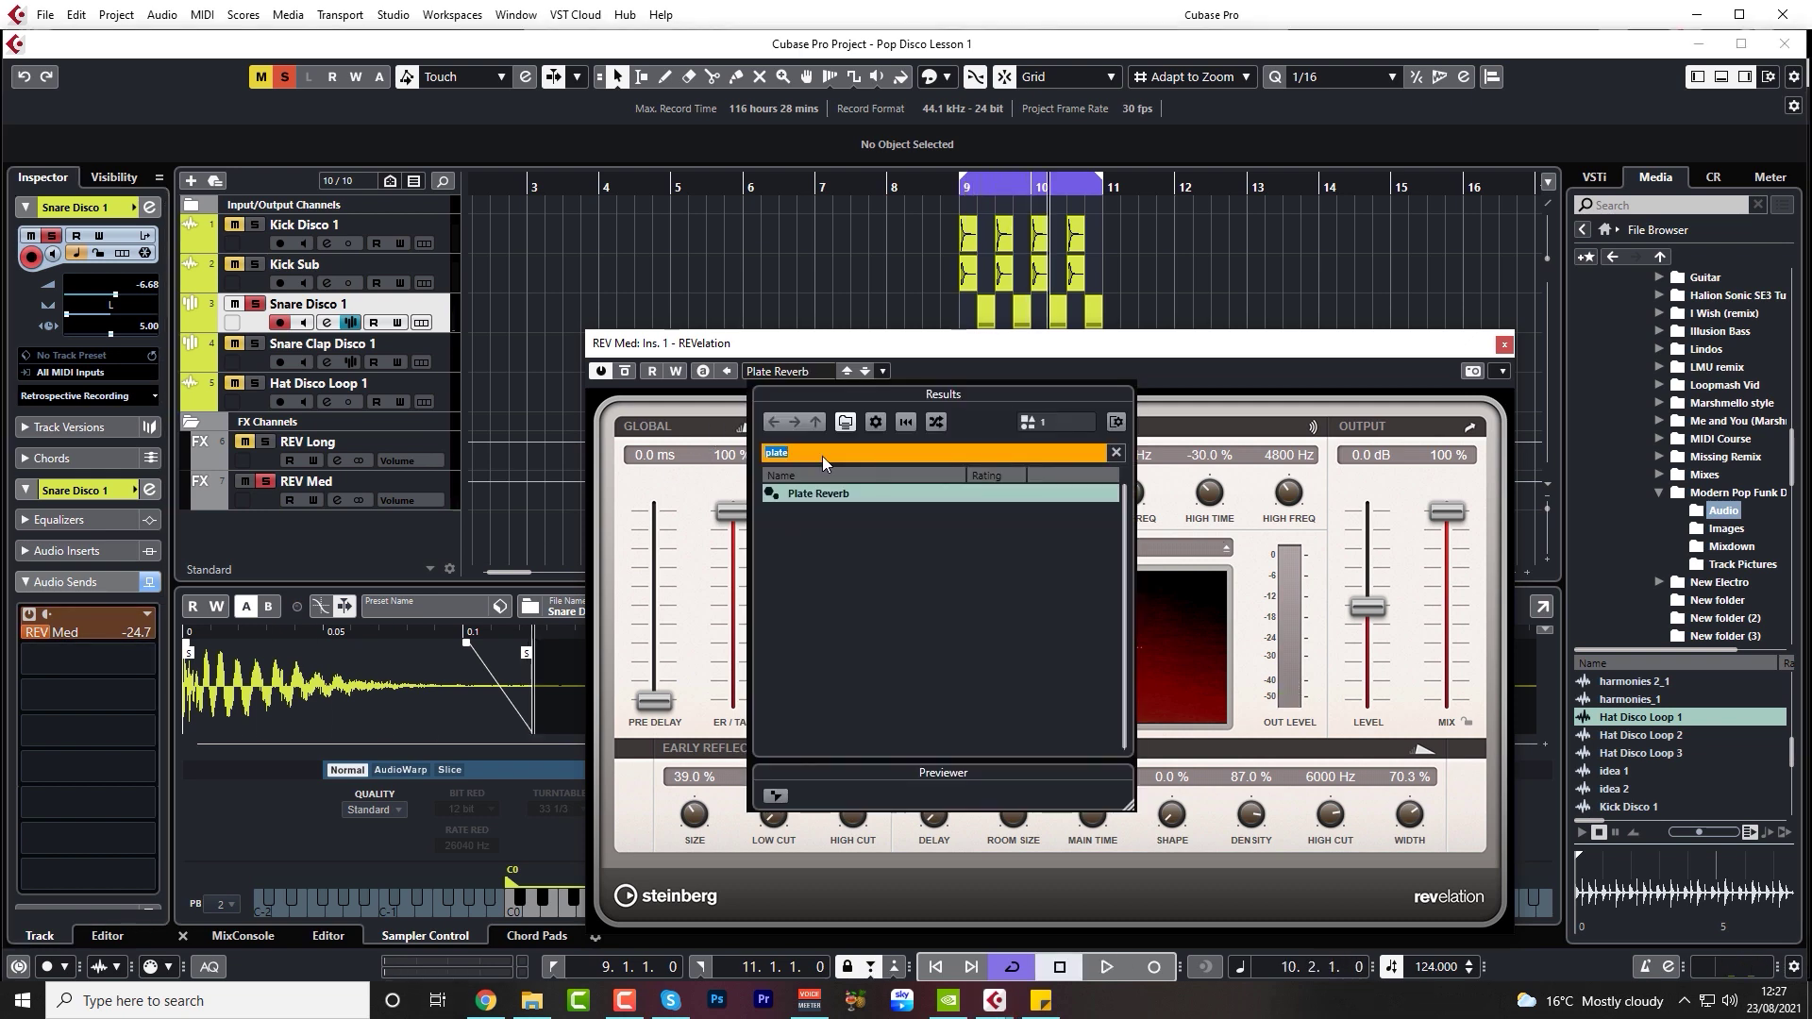
type("mediu")
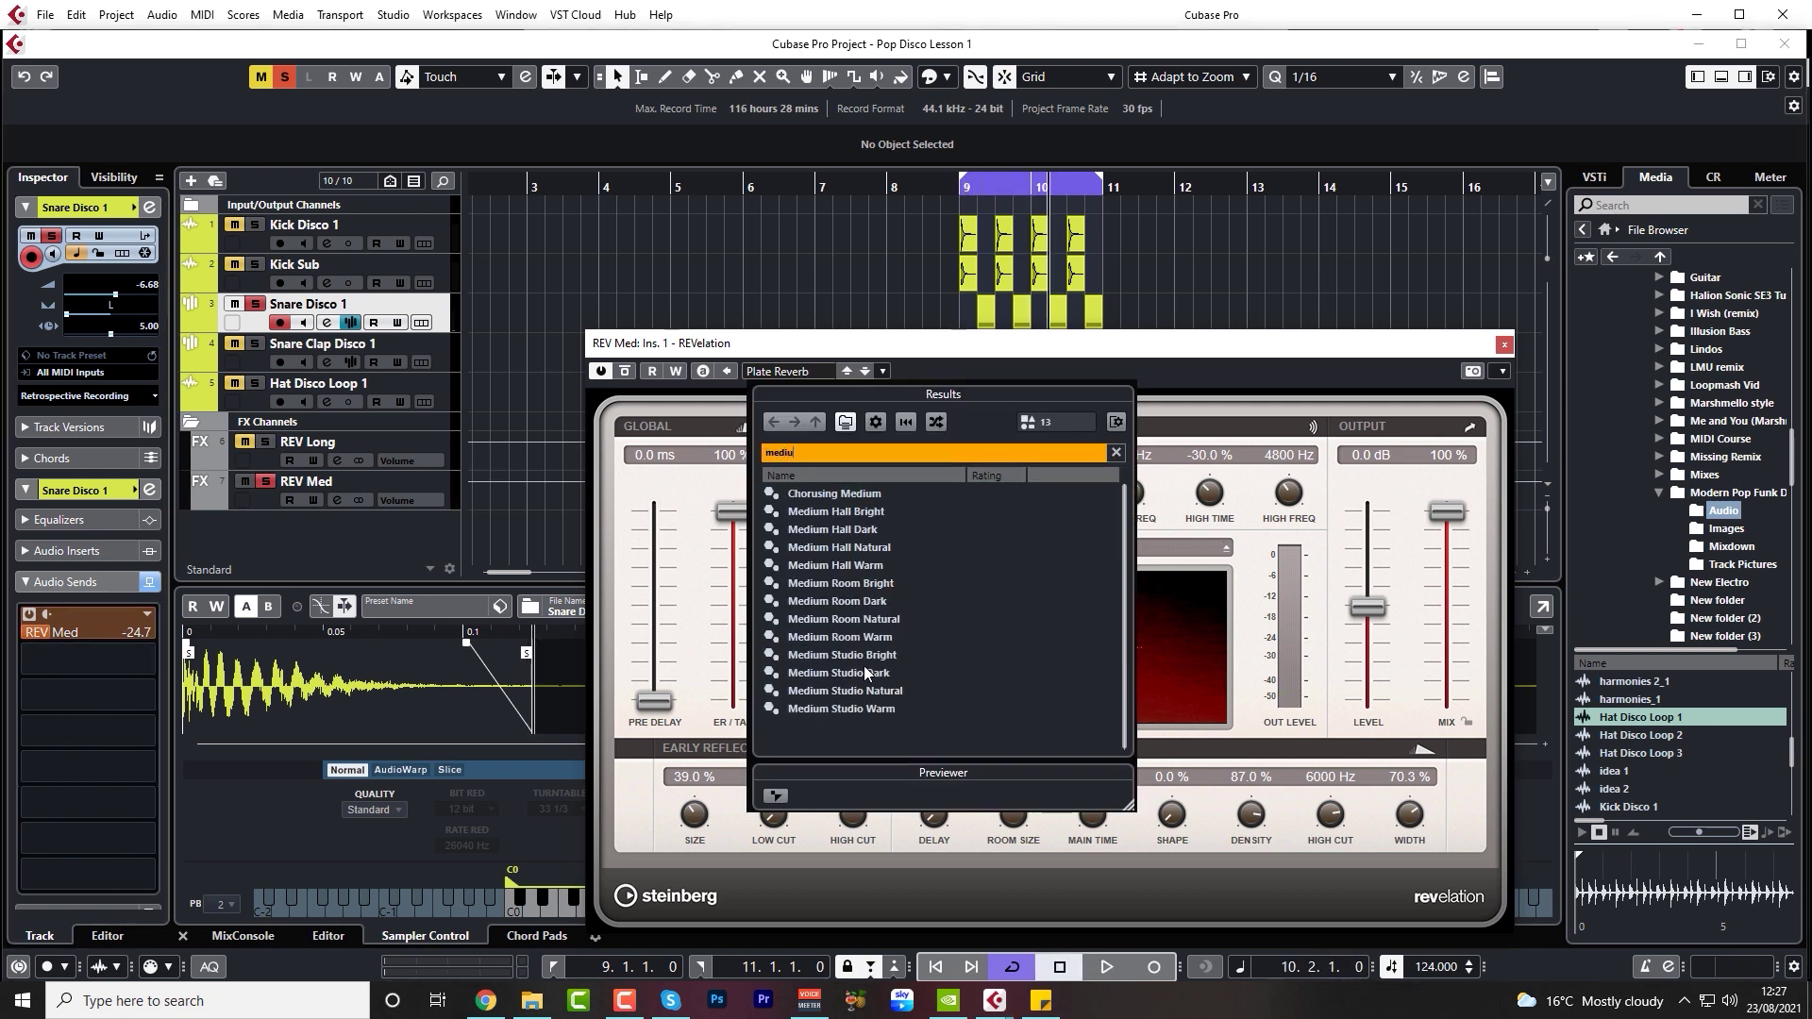
double_click(868, 692)
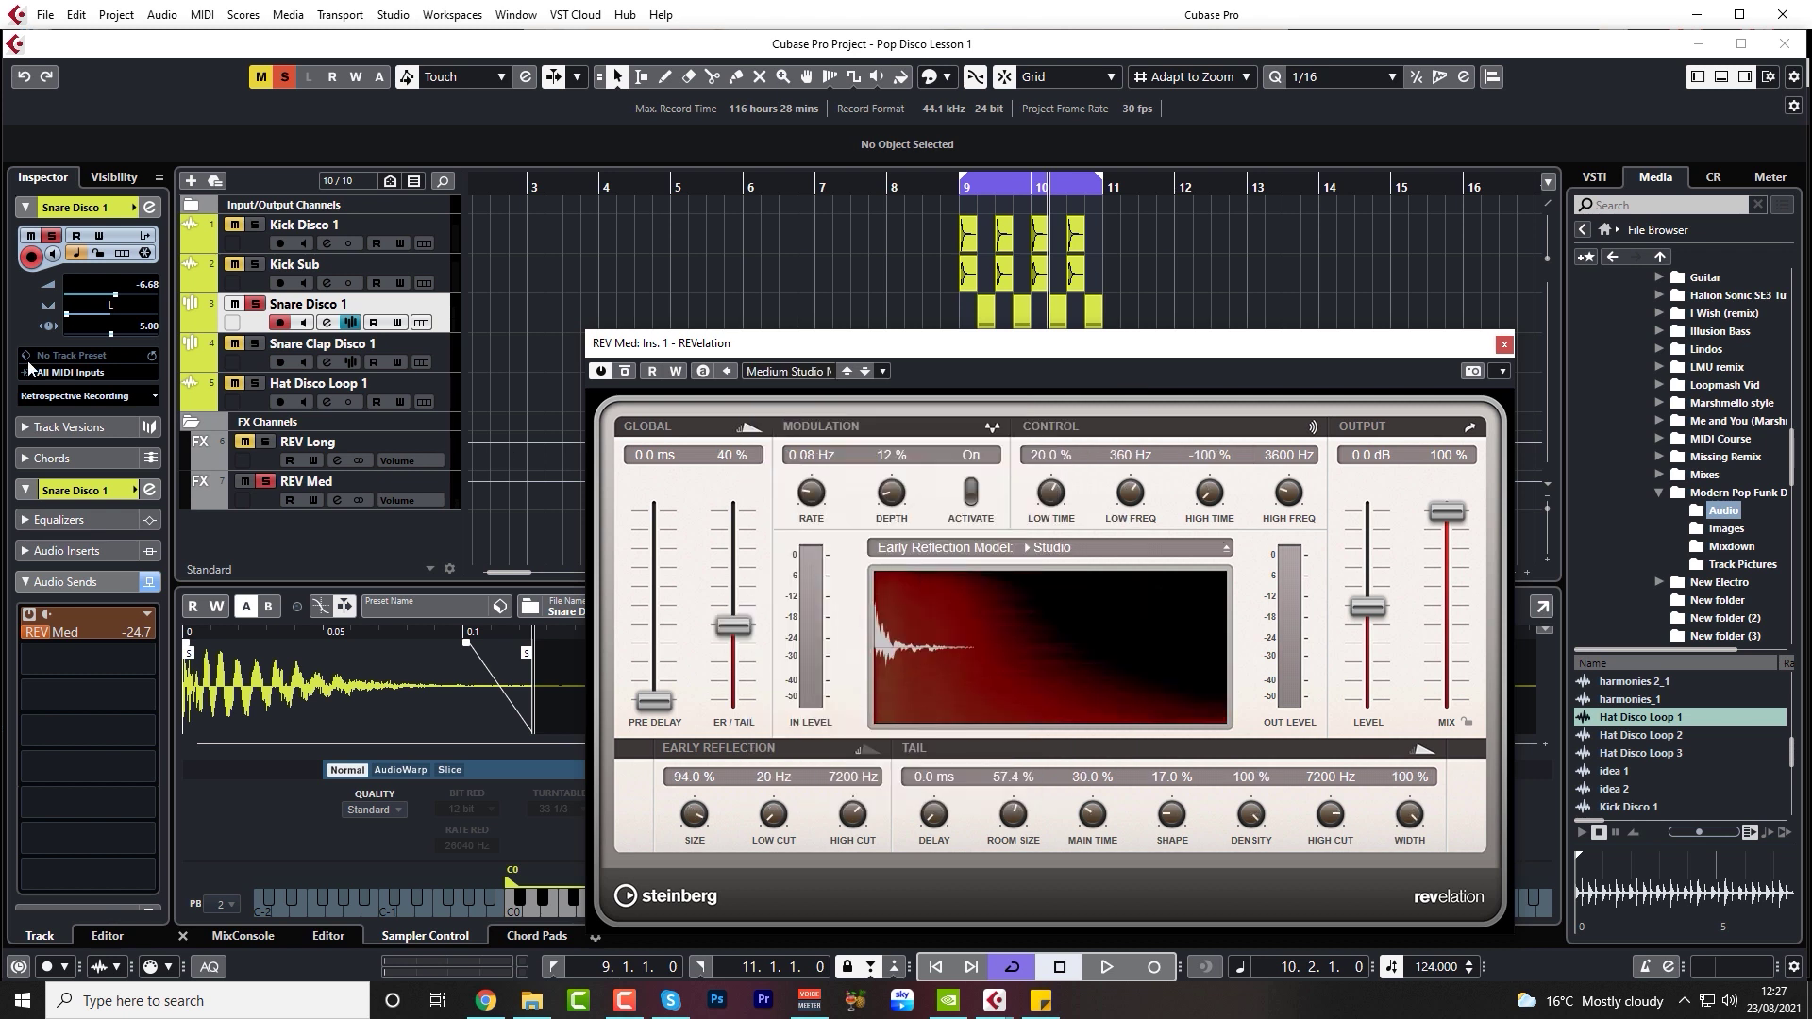
- Set the Snare Disco 1 send to REV Med to about -19.5 dB during playback and close the REVelation plug-in
key("space")
left_click_drag(53, 630, 92, 646)
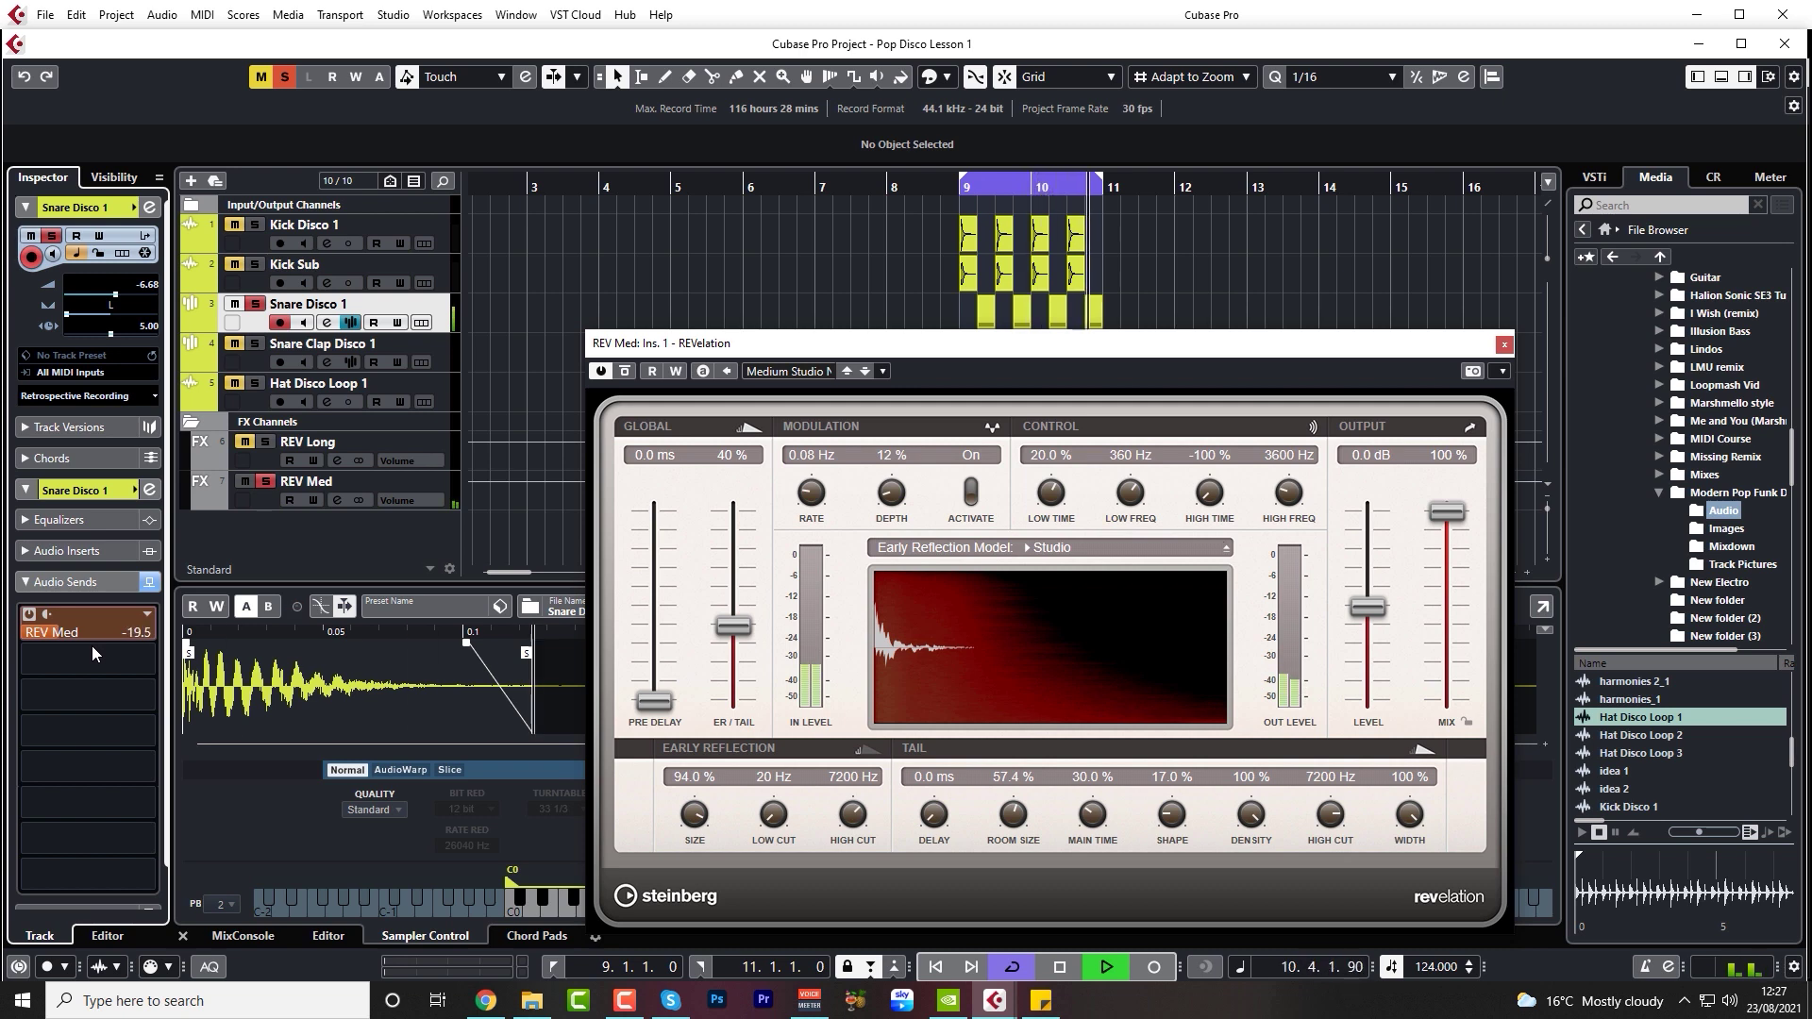
key("space")
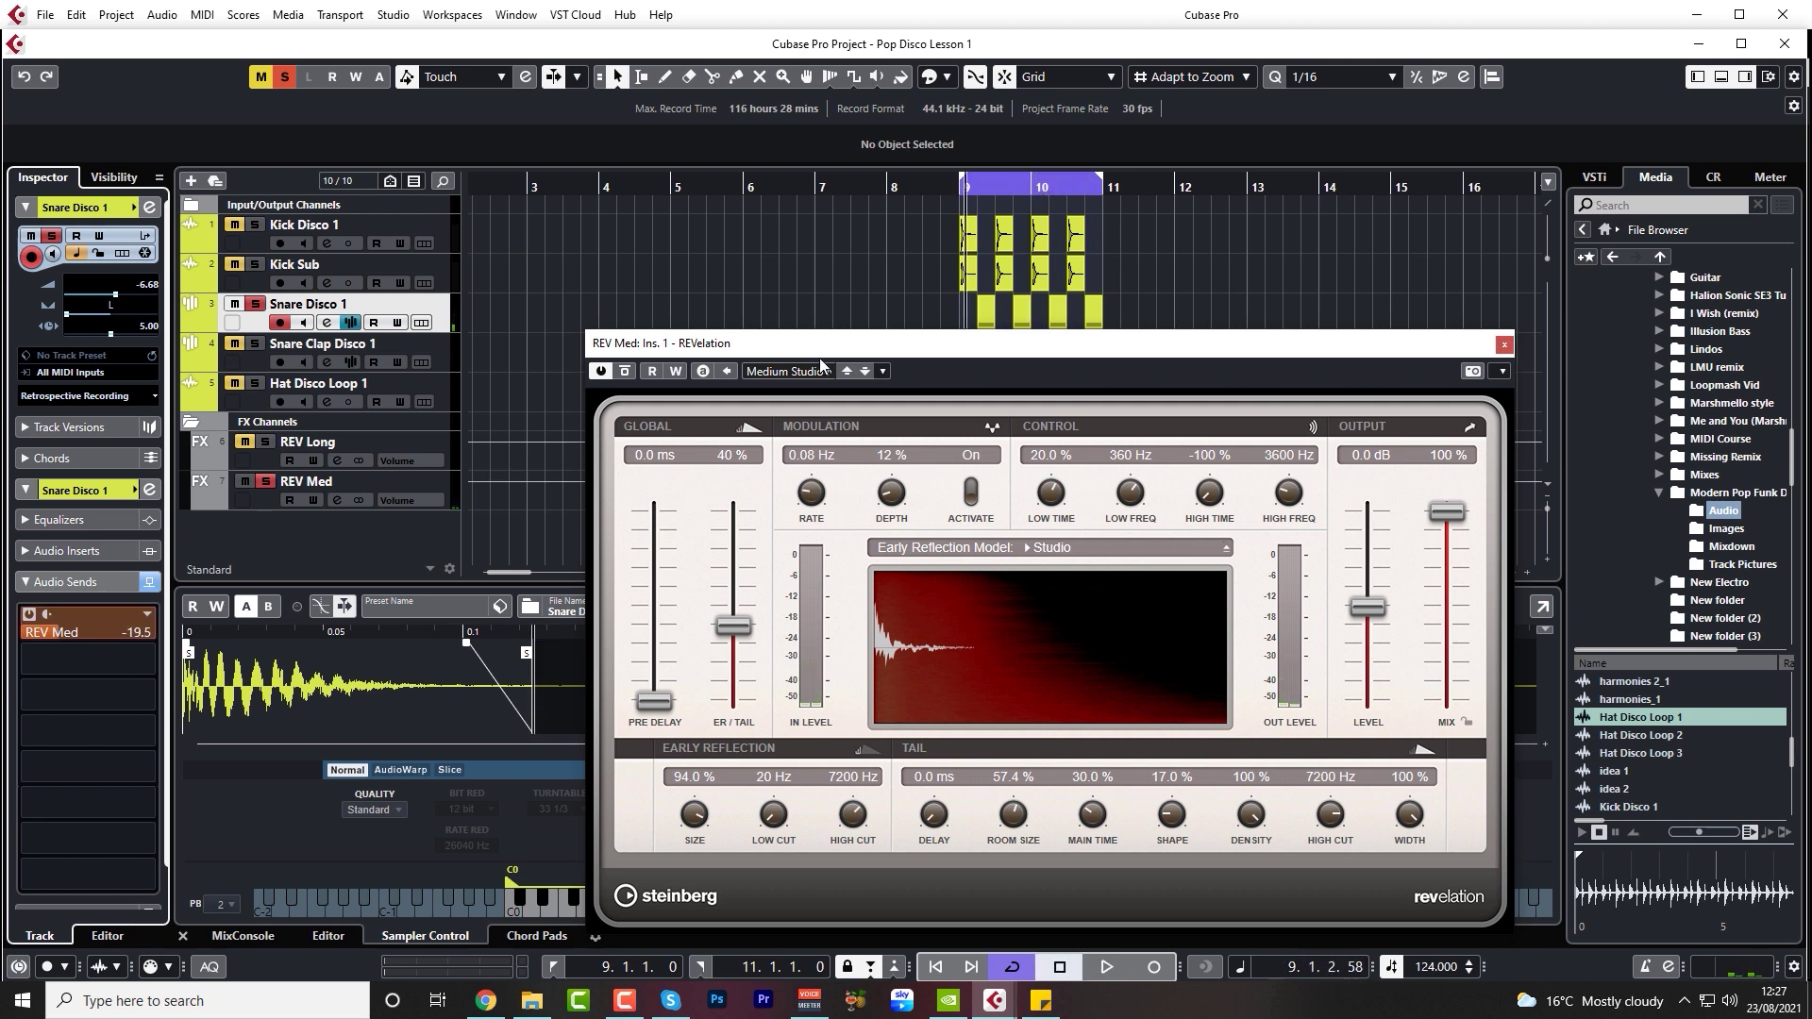
left_click(1504, 345)
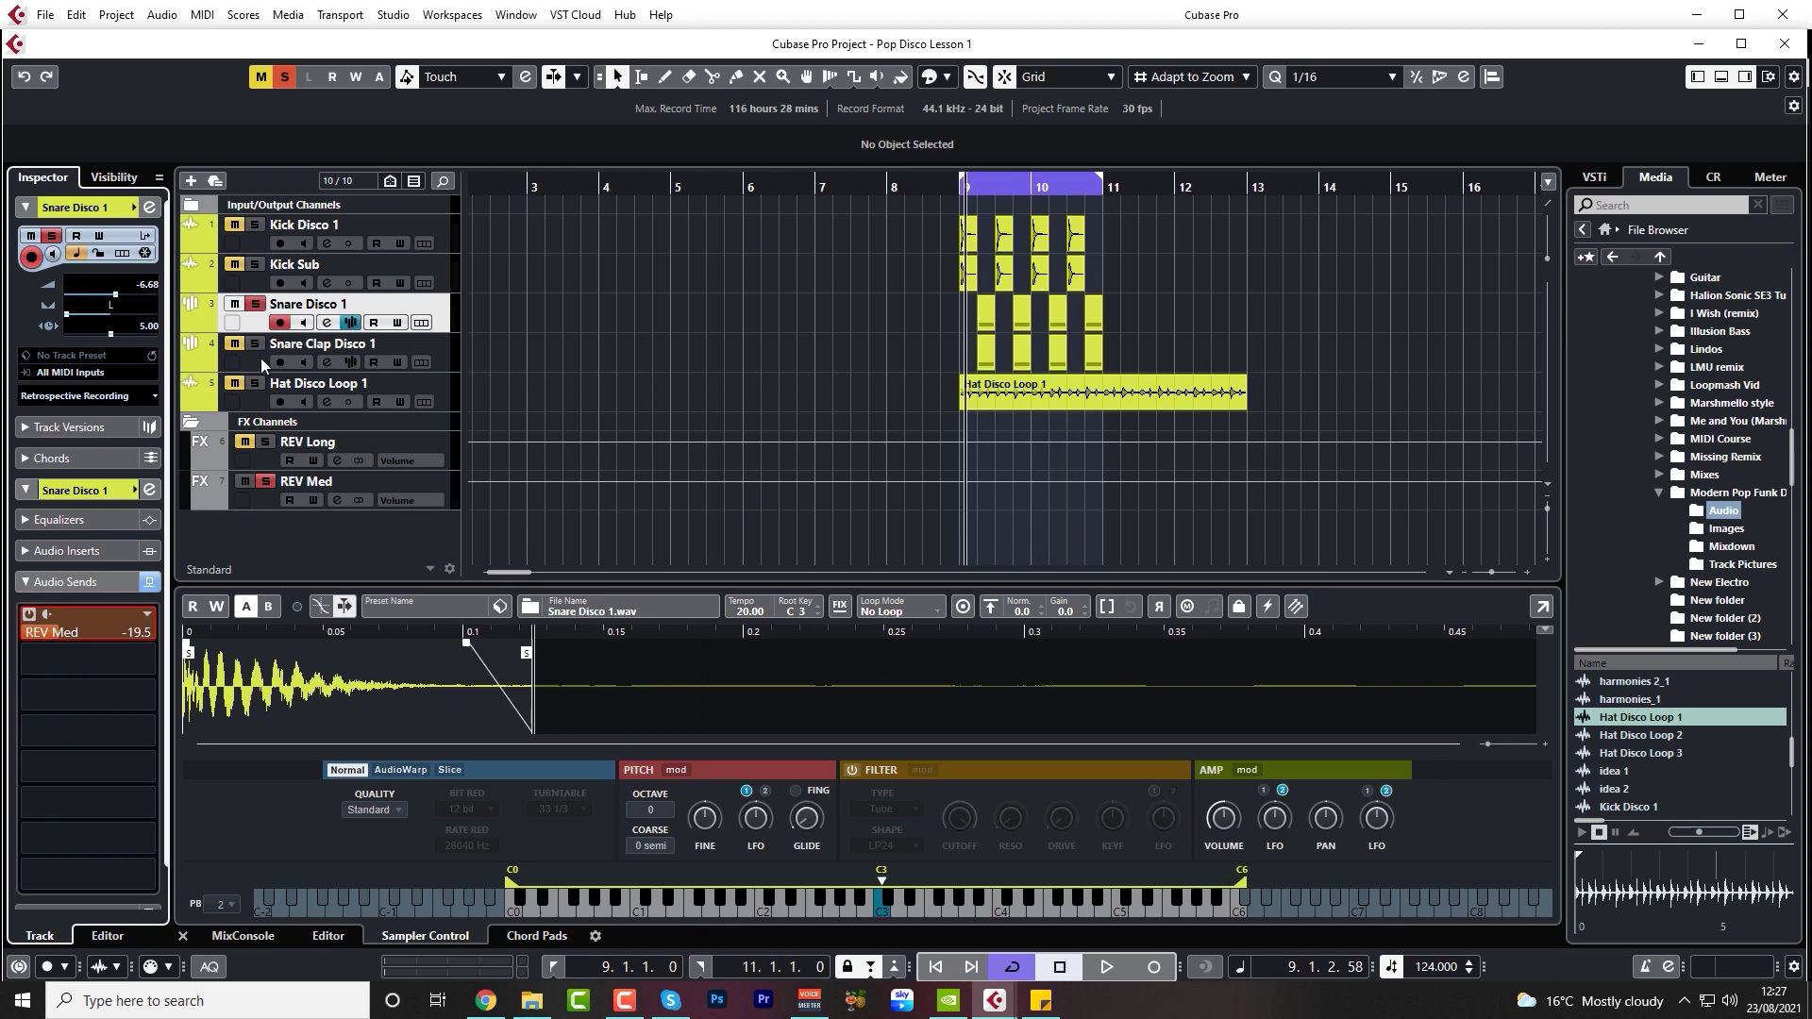
- Solo Snare Clap Disco 1 and assign its first audio send to REV Med during playback
left_click(255, 344)
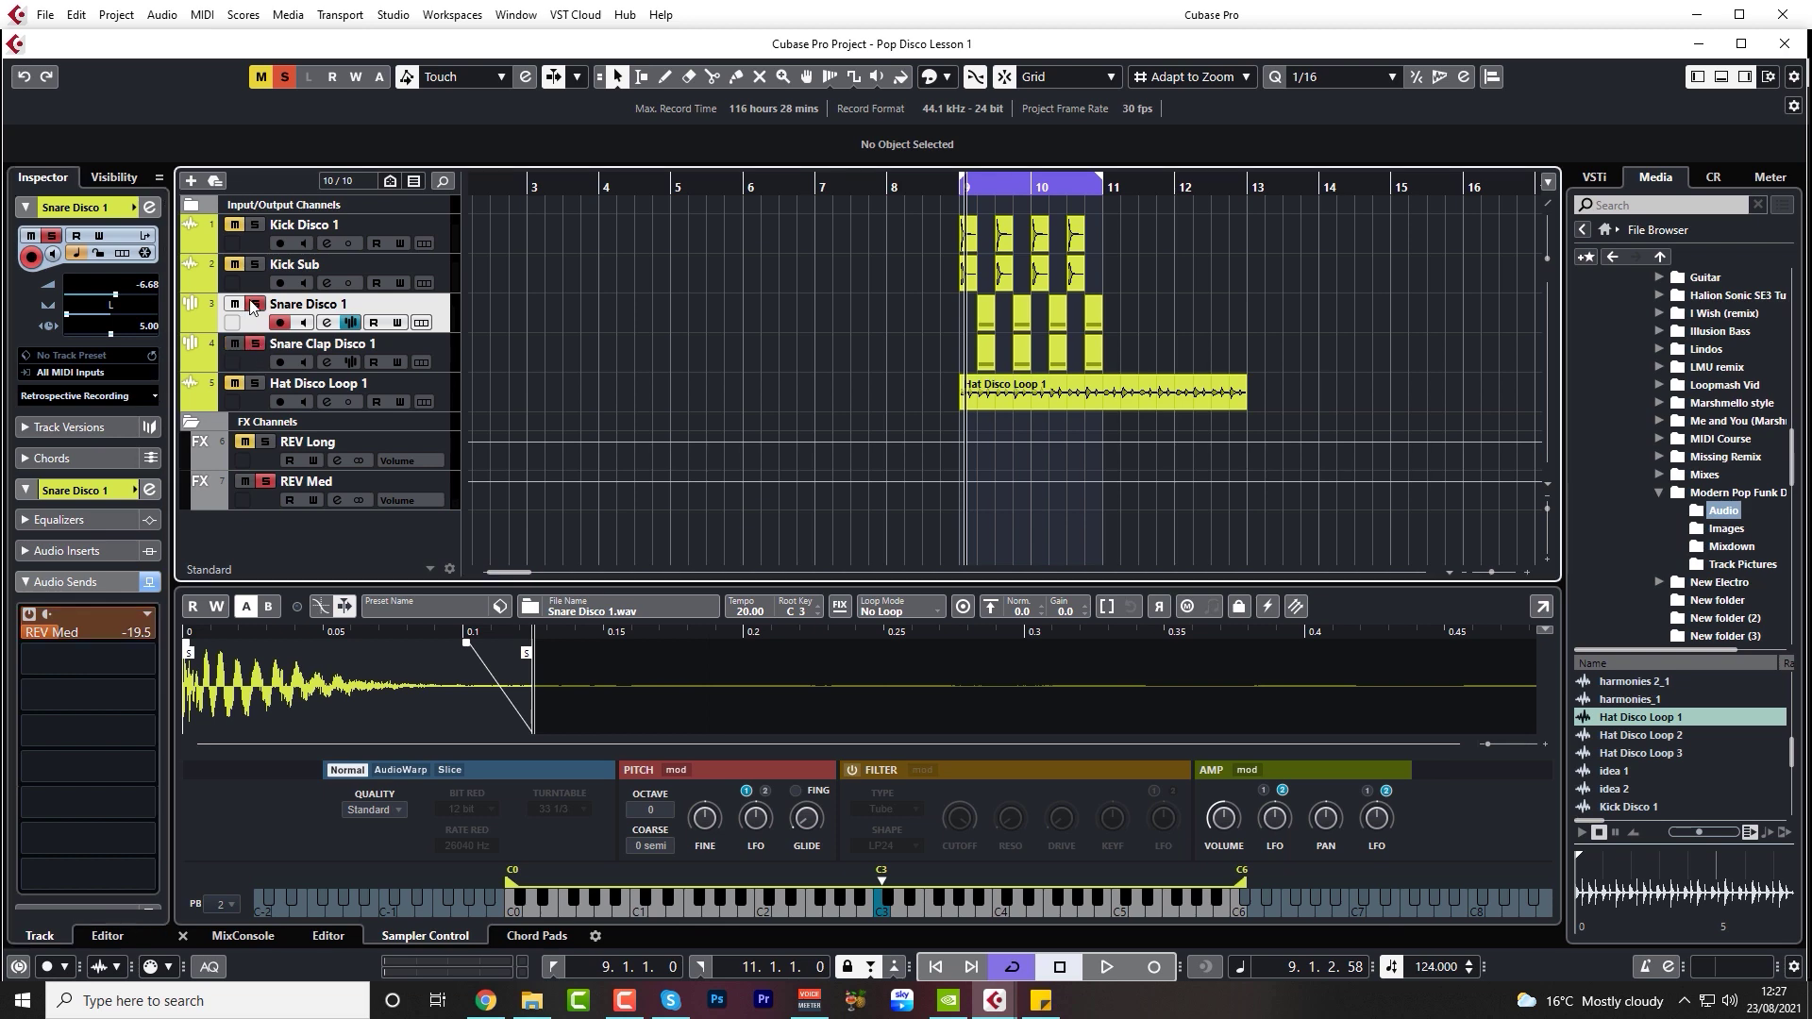
left_click(251, 370)
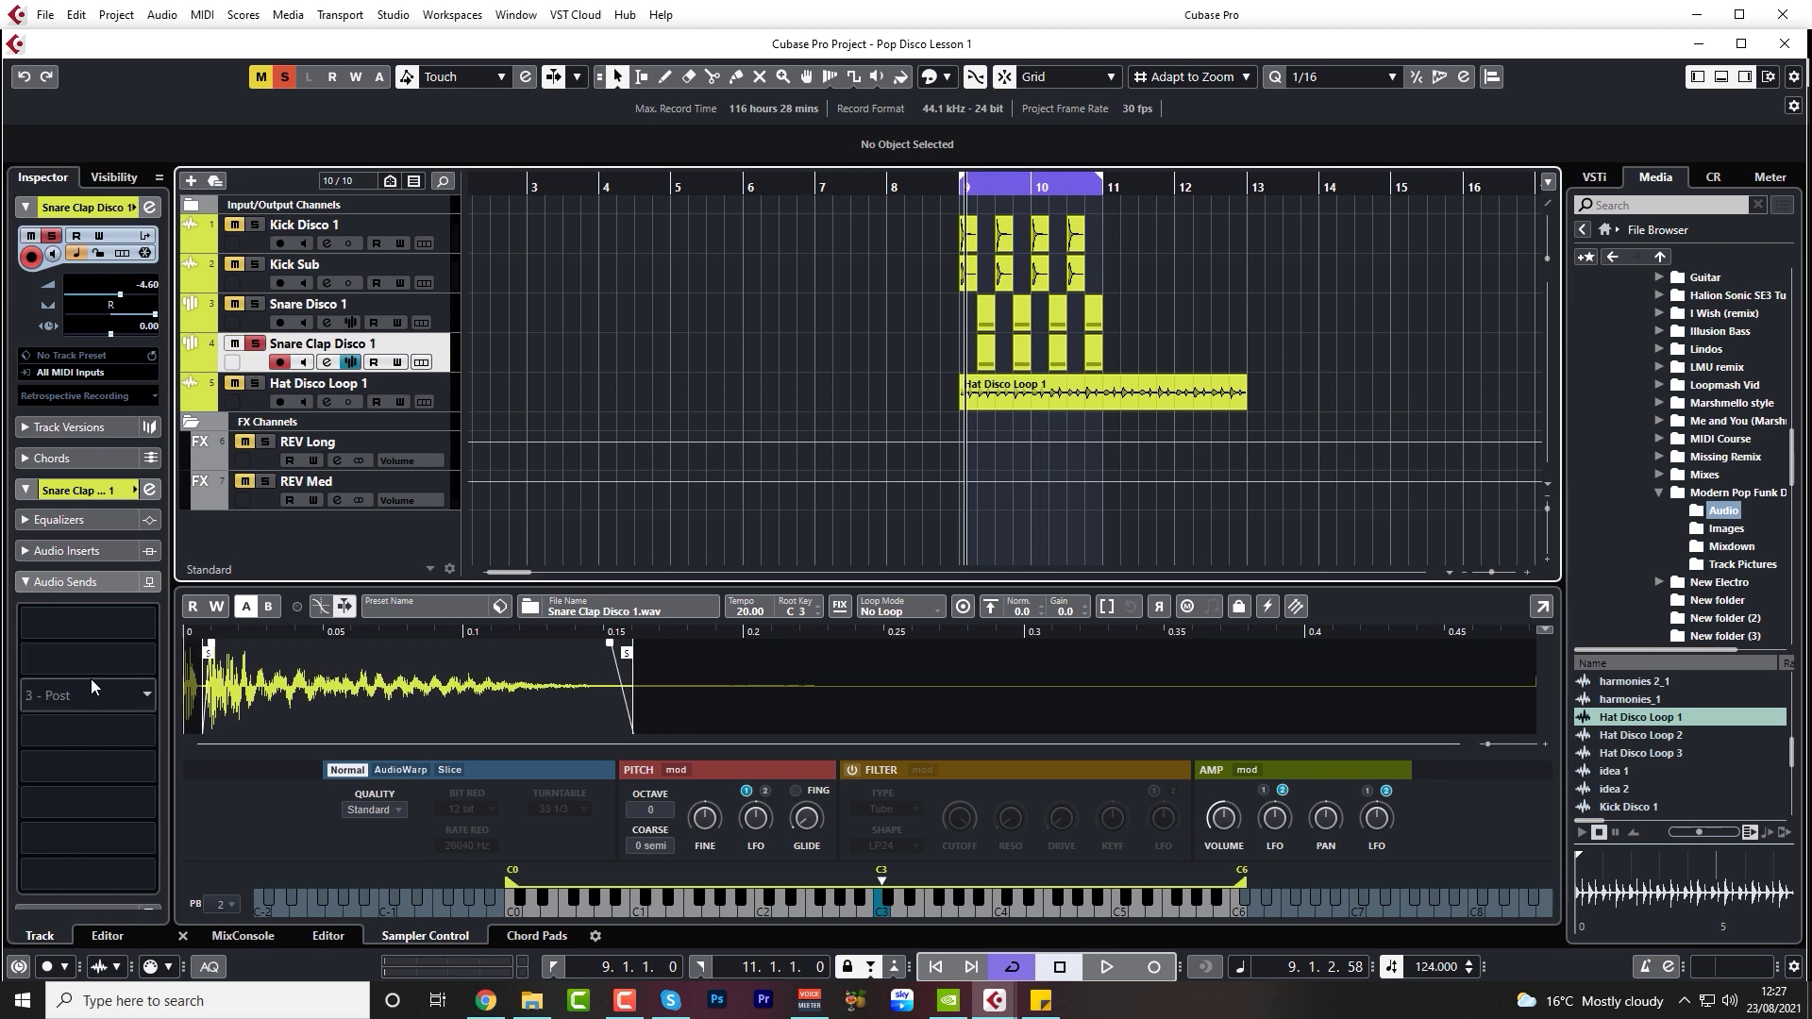
key("space")
left_click(115, 625)
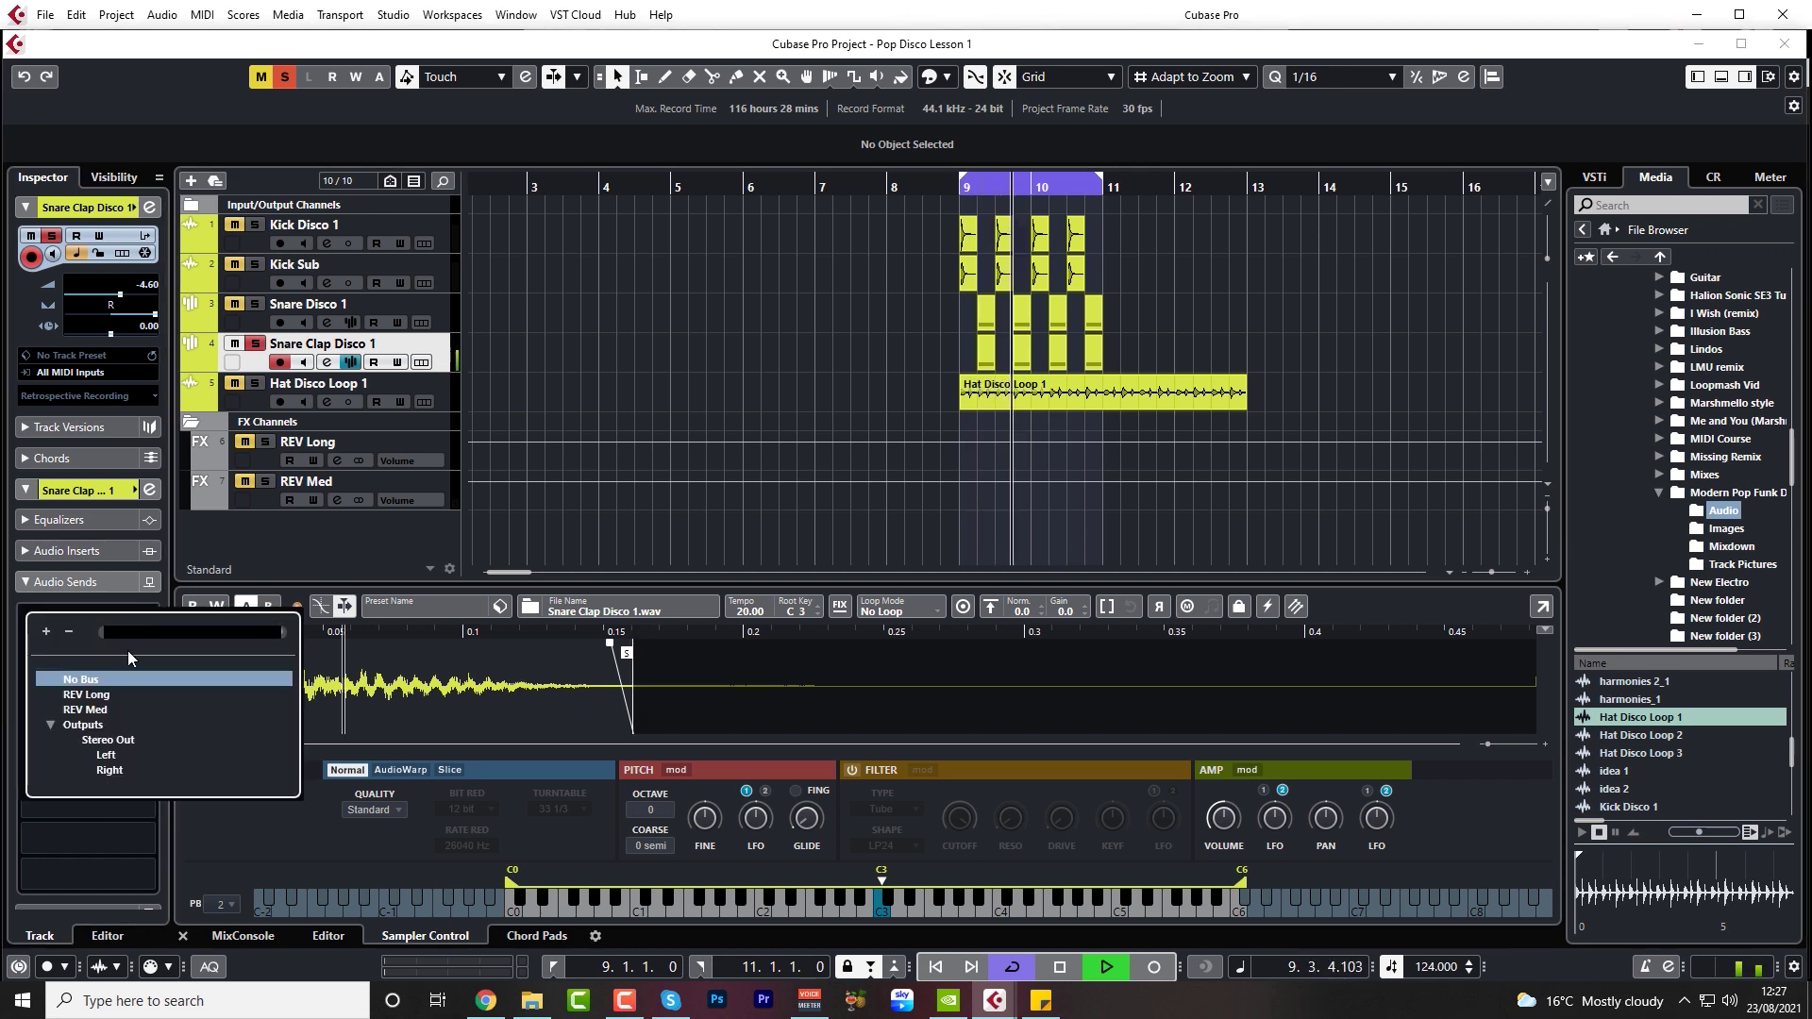
left_click(87, 710)
- Activate the REV Med send on Snare Clap Disco 1, set its level to about -16.0 dB and stop playback
left_click(29, 614)
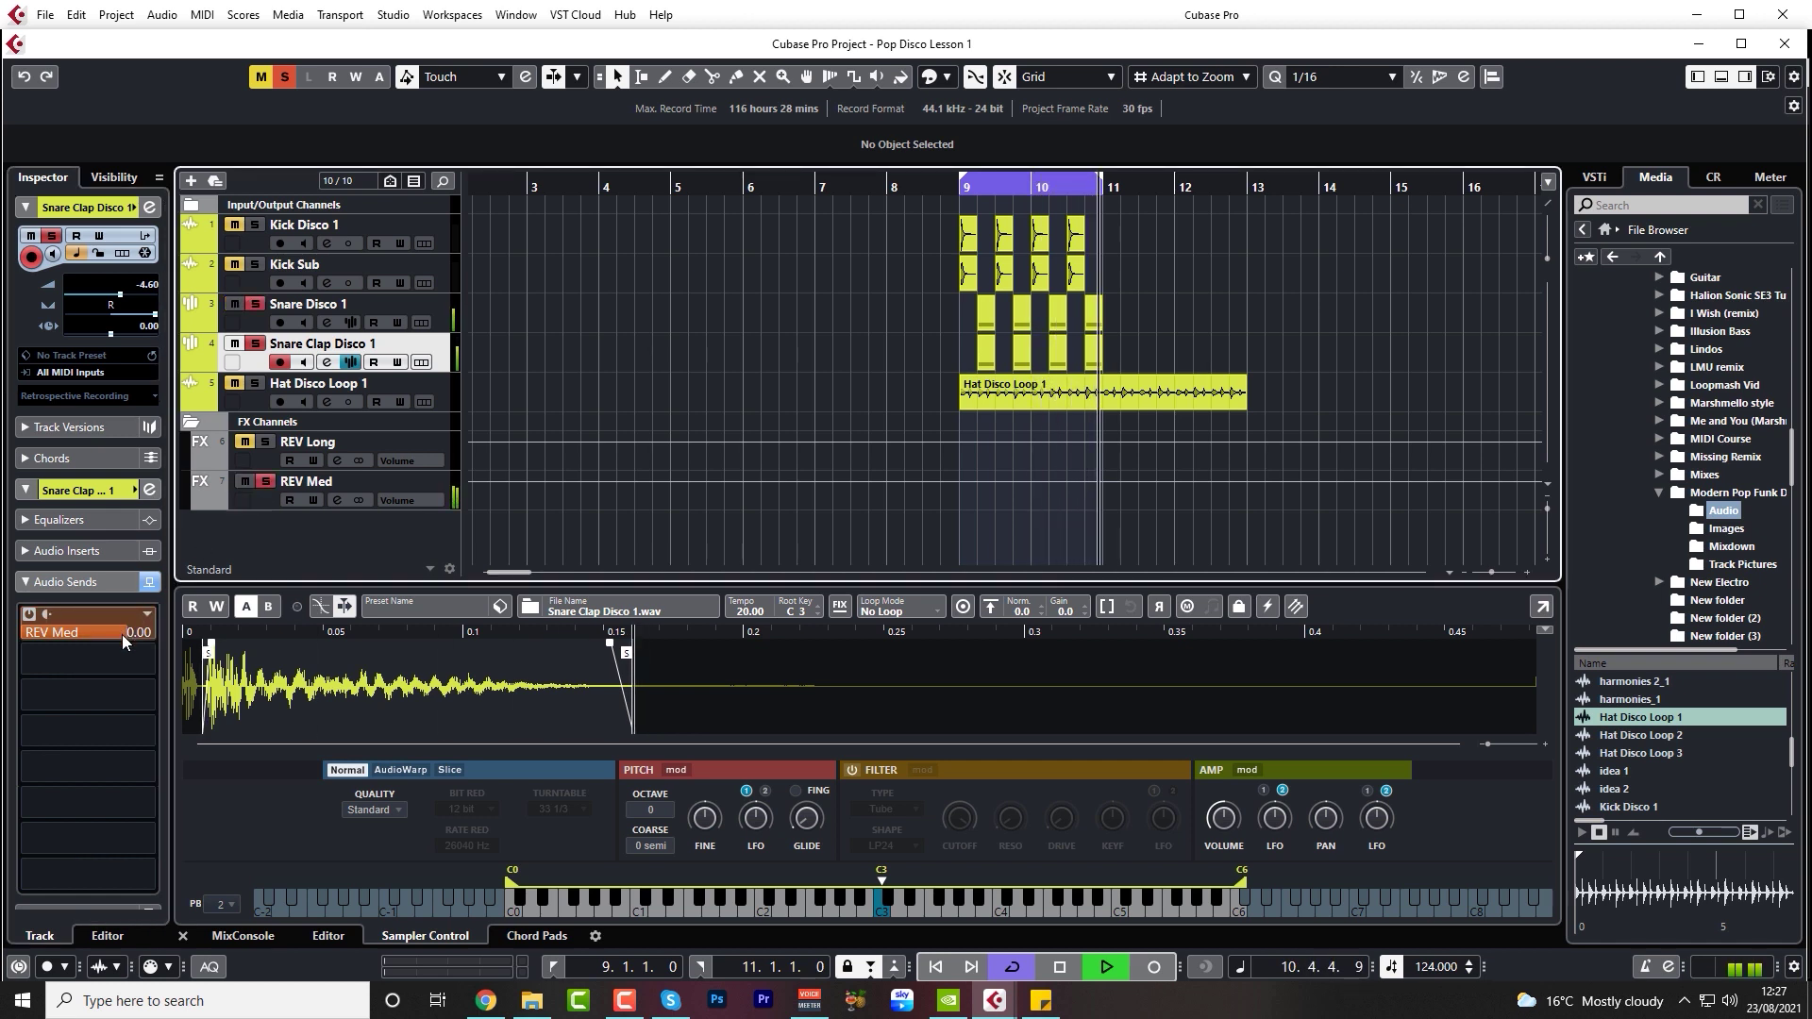
left_click_drag(103, 632, 44, 662)
key("space")
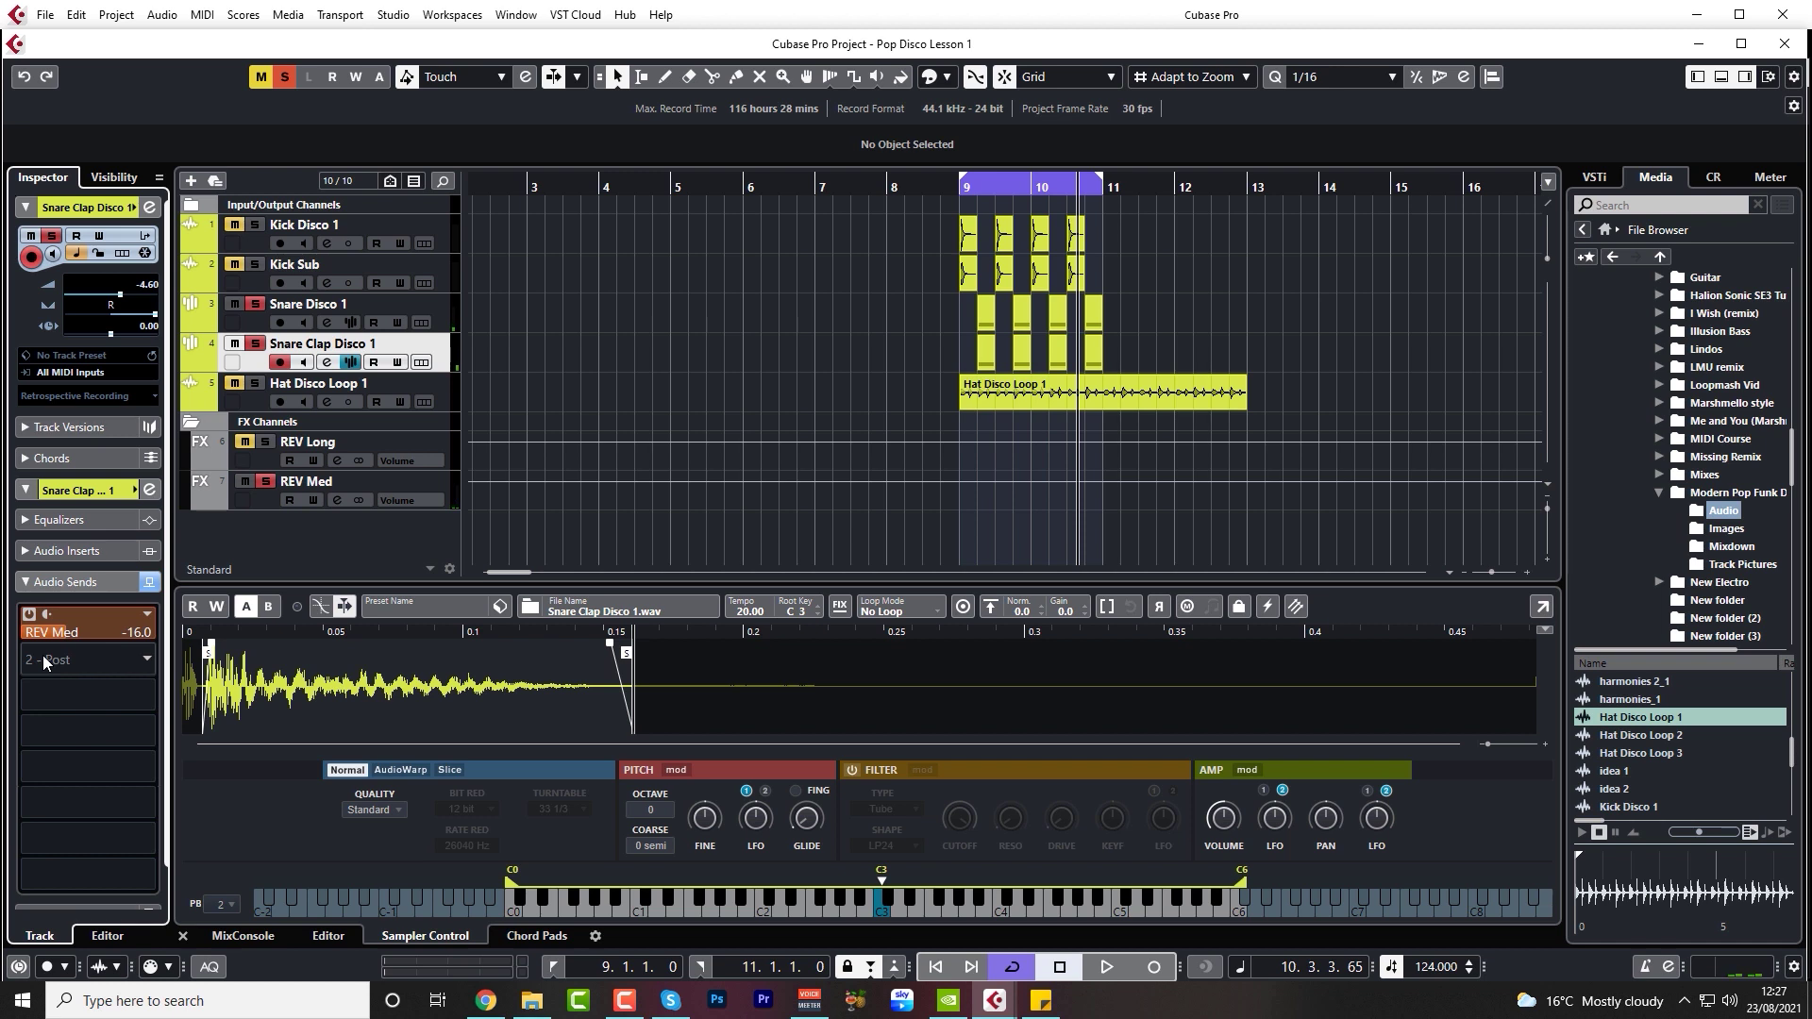
- Solo Hat Disco Loop 1, assign its first send to REV Med and activate the send during playback
left_click(254, 383)
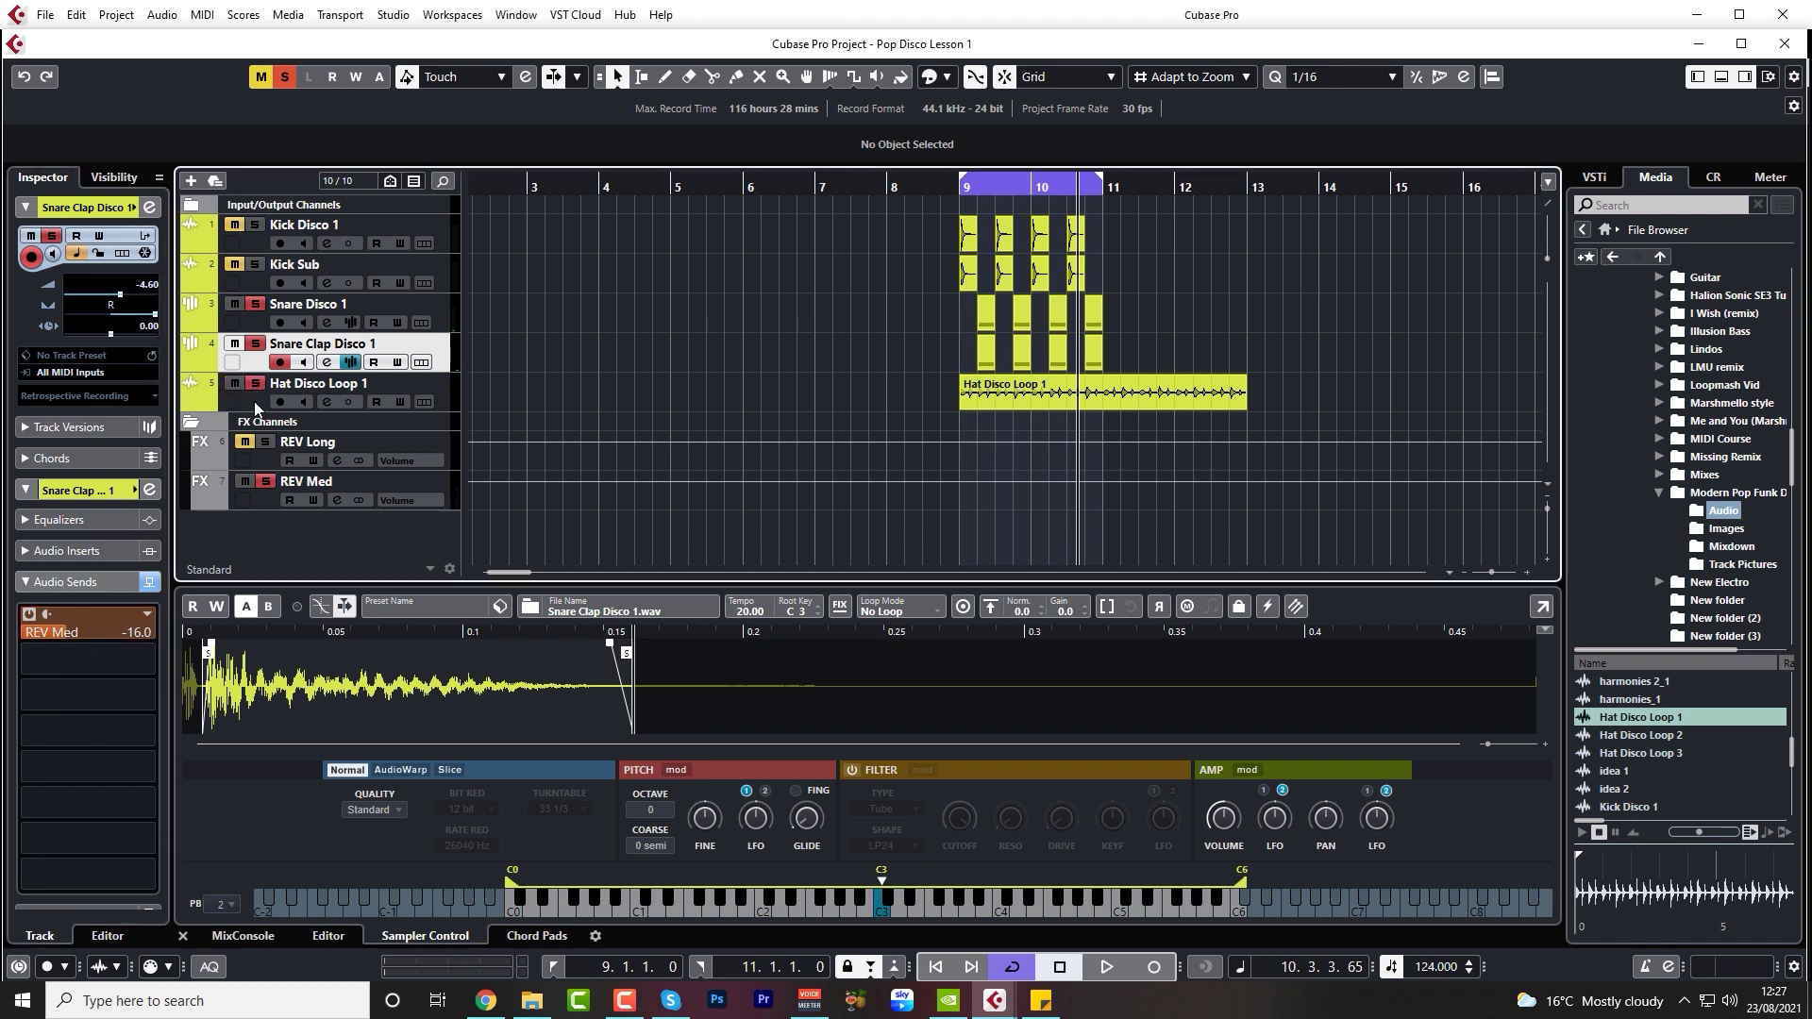
left_click(254, 404)
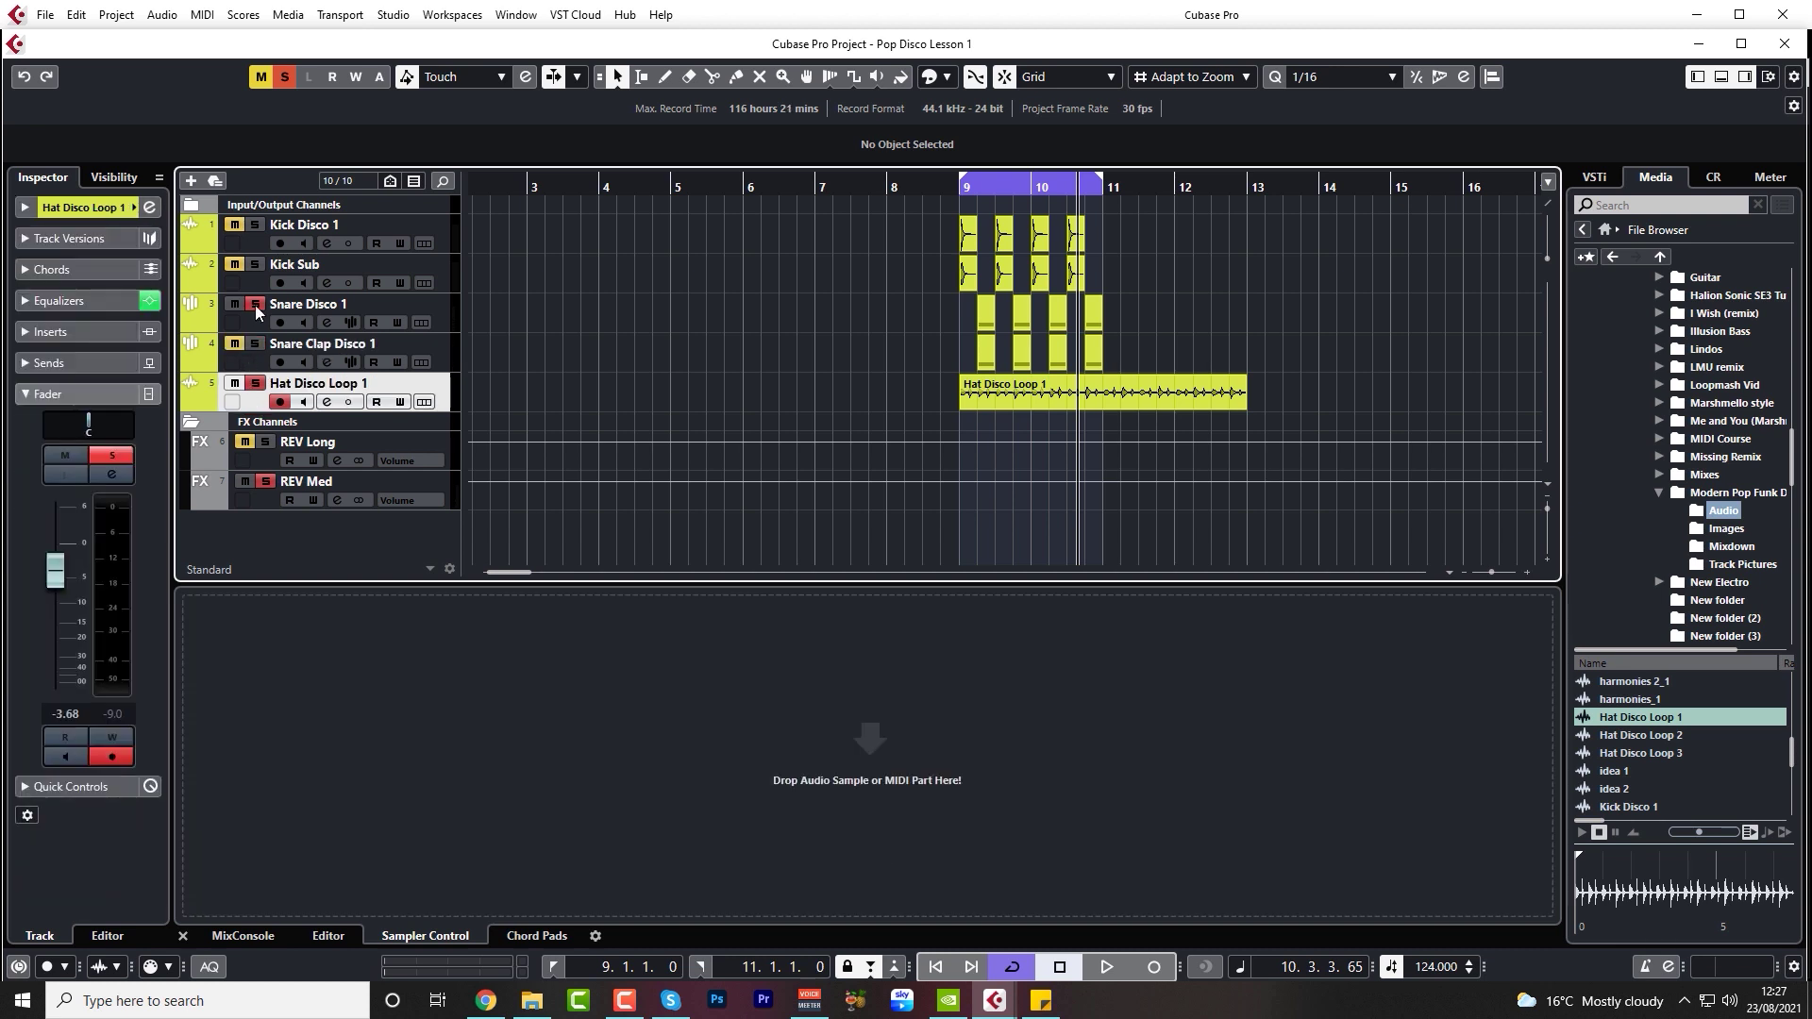
left_click(88, 364)
left_click(104, 411)
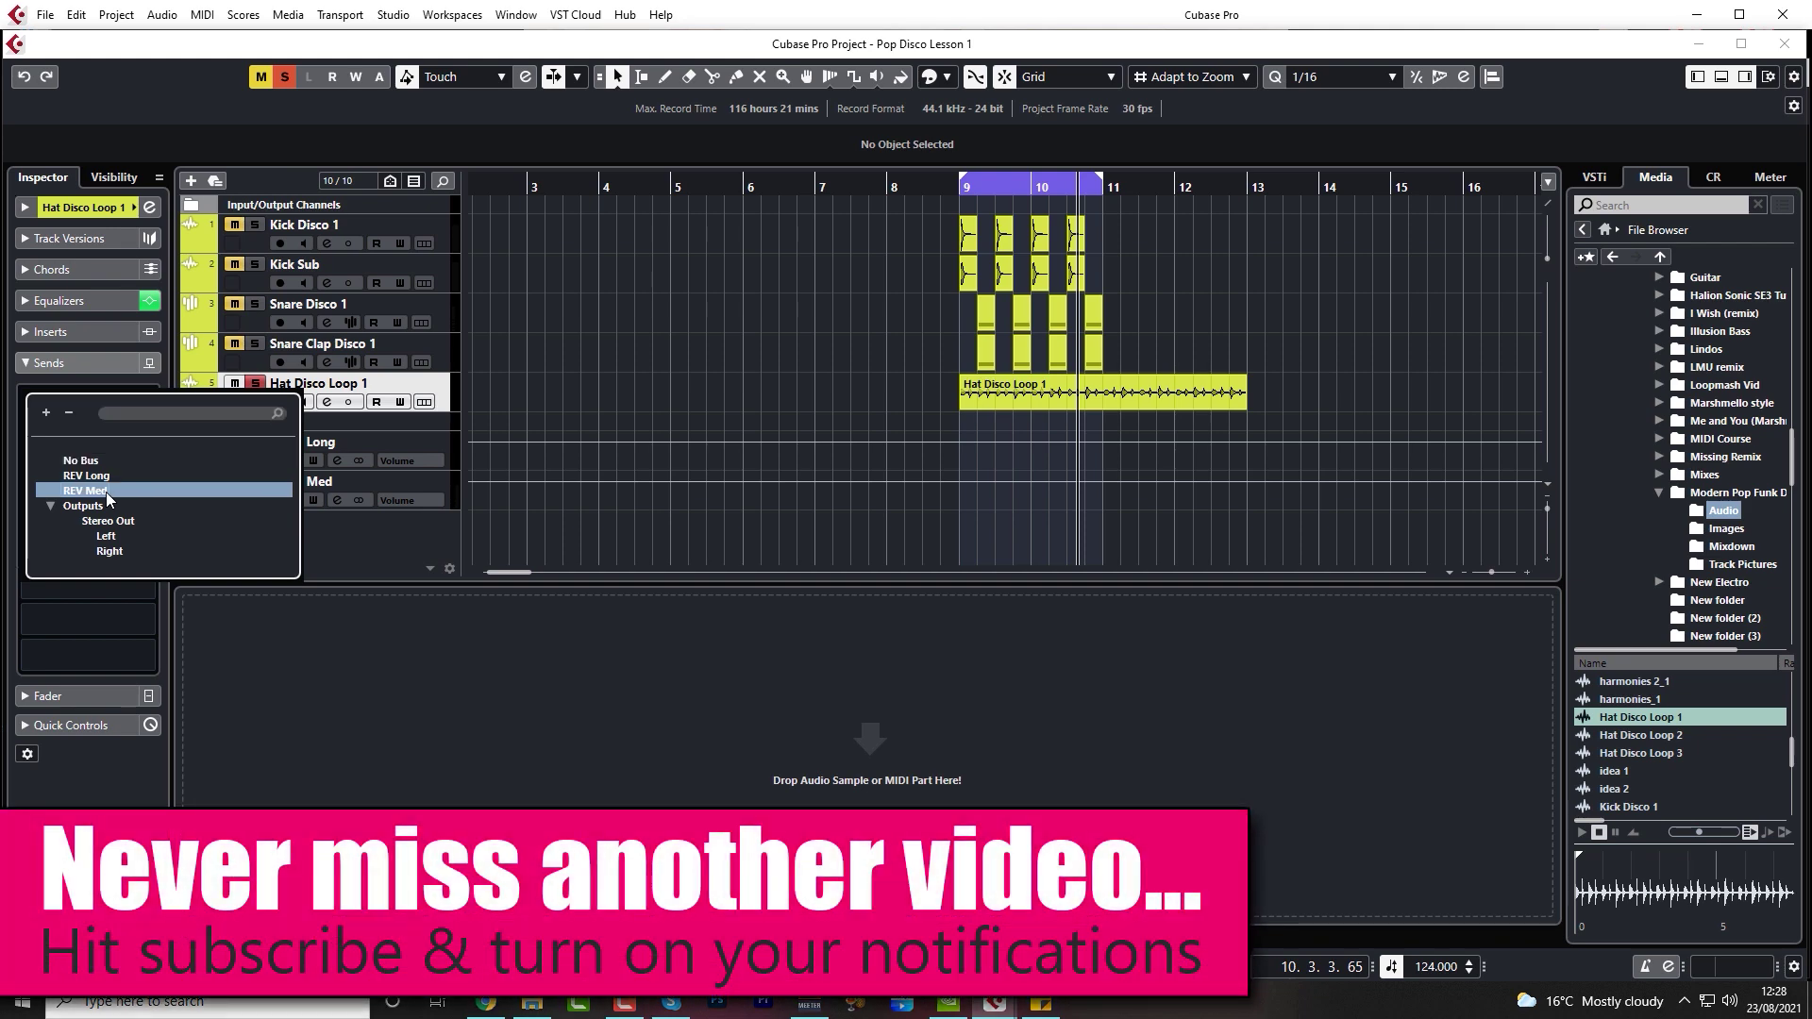
left_click(85, 491)
key("space")
left_click(37, 396)
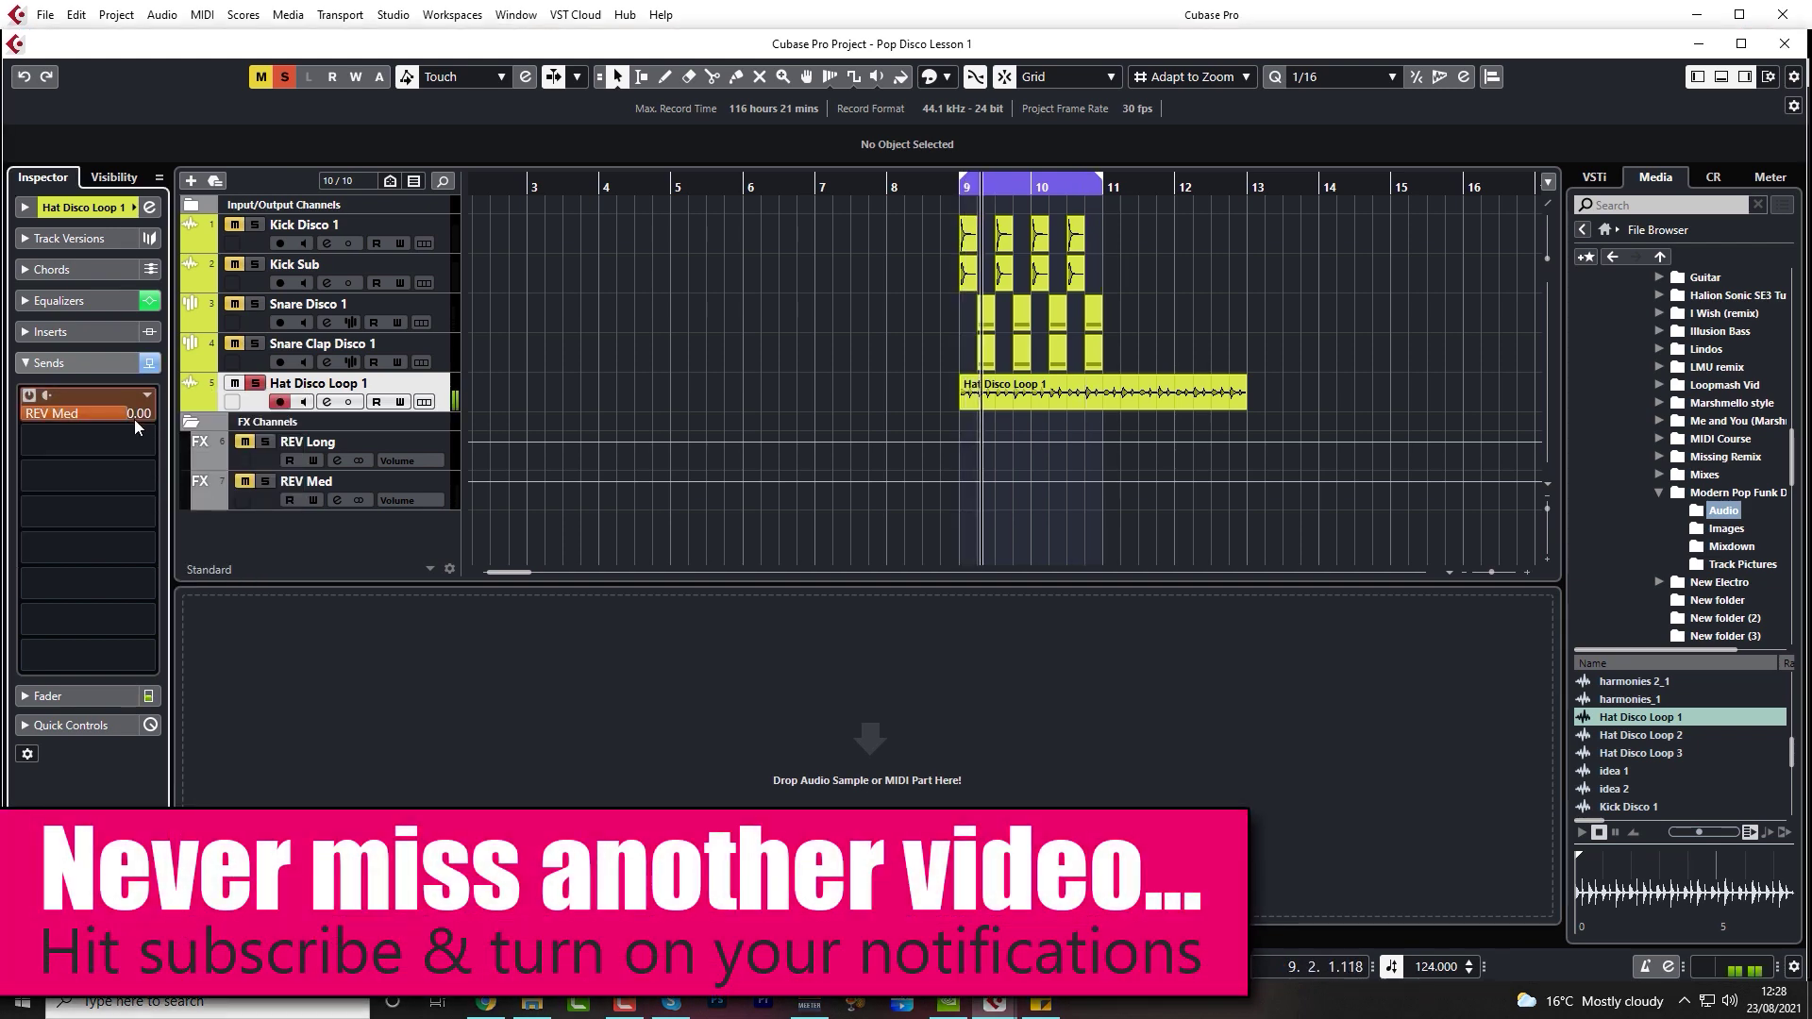
- Solo REV Med, remove the solo from both snare tracks, and set the Hat Disco Loop 1 send to about -8.72 dB
left_click_drag(134, 419, 117, 415)
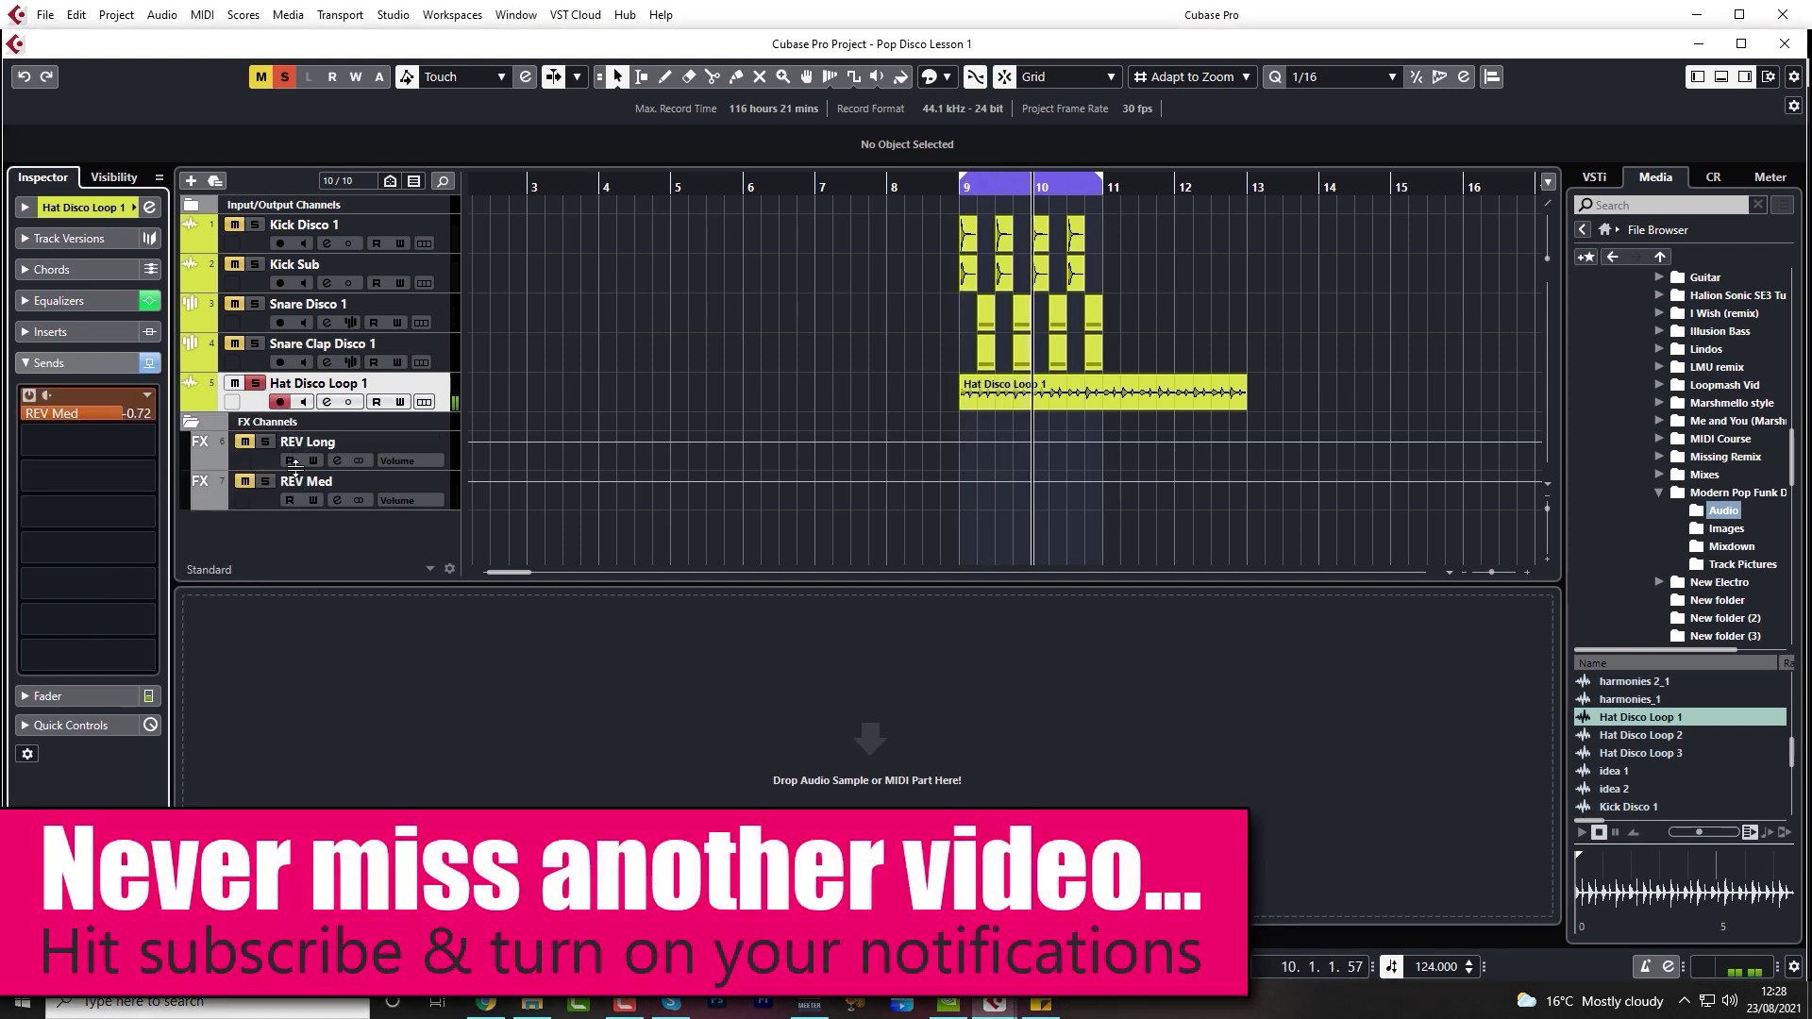
left_click(267, 481)
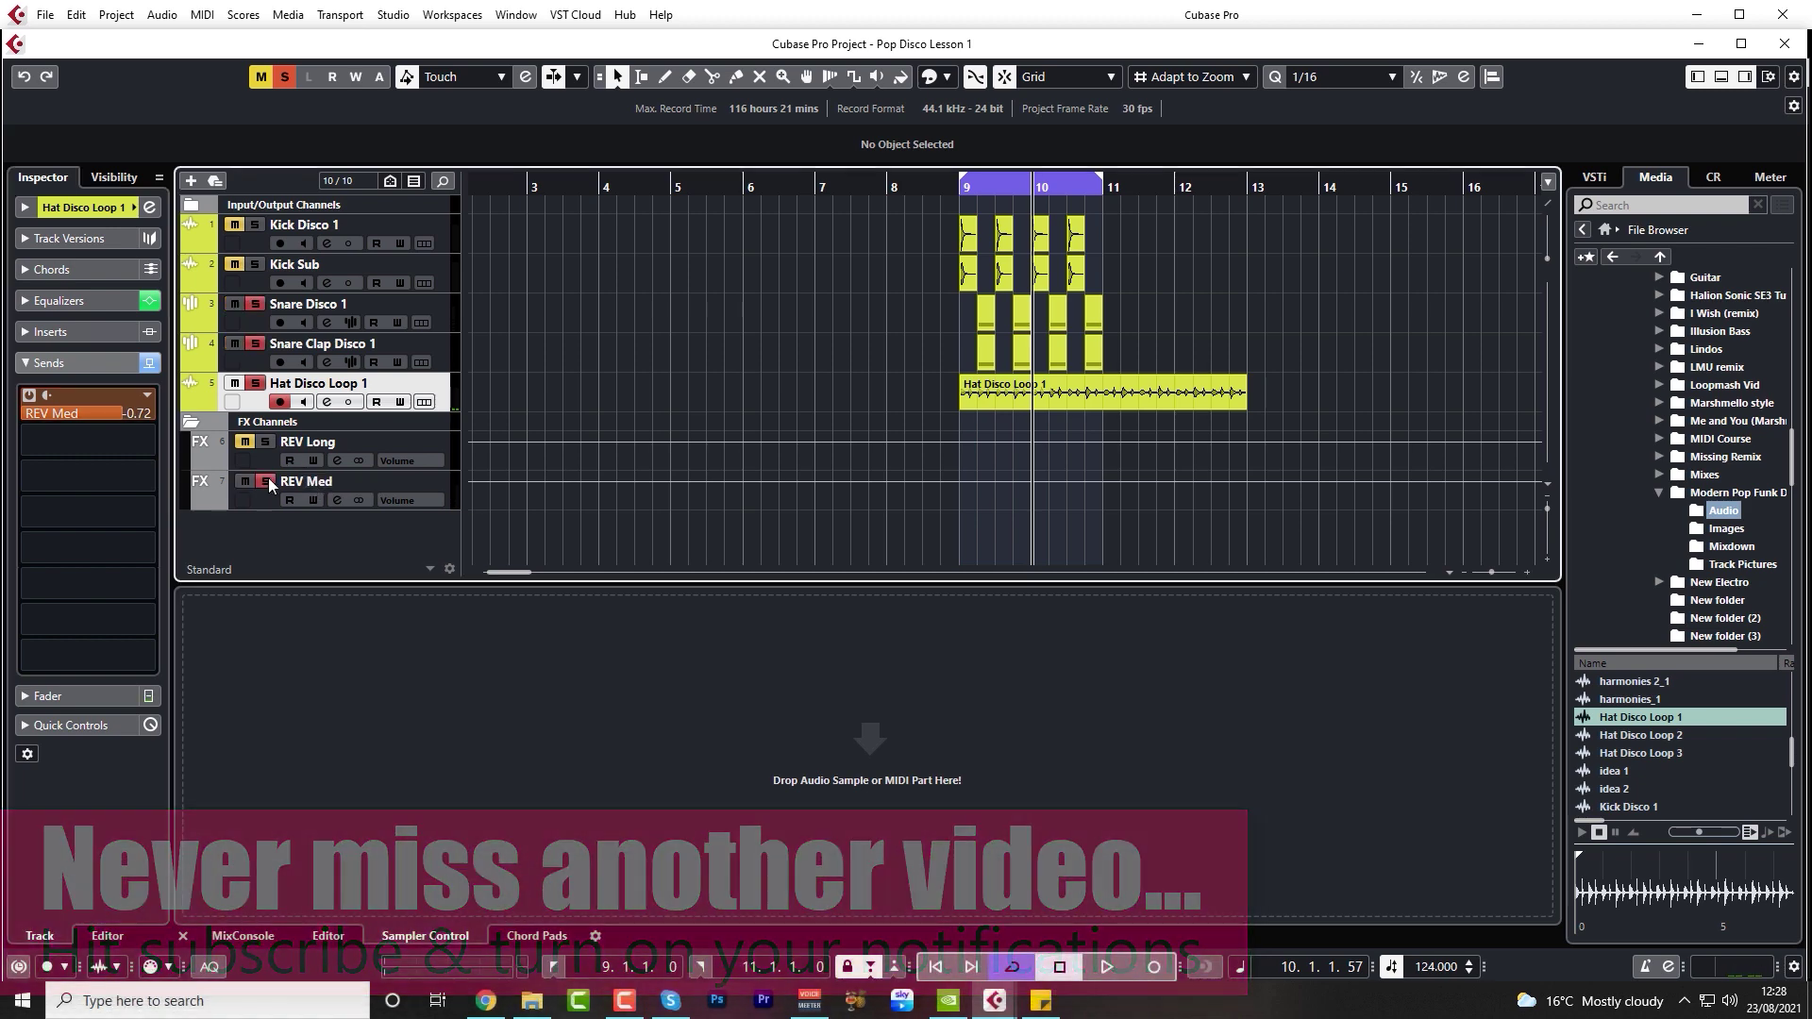
mouse_move(64, 426)
left_mouse_down()
mouse_move(6, 440)
mouse_move(64, 411)
left_mouse_up()
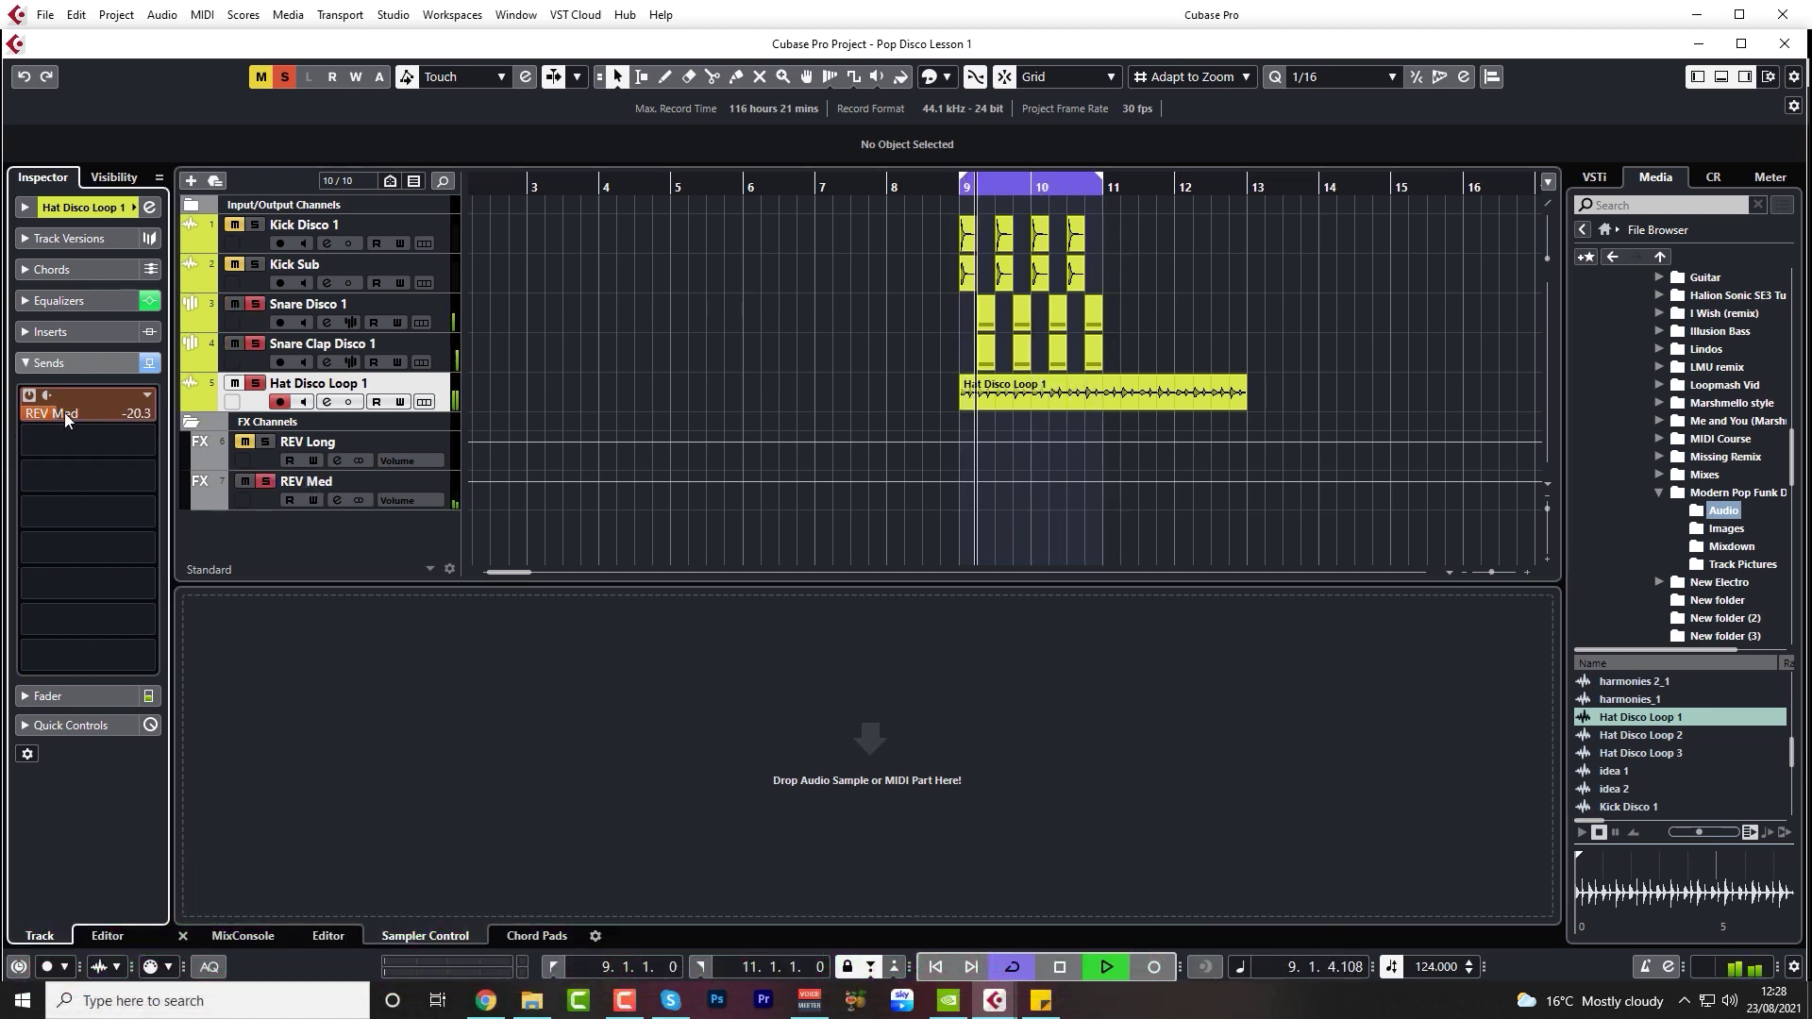
left_click(260, 344)
left_click(261, 304)
left_click_drag(51, 416, 109, 428)
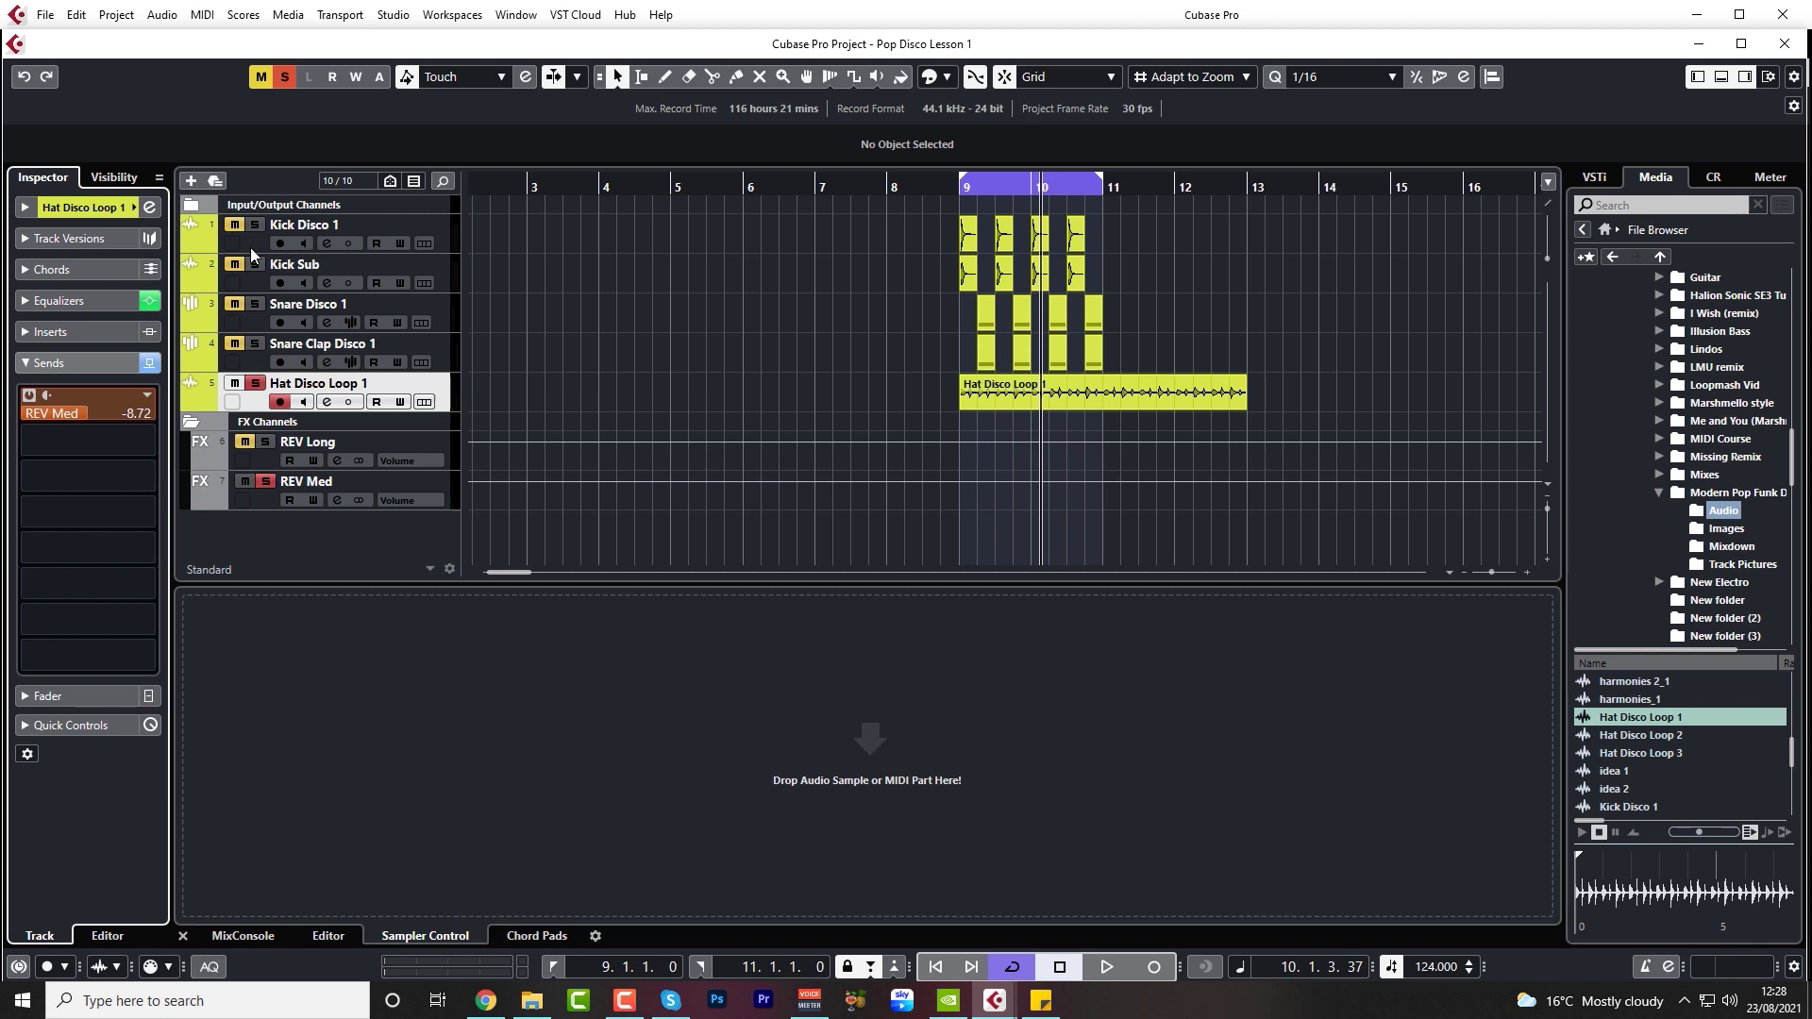
- Solo Kick Disco 1 and assign its first send to REV Med
left_click(251, 247)
left_click(83, 410)
left_click(85, 412)
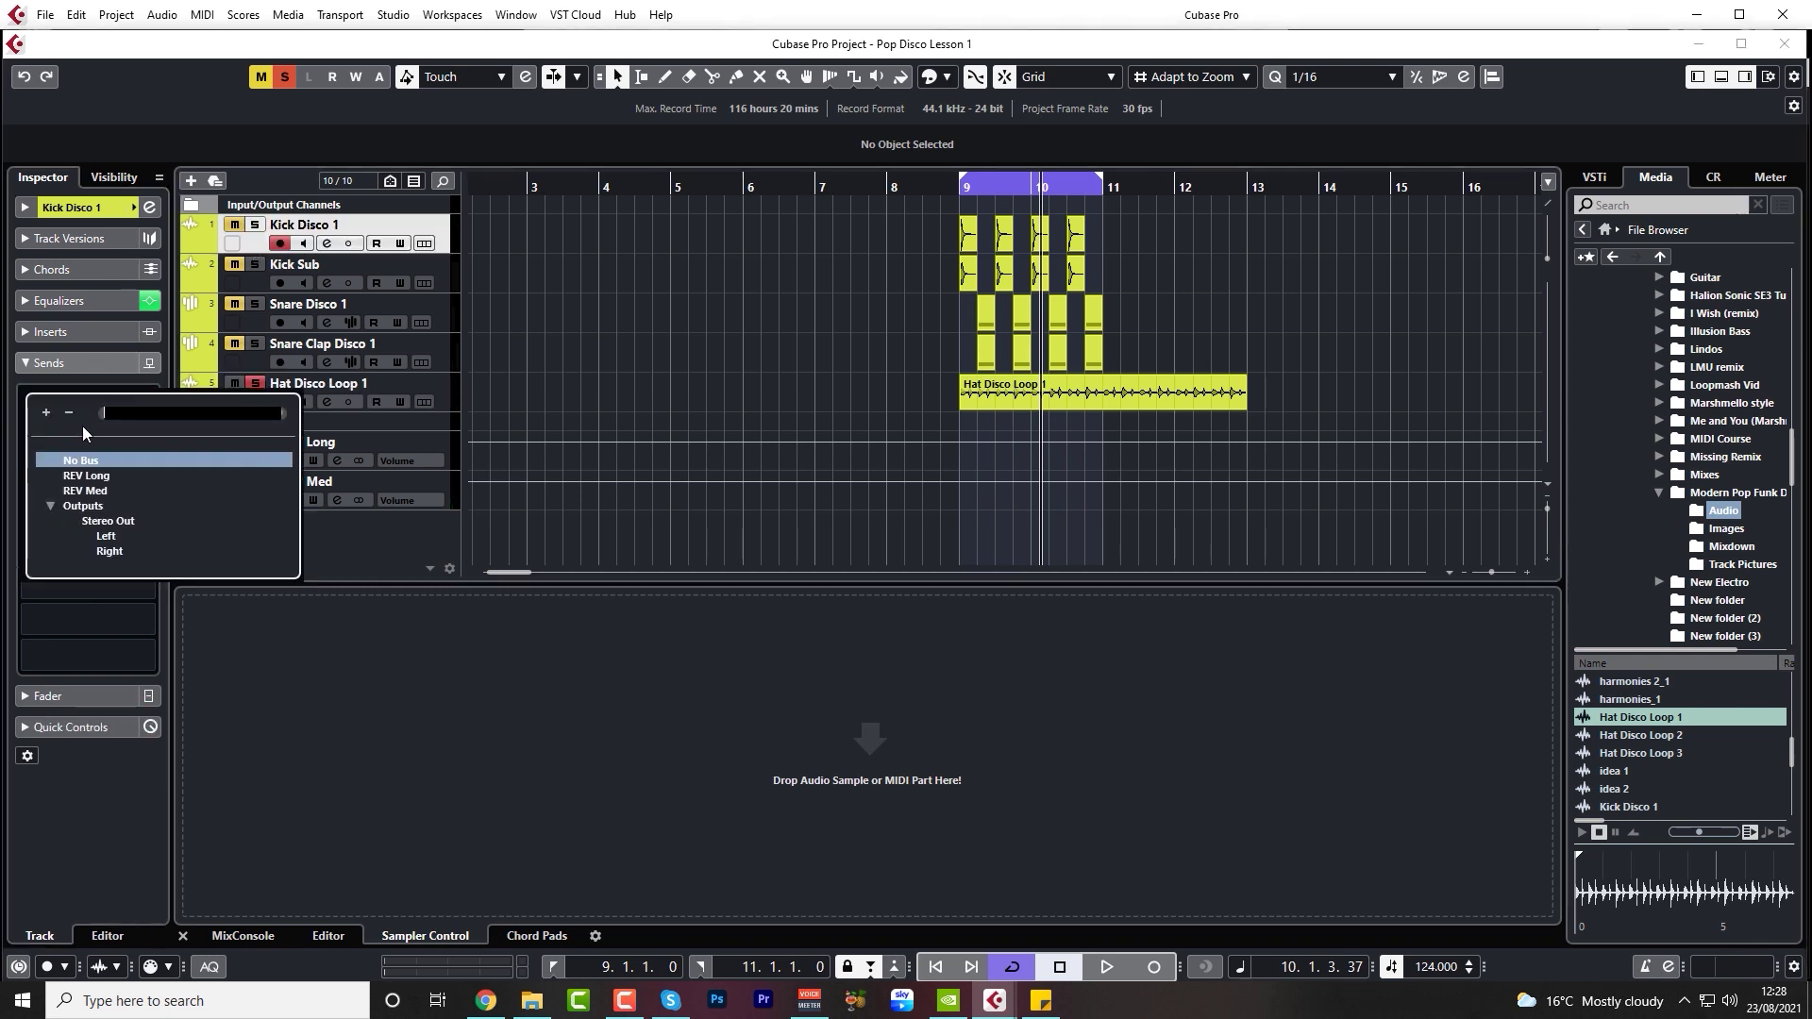
left_click(255, 226)
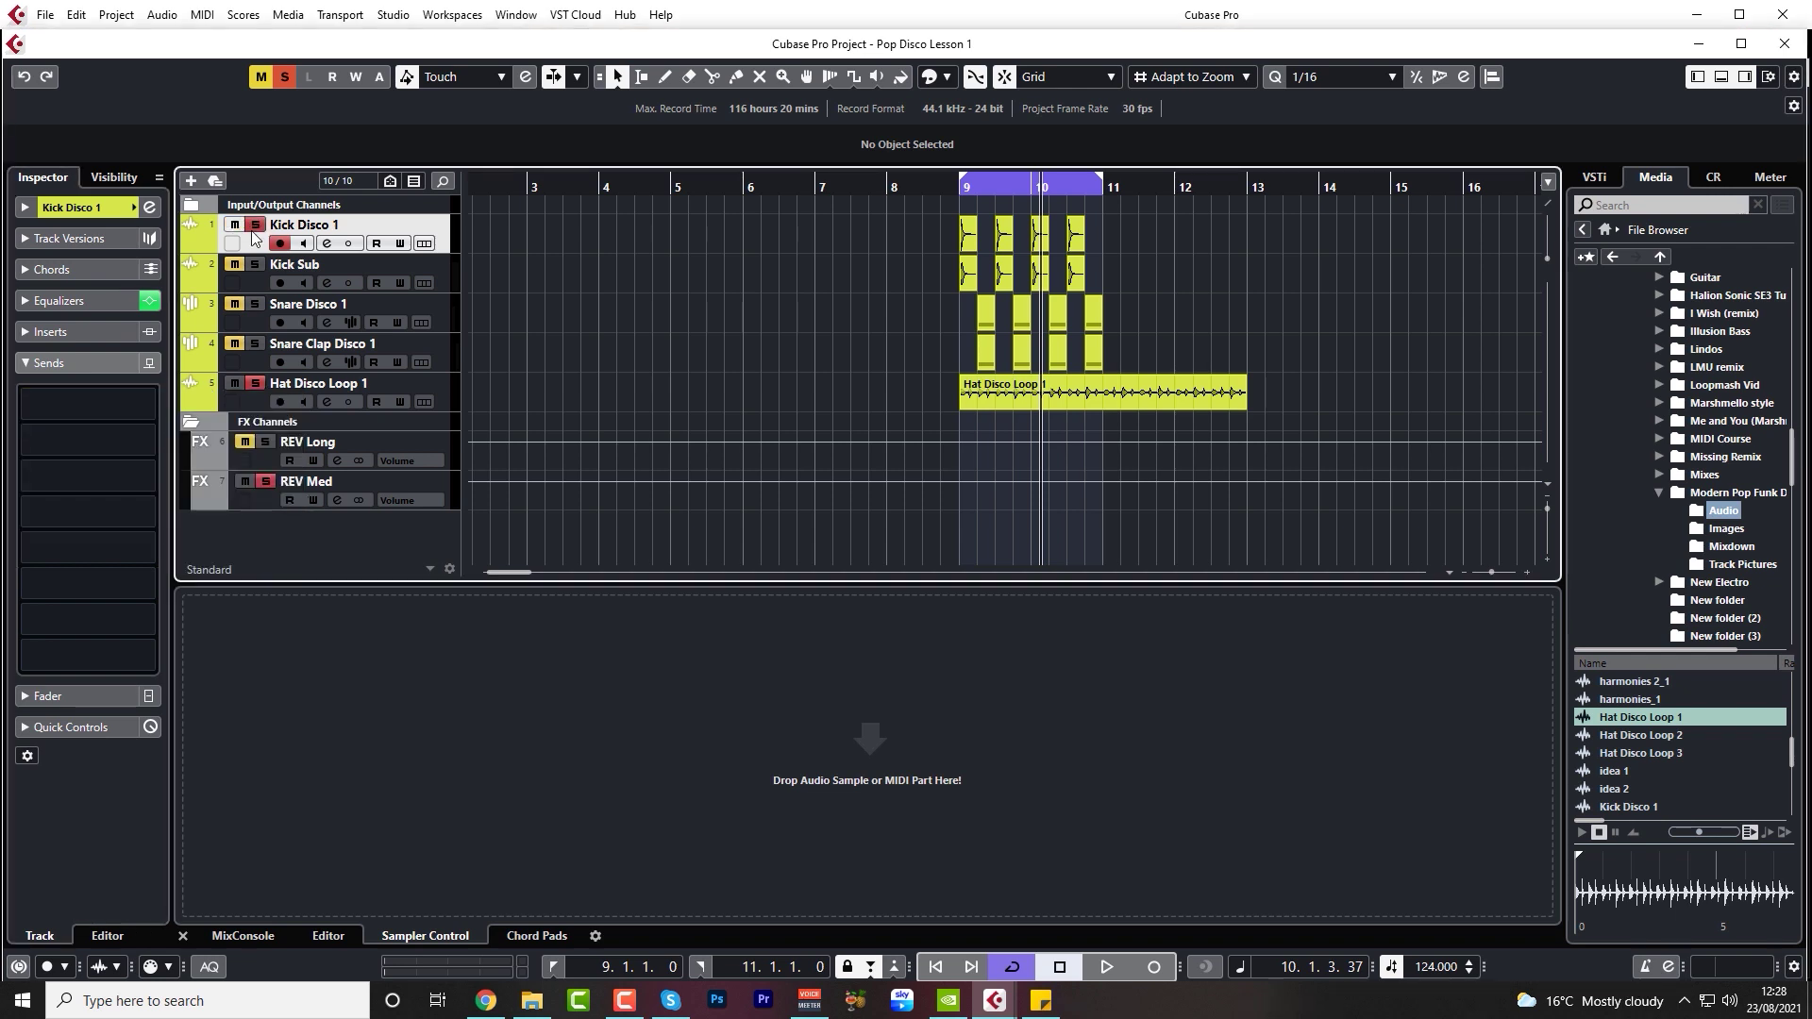
left_click(109, 406)
left_click(98, 481)
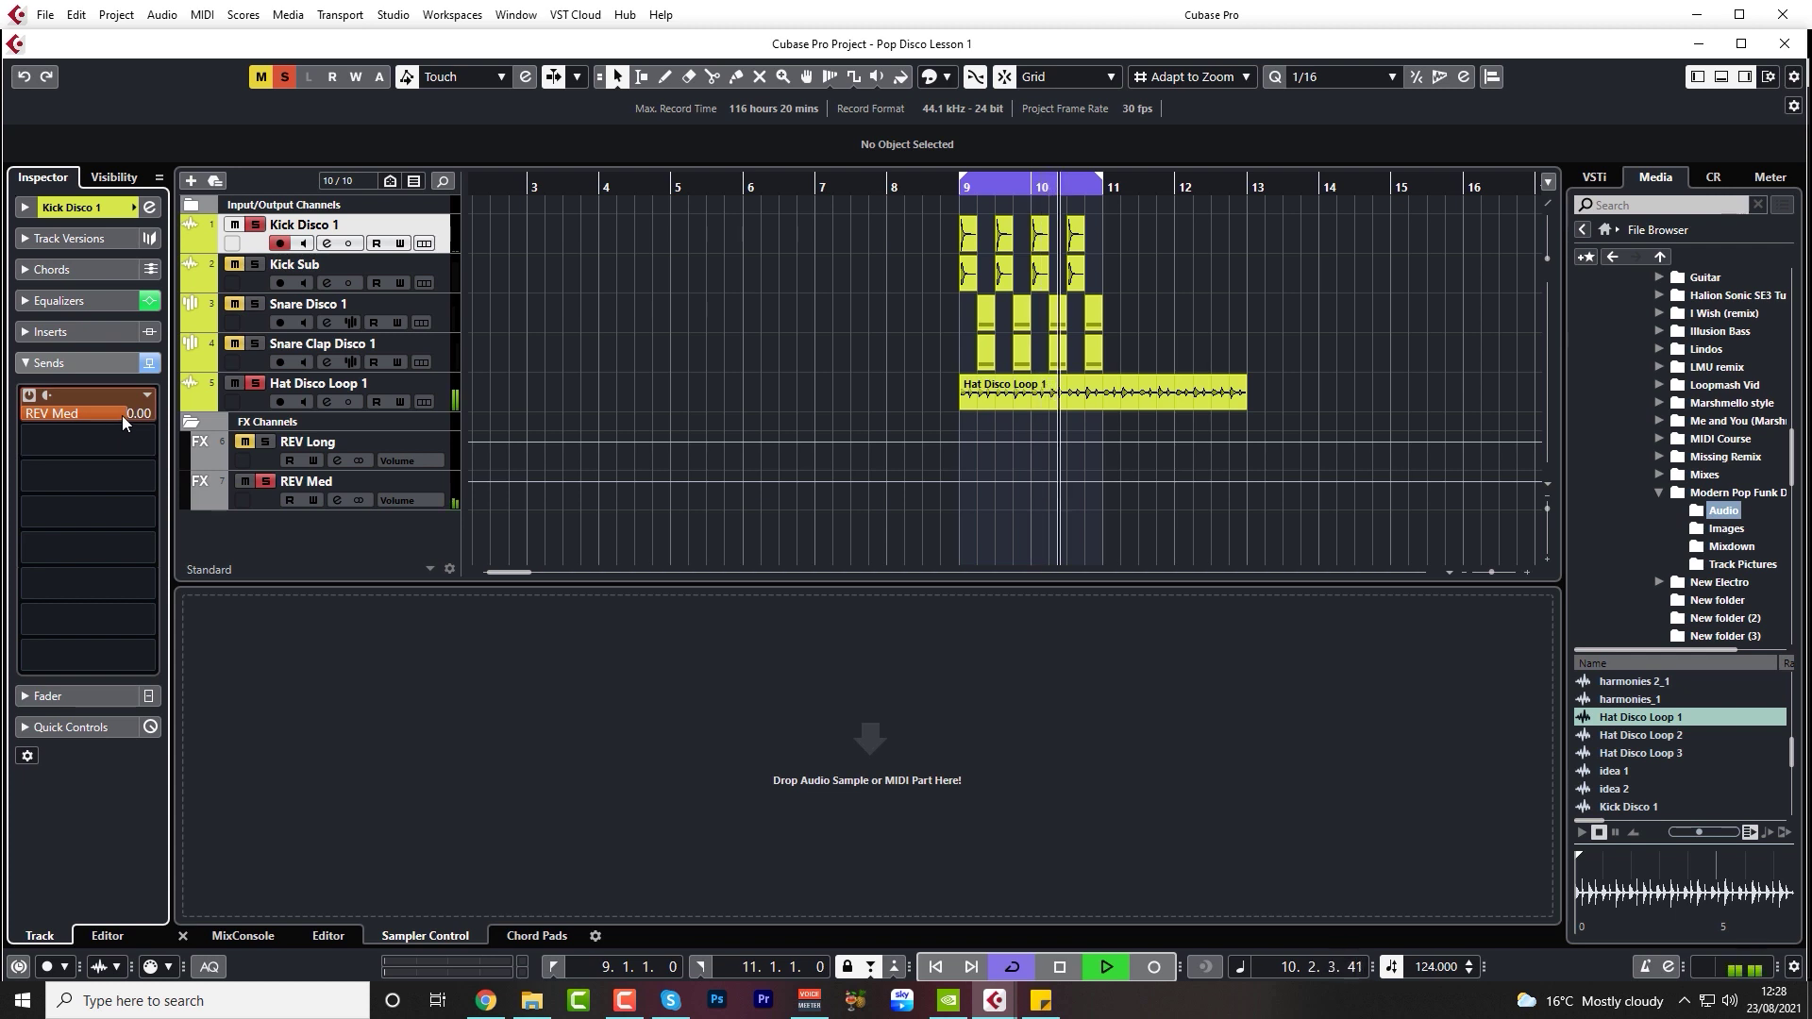
- Set the Kick Disco 1 send to REV Med to about -20.8 dB and compare it bypassed and active
left_click_drag(122, 416, 31, 437)
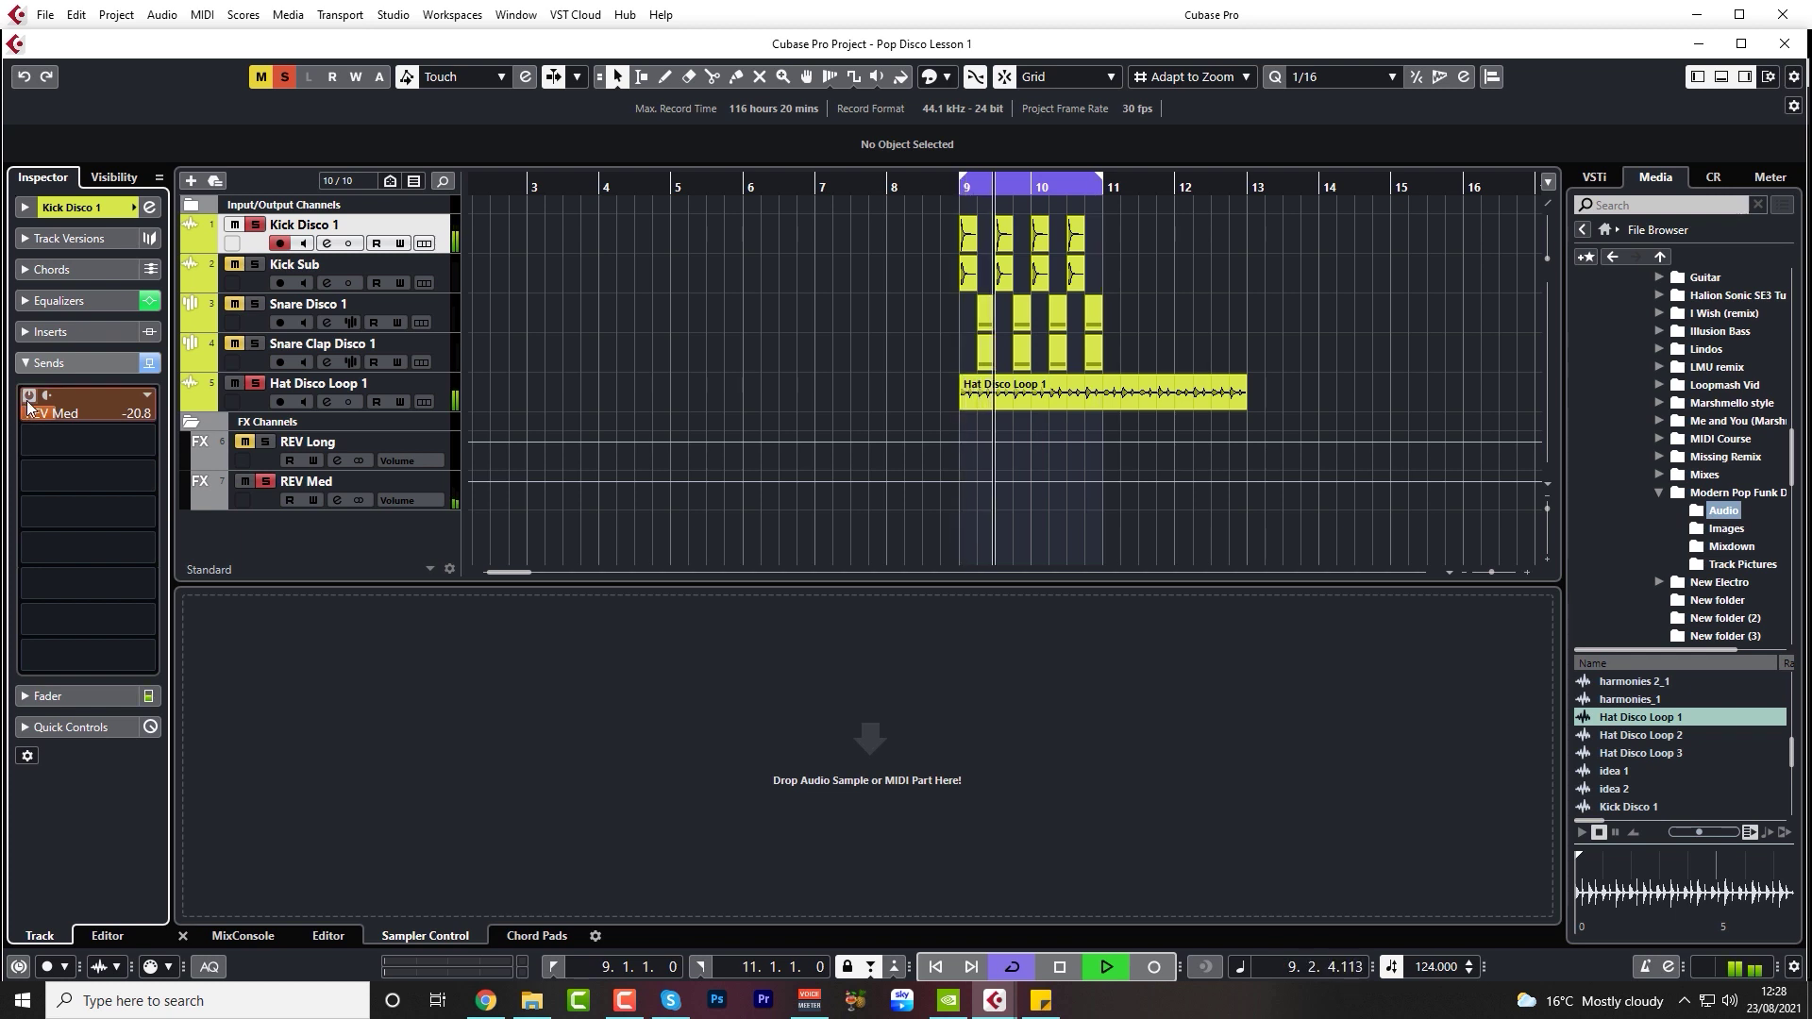
left_click(30, 397)
left_click(29, 396)
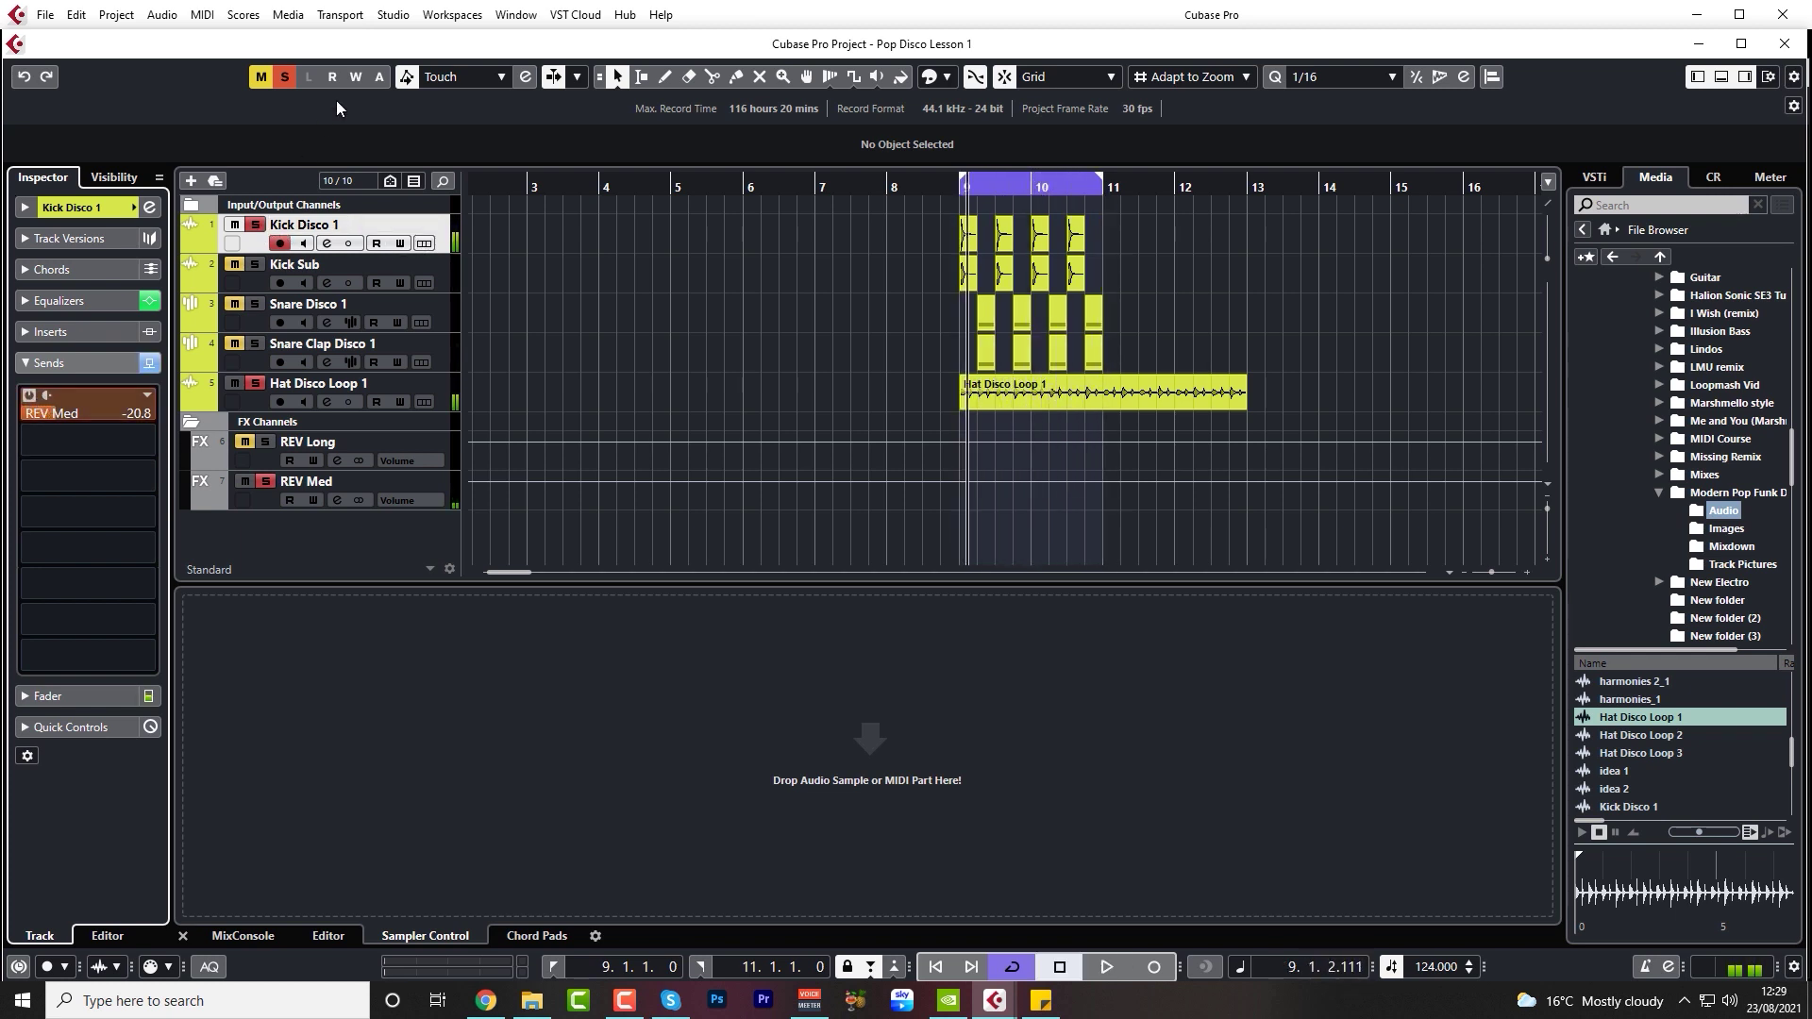
- Clear all solos and play the full drum loop from bar 9
left_click(284, 77)
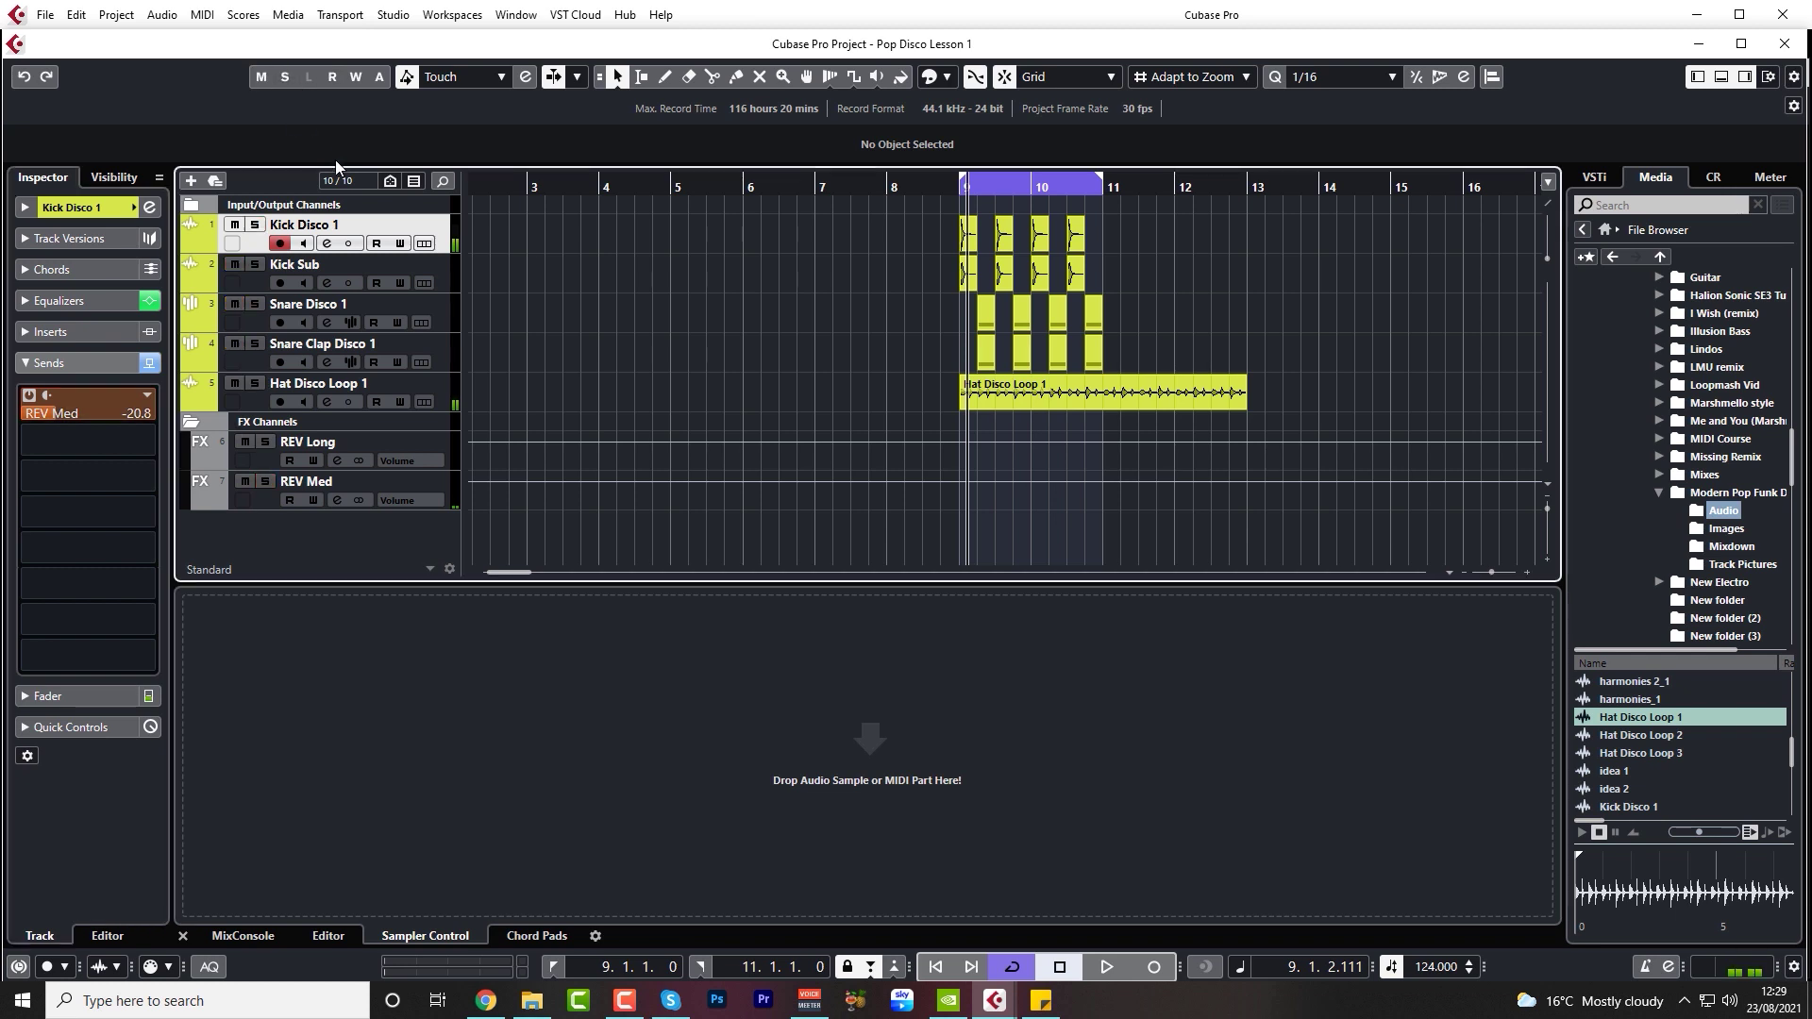
left_click(947, 186)
key("space")
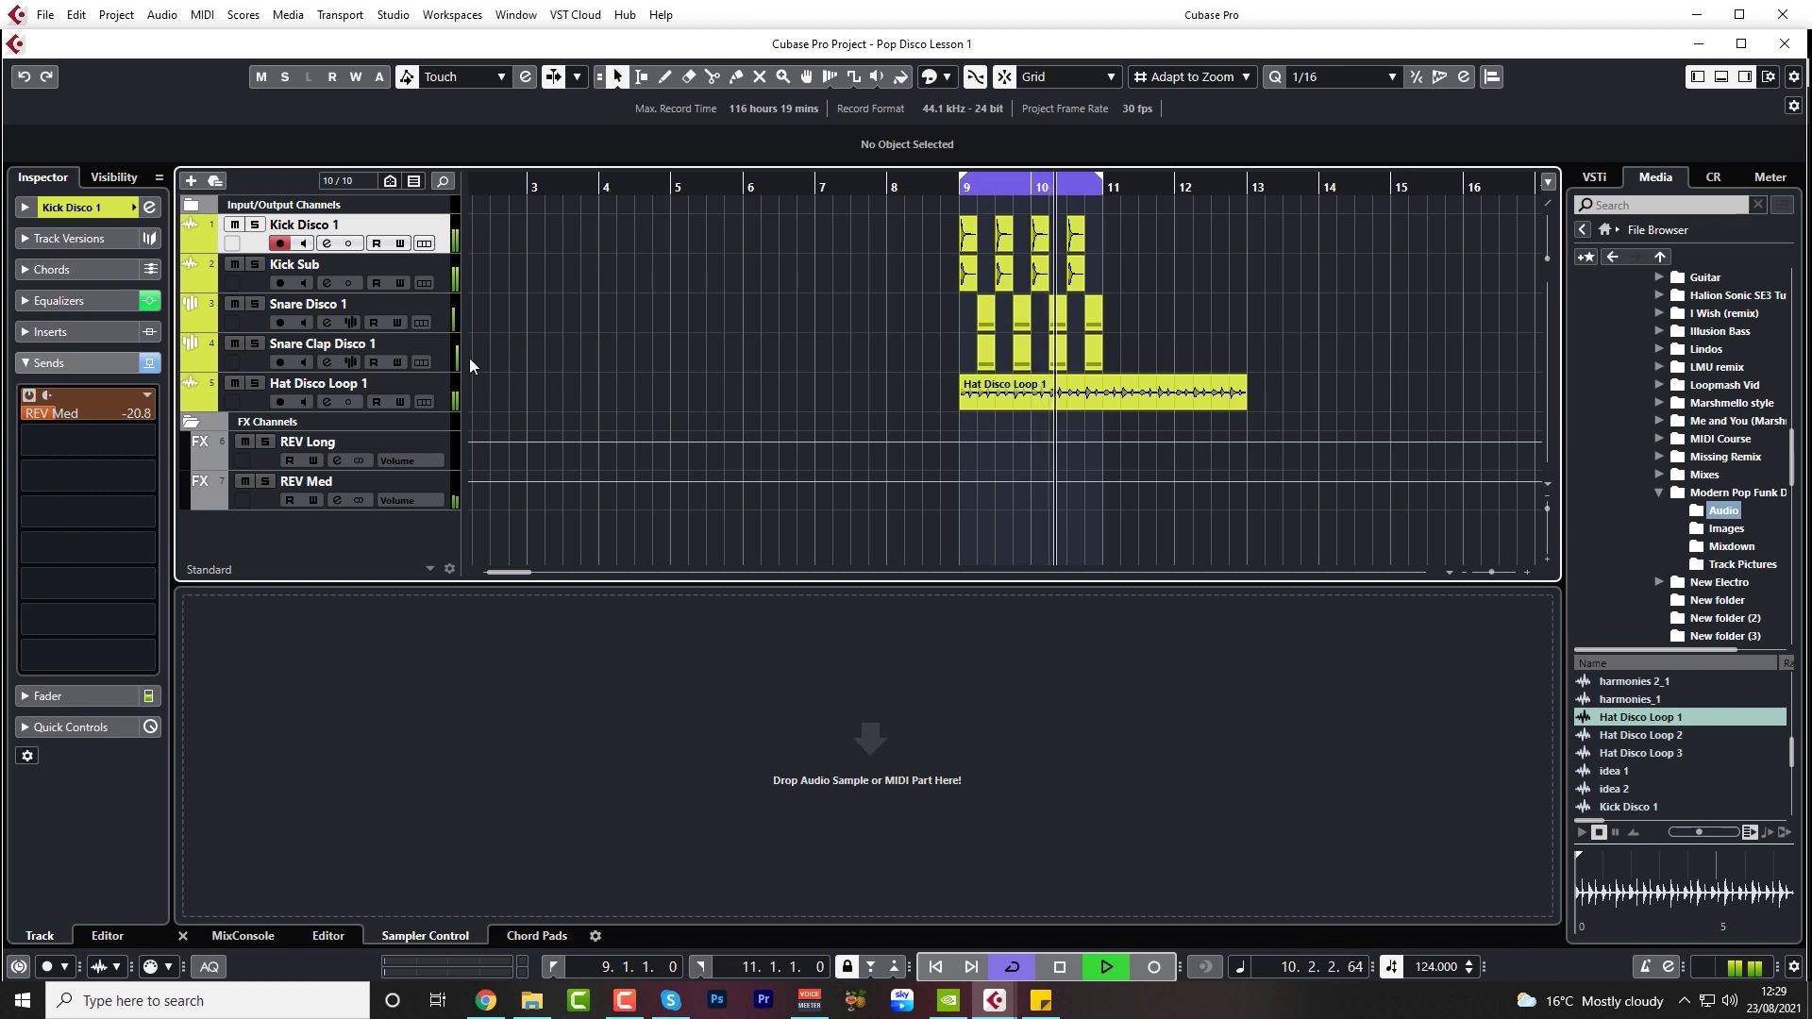
- Link Snare Disco 1 and Snare Clap Disco 1 in the MixConsole as Link 1 and lower their faders to about -7.08 and -5.01 dB
key("F3")
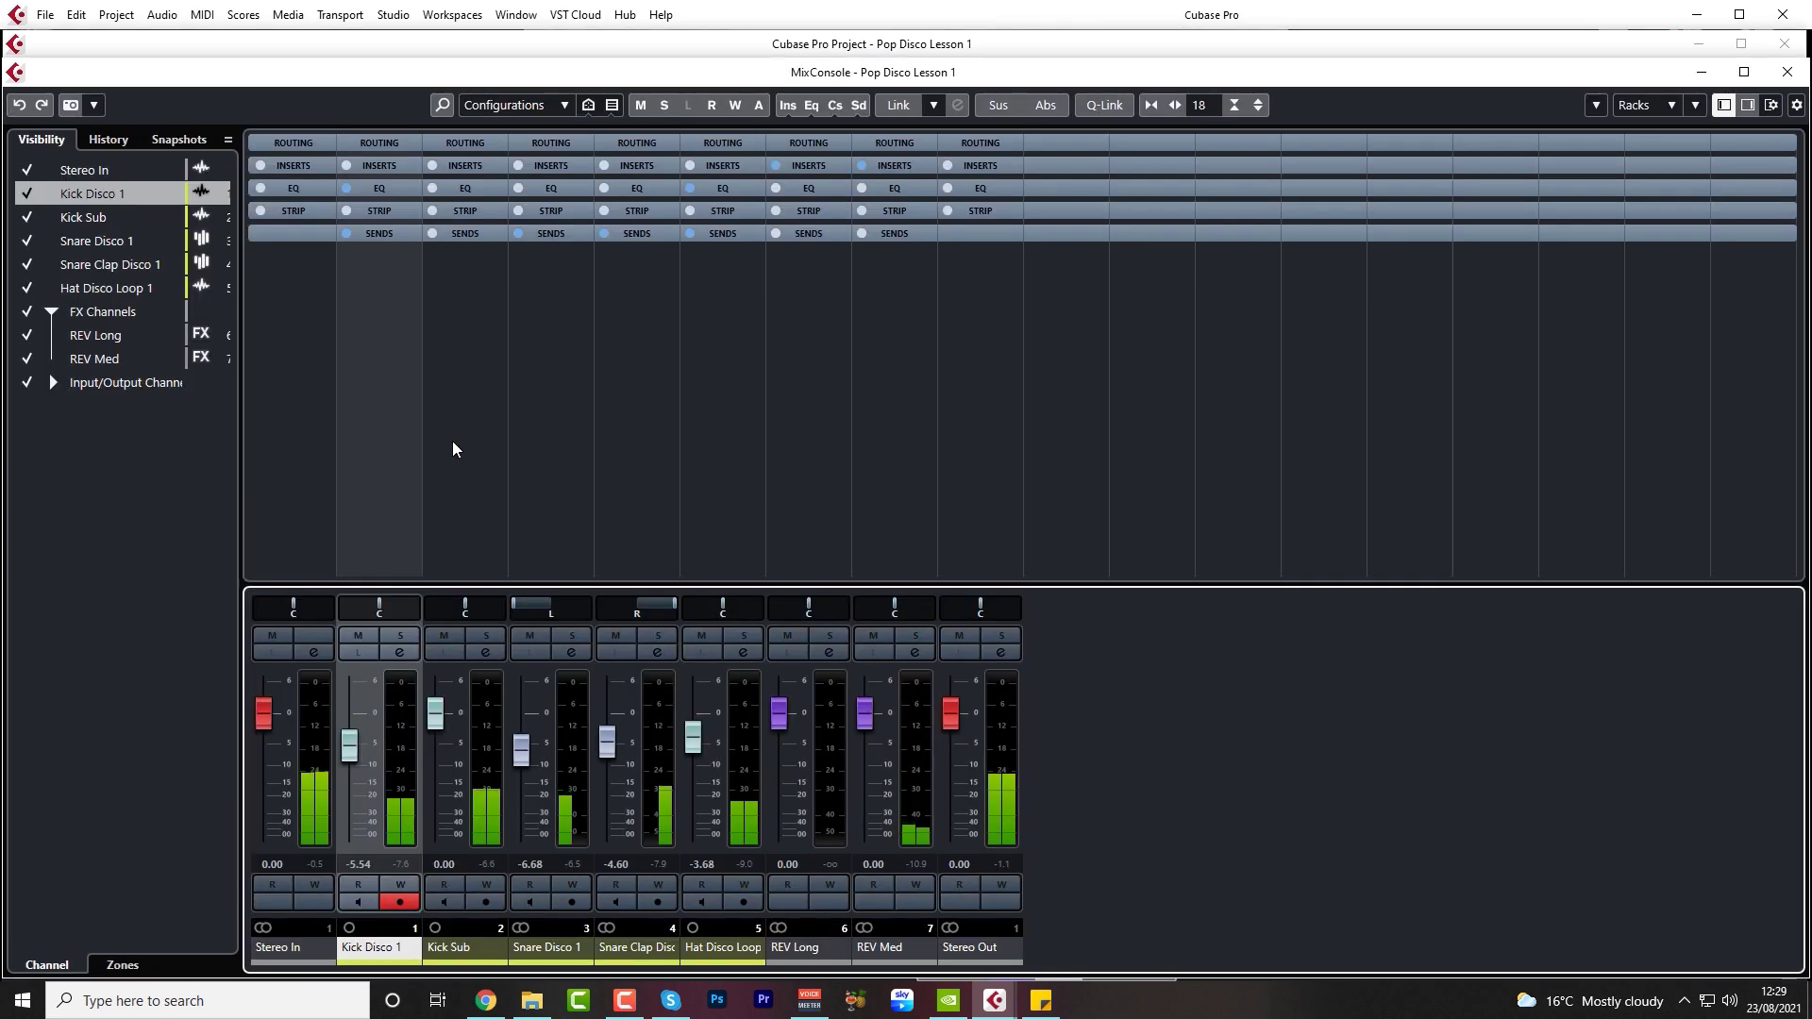
left_click(547, 947)
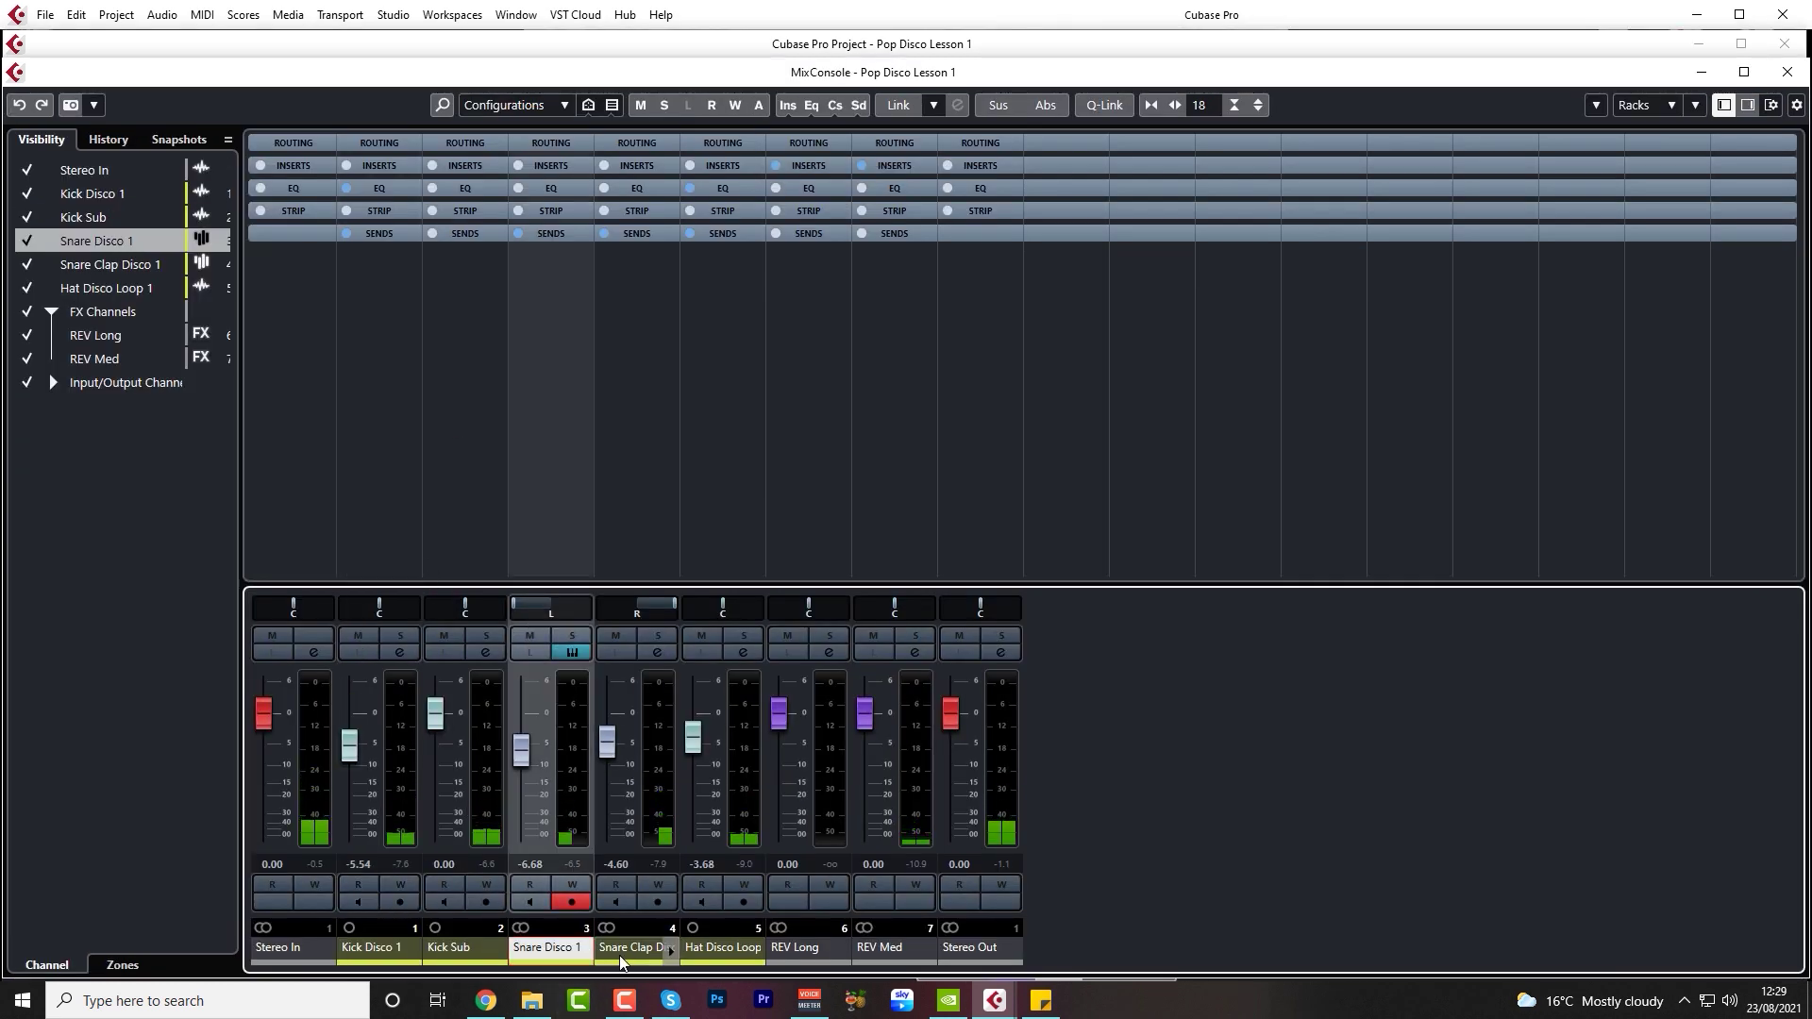
left_click(634, 947, "ctrl")
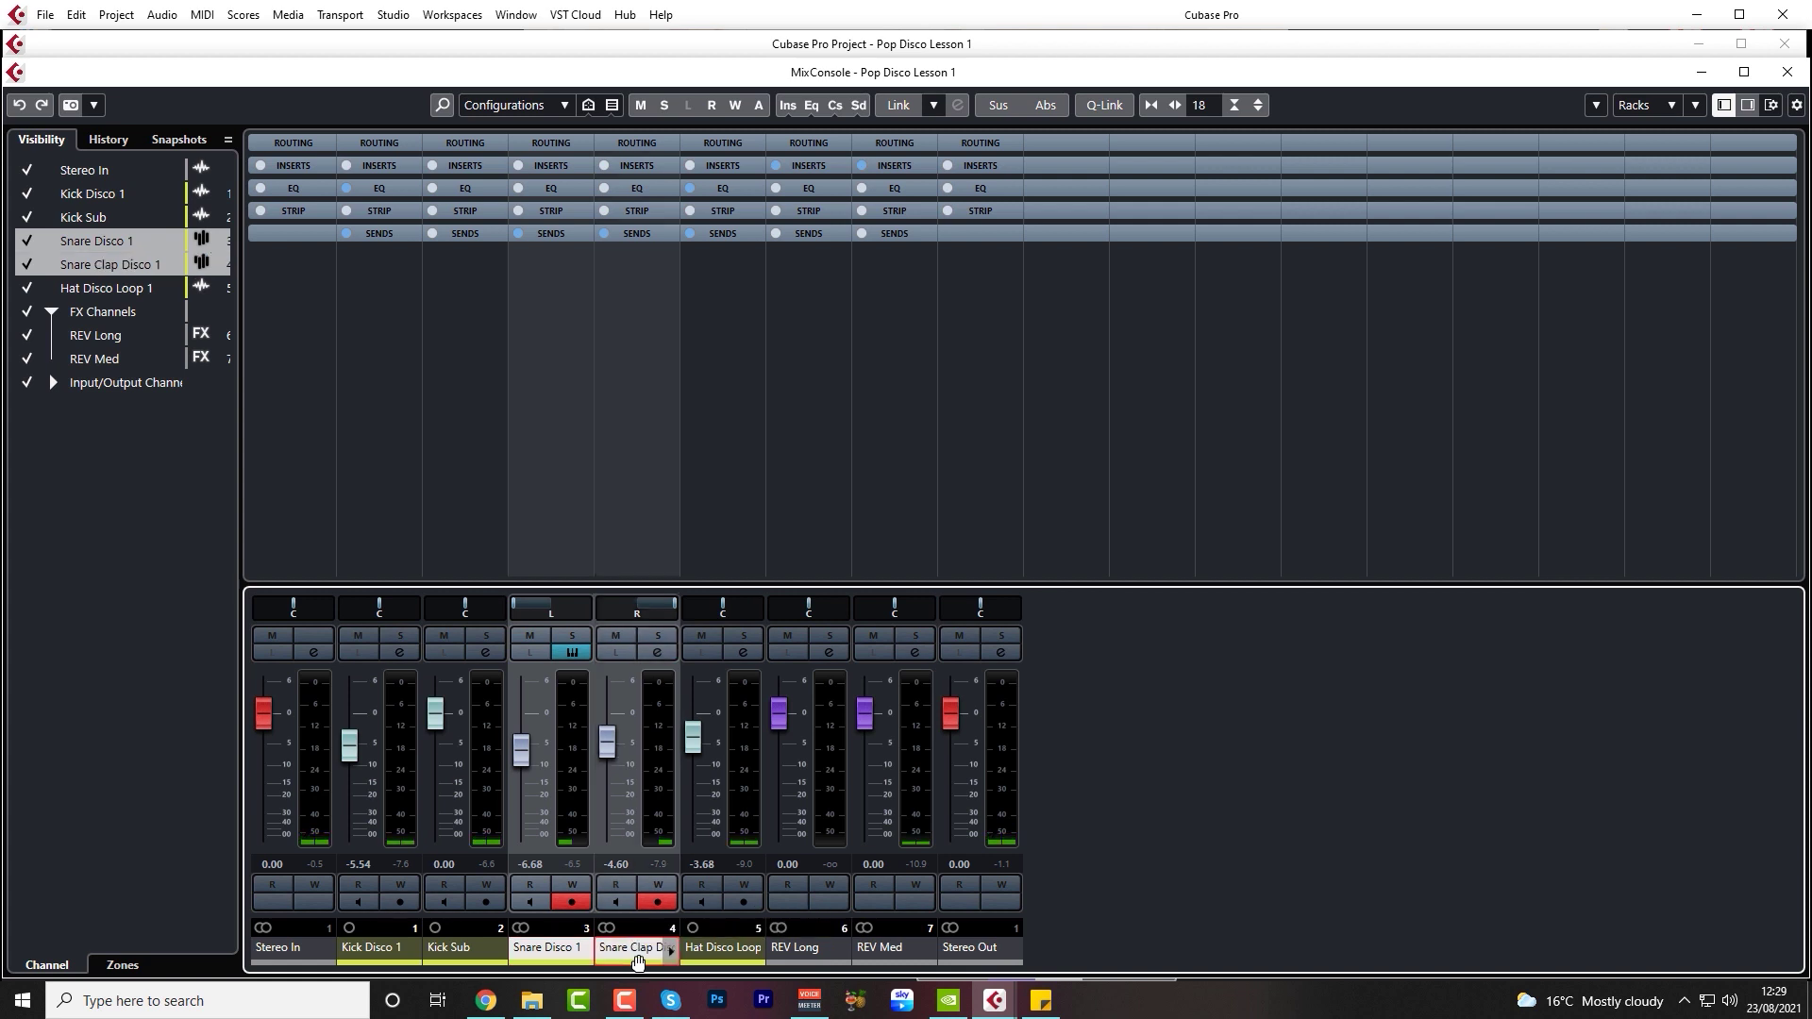
left_click(896, 107)
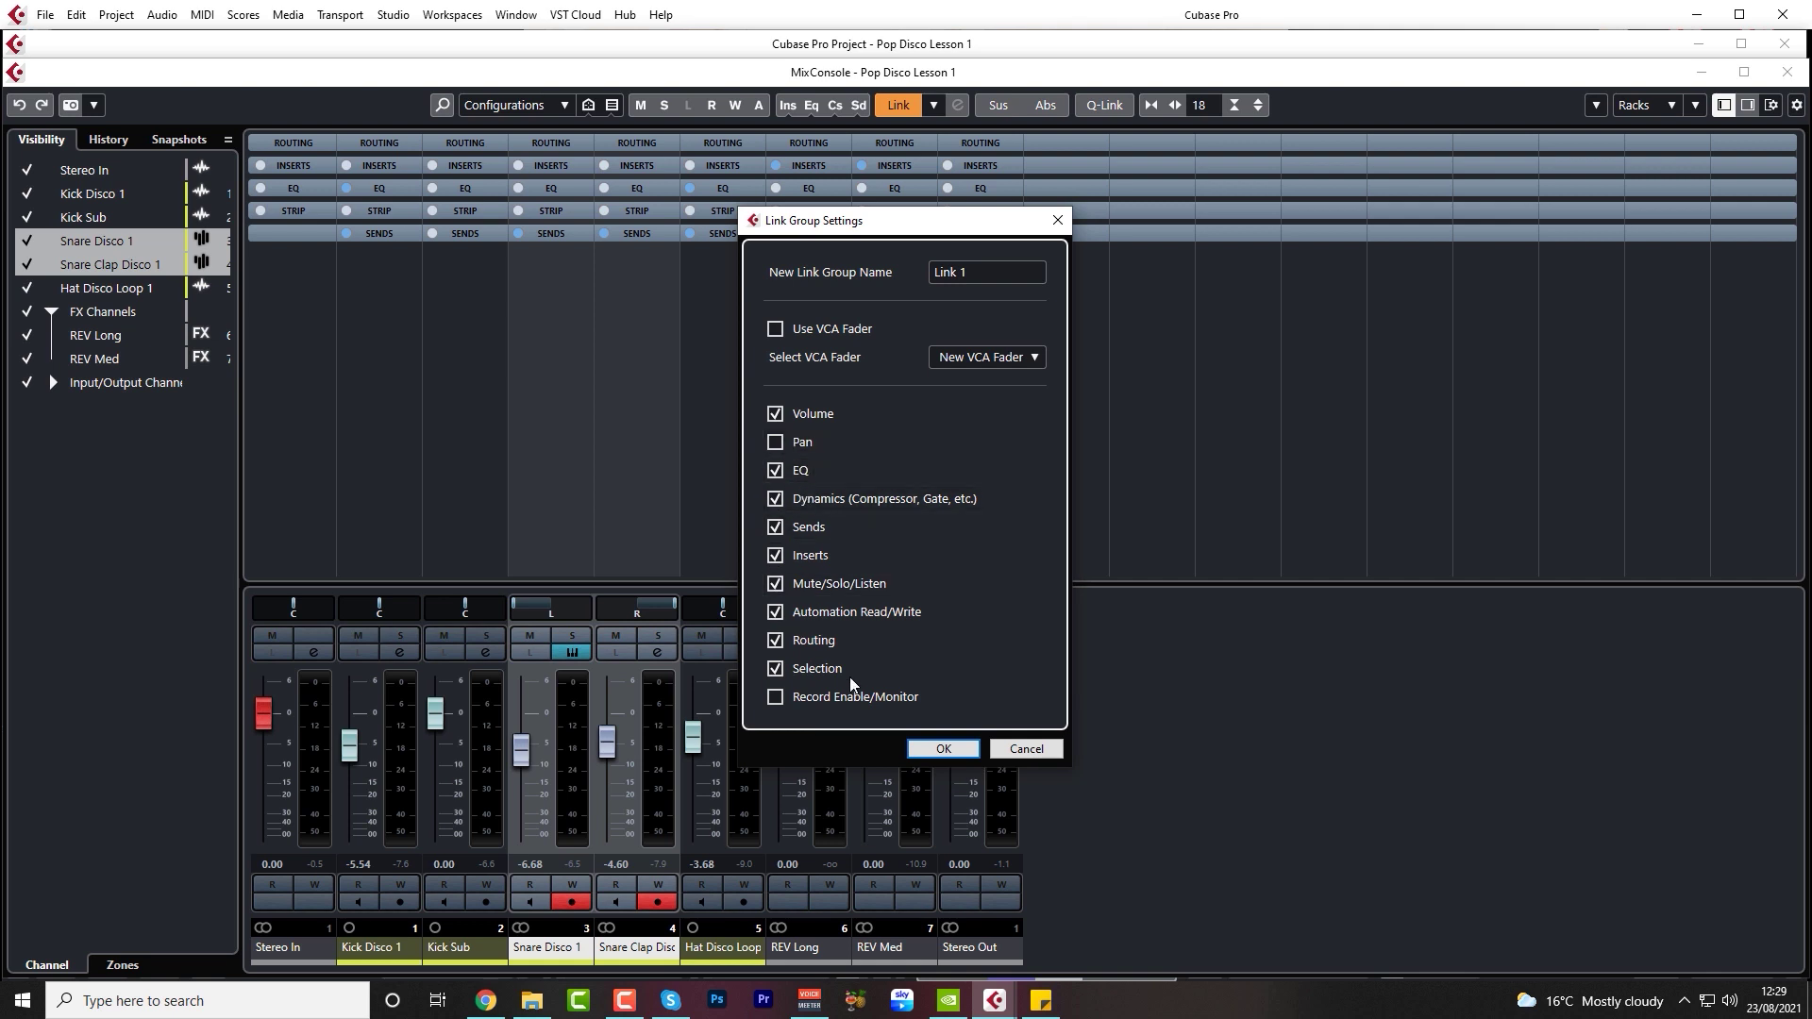
left_click(943, 748)
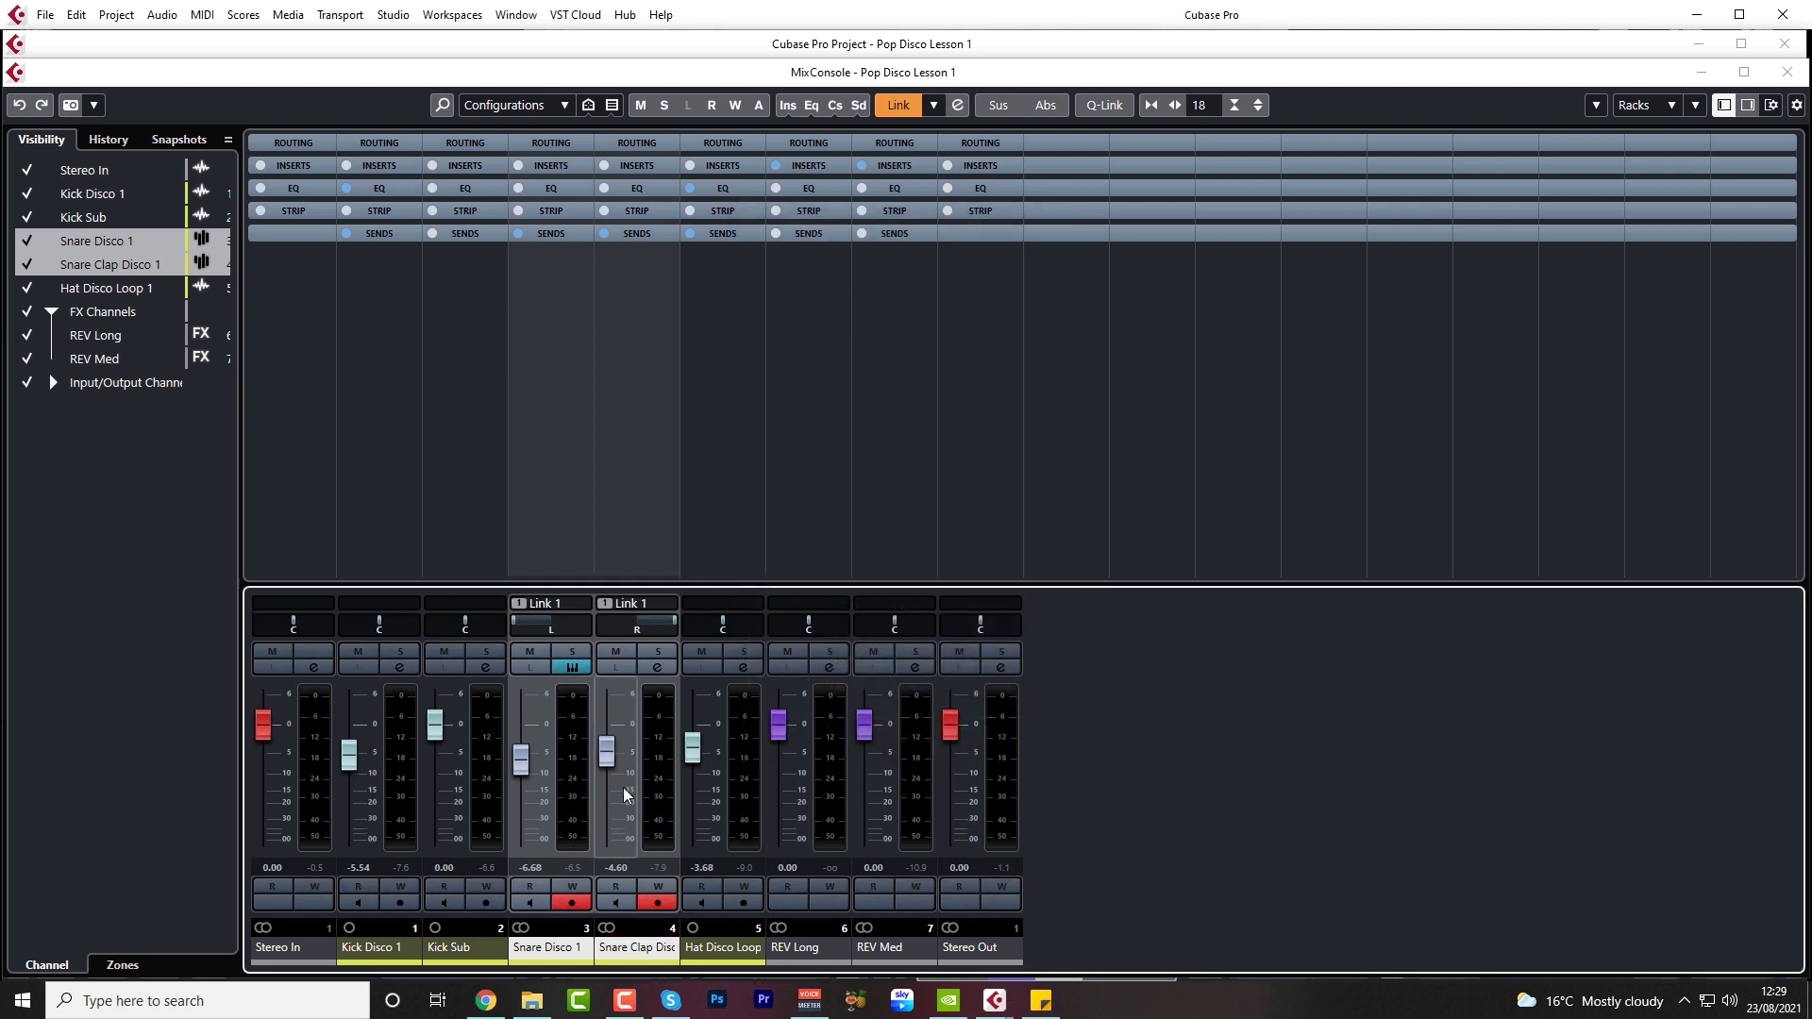
left_click_drag(612, 758, 609, 759)
key("space")
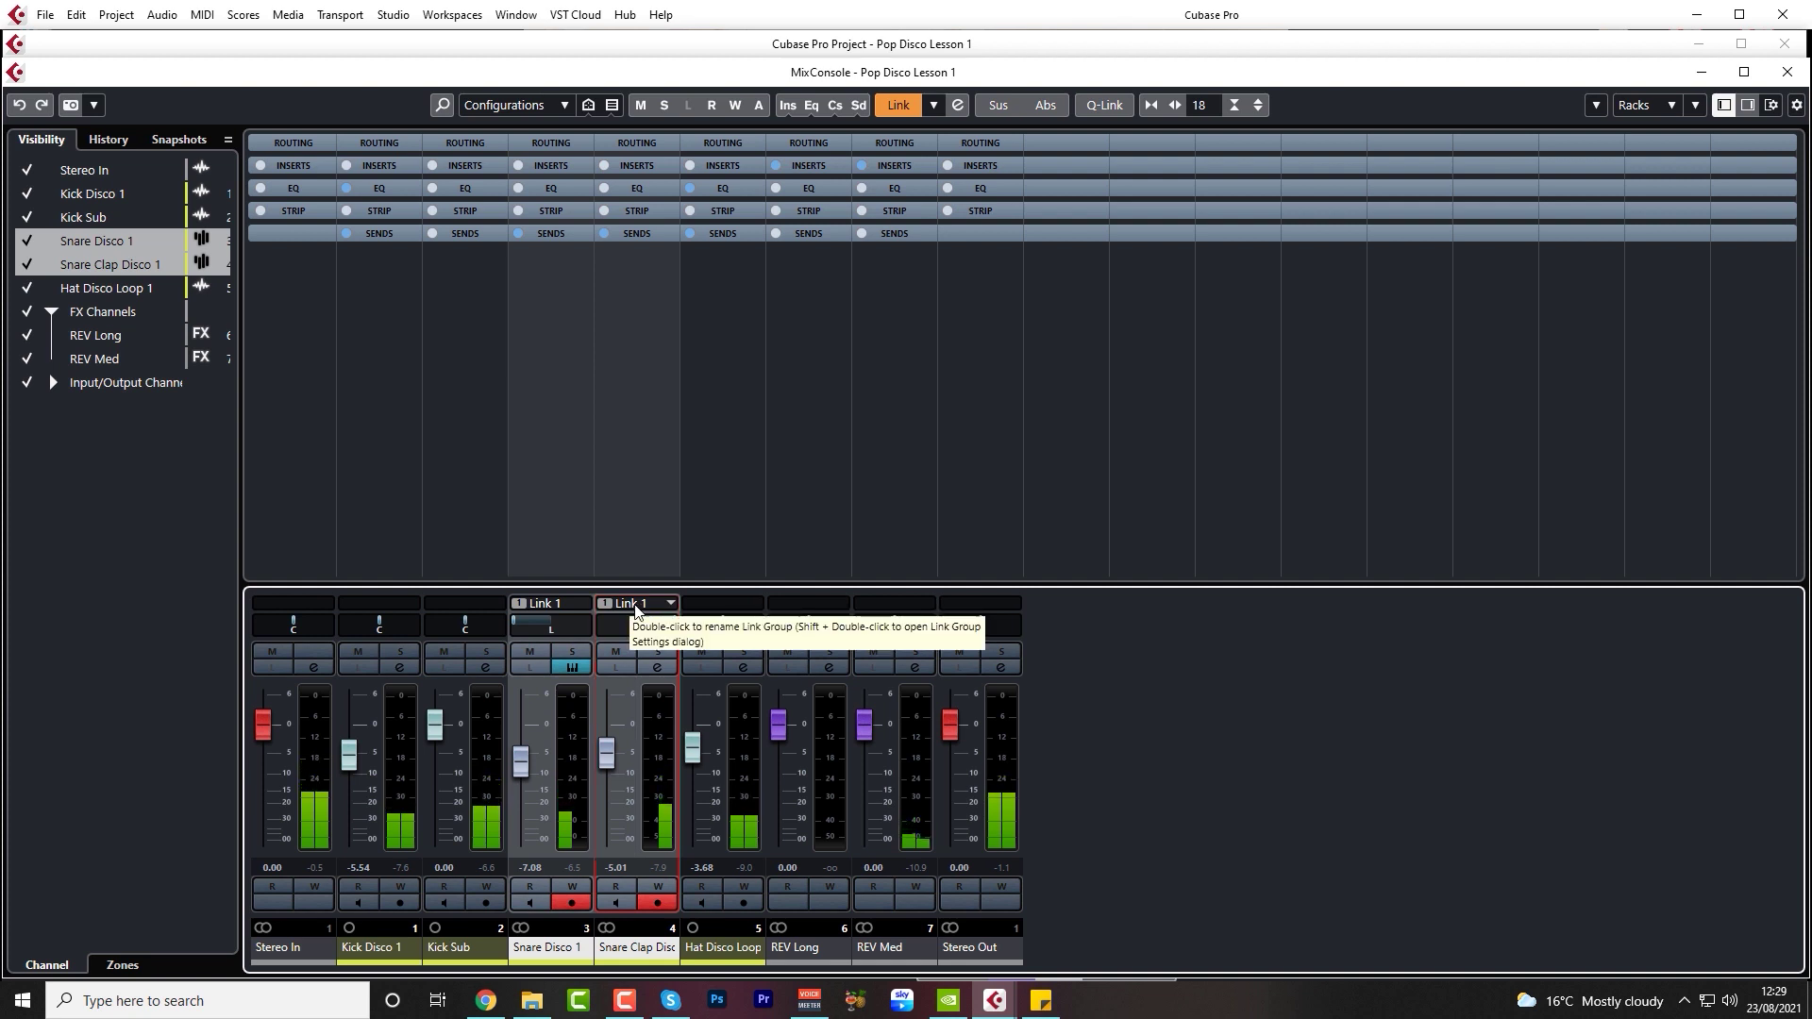
- Unlink the two snare channels and set the Snare Clap Disco 1 fader to about -6.78 dB
left_click(670, 605)
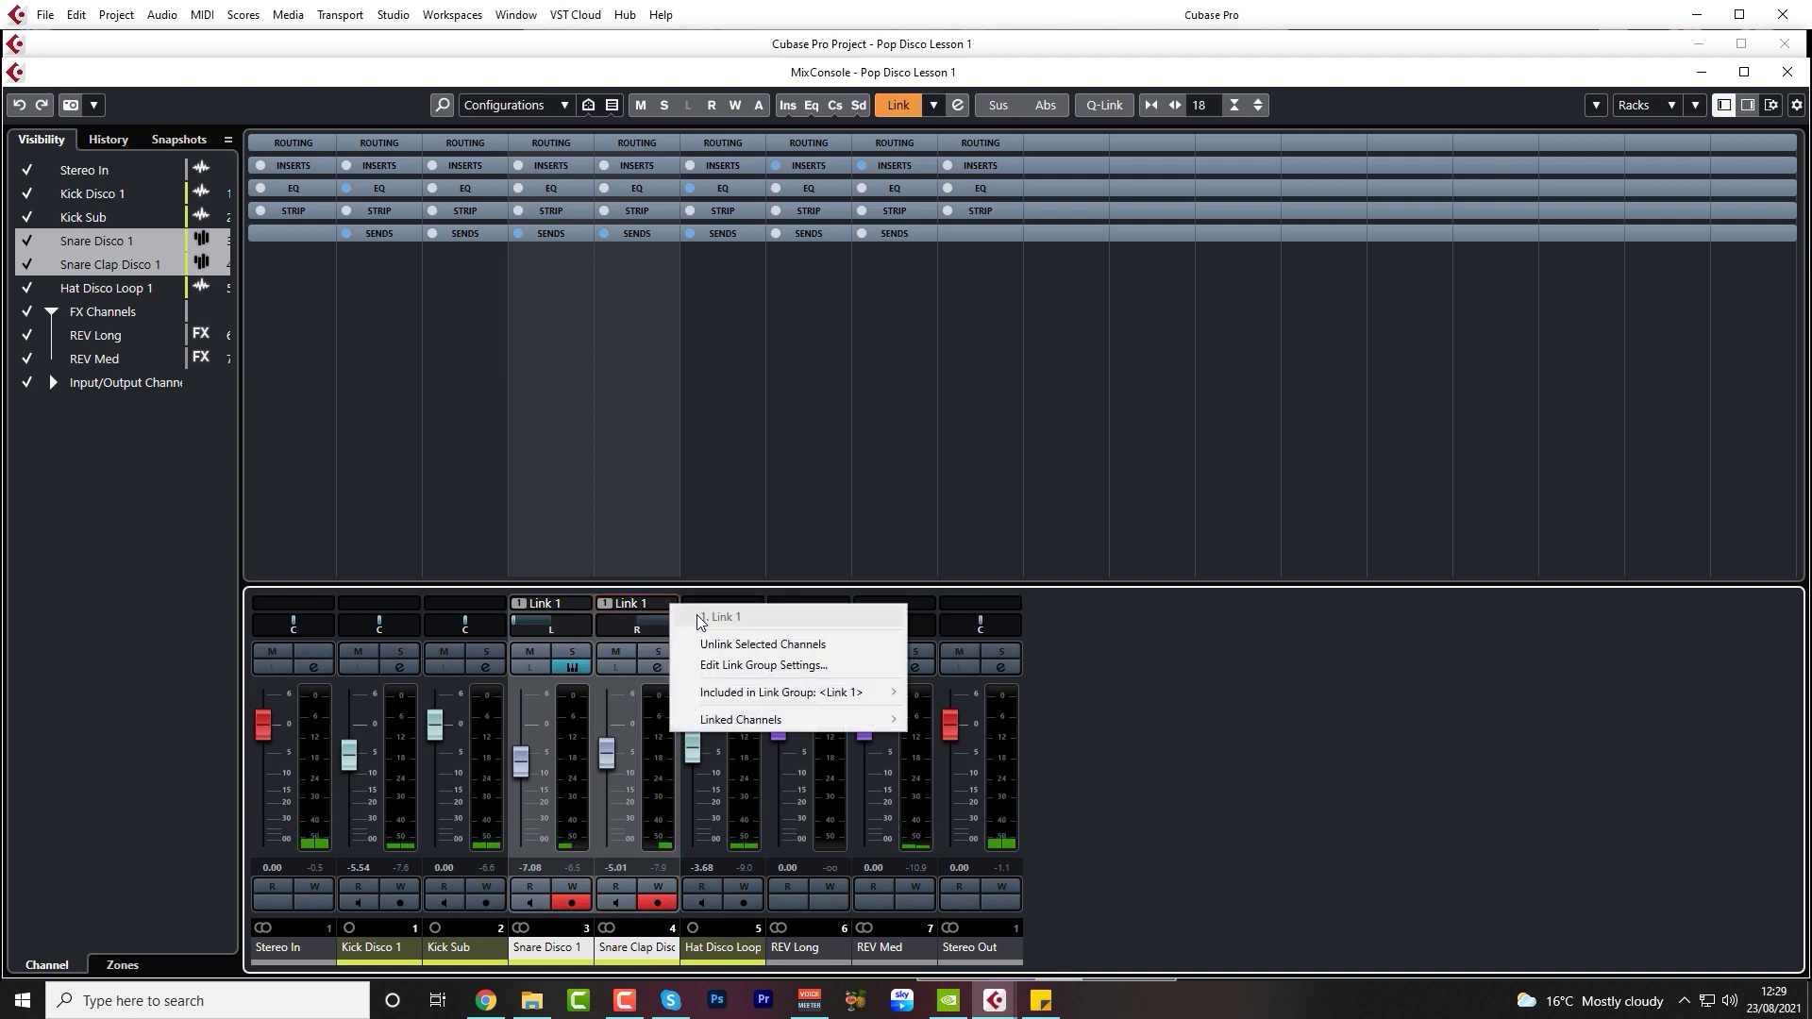
left_click(725, 641)
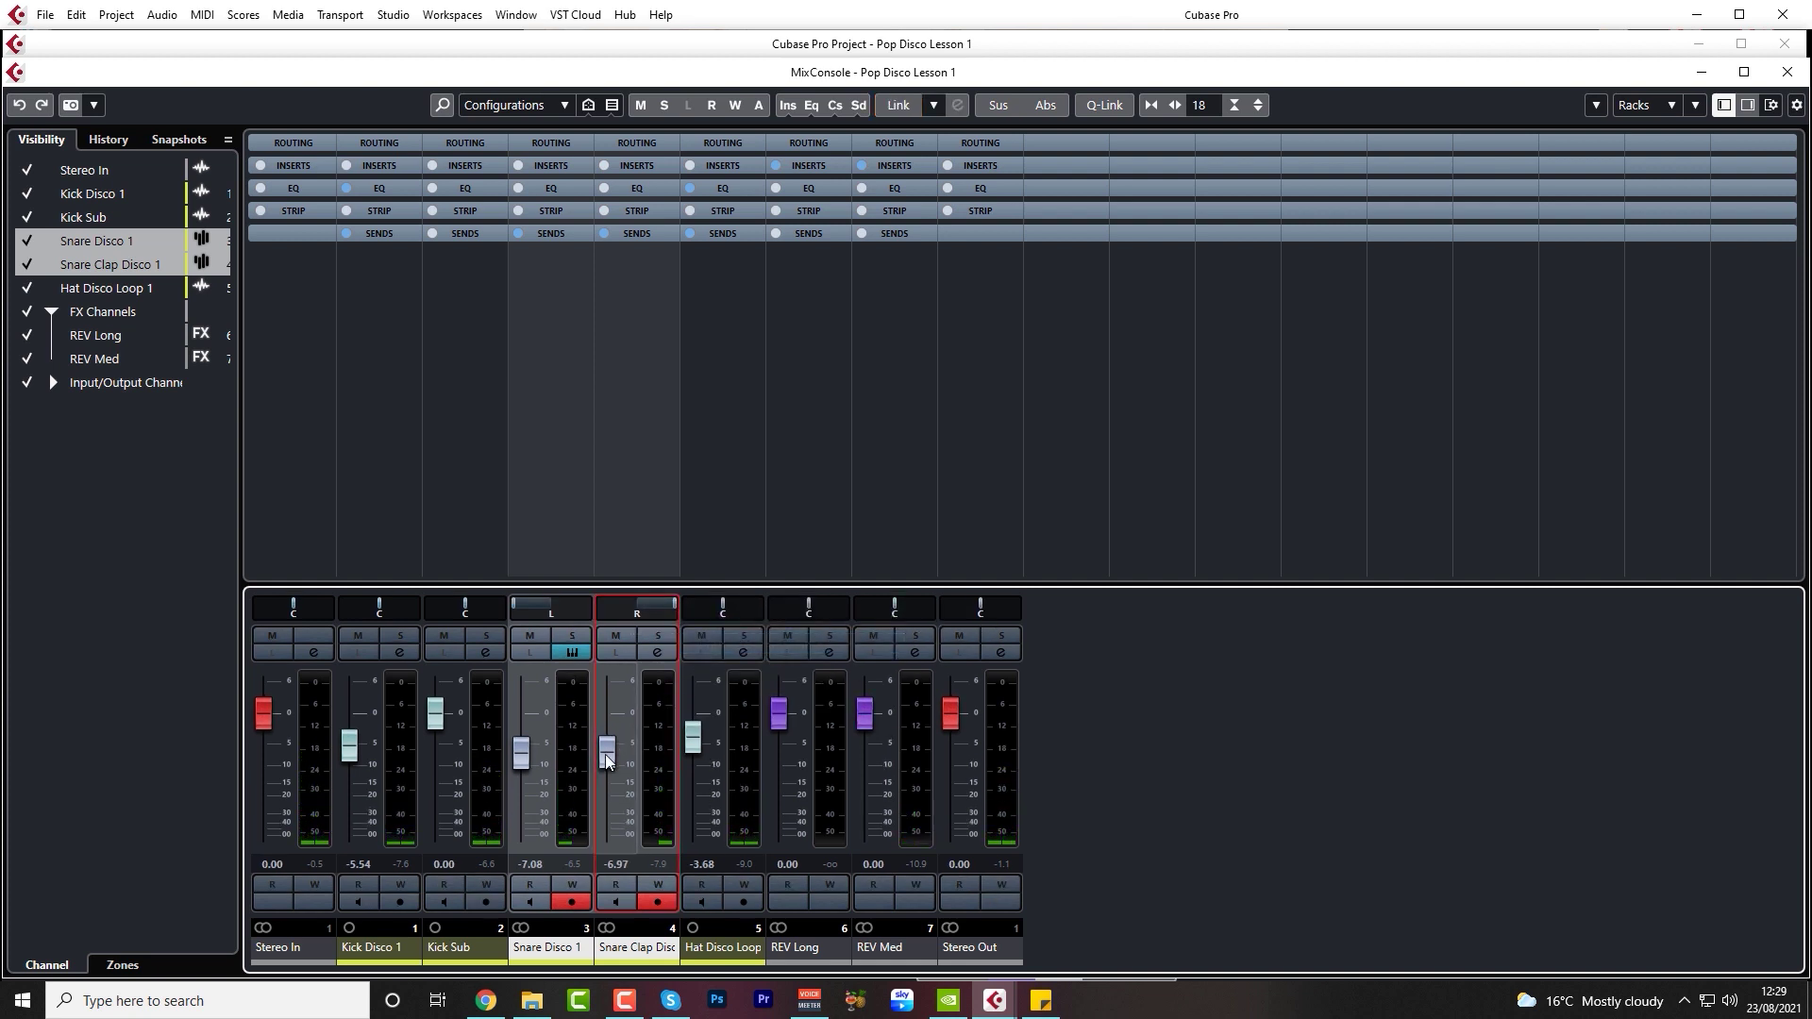
left_click_drag(608, 755, 608, 753)
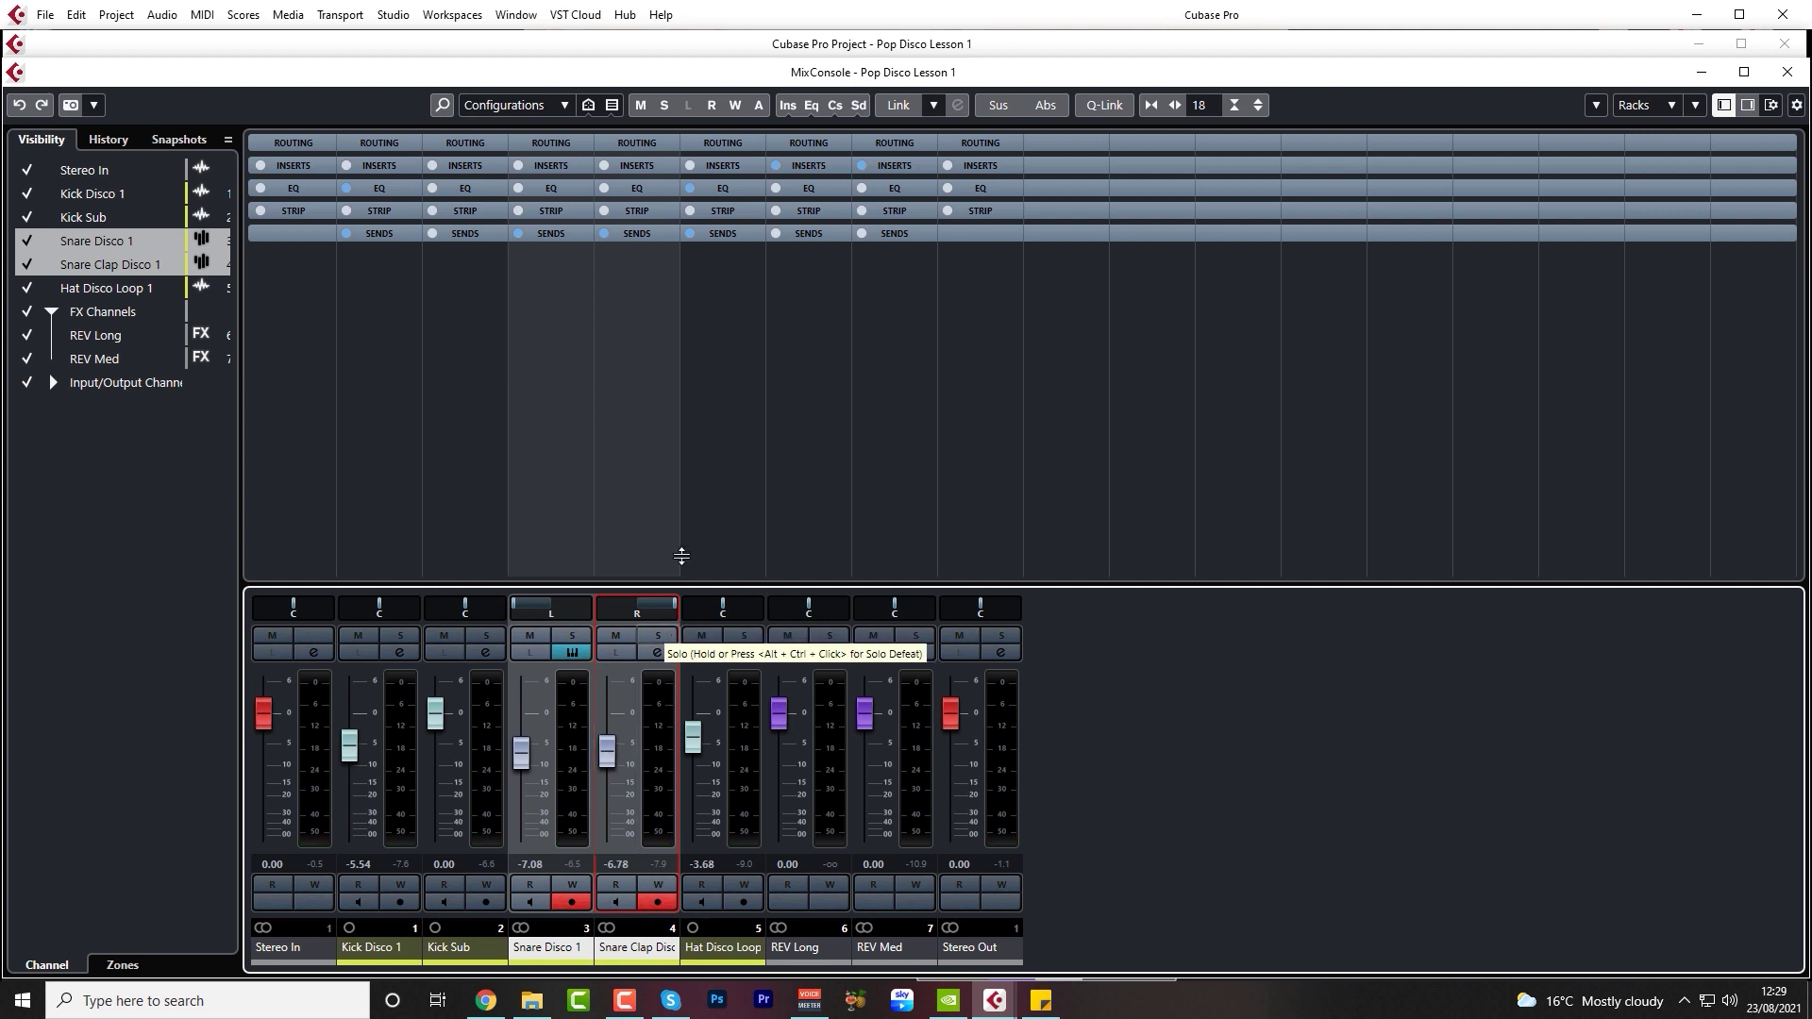
- Relink the two snare channels as Link 1 and raise their faders together to about -6.69 and -6.39 dB
left_click(897, 104)
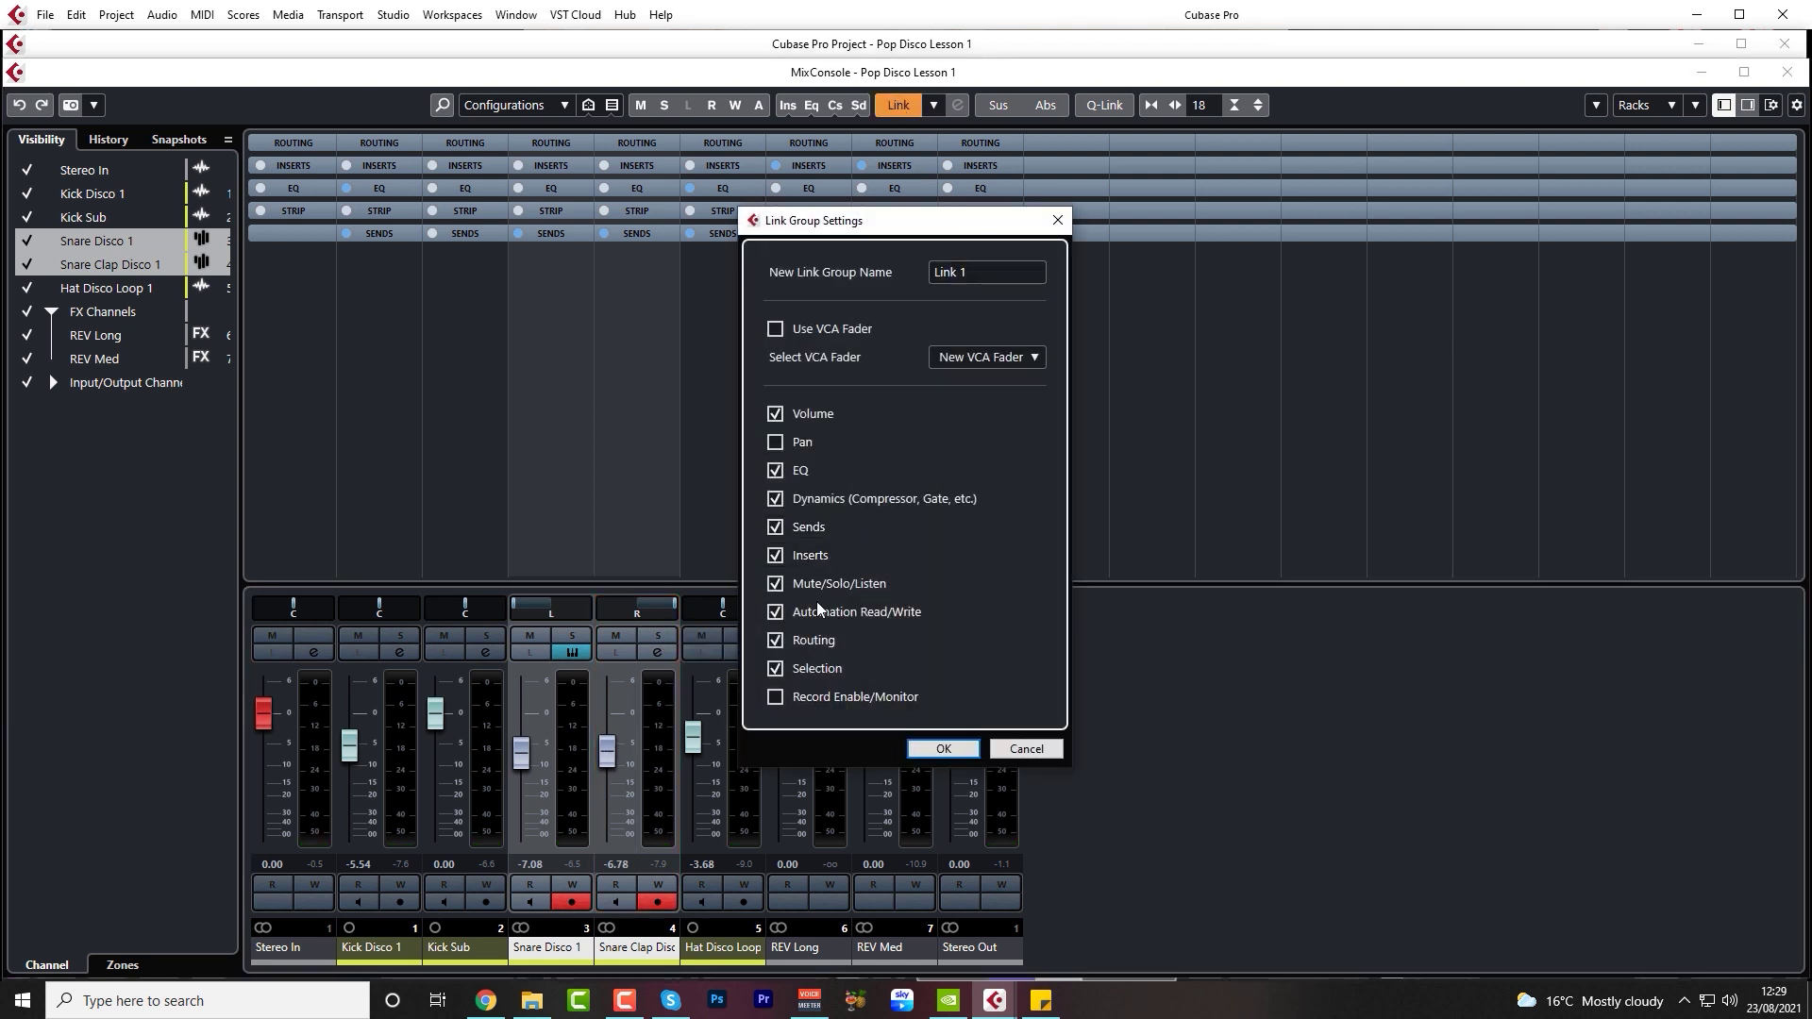
left_click(938, 749)
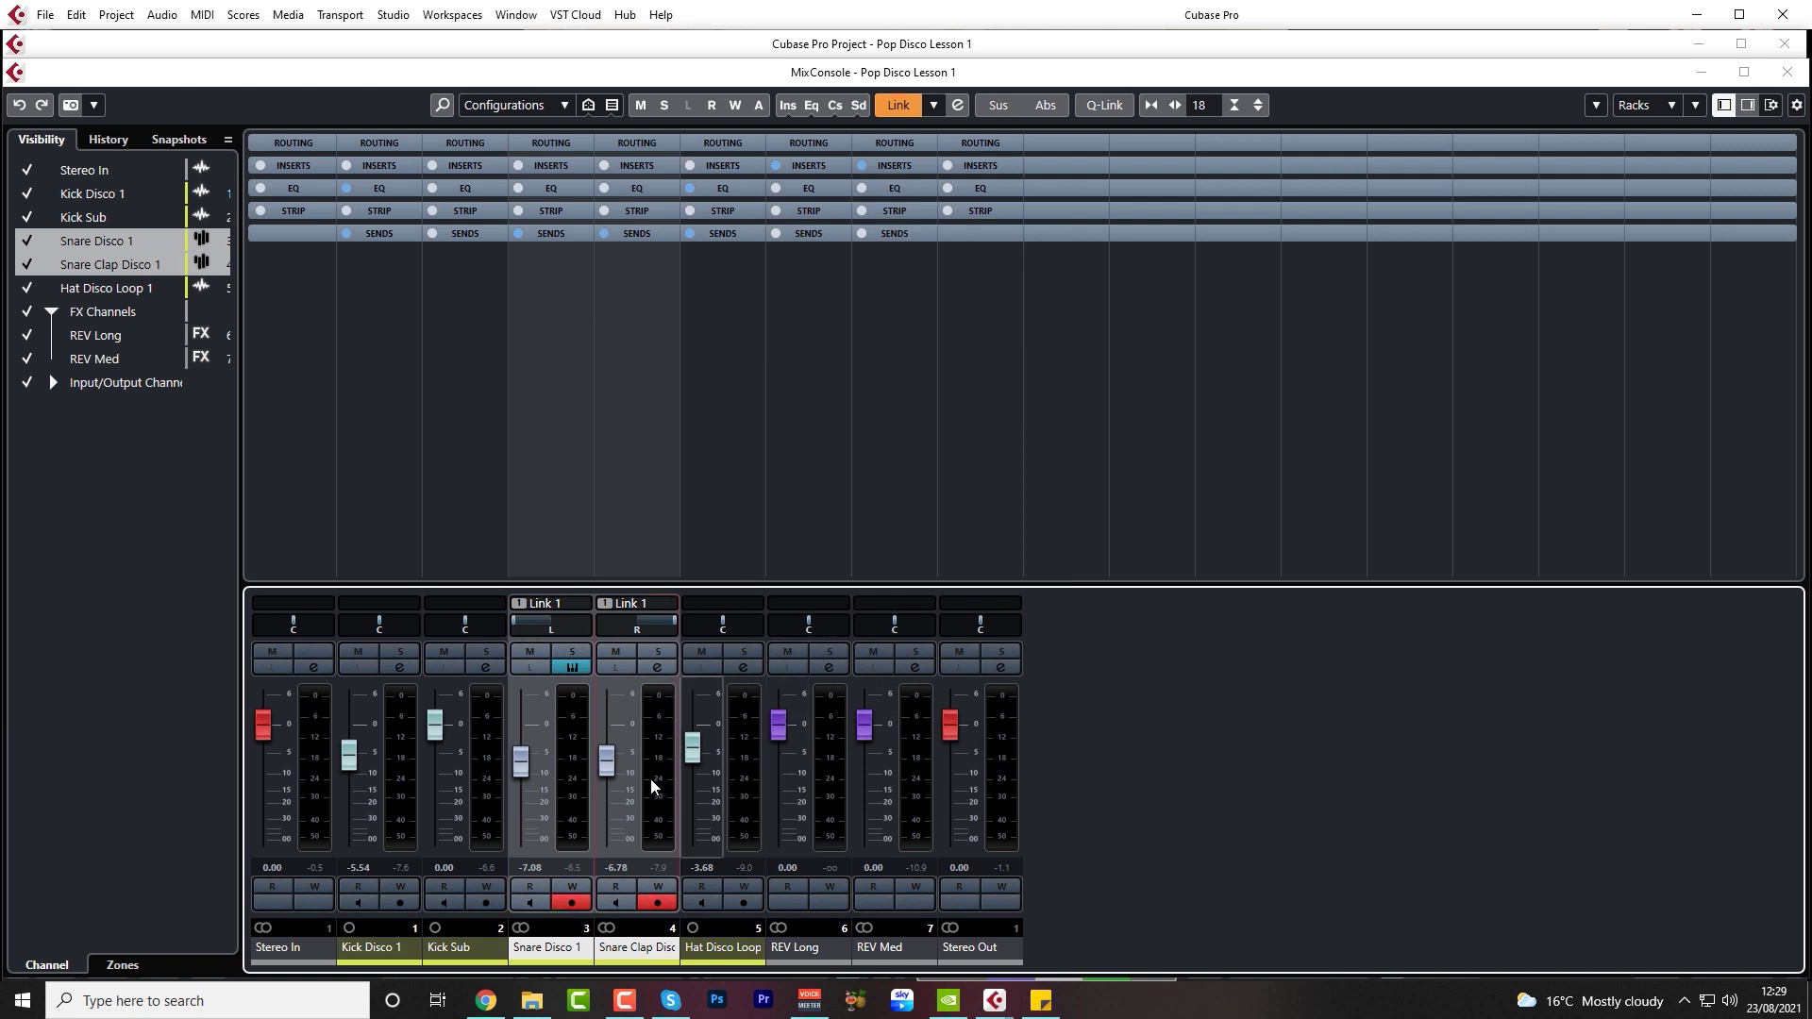
left_click_drag(607, 767, 608, 766)
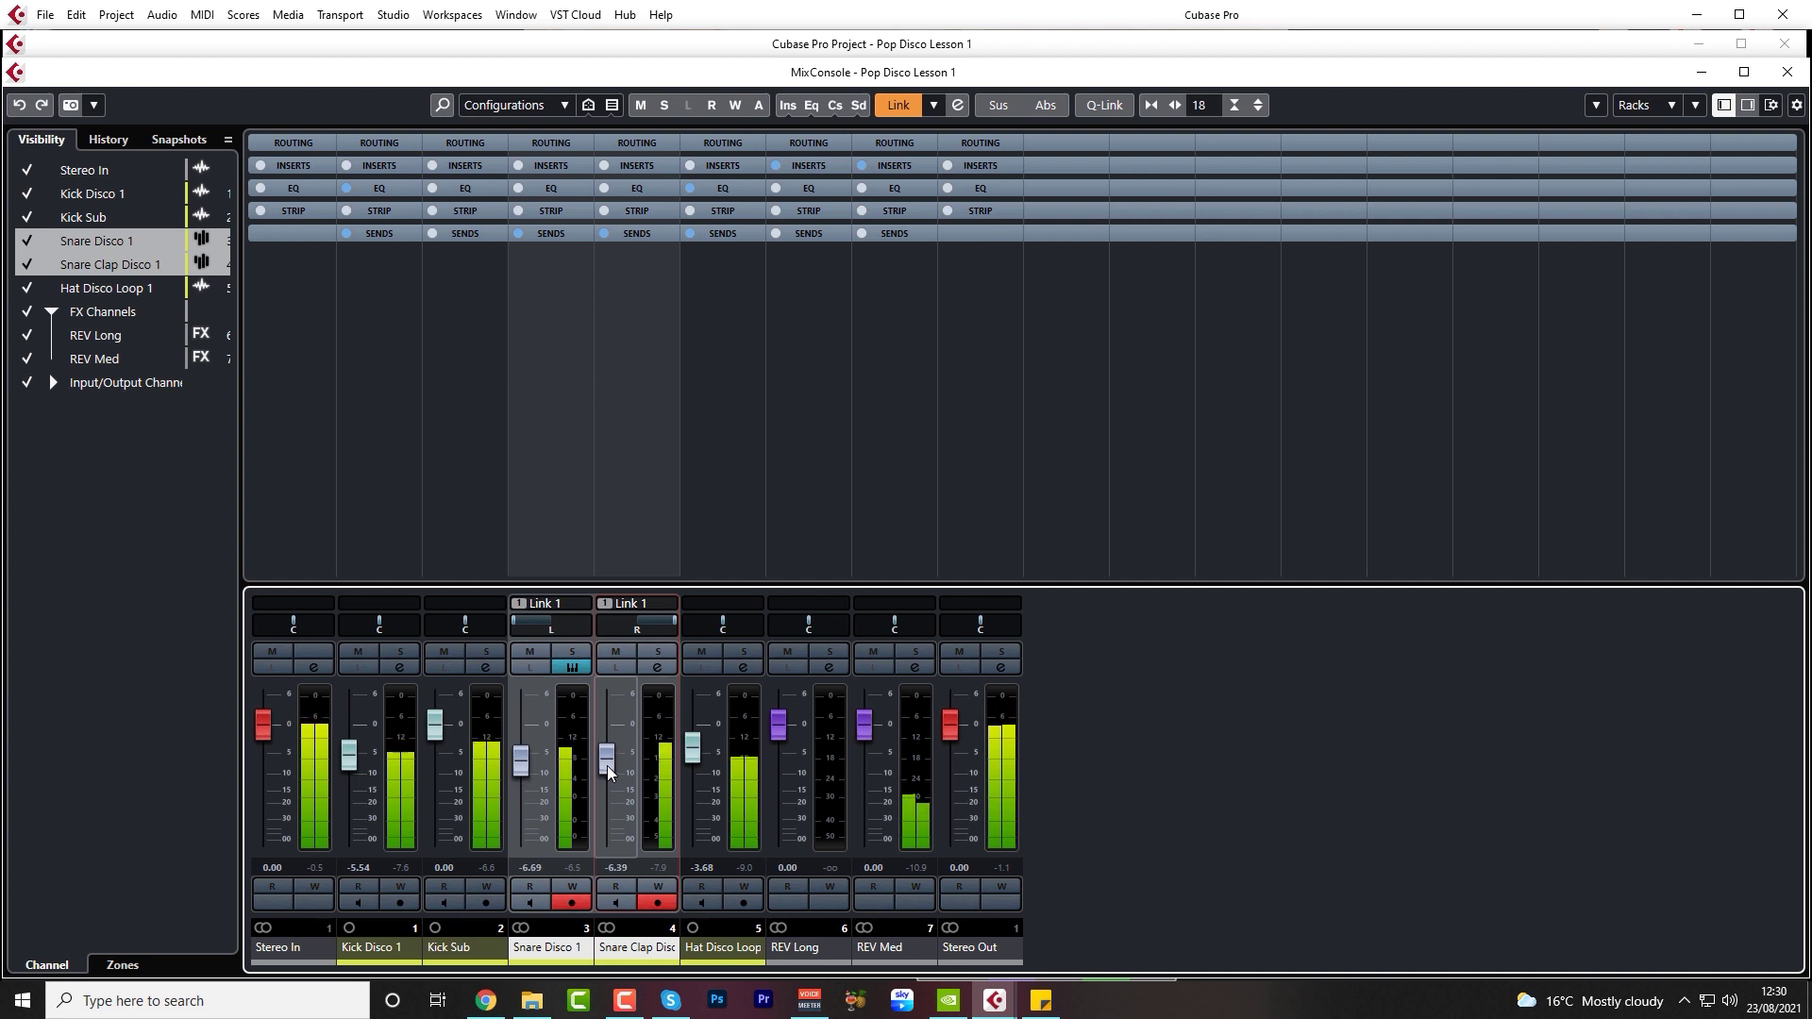
- Return to the project window with playback stopped and select the Hat Disco Loop 1 track
left_click(1279, 54)
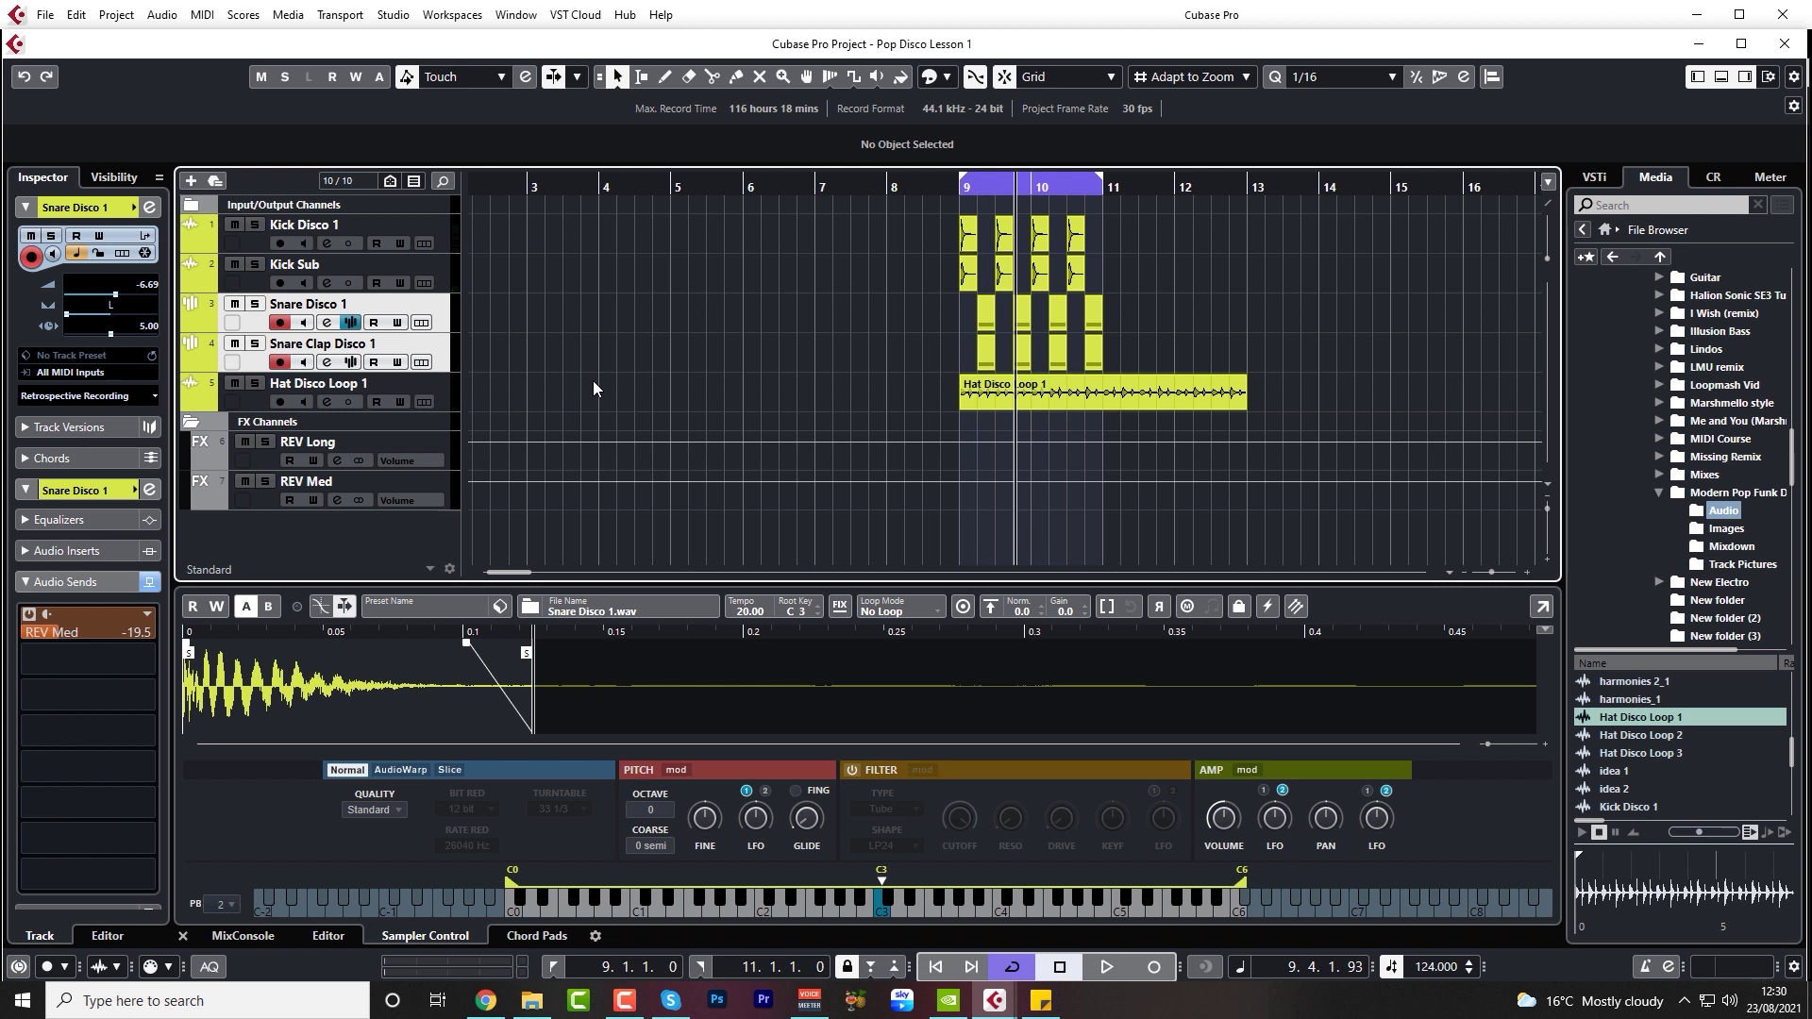
left_click(246, 404)
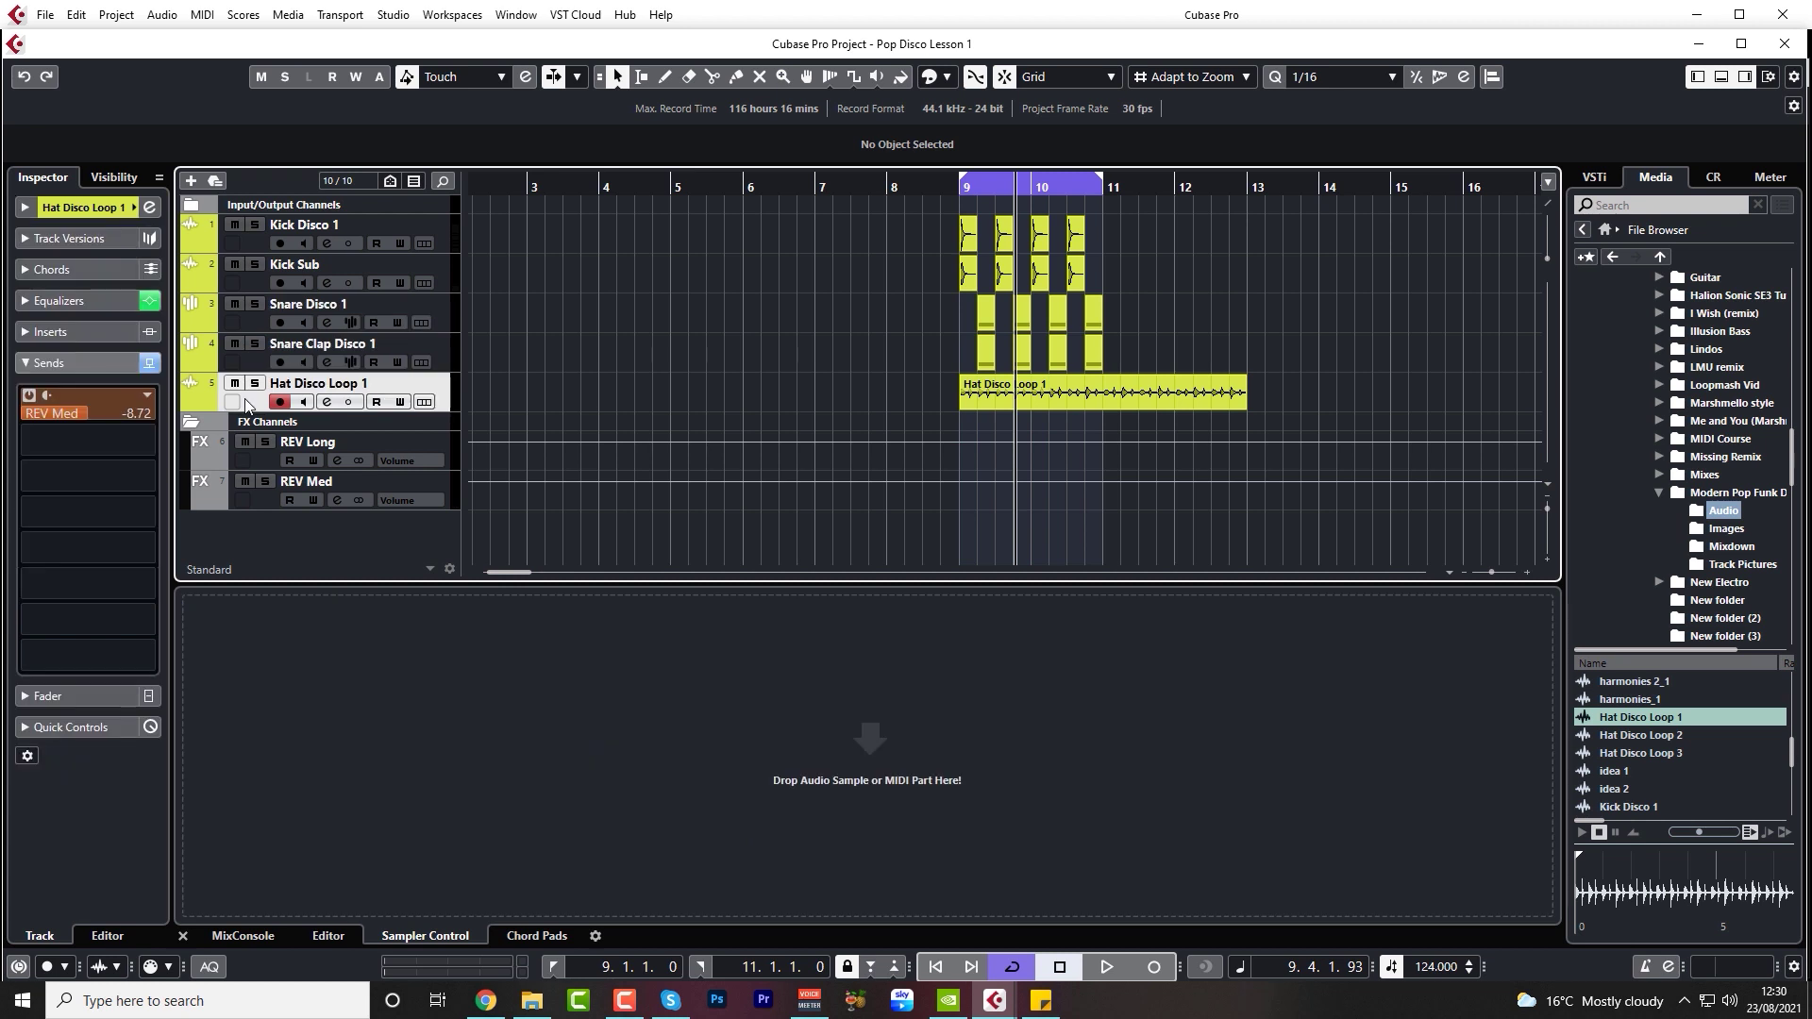